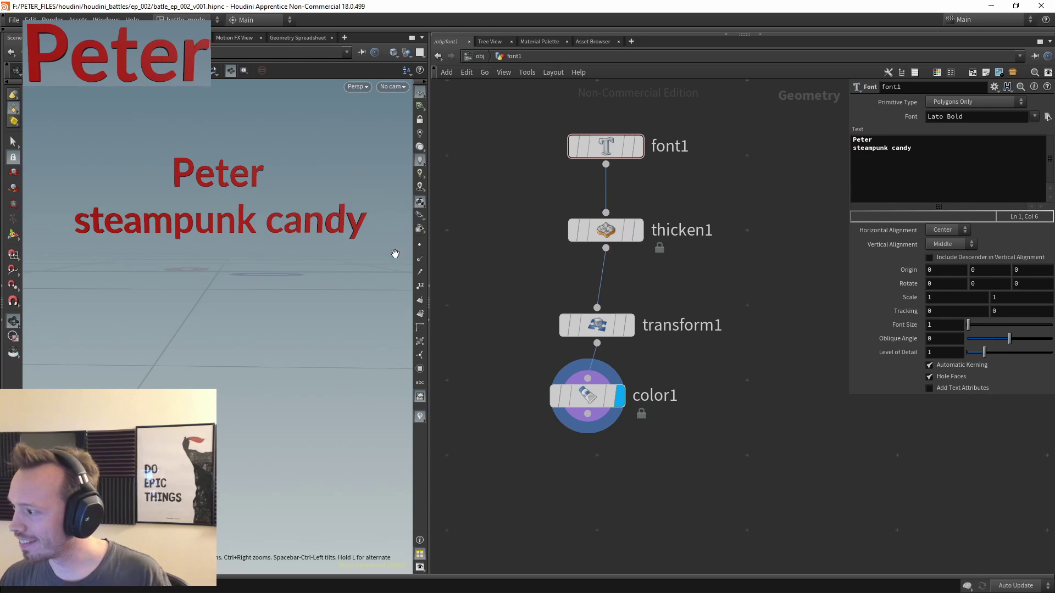
- Set transform1's Translate Y to 5 to lift the 'Peter steampunk candy' text, then check it in the viewport
click(598, 325)
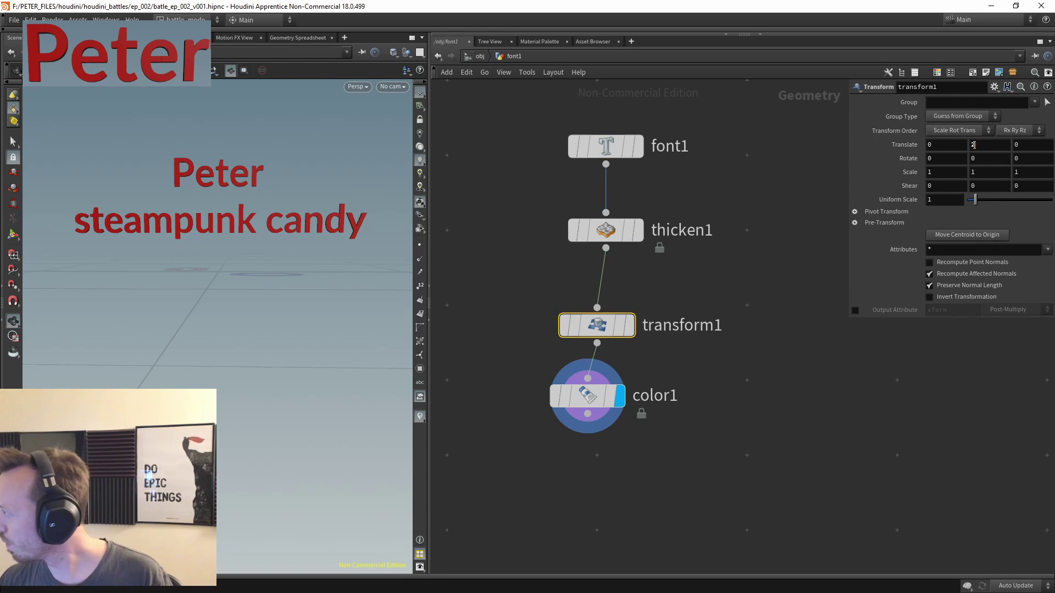
click(974, 145)
text(3)
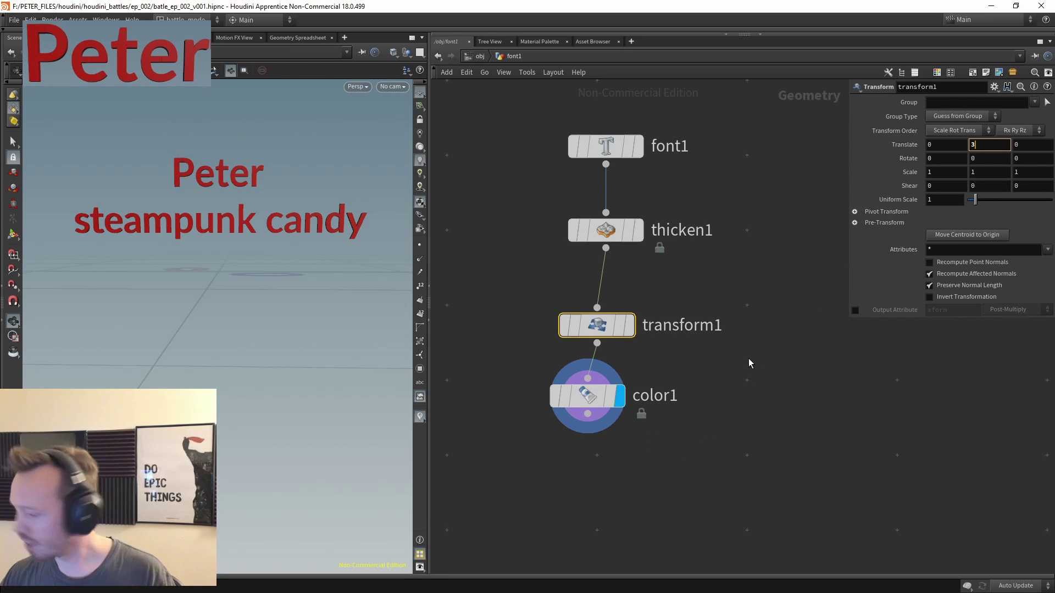
key(BackSpace)
text(5)
key(Return)
middle_drag(264, 323, 231, 205)
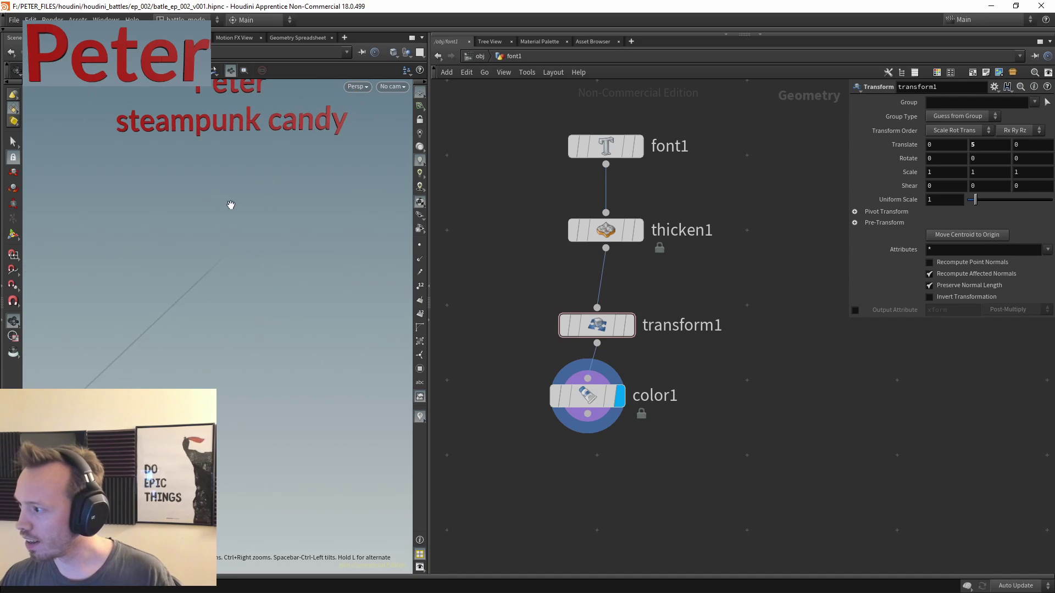
drag(231, 205, 188, 325)
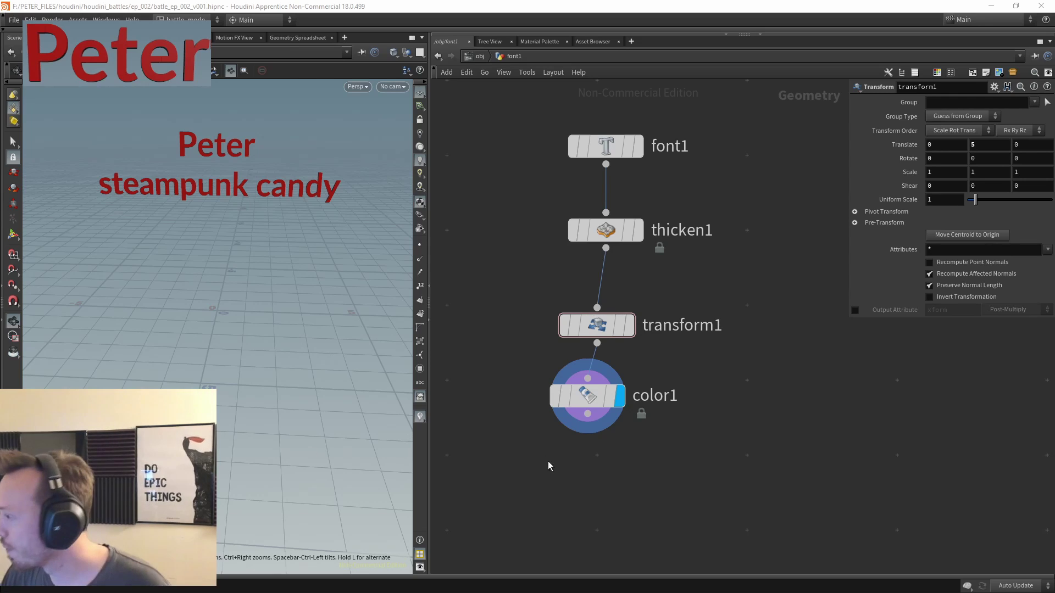
middle_drag(569, 551, 608, 497)
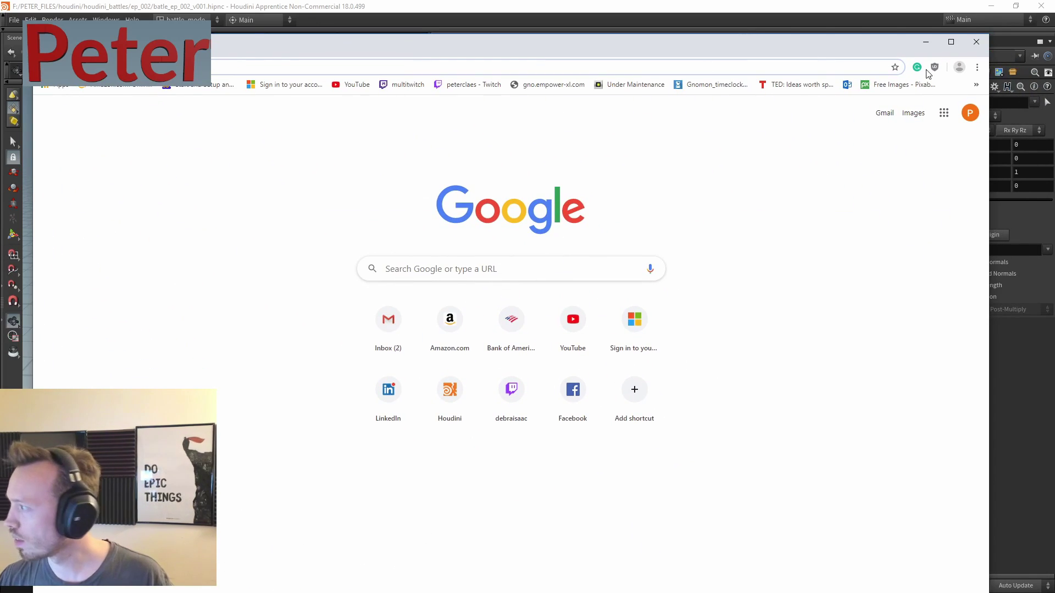
- Close the regular Chrome window and load google.com in an incognito window
click(976, 42)
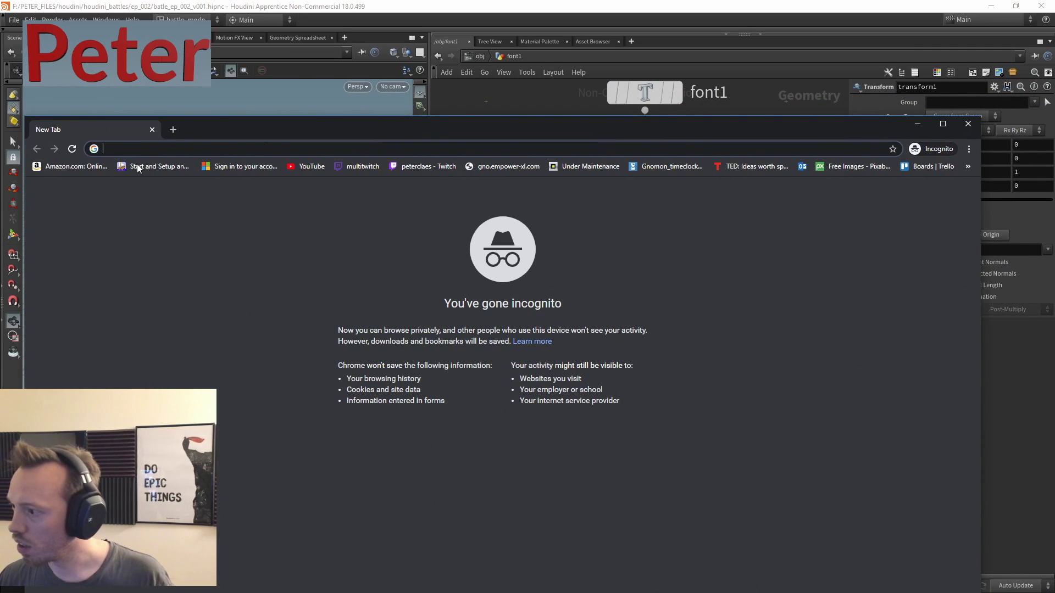
text(googl)
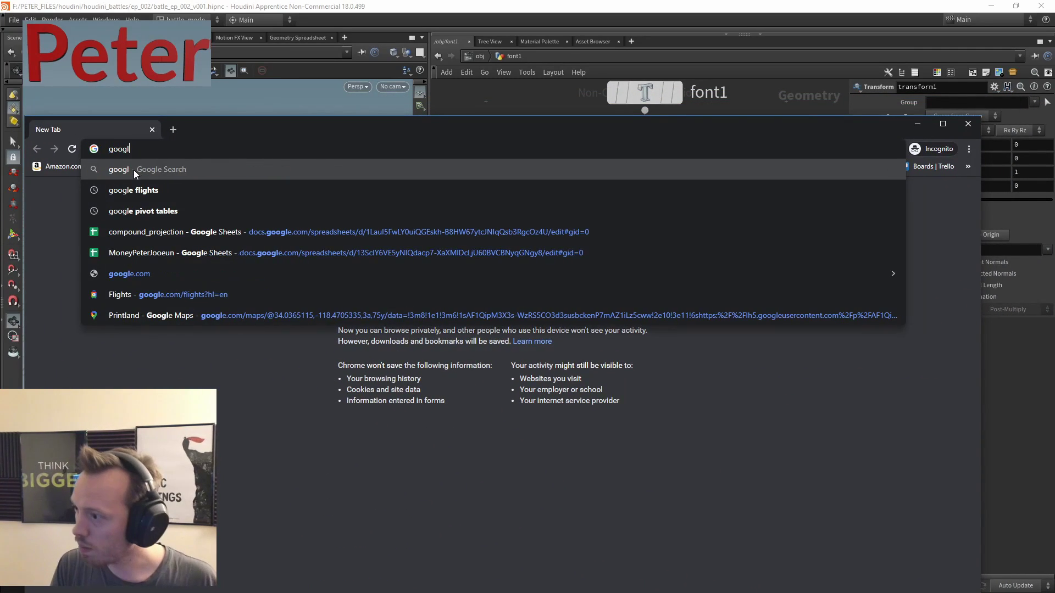
text(e.com)
key(Return)
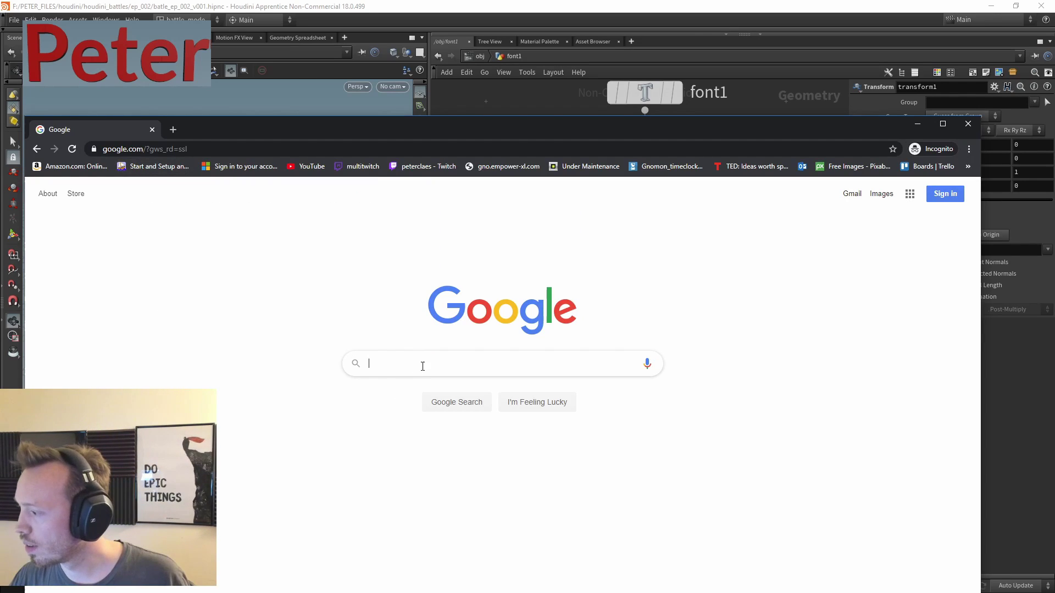
- Search Google for 'candy'
click(406, 369)
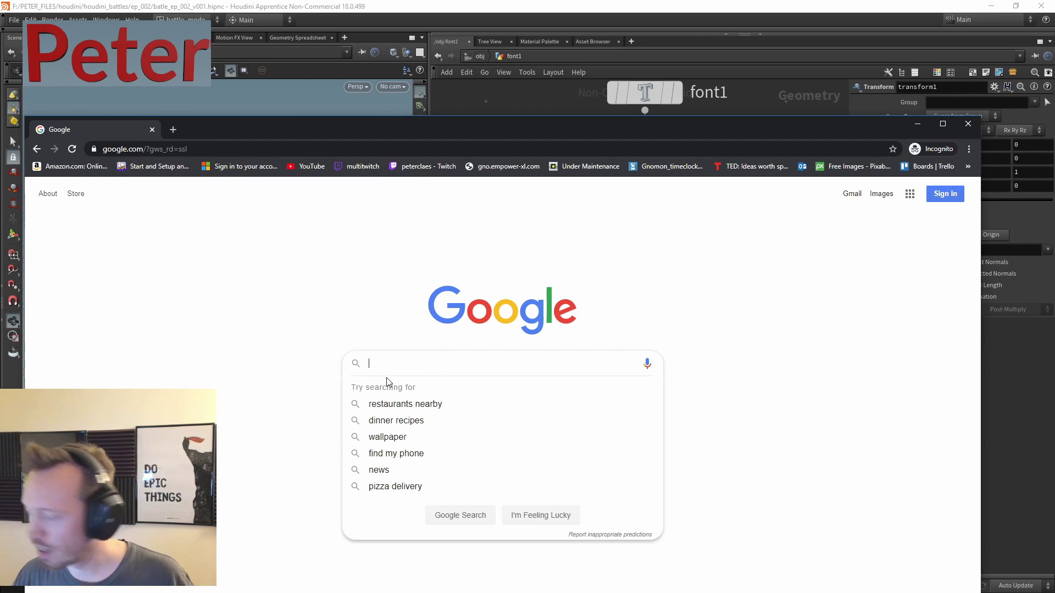
text(candy)
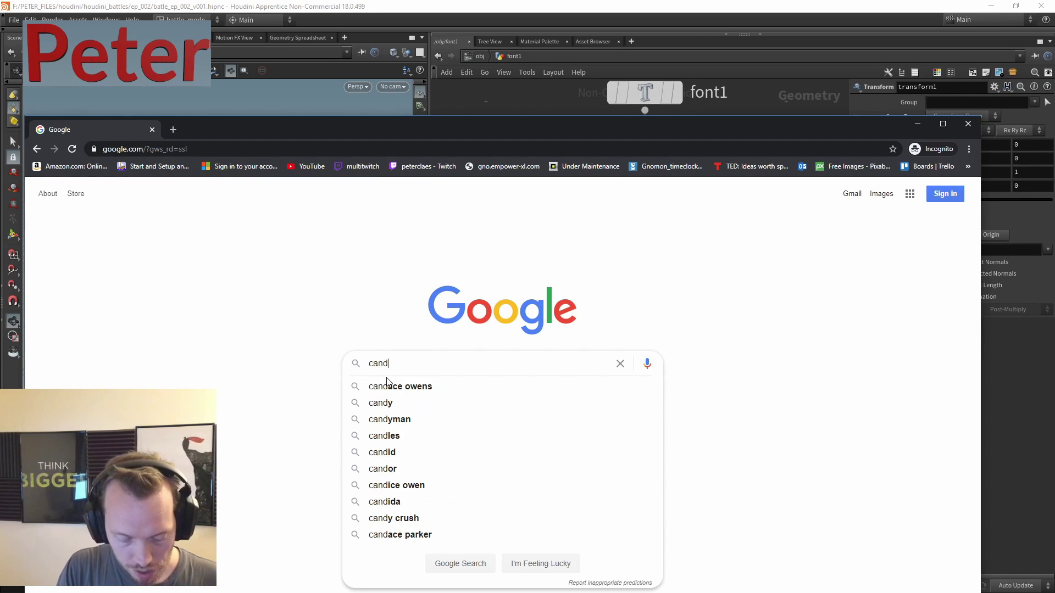
key(Return)
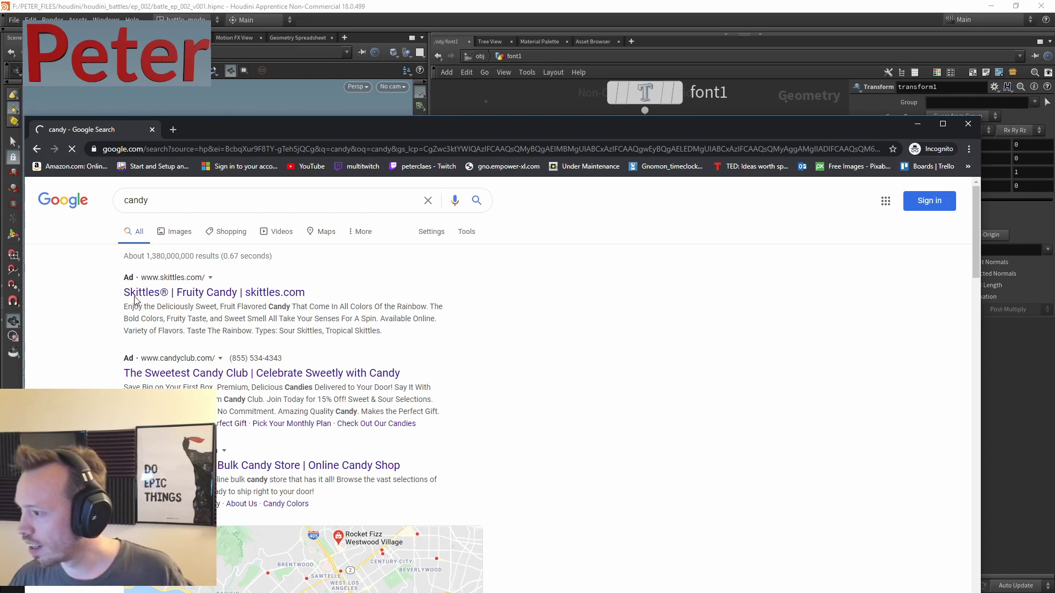
- Switch to image results, search 'lollipop', and open the rainbow lollipop earrings in a background tab
click(177, 228)
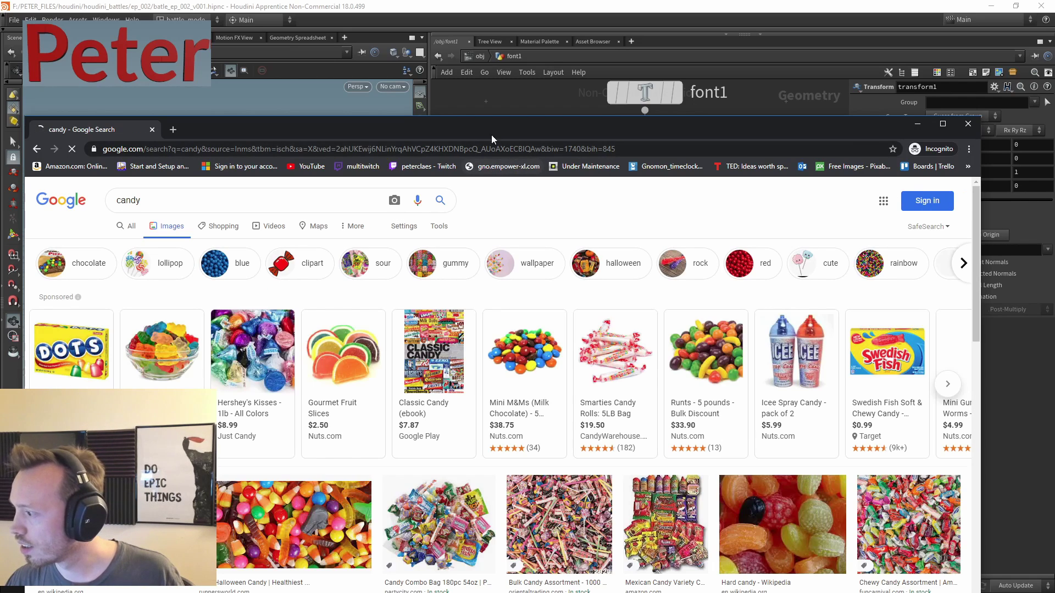
drag(470, 128, 506, 71)
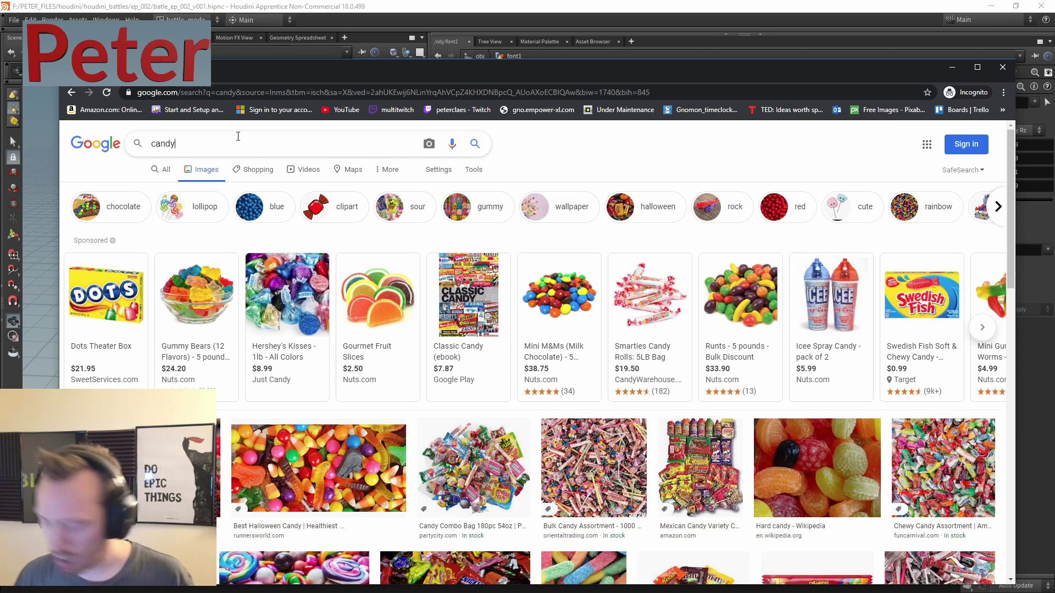
key(ctrl+a)
text(lolli)
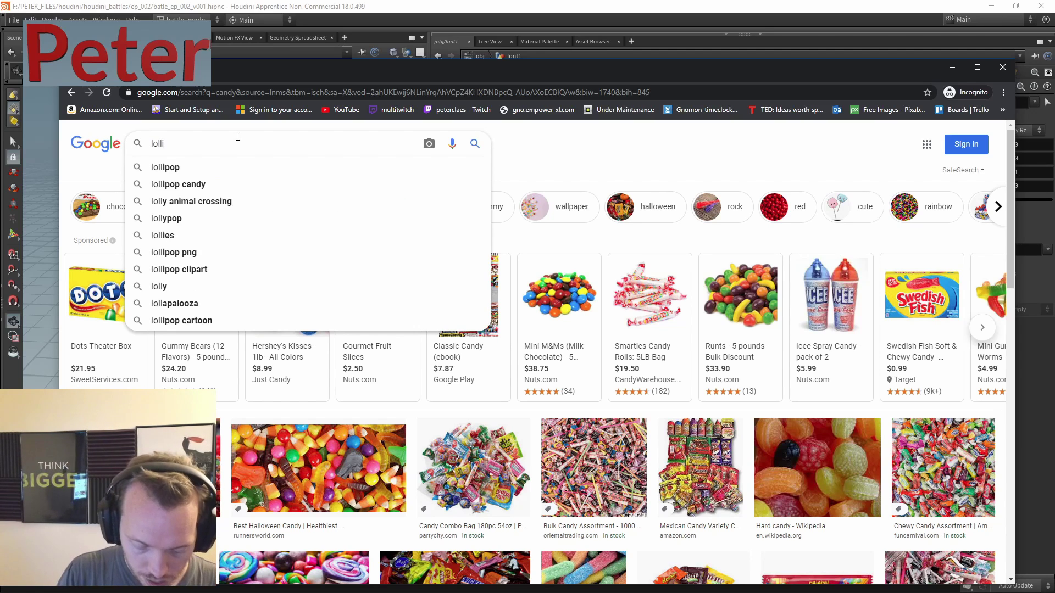
text(pop)
key(Return)
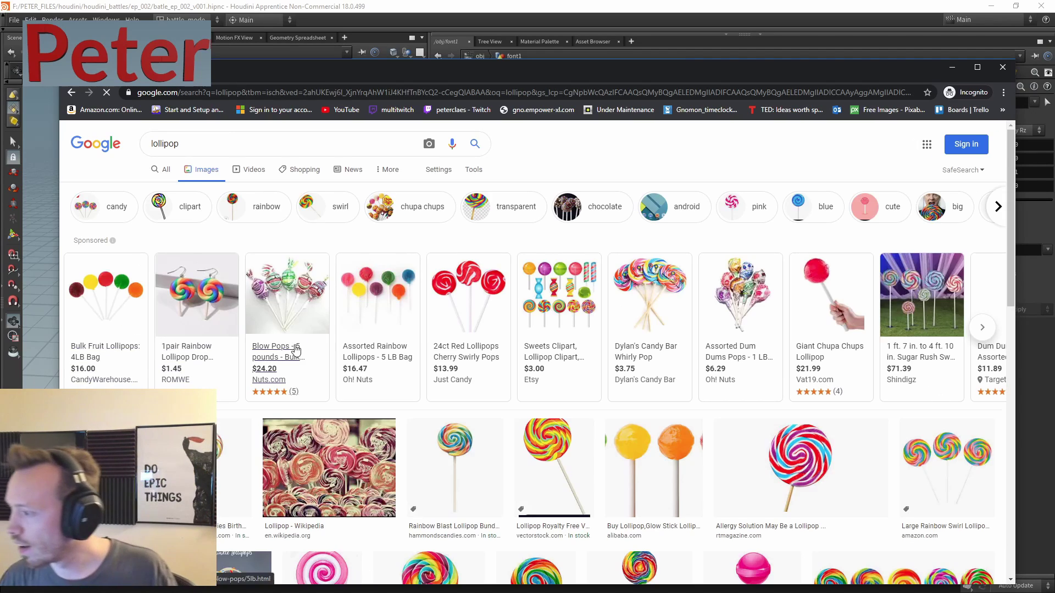
middle_click(191, 299)
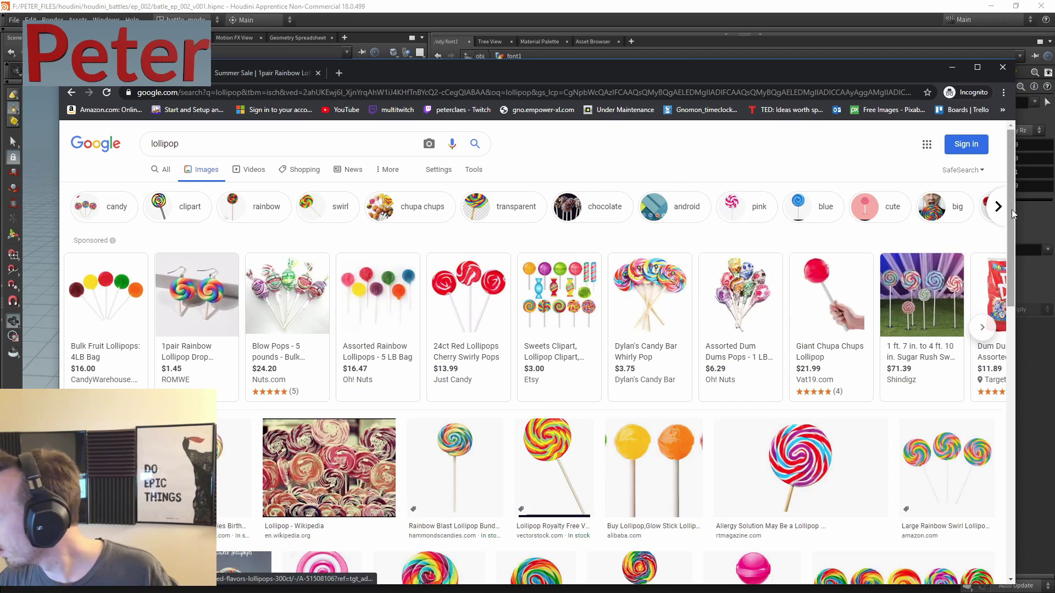
drag(1014, 222, 330, 176)
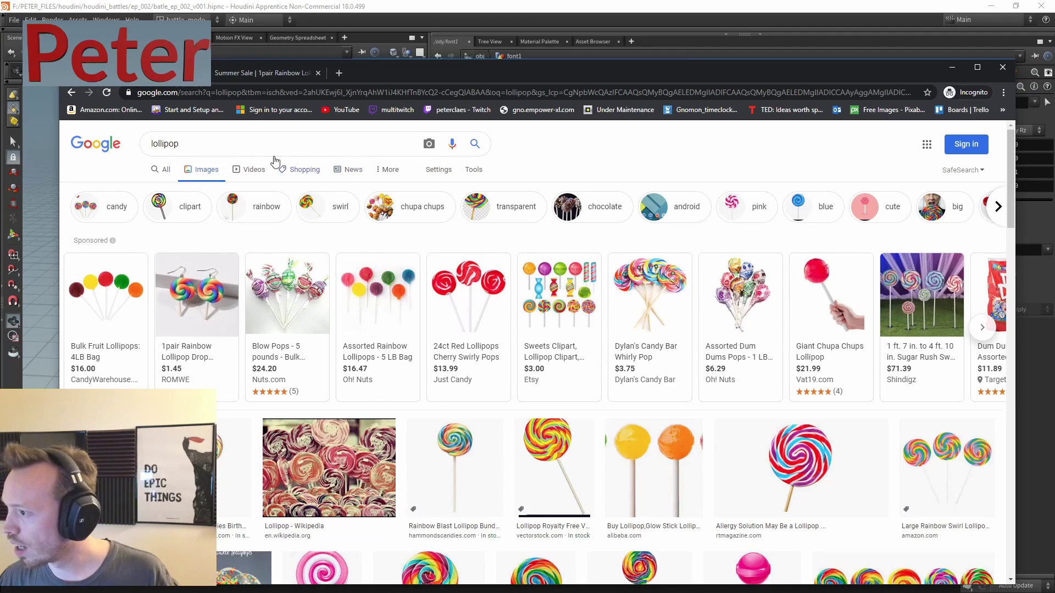
- Search images for 'candy apple' and open Nandy's Candy apples and Black-Hearted Candy Apples in background tabs
click(204, 142)
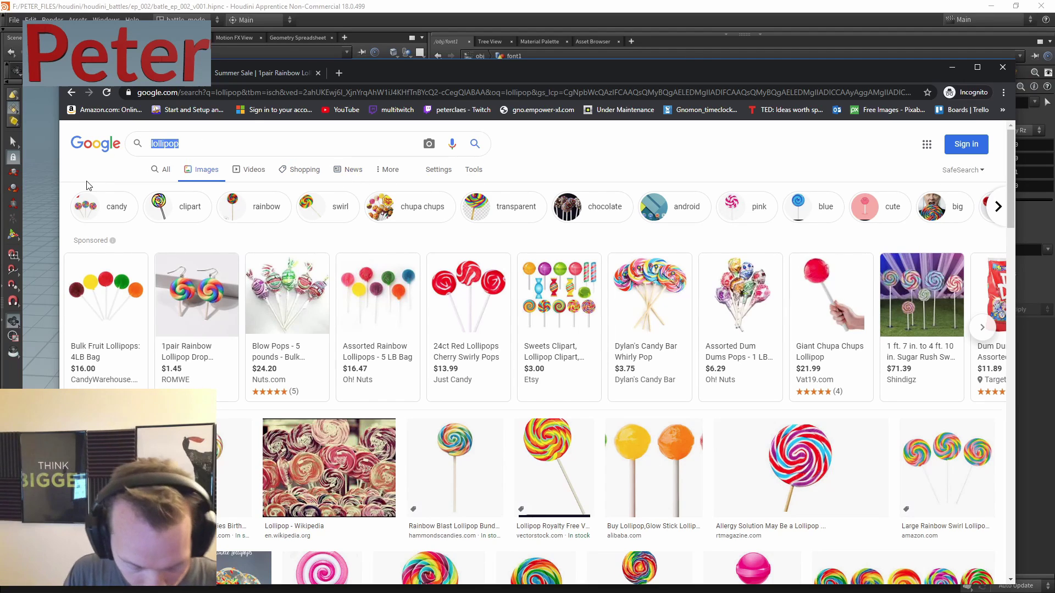
text(candy a)
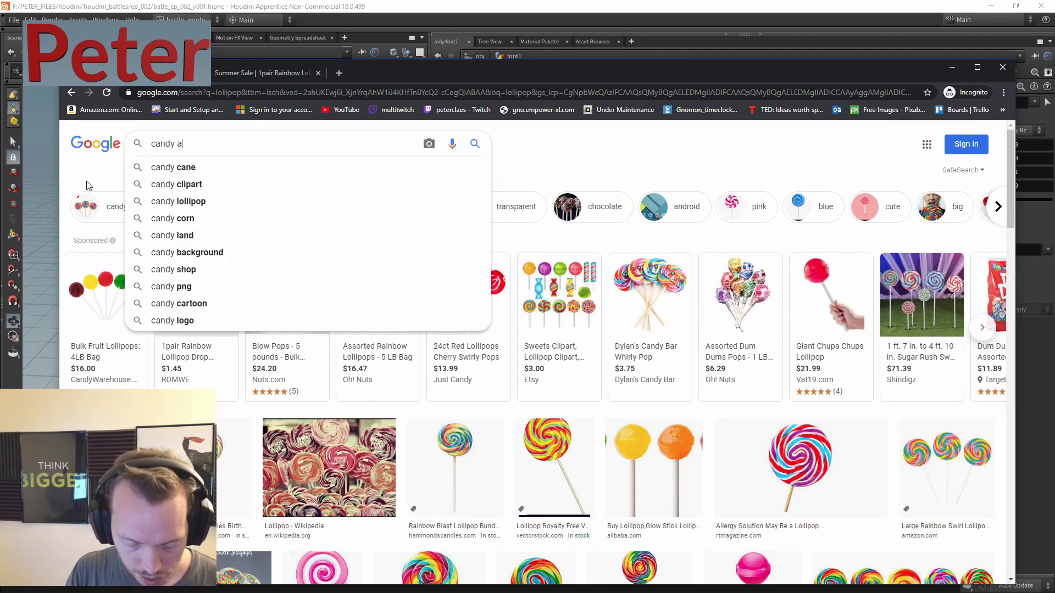
text(pple)
key(Return)
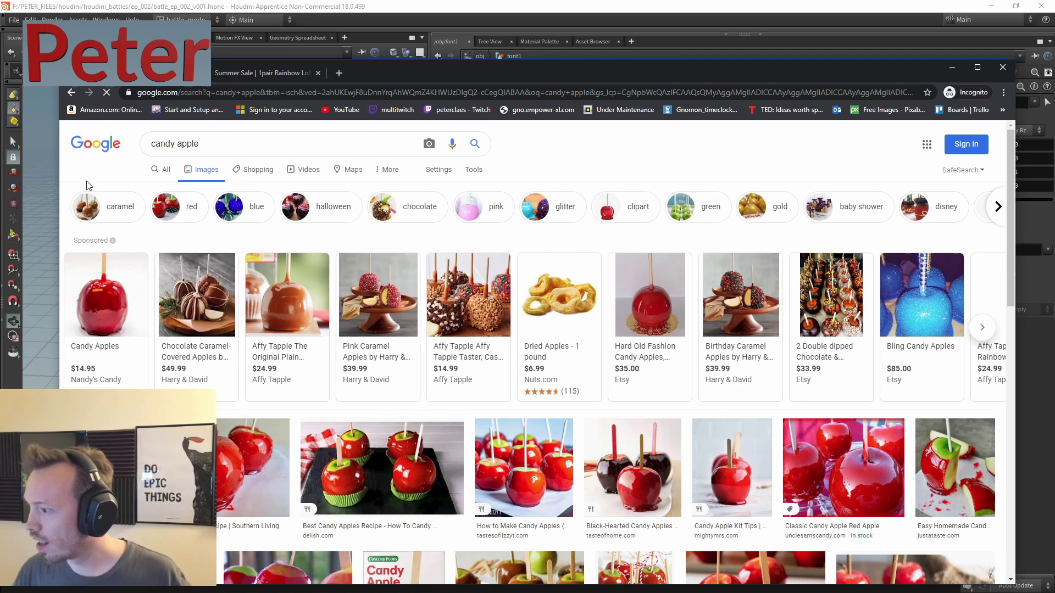
middle_click(102, 311)
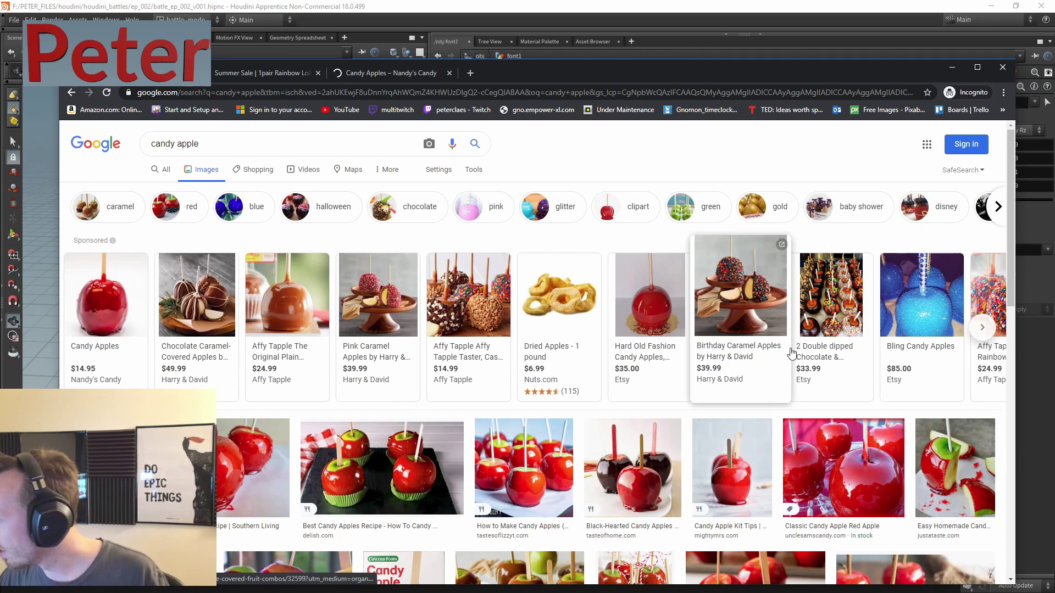
mouse_move(741, 300)
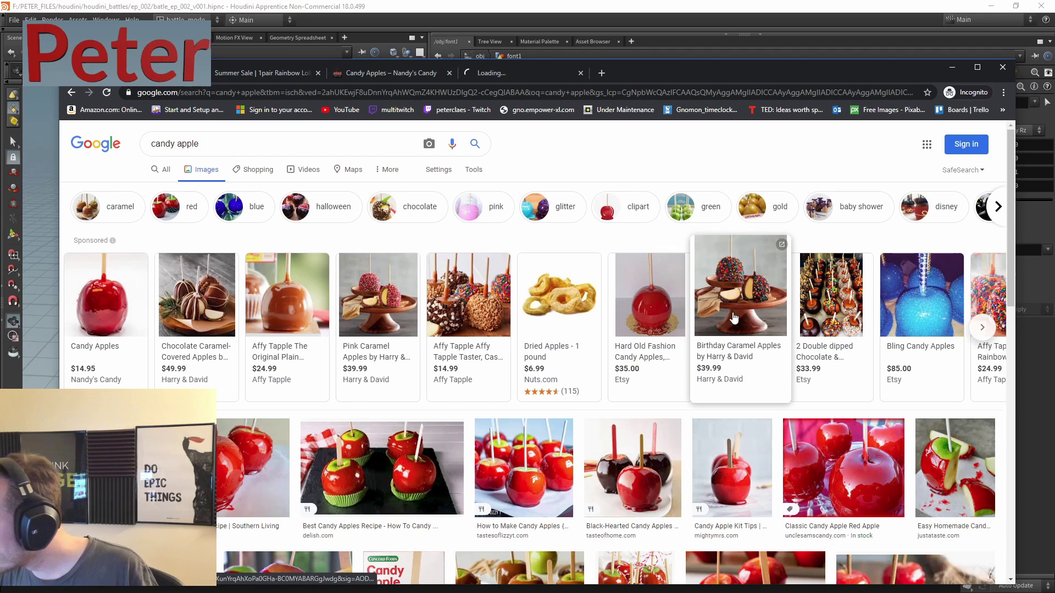
middle_click(641, 477)
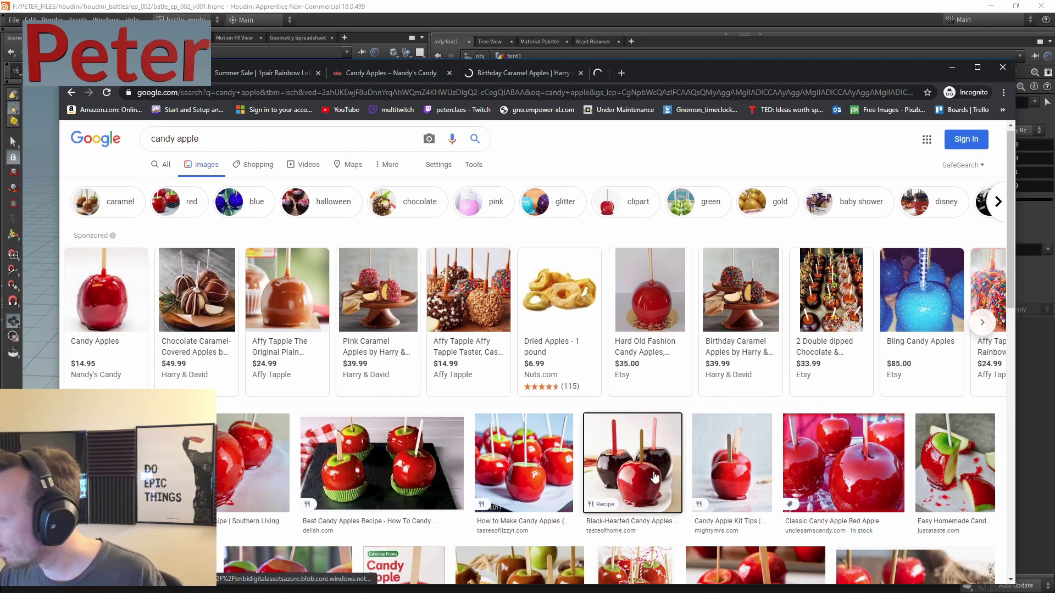
triple_click(219, 138)
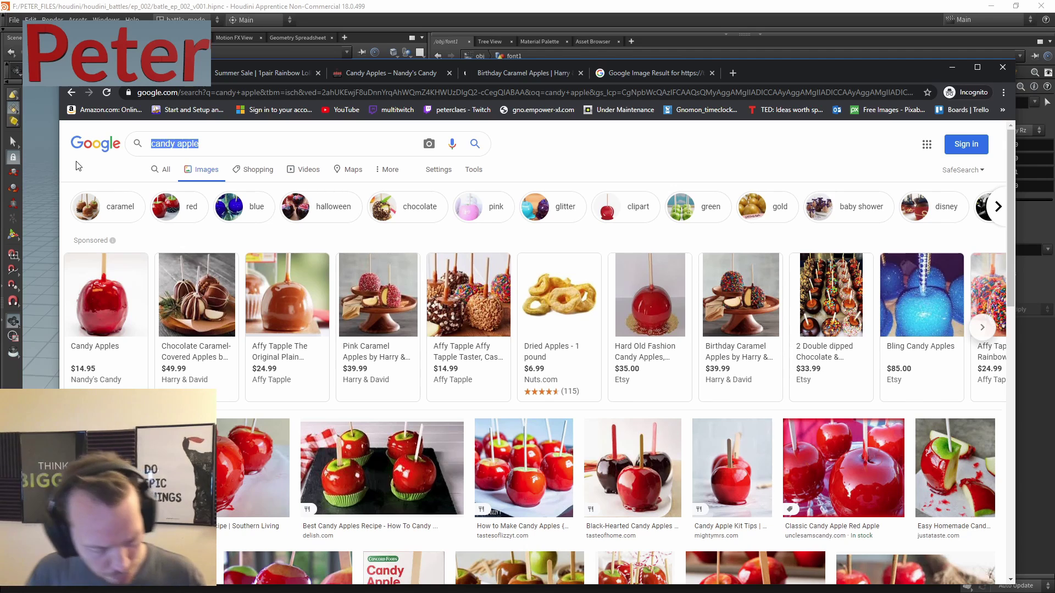
- Search images for 'steampunk' and open the clock and costume results in background tabs
text(steampunk)
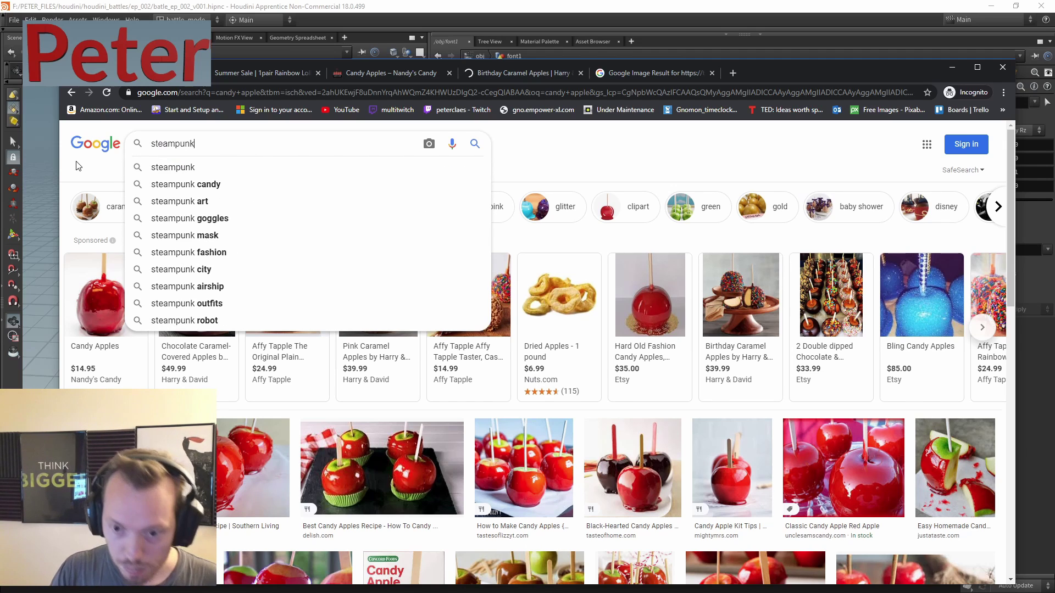
key(Return)
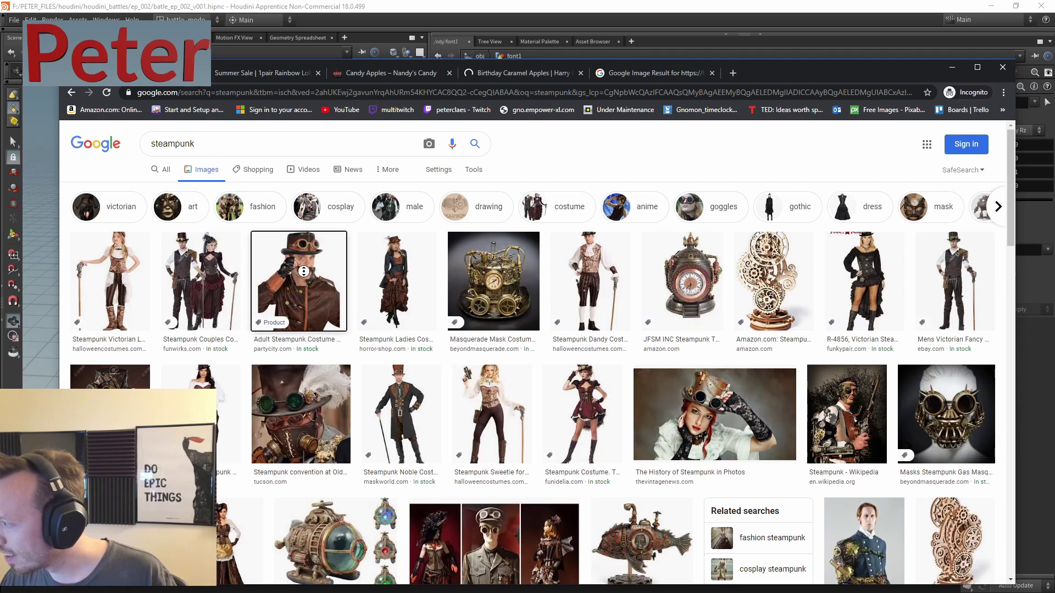
scroll(675, 327, down, 2)
scroll(674, 327, down, 1)
scroll(679, 264, up, 3)
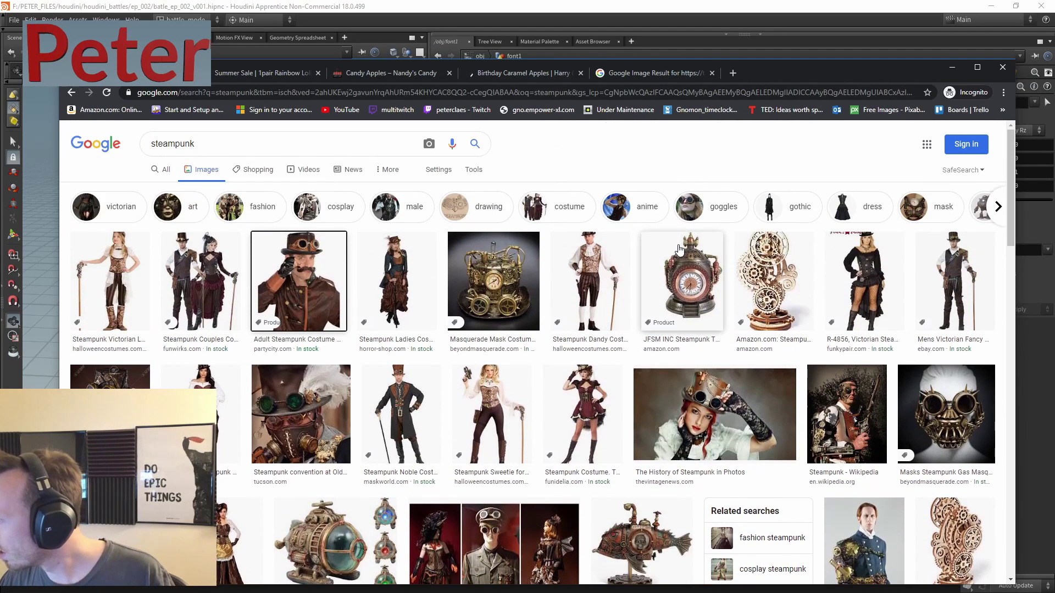
middle_click(685, 275)
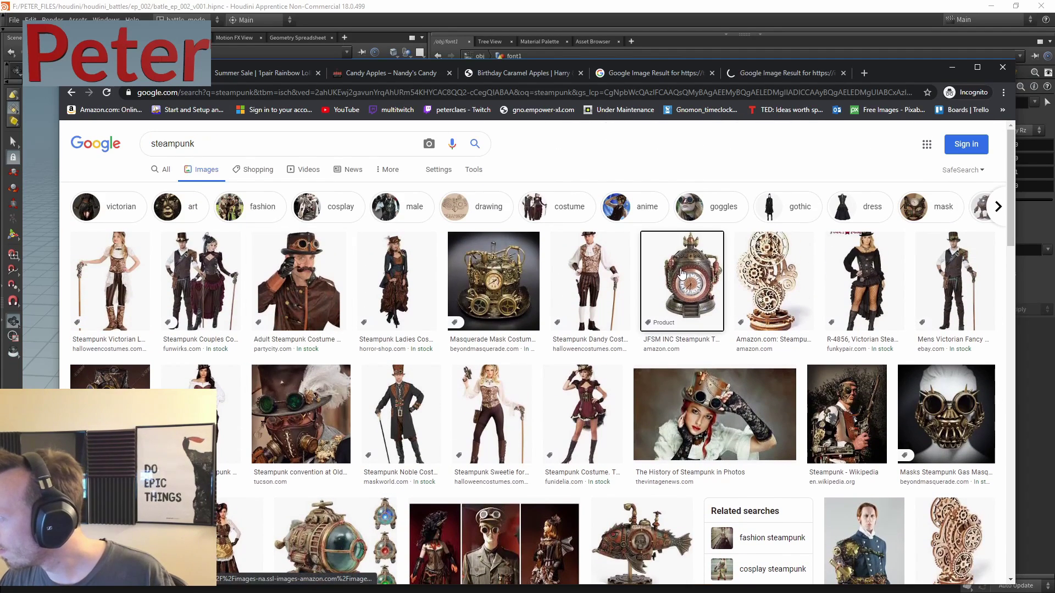
middle_click(322, 272)
drag(1008, 228, 976, 310)
- Open the Steampunk Gear Dice Set result in a background tab and nudge the browser window down
scroll(922, 398, up, 5)
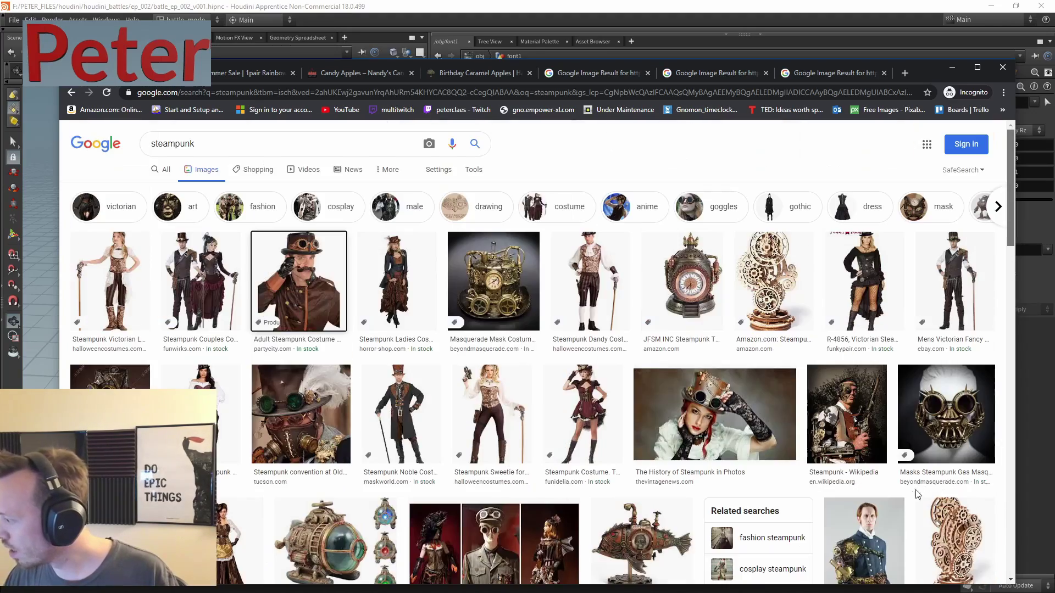
scroll(929, 497, down, 15)
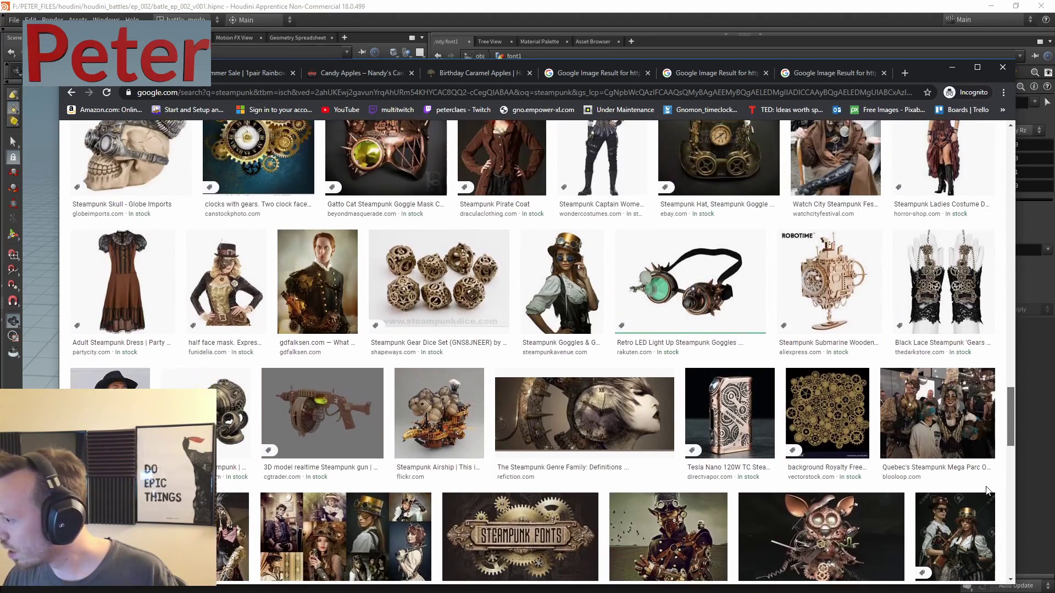
scroll(983, 511, down, 3)
scroll(981, 523, up, 3)
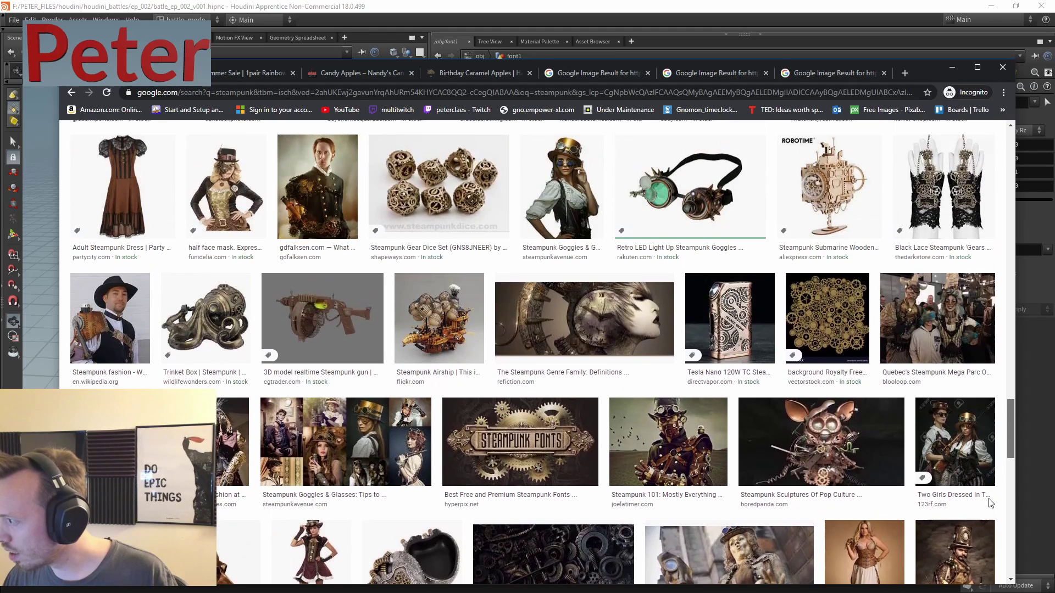
scroll(993, 500, up, 2)
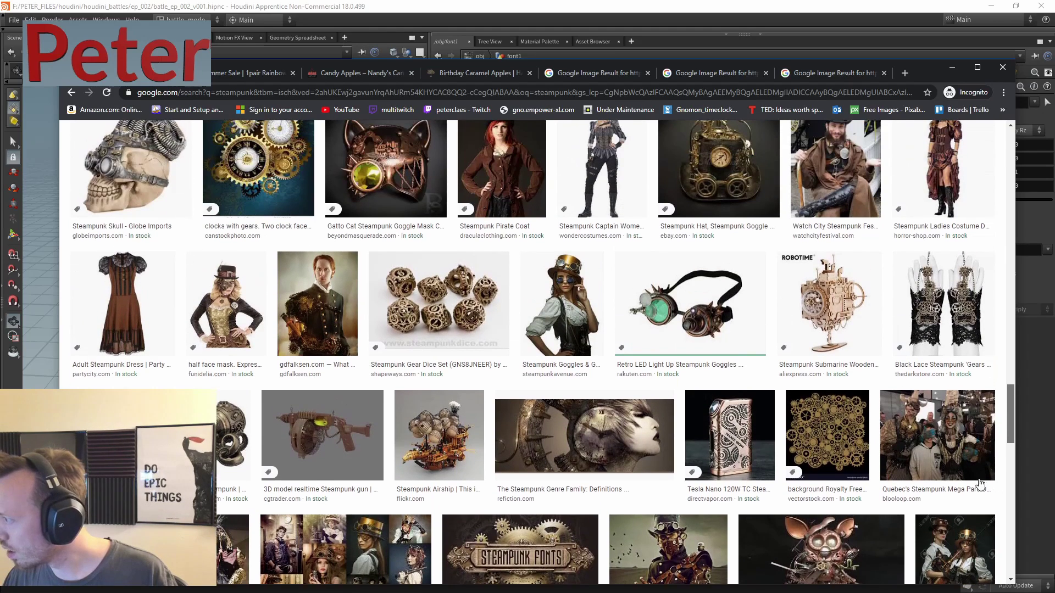
middle_click(506, 302)
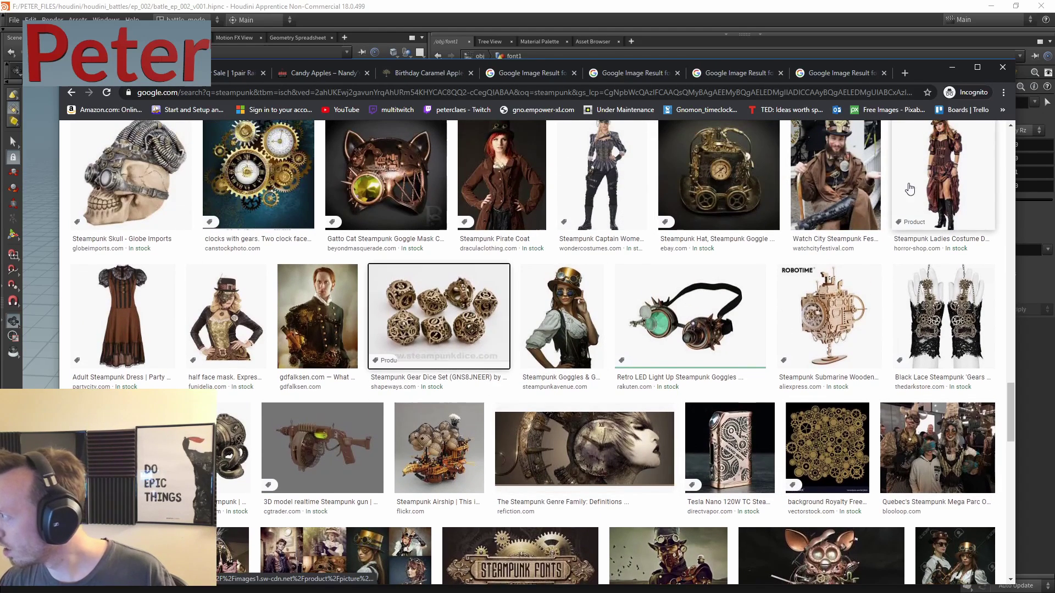
scroll(1013, 410, down, 2)
scroll(1003, 430, down, 10)
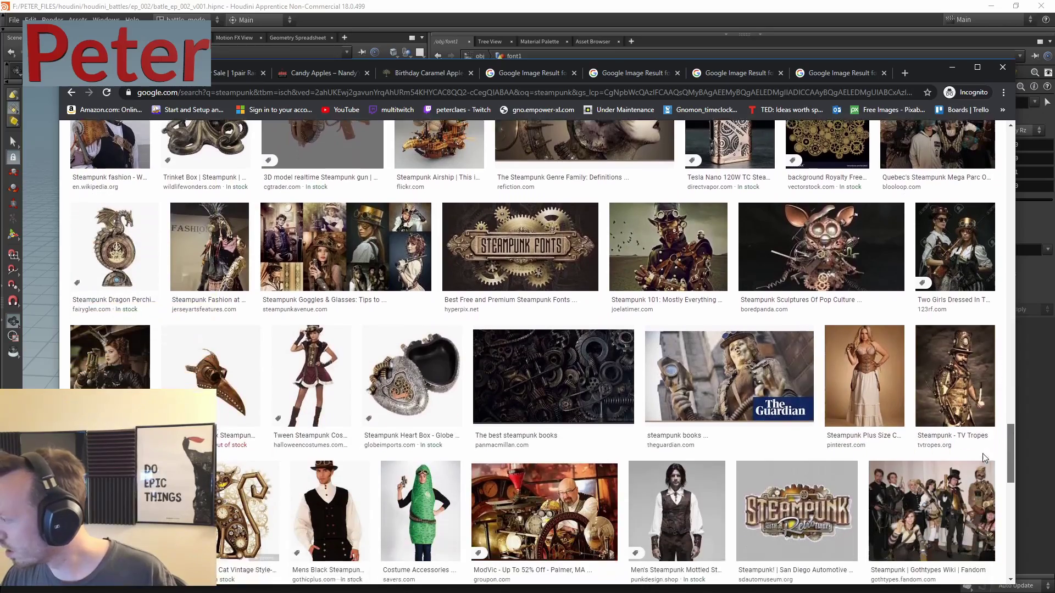
scroll(963, 510, down, 10)
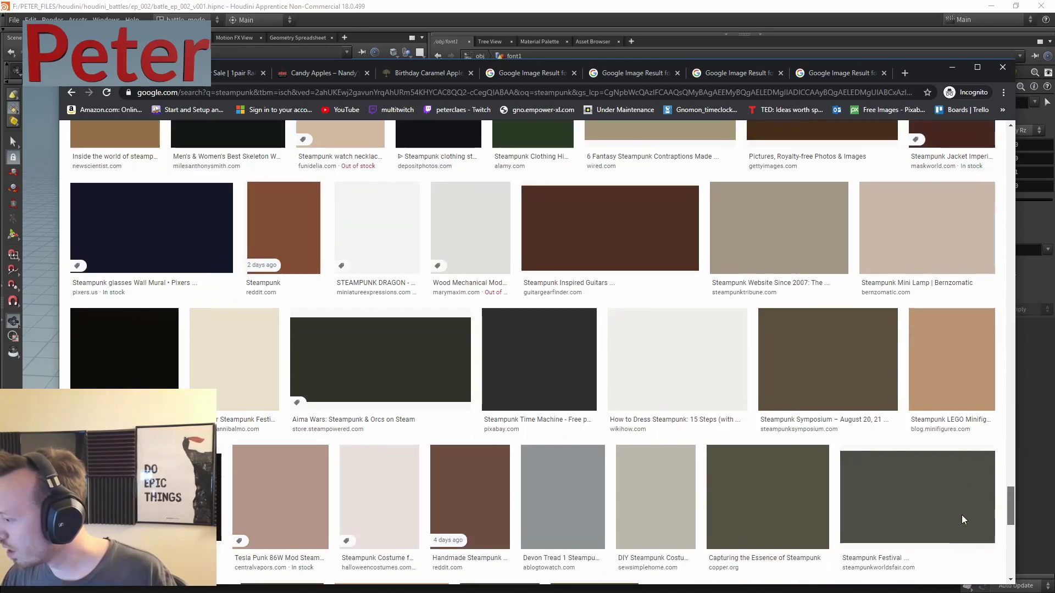
scroll(998, 524, up, 2)
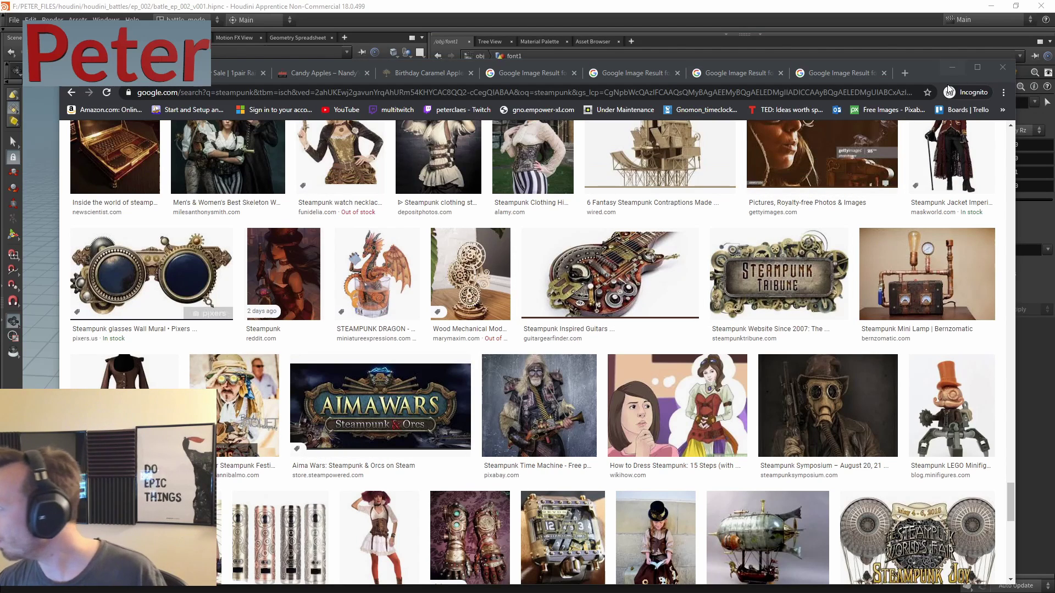
mouse_move(923, 68)
mouse_down()
mouse_move(932, 75)
mouse_move(921, 81)
mouse_up()
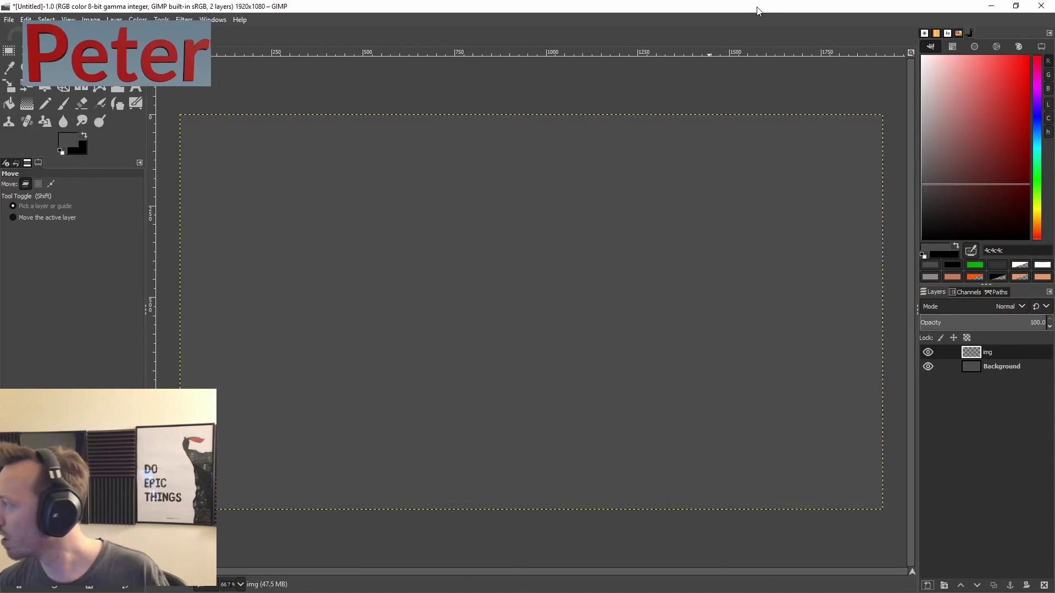
- Restore GIMP and review each reference tab, from lollipop earrings through the Steampunk Gear Dice Set
drag(757, 11, 626, 386)
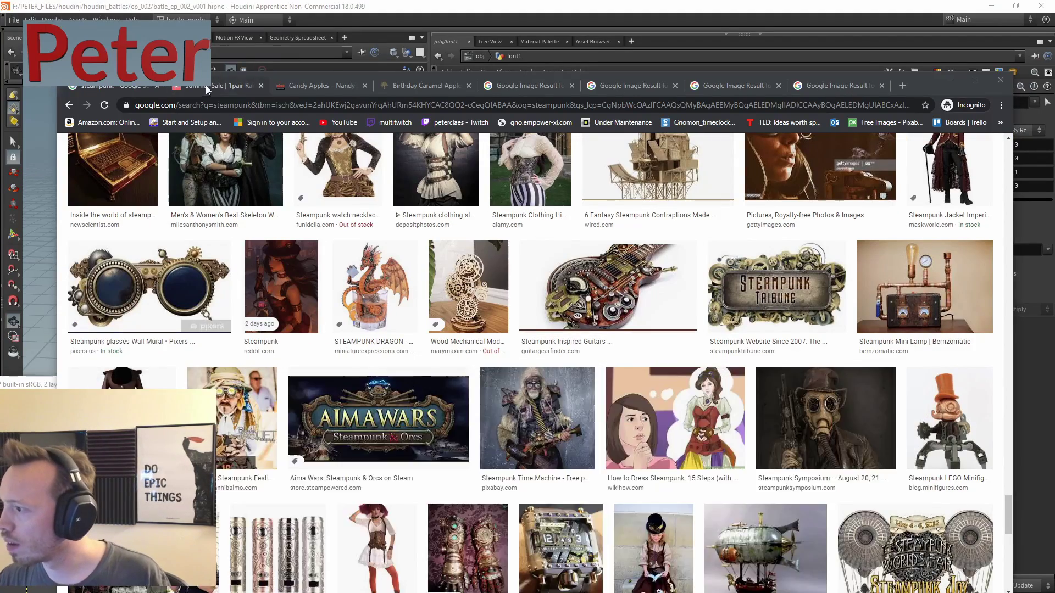
click(207, 86)
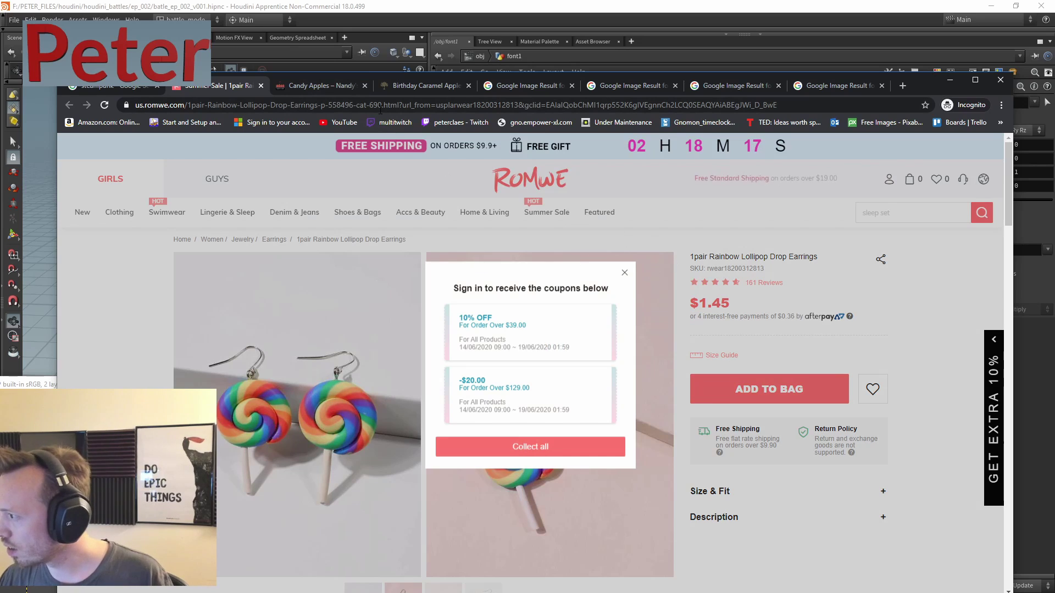
click(321, 86)
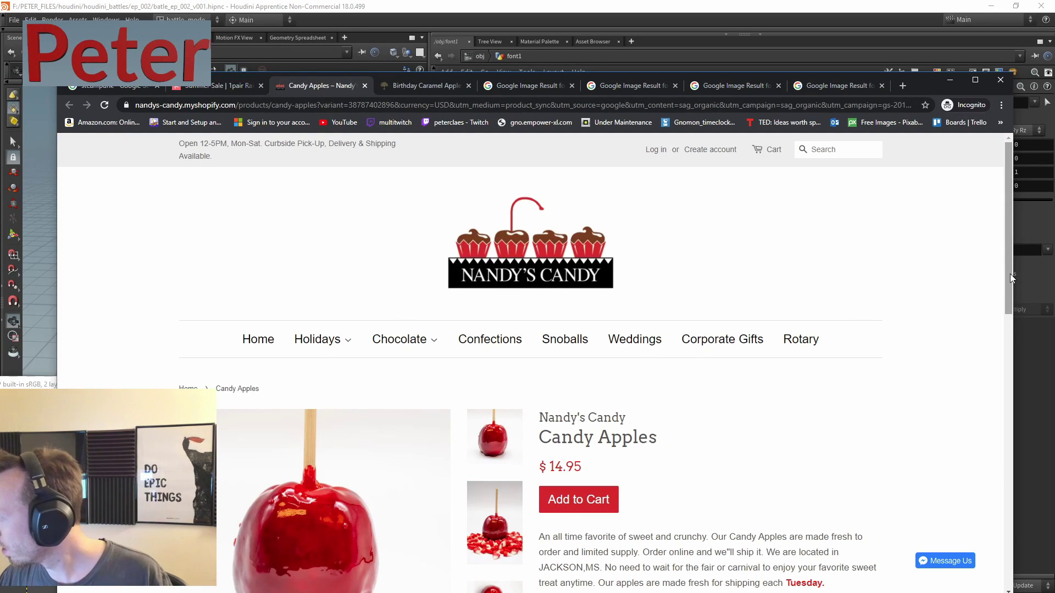
scroll(1010, 274, down, 3)
click(423, 86)
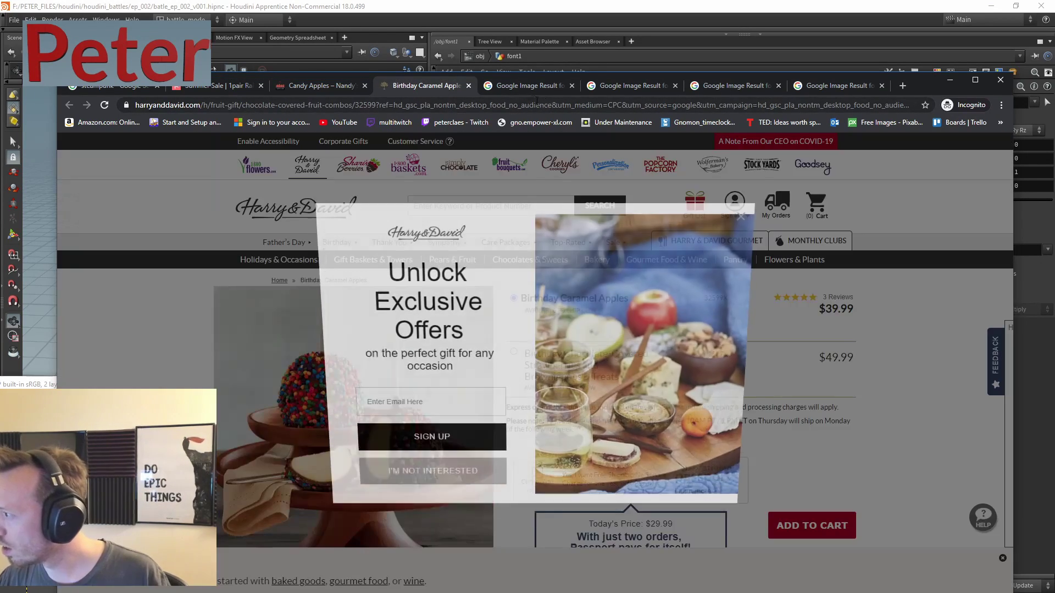
click(526, 86)
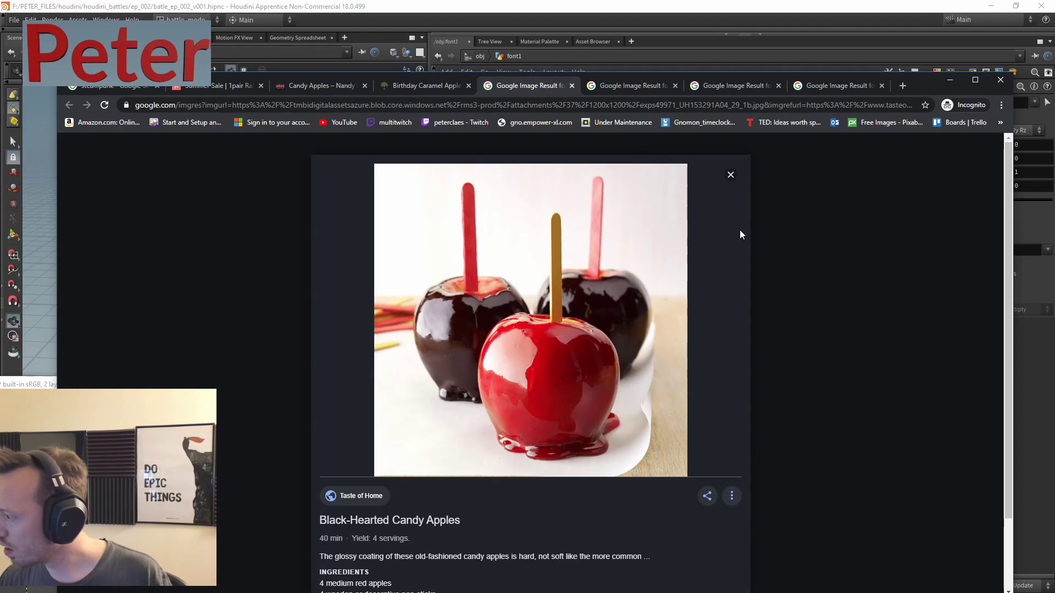
click(629, 93)
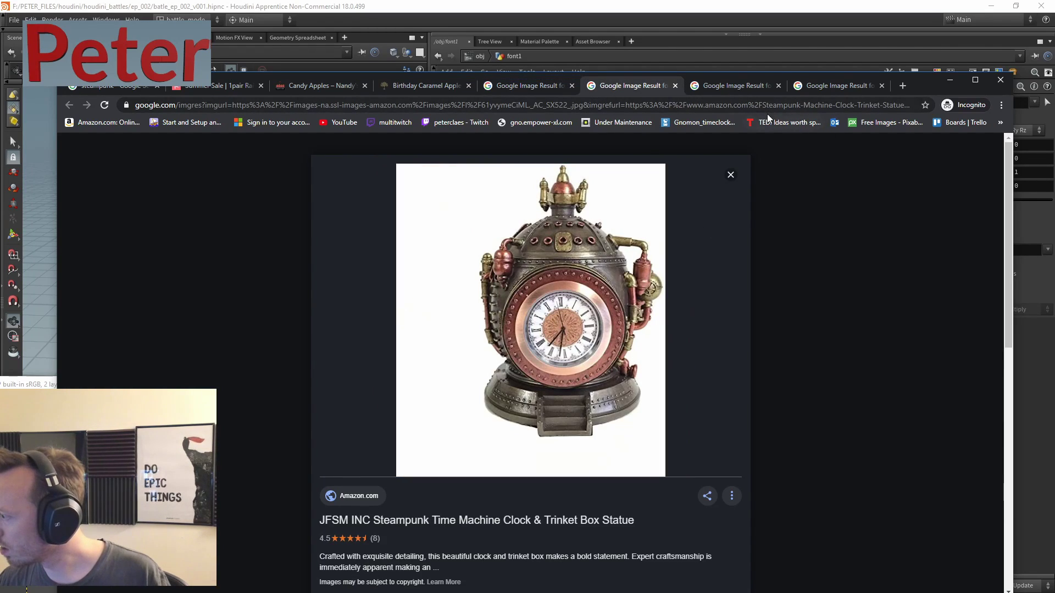
click(745, 91)
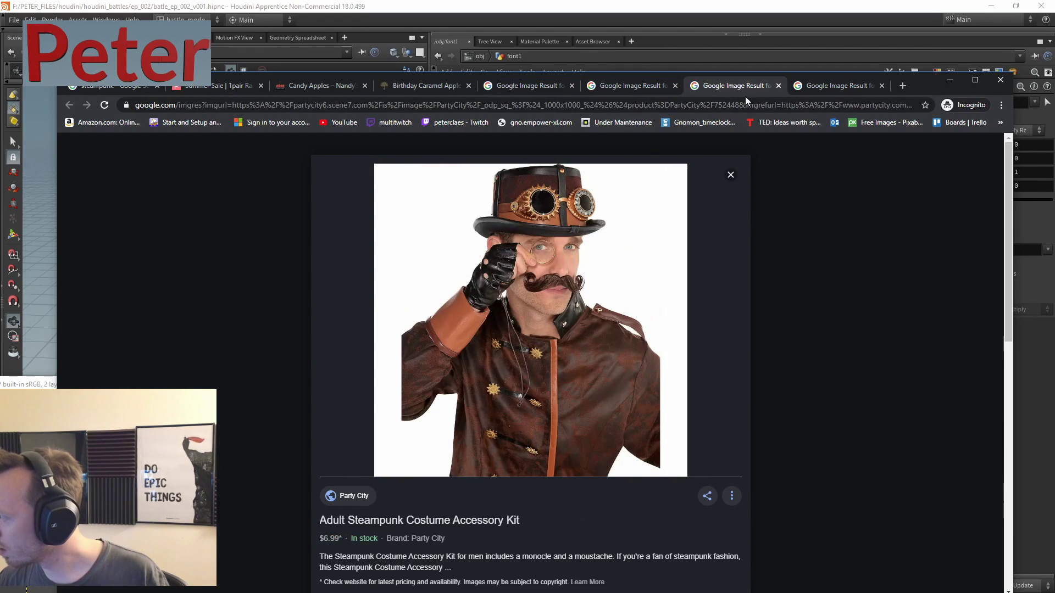
click(818, 87)
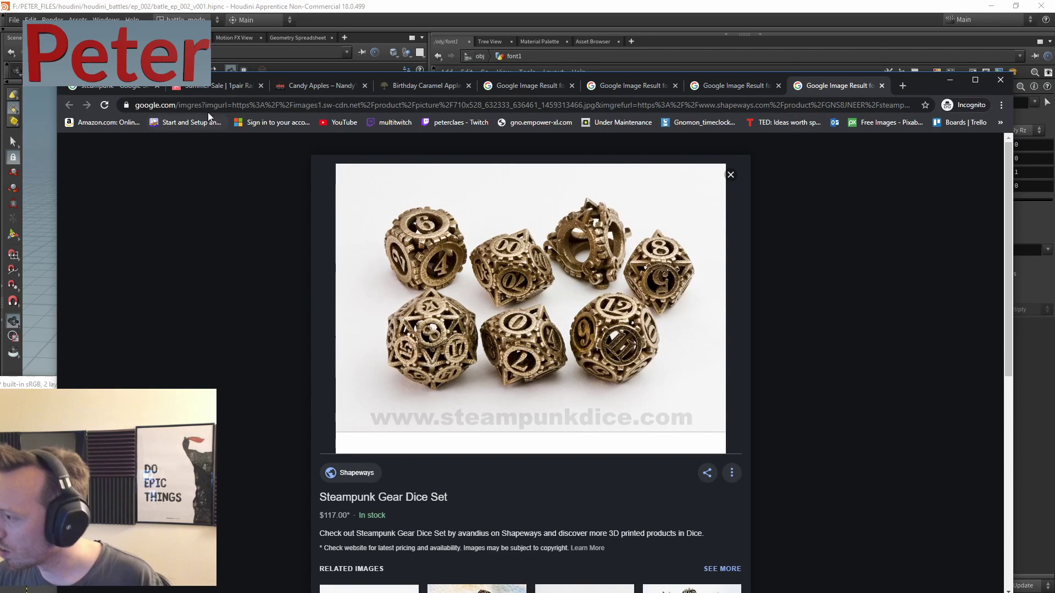
- Close the Harry & David caramel apple tab, then minimize Chrome and GIMP to reveal Houdini
click(319, 85)
click(390, 88)
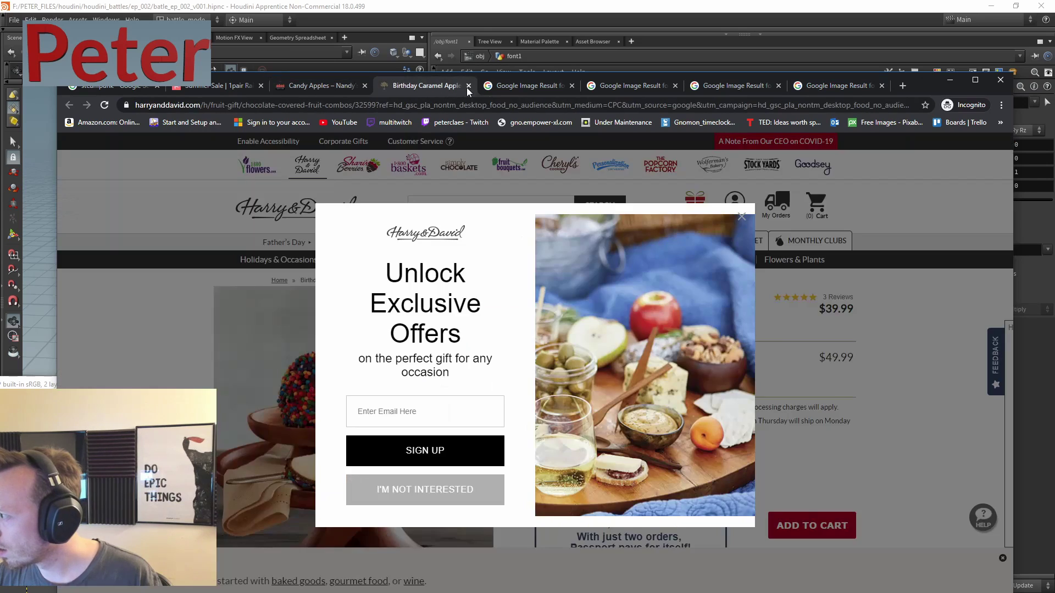
click(367, 86)
click(405, 87)
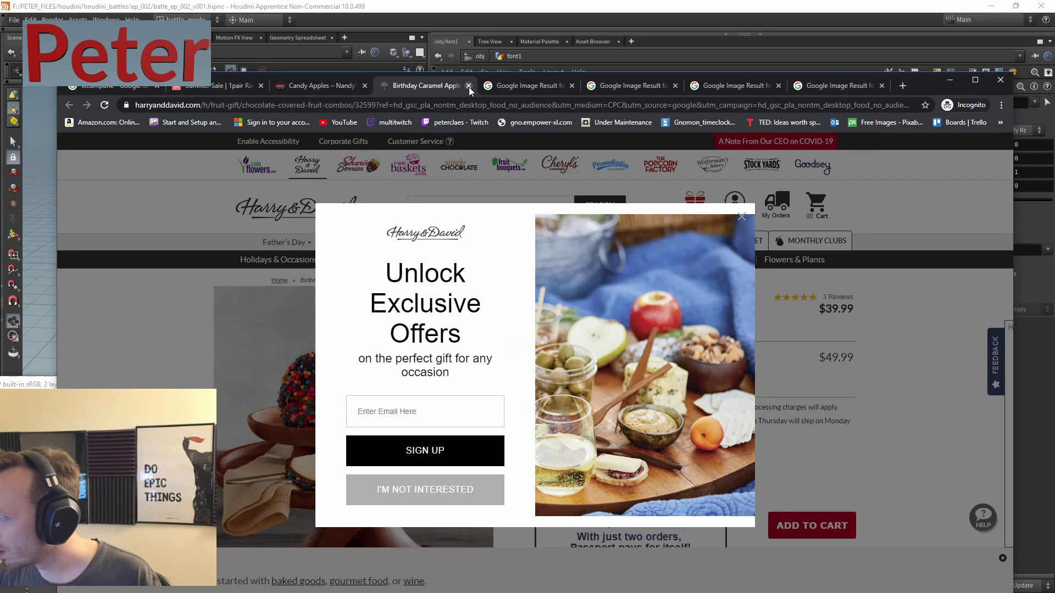
click(469, 86)
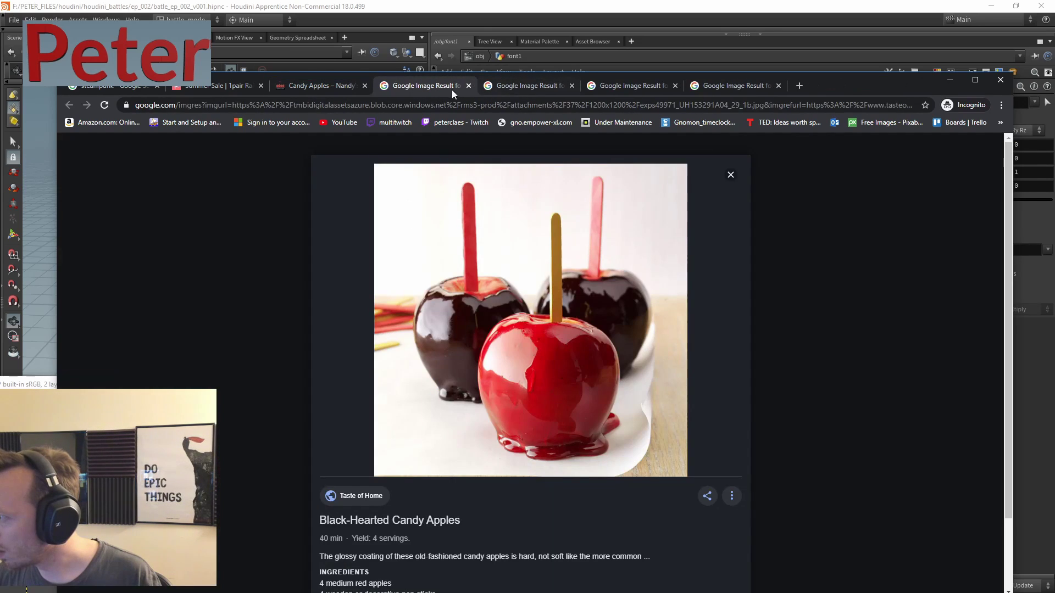
click(950, 80)
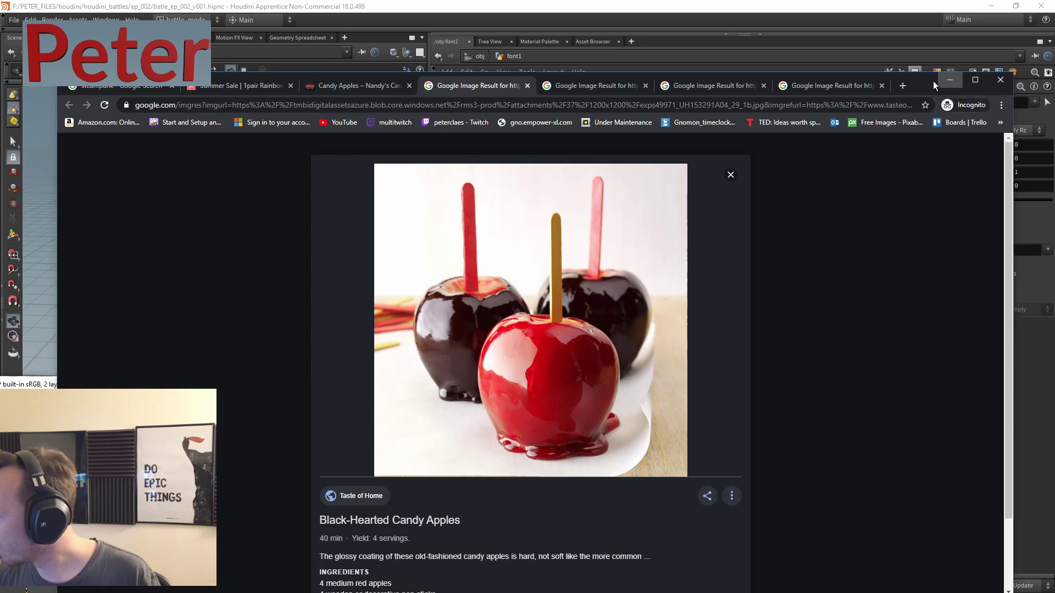
click(854, 384)
- At object level, add a Geometry node geo1 below font1 and dive inside it
scroll(687, 359, down, 3)
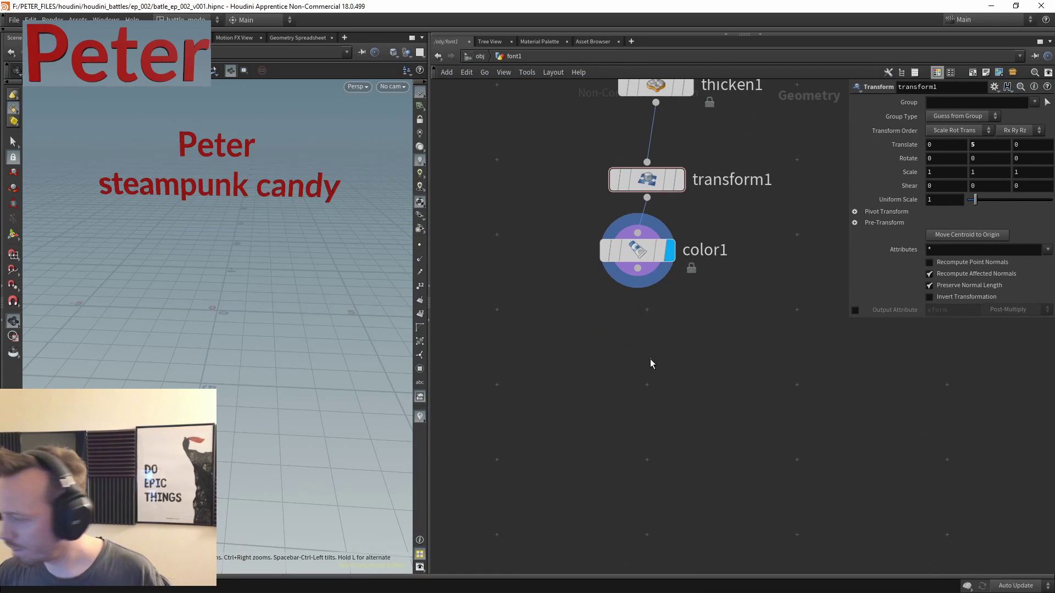
key(u)
key(Tab)
text(ge)
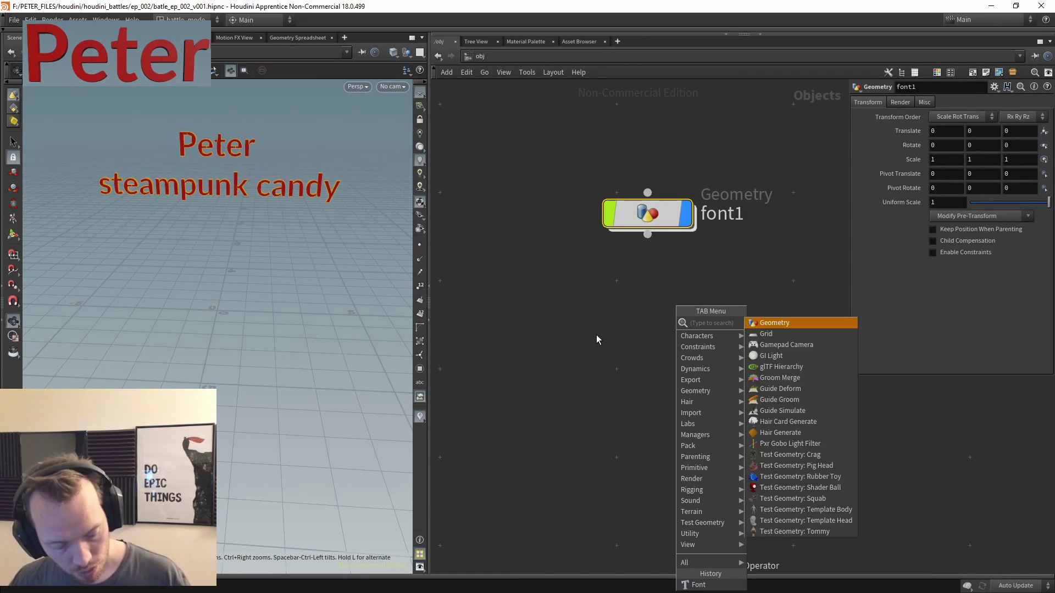
key(Escape)
click(588, 336)
key(Tab)
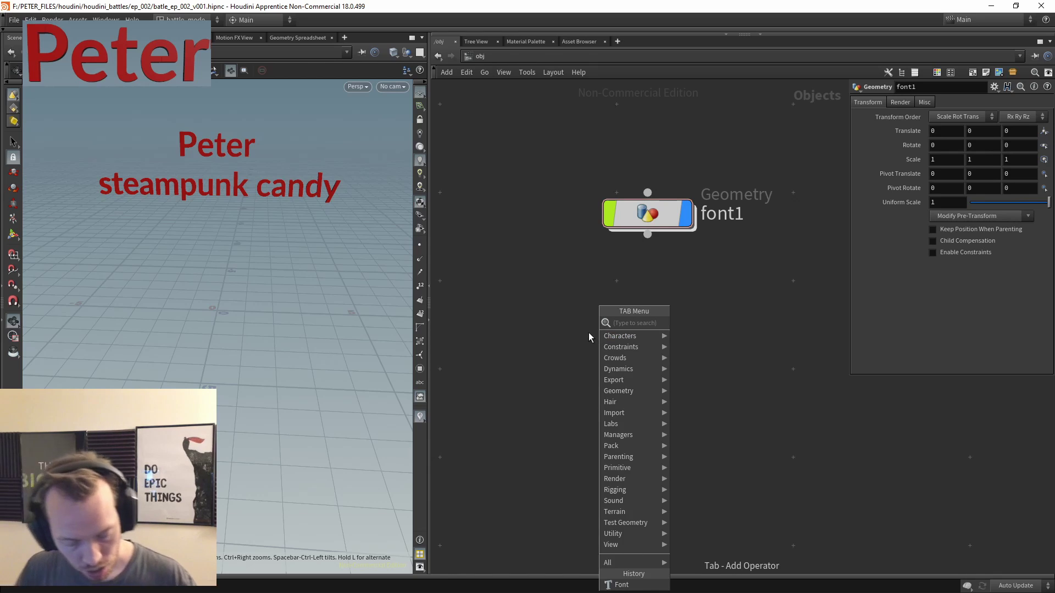
text(geo)
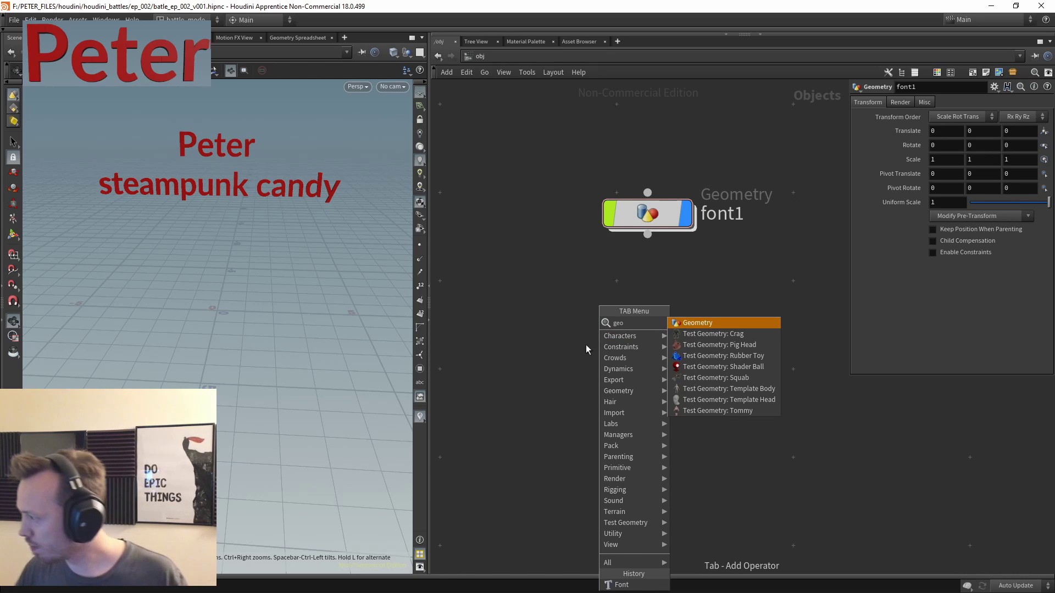
click(714, 322)
click(648, 297)
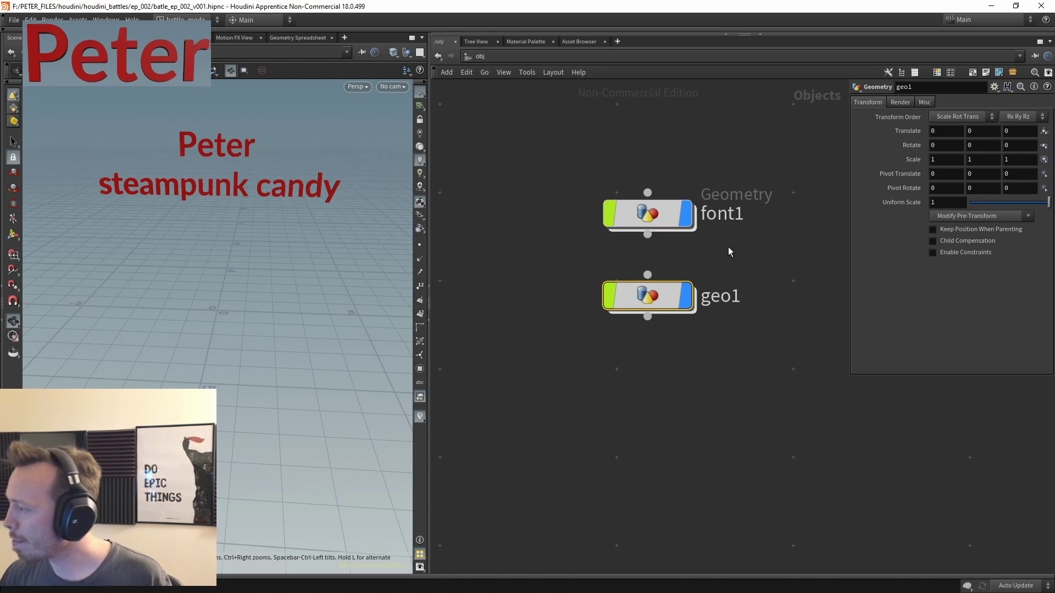
key(Return)
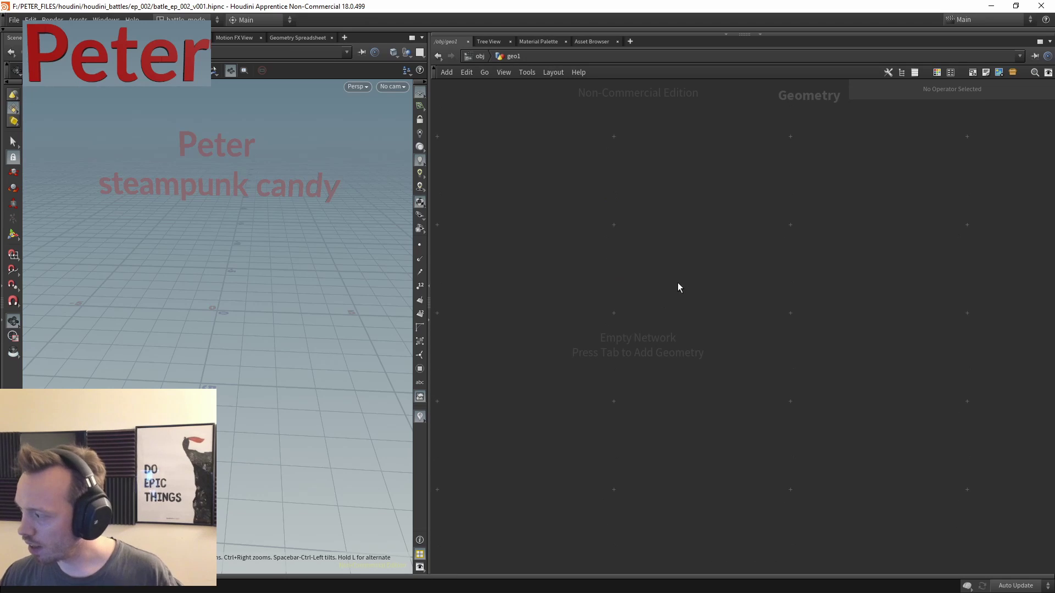
- Add a polygon Sphere inside geo1 with Frequency 10
key(Tab)
text(sphere)
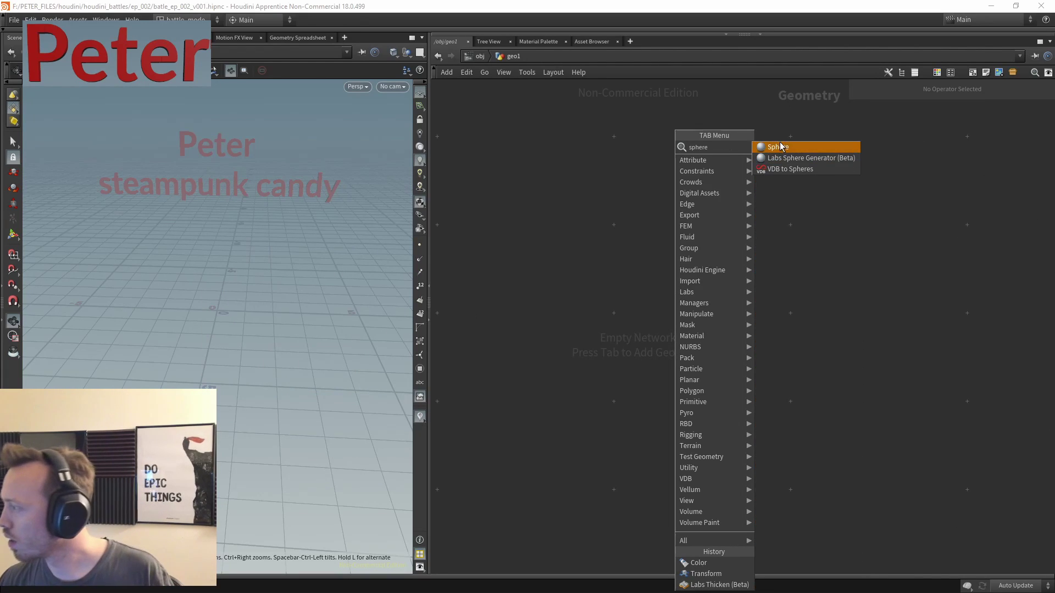
key(Return)
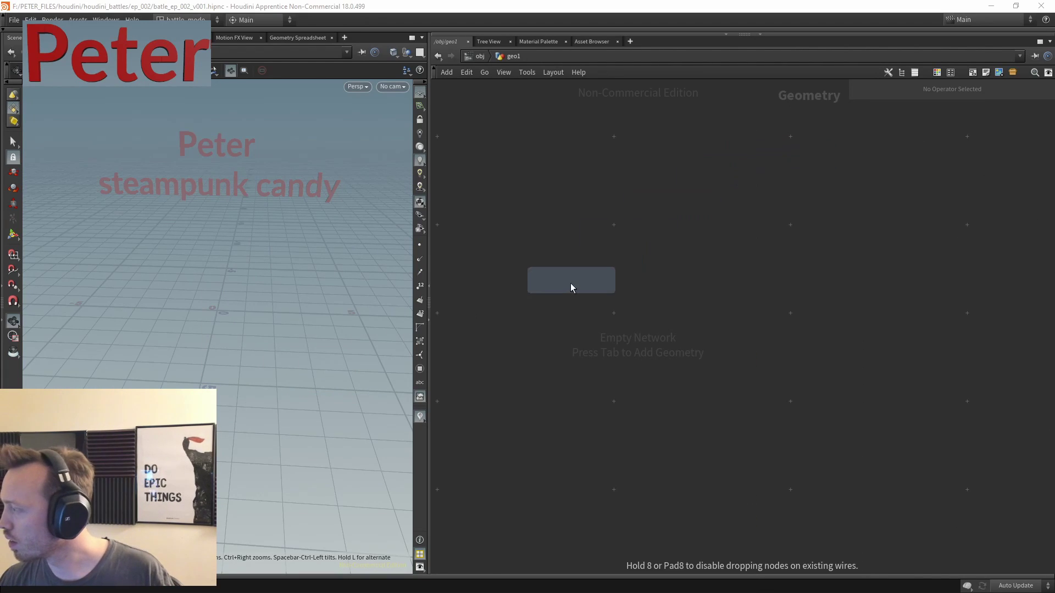
click(601, 254)
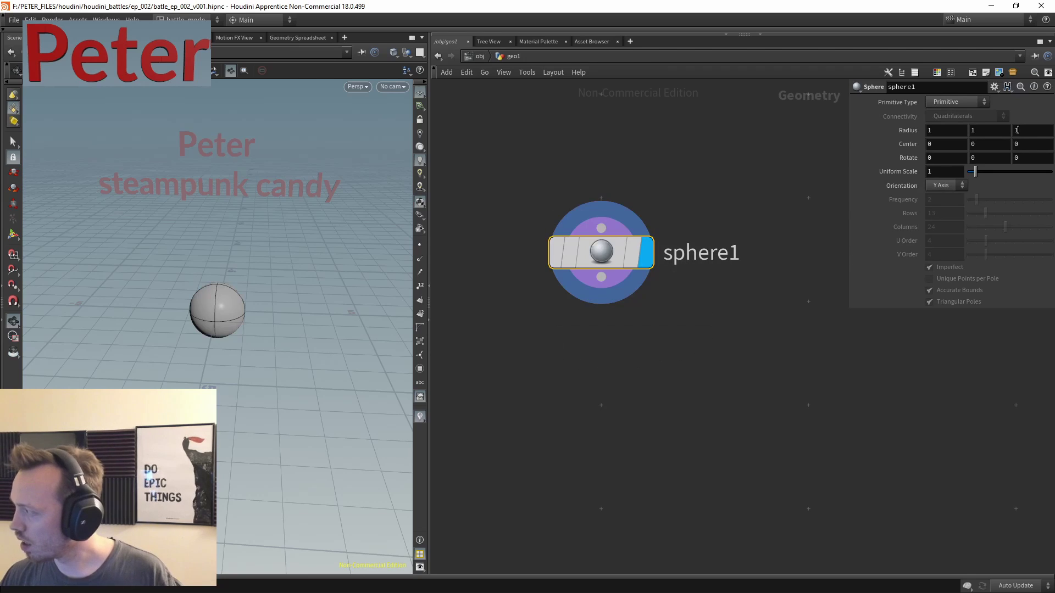
click(957, 102)
click(942, 125)
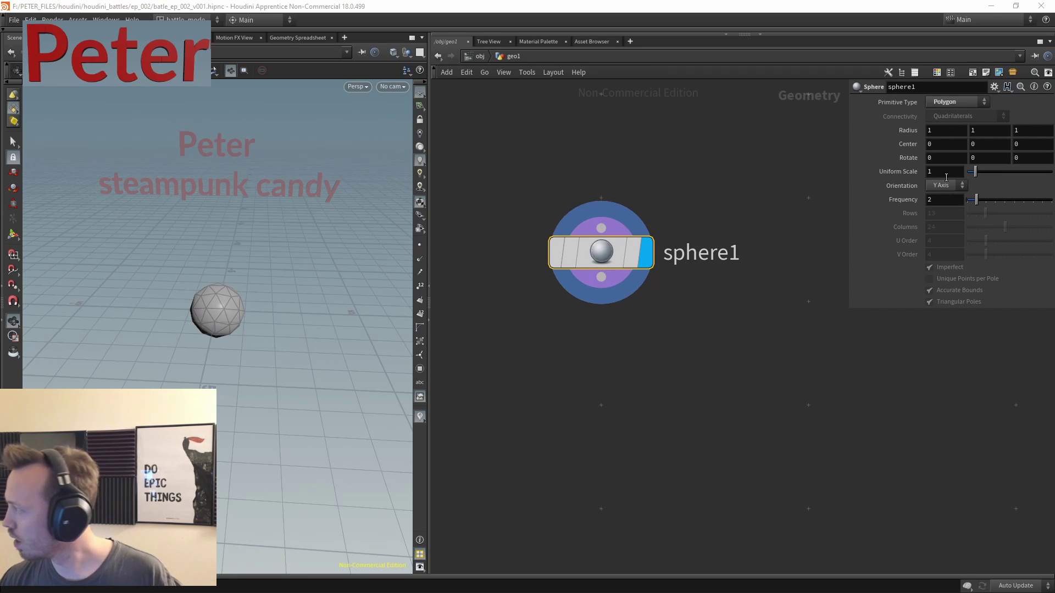
click(945, 200)
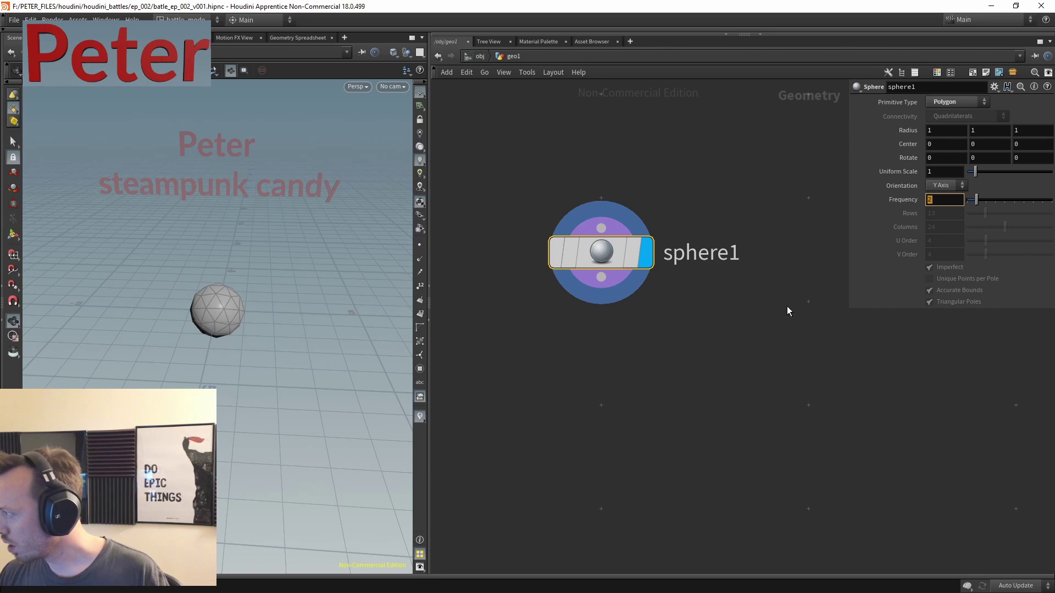
text(10)
key(Return)
drag(188, 265, 189, 244)
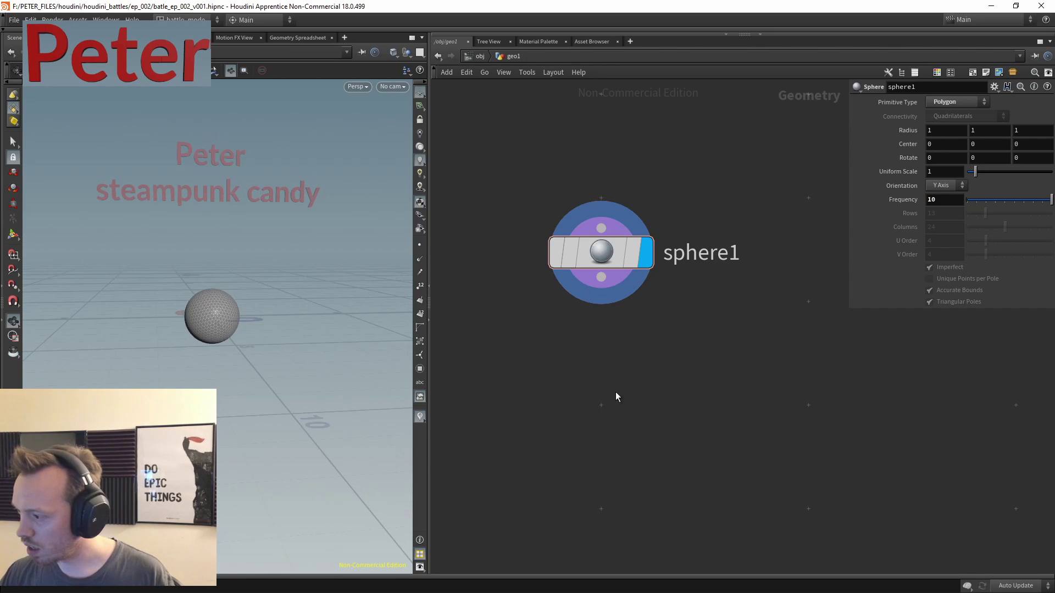
key(Tab)
- Add a Magnet node below sphere1 and wire the sphere into its first input
text(mag)
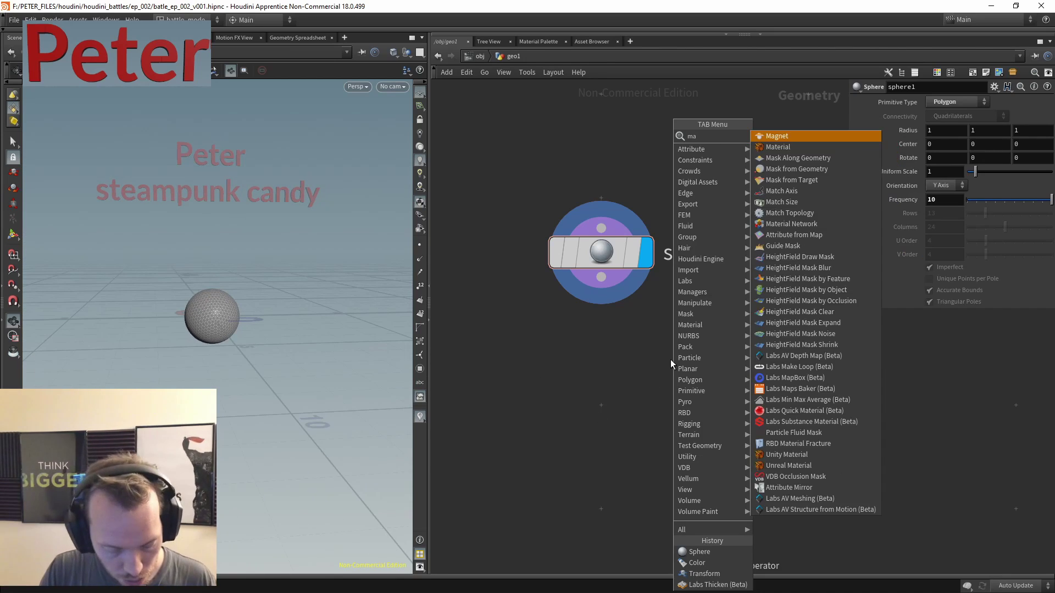
click(786, 137)
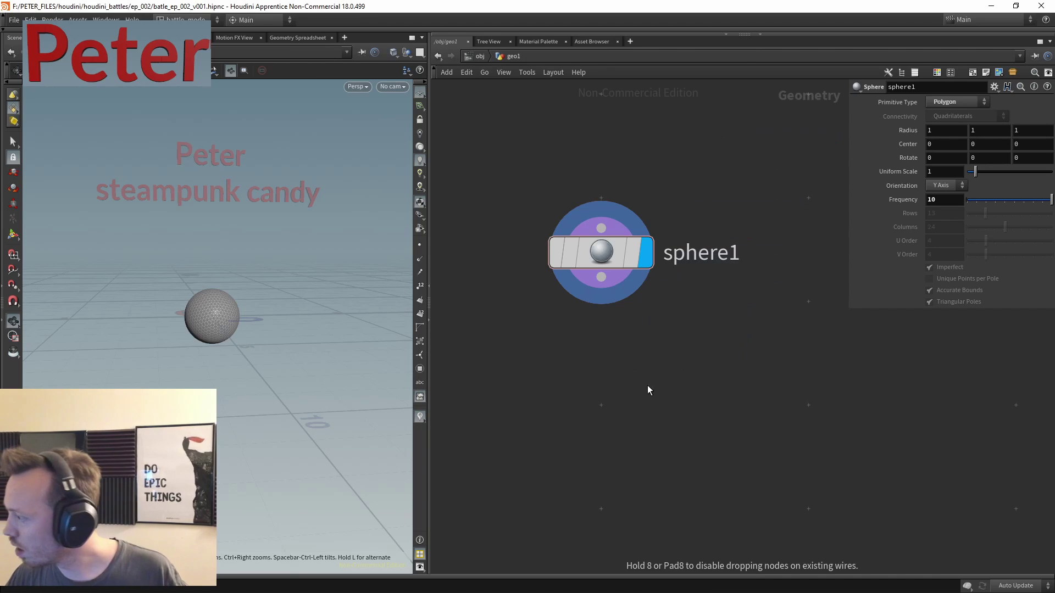
click(637, 397)
middle_drag(648, 434, 608, 382)
drag(647, 299, 604, 391)
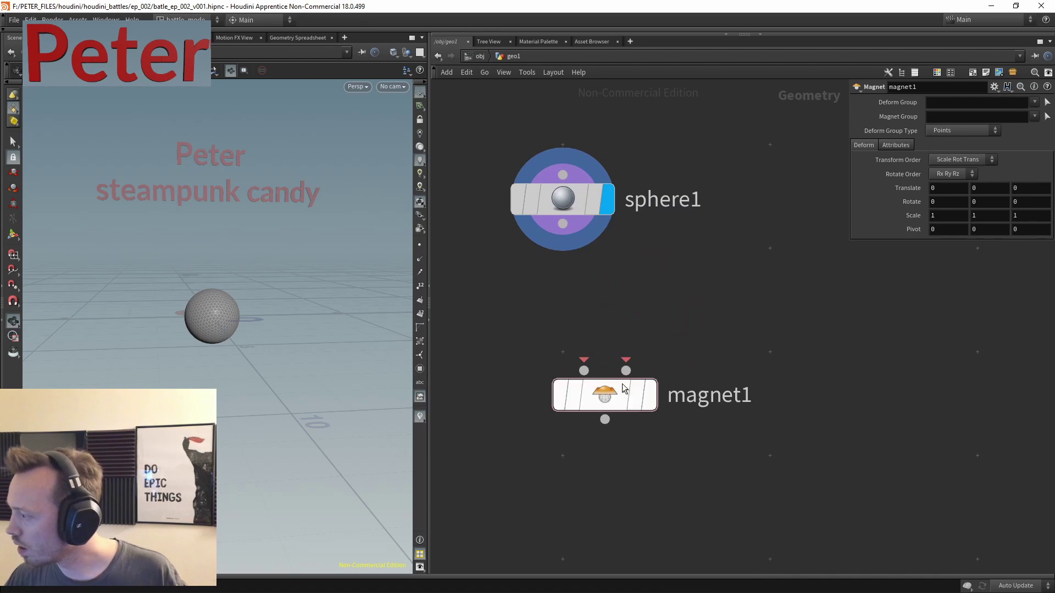
drag(565, 254, 584, 370)
- Feed a Metaball through a new Transform node into magnet1's second input
key(Tab)
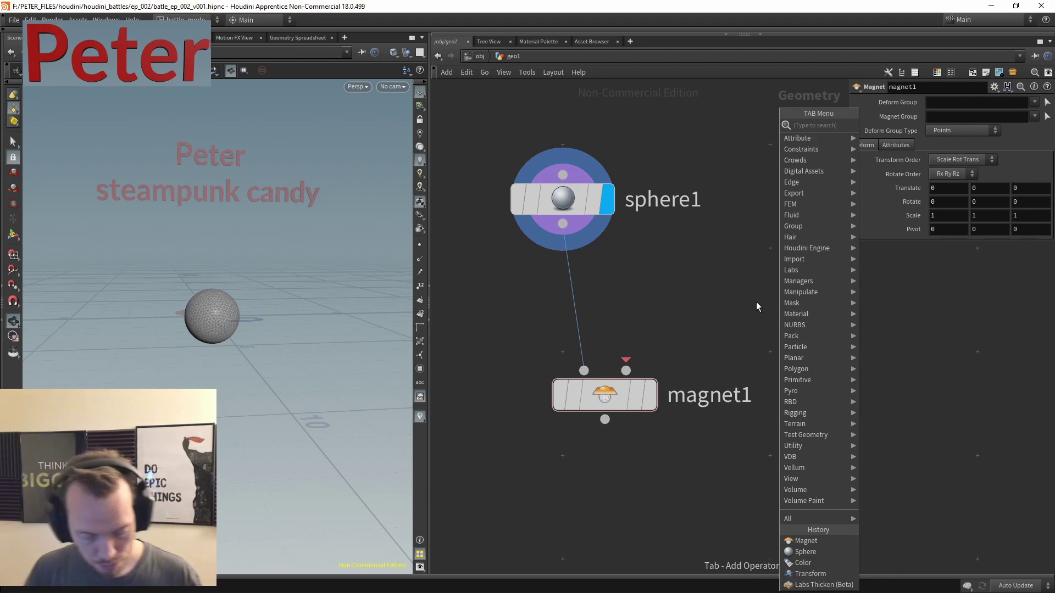
text(meta)
click(875, 122)
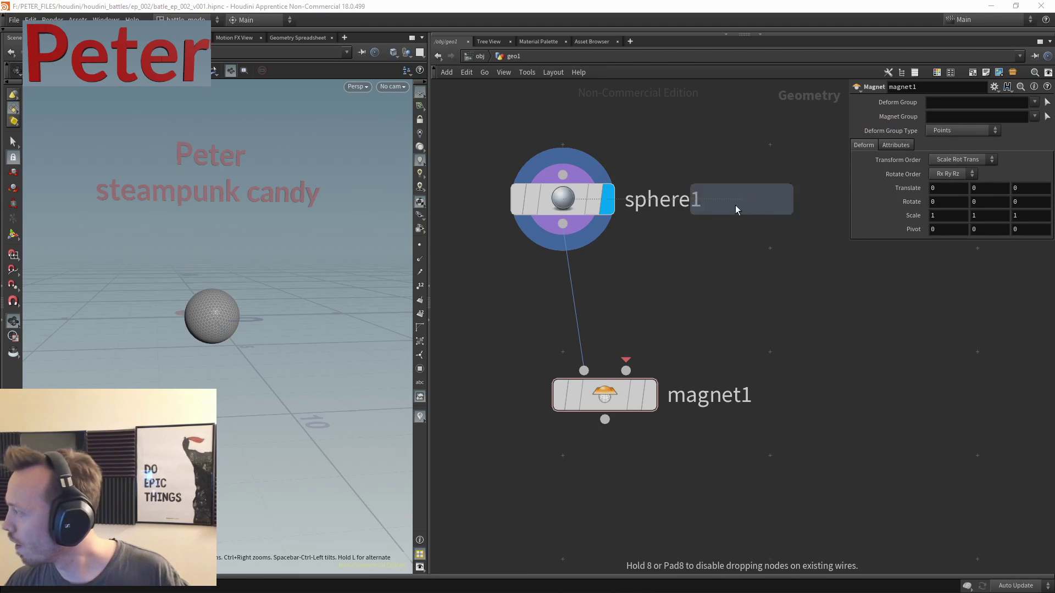
click(696, 329)
drag(696, 347, 584, 456)
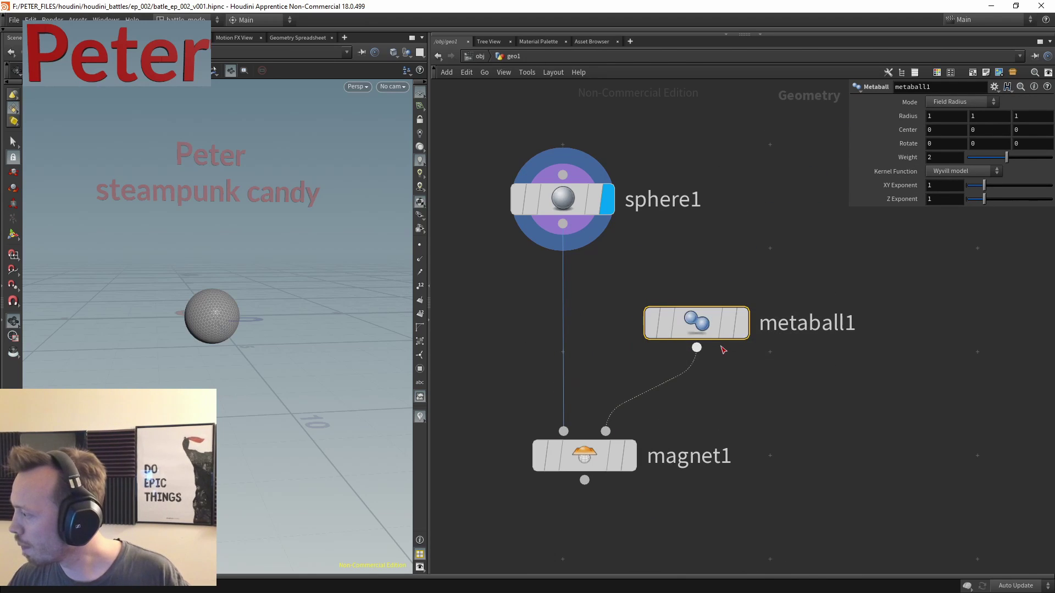
click(742, 323)
drag(736, 327, 656, 354)
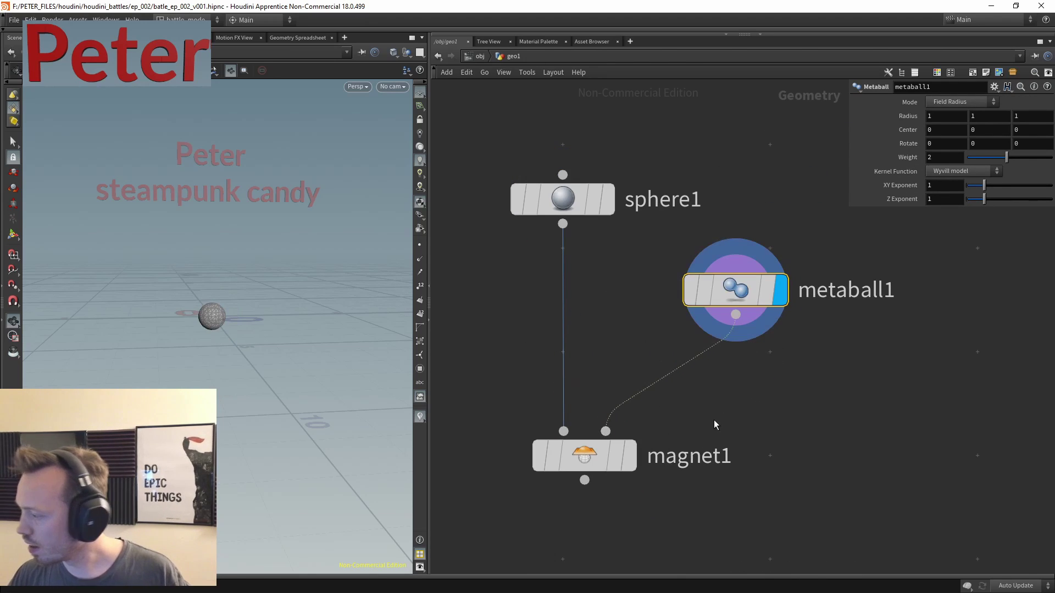
key(Tab)
click(848, 128)
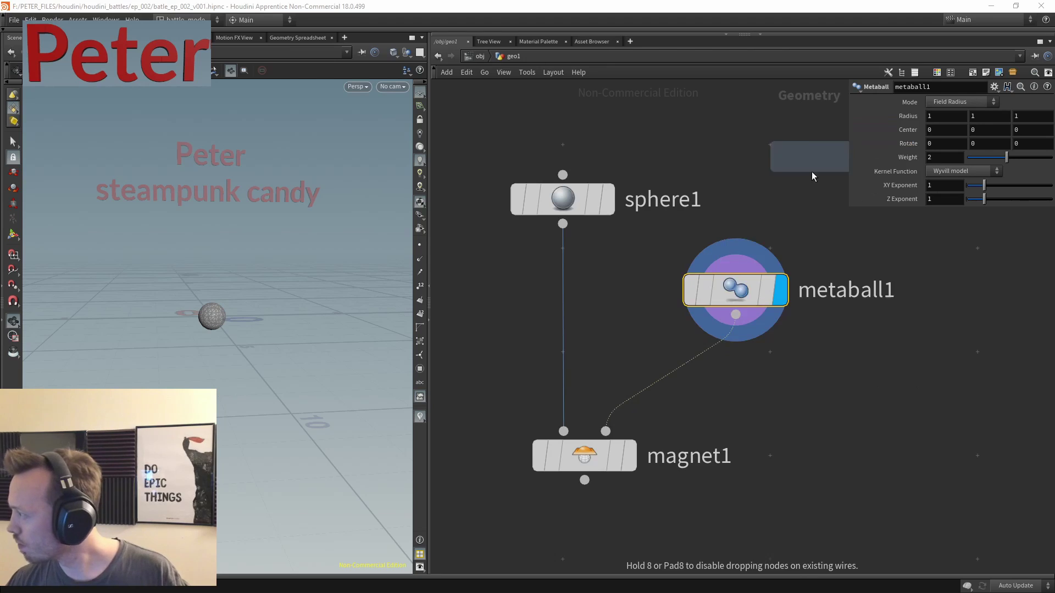
drag(696, 373, 747, 403)
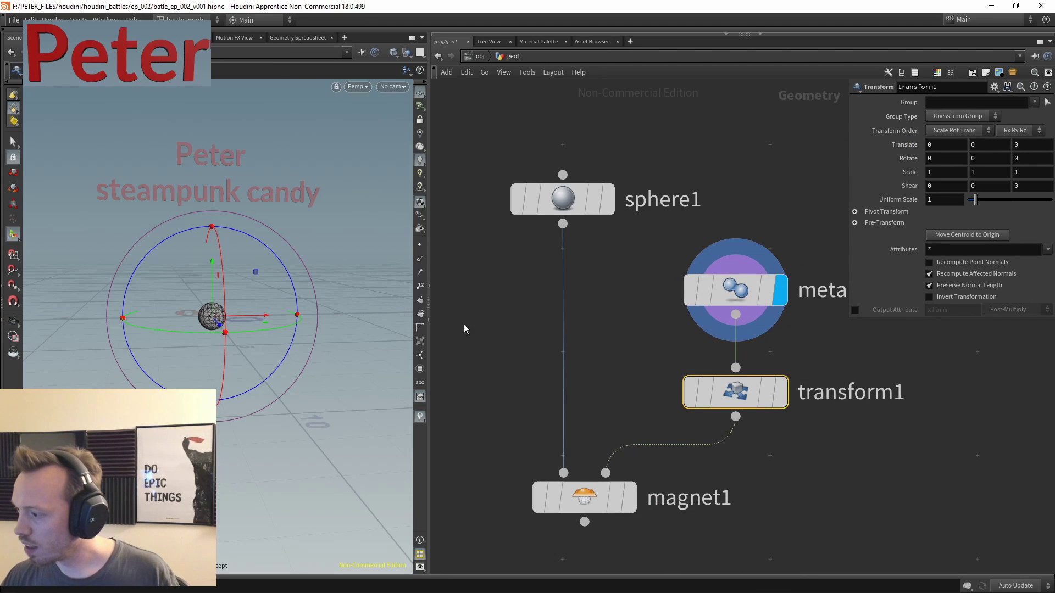
- Template sphere1 and raise the metaball to Translate Y 0.986719
click(593, 199)
scroll(153, 283, up, 5)
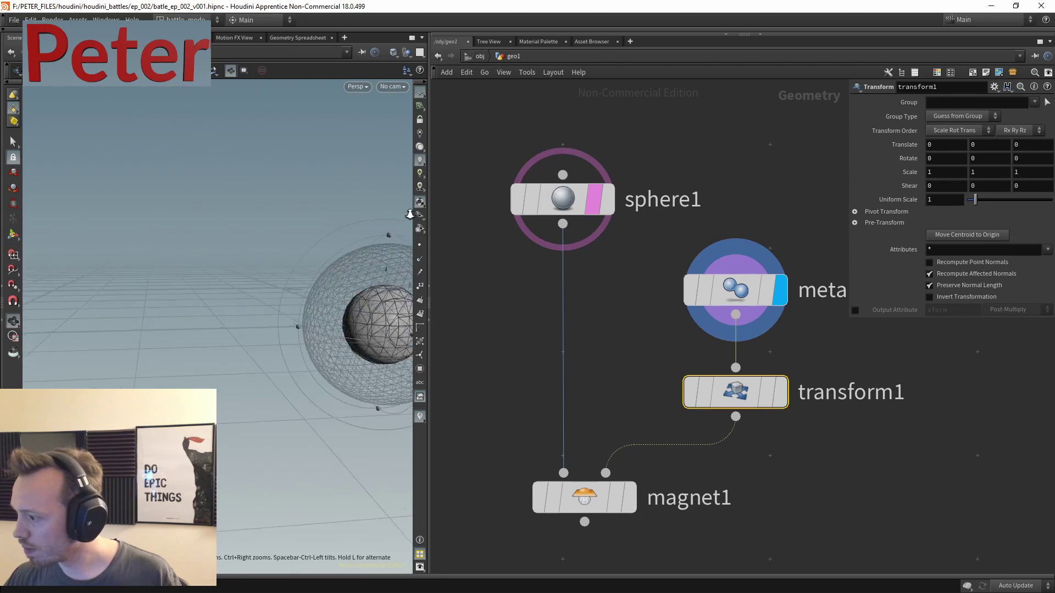
scroll(153, 283, up, 5)
key(Return)
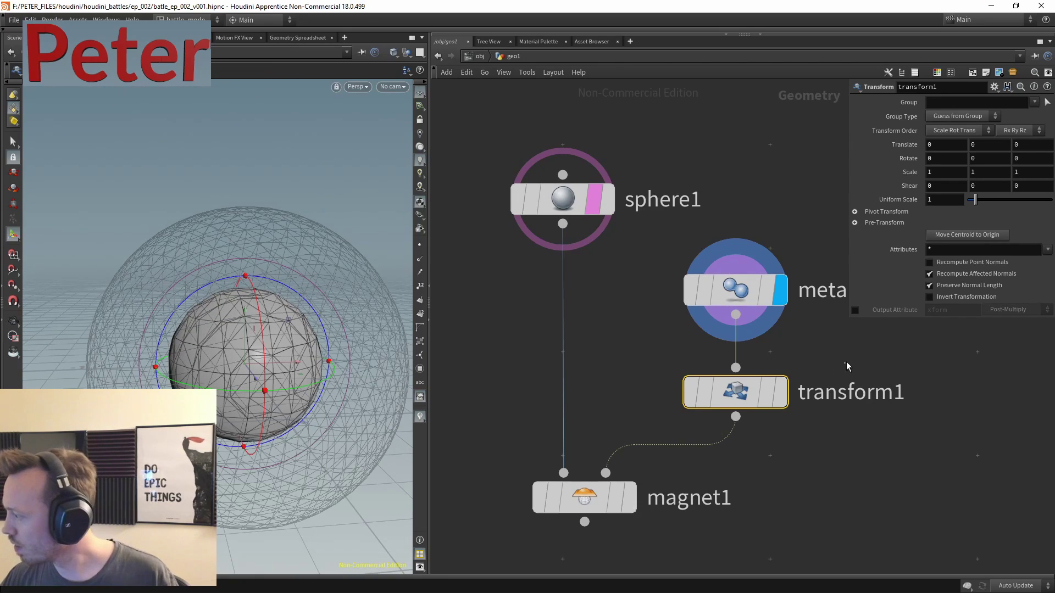
drag(242, 314, 243, 140)
- Nudge magnet1's Translate Y below zero and shrink the metaball to Uniform Scale 0.3906
click(604, 497)
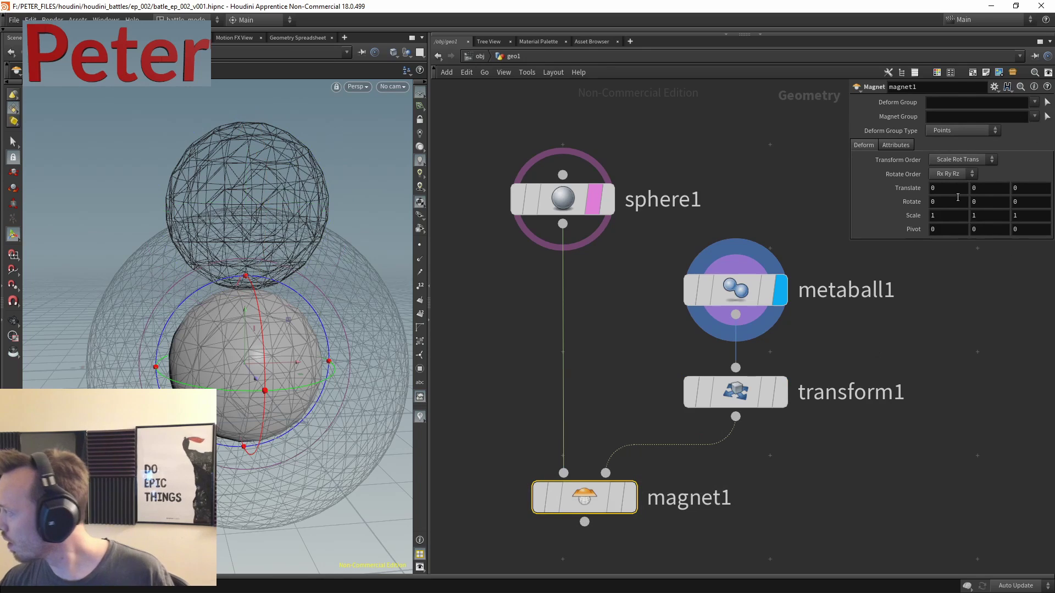
middle_drag(987, 189, 445, 288)
click(769, 391)
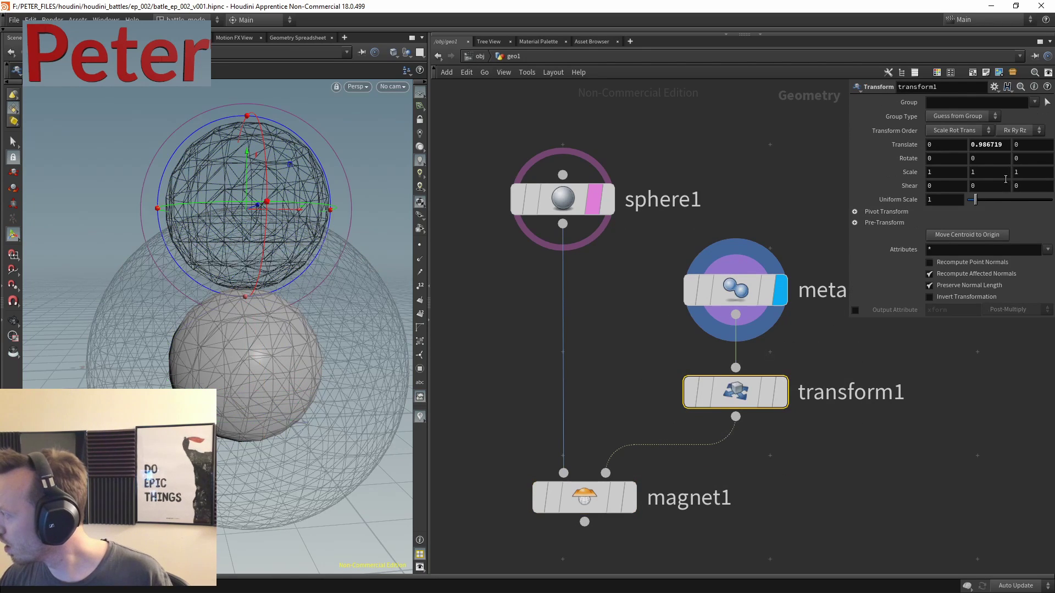
middle_drag(942, 200, 1019, 206)
middle_drag(954, 200, 901, 203)
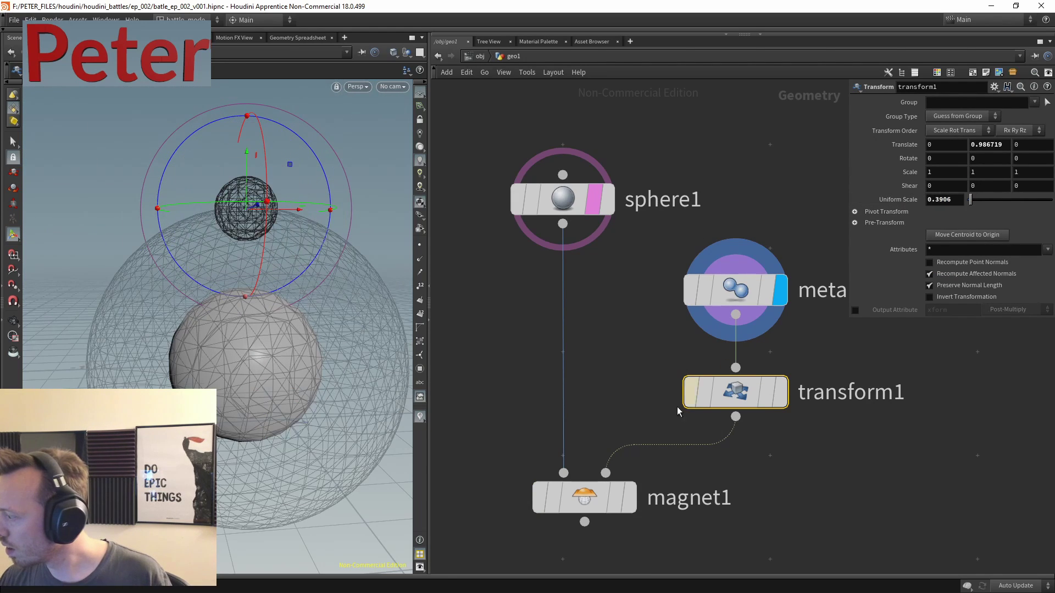
- Display and select magnet1 to inspect the deformed sphere and its handle
click(627, 497)
click(584, 497)
scroll(278, 276, up, 5)
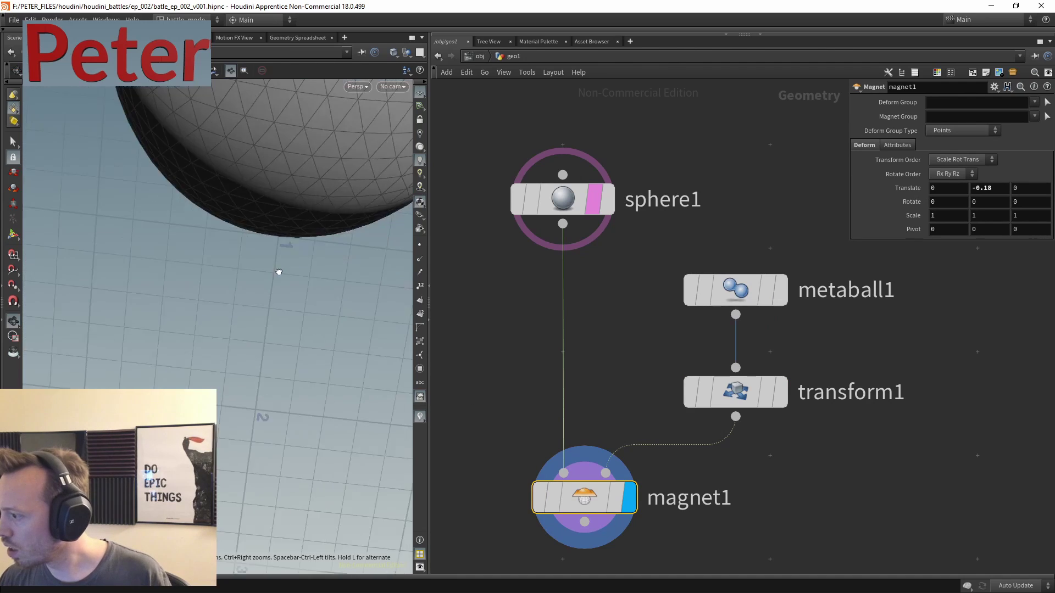
scroll(210, 231, down, 5)
drag(210, 230, 277, 198)
key(Return)
middle_drag(858, 450, 751, 367)
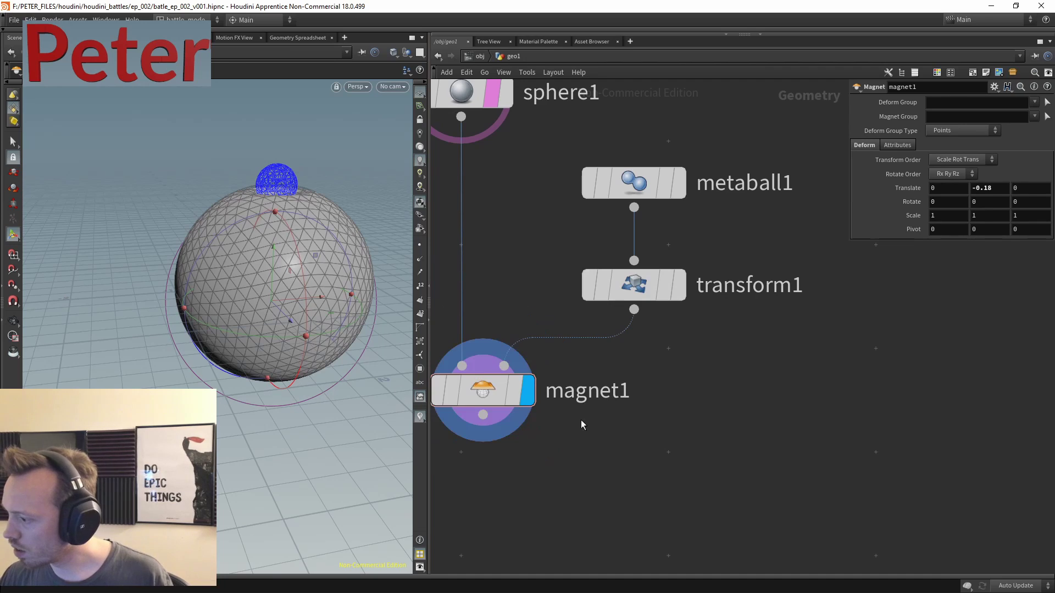
- Paste a copy of the magnet node as magnet2 chained below magnet1
middle_drag(669, 401, 709, 382)
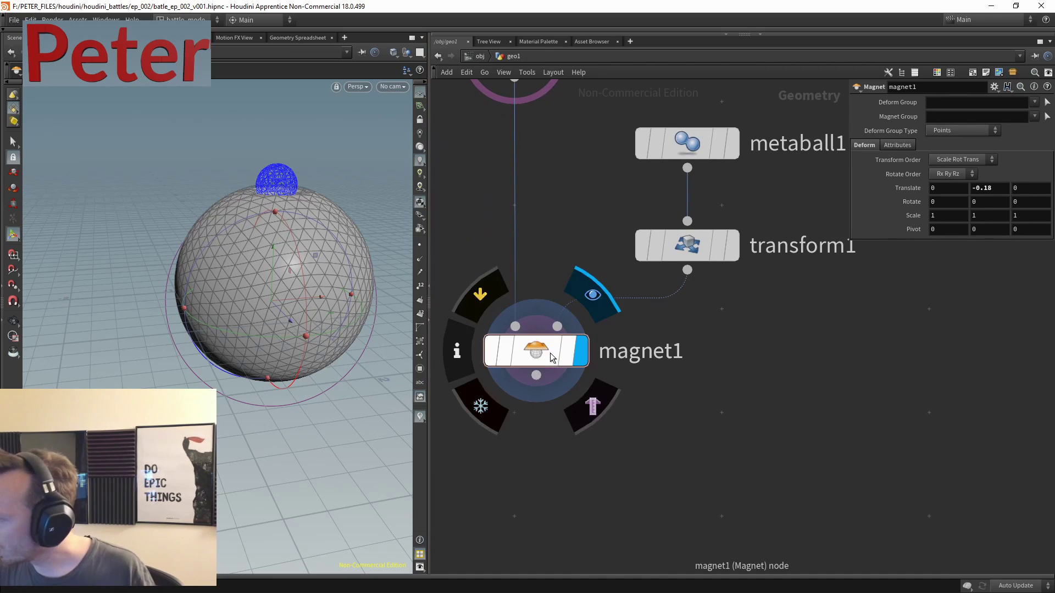
key(ctrl+v)
click(569, 380)
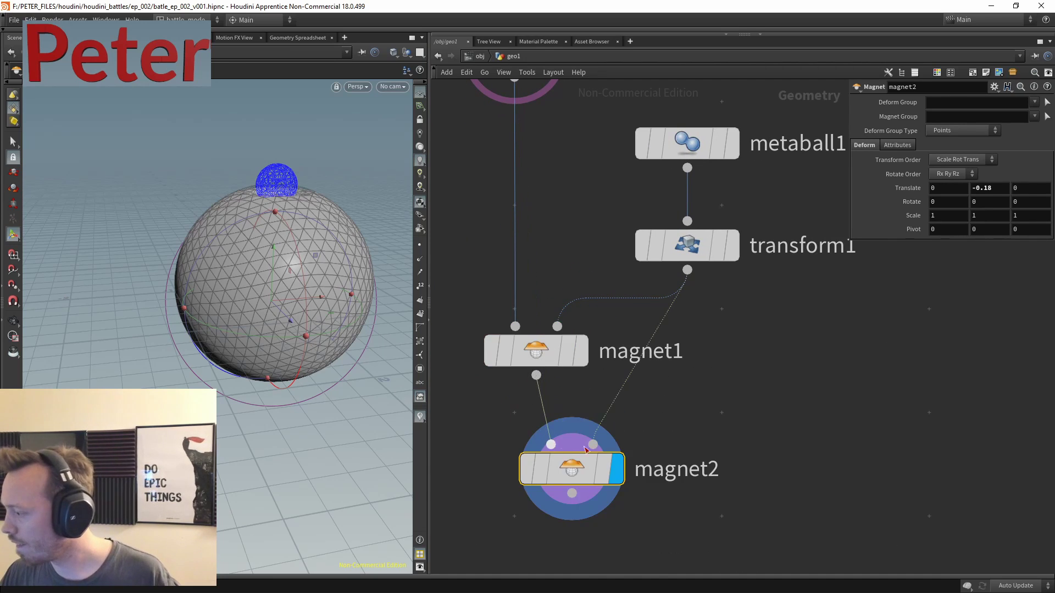
drag(581, 467, 592, 525)
middle_drag(670, 371, 670, 291)
- Duplicate transform1 as transform2 and wire it into magnet2's second input
click(627, 165)
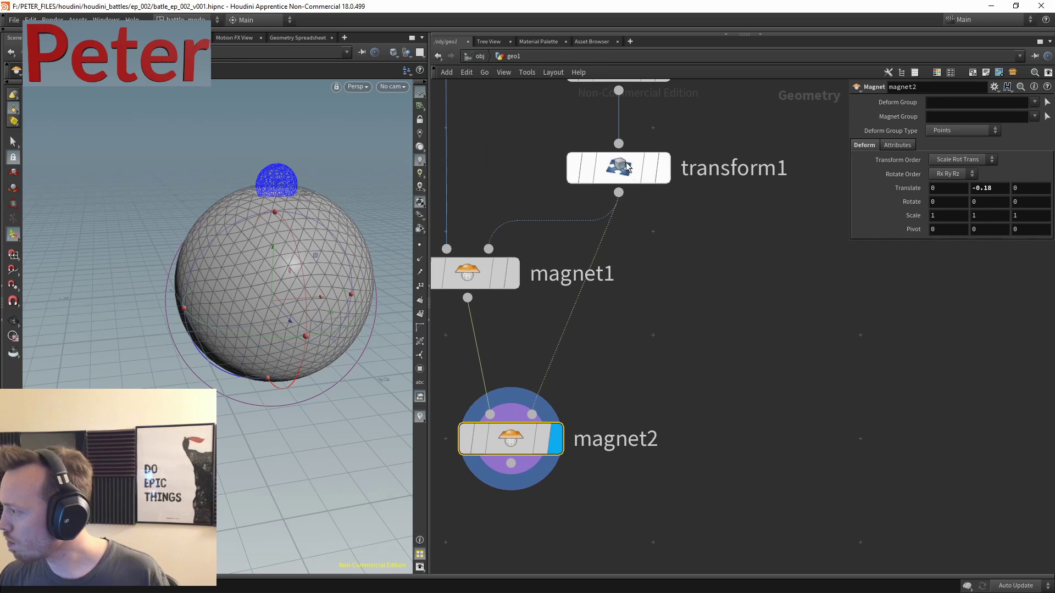
key(ctrl+c)
key(ctrl+v)
click(806, 206)
middle_drag(806, 206, 648, 252)
drag(491, 425, 755, 309)
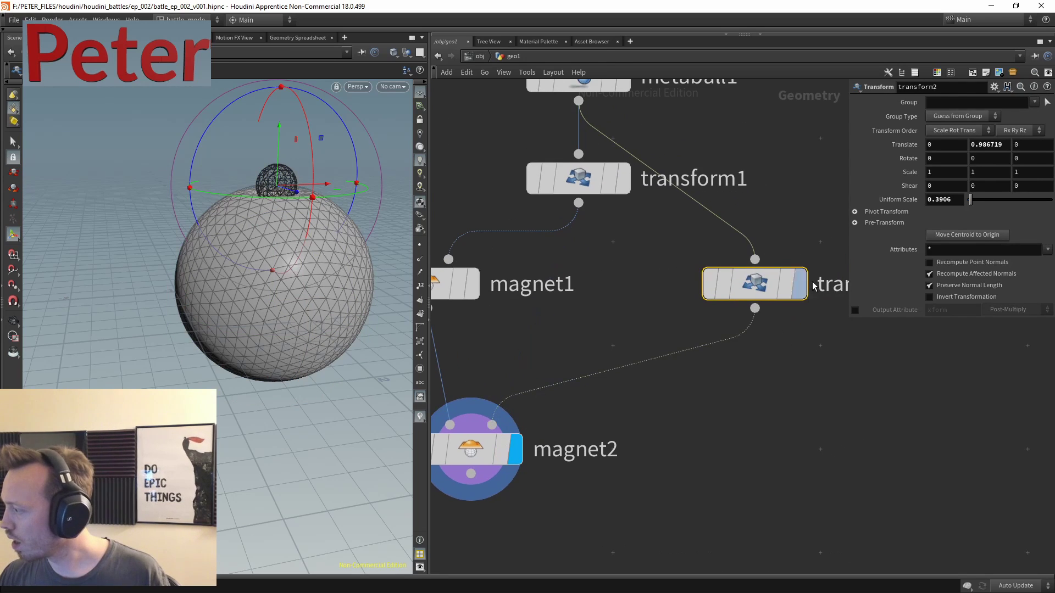
- Place the second metaball at Translate Y 0.158118 with uniform scale 2 and Y scale 0.5
drag(280, 125, 254, 253)
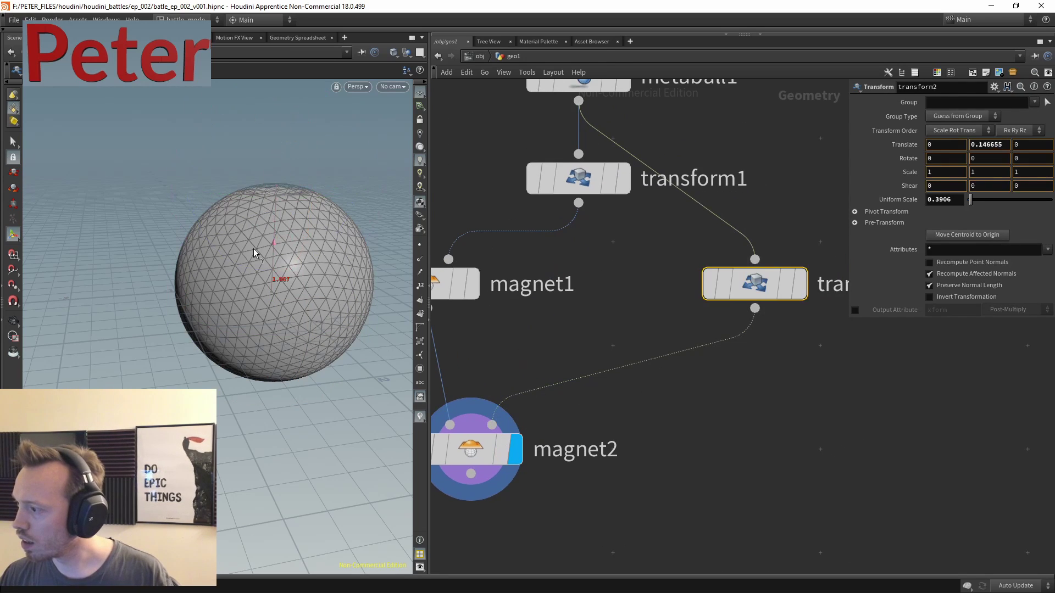
drag(270, 214, 270, 220)
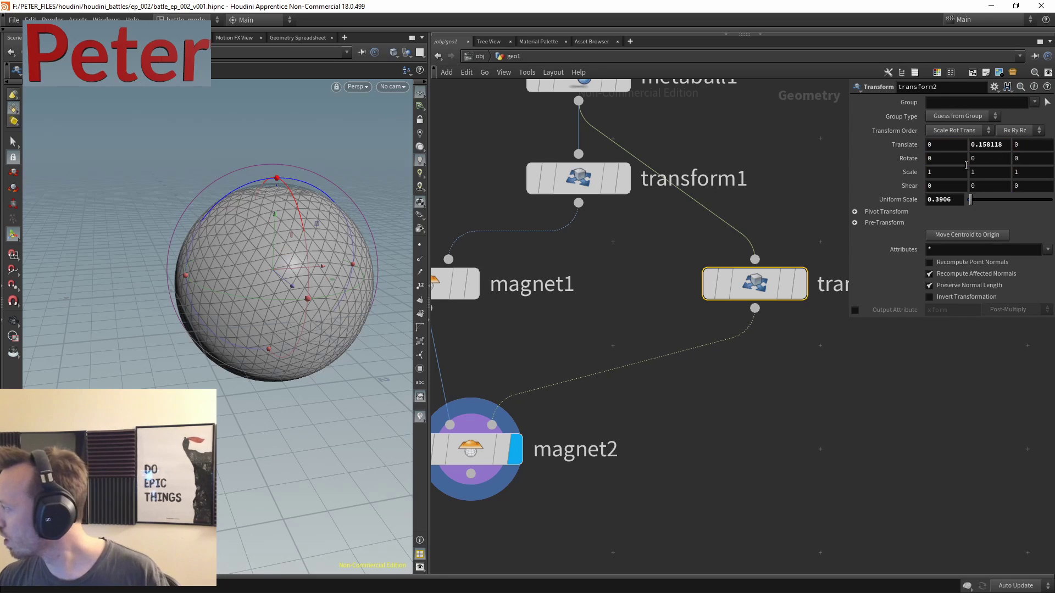
text(2)
key(Return)
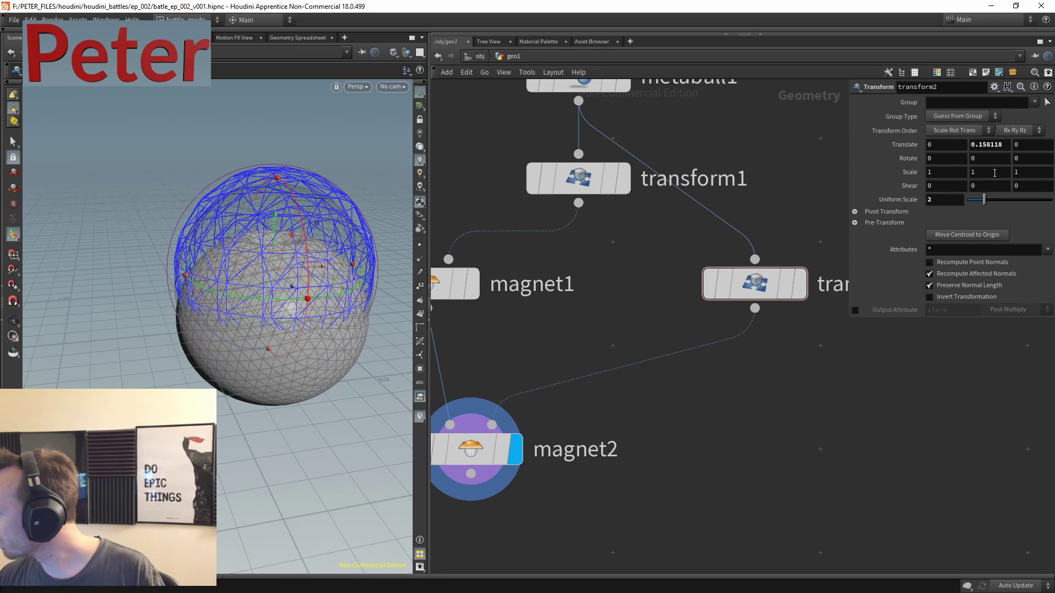
text(0.5)
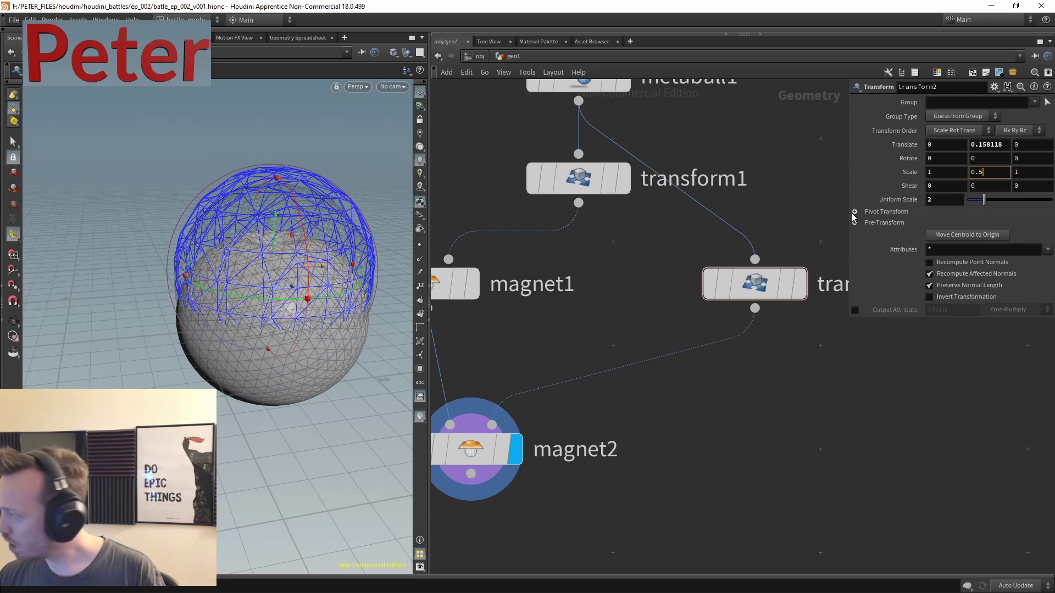
key(Return)
- Reset magnet2's translate to 0 and raise its scale, with Y and Z at 1.2
middle_drag(685, 458, 663, 342)
click(473, 339)
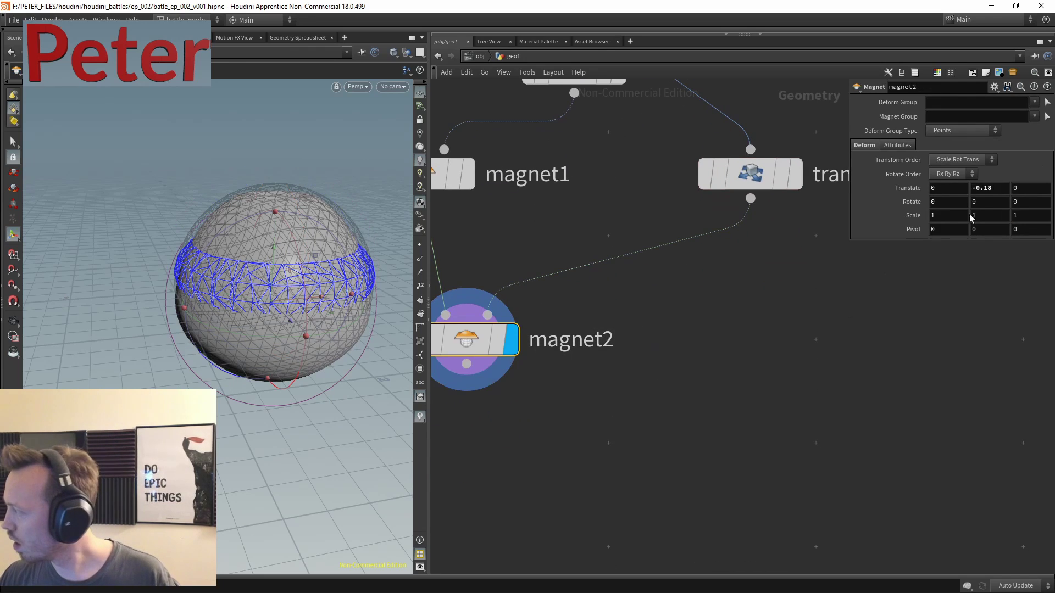
right_click(903, 202)
click(961, 208)
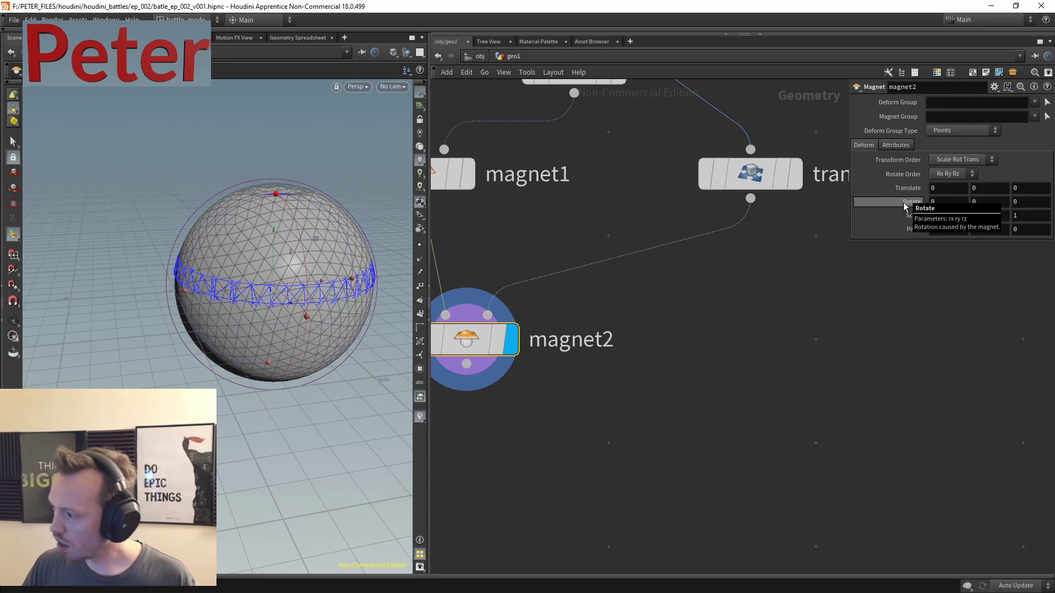
middle_drag(912, 215, 1051, 232)
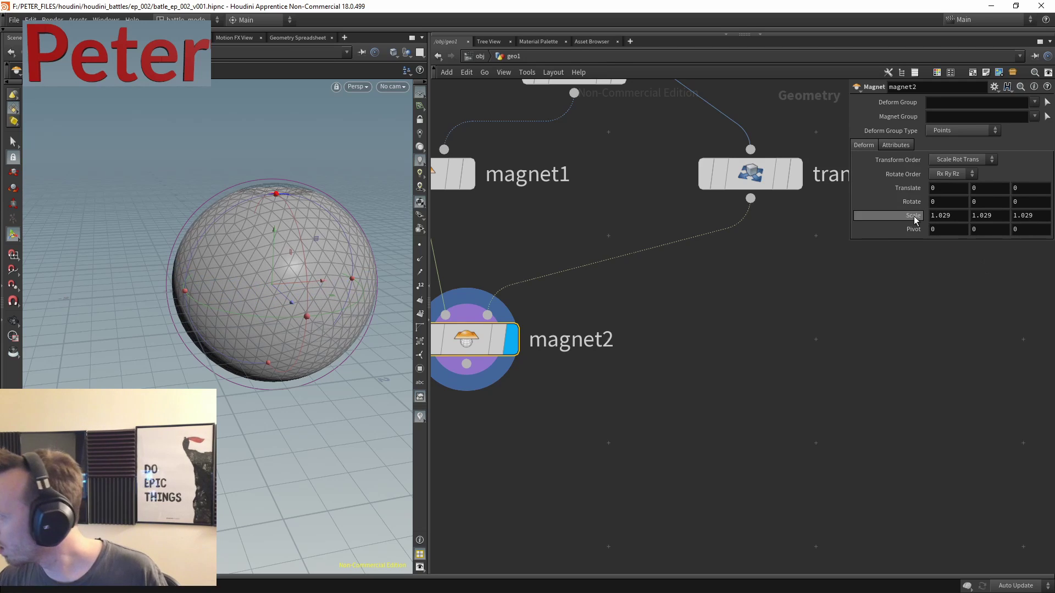
middle_drag(906, 215, 1017, 214)
text(1.2)
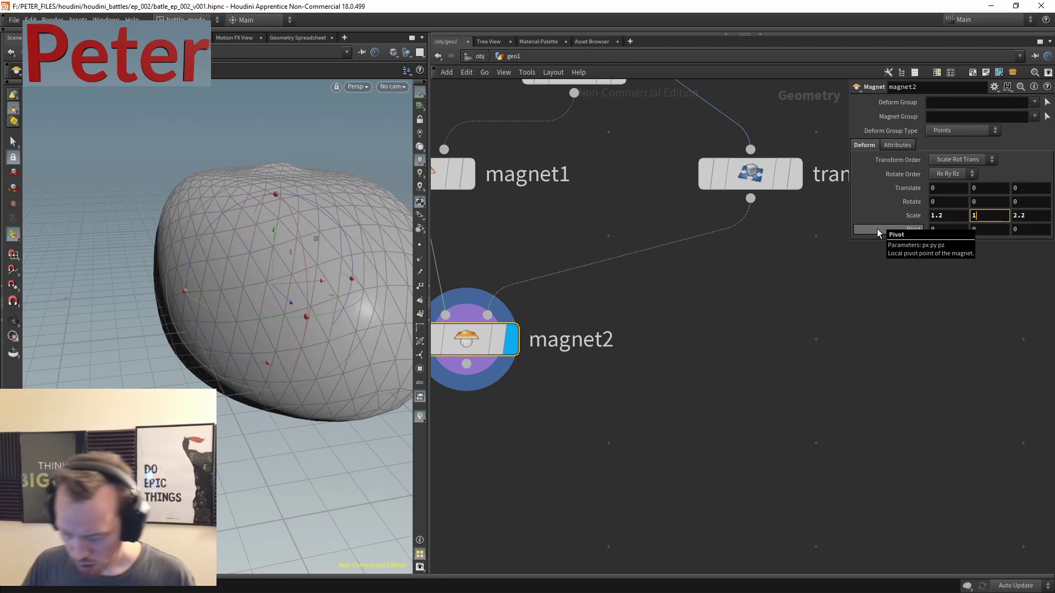
key(Tab)
text(1.2)
key(Return)
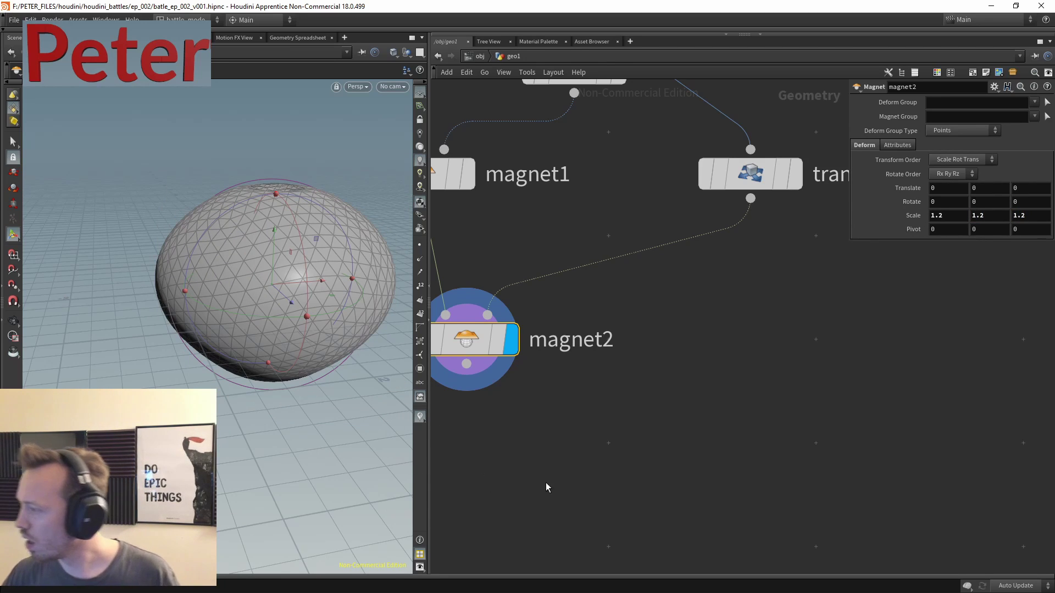
- Set transform1's Uniform Scale to 0.6
middle_drag(592, 245, 673, 379)
click(681, 205)
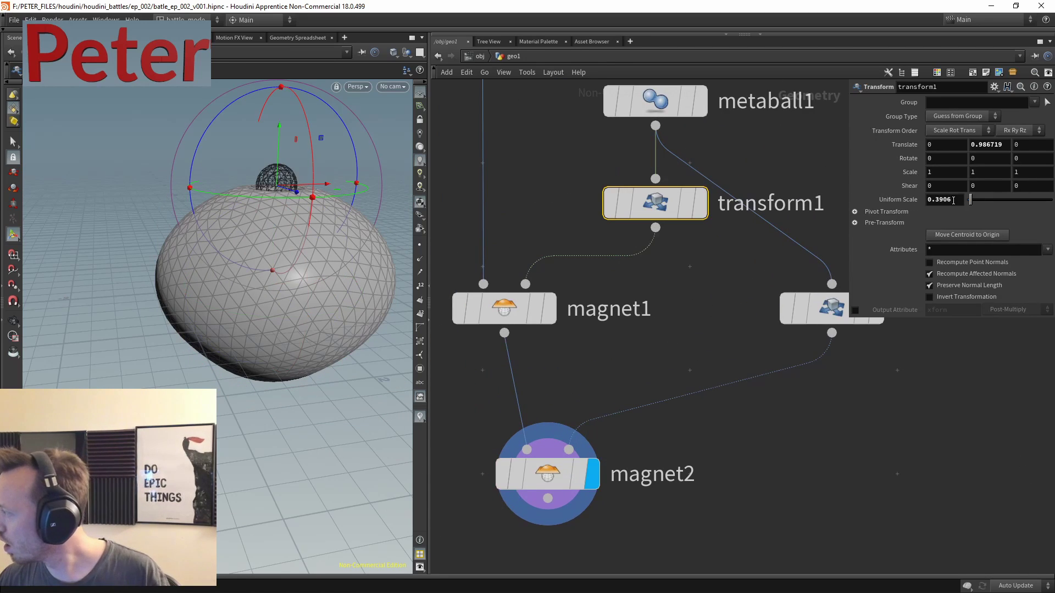
text(0.6)
key(Return)
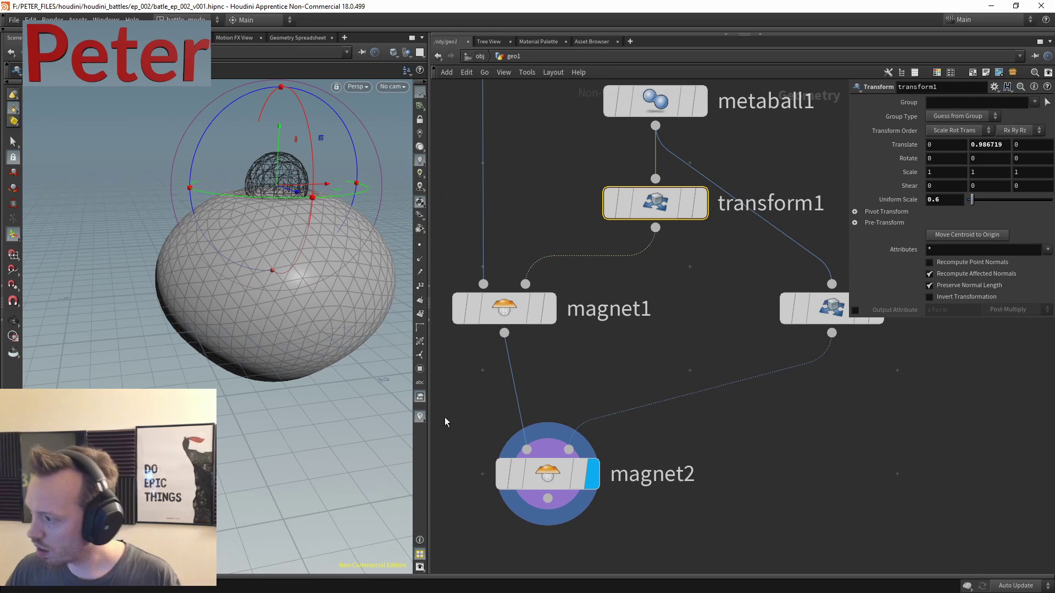
- Select magnet2 and set its X scale to 1.1
key(Escape)
drag(330, 258, 160, 313)
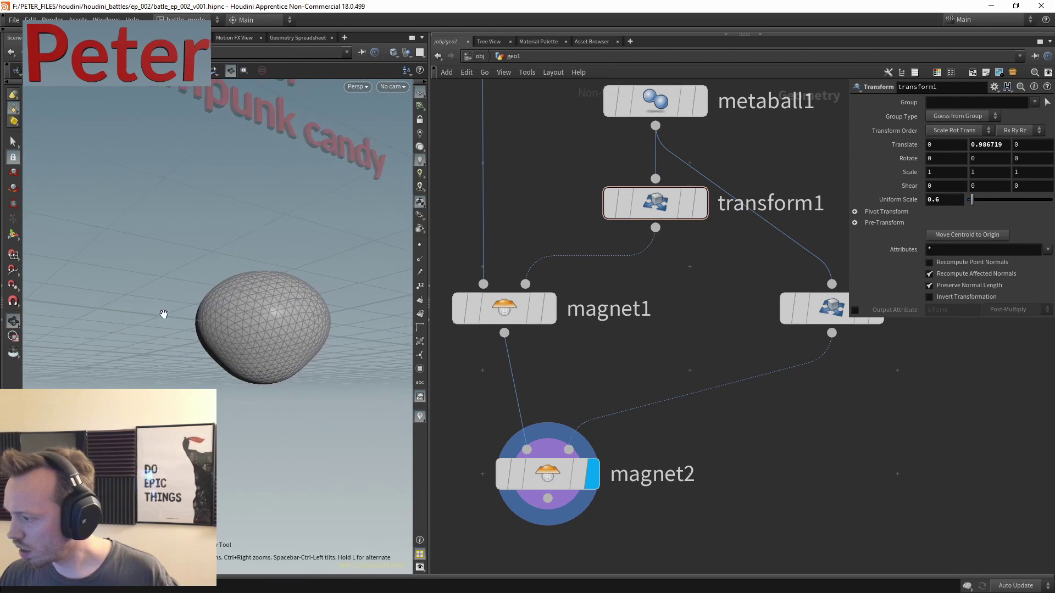
middle_drag(674, 445, 759, 358)
click(626, 386)
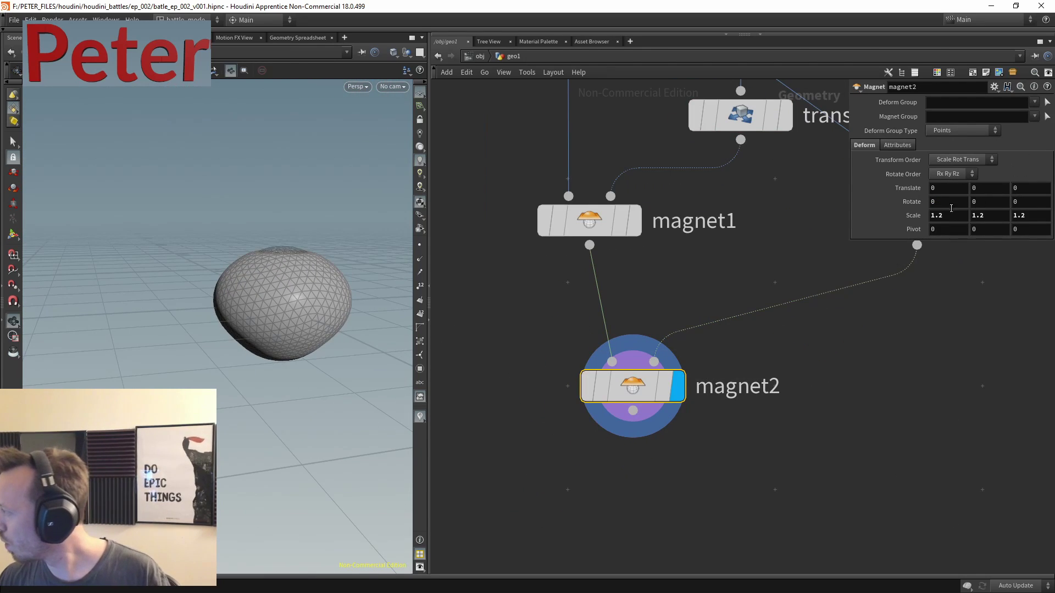
text(1)
key(Return)
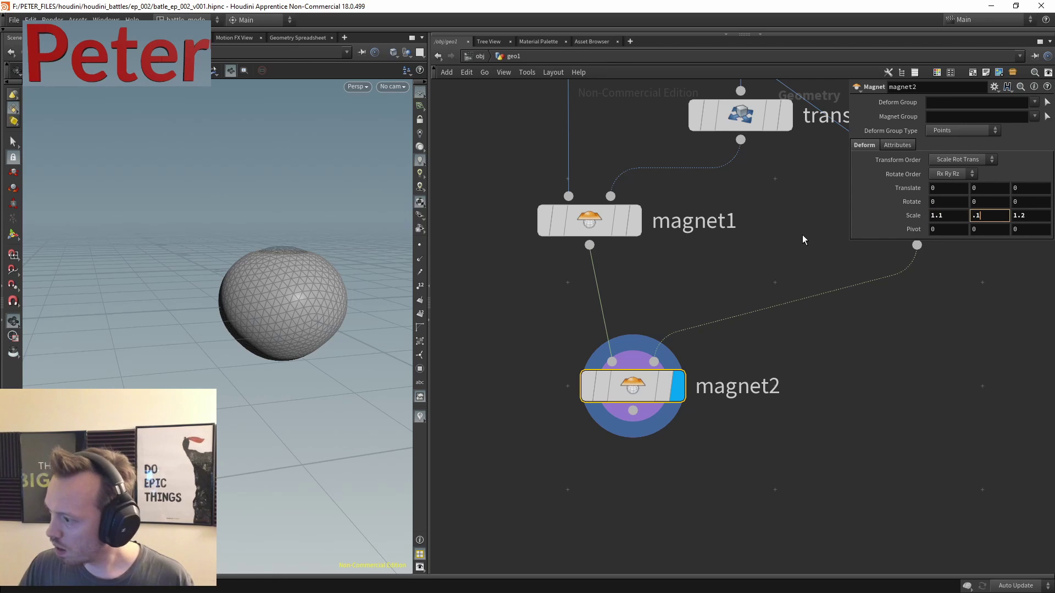
text(.1.)
key(Return)
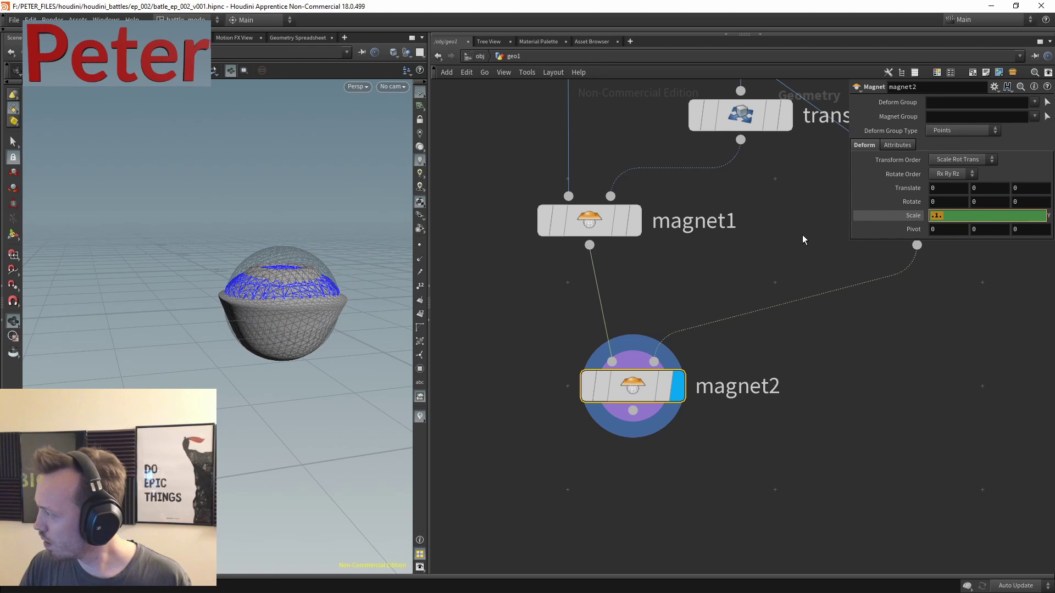
- Set magnet2's Z and Y scale to 1.1 as well
key(Tab)
text(1.1)
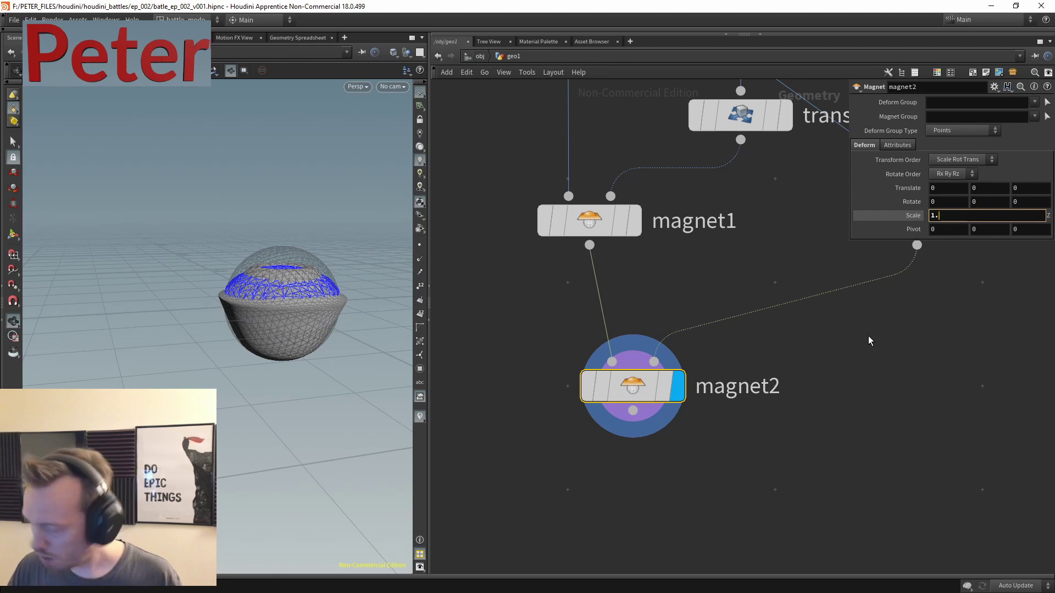
key(Return)
drag(994, 215, 960, 218)
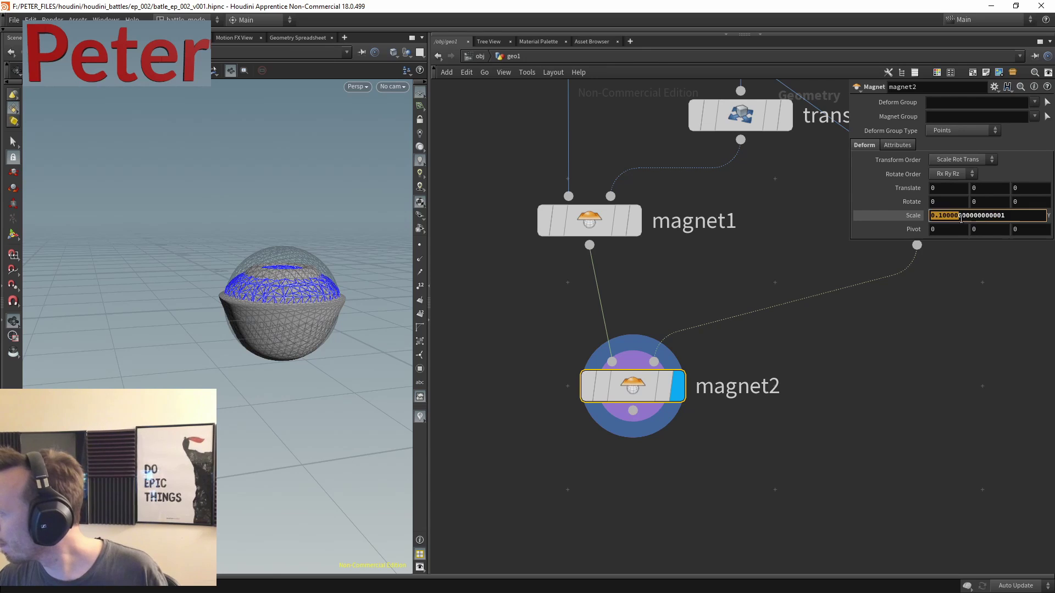
key(End)
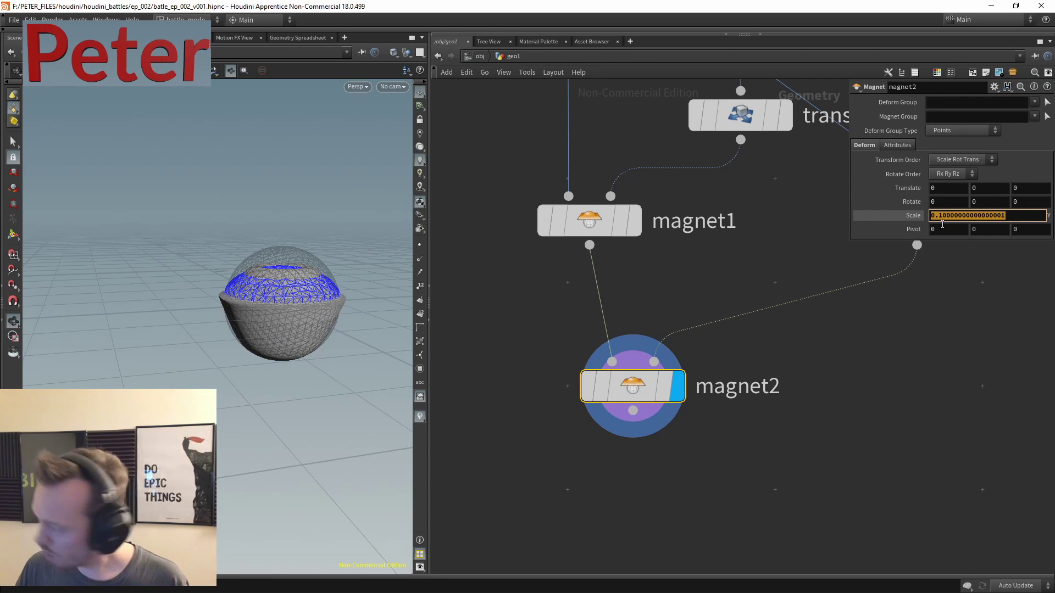
text(1.1)
key(Return)
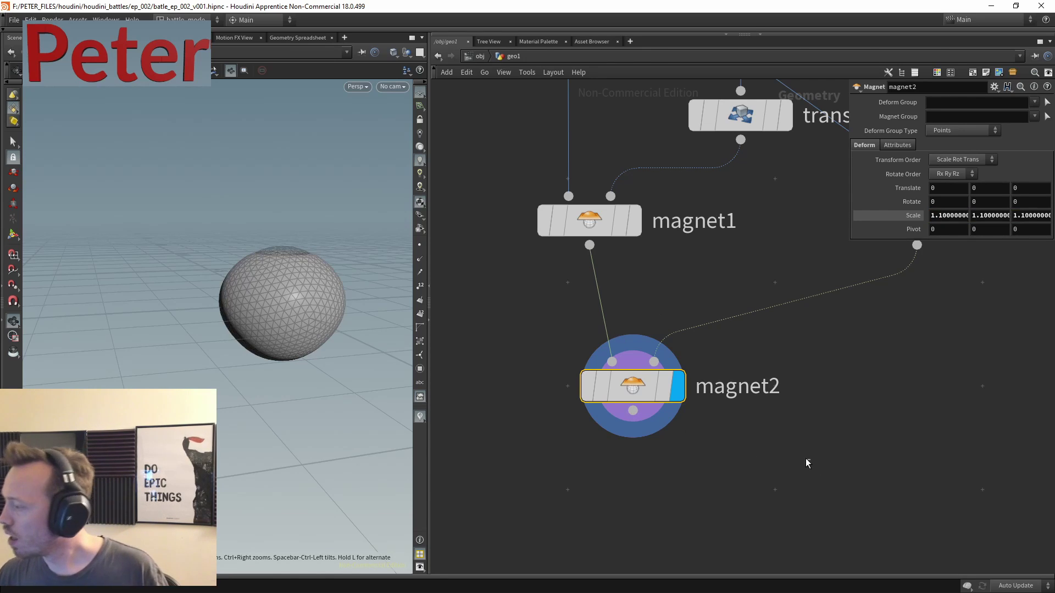
key(f)
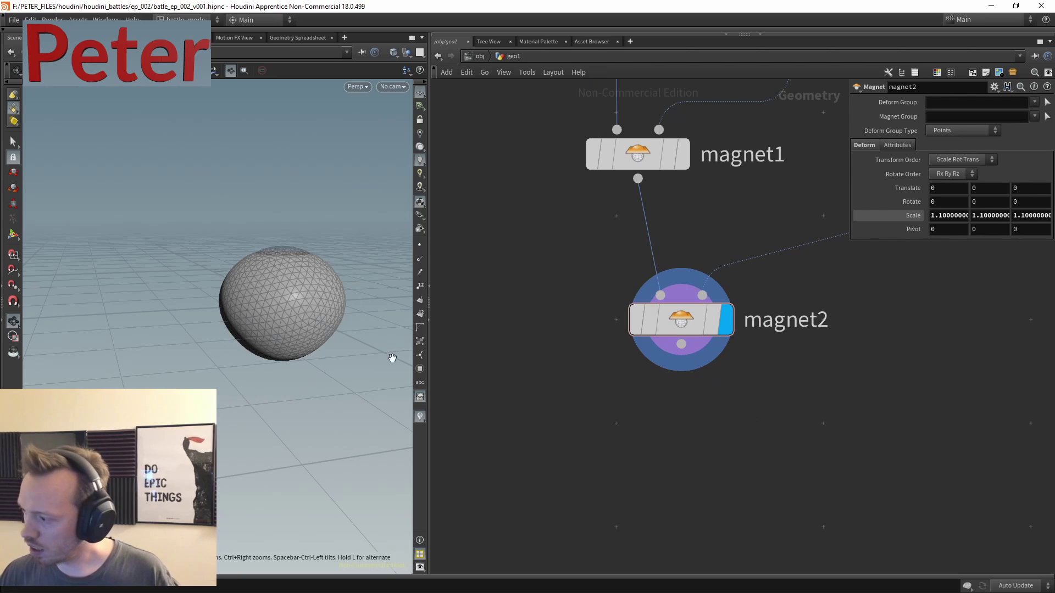
drag(231, 286, 321, 246)
- Add a Circle node from the 'circ' search and display it in the viewport
middle_drag(320, 246, 202, 301)
key(Tab)
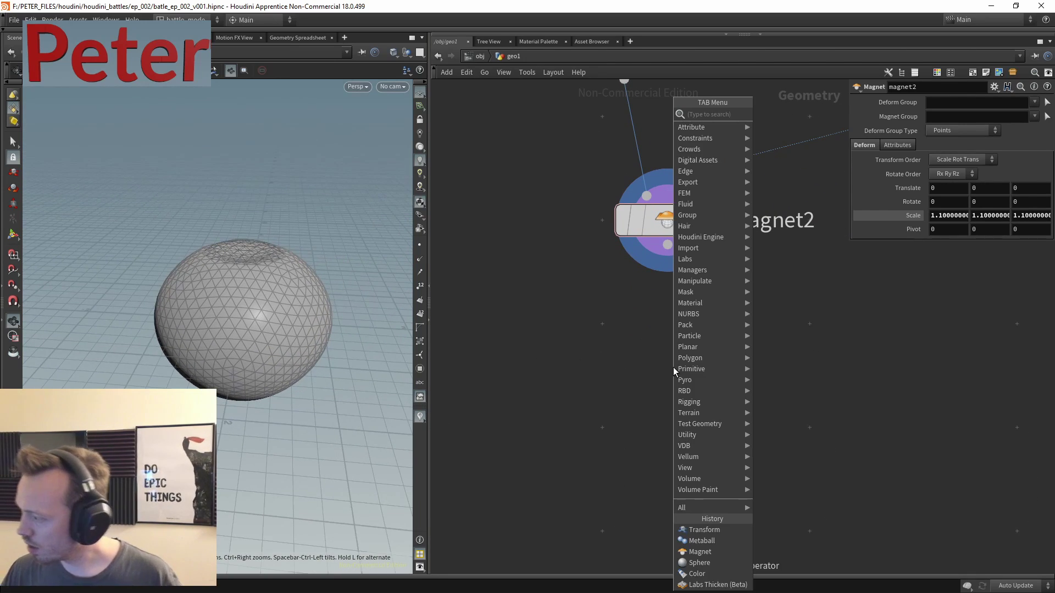
text(cir)
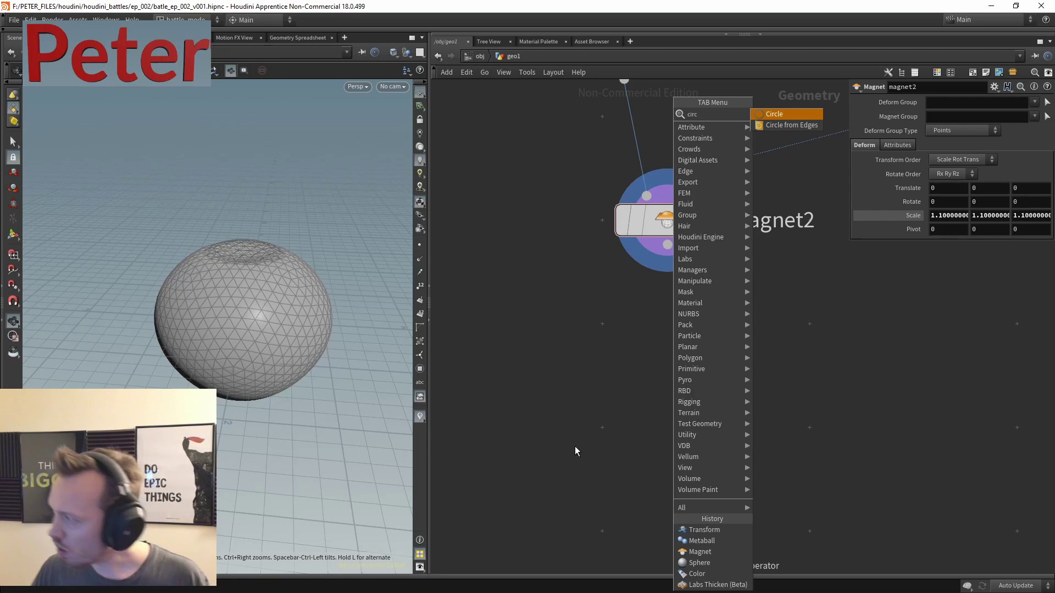
text(c)
key(Return)
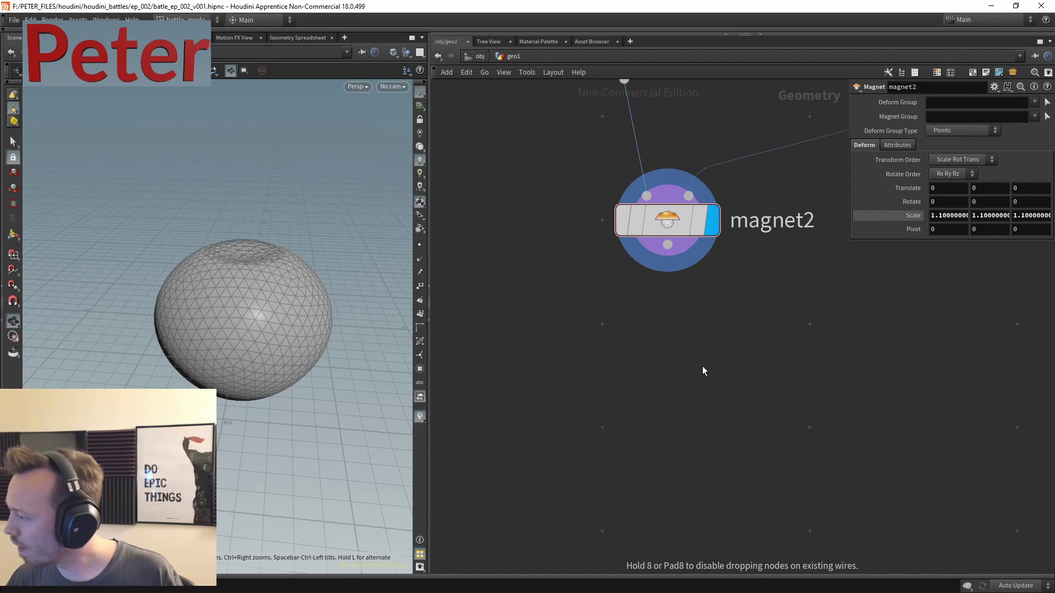
click(700, 357)
click(644, 379)
middle_drag(790, 385, 747, 307)
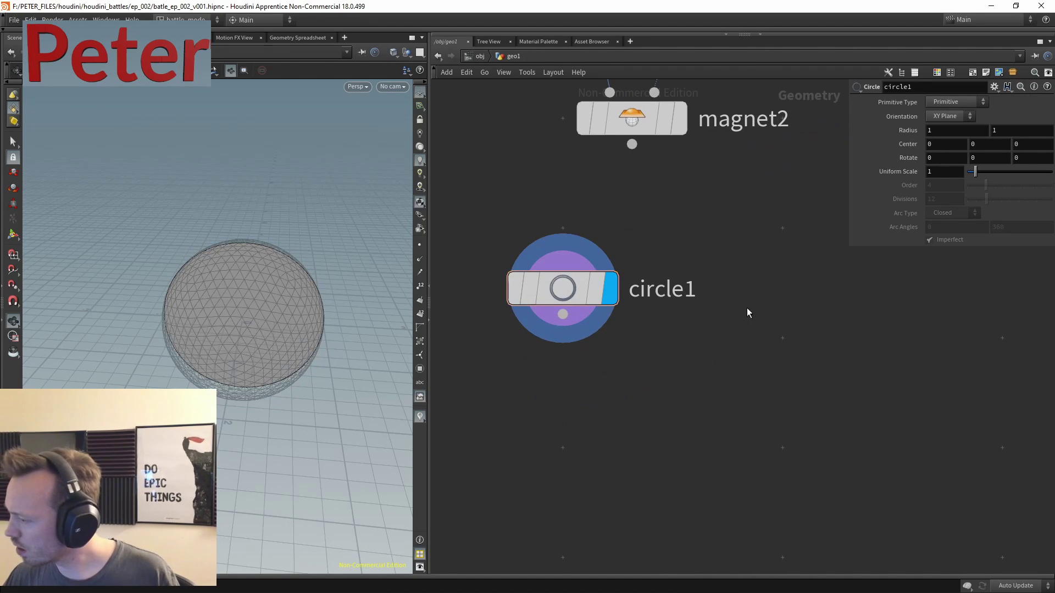
- Set circle1's Primitive Type to Polygon and its Divisions to 25
key(Tab)
text(gea)
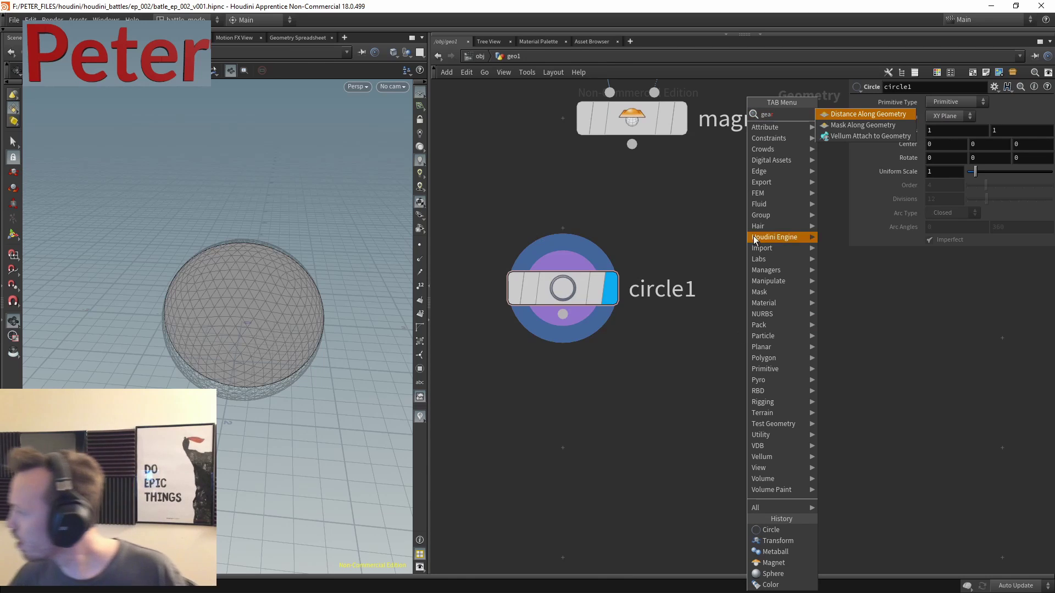
key(Escape)
drag(693, 231, 507, 313)
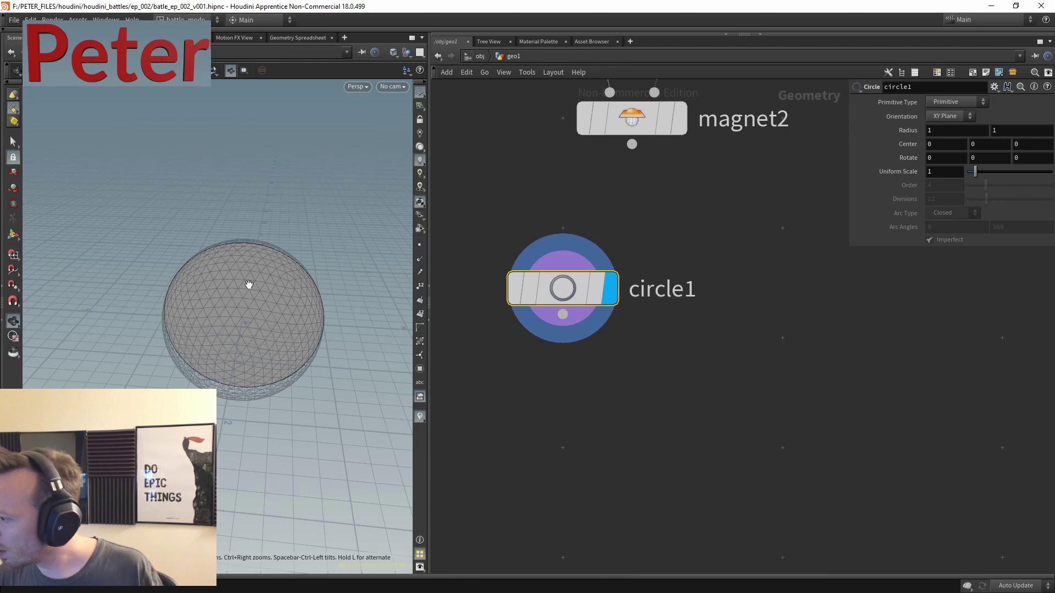
drag(294, 355, 555, 262)
click(982, 101)
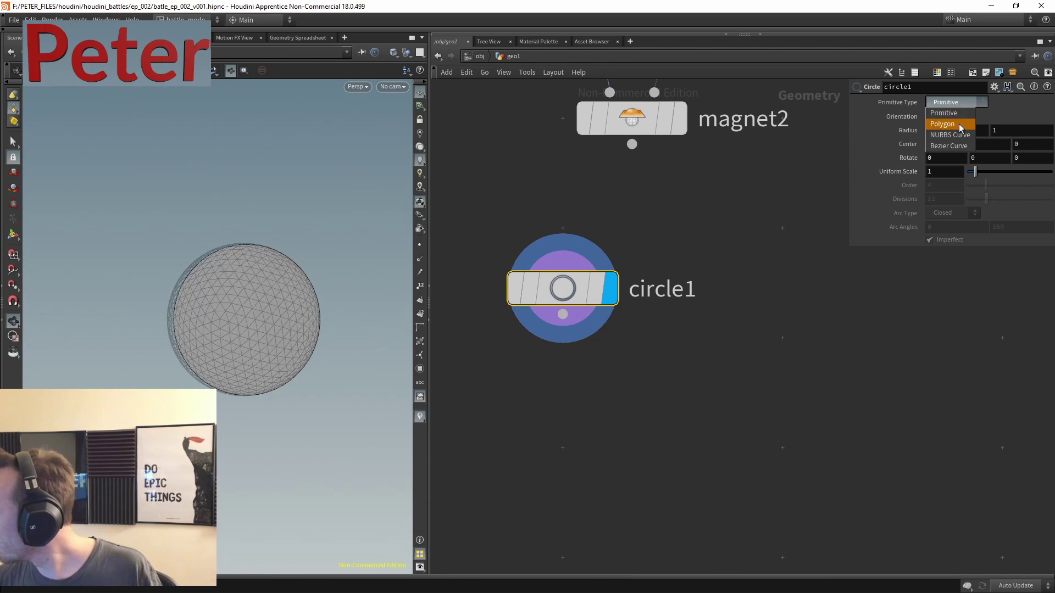
click(955, 114)
drag(294, 325, 351, 307)
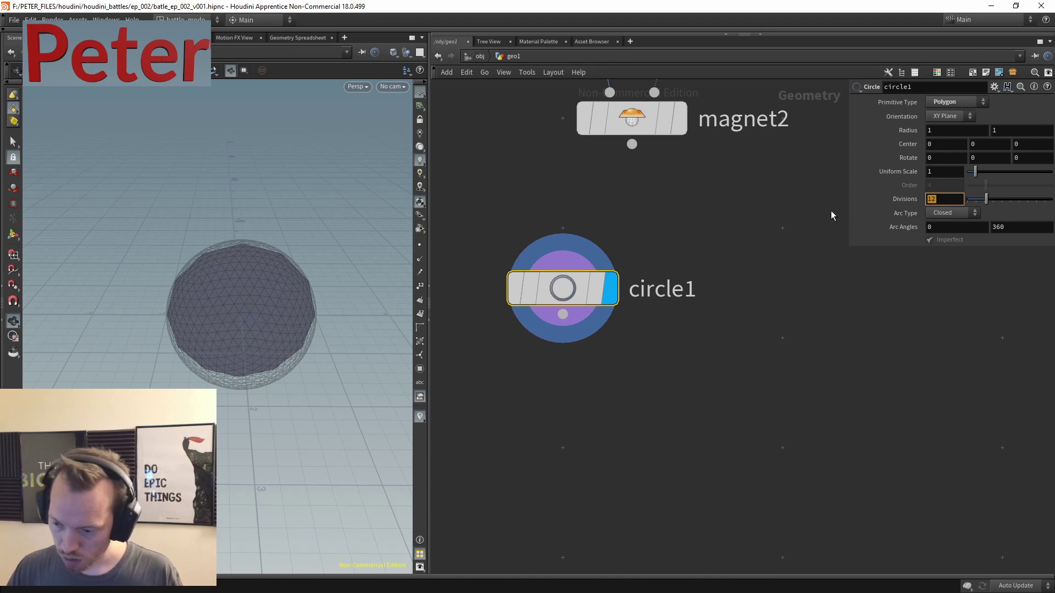
text(25)
key(Return)
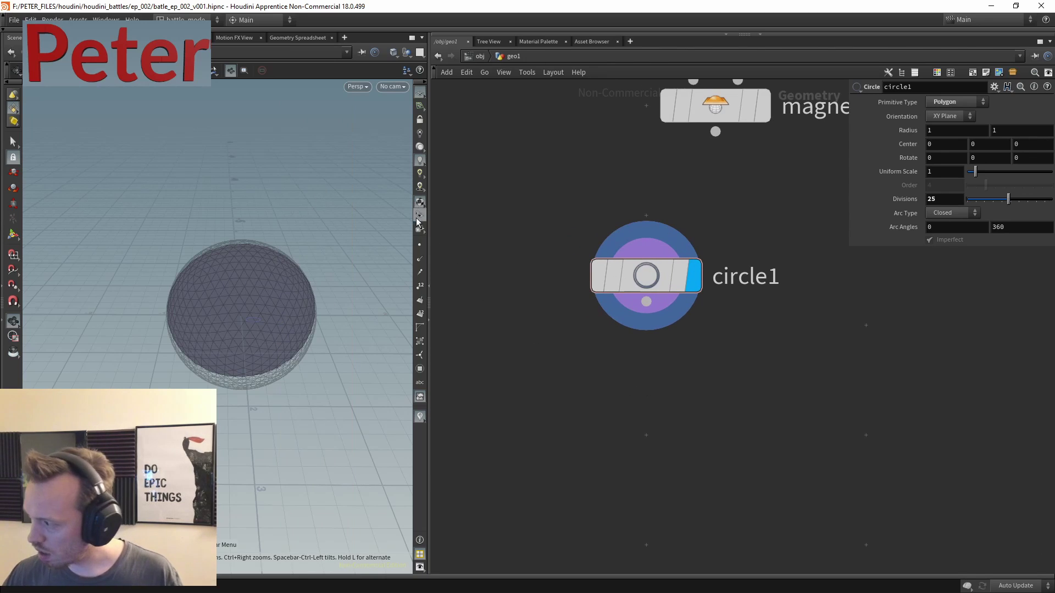
click(419, 247)
scroll(316, 238, up, 3)
key(Tab)
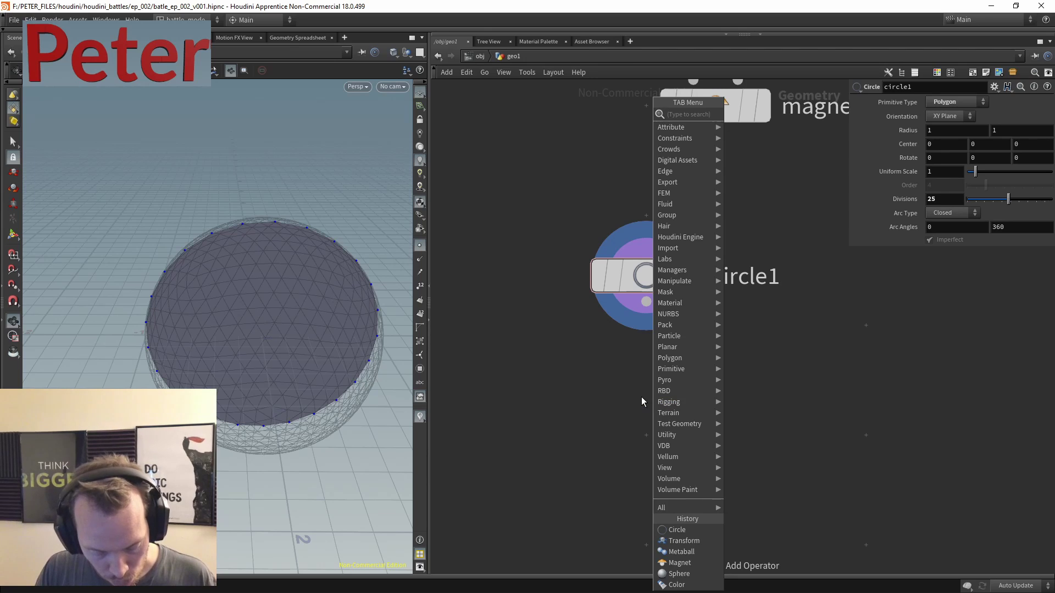
- Add a Group by Range node fed by circle1 and display its result
text(group)
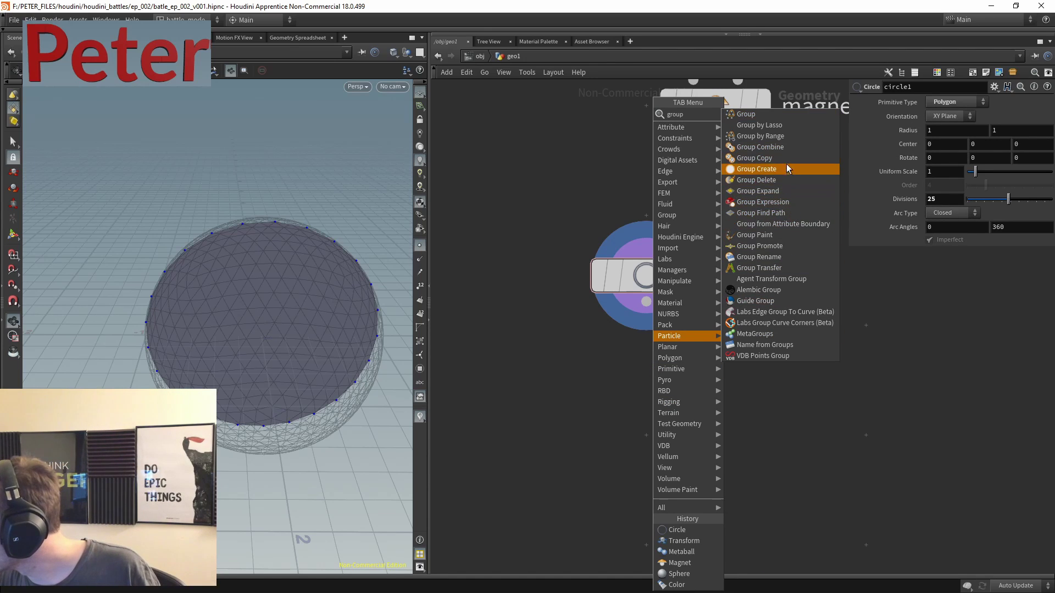
click(790, 136)
click(661, 345)
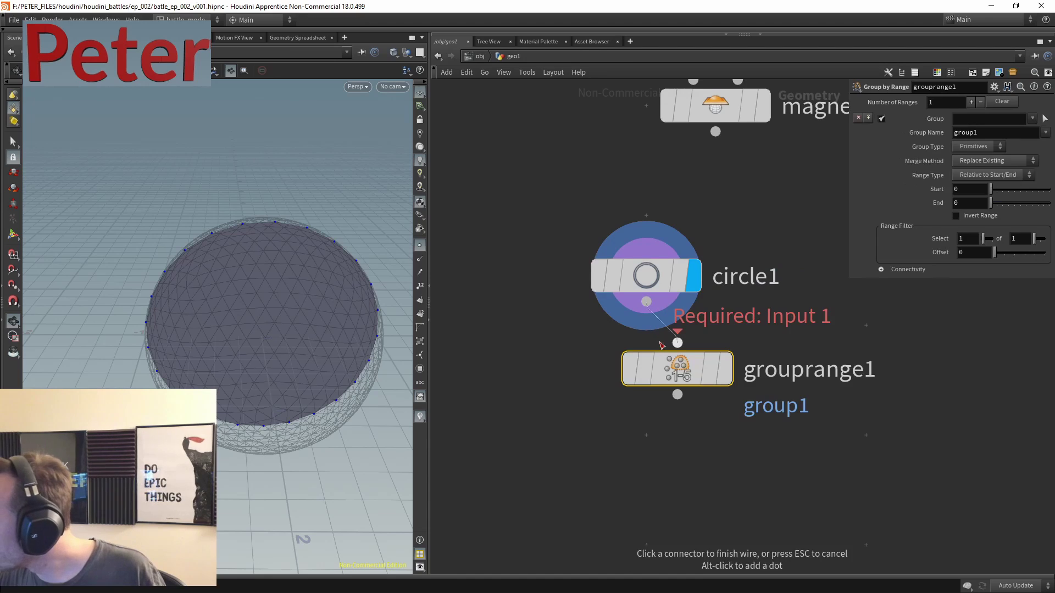
click(678, 343)
click(727, 368)
drag(681, 371, 650, 398)
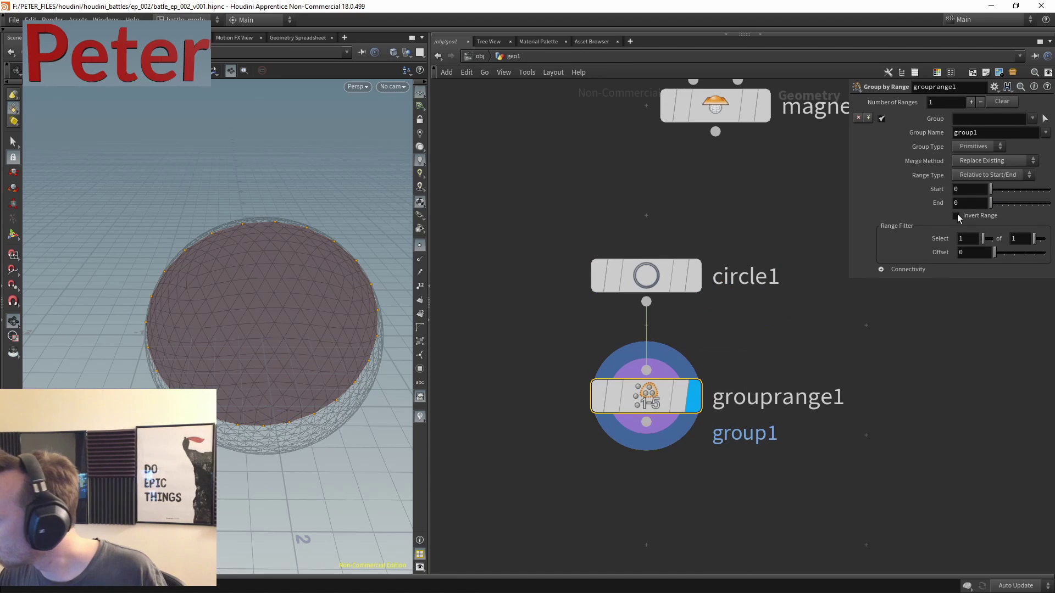
- Arrange grouprange1 below circle1 and start a 'polye' node search
middle_drag(683, 262, 613, 199)
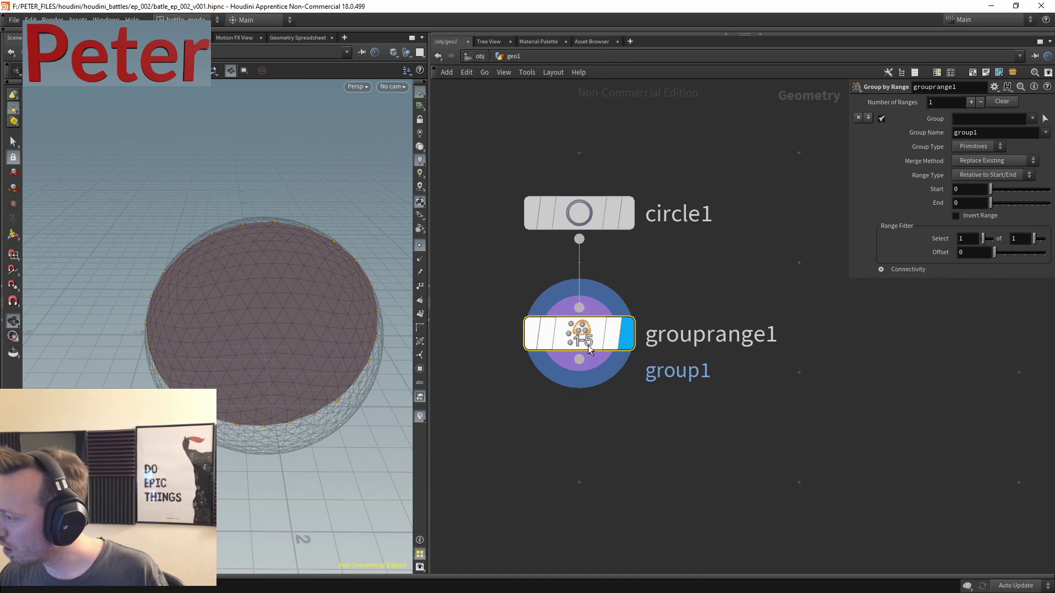
drag(577, 338, 585, 411)
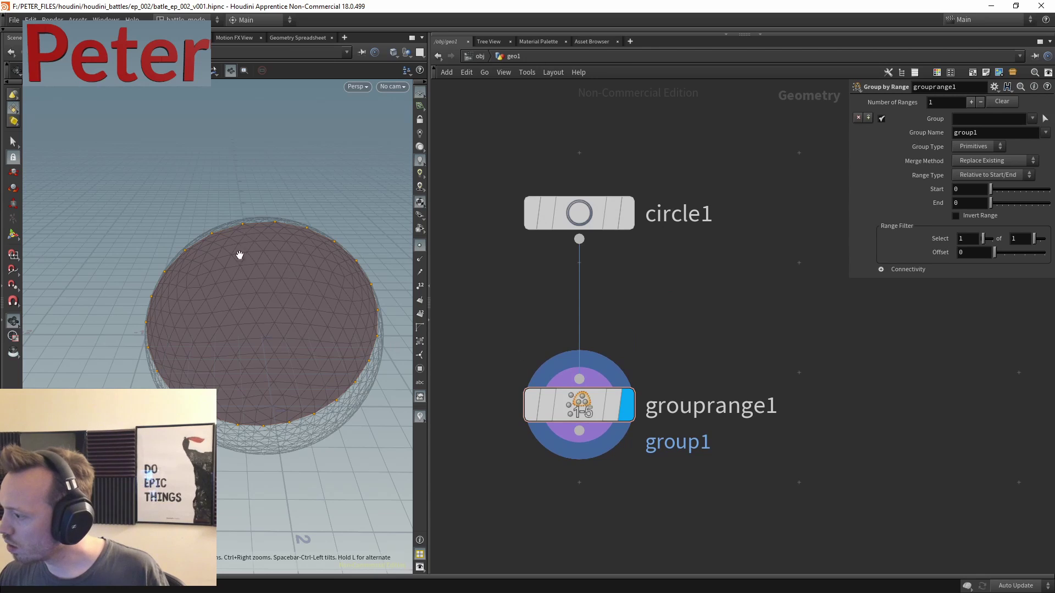
alt+drag(238, 254, 435, 289)
middle_drag(647, 345, 681, 284)
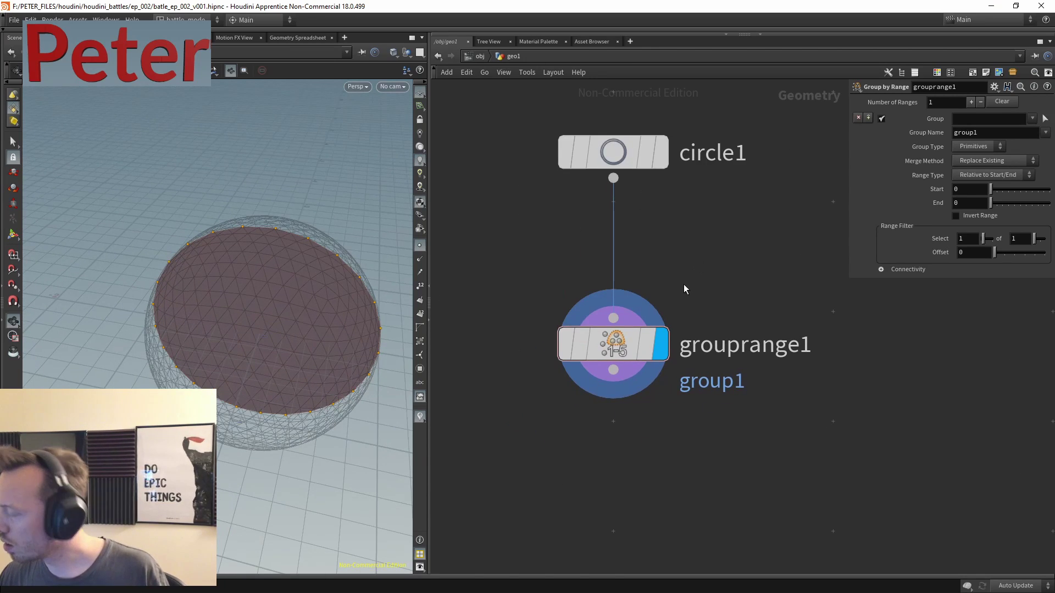
key(Tab)
text(polye)
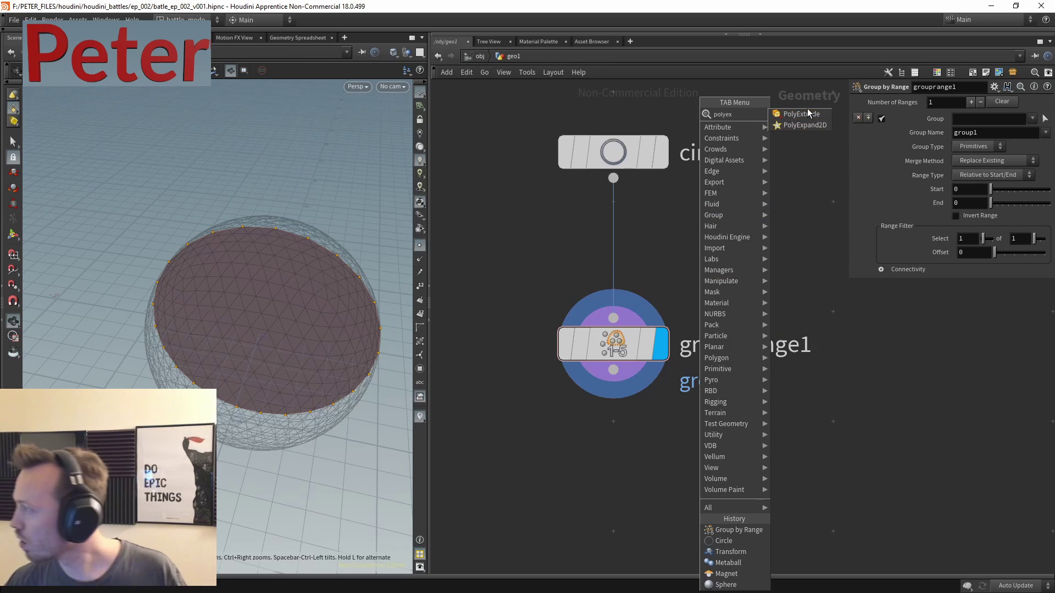
- Add PolyExtrude after circle1 with Distance 0.41 and Output Back enabled
click(801, 113)
click(728, 269)
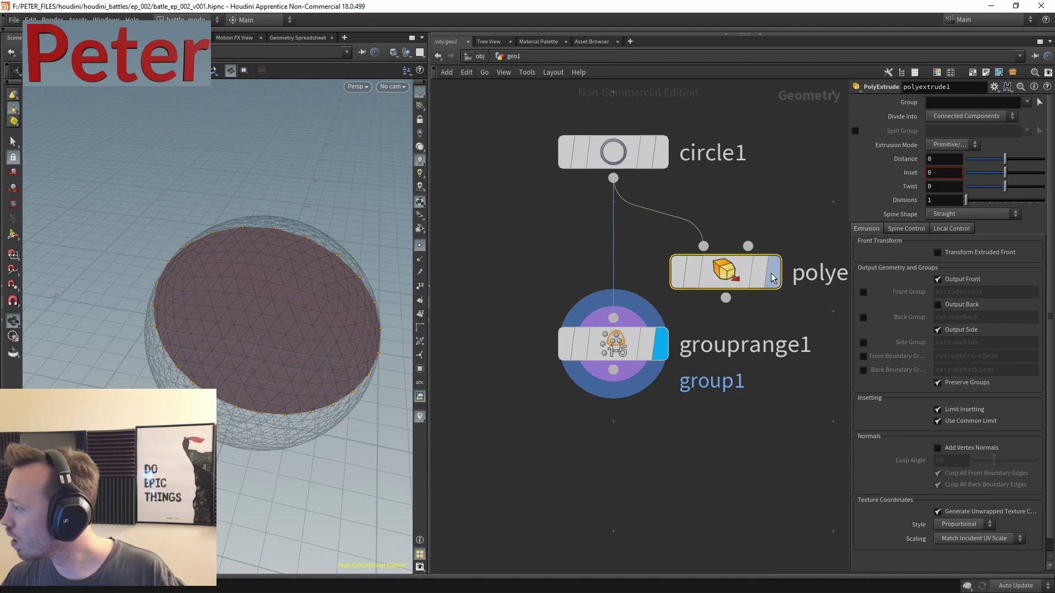
click(785, 227)
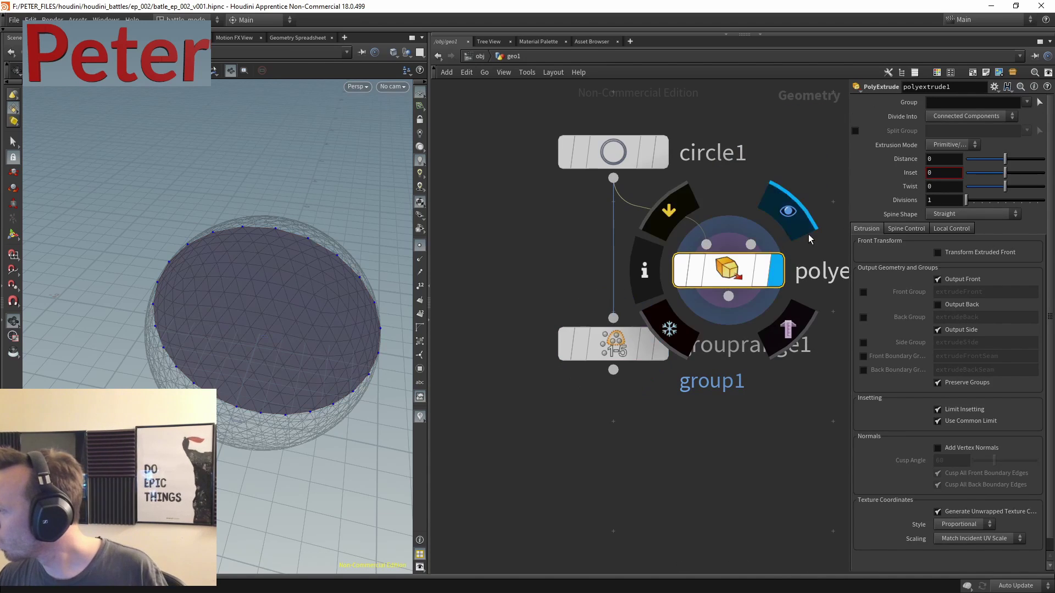
drag(1001, 164, 1020, 159)
click(938, 305)
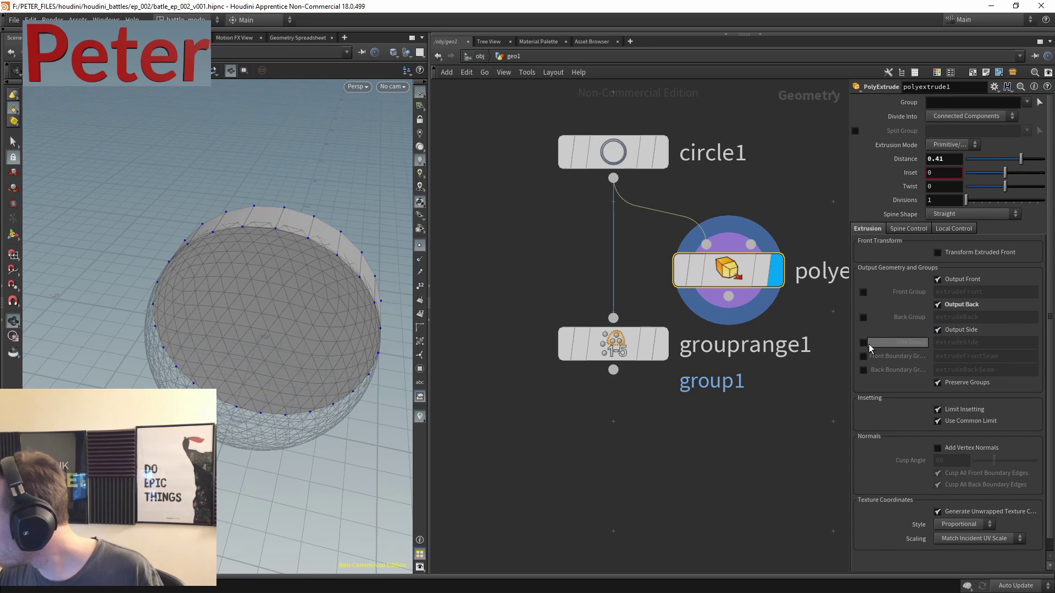
- Wire grouprange1 after polyextrude1 to group every other extrudeSide face as group_other
click(604, 338)
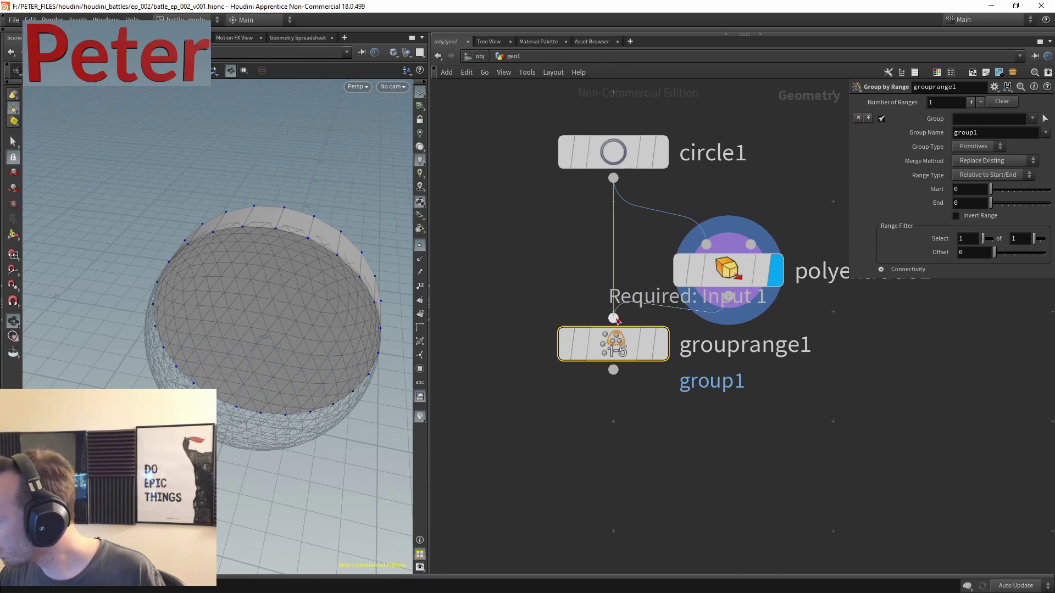
drag(615, 318, 728, 296)
drag(613, 344, 632, 393)
click(679, 392)
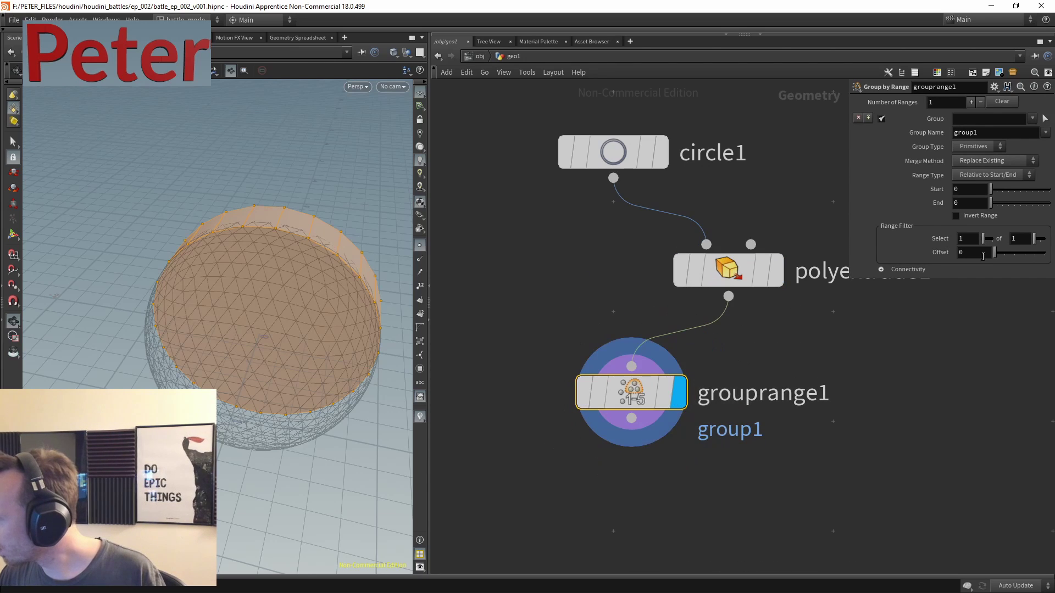
text(extrudeSide)
click(1002, 133)
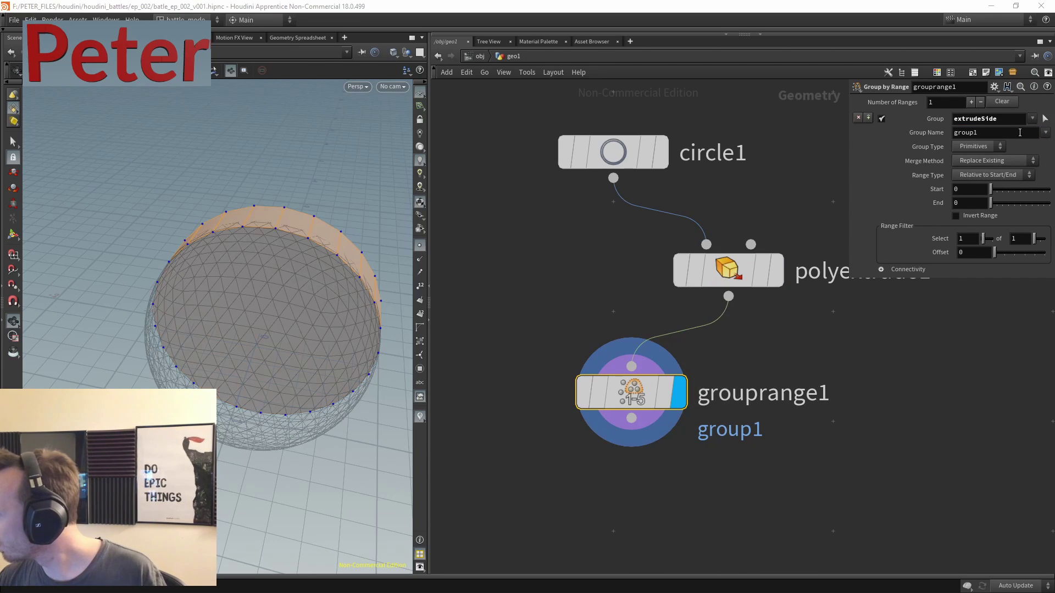
key(BackSpace)
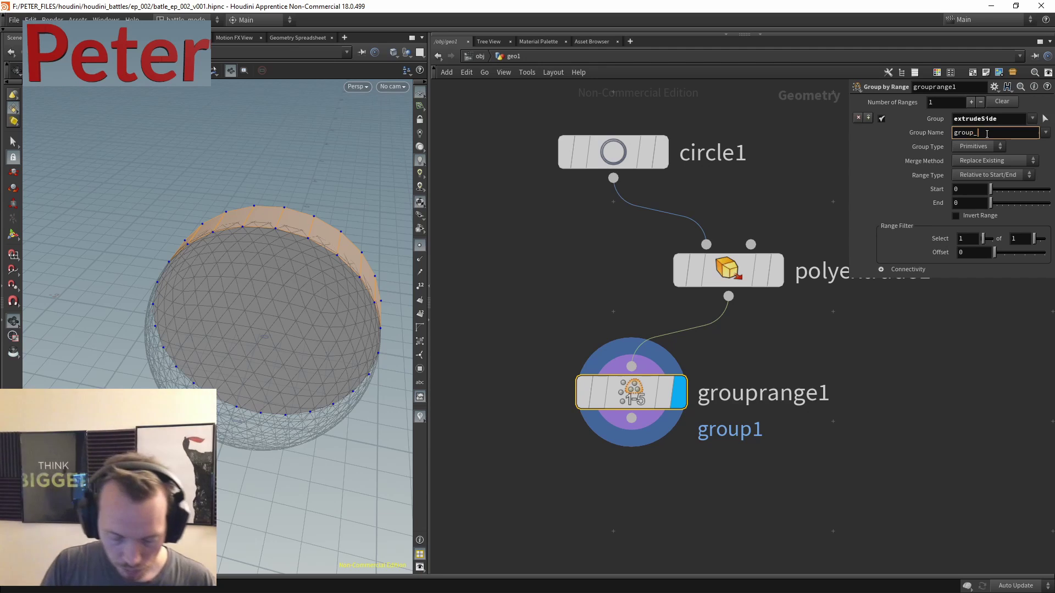
text(_other)
key(Return)
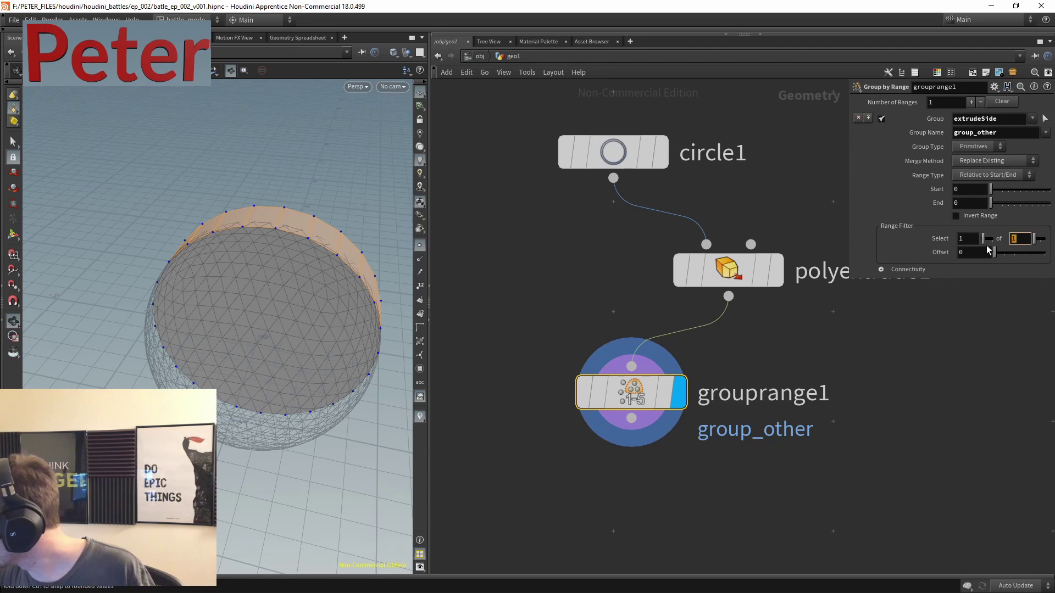
key(Return)
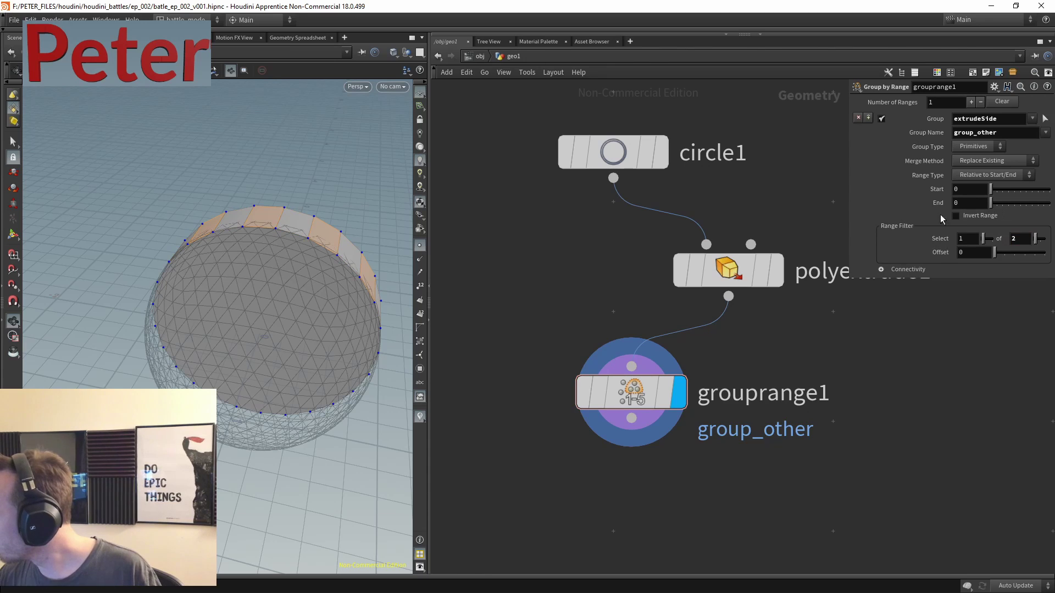
drag(682, 279, 584, 275)
alt+drag(212, 273, 258, 264)
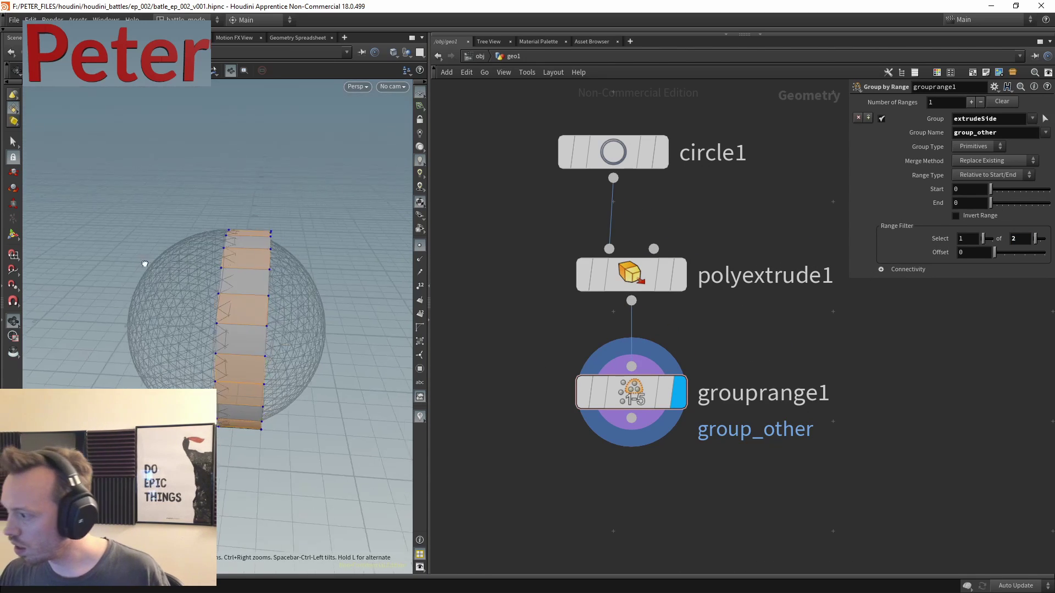
- Add polyextrude2 after grouprange1 extruding group_other by 0.32
middle_drag(723, 525, 678, 378)
key(Tab)
text(p)
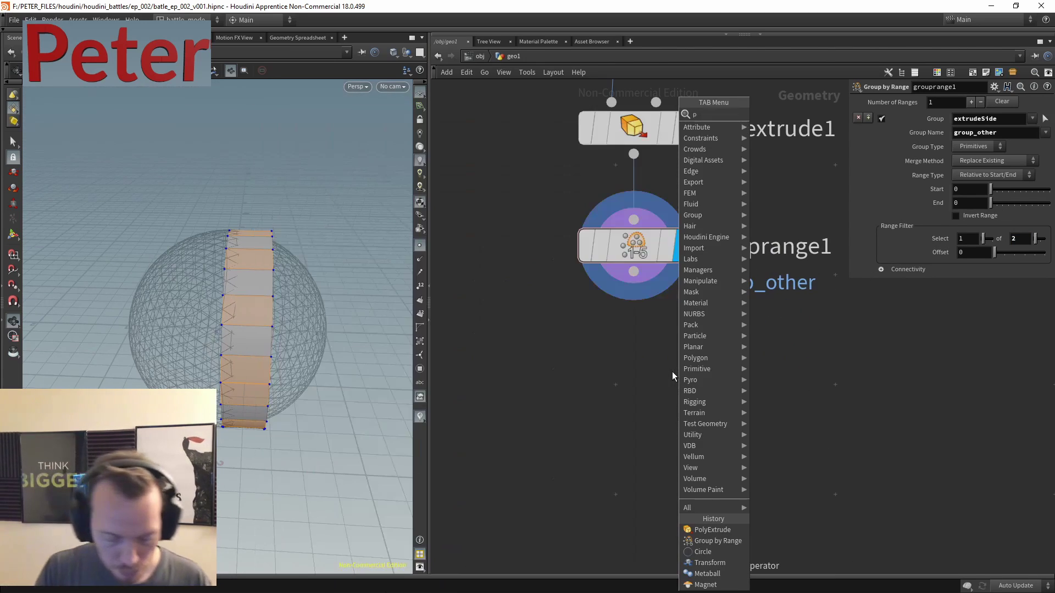
text(olyext)
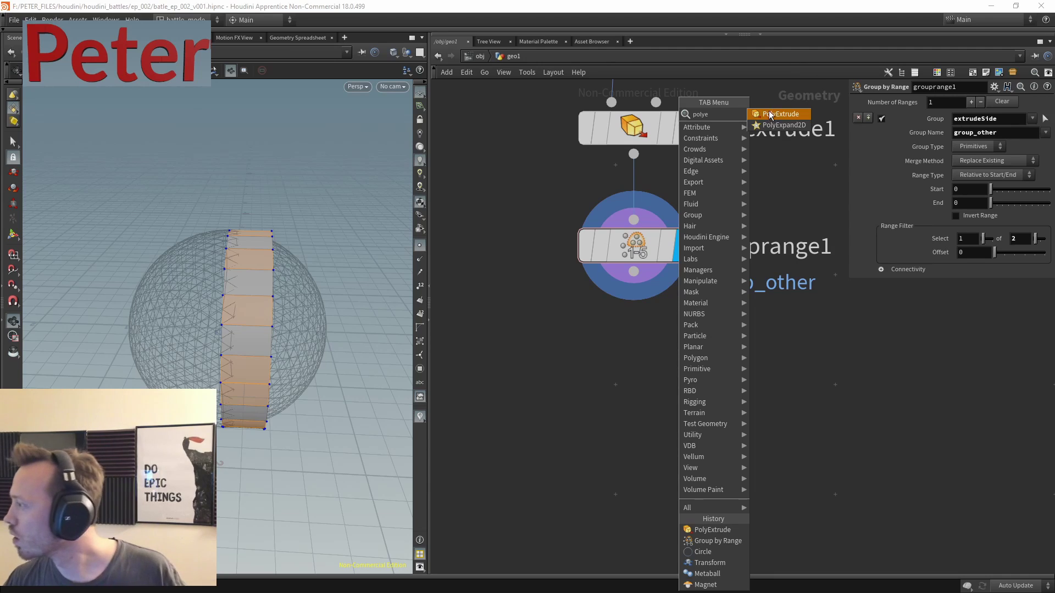
key(Return)
click(675, 397)
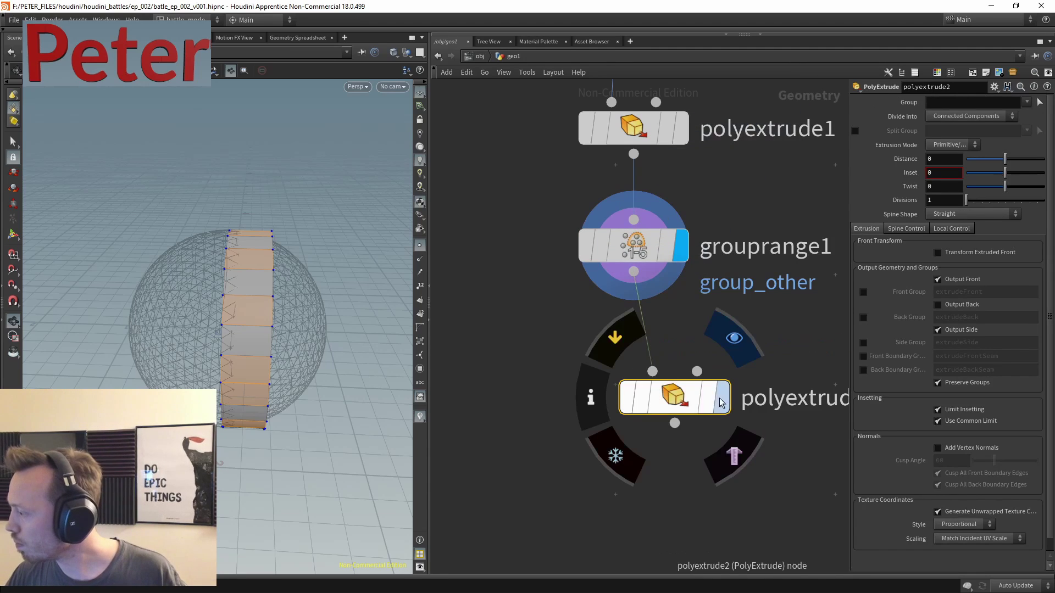
drag(1014, 161, 1015, 143)
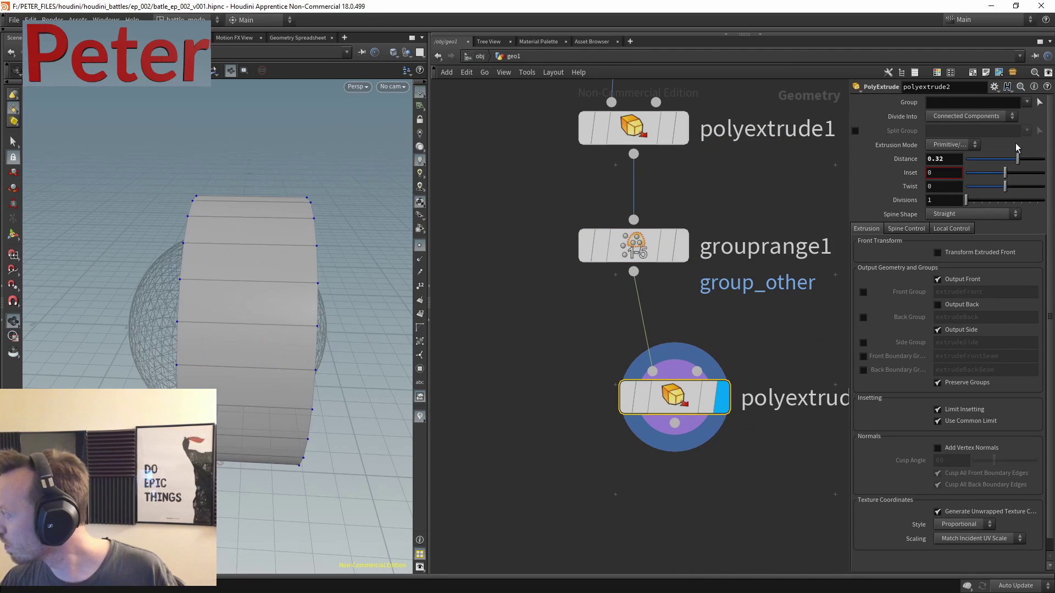
click(1026, 102)
click(945, 136)
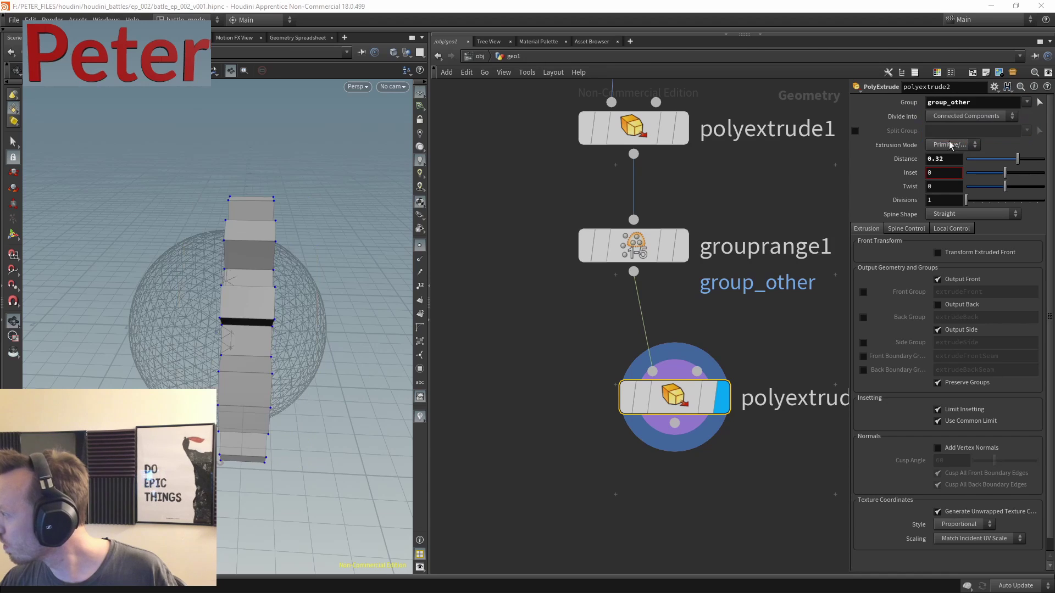
mouse_move(236, 337)
mouse_down()
mouse_move(209, 307)
mouse_move(231, 351)
mouse_up()
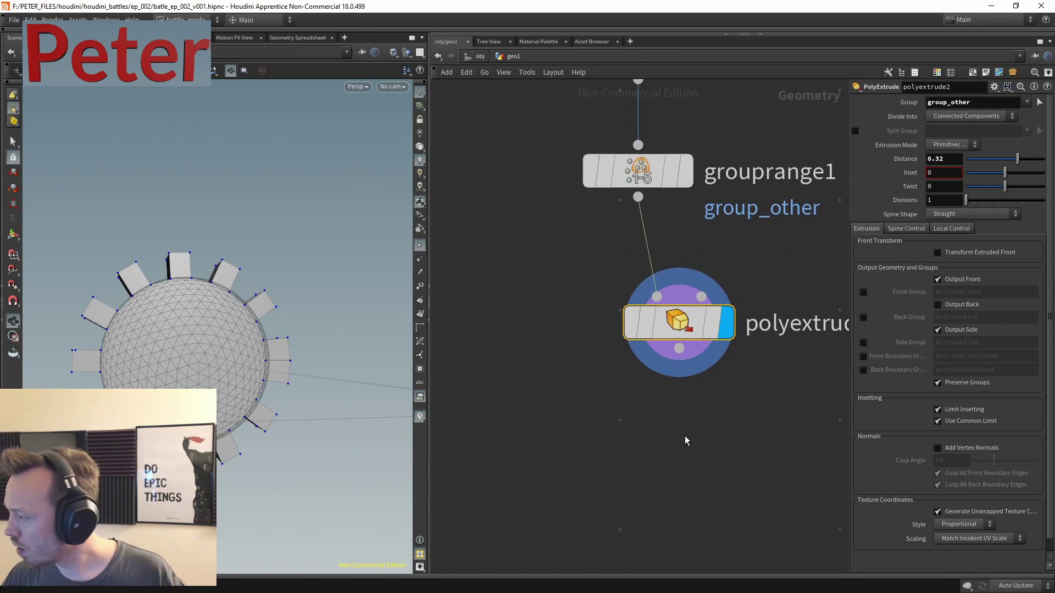
- Add a Subdivide node below polyextrude2
key(Tab)
text(su)
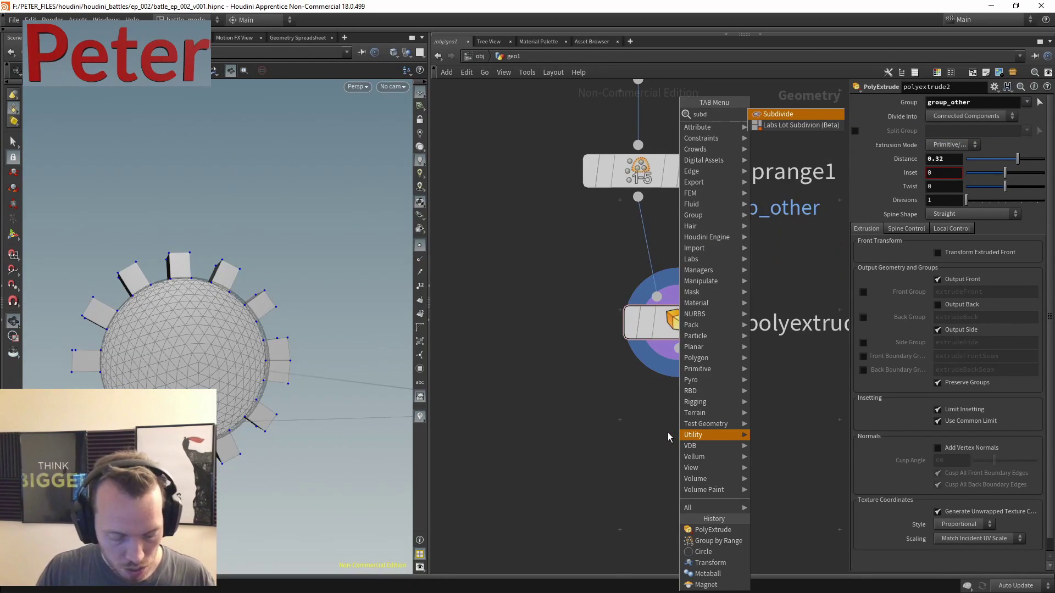
text(bd)
click(803, 115)
click(568, 543)
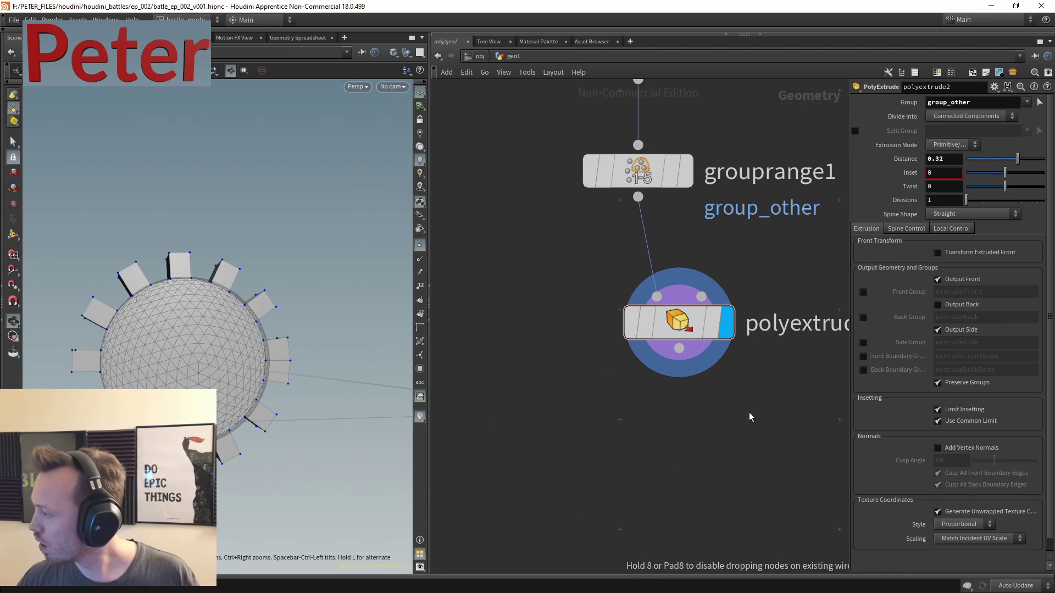
- Enable Front Group on polyextrude2 after comparing the sphere with and without it
click(611, 295)
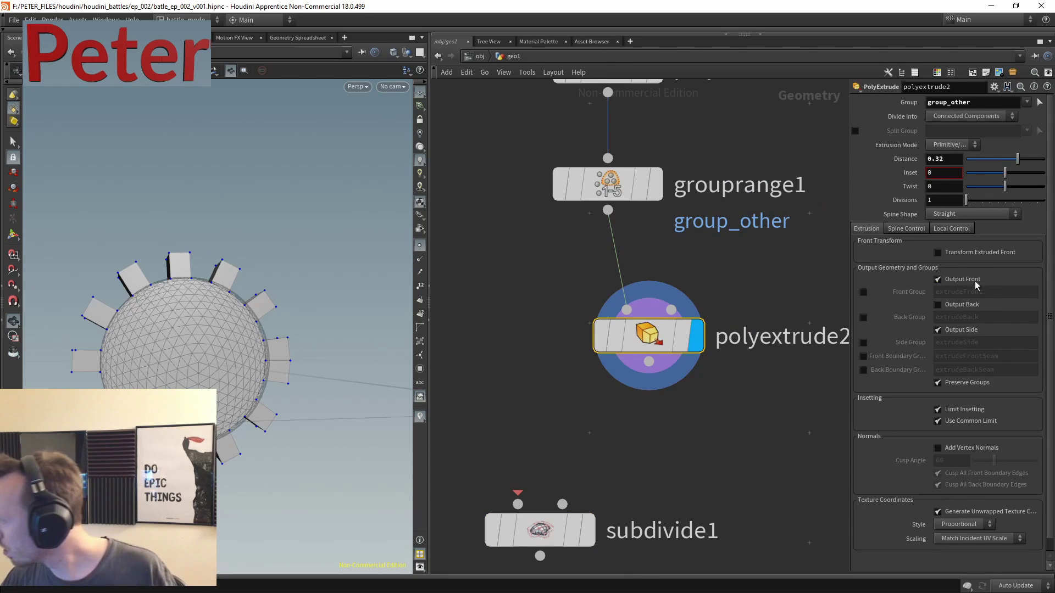
click(667, 118)
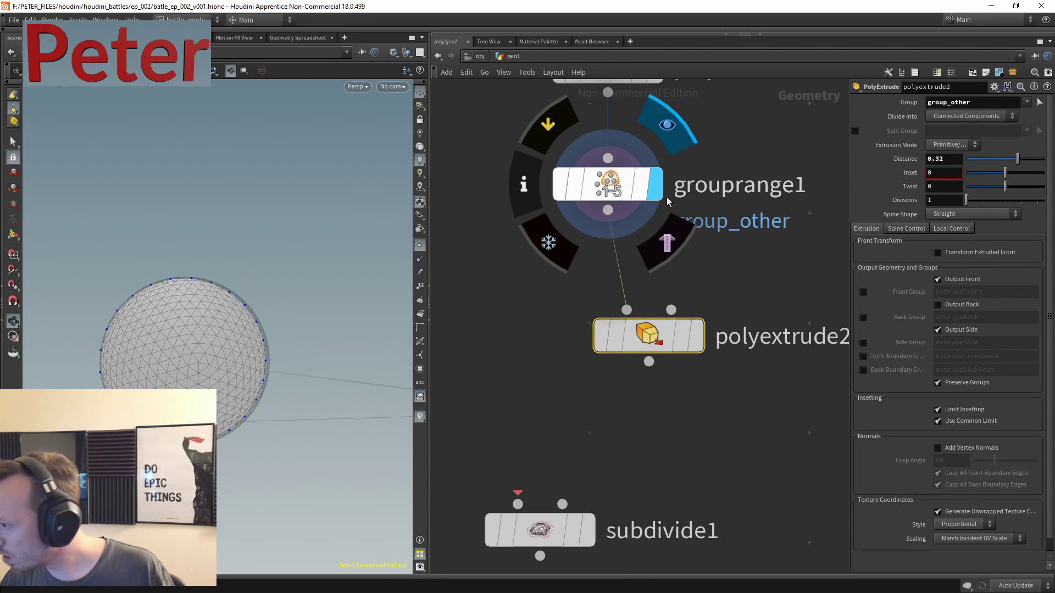
click(699, 334)
click(862, 292)
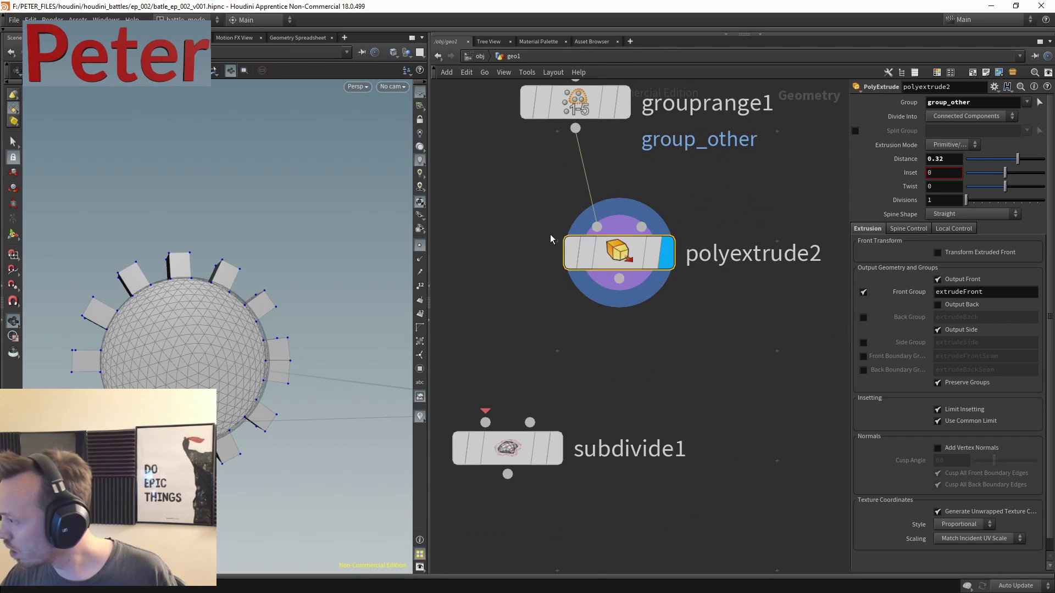
- Duplicate the extrude node as polyextrude3 on the extrudeFront group with a distance of 0
key(ctrl+c)
key(ctrl+v)
click(718, 385)
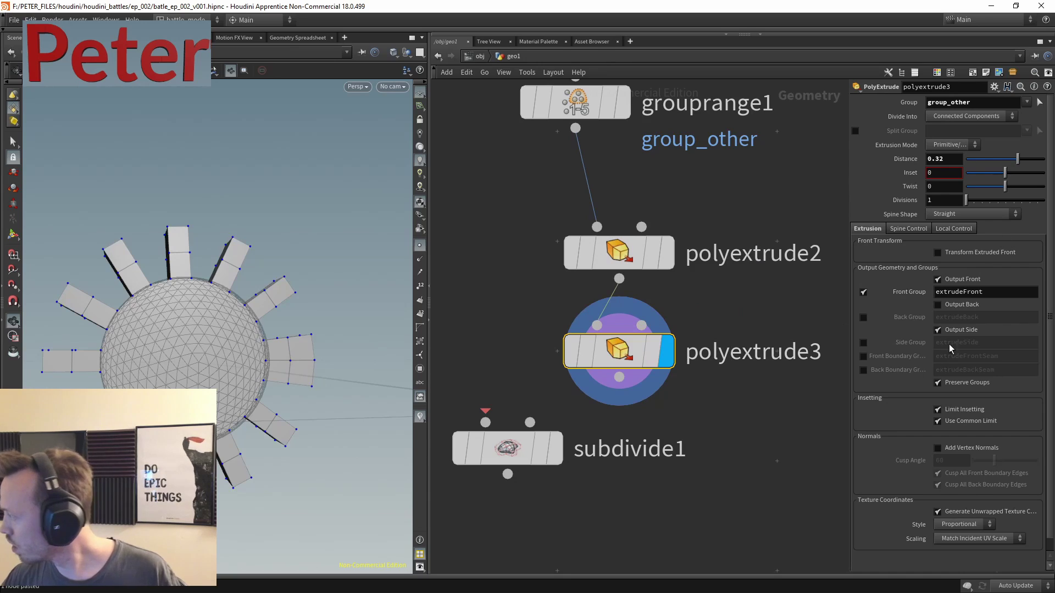
click(909, 295)
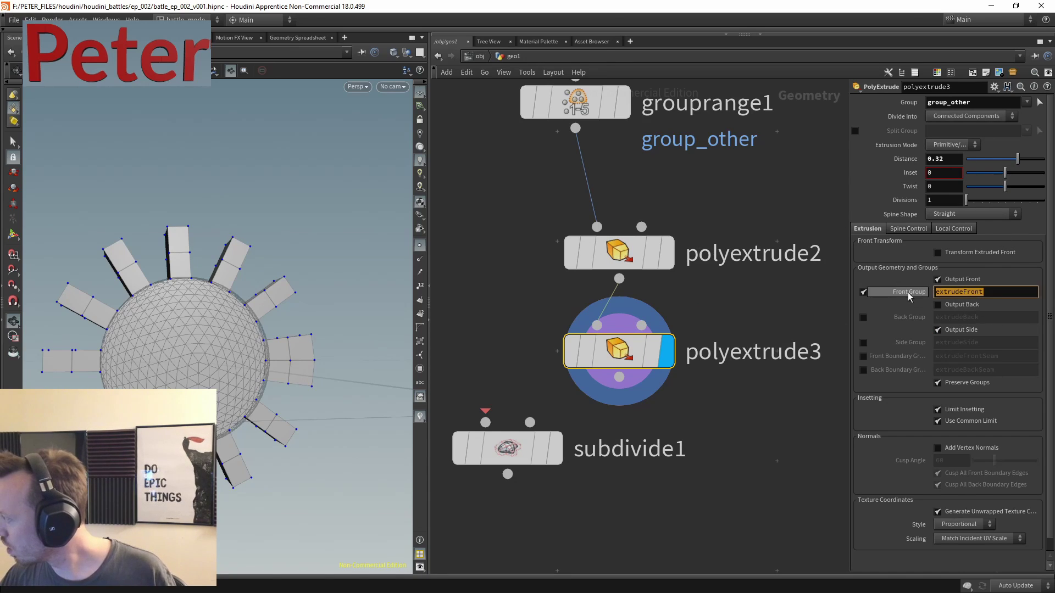
key(ctrl+c)
triple_click(975, 103)
key(ctrl+v)
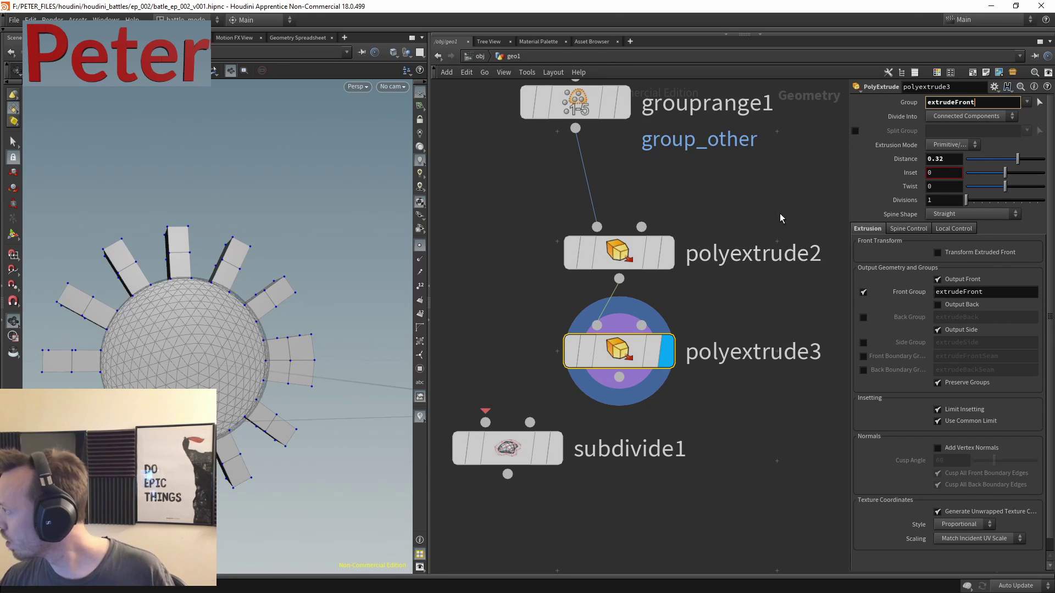
click(863, 292)
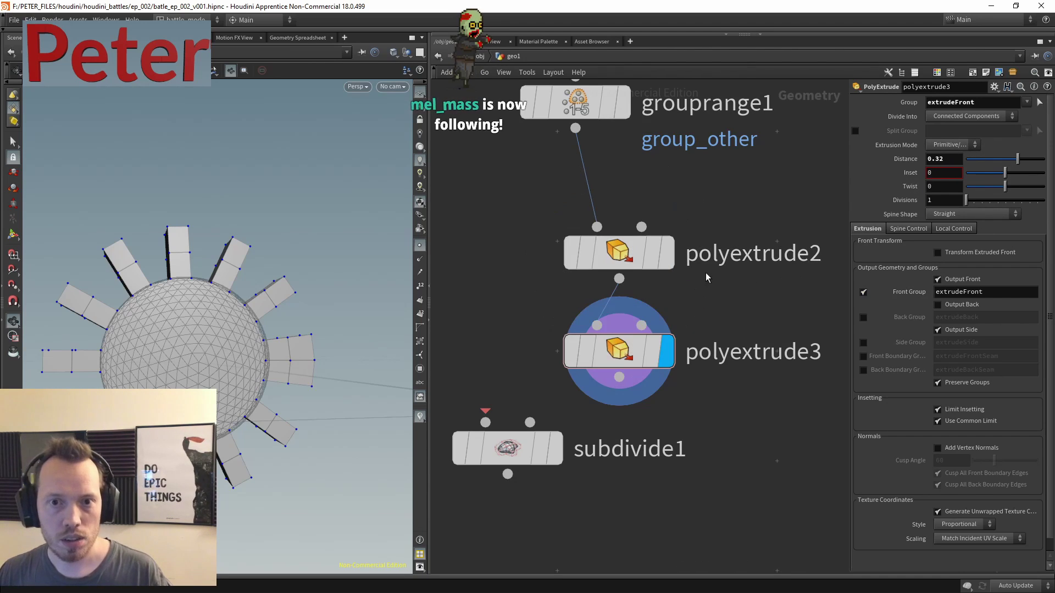
click(952, 160)
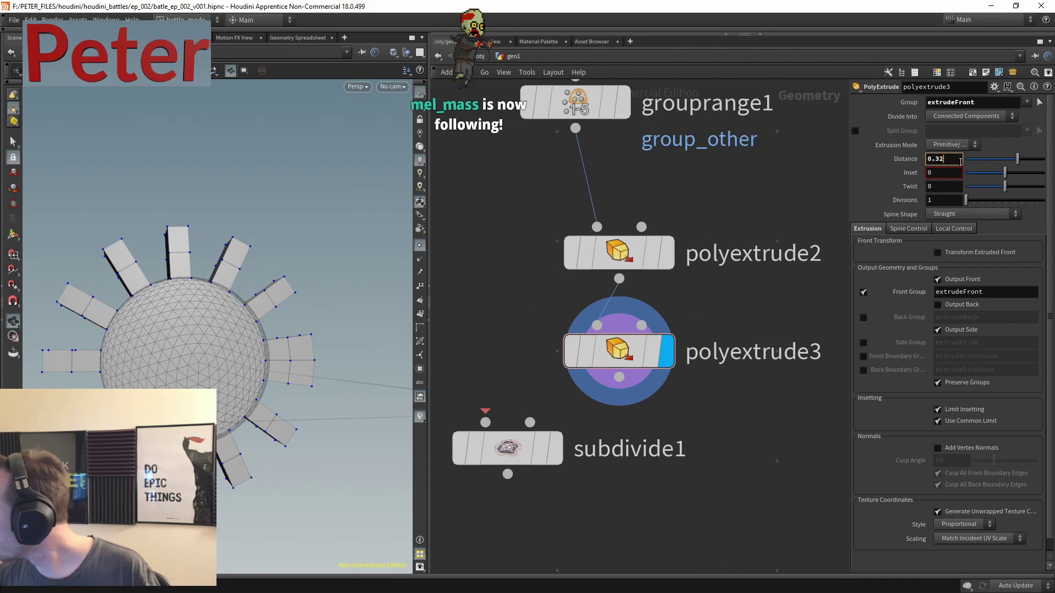
text(0.)
key(BackSpace)
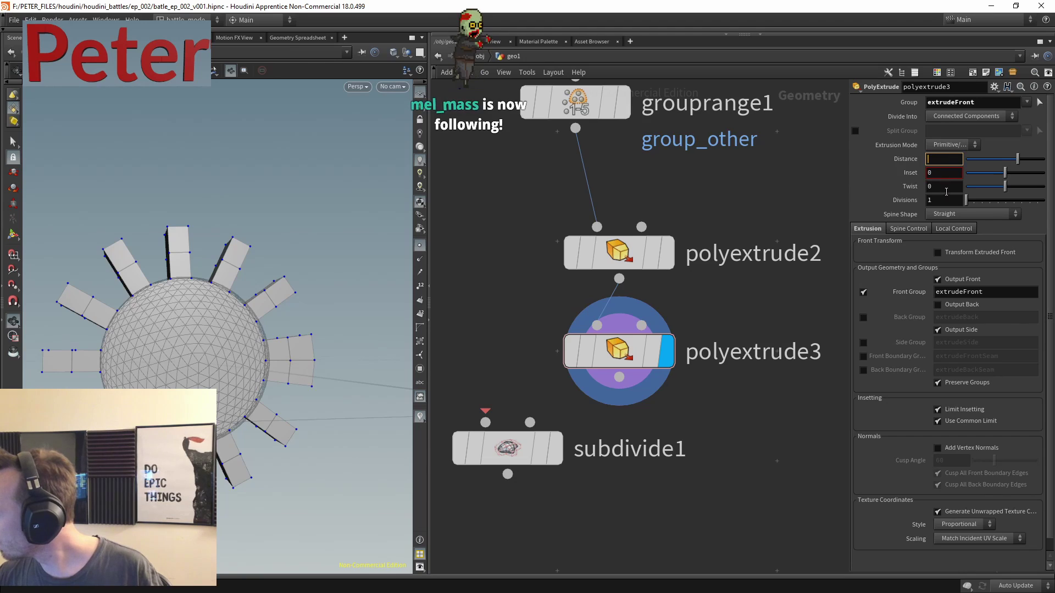
click(937, 188)
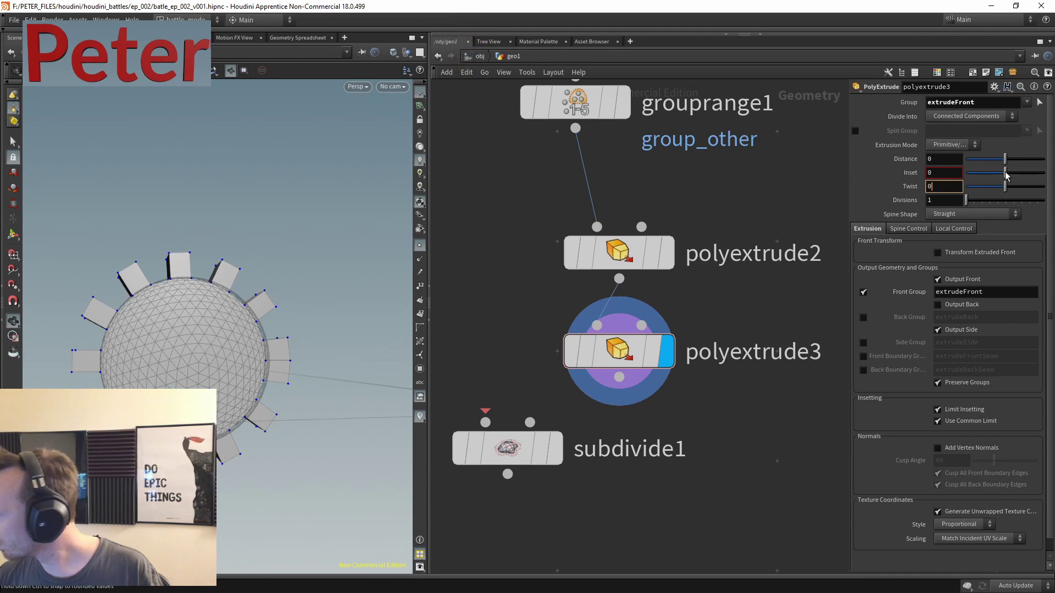
- Wire polyextrude3 into subdivide1 below it, then select grouprange1 and orbit the spiky sphere
scroll(198, 263, up, 3)
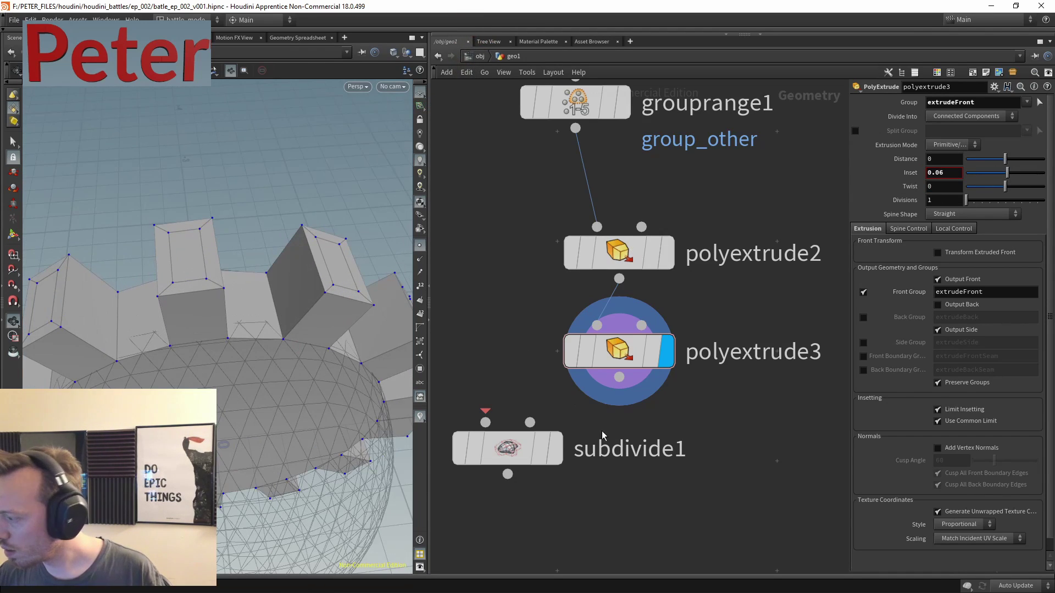
drag(619, 376, 602, 462)
click(566, 388)
middle_drag(667, 360, 636, 335)
click(637, 335)
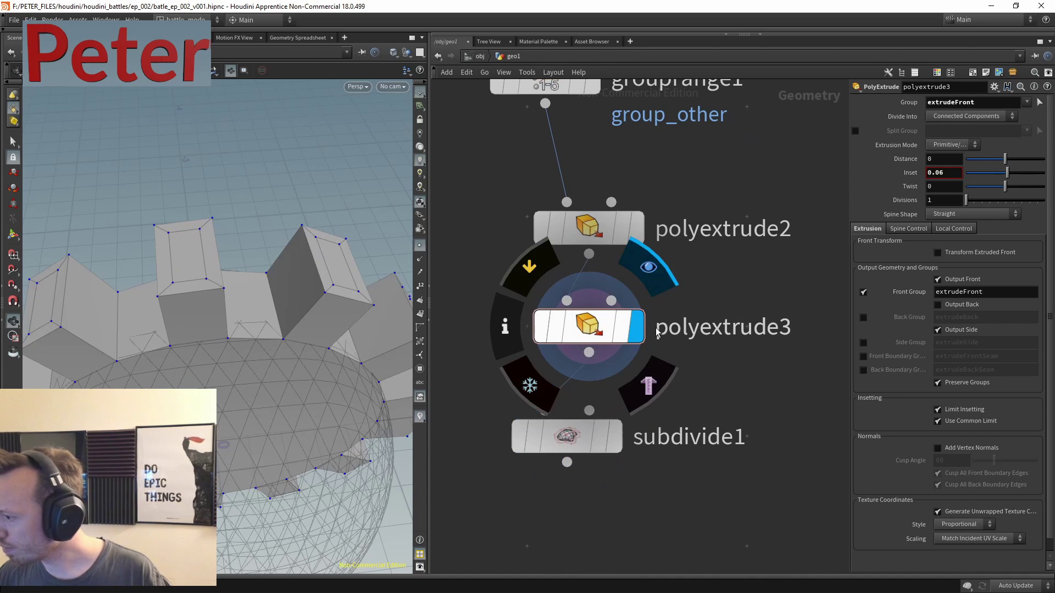
scroll(769, 340, down, 3)
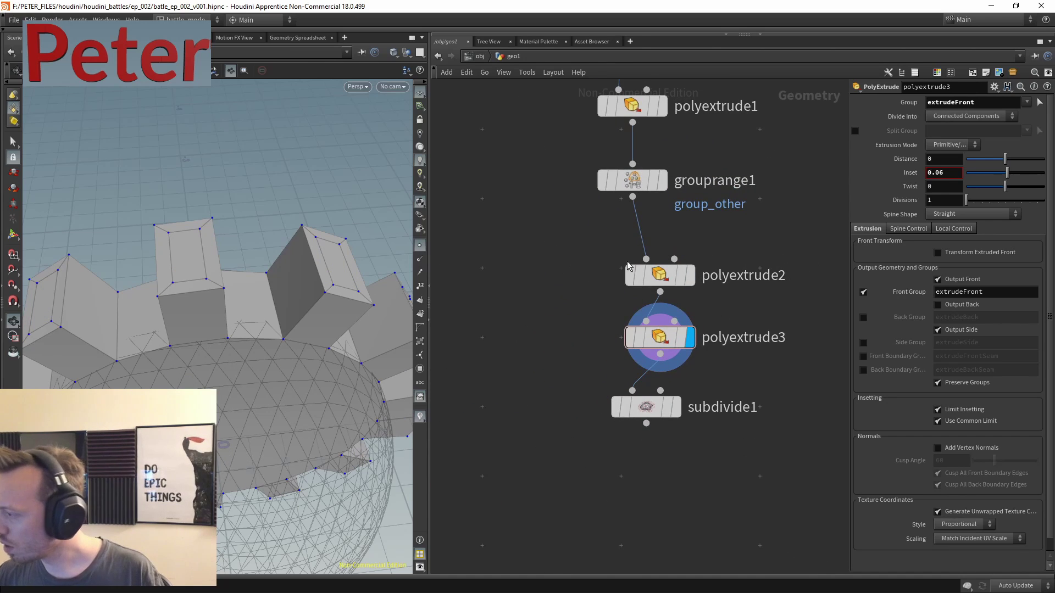
middle_drag(629, 265, 600, 330)
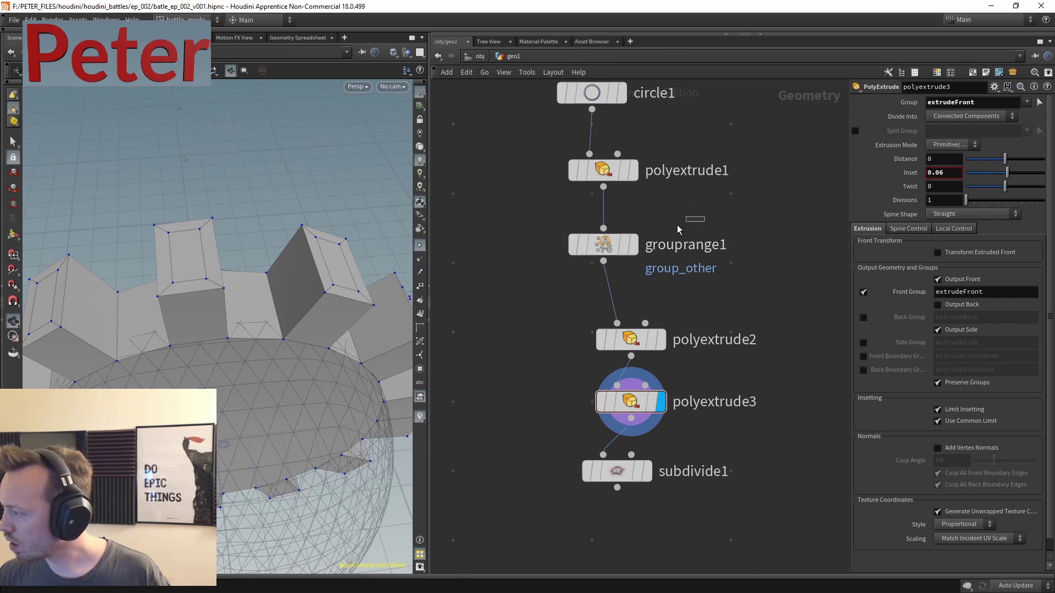
click(604, 244)
drag(193, 313, 175, 286)
middle_drag(703, 539, 694, 400)
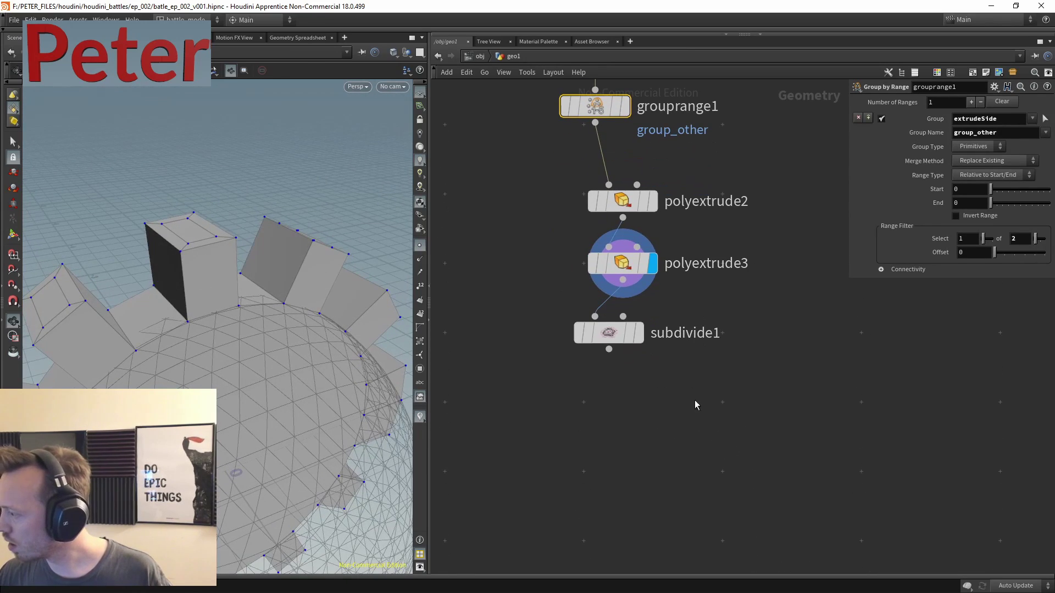
- Display subdivide1 with Override Crease Weight Attribute on and Depth set to 2
click(639, 333)
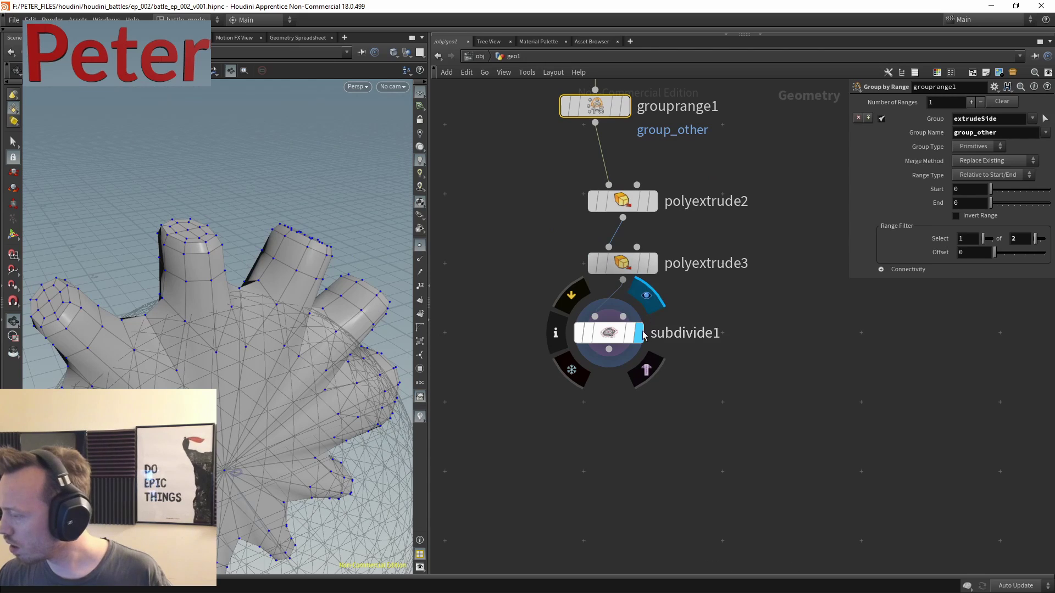
click(637, 335)
click(977, 158)
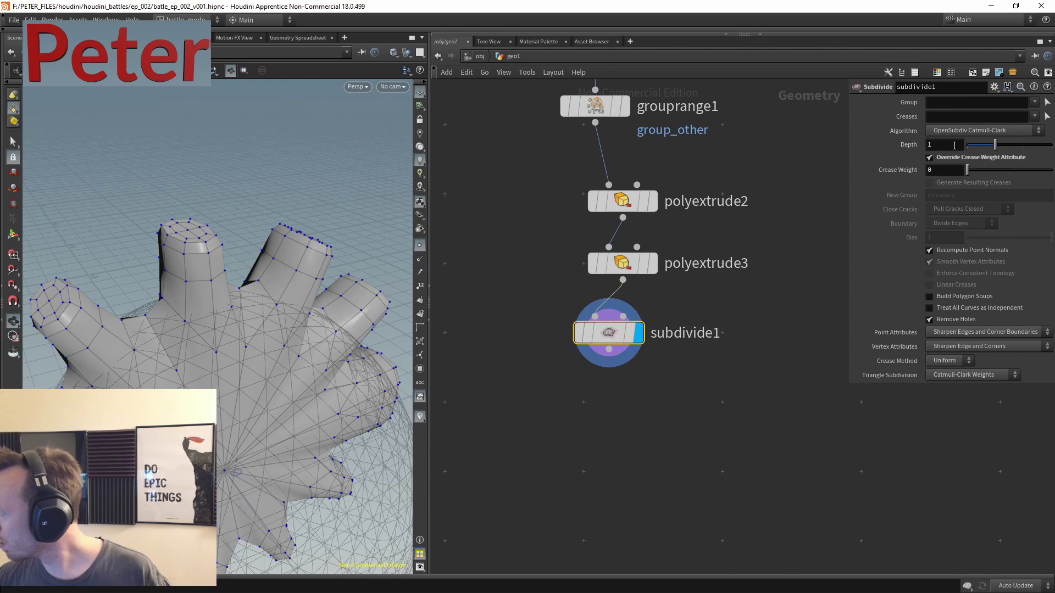
key(shift+Tab)
text(2)
key(Return)
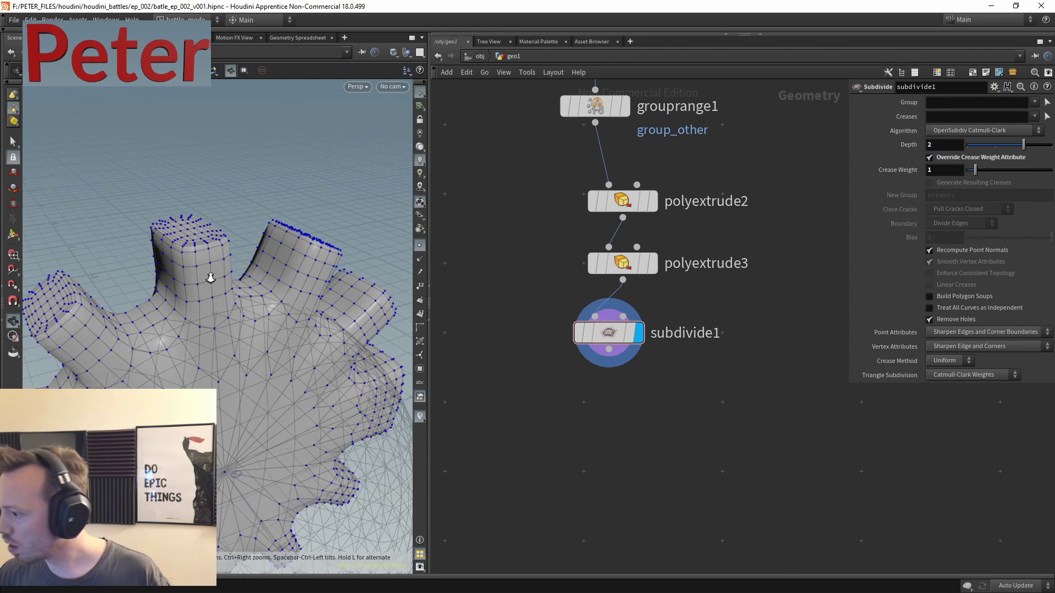
drag(207, 287, 286, 330)
- Raise polyextrude3's extrusion distance to 0.07
click(631, 269)
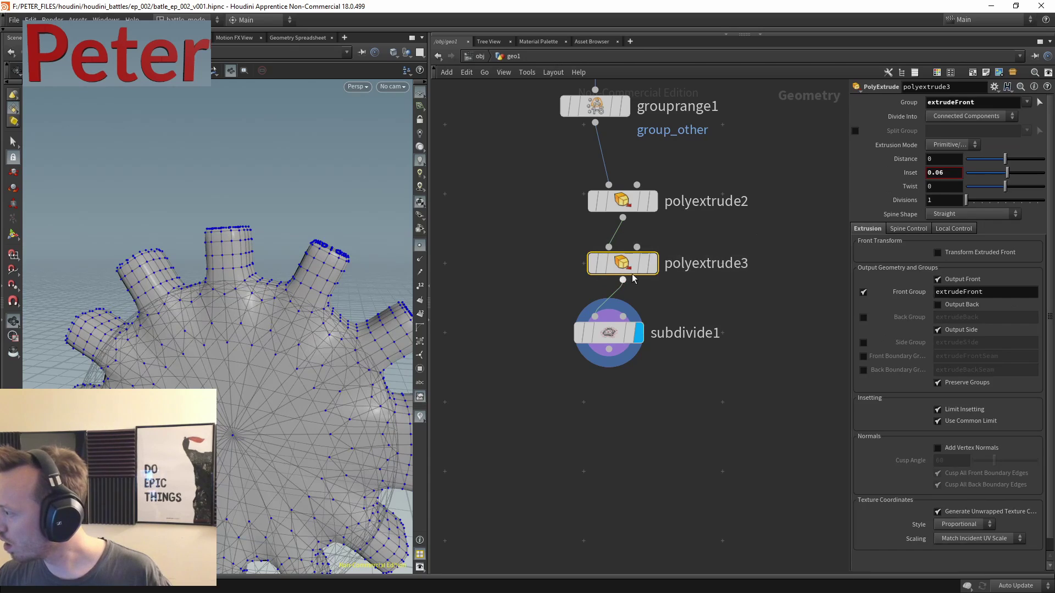
middle_drag(946, 157, 793, 230)
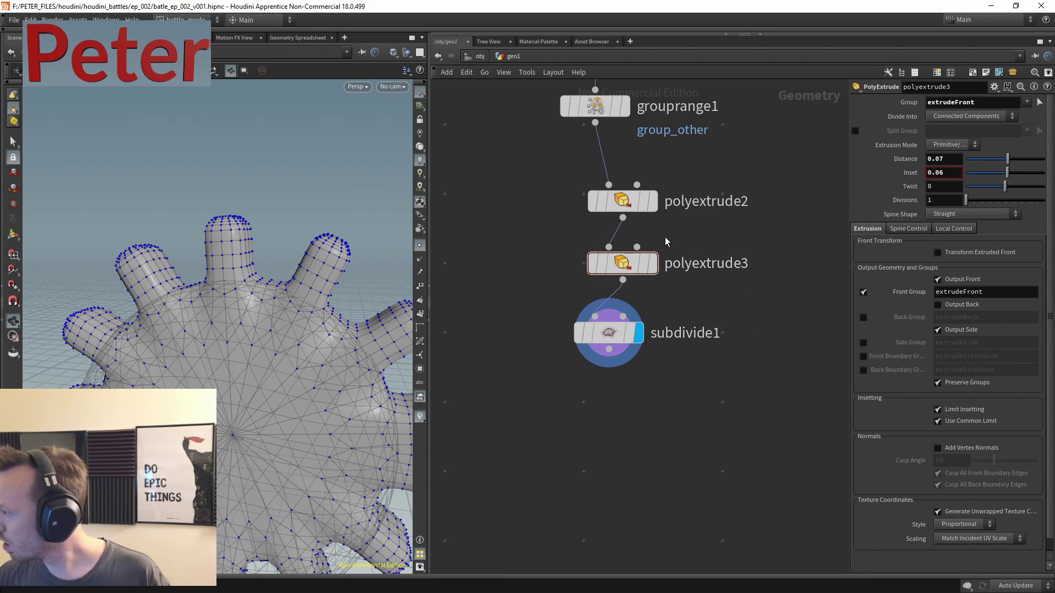
key(Up)
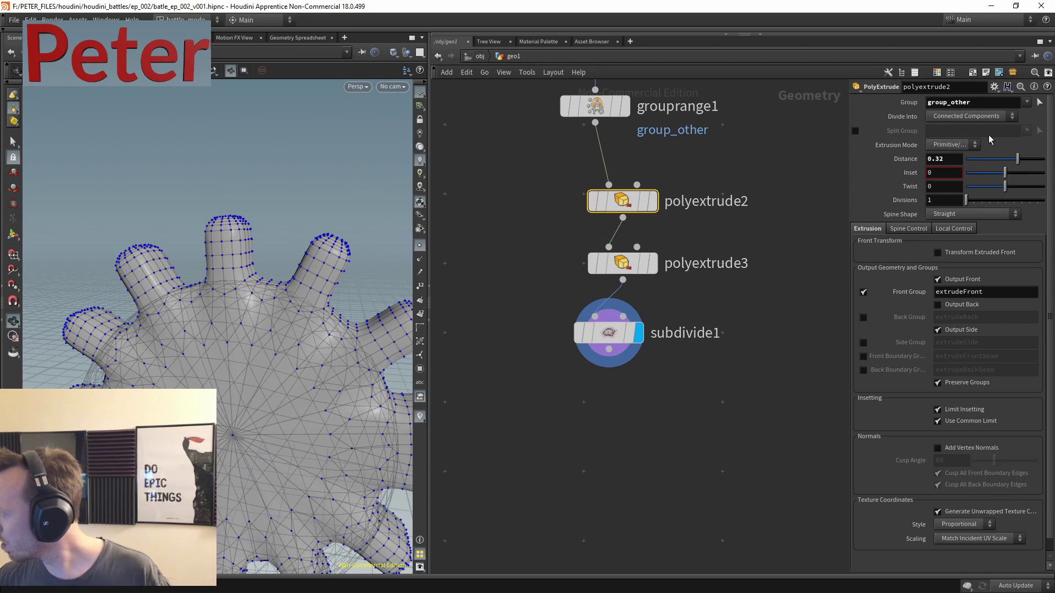
- Review polyextrude2's settings tabs and lower its distance from 0.32 to 0.2
click(954, 229)
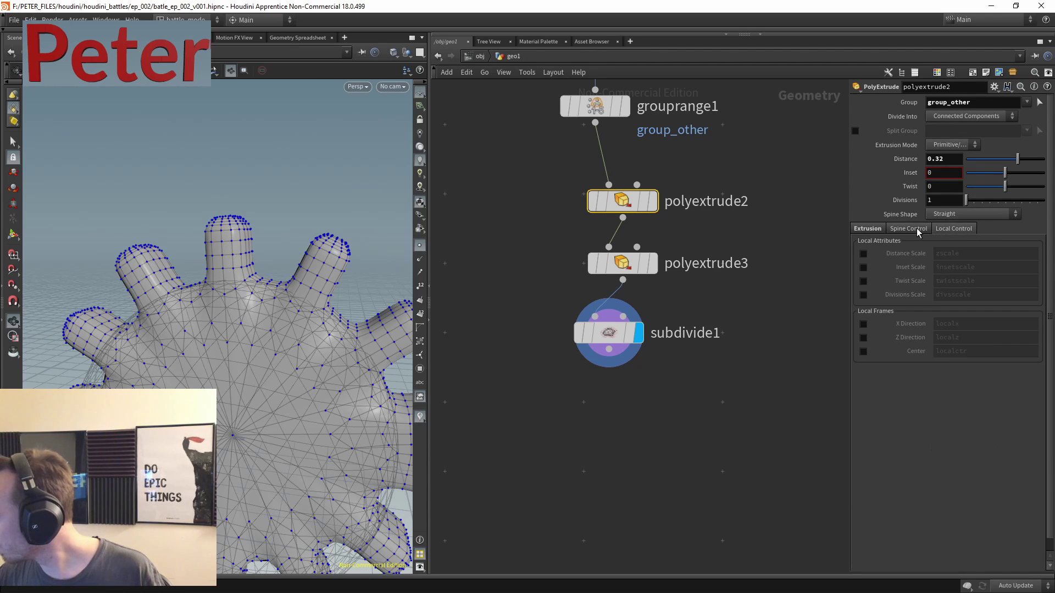
click(911, 228)
click(870, 229)
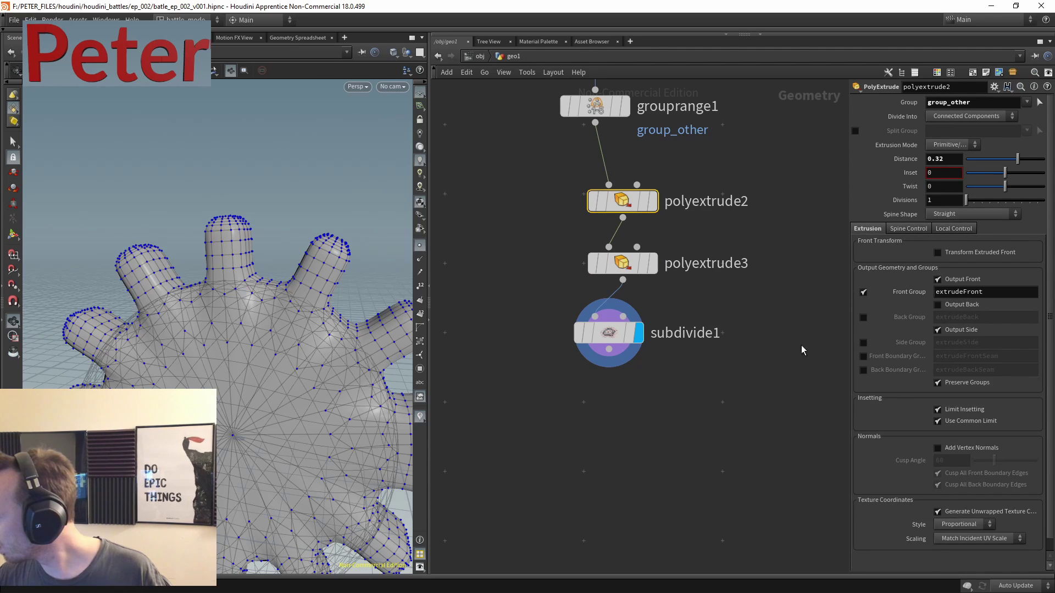
key(space+h)
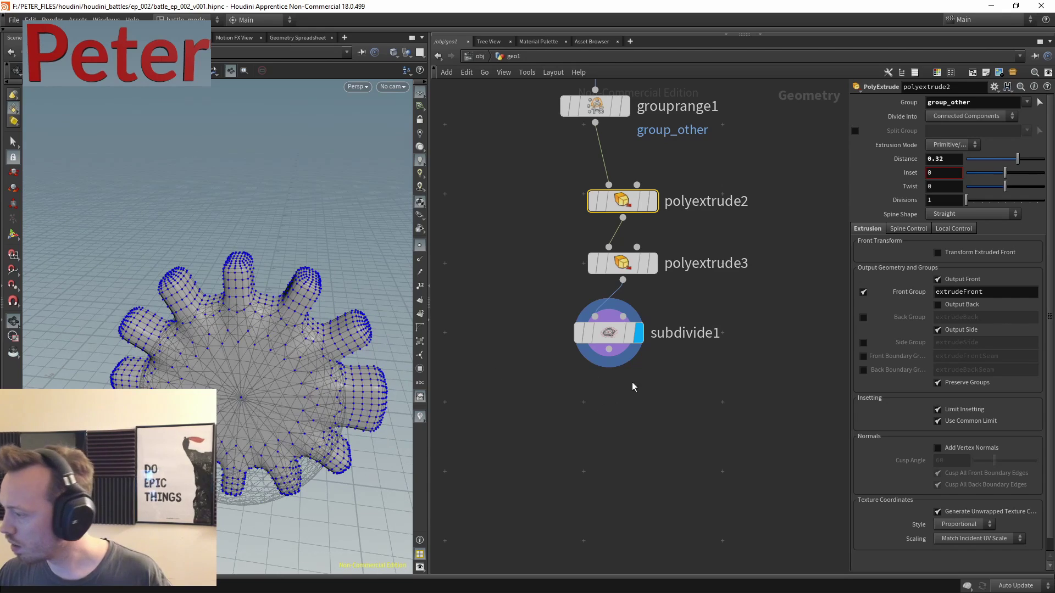
click(652, 263)
middle_drag(653, 263, 641, 334)
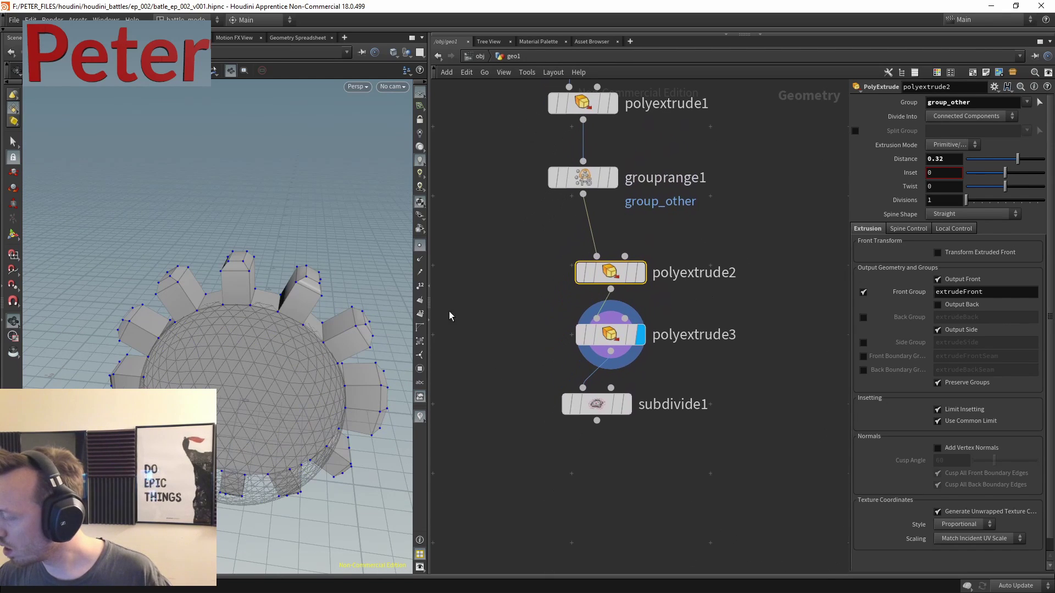
middle_drag(735, 209, 665, 513)
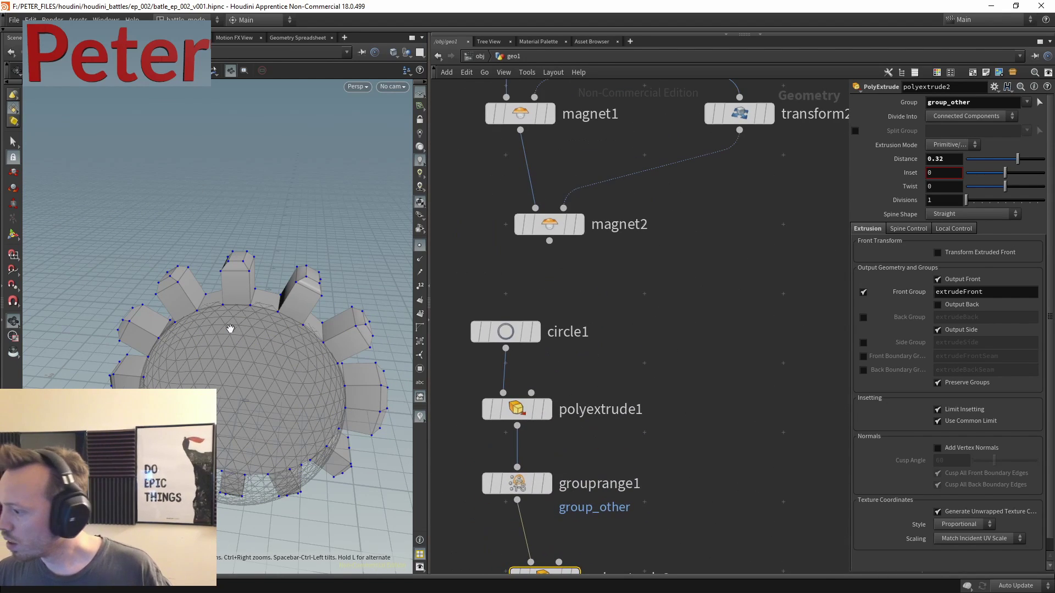
drag(236, 308, 270, 297)
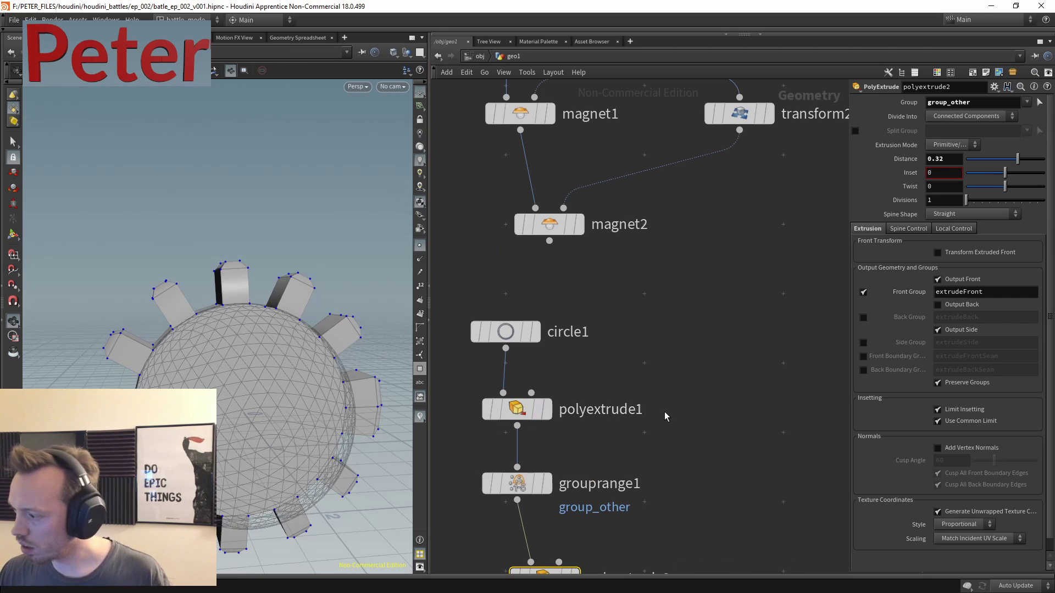
middle_drag(666, 416, 698, 358)
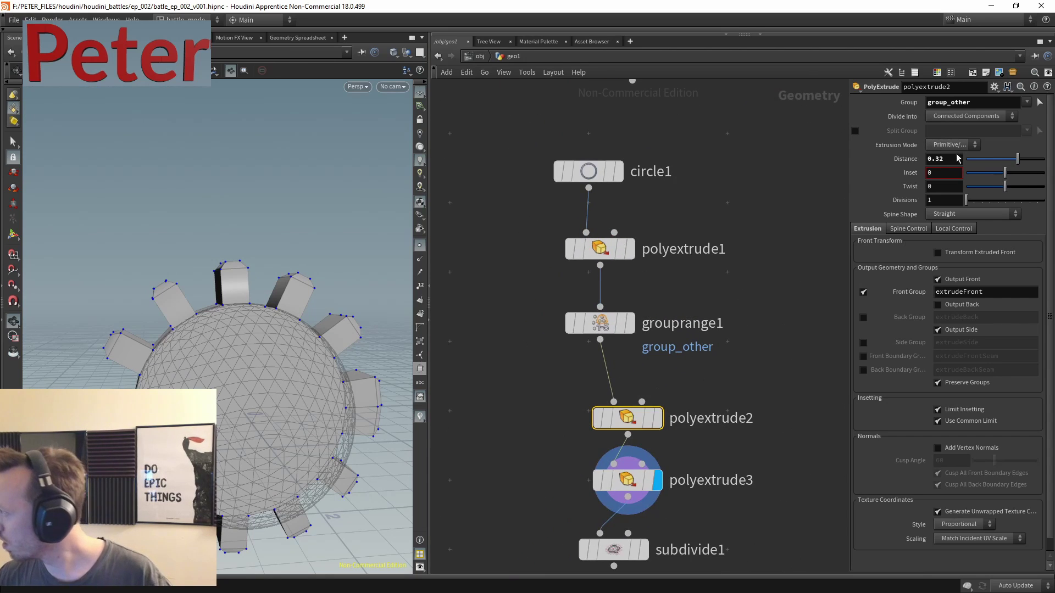
text(.2)
key(Return)
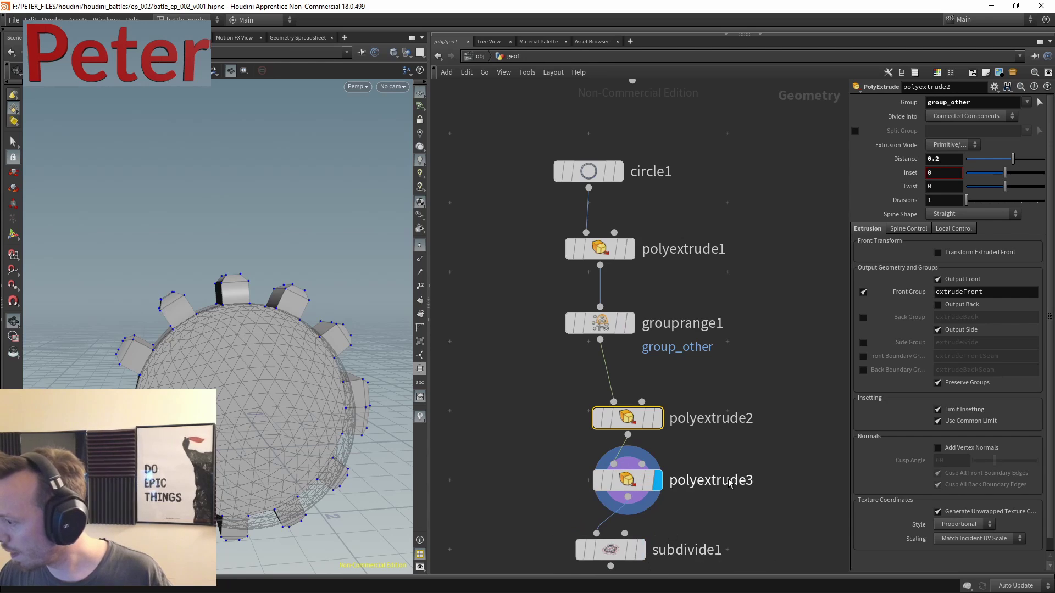
- Display and select subdivide1 to see the shorter, rounded teeth
middle_drag(650, 556, 613, 416)
click(608, 409)
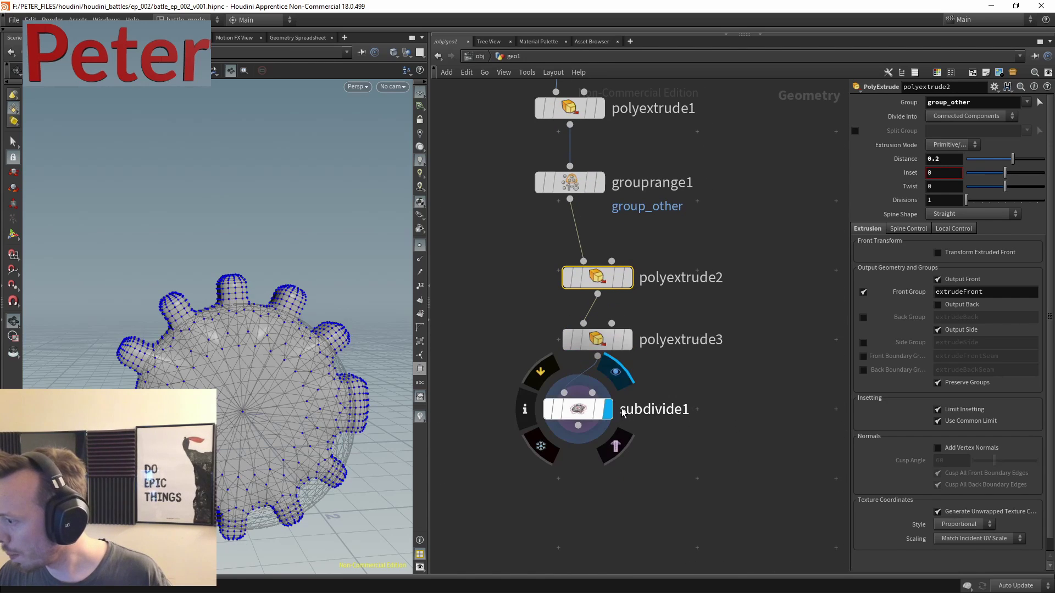
click(577, 410)
middle_drag(658, 380, 637, 327)
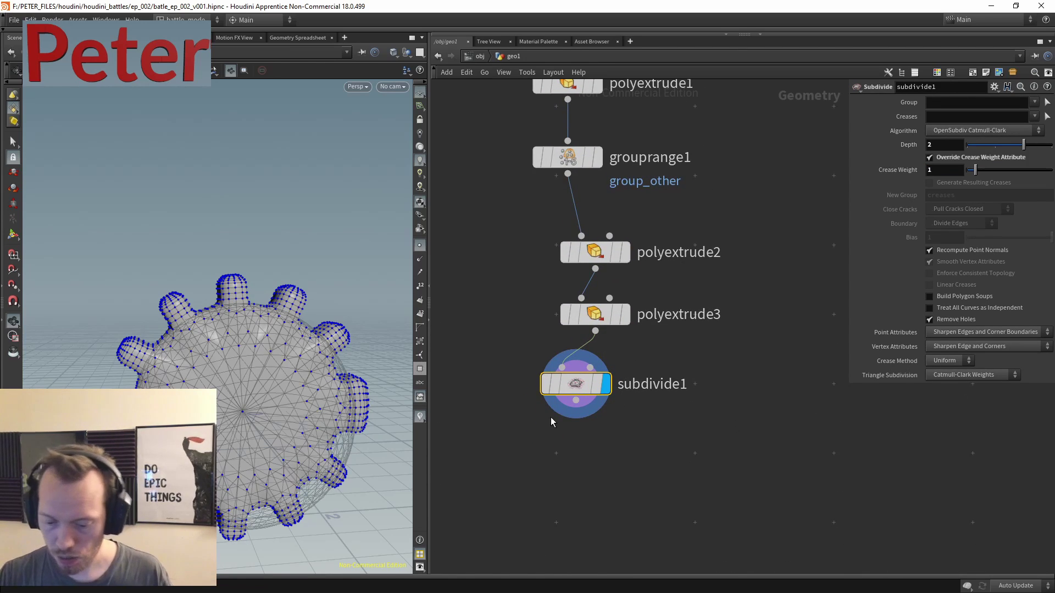
- Box-select the sphere, metaball and magnet nodes and drag them right of the gear chain
middle_drag(631, 165, 584, 407)
scroll(584, 407, down, 3)
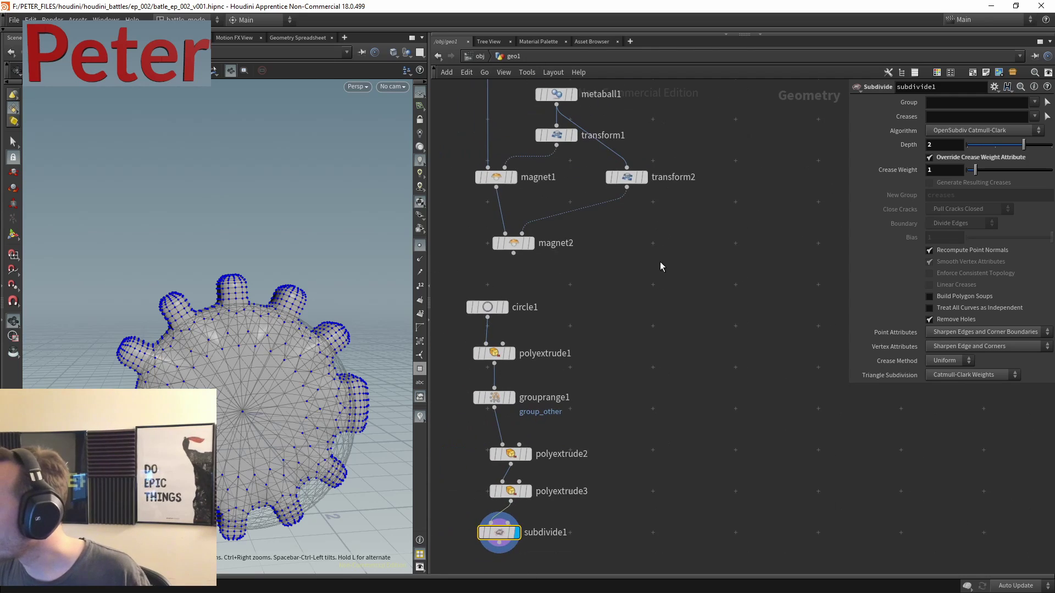
middle_drag(660, 262, 644, 341)
drag(536, 235, 714, 466)
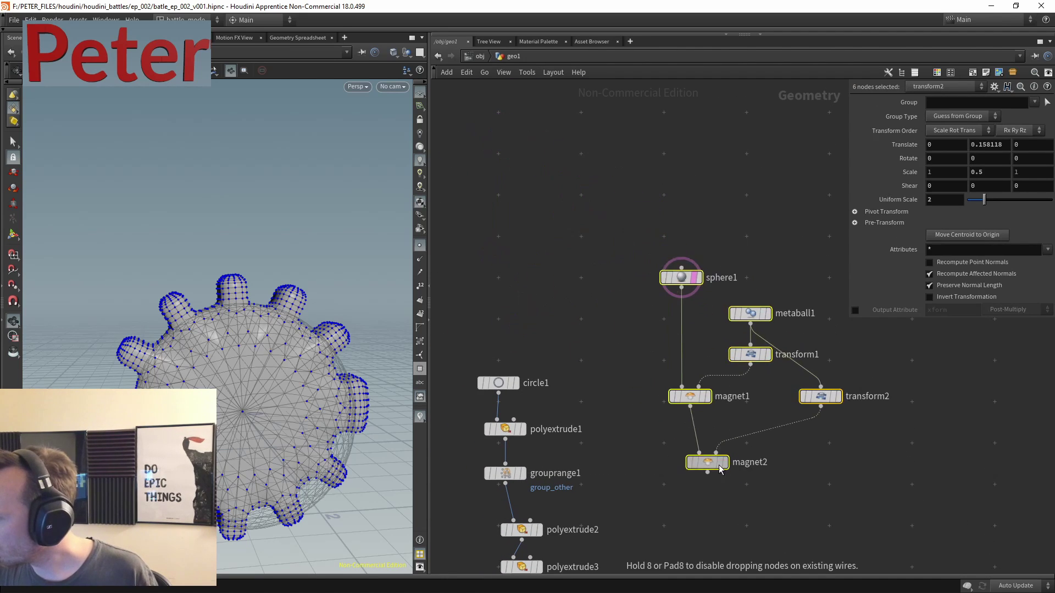
middle_drag(714, 467, 708, 167)
click(657, 289)
- Inspect the magnet-deformed sphere on its own, then redisplay and select subdivide1
click(644, 297)
drag(304, 313, 247, 308)
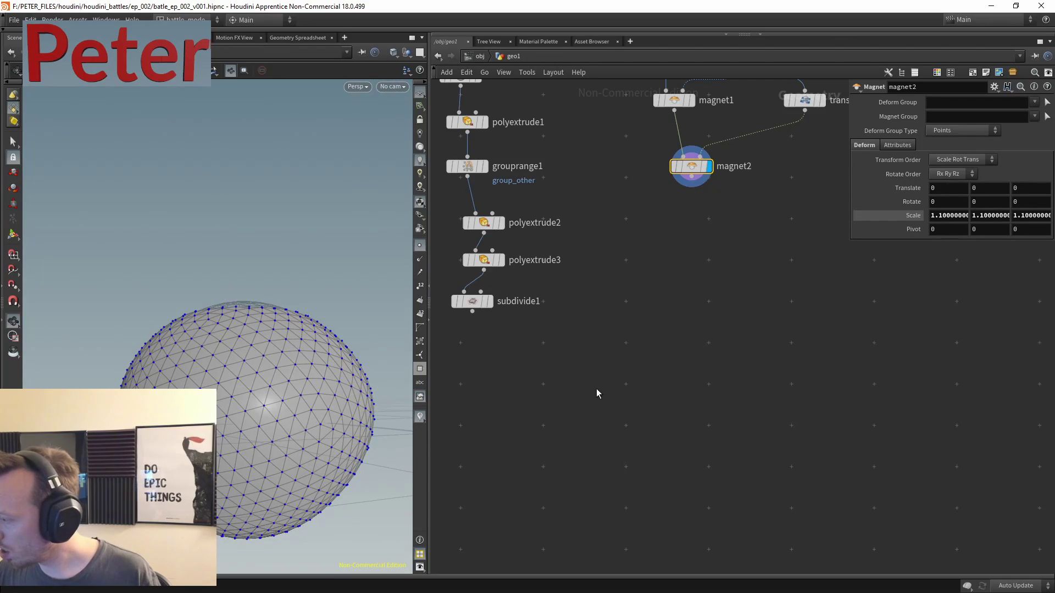
middle_drag(595, 388, 667, 382)
click(563, 298)
click(528, 299)
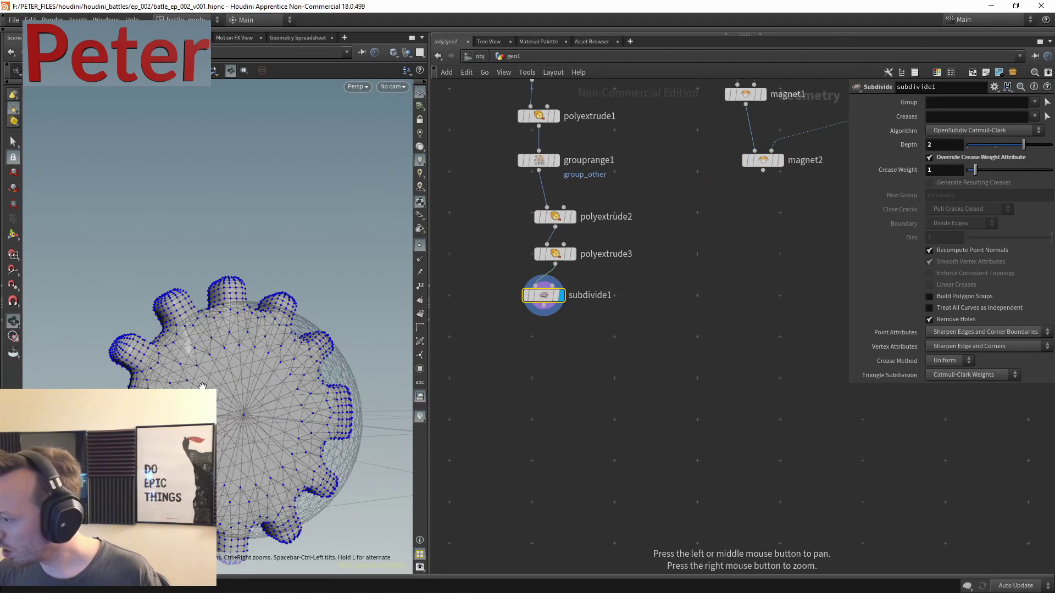
- Add a Copy to Points node below subdivide1
key(Tab)
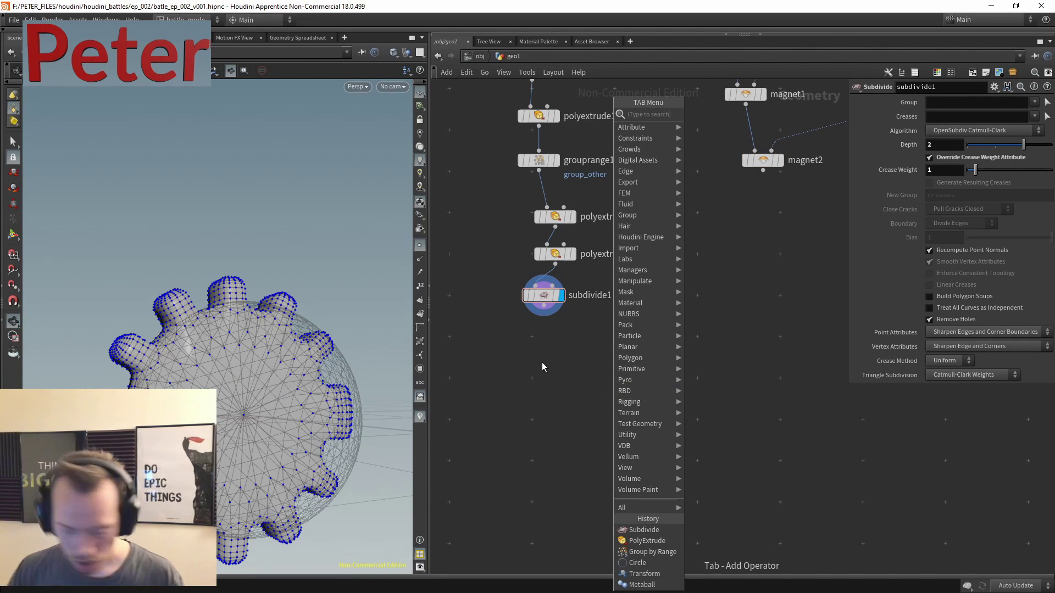
text(copy)
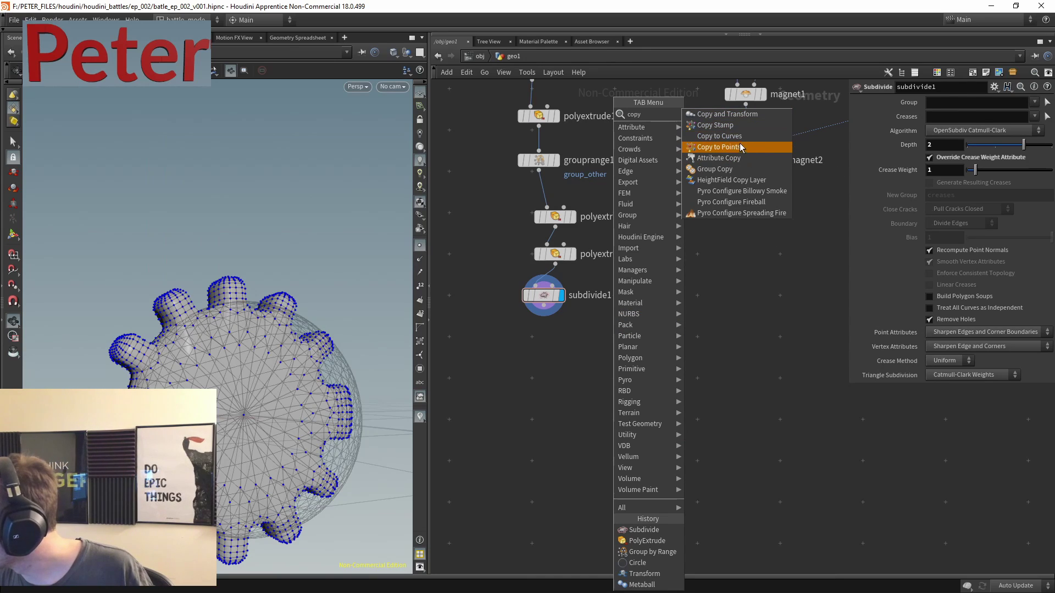
click(740, 147)
click(684, 327)
- Add a line with 5 points and wire it into copytopoints1 as the target points
key(Tab)
mouse_move(703, 272)
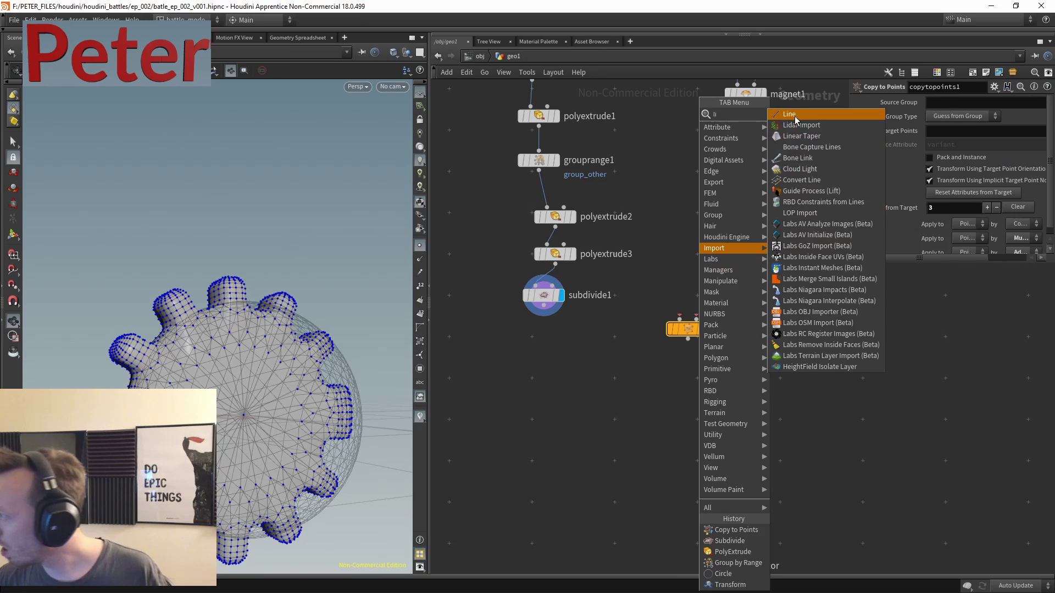
click(813, 118)
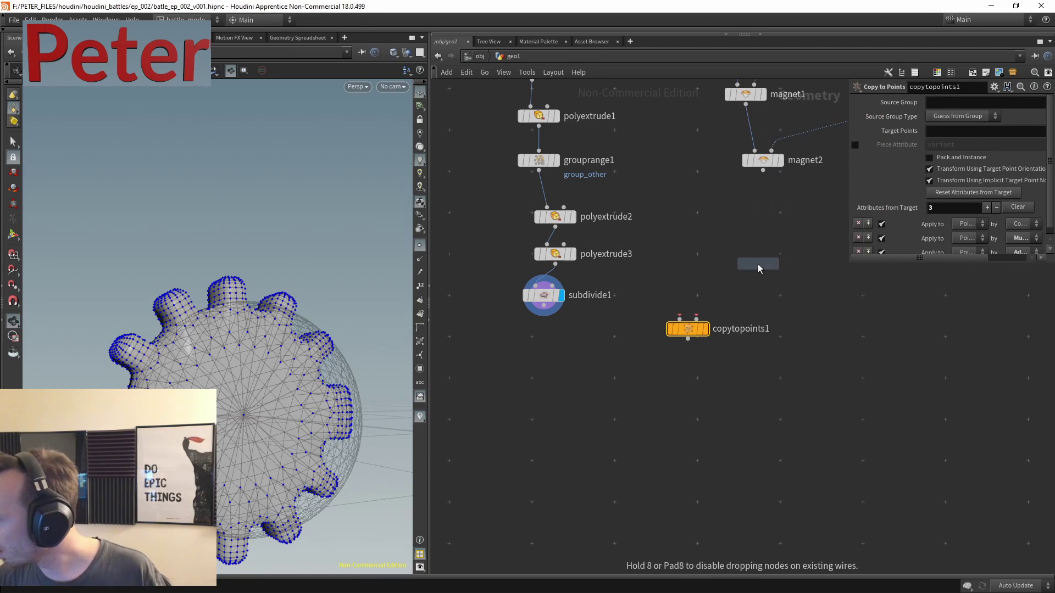
click(757, 263)
scroll(763, 317, up, 5)
click(780, 206)
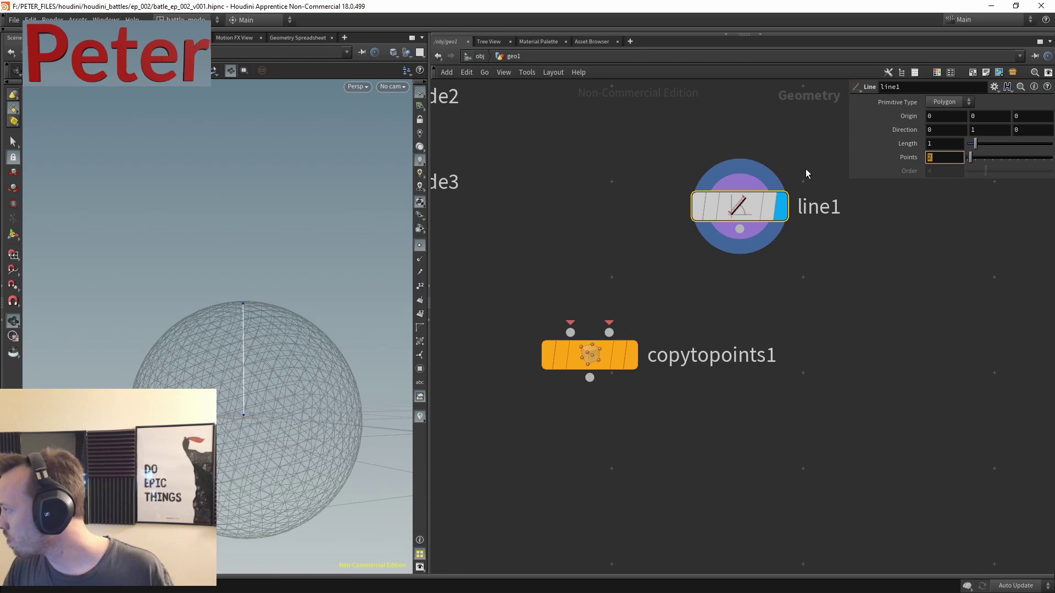
text(5)
key(Return)
click(740, 229)
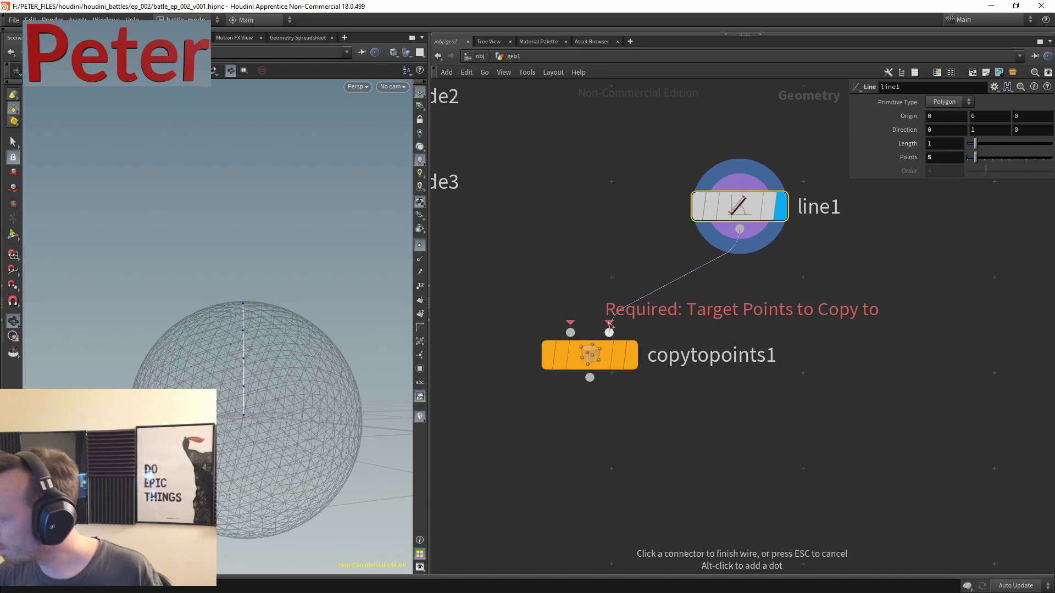
click(609, 332)
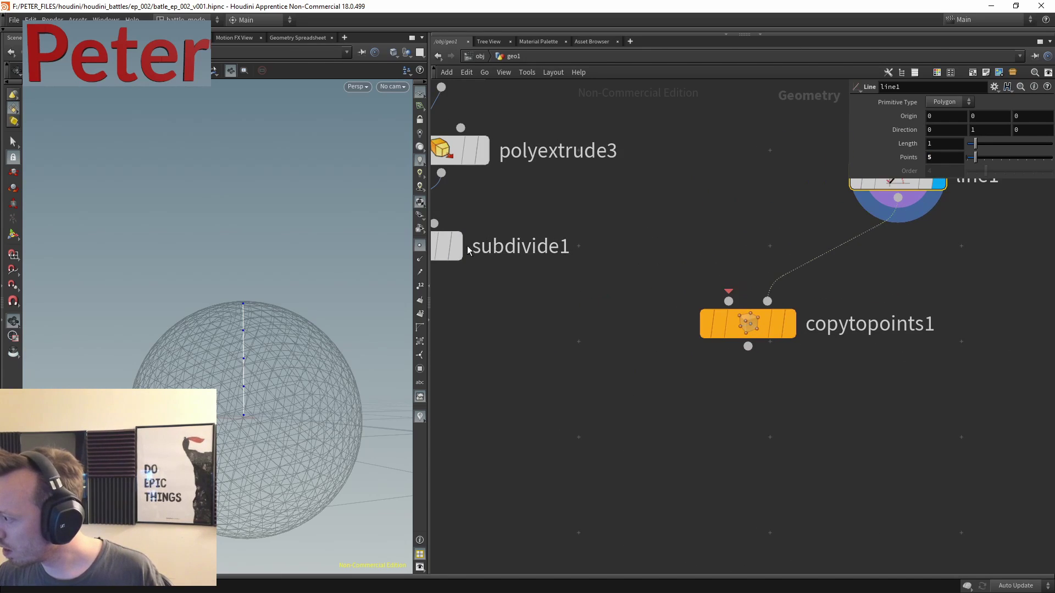
- Wire subdivide1 into copytopoints1's first input and display the stacked copied gears
click(458, 246)
mouse_move(231, 346)
mouse_down()
mouse_move(123, 382)
mouse_move(237, 357)
mouse_up()
scroll(617, 330, up, 4)
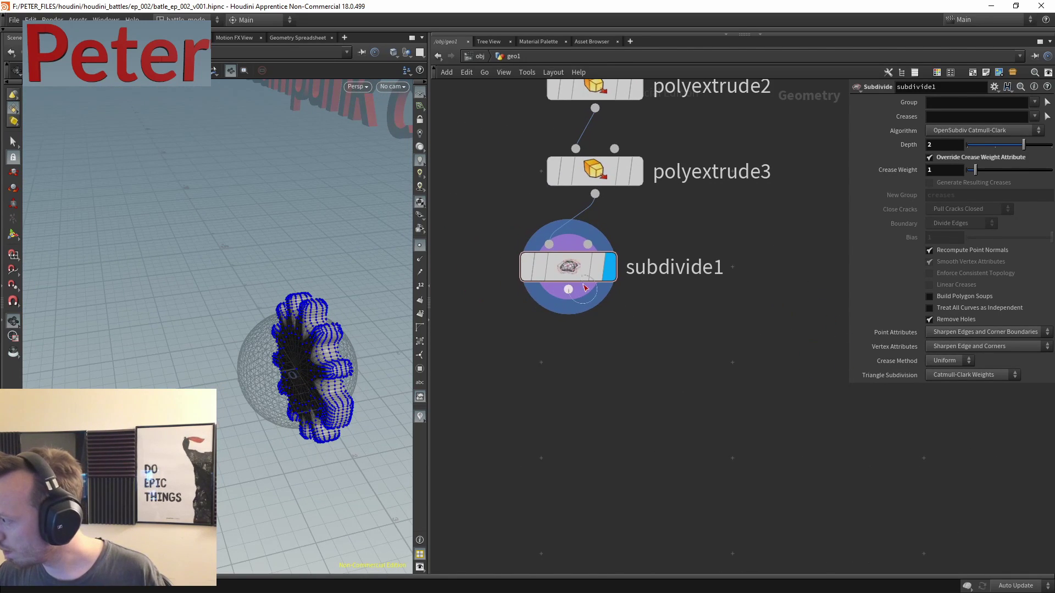
click(569, 289)
click(741, 262)
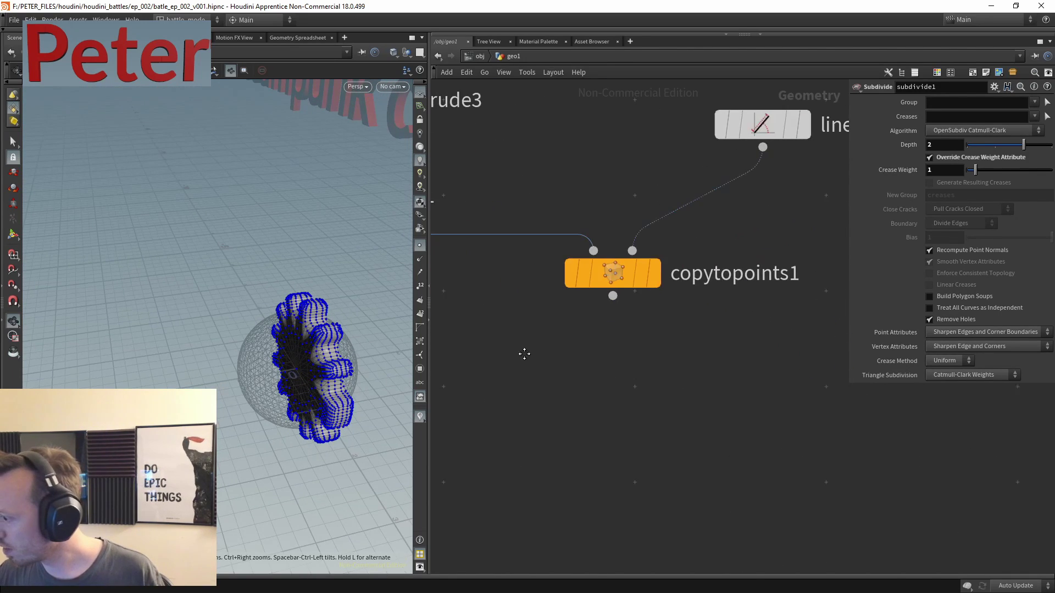
click(657, 272)
drag(611, 272, 549, 442)
middle_drag(568, 302, 704, 301)
middle_drag(625, 315, 760, 292)
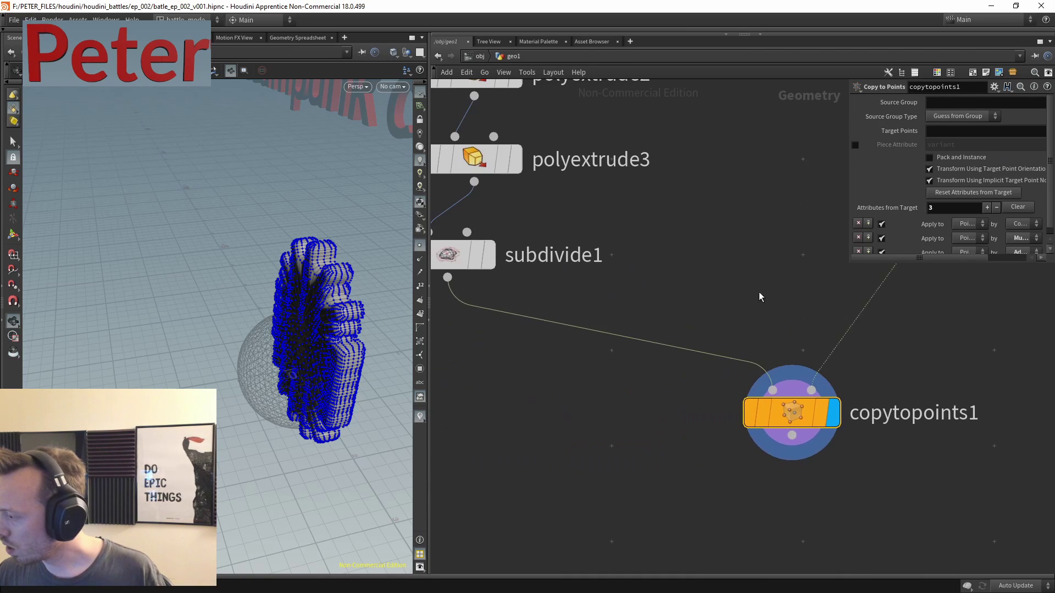
middle_drag(945, 296, 752, 284)
- Insert an Orientation Along Curve node between line1 and copytopoints1
key(Tab)
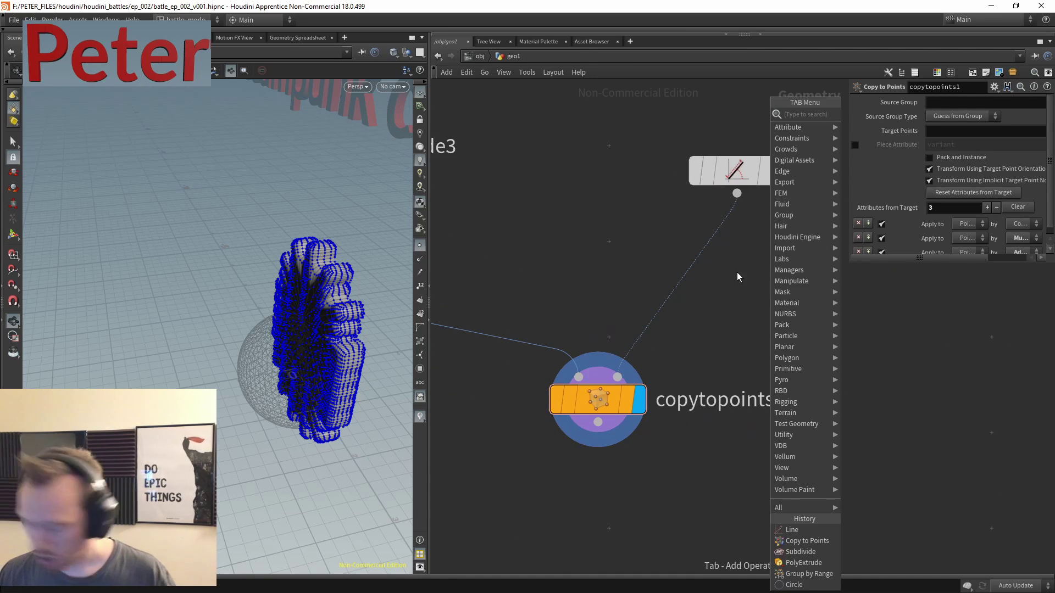
text(orie)
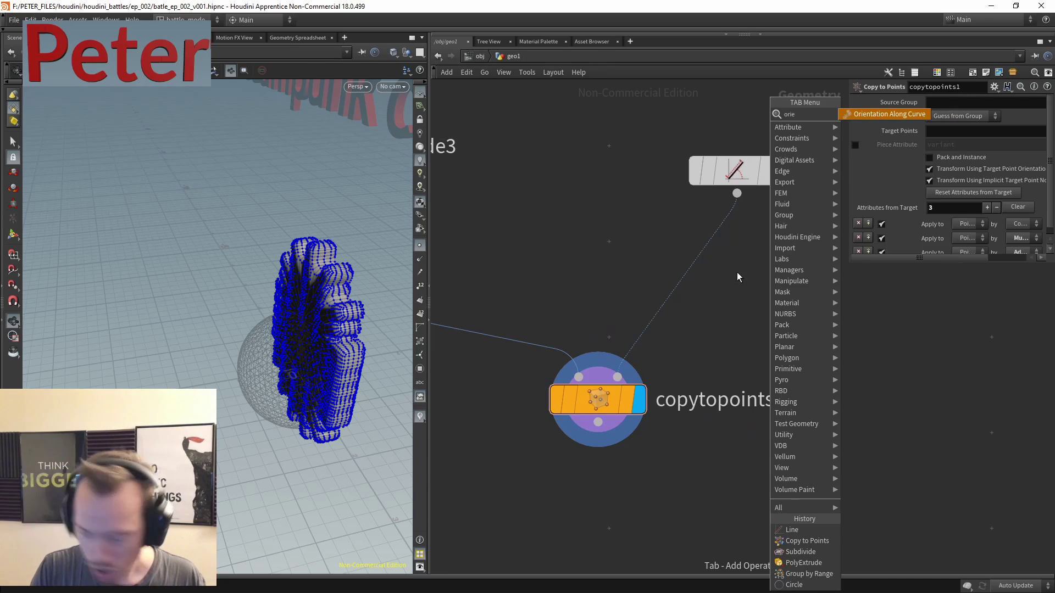
key(Return)
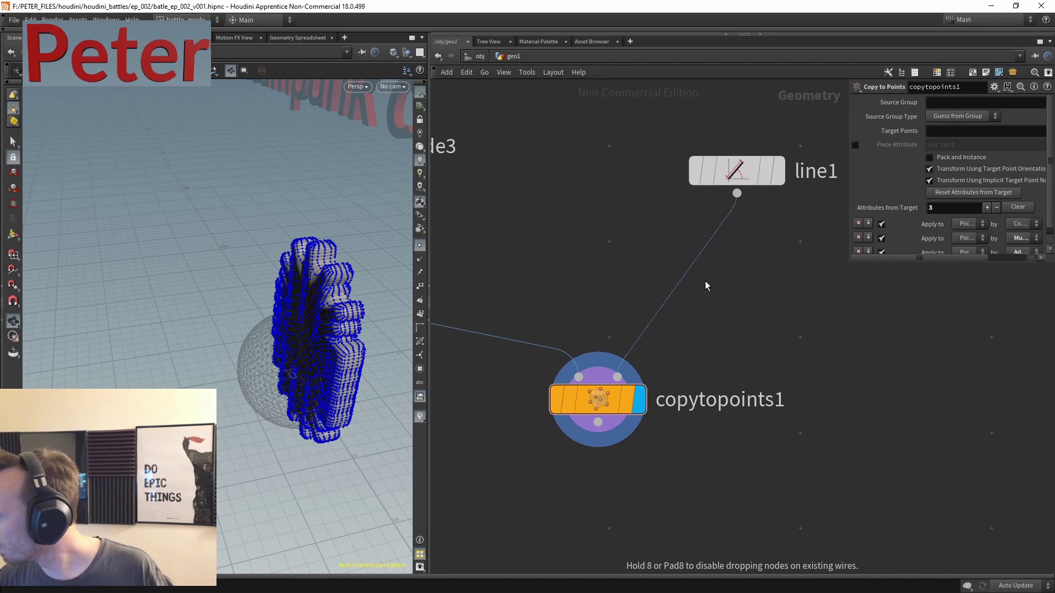
click(693, 272)
drag(690, 269, 715, 271)
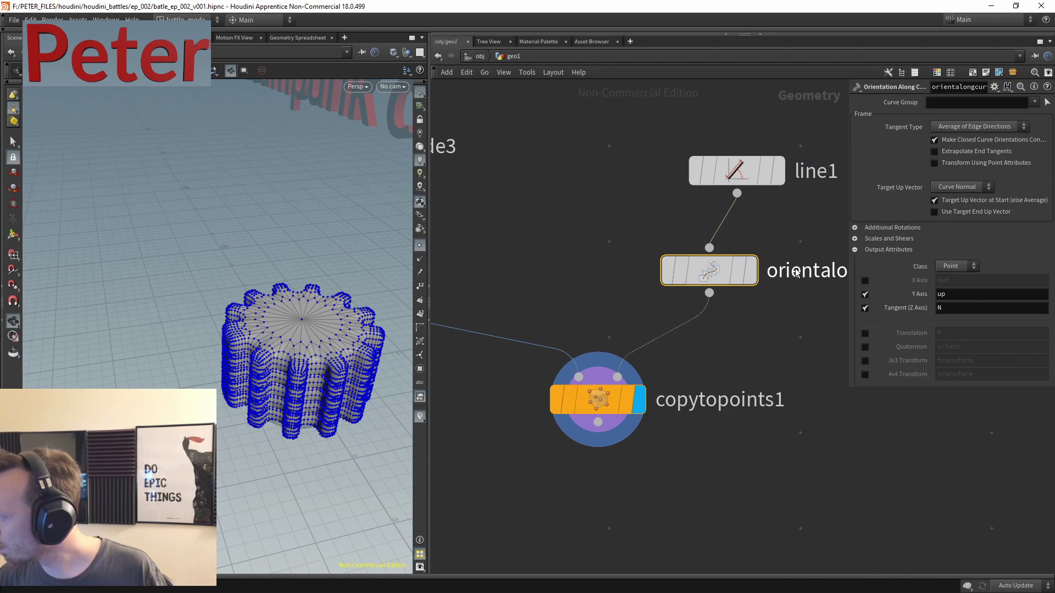
middle_drag(773, 341, 730, 288)
- Add a Resample node and move copytopoints1 further down
key(Tab)
mouse_move(732, 284)
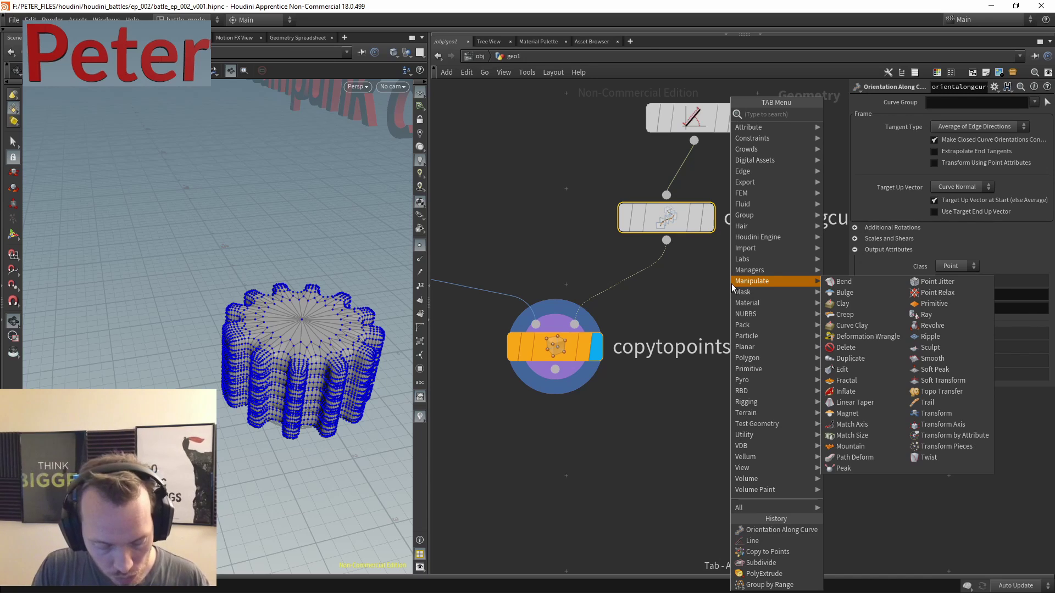
text(resam)
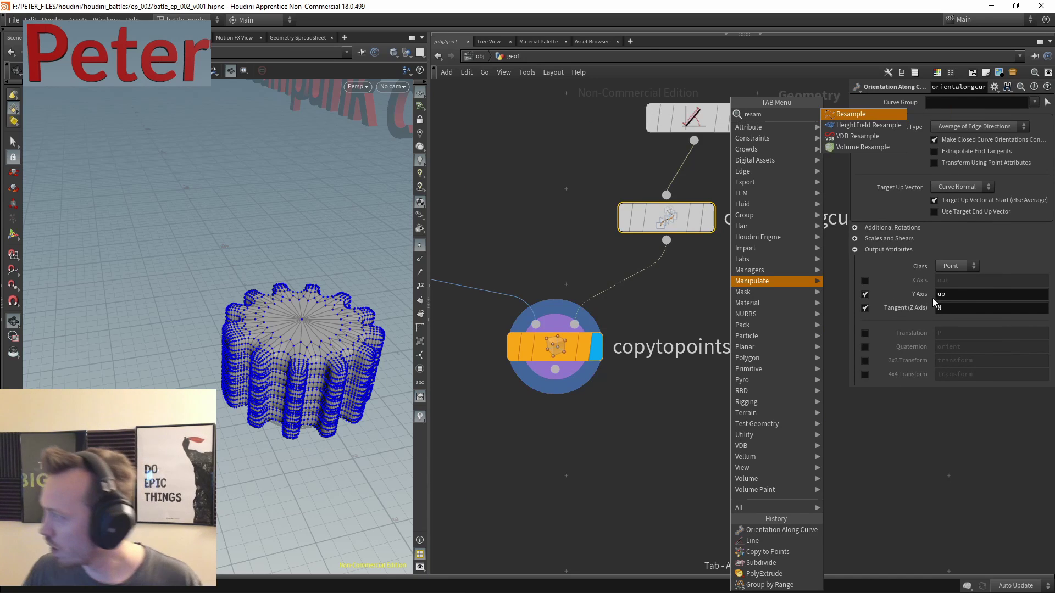
click(850, 114)
click(708, 322)
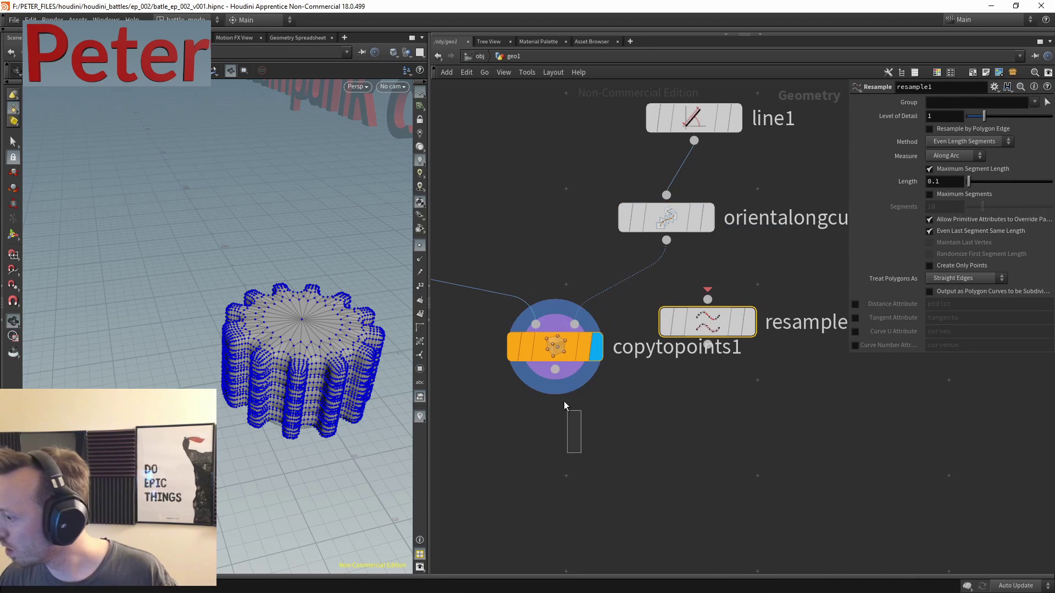
drag(555, 346, 542, 493)
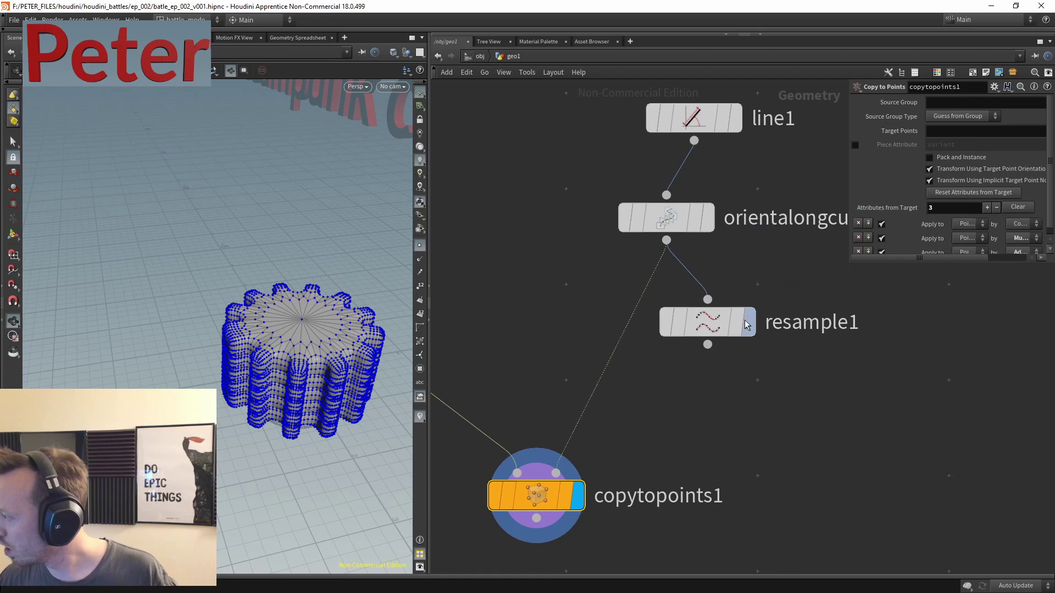
mouse_move(756, 324)
middle_drag(756, 324, 702, 413)
- Display the oriented line and move line1 up above the orientation node
click(636, 308)
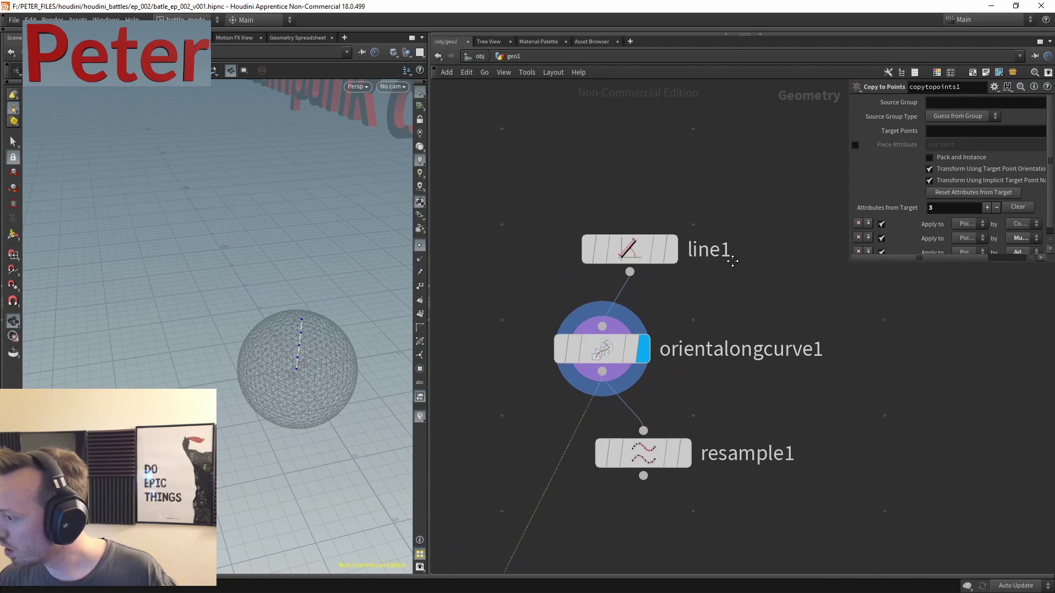
drag(291, 341, 331, 382)
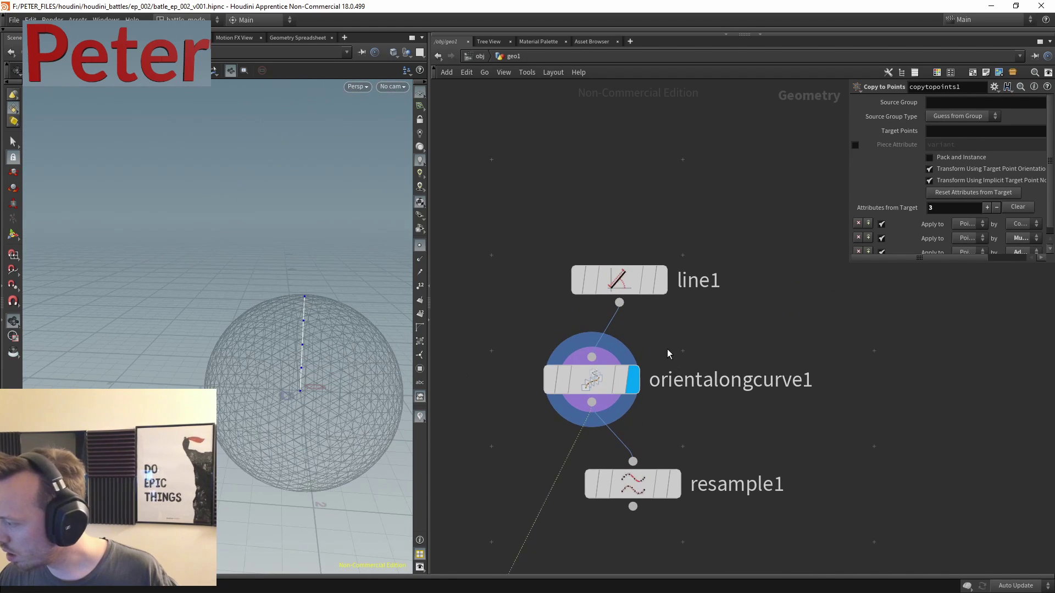
middle_drag(668, 353, 681, 292)
drag(656, 223, 627, 179)
- Add matchsize1 with line1 as first input and magnet2's sphere as size reference
key(Tab)
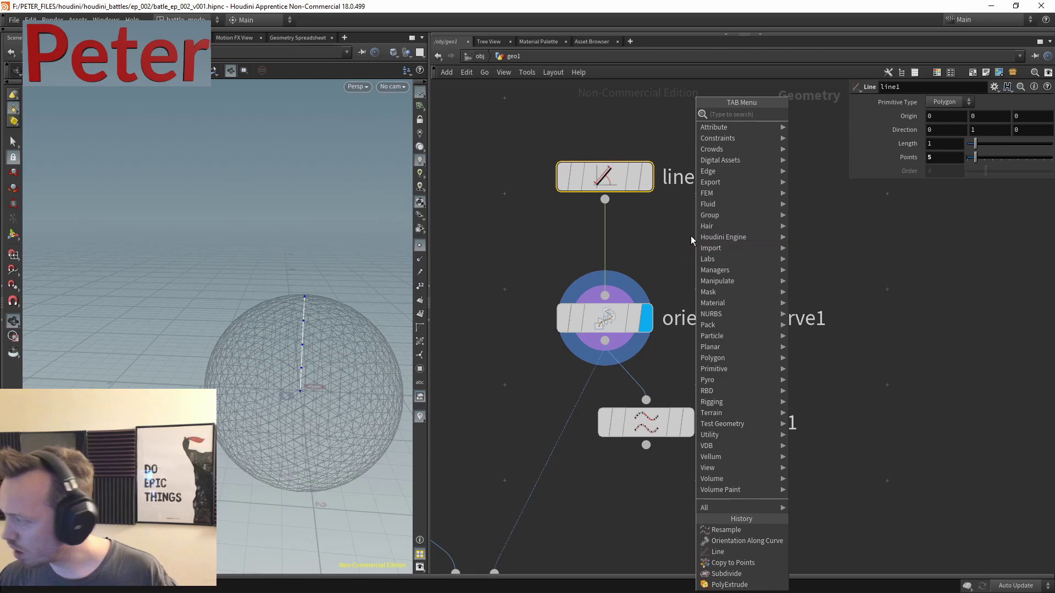
text(matchs)
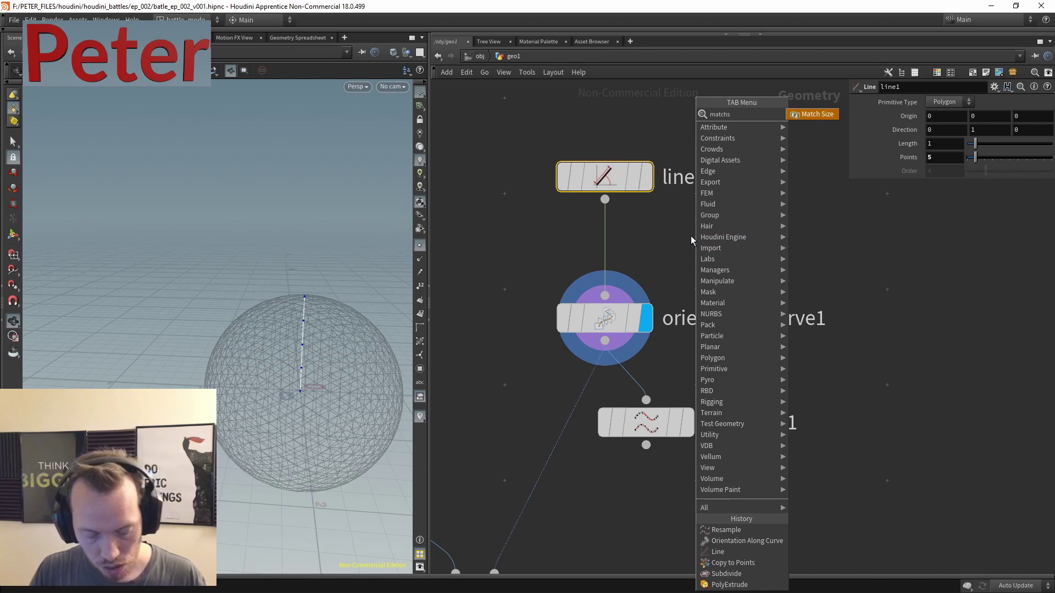
key(Return)
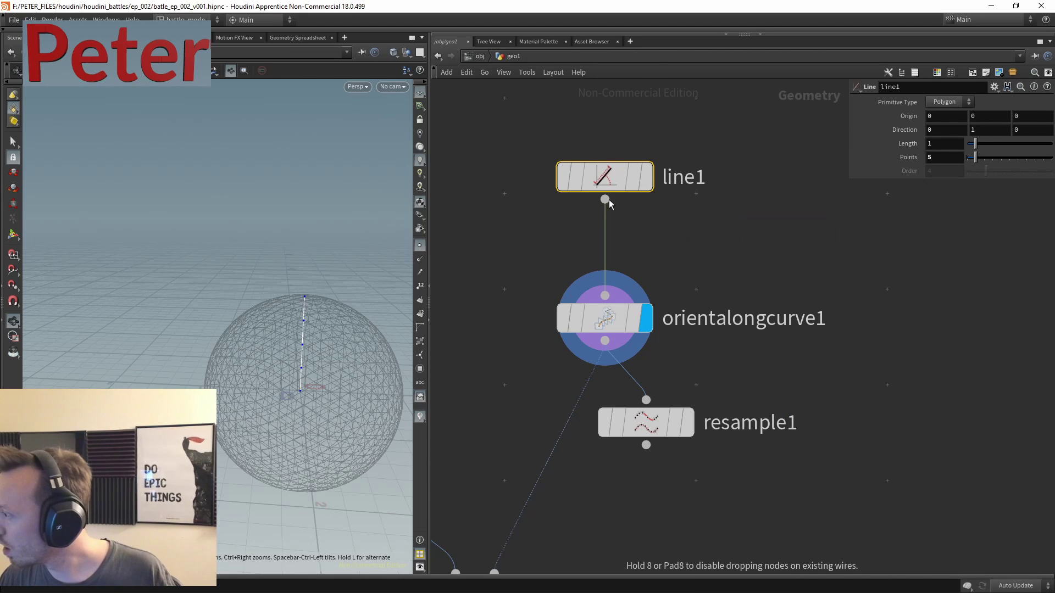
click(605, 200)
click(764, 208)
click(802, 208)
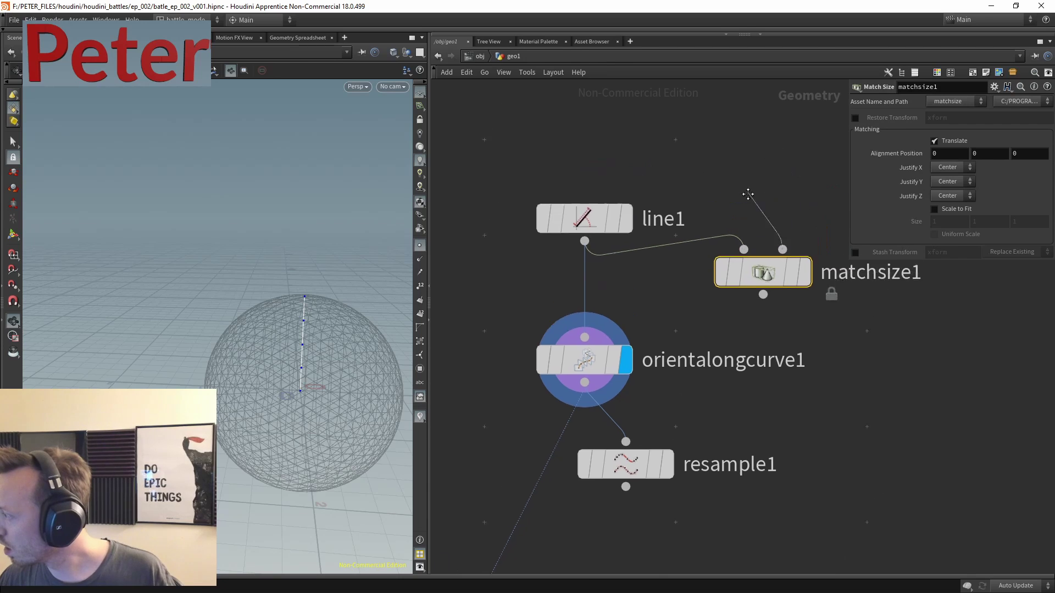
click(645, 193)
scroll(731, 274, down, 3)
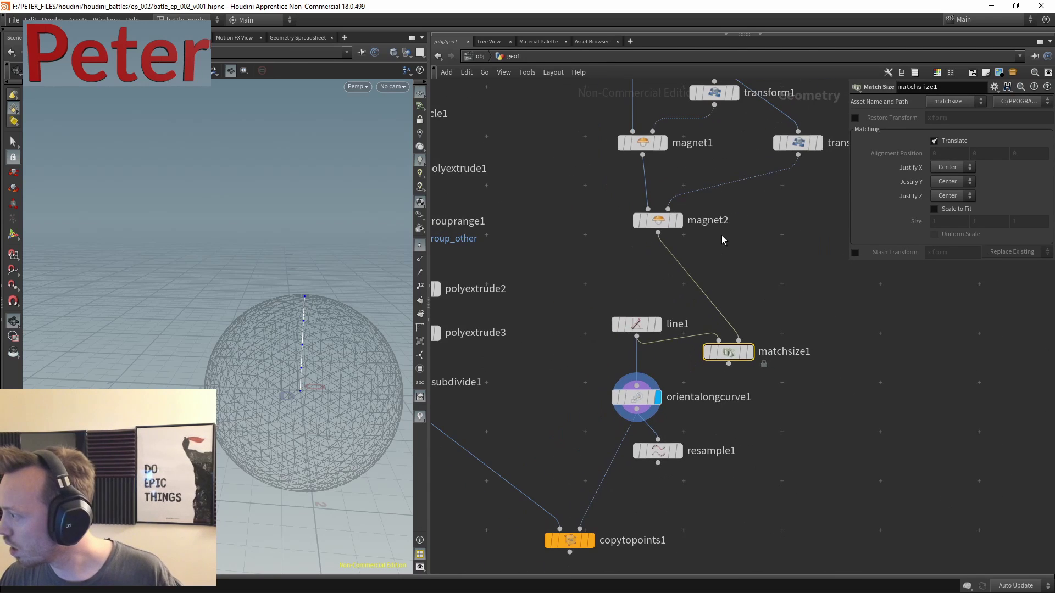
click(672, 221)
drag(680, 225, 799, 230)
middle_drag(751, 334, 718, 249)
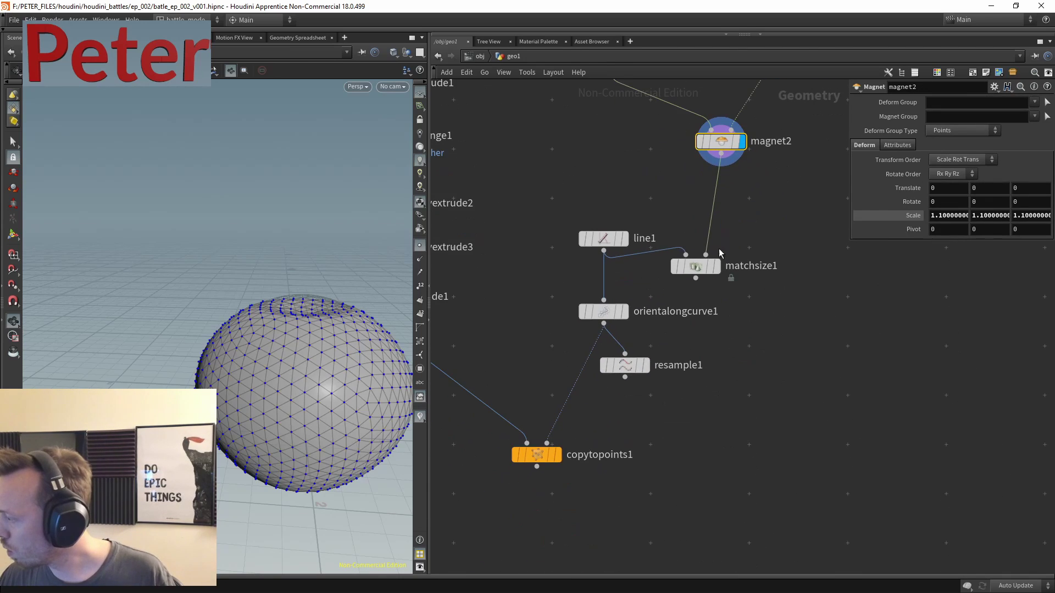
- Enable Scale to Fit on matchsize1, feed it into orientalongcurve1, and show the copied gears
click(717, 247)
click(700, 292)
middle_drag(699, 295, 697, 201)
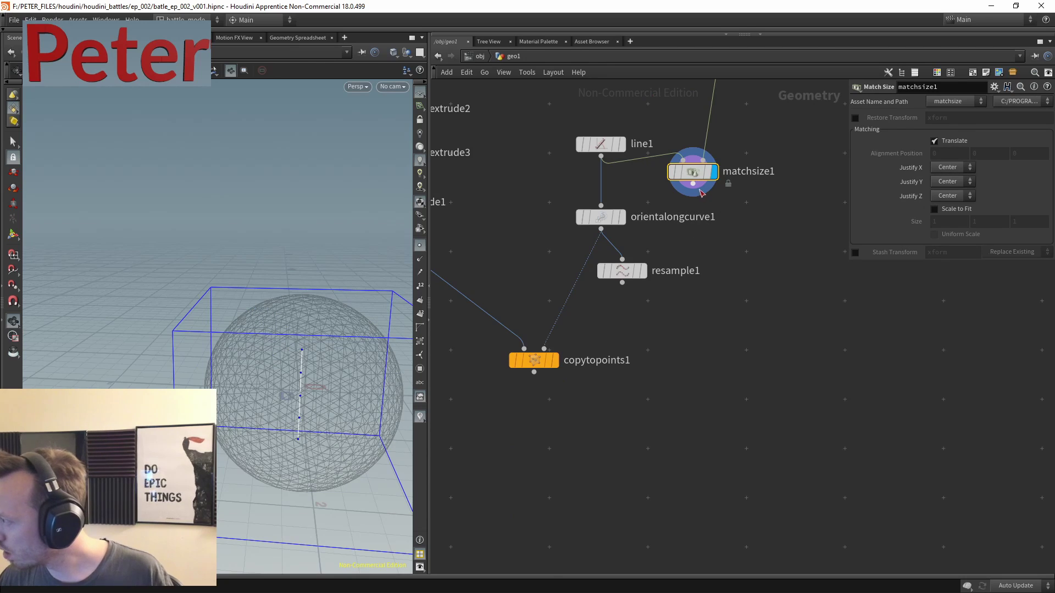
drag(770, 133, 679, 203)
click(958, 209)
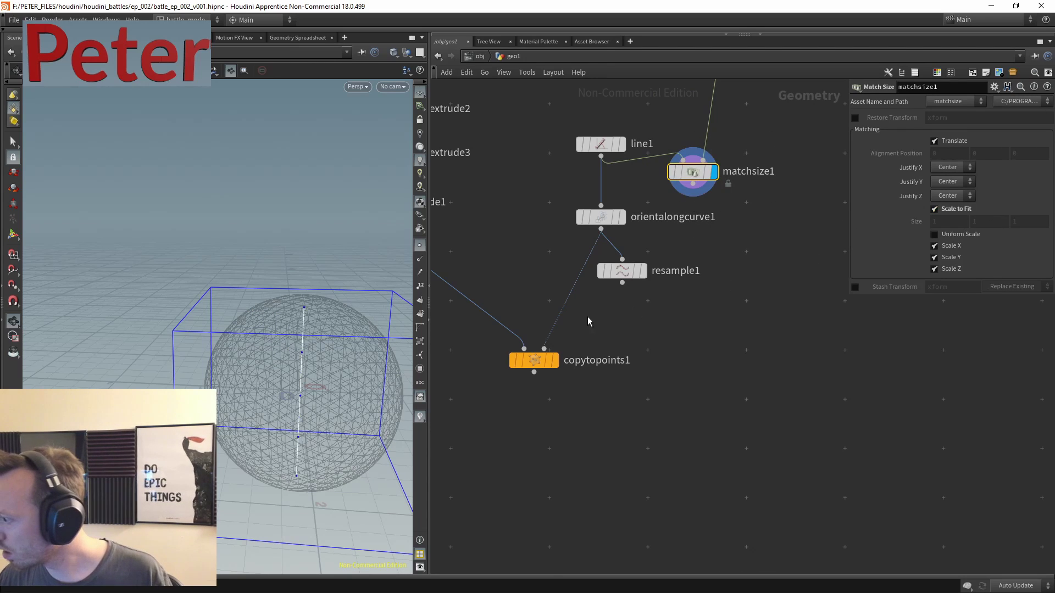
mouse_move(605, 205)
drag(602, 205, 689, 216)
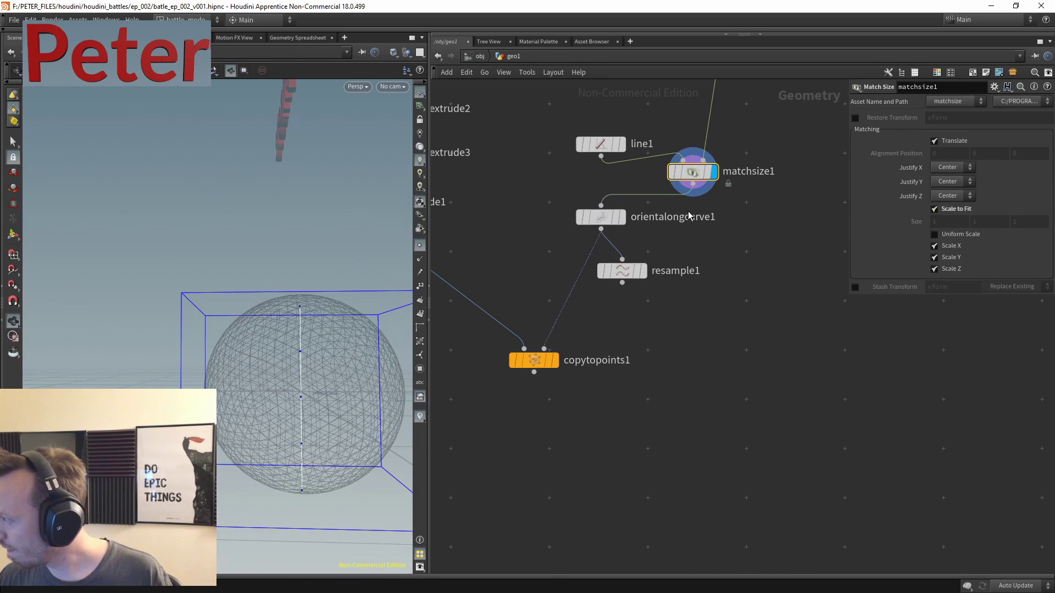
click(555, 360)
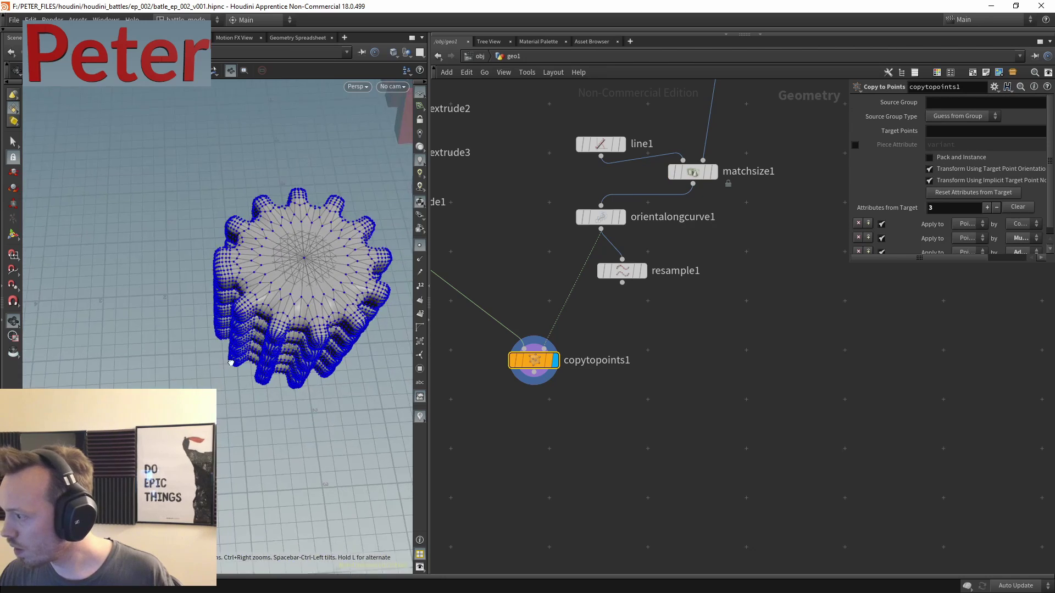
- Move the orientation and resample nodes lower and the extrude chain left and down
middle_drag(757, 272, 695, 343)
drag(593, 357, 511, 278)
drag(558, 344, 577, 400)
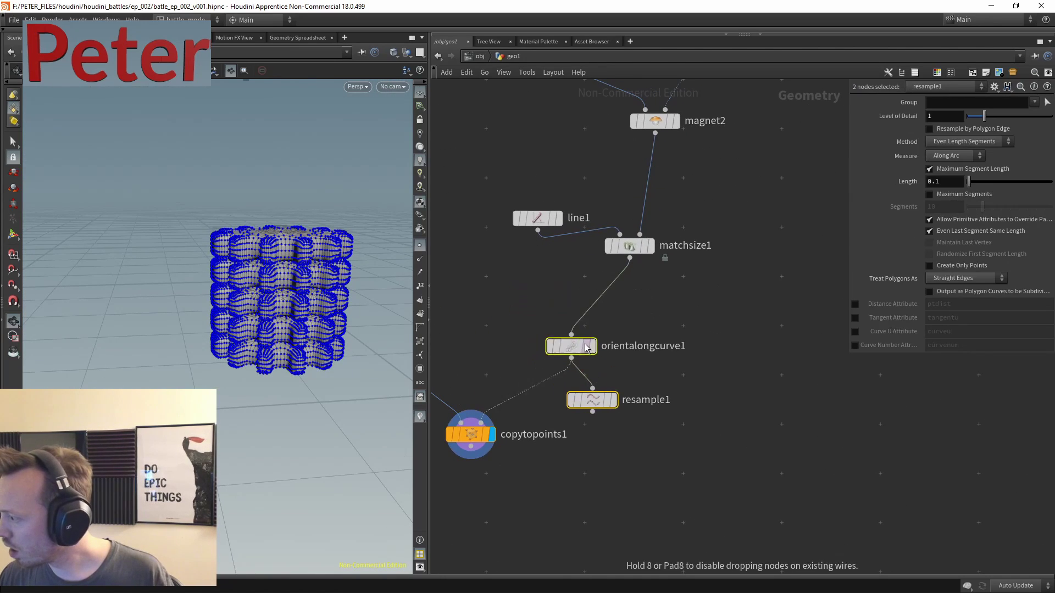
middle_drag(504, 315, 713, 353)
scroll(686, 343, down, 3)
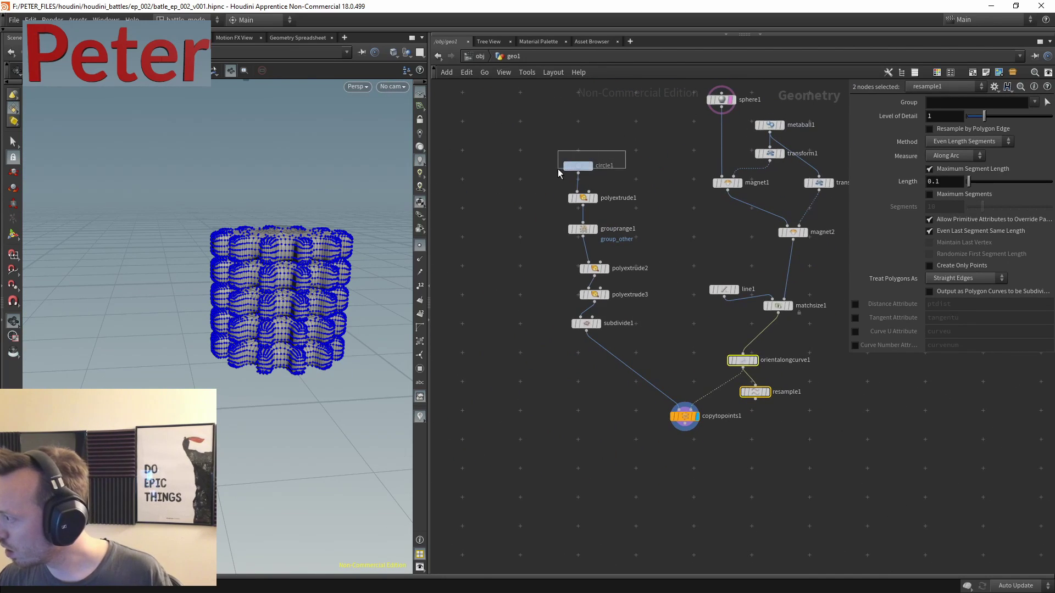
drag(558, 169, 557, 170)
drag(659, 187, 487, 381)
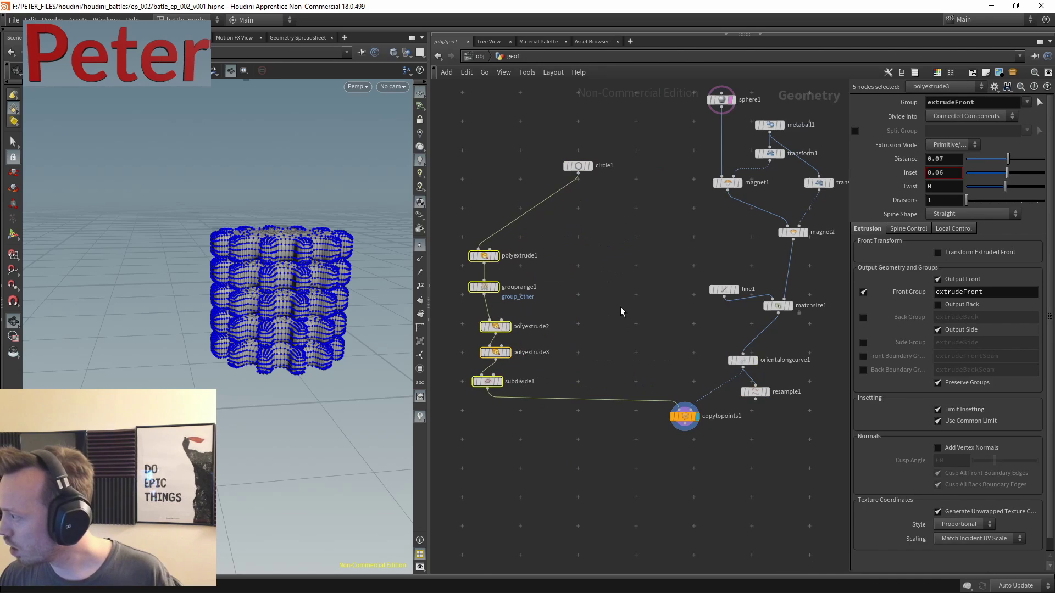
- Display the plain circle1 and orbit around the sphere
drag(647, 137, 559, 185)
scroll(599, 191, up, 5)
click(575, 125)
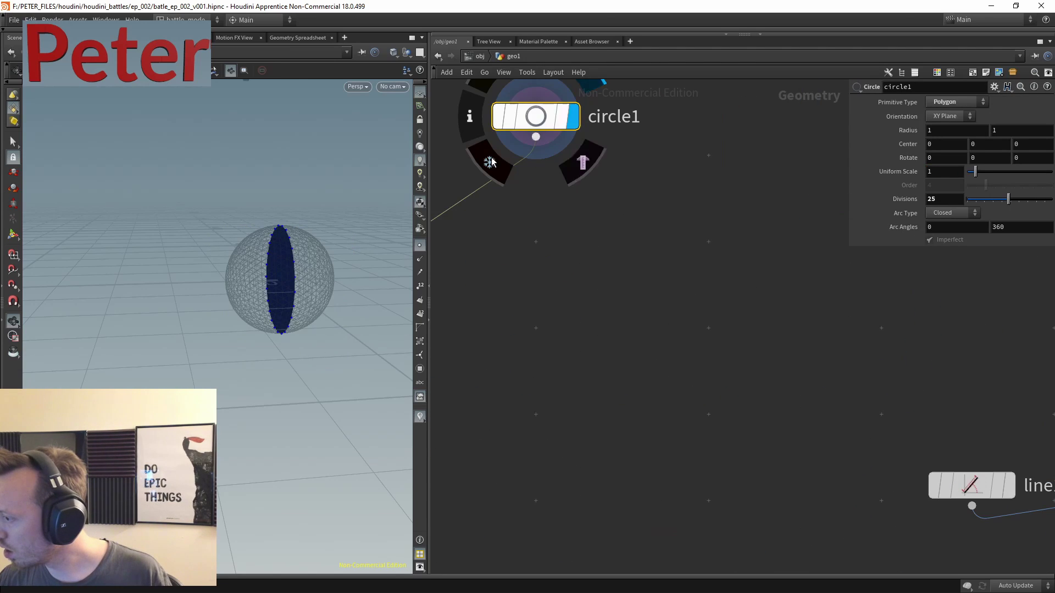
alt+drag(384, 252, 307, 258)
scroll(487, 274, down, 6)
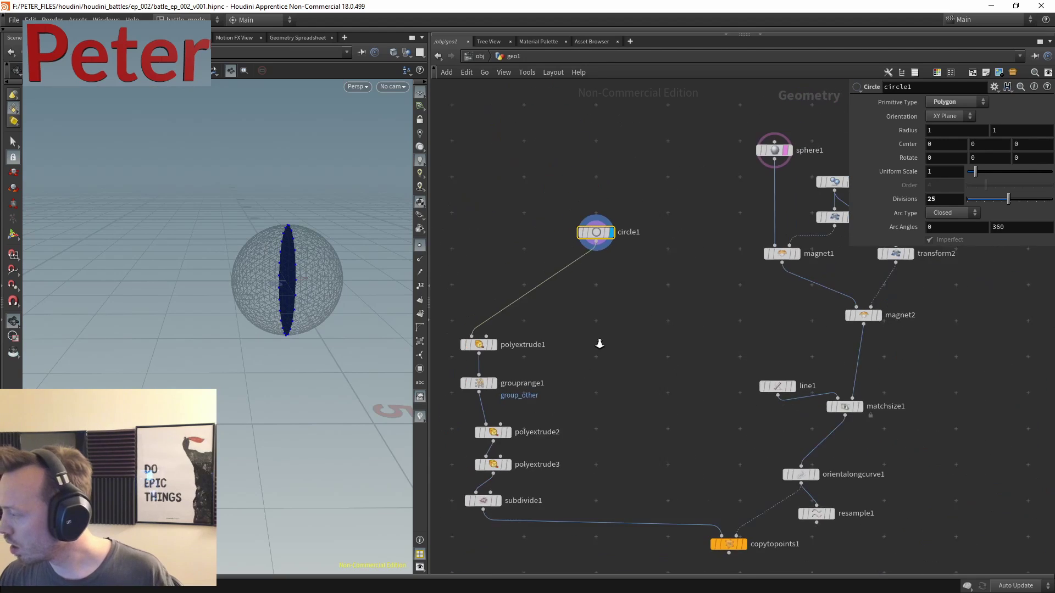
scroll(621, 272, up, 3)
- Wire circle1 into copytopoints1 in place of subdivide1 to copy flat circles along the line
click(570, 150)
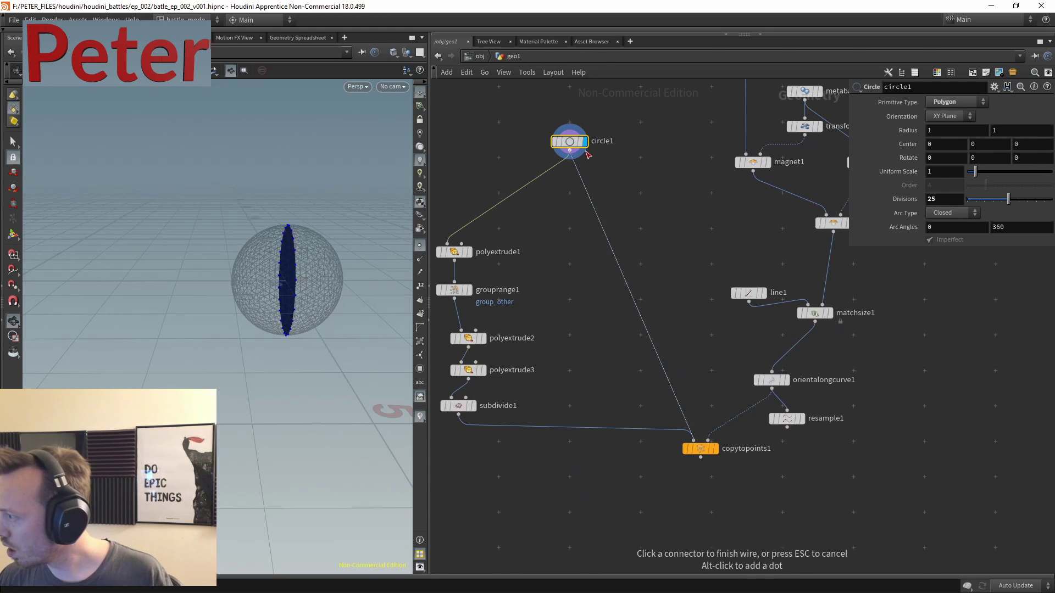
click(691, 434)
click(714, 448)
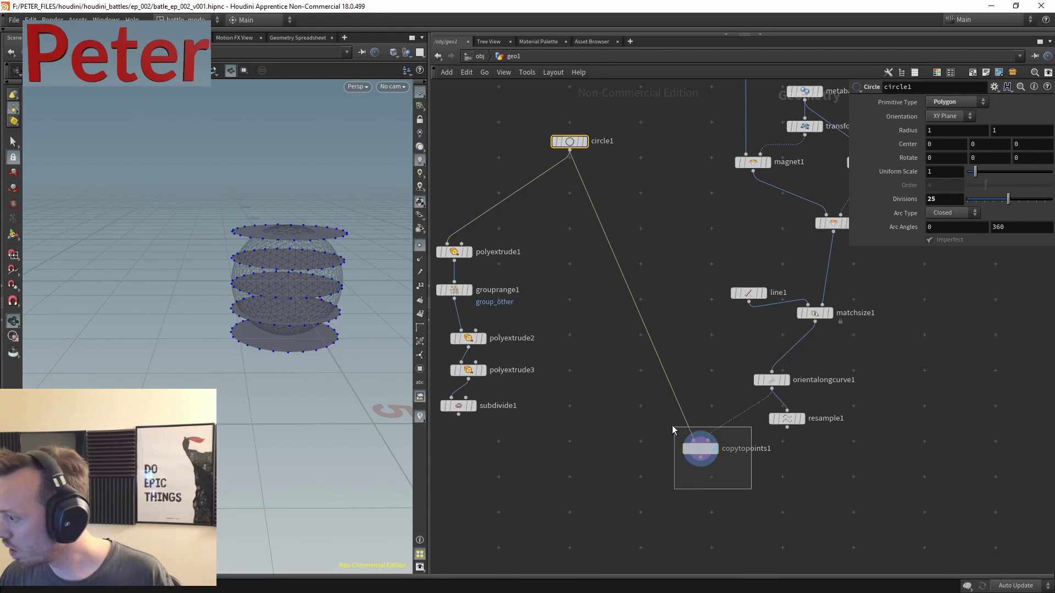
click(702, 448)
middle_drag(855, 386, 708, 409)
scroll(741, 343, up, 3)
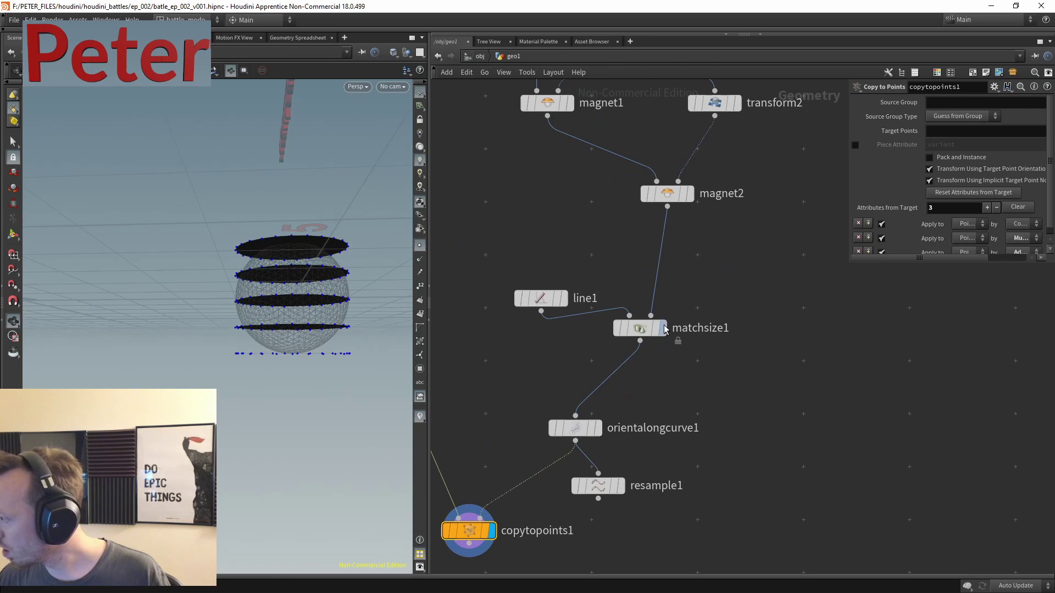
click(663, 328)
- Add a Ray node ray1 below matchsize1, wire magnet2 into its collision input, and display it
key(Tab)
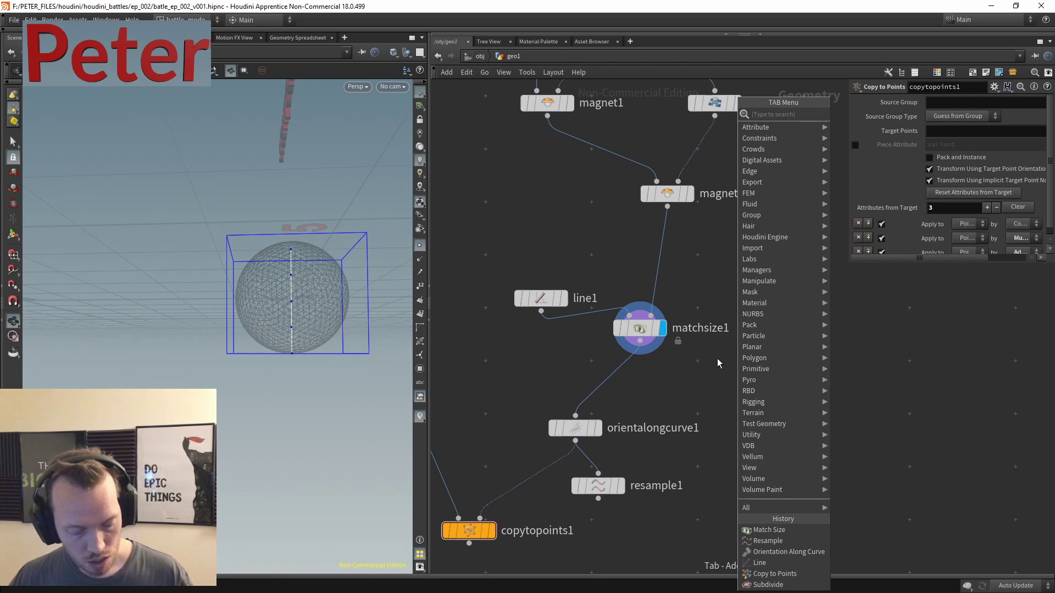
key(Escape)
key(Tab)
text(ray)
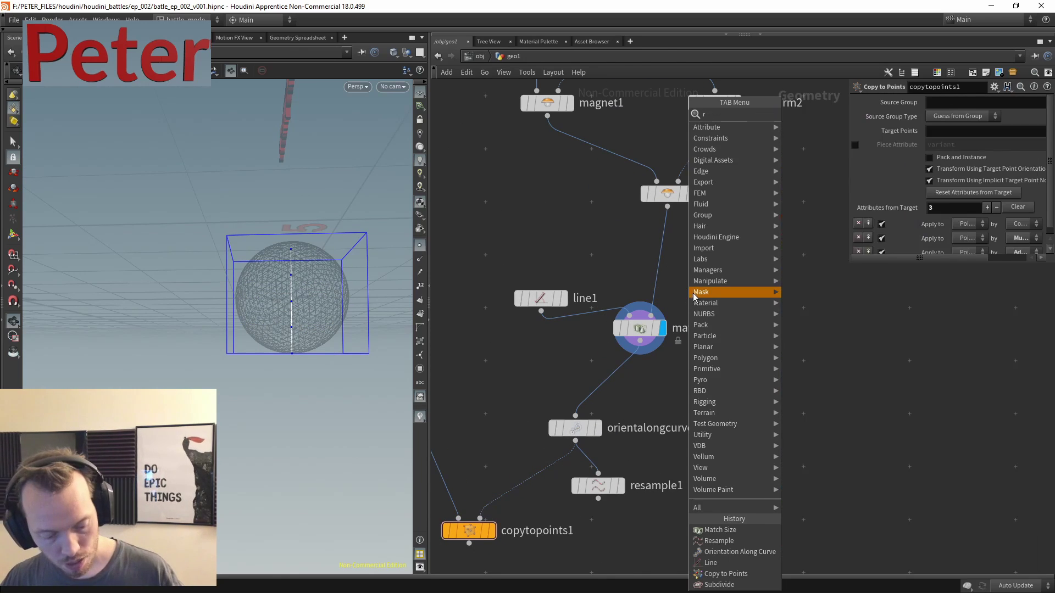
click(800, 114)
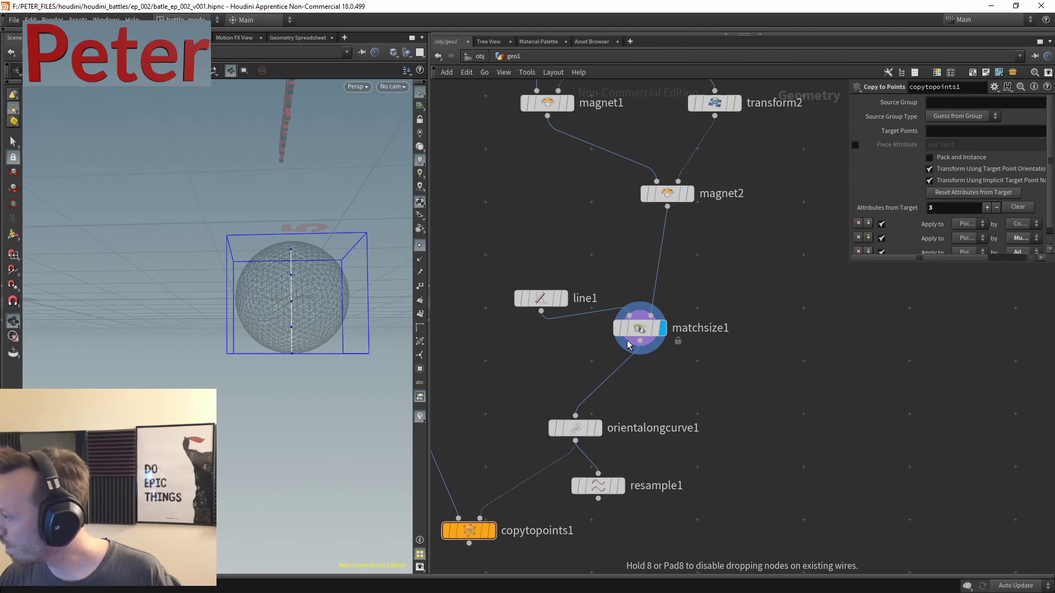
click(731, 394)
click(726, 388)
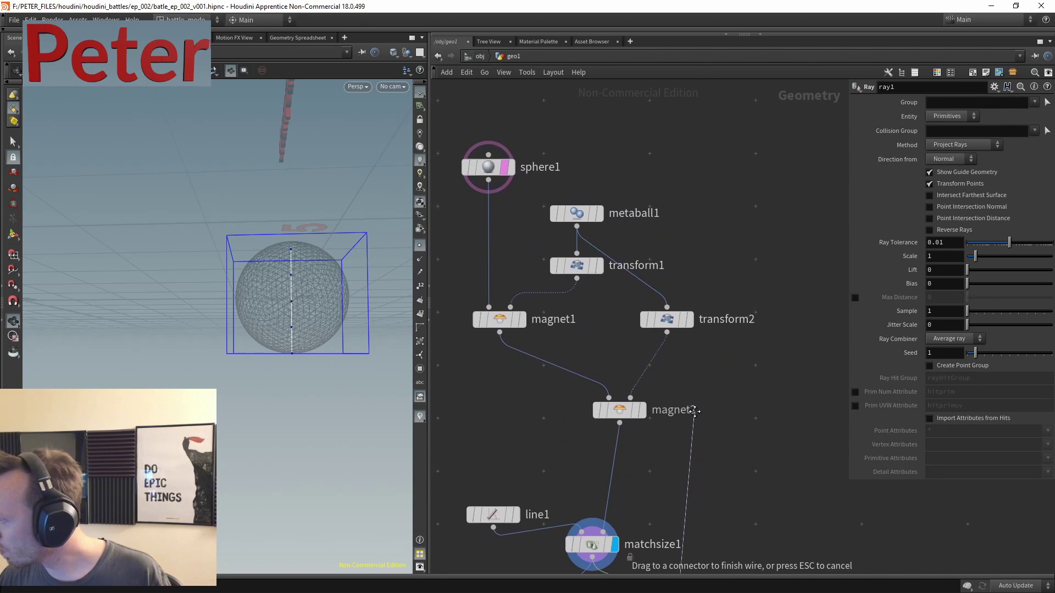
click(687, 301)
scroll(670, 384, up, 3)
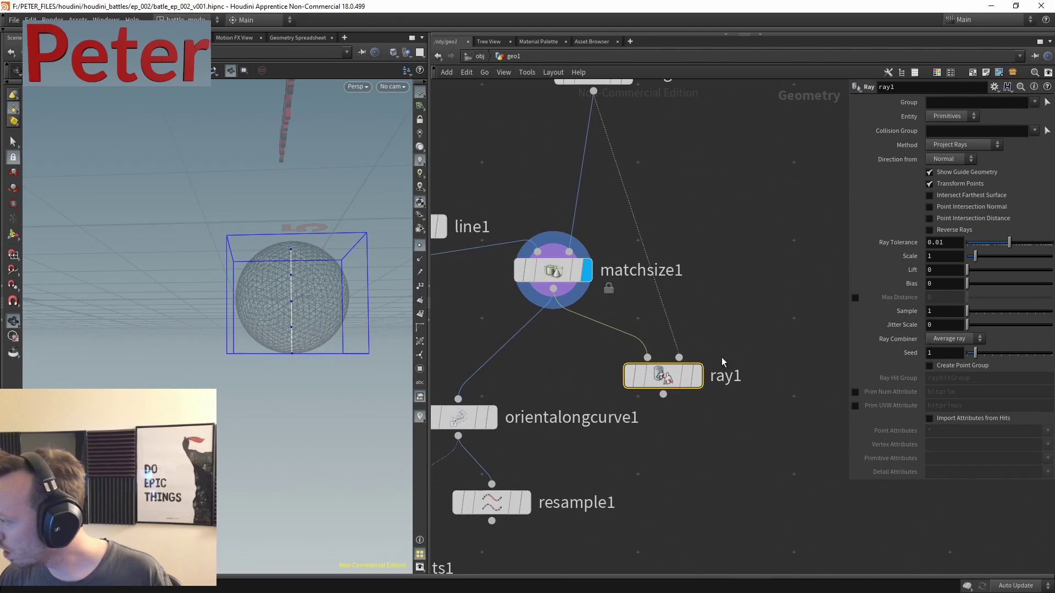
click(697, 376)
- Turn off Transform Points on ray1 so the line points keep their positions
drag(247, 296, 225, 270)
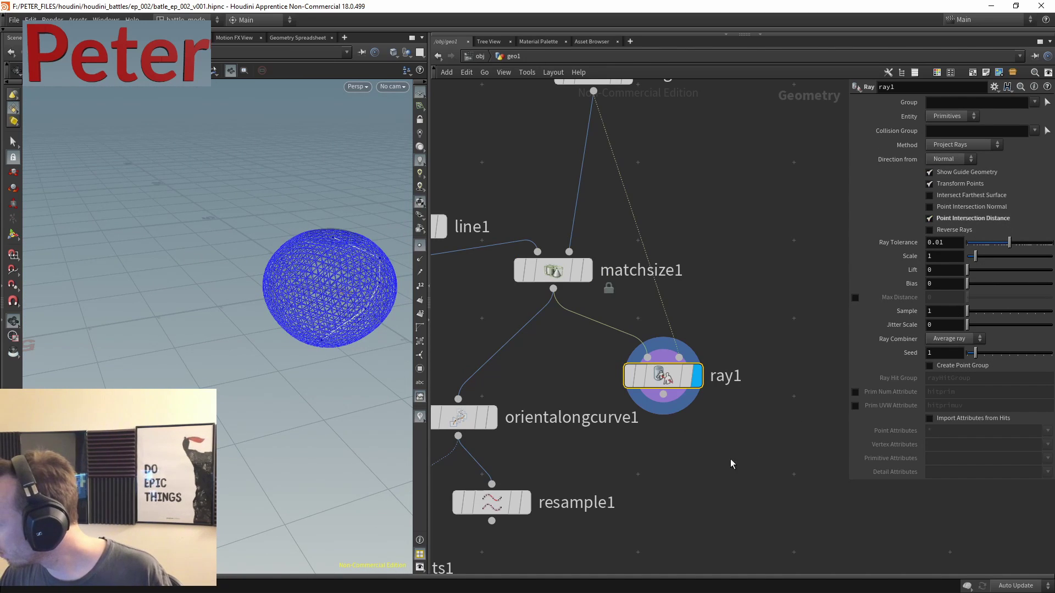
middle_drag(730, 459, 737, 380)
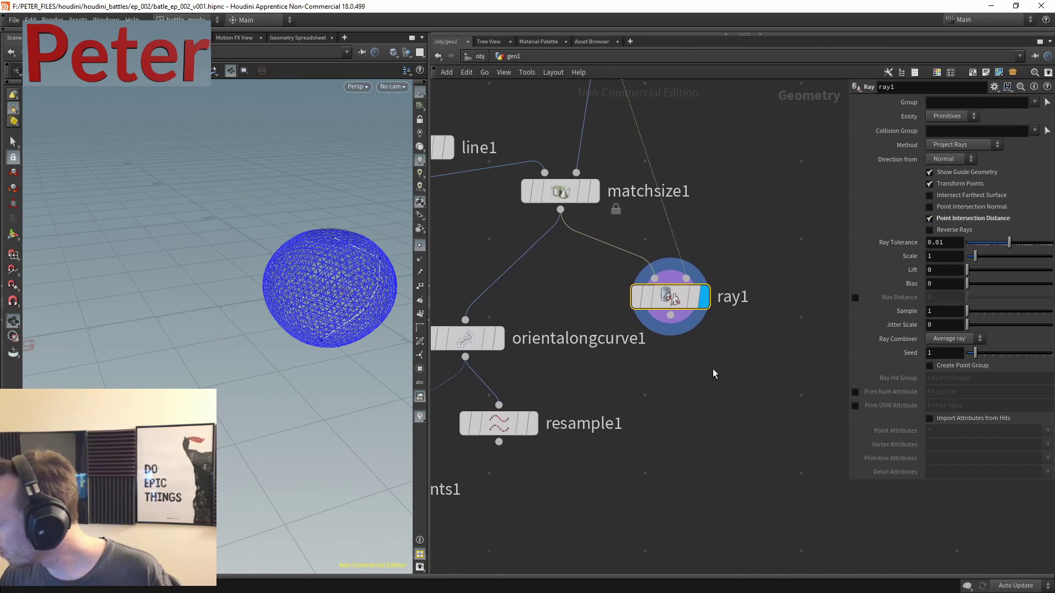
click(963, 185)
middle_drag(637, 406, 689, 379)
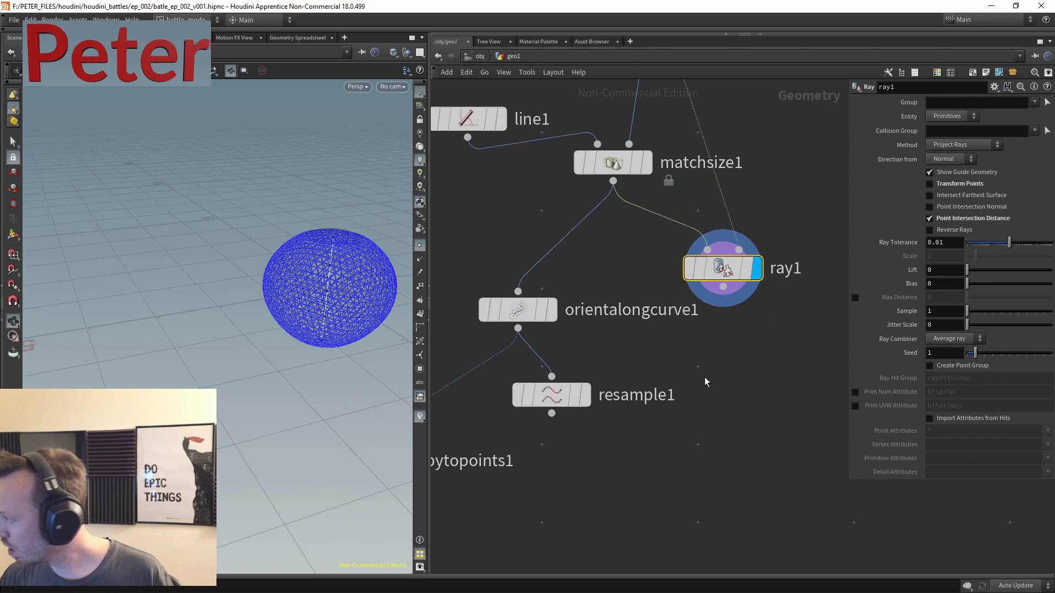
- Add an Attribute Wrangle below ray1 using the awr search
key(Tab)
text(awr)
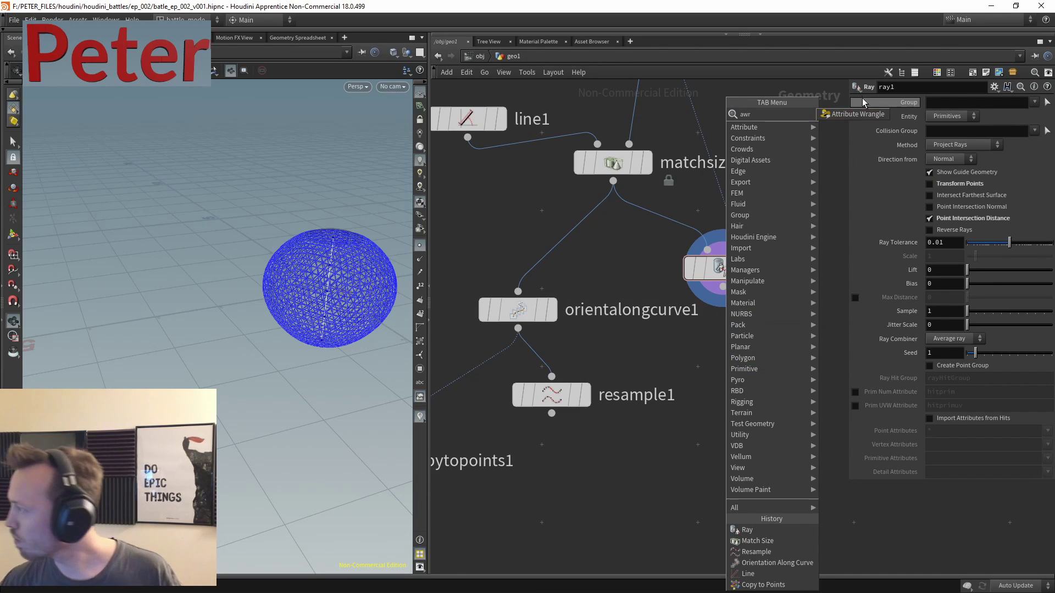
click(858, 113)
click(733, 299)
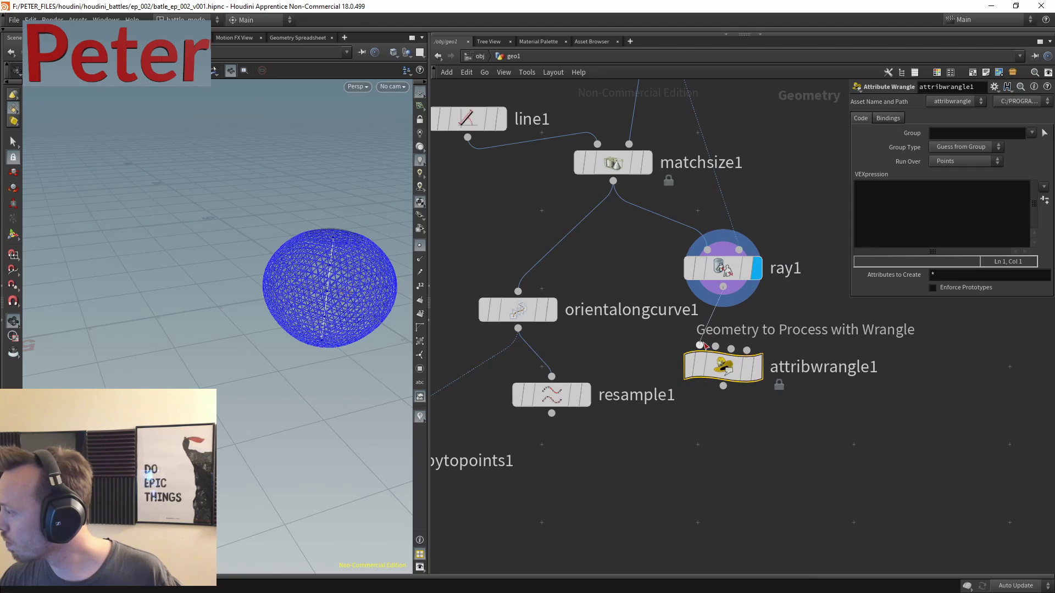
- Check ray1's dist attribute, then start the wrangle code with a v@scale attribute
middle_click(728, 269)
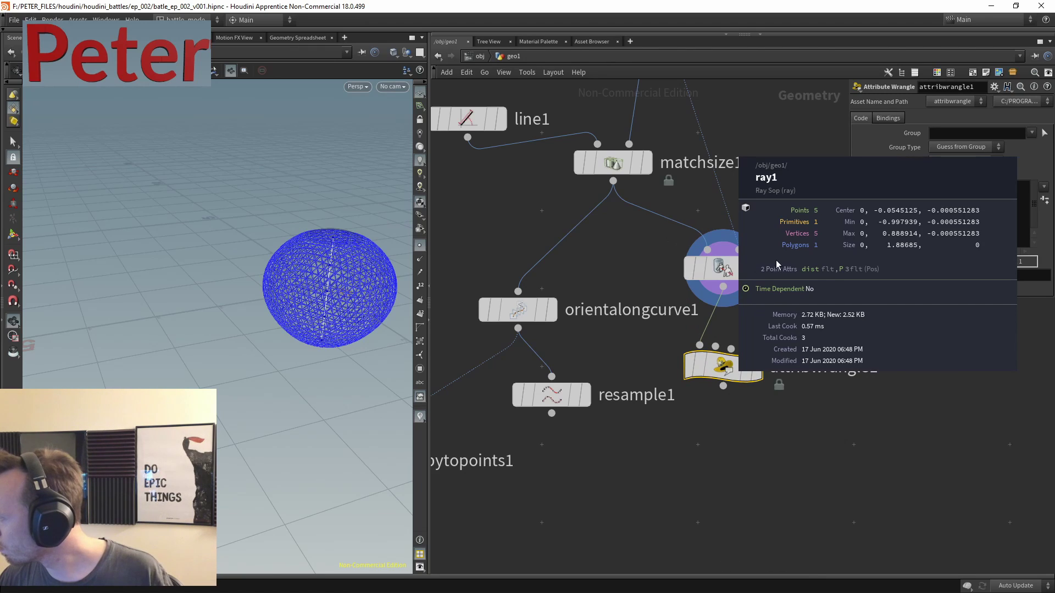
click(902, 221)
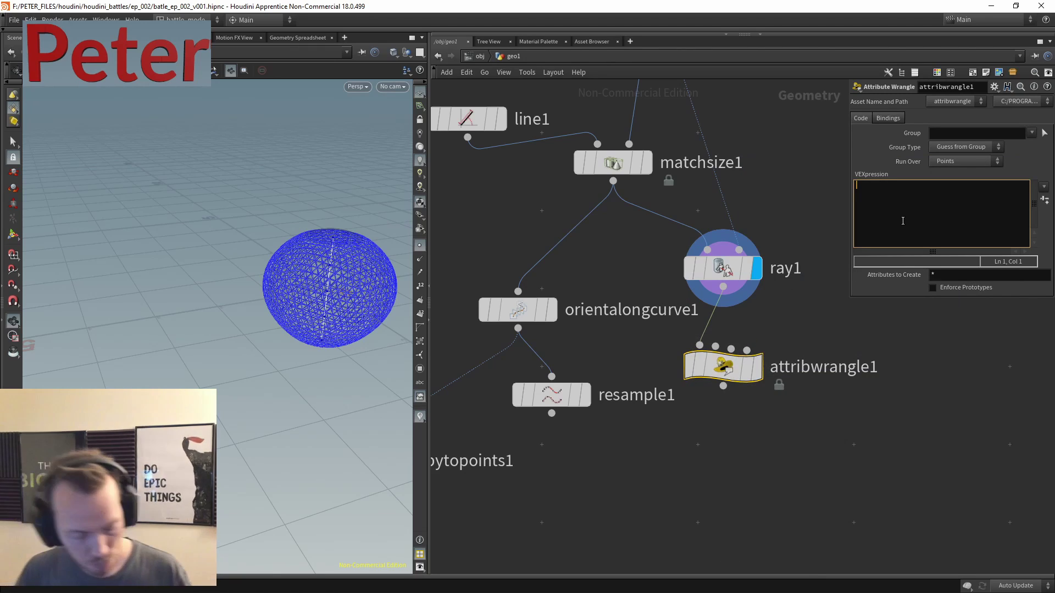
text(f@p)
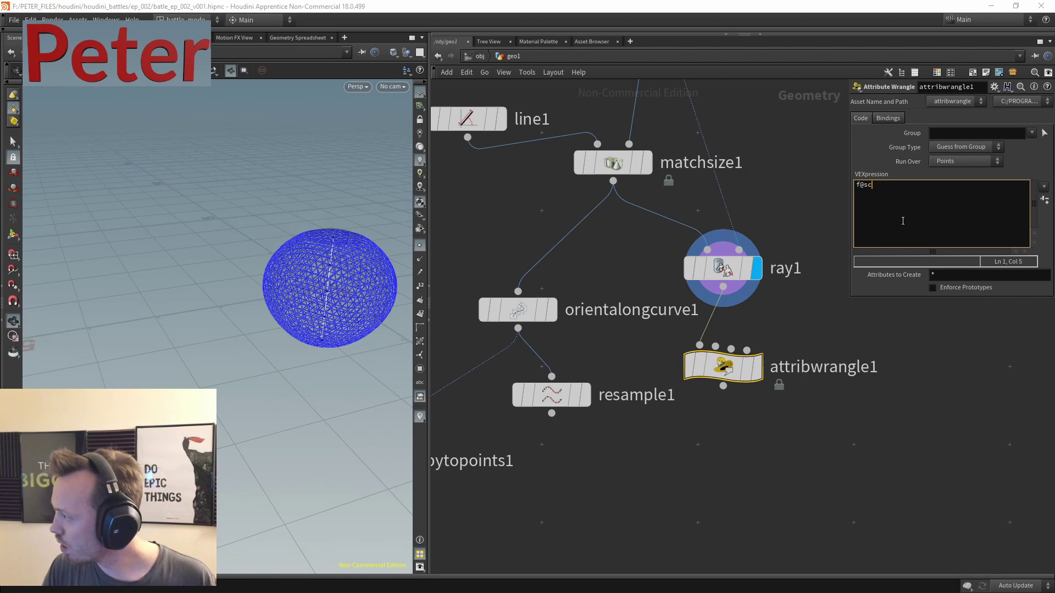
text(ca)
key(Tab)
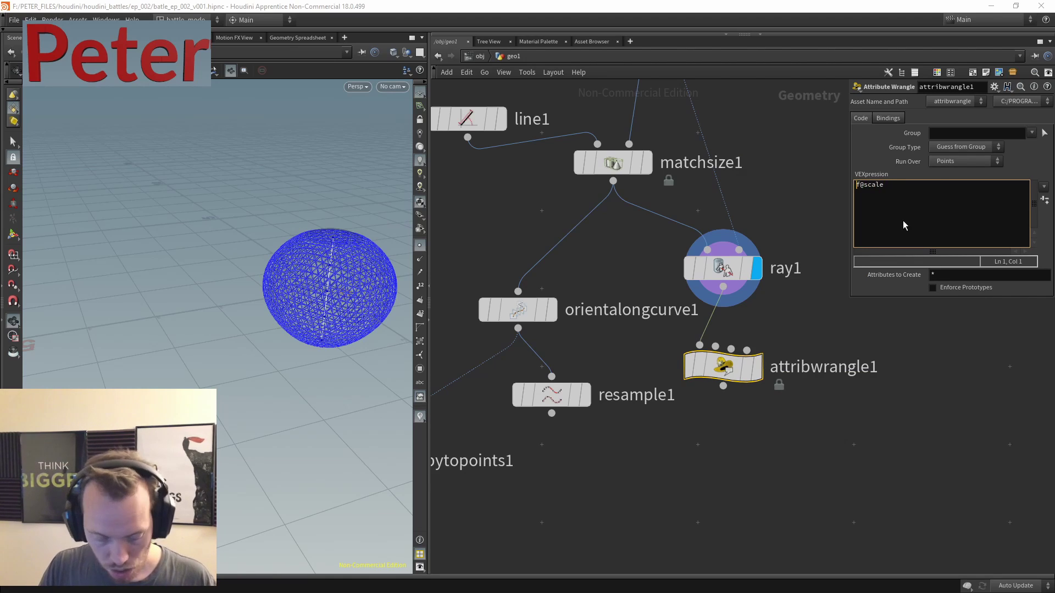
key(Home)
text(v)
key(End)
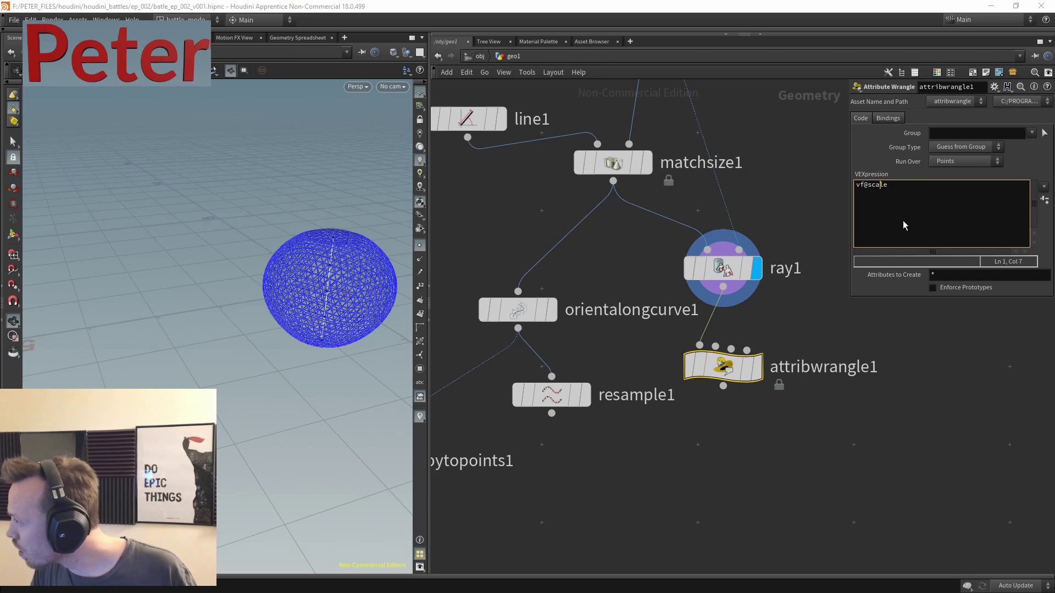
key(Left)
key(BackSpace)
key(Up)
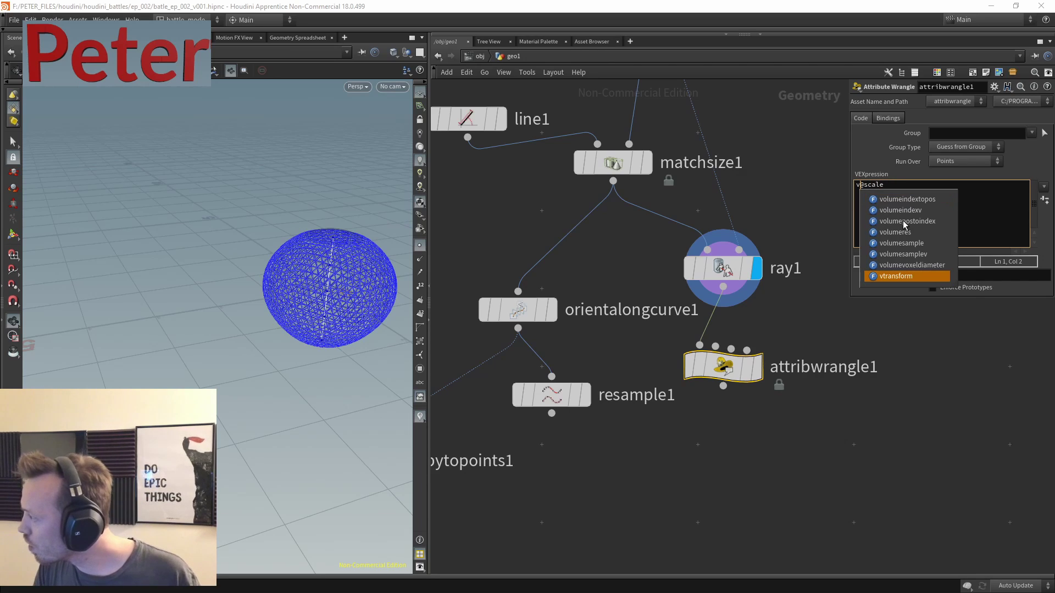
key(Escape)
key(End)
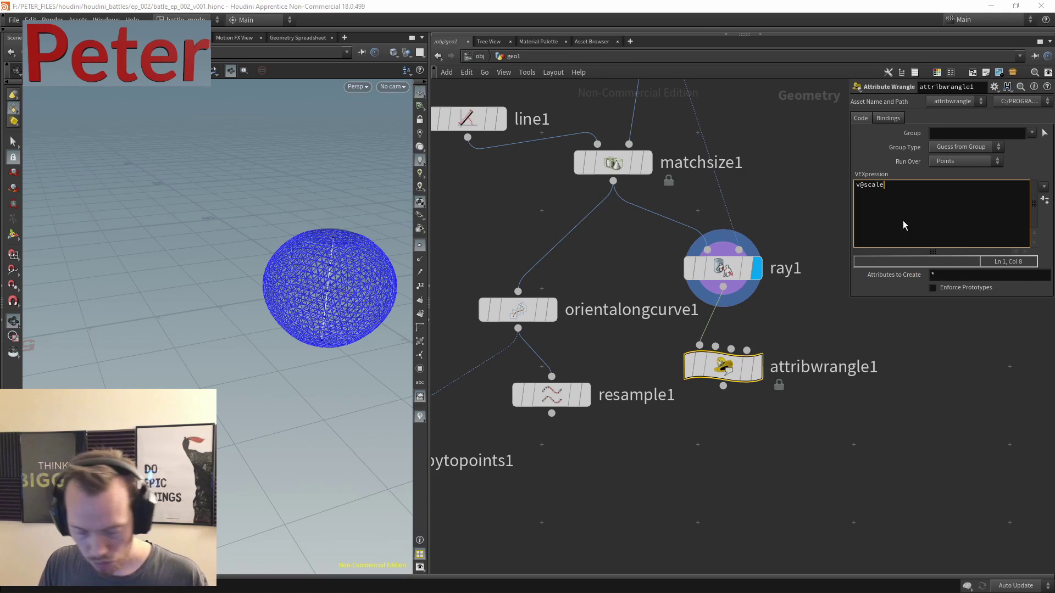
- Complete the expression as v@scale=set(f@dist,1,f@dist)
text(=set{})
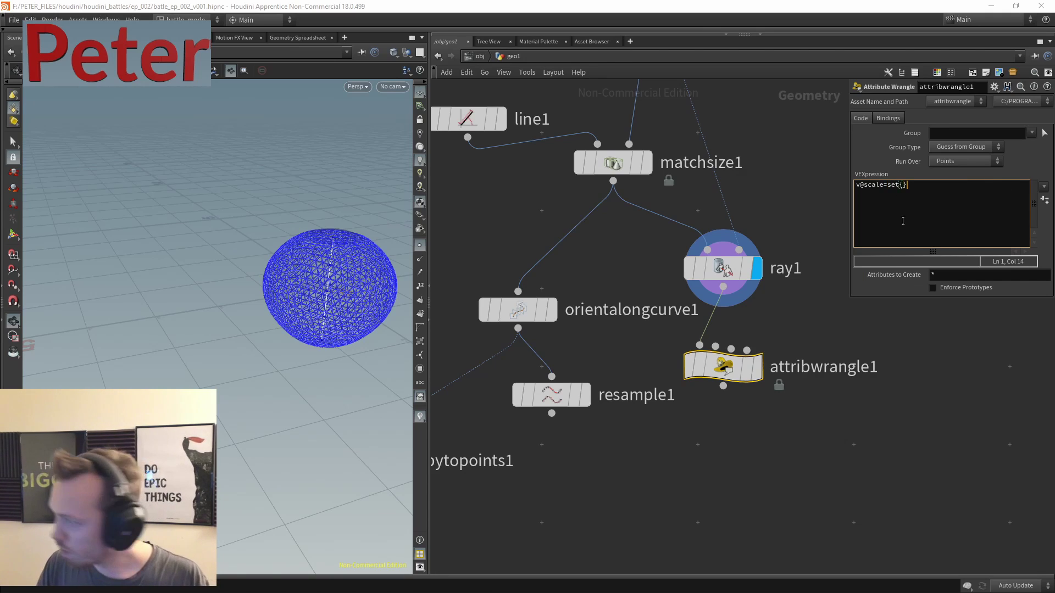
text(()
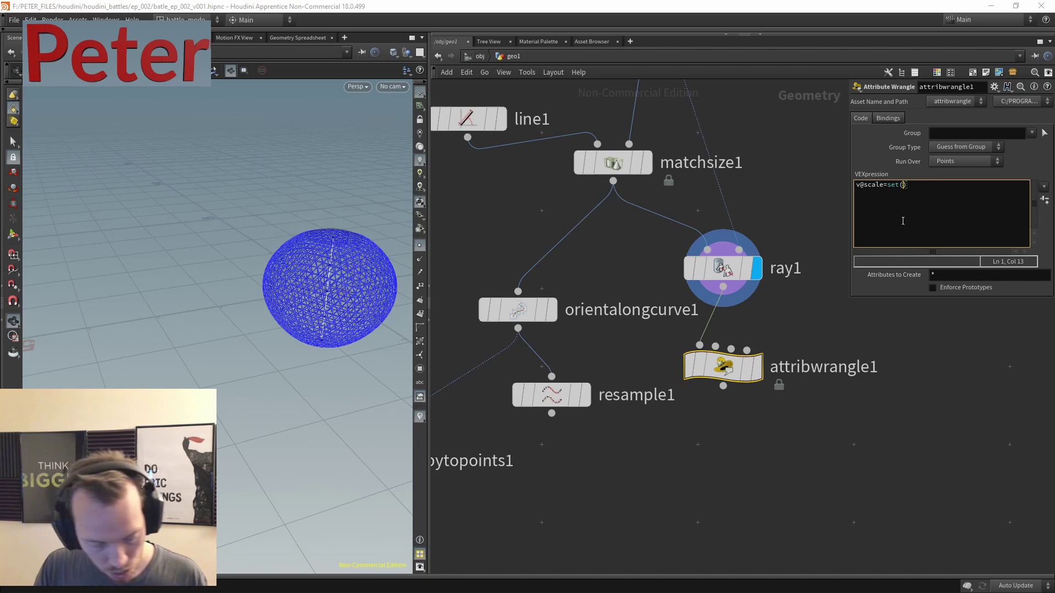
text(f@d)
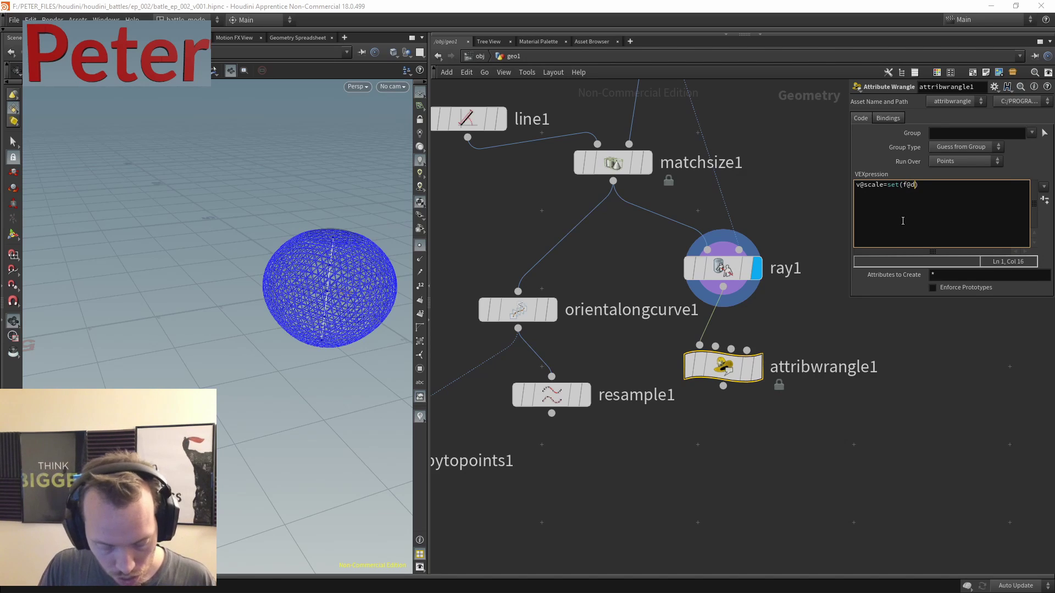
text(is)
key(shift+Left)
key(shift+Left)
key(shift+Left)
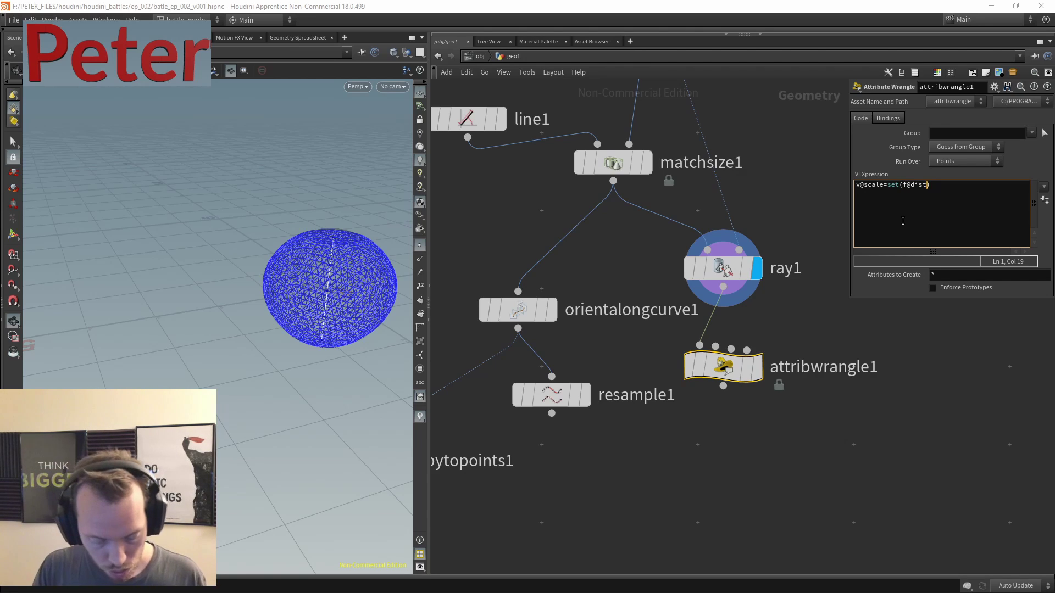
text(,)
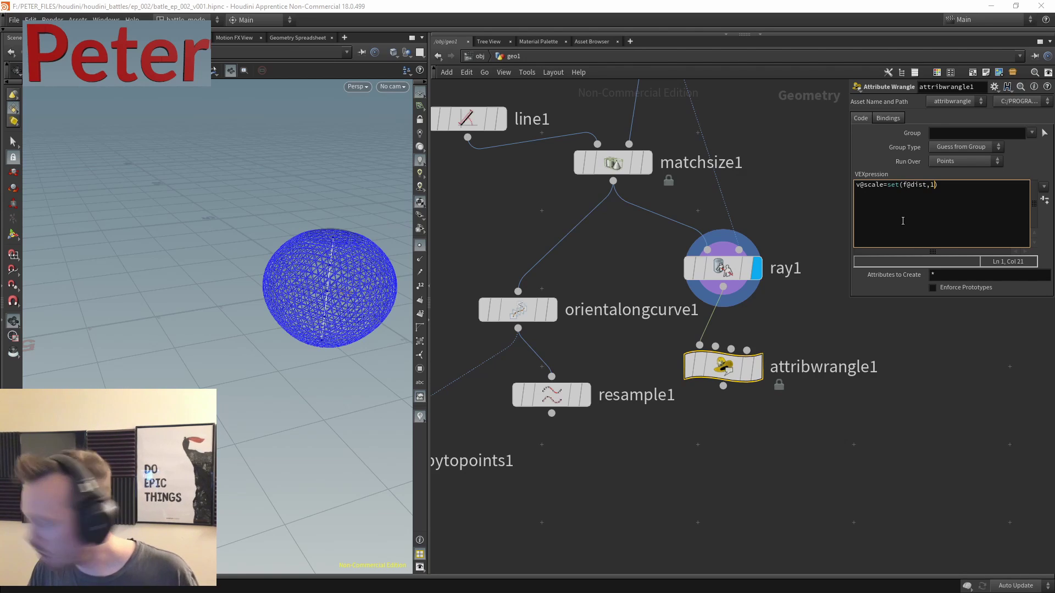
text(1,f@dist)
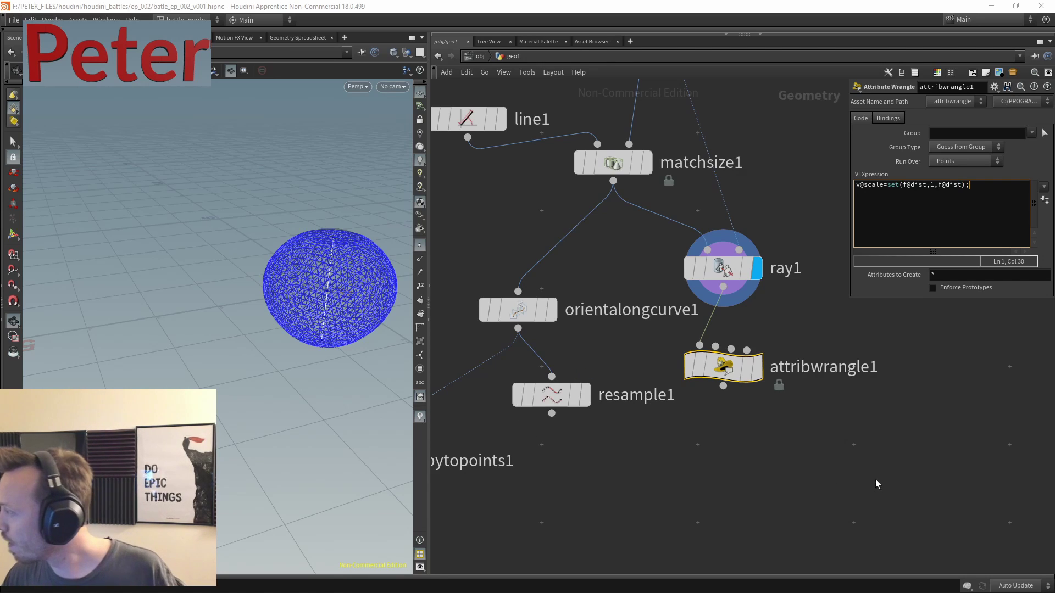
- Wire attribwrangle1 into orientalongcurve1 and display the copied rings from copytopoints1
click(723, 386)
click(518, 291)
middle_drag(606, 462, 868, 384)
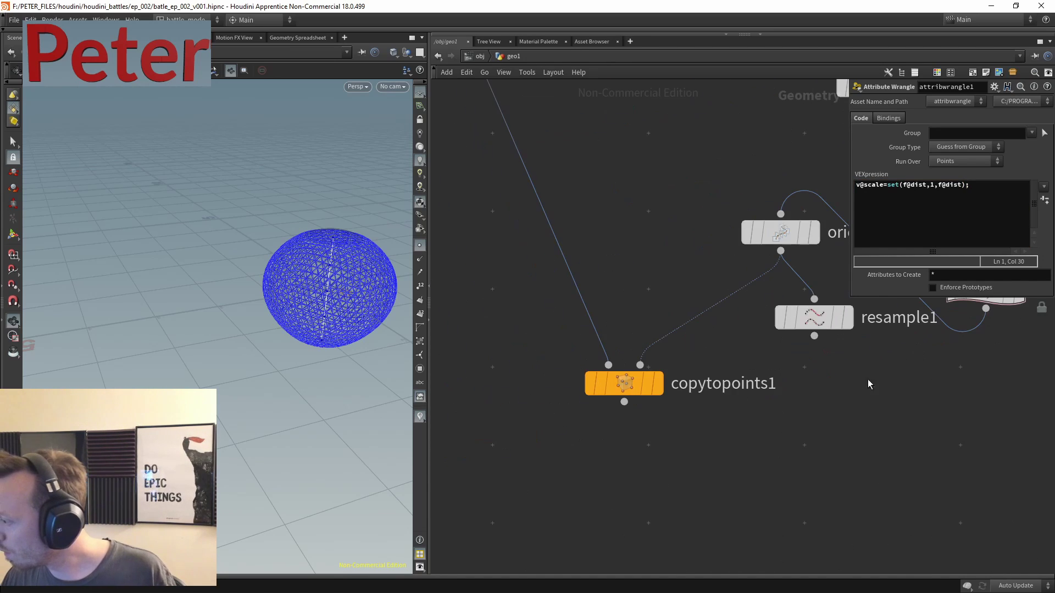
click(655, 386)
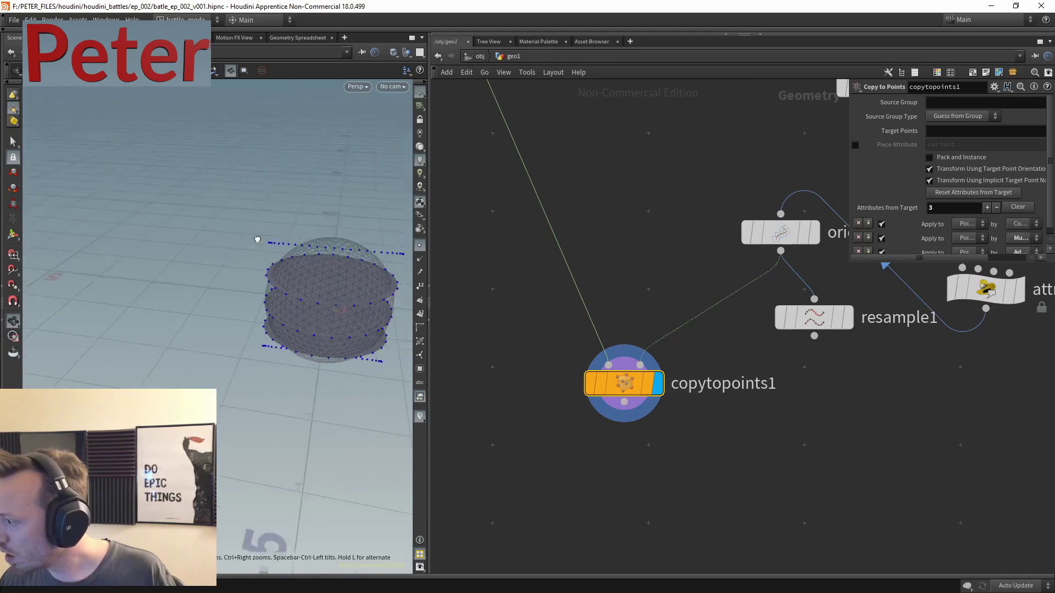
drag(205, 287, 286, 258)
scroll(815, 440, down, 3)
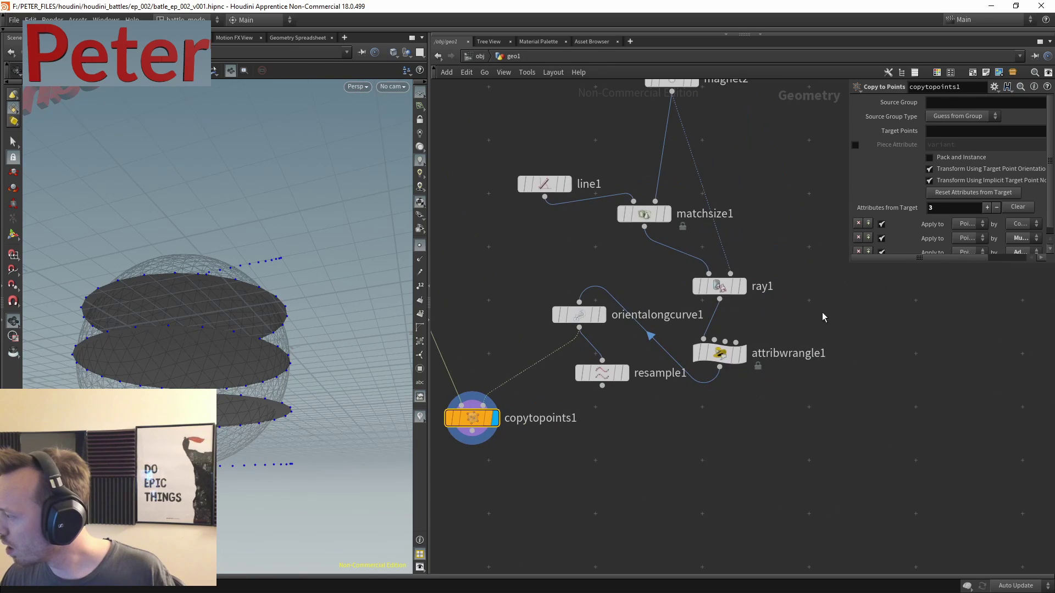
- Inspect ray1's dist values in its Geometry Spreadsheet, then return to attribwrangle1
click(748, 287)
right_click(710, 287)
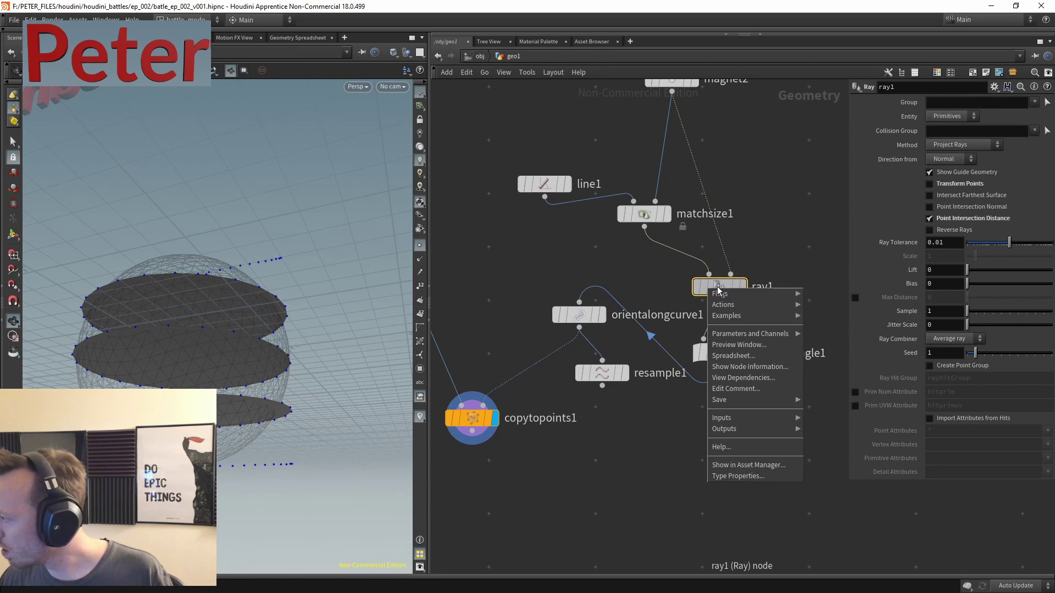
click(730, 357)
click(763, 285)
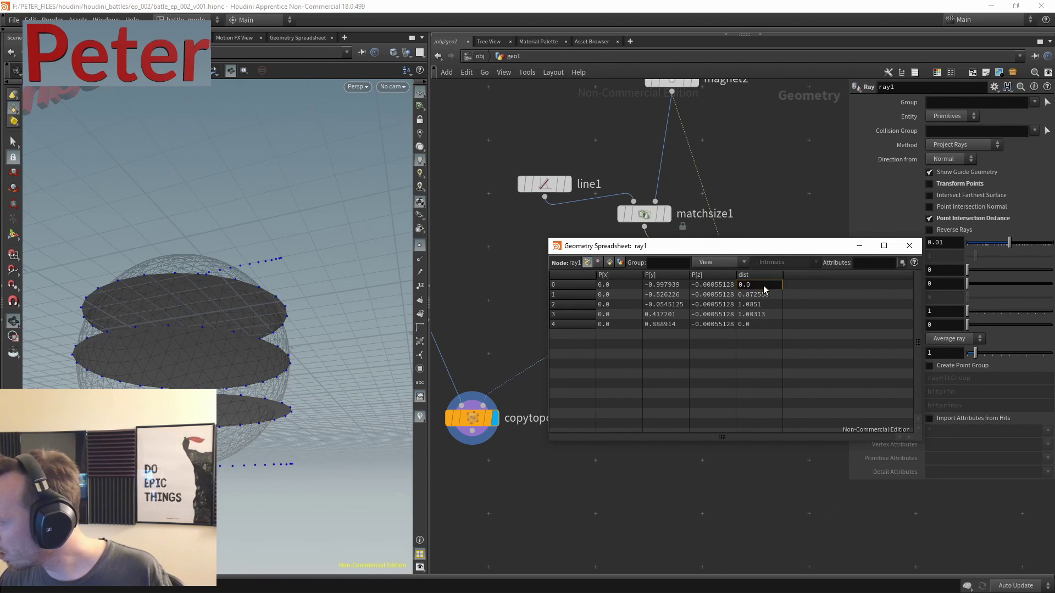
click(909, 246)
text(attribwrangle1)
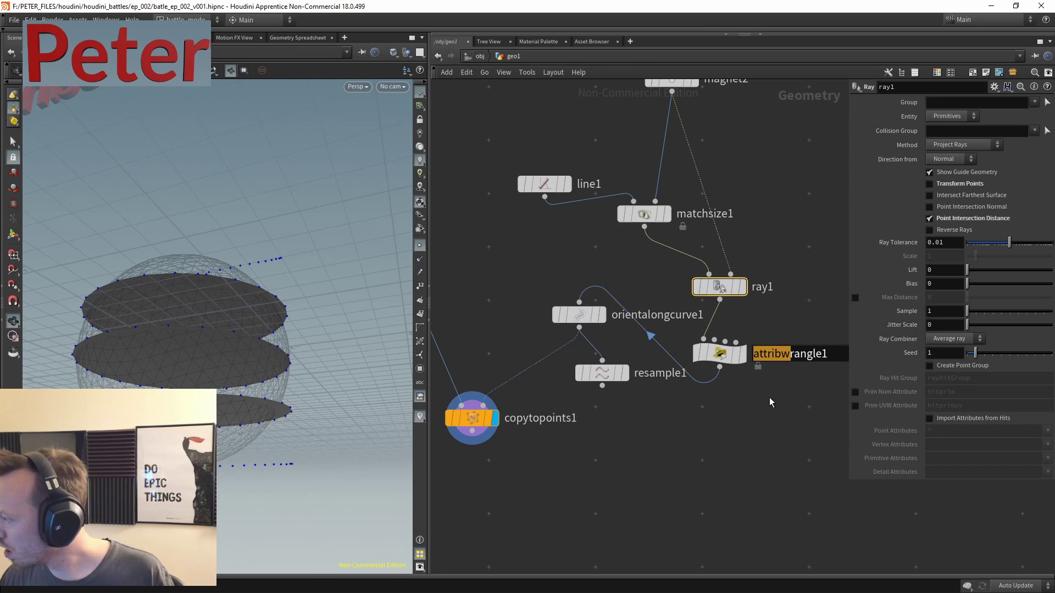
- Add f@dist=clamp(f@dist,ch("min"),ch("max")); above the scale line and create Min/Max spare parameters
click(987, 185)
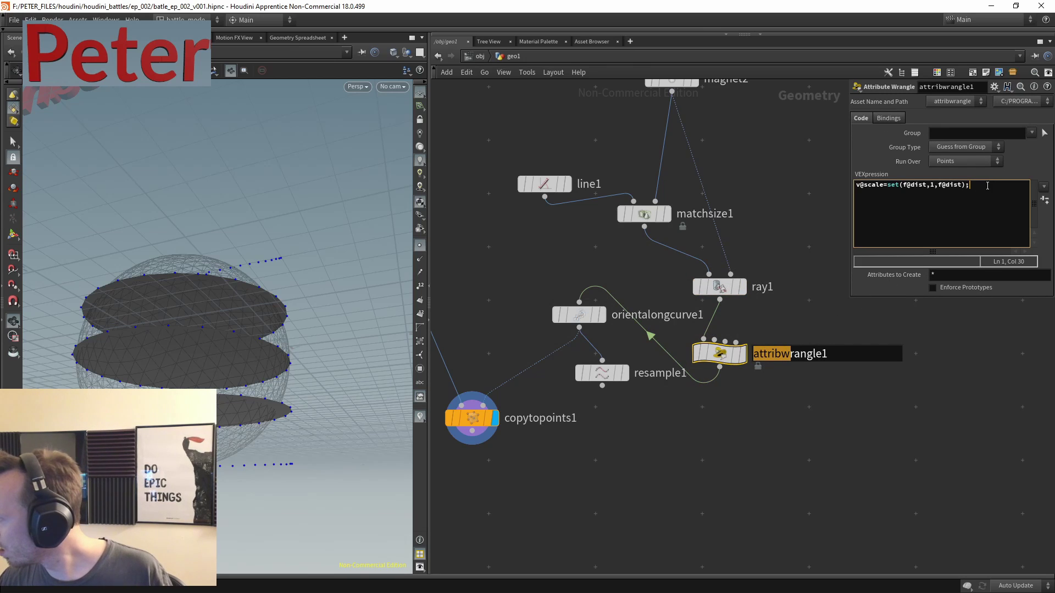
key(Home)
key(Return)
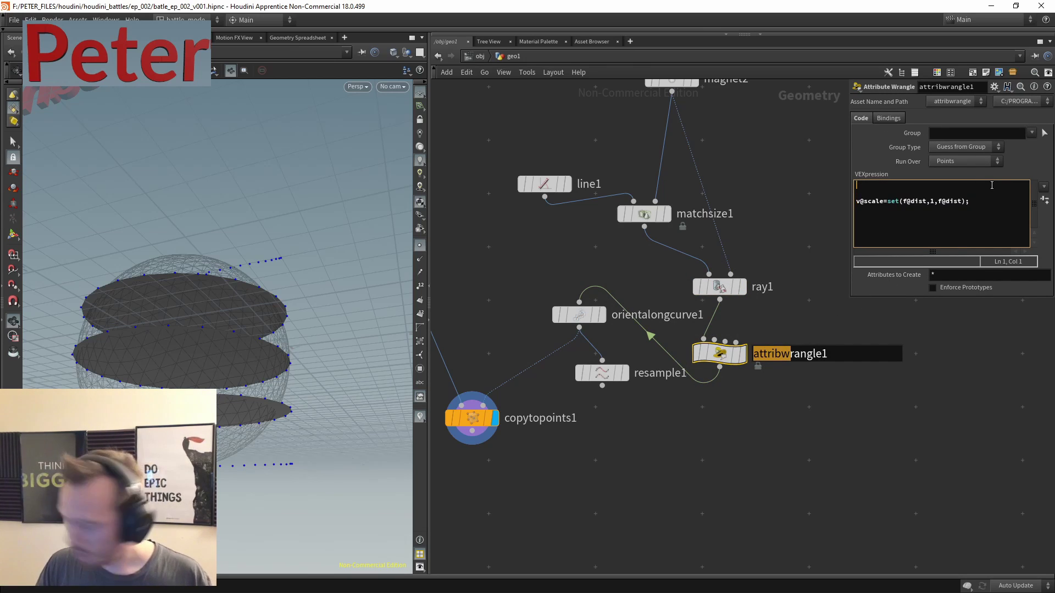
text(f@dist)
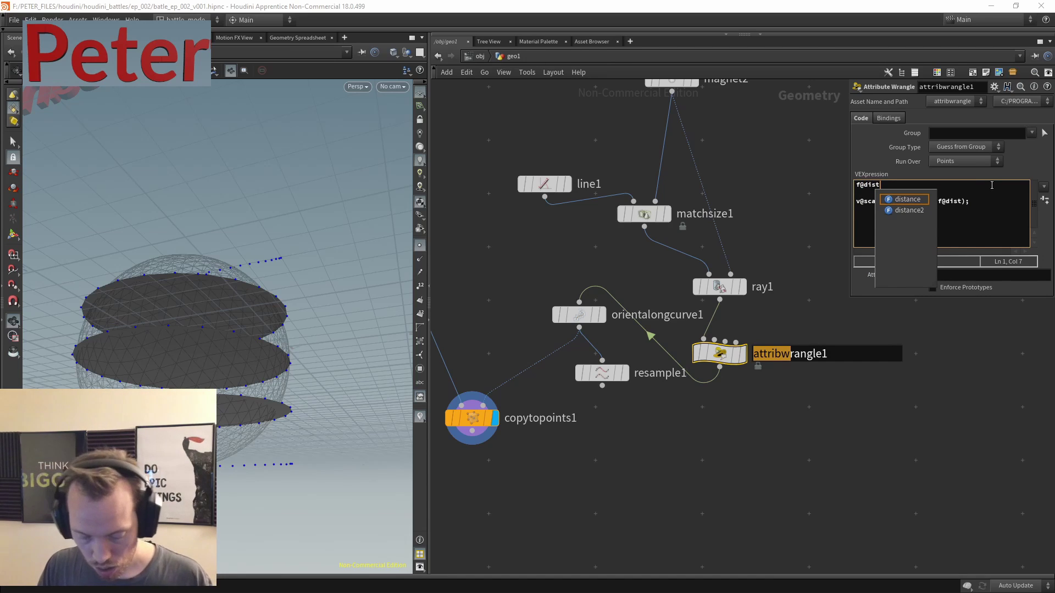
text(=)
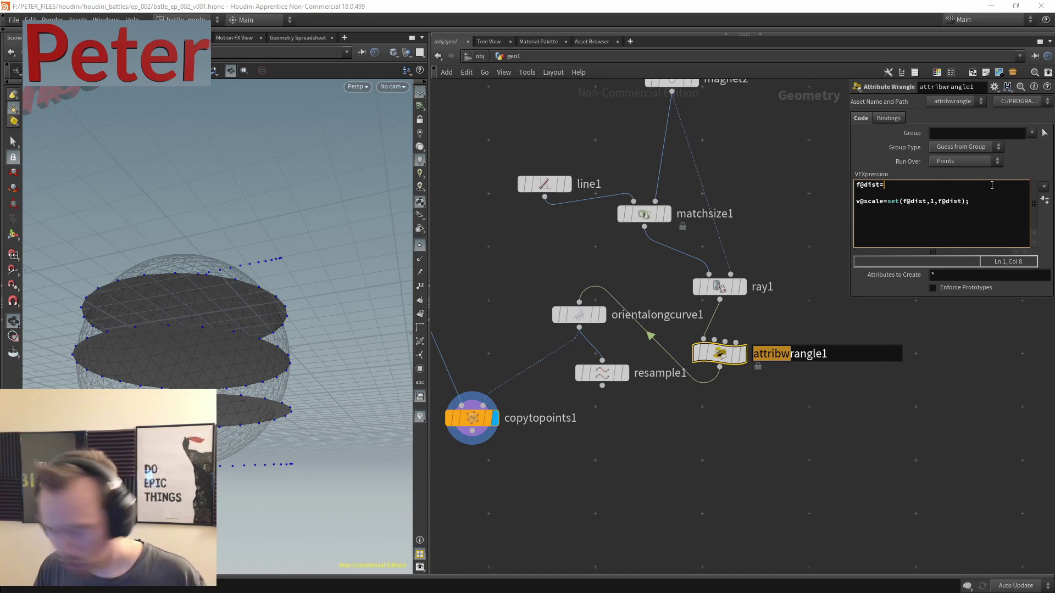
text(clamp)
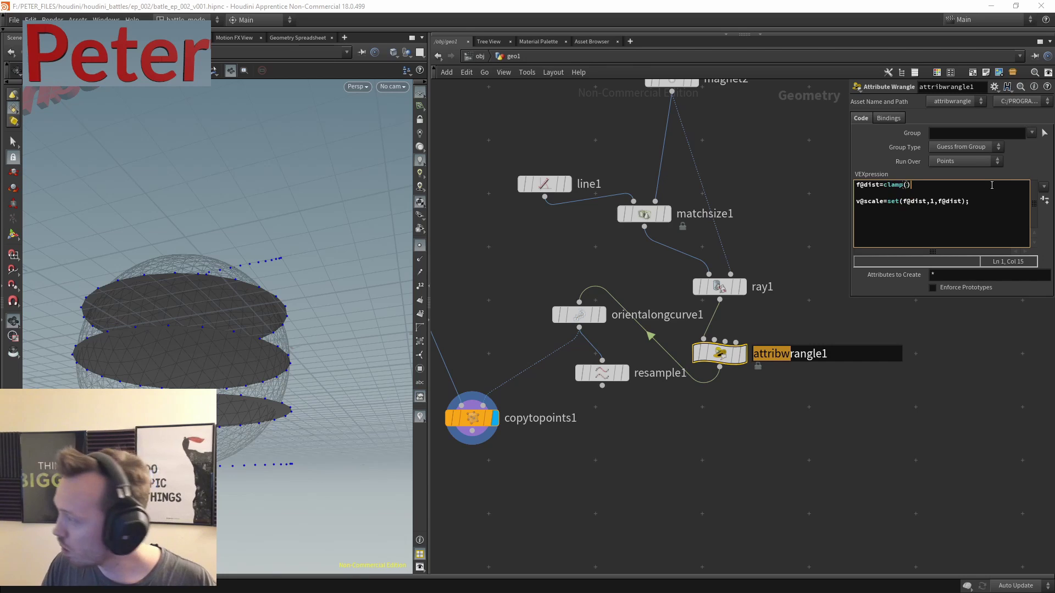
text((f@)
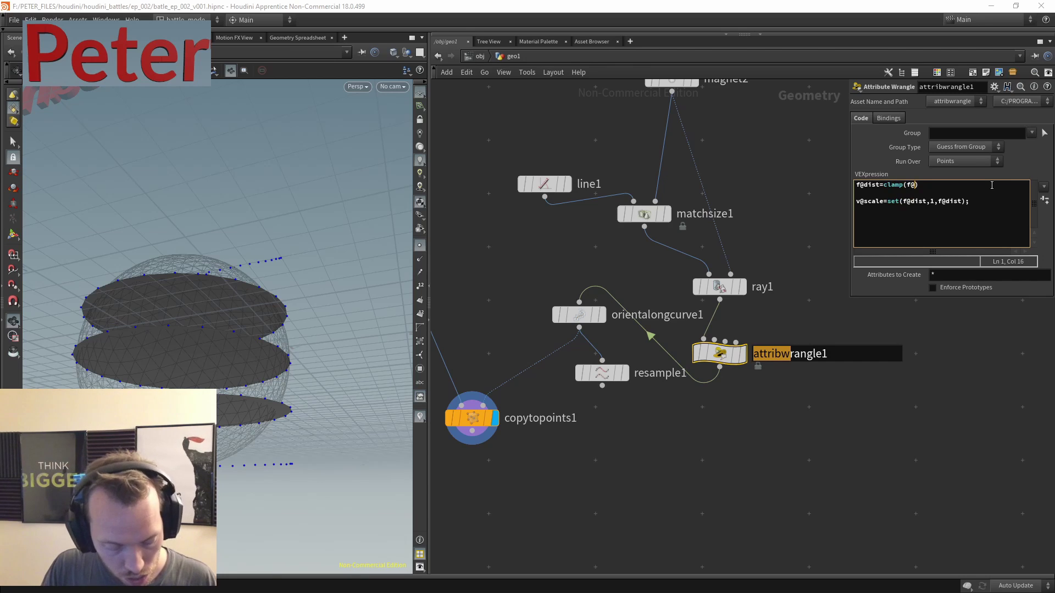
text(dist)
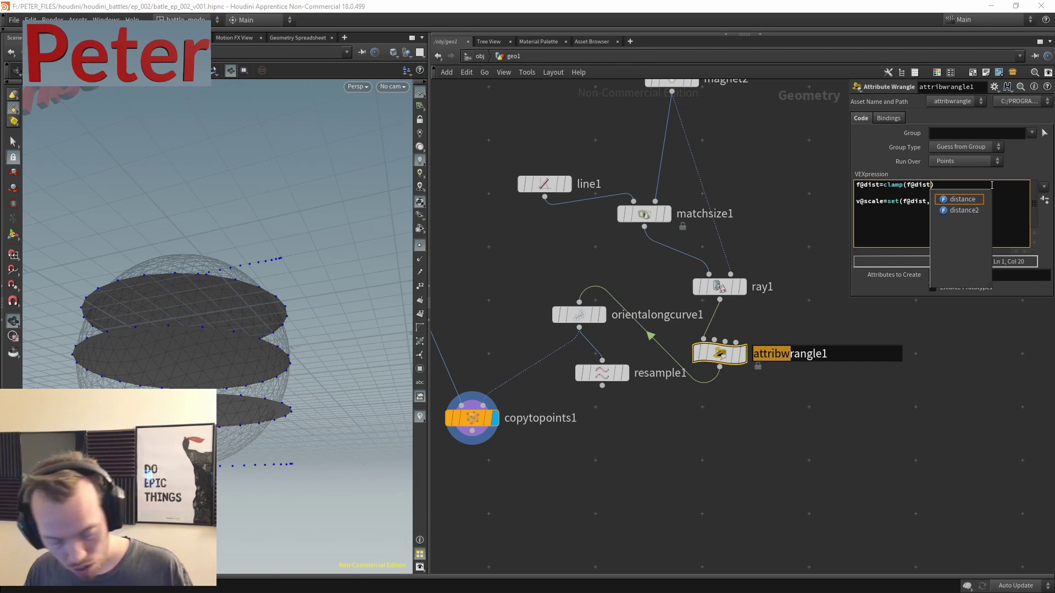
text(,ch())
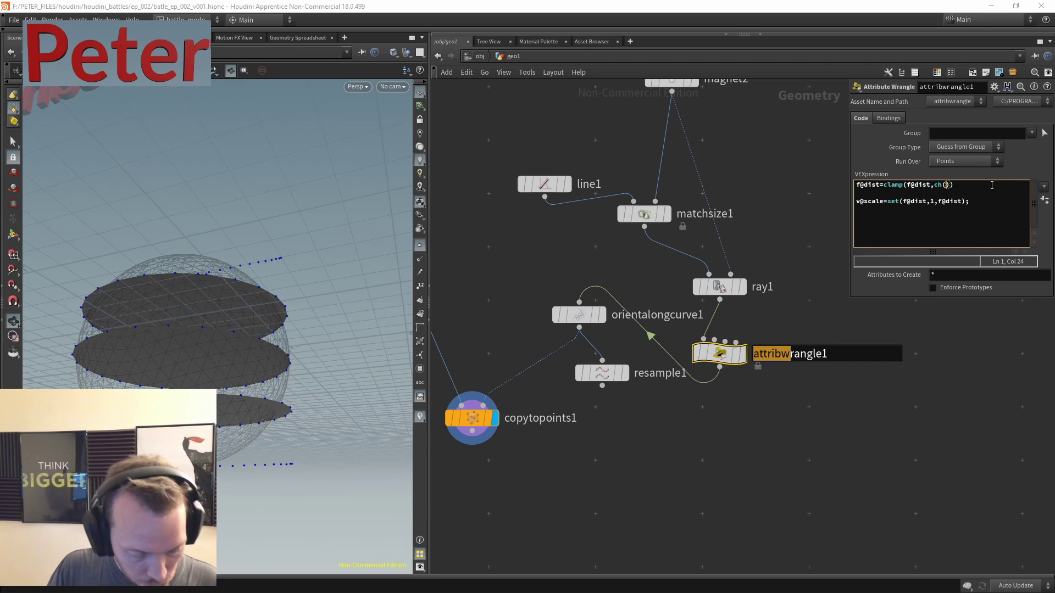
text(""min)
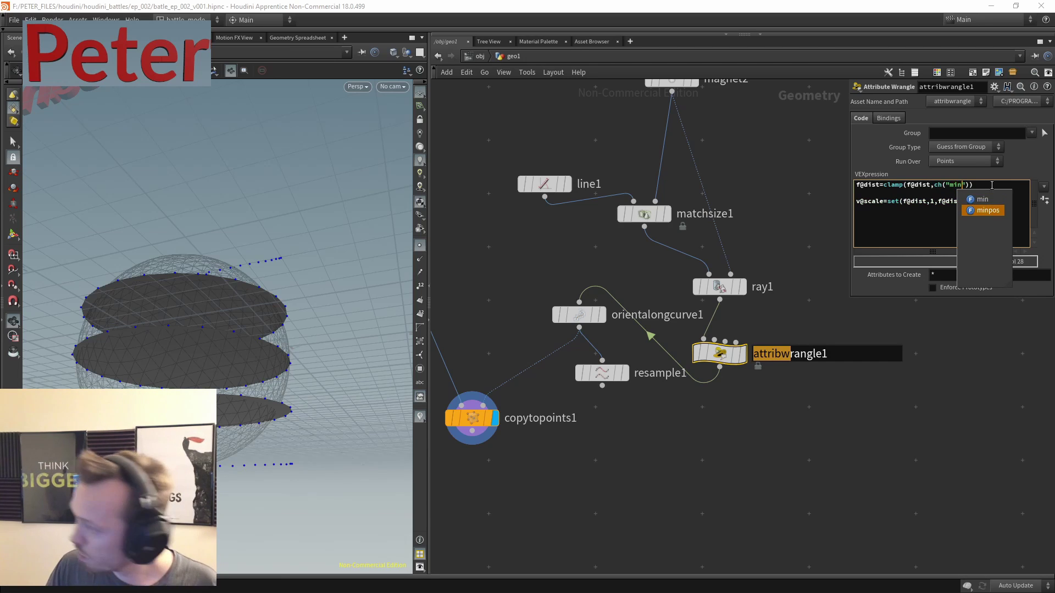
key(Right)
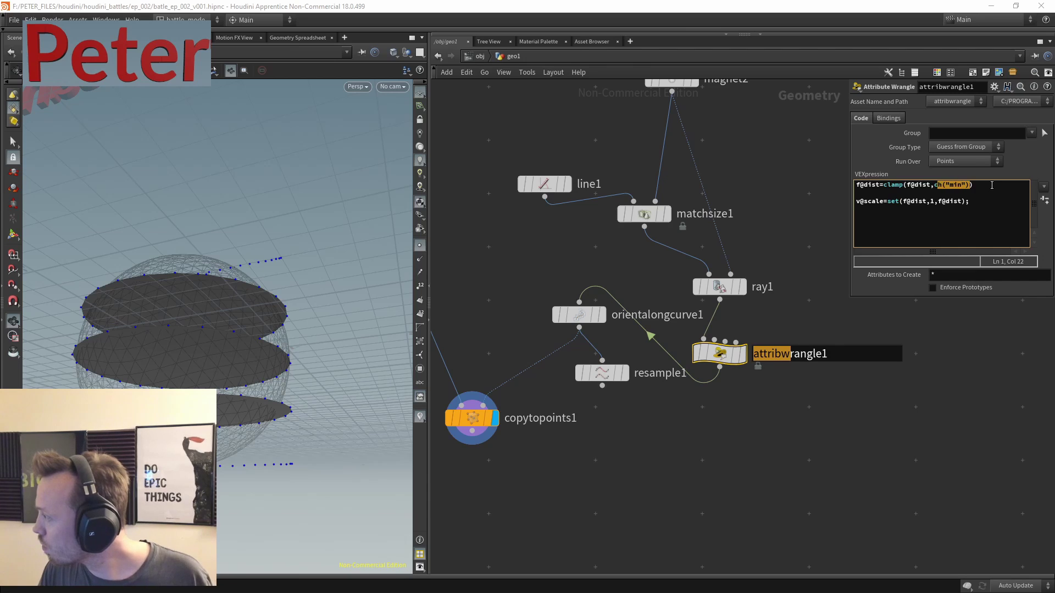
key(End)
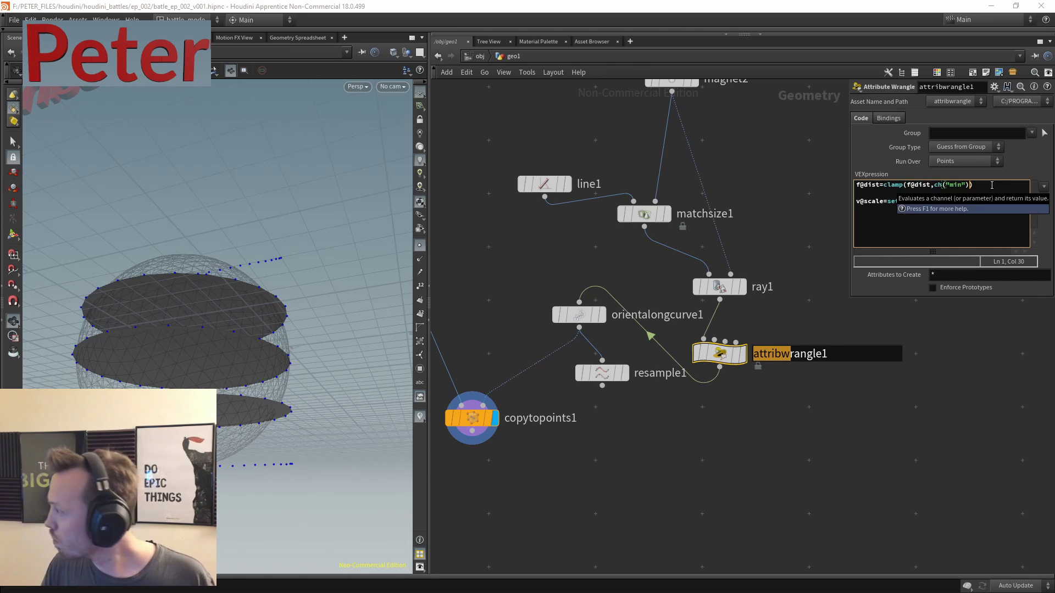
text(ch("min"))
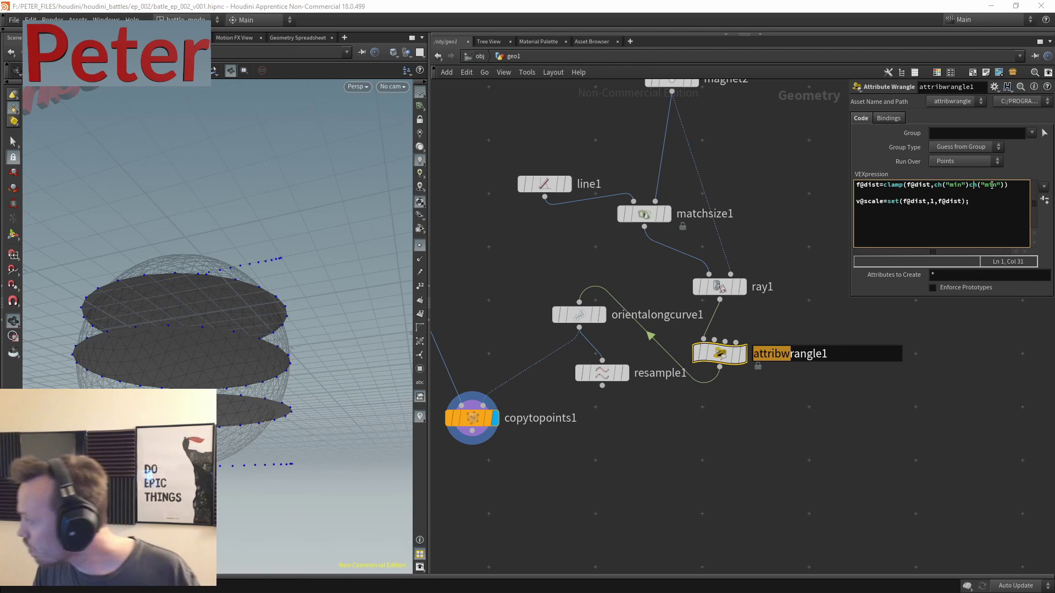
text(,)
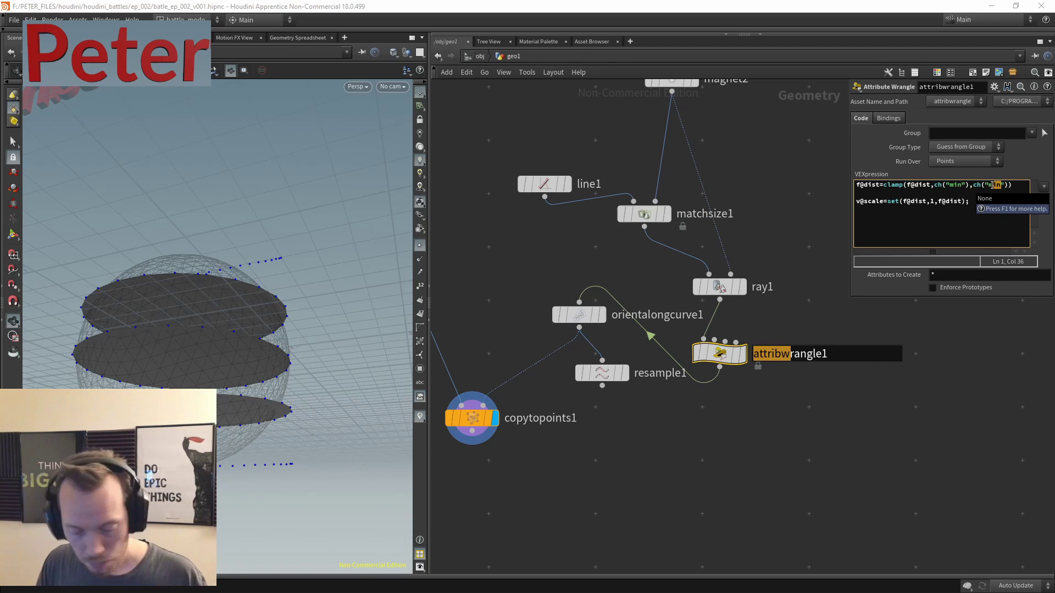
text(;)
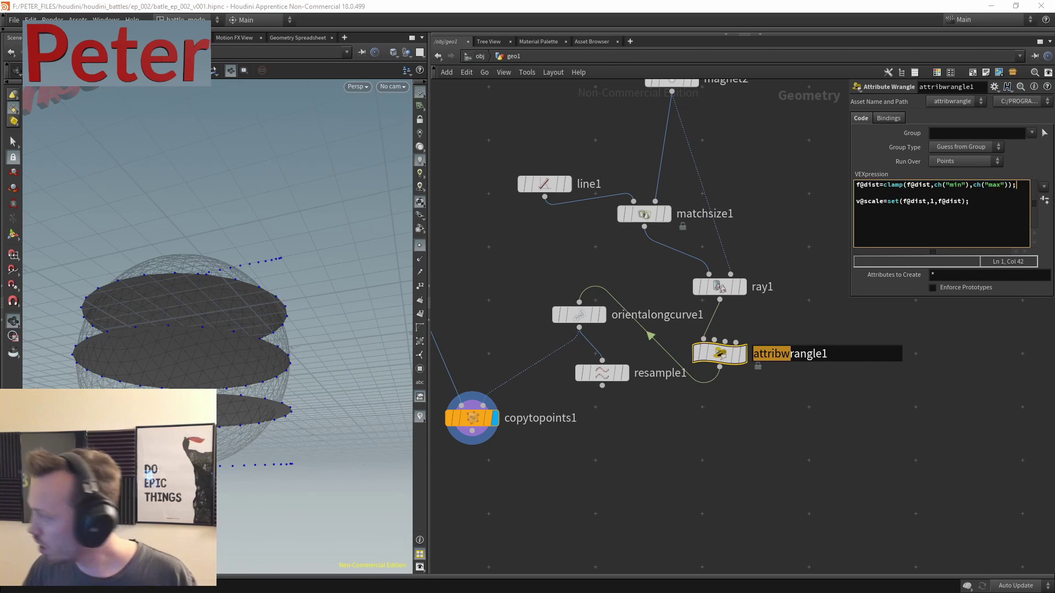
click(1044, 200)
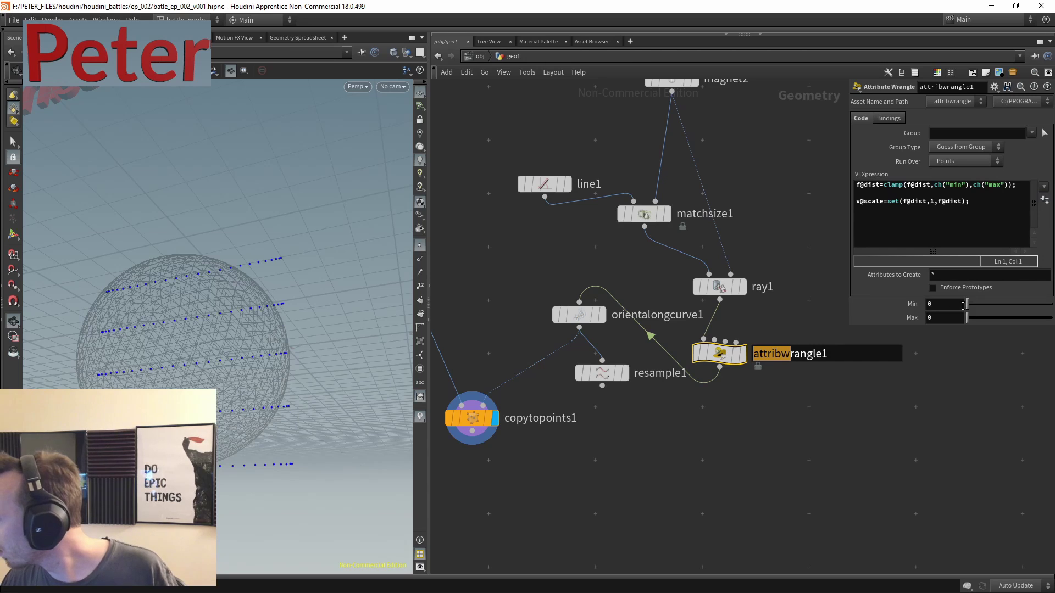
- Set the wrangle's clamp to Min 0.448 and Max 0.734
drag(968, 318, 1005, 305)
drag(367, 323, 385, 264)
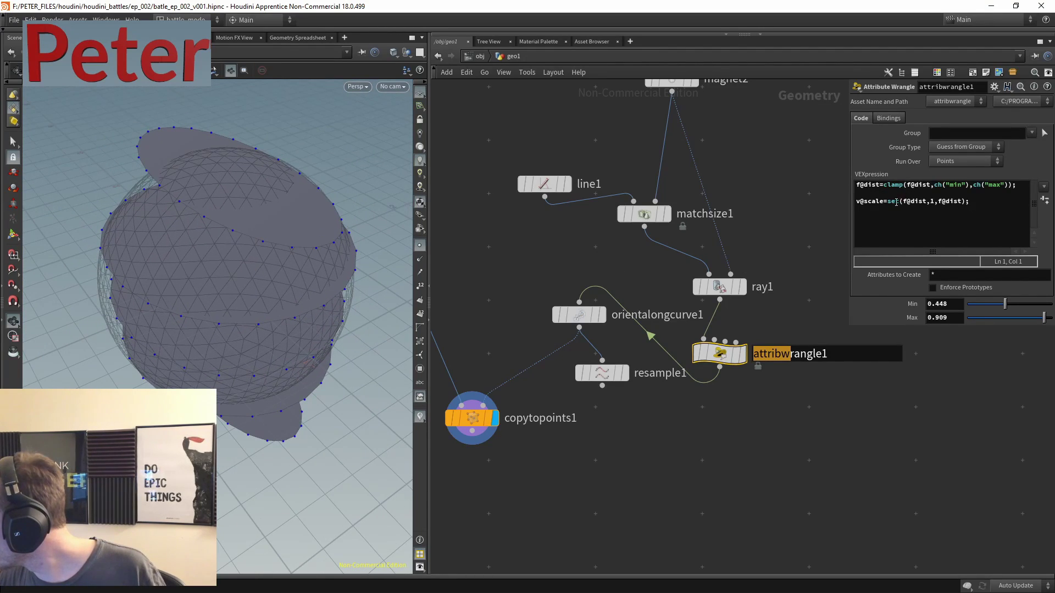
drag(1036, 323, 1010, 318)
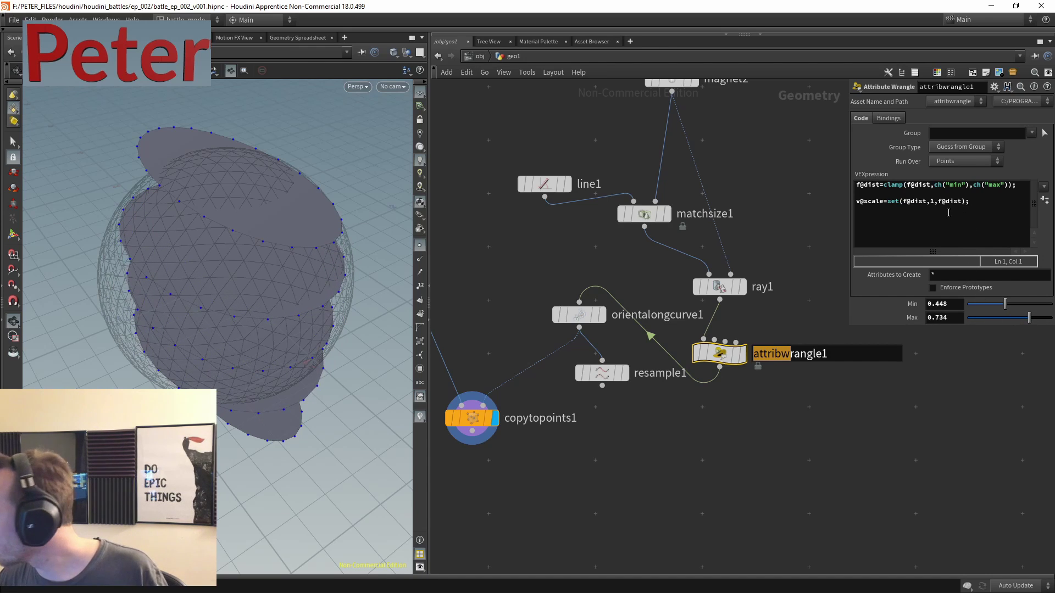
drag(928, 204, 913, 203)
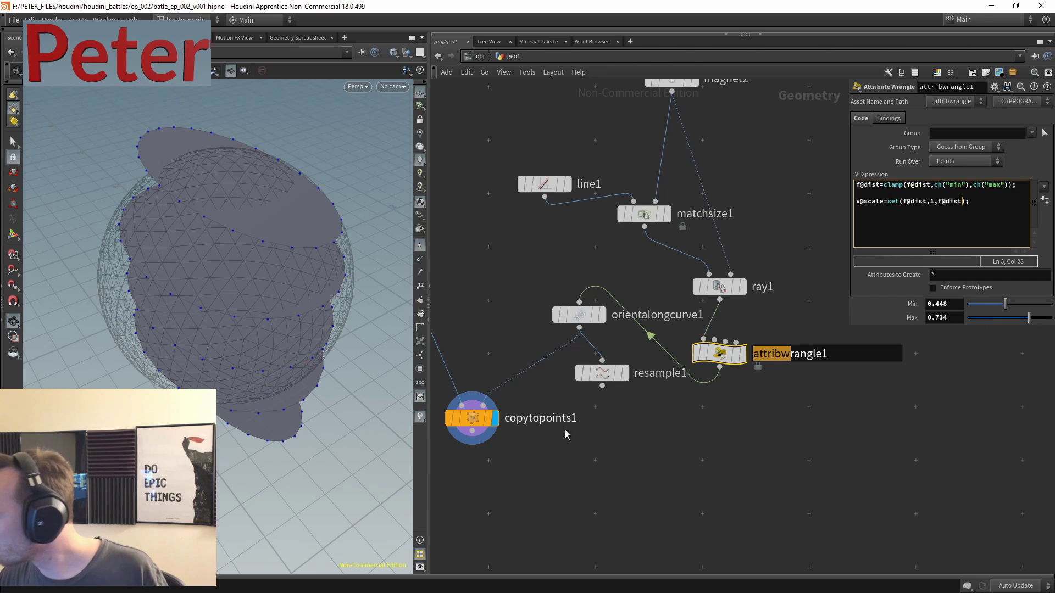
- Preview circle1 and orientalongcurve1 on their own, then redisplay the copied discs from copytopoints1
click(473, 416)
key(h)
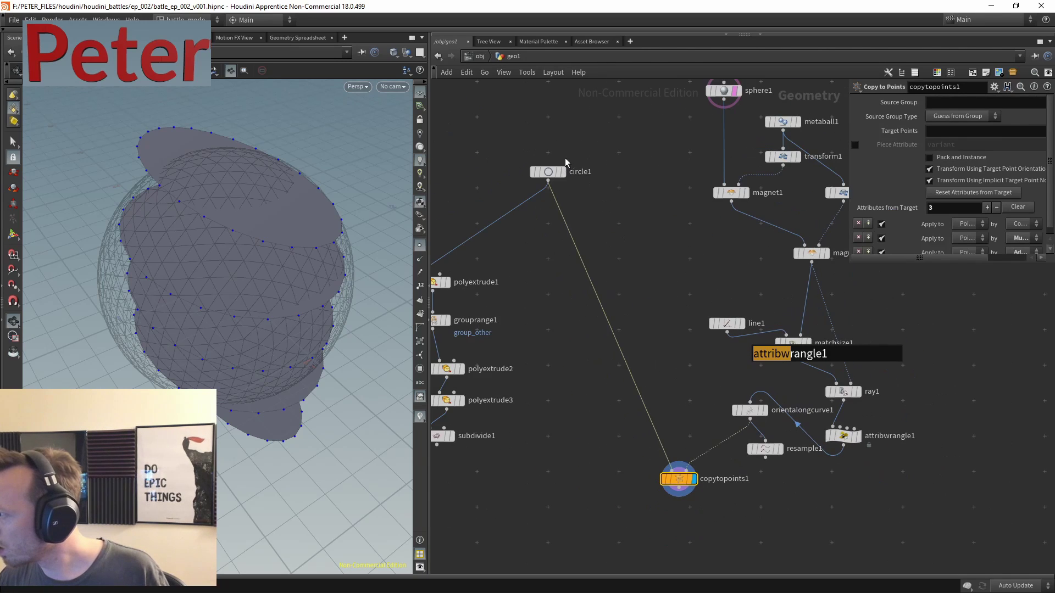
click(562, 172)
drag(236, 308, 264, 300)
middle_drag(747, 505, 662, 378)
scroll(662, 378, up, 3)
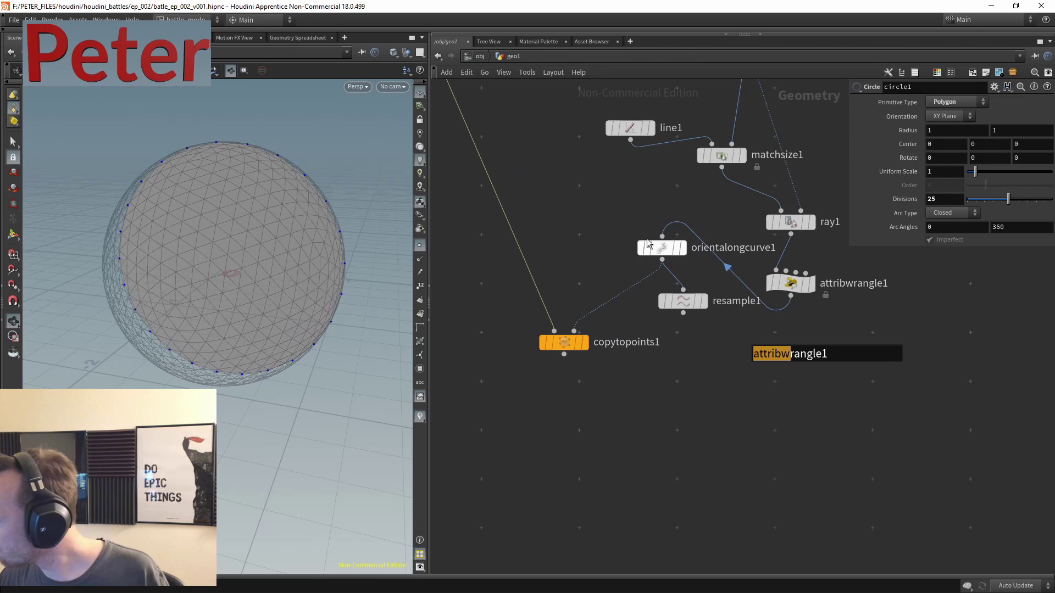
click(683, 252)
middle_click(666, 254)
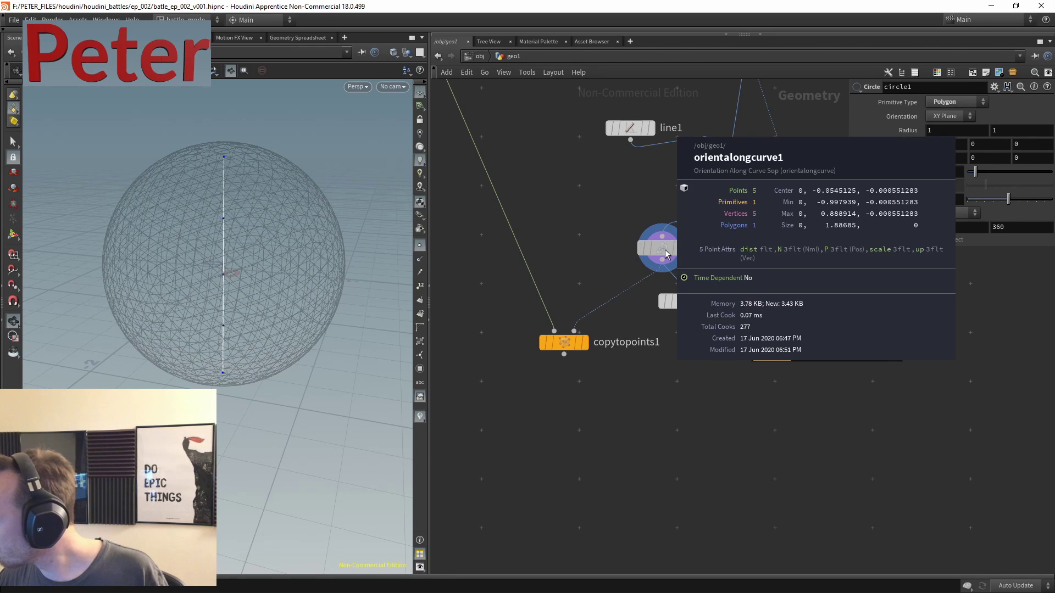
click(583, 342)
click(563, 342)
drag(301, 225, 238, 238)
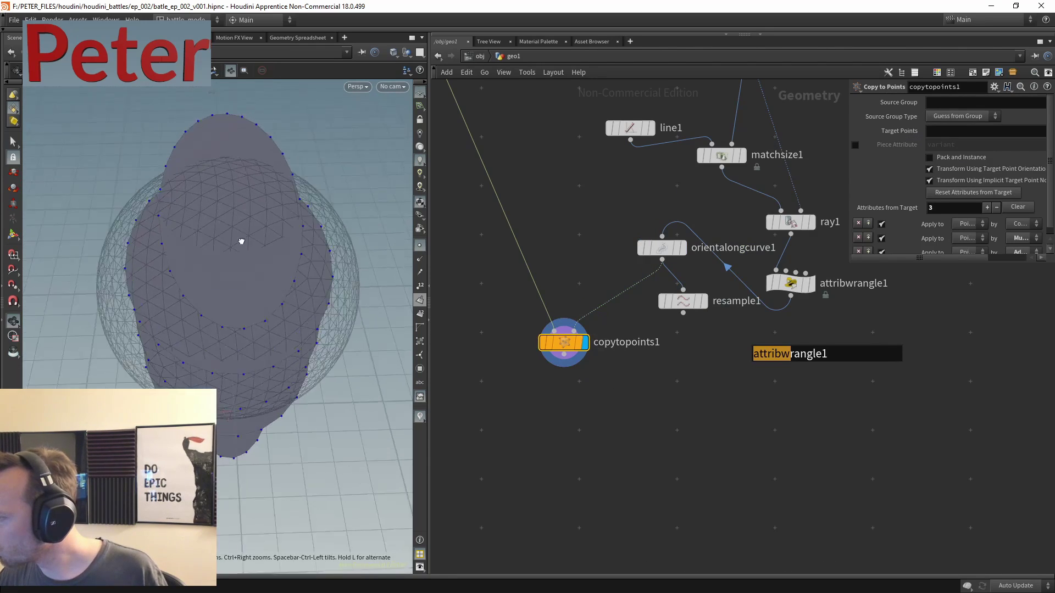
- Raise attribwrangle1's Max clamp to 1, keeping Min at 0.468
click(796, 284)
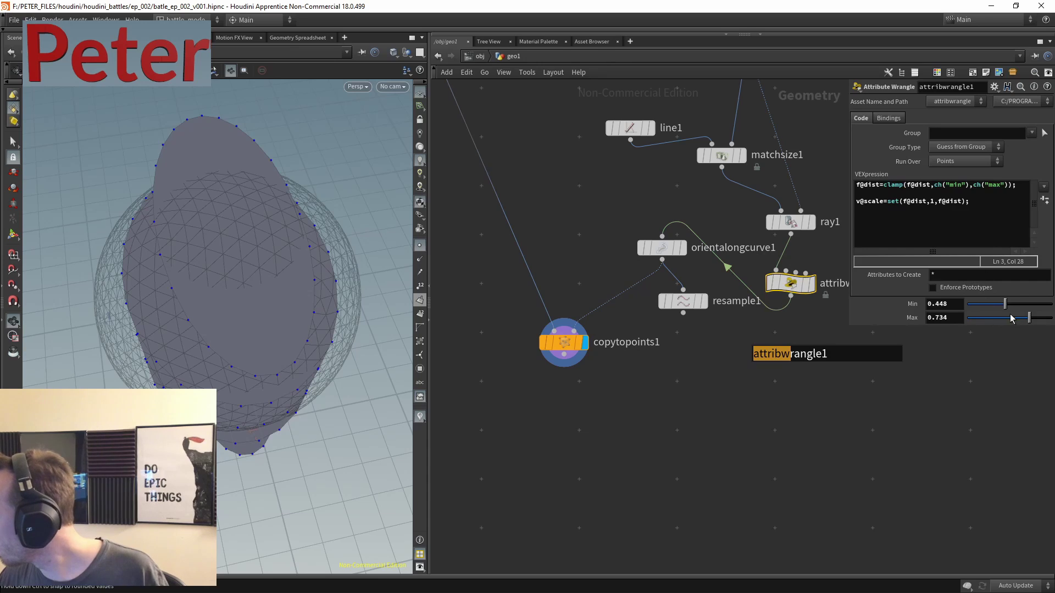
drag(1033, 322, 1008, 308)
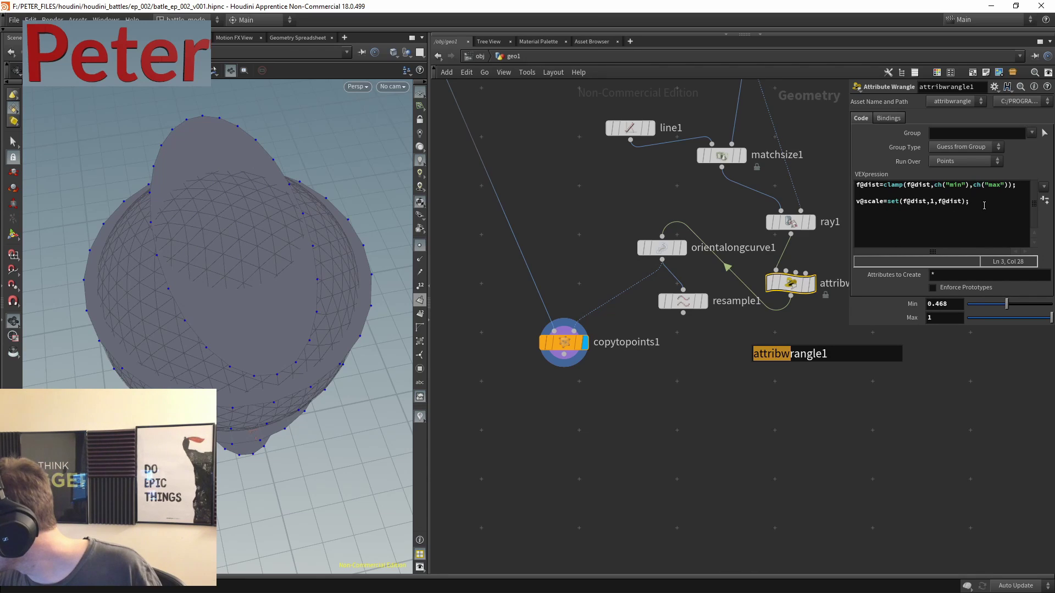
click(981, 202)
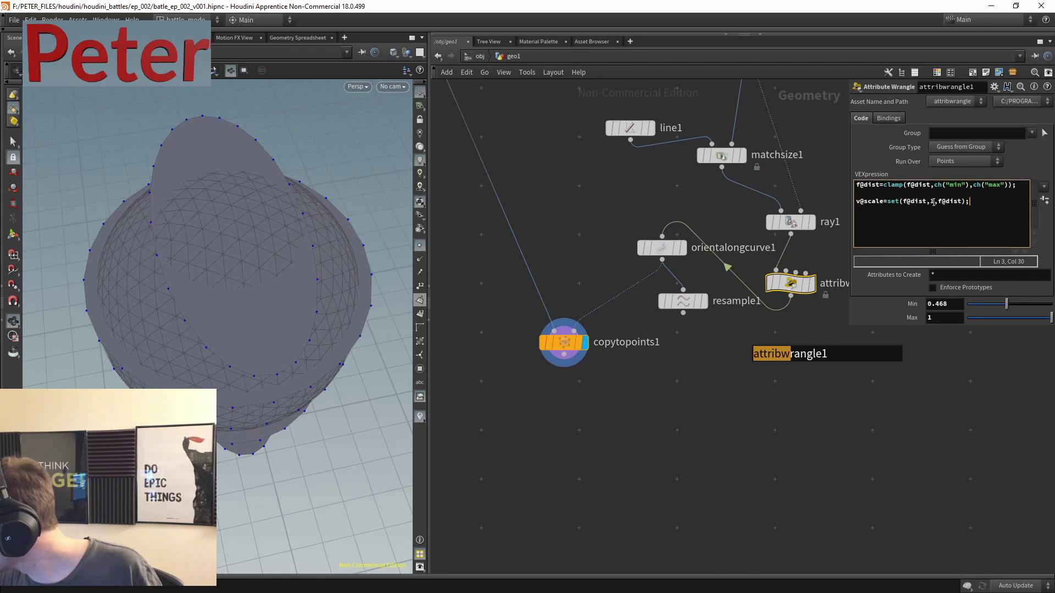
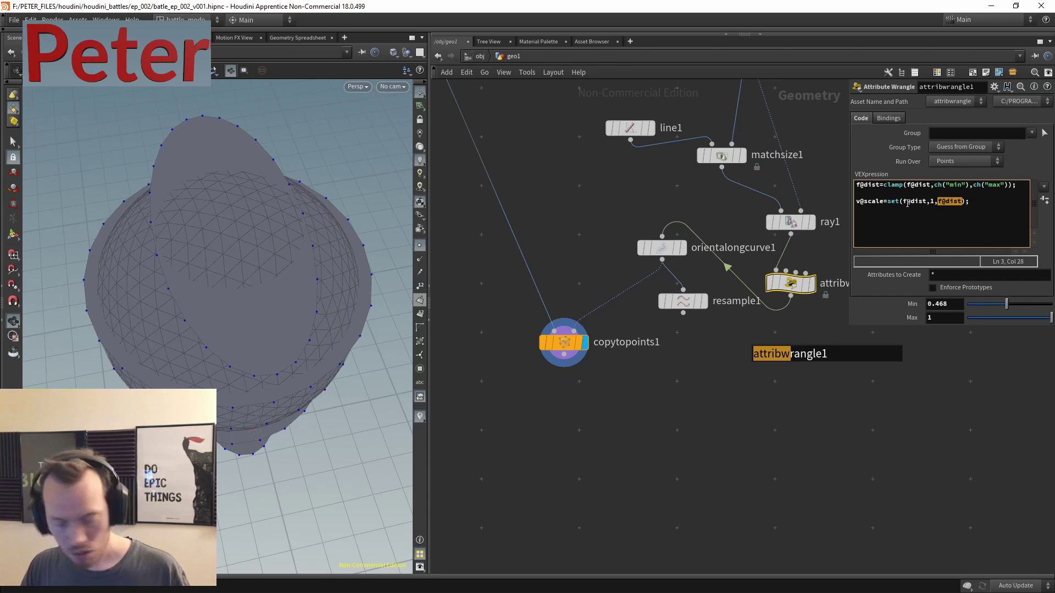
- Change the wrangle to v@scale=set(f@dist,f@dist,1); and view the flat discs from the side
key(Left)
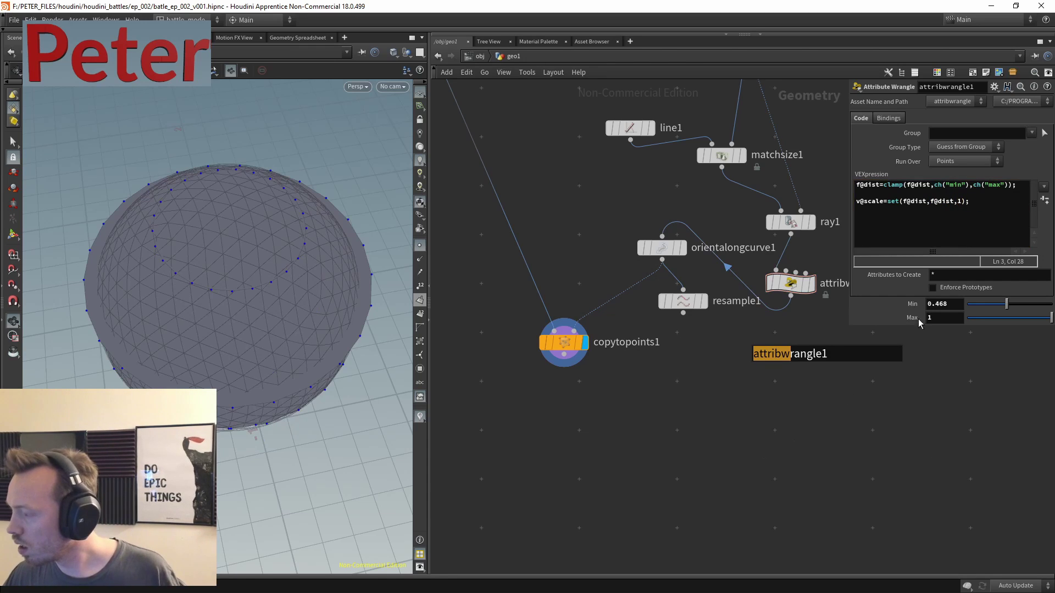
alt+drag(243, 282, 216, 358)
middle_drag(603, 415, 602, 419)
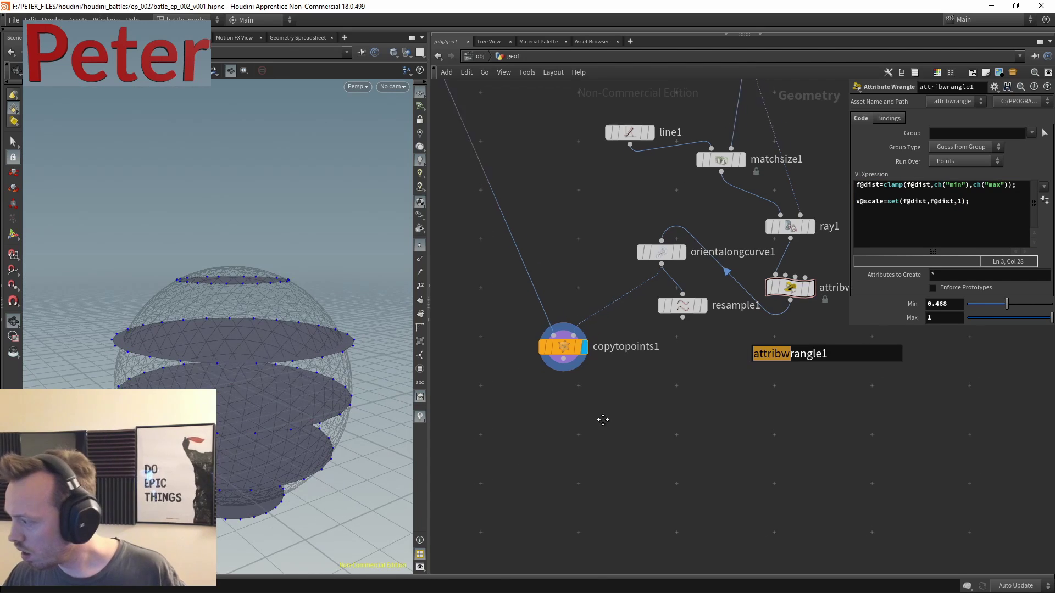
scroll(641, 362, down, 3)
scroll(657, 243, up, 3)
middle_drag(616, 324, 556, 262)
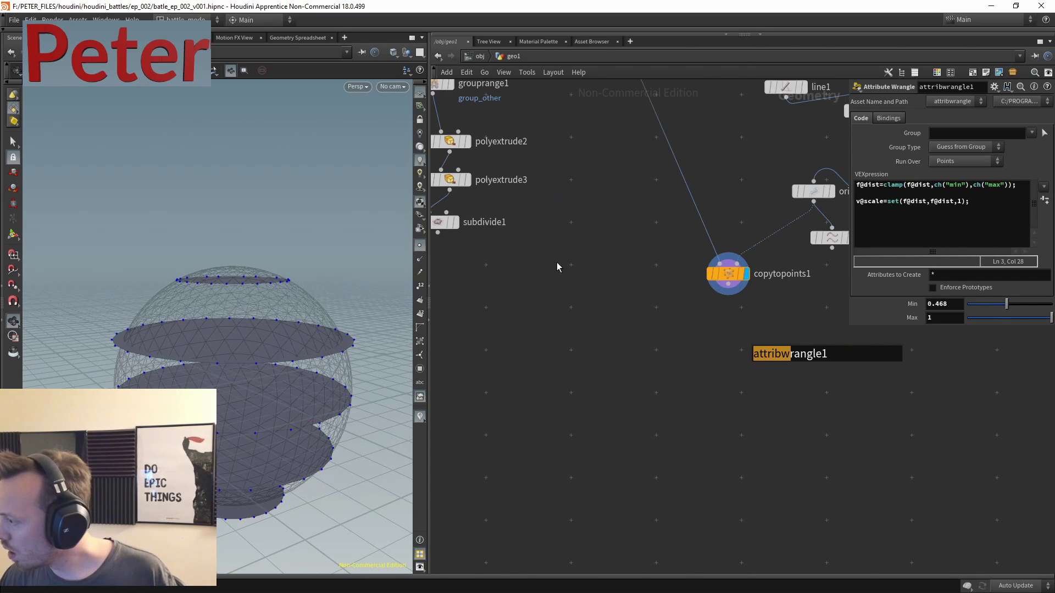
scroll(604, 330, down, 2)
middle_drag(604, 330, 563, 266)
scroll(614, 309, up, 2)
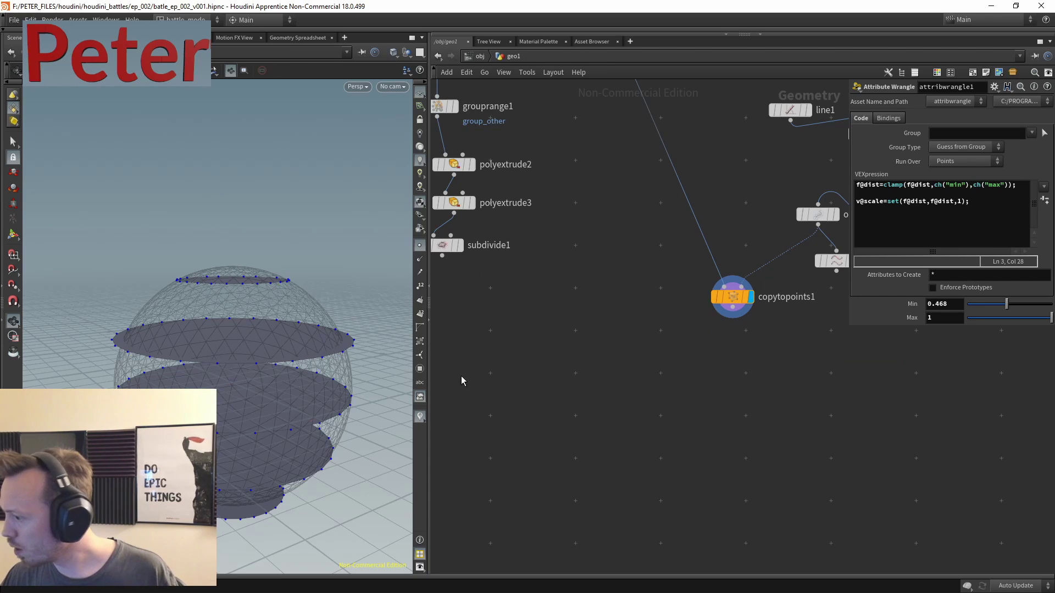
- Add a For-Each Point loop below copytopoints1, keeping Fetch Piece or Point as its method
key(Tab)
text(fore)
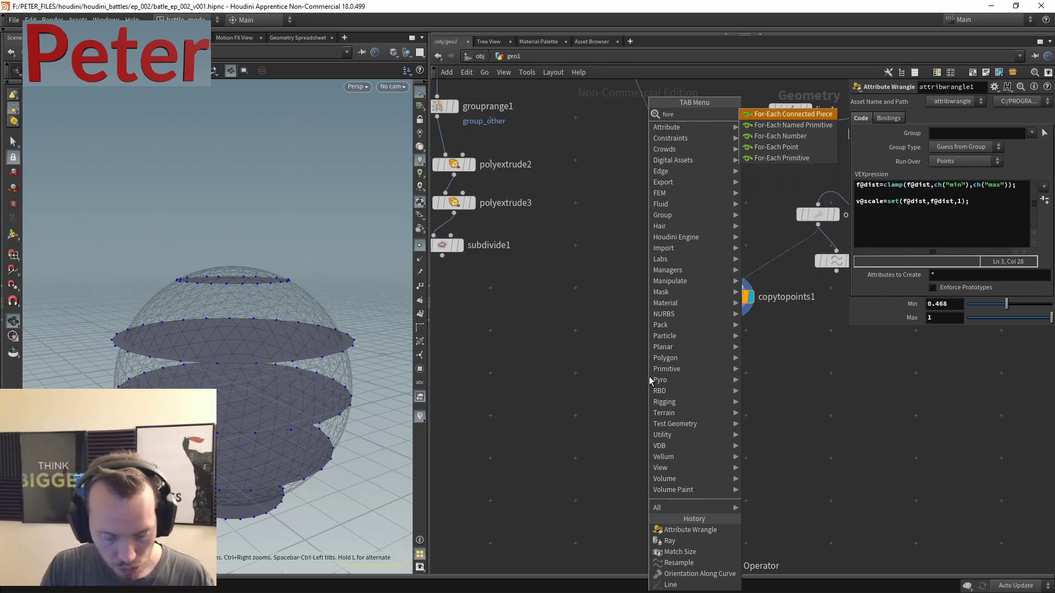
text(a)
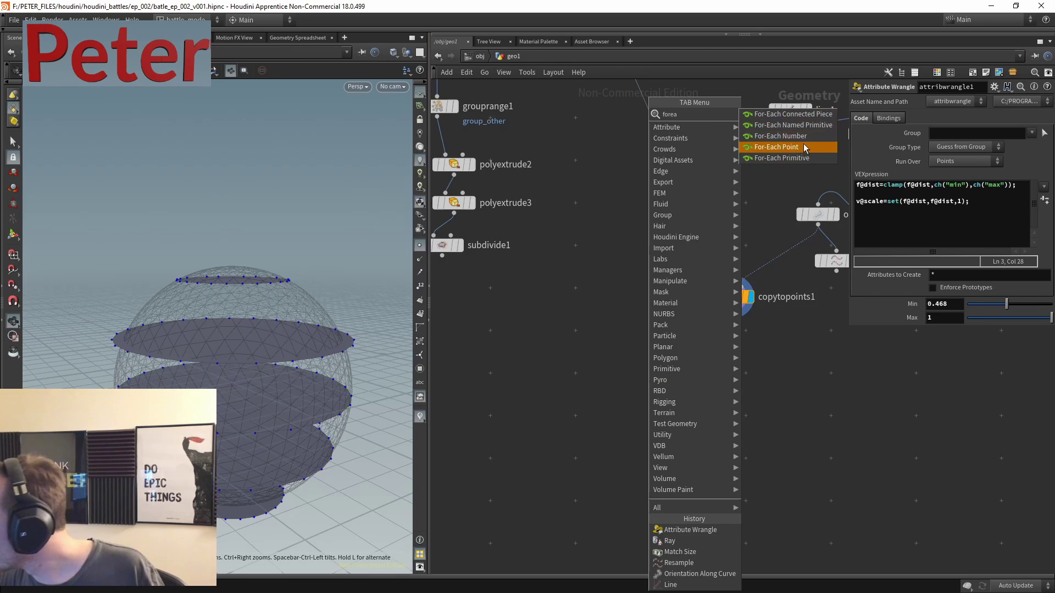
click(803, 147)
click(690, 387)
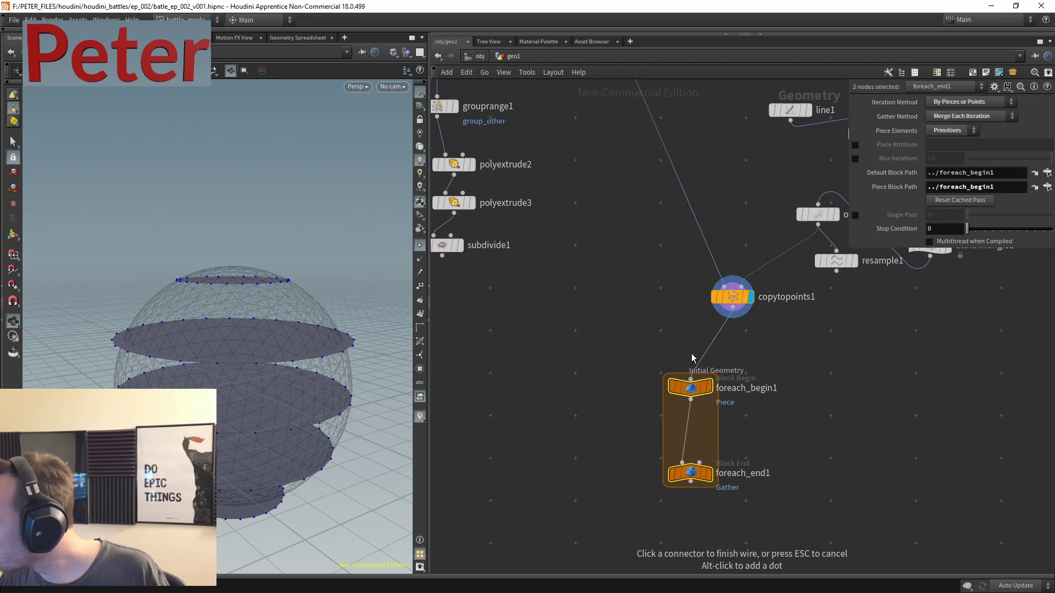
middle_drag(801, 449, 813, 352)
drag(817, 376, 659, 440)
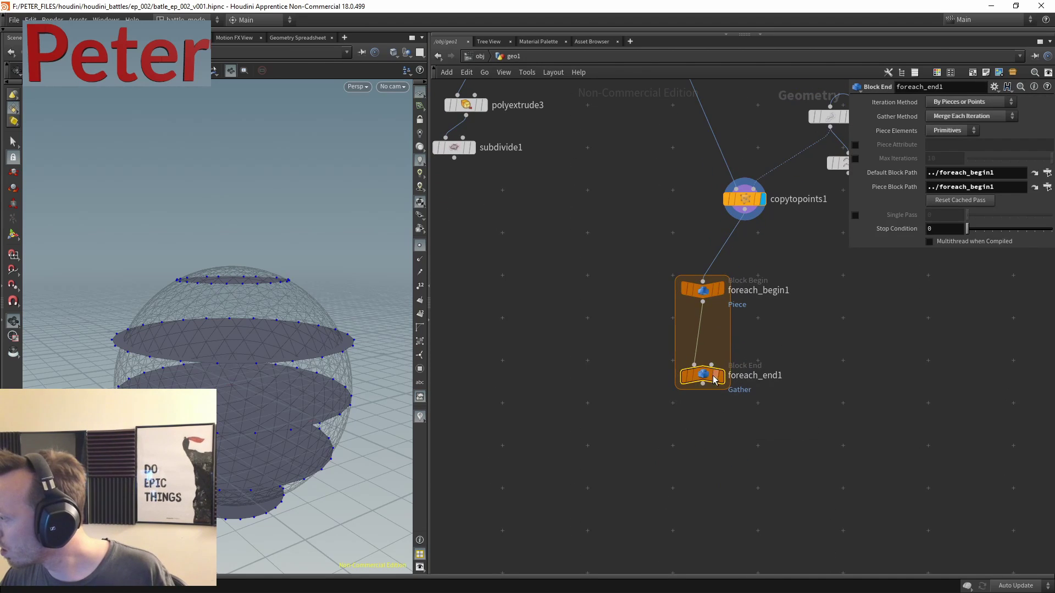
drag(703, 378, 717, 495)
click(987, 104)
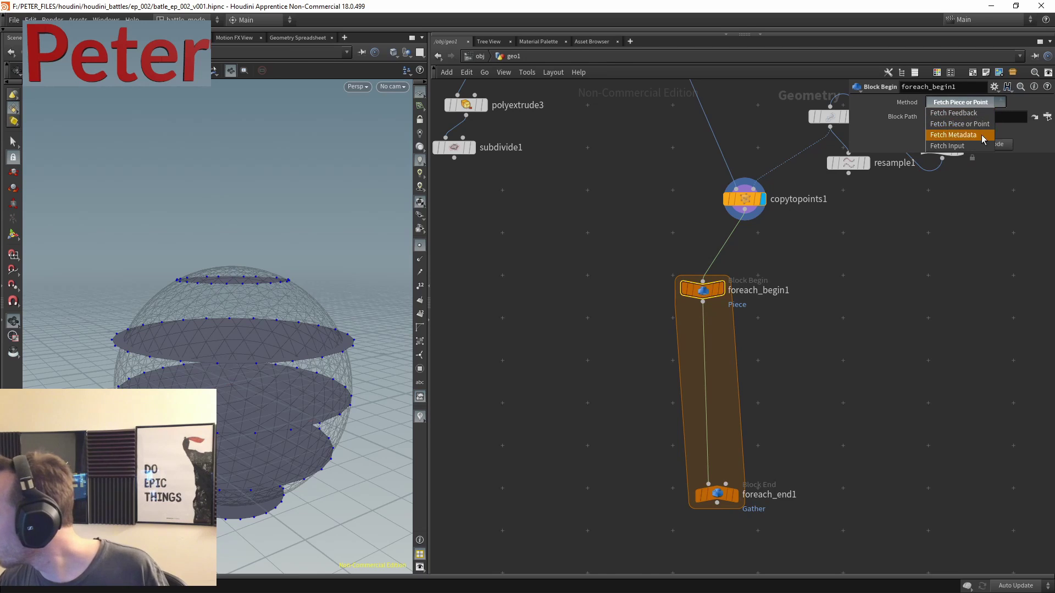
click(863, 305)
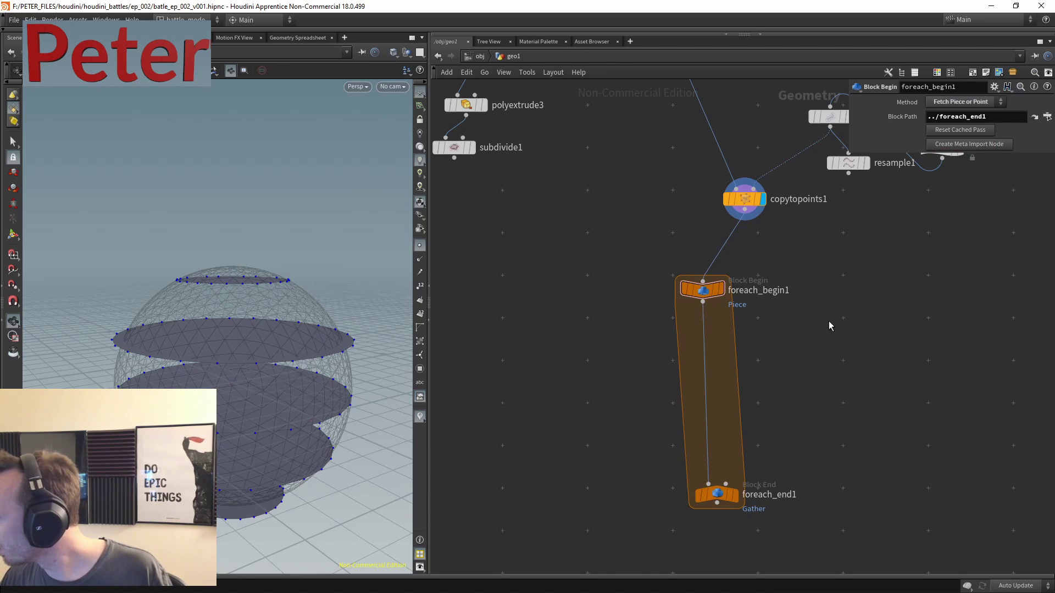
- Add a second For-Each loop from the 'forea' node search
key(Tab)
text(forea)
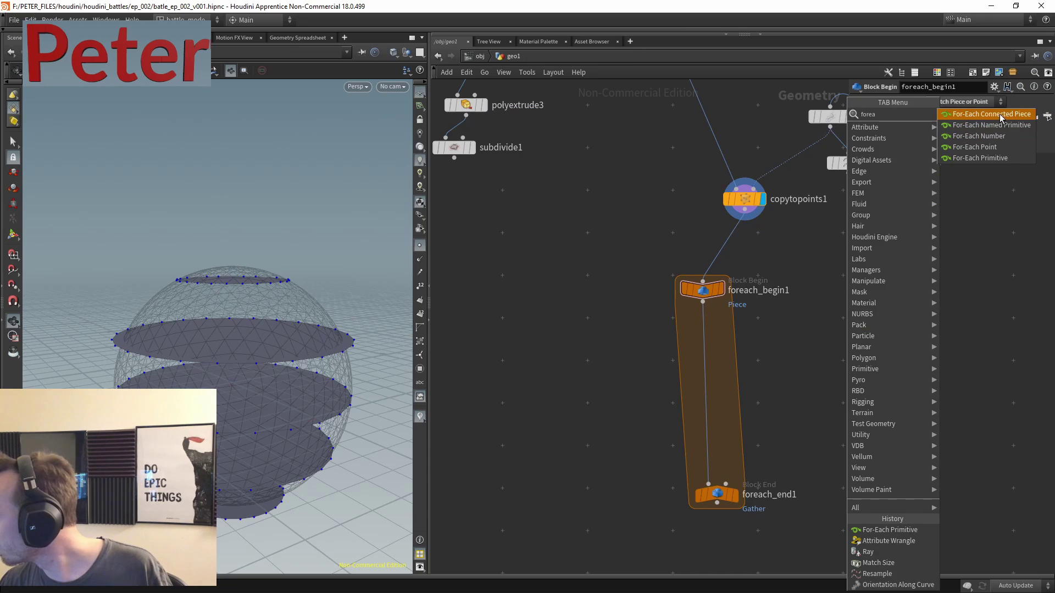
key(Return)
- Place the second loop, feed copytopoints1 into foreach_begin2, and move the extrude chain down
click(839, 345)
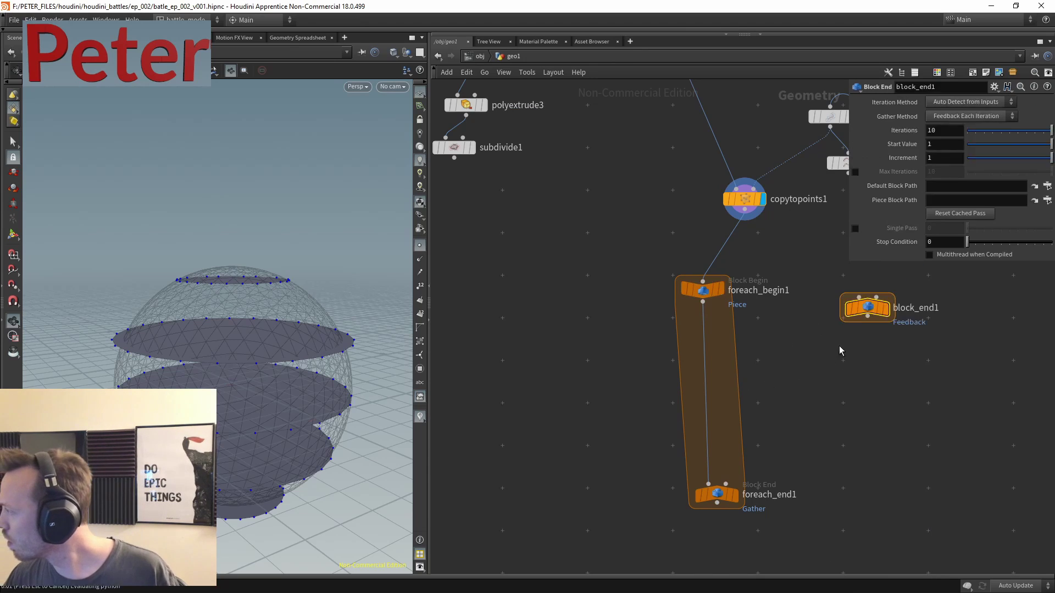
click(744, 210)
click(867, 298)
scroll(577, 245, down, 5)
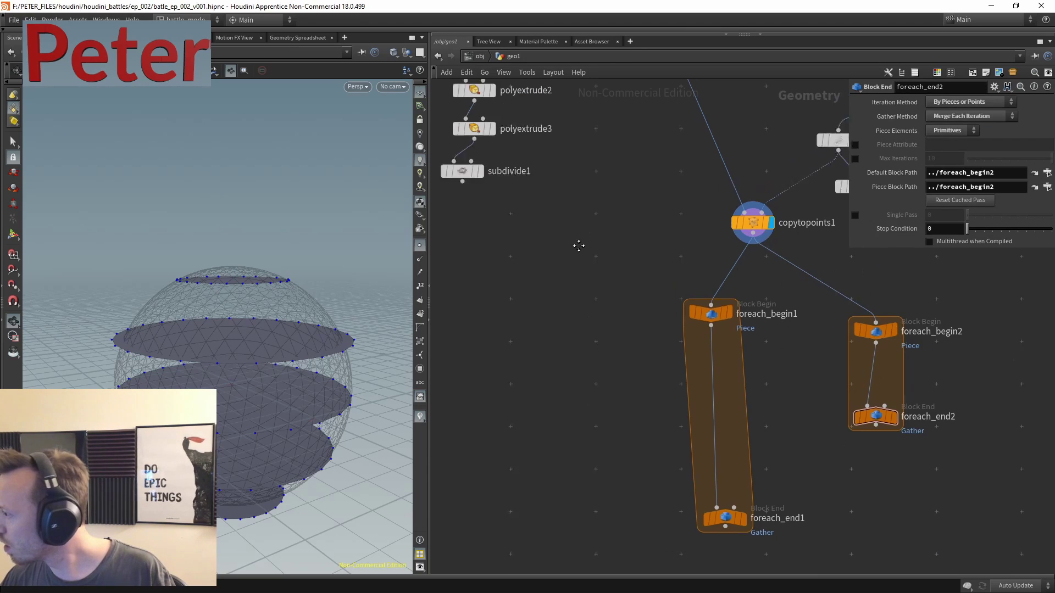
drag(527, 139, 608, 344)
drag(584, 162, 607, 431)
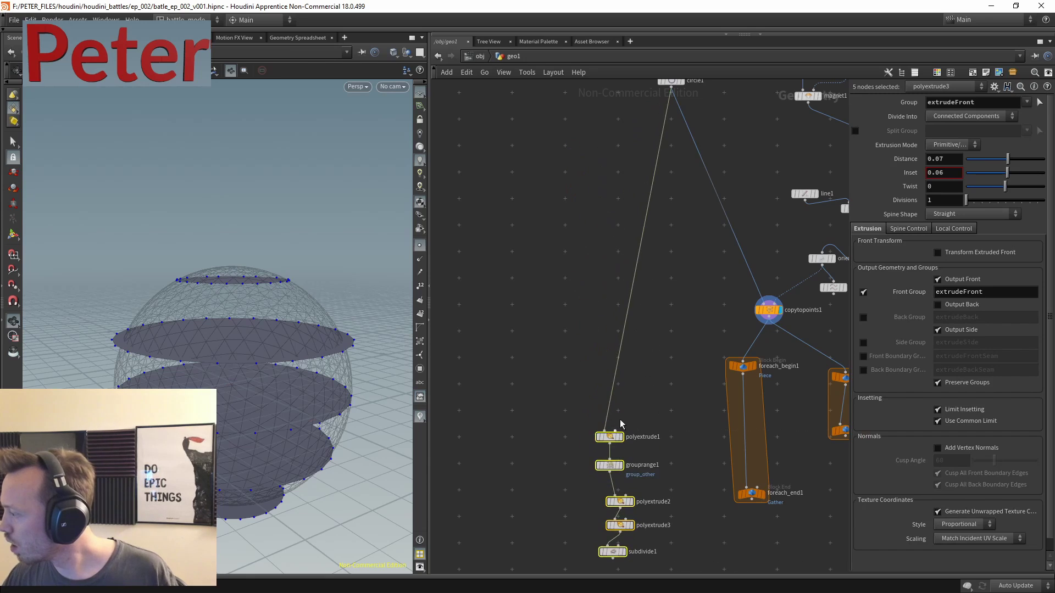
middle_drag(607, 431, 510, 294)
- Wire foreach_begin2 into polyextrude1 and subdivide1 into foreach_end2, and display the loop result
click(750, 250)
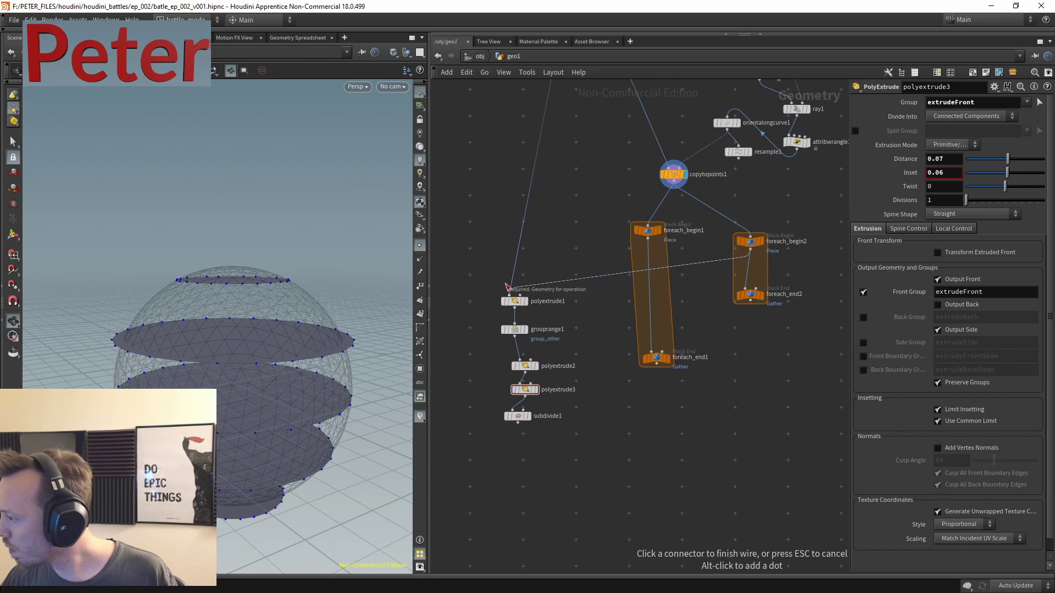
click(514, 295)
click(511, 428)
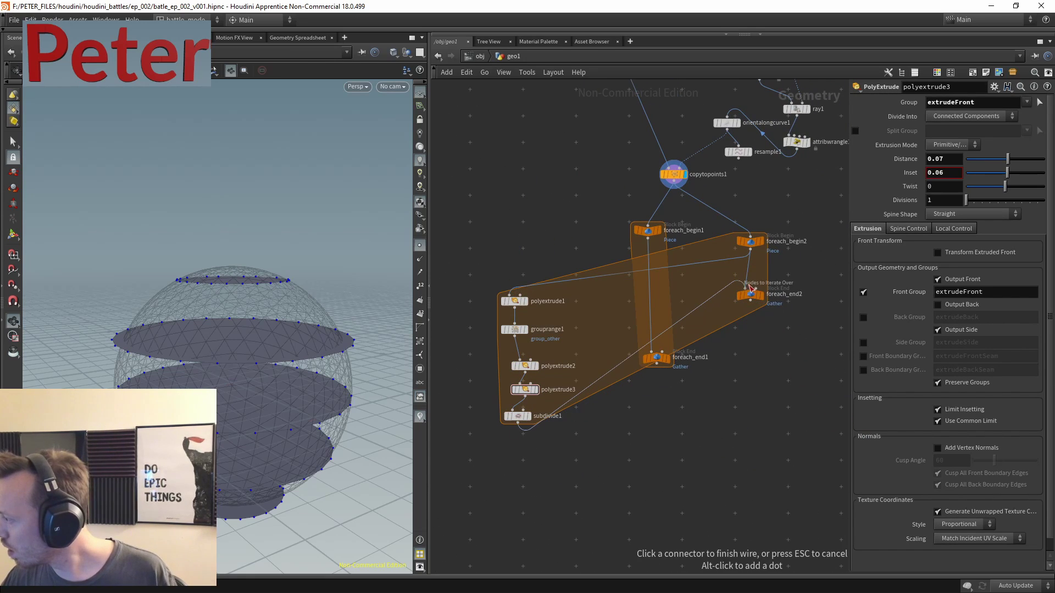
click(750, 287)
click(764, 282)
middle_drag(780, 308, 755, 238)
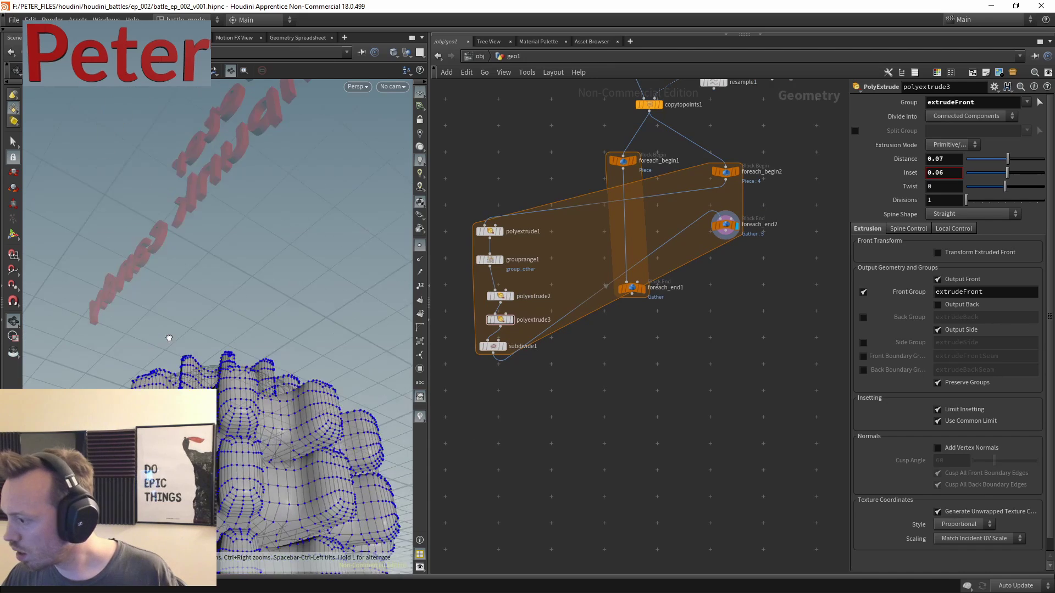
- Delete foreach_begin1 and foreach_end1, and arrange the extrude chain inside the remaining loop
drag(662, 345, 619, 154)
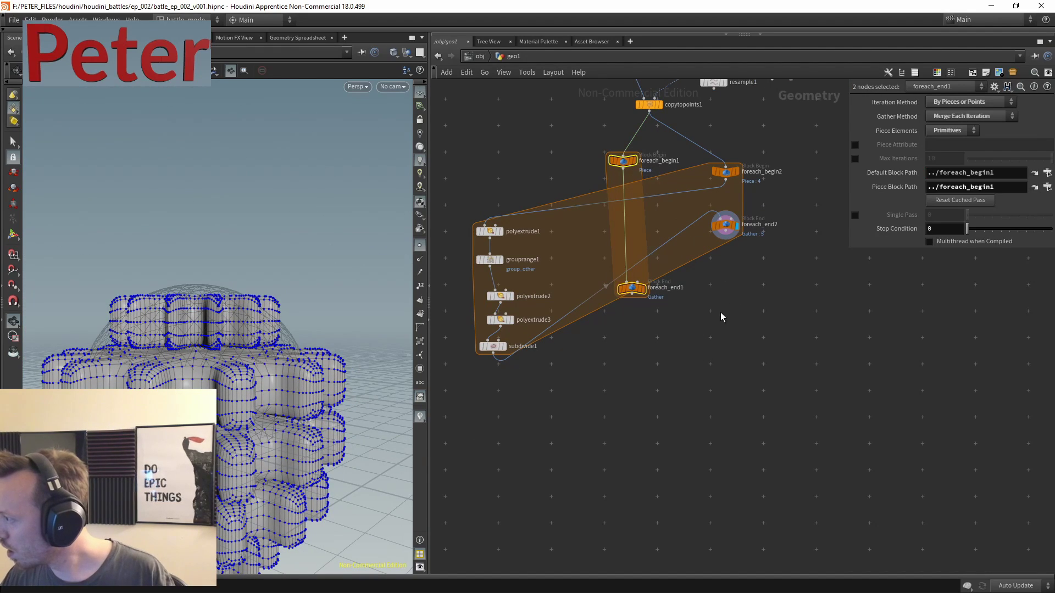
key(Delete)
drag(725, 225, 707, 371)
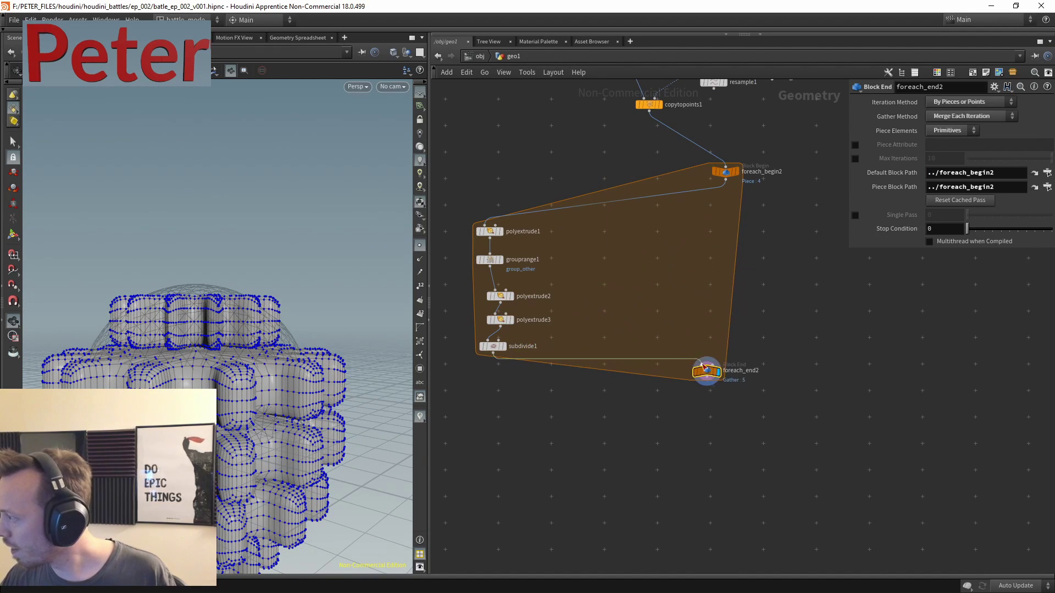
drag(539, 159, 432, 356)
drag(494, 351, 670, 334)
scroll(784, 346, up, 5)
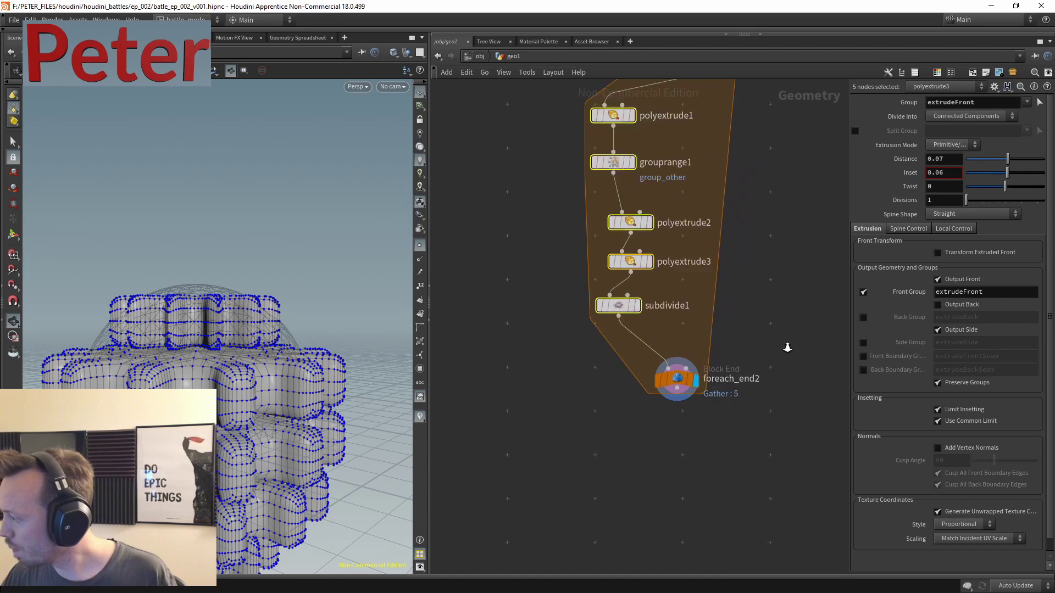
click(718, 278)
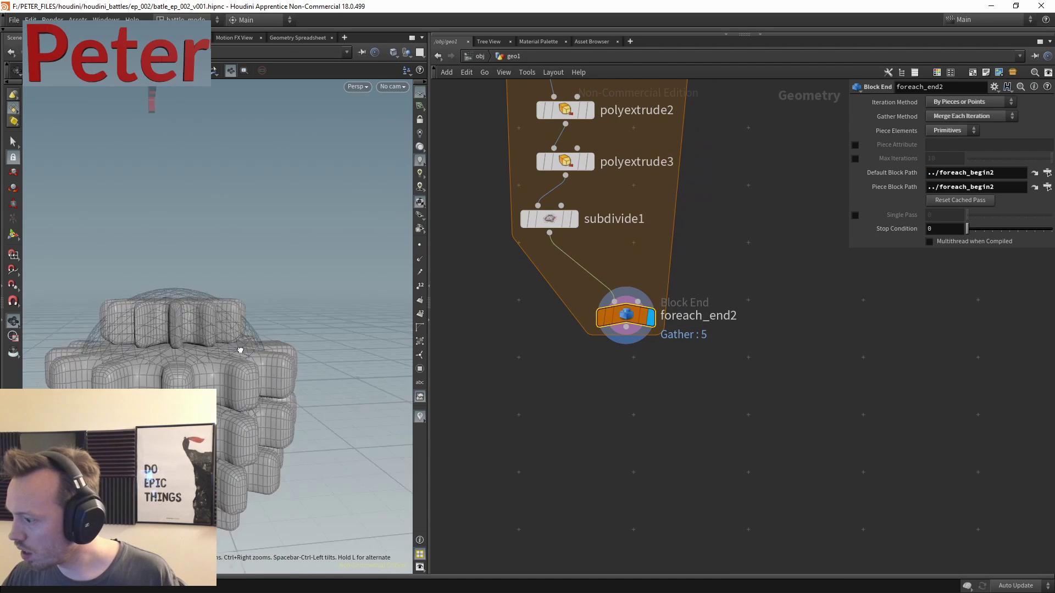
- Raise attribwrangle1's Min scale from 0.468 to 0.636
scroll(730, 344, up, 3)
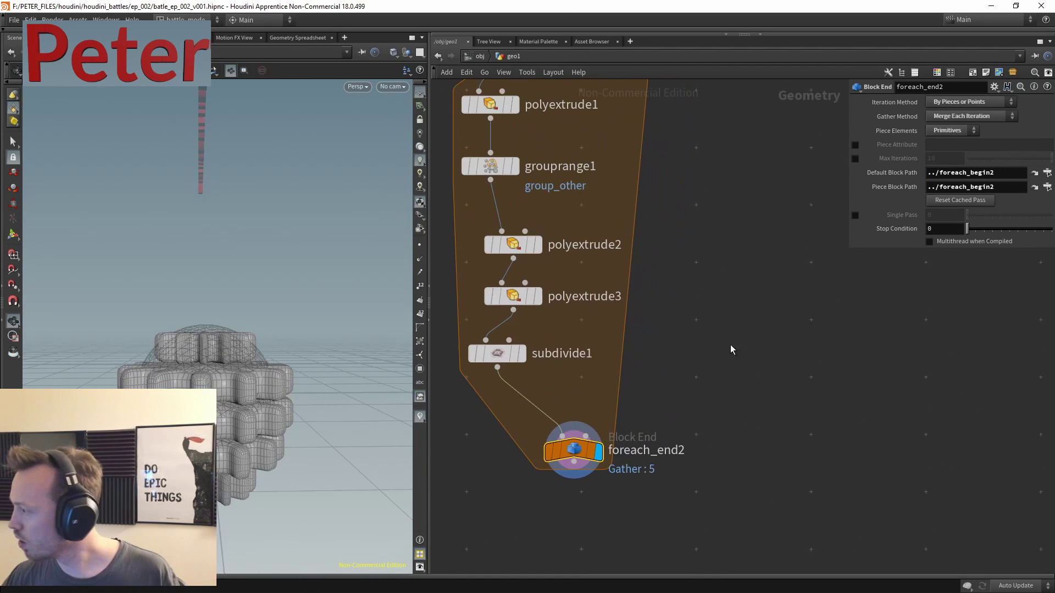
key(Tab)
mouse_move(702, 363)
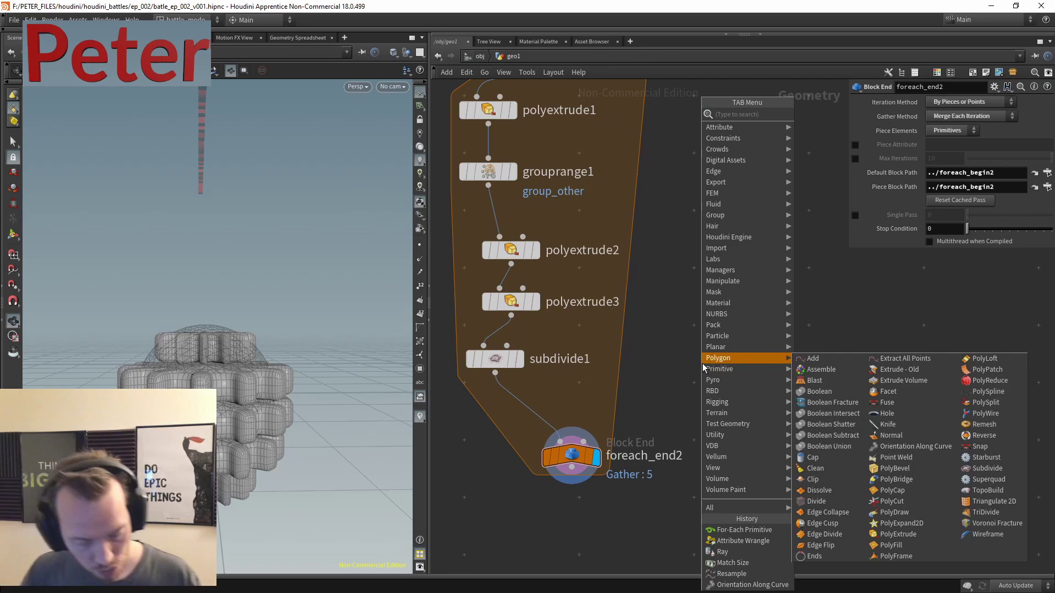
key(Escape)
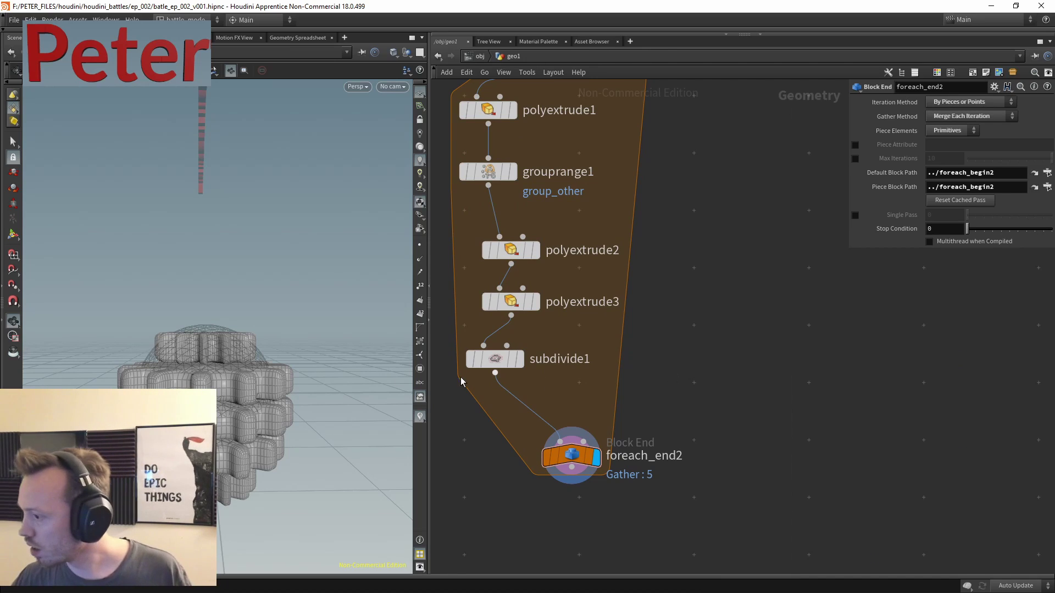
scroll(674, 311, up, 10)
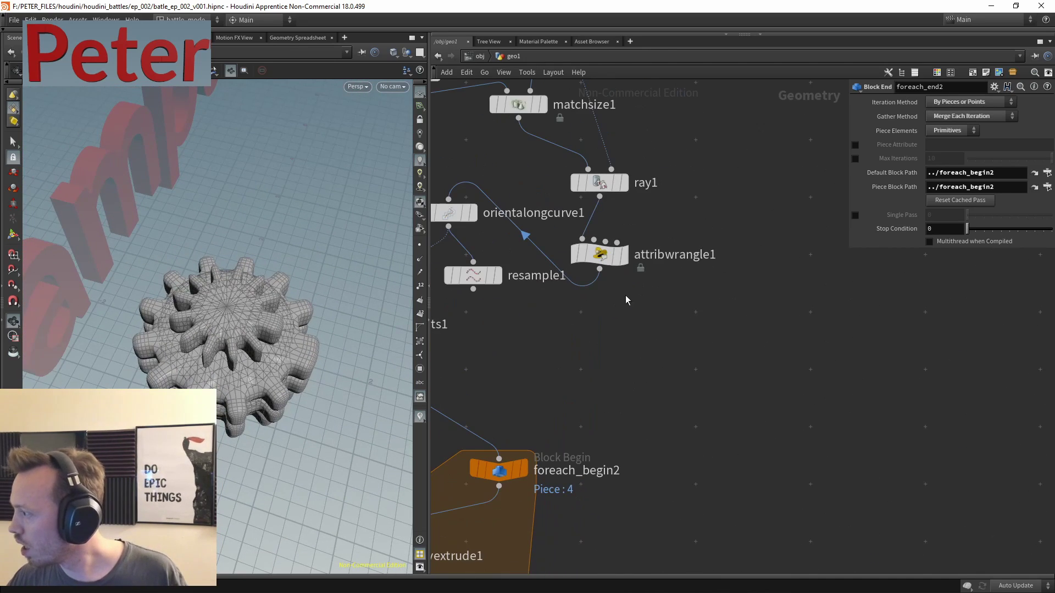
click(770, 232)
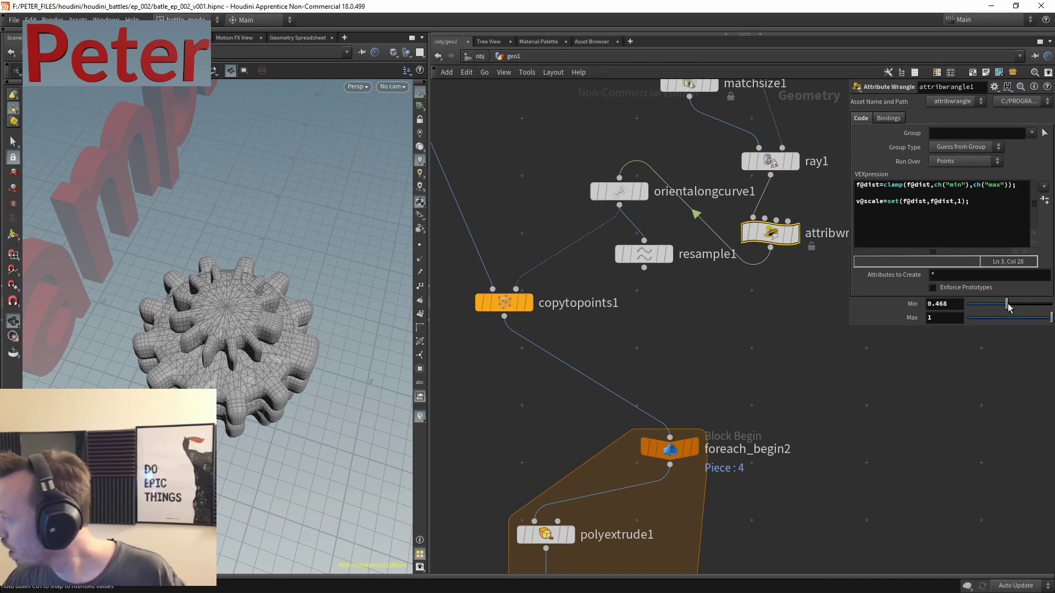
drag(1007, 303, 1021, 304)
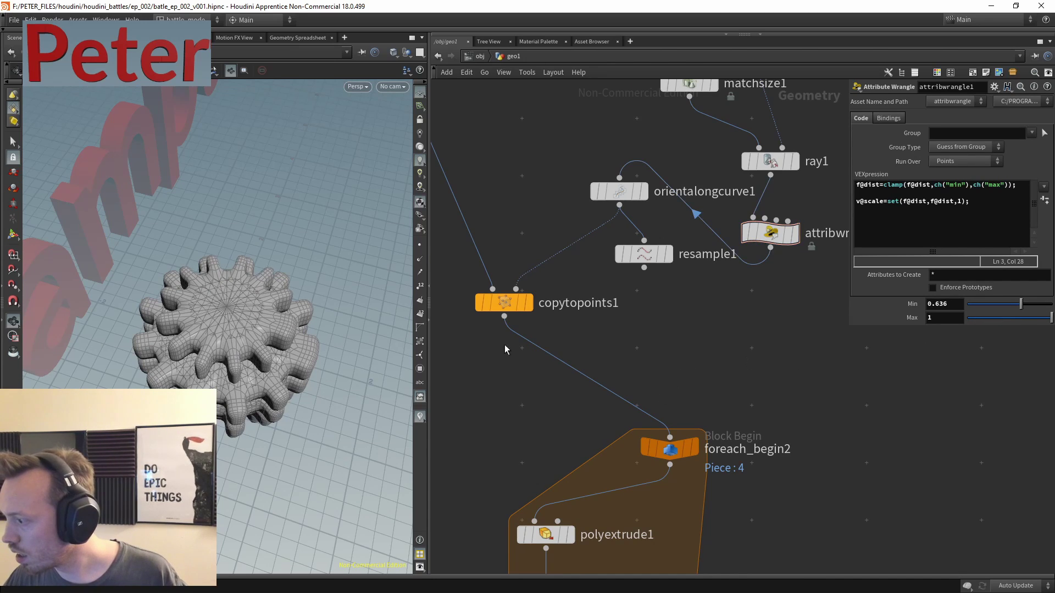
middle_drag(632, 361, 645, 224)
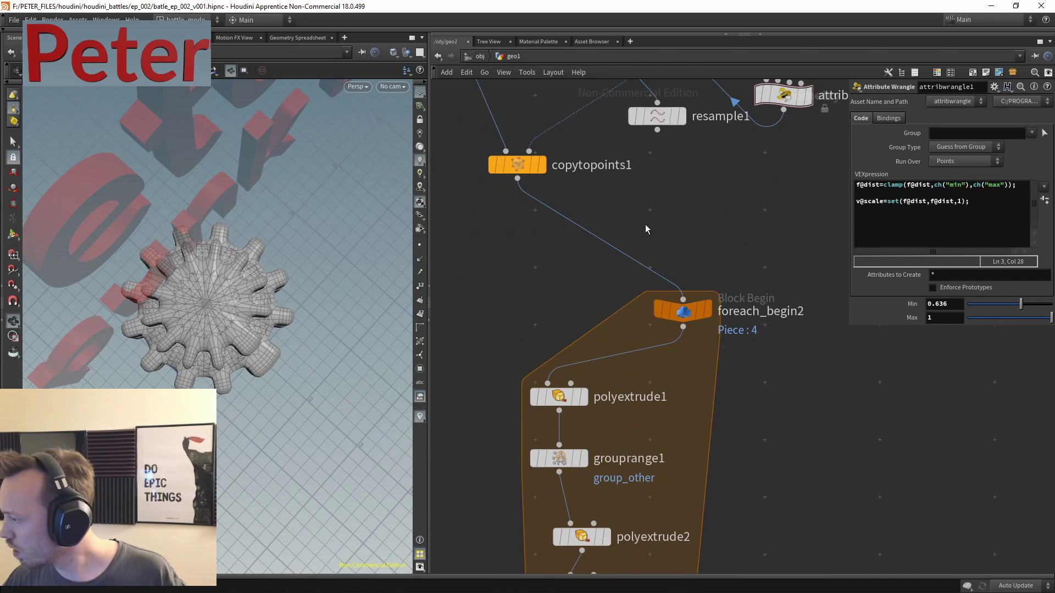
scroll(499, 299, down, 3)
middle_drag(498, 299, 529, 313)
- Set circle1's divisions to 24
scroll(530, 313, up, 2)
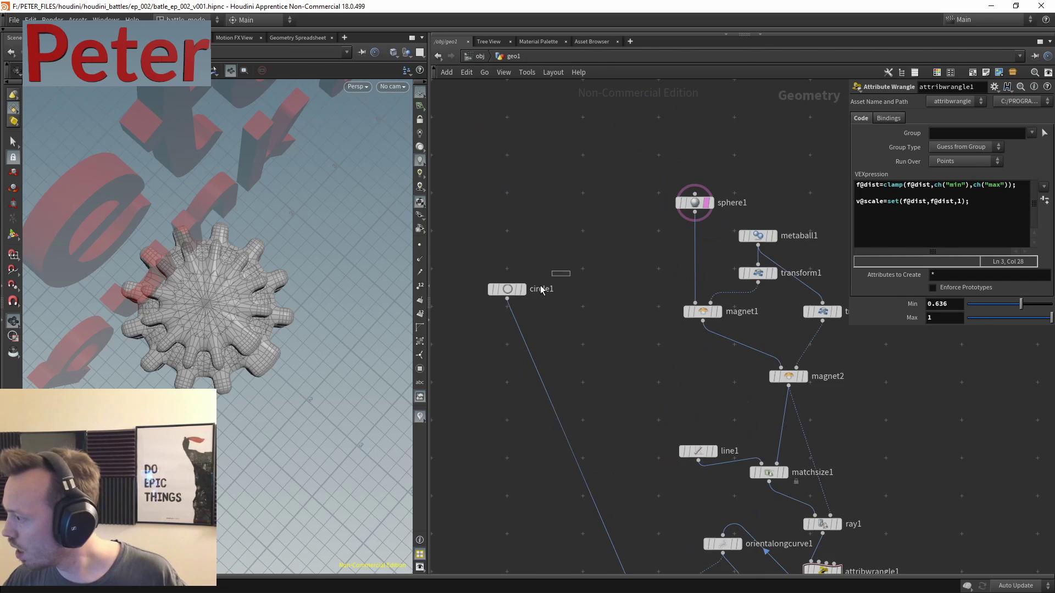
click(505, 289)
text(24)
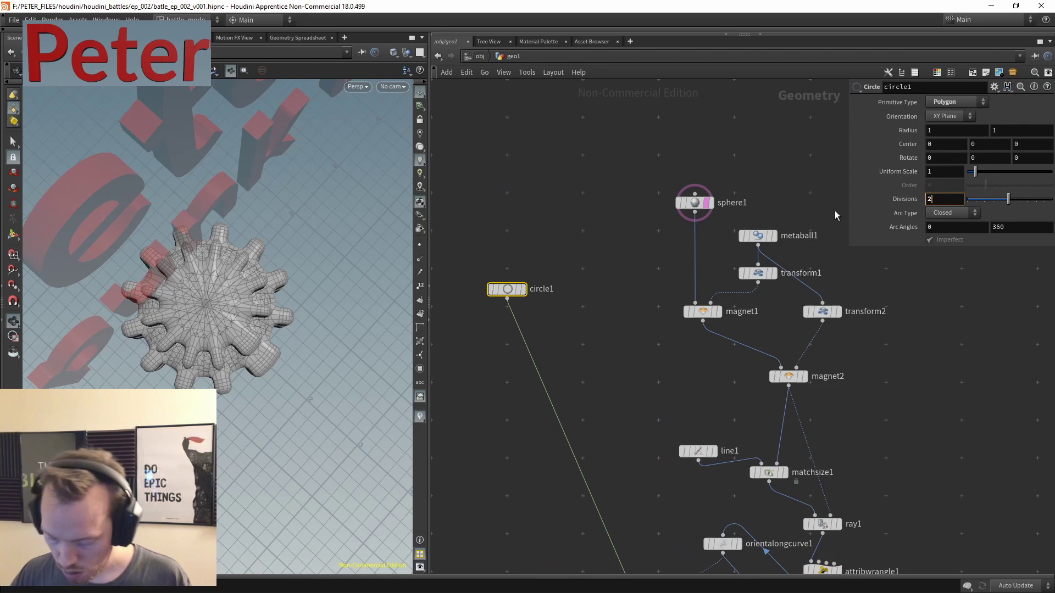
key(Return)
scroll(670, 253, down, 4)
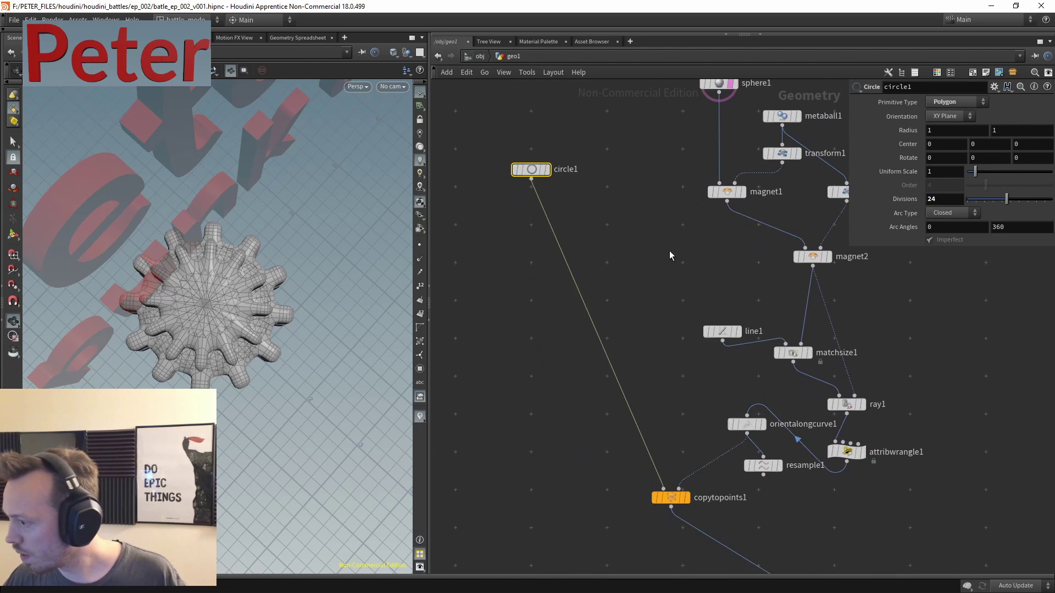
drag(247, 247, 209, 351)
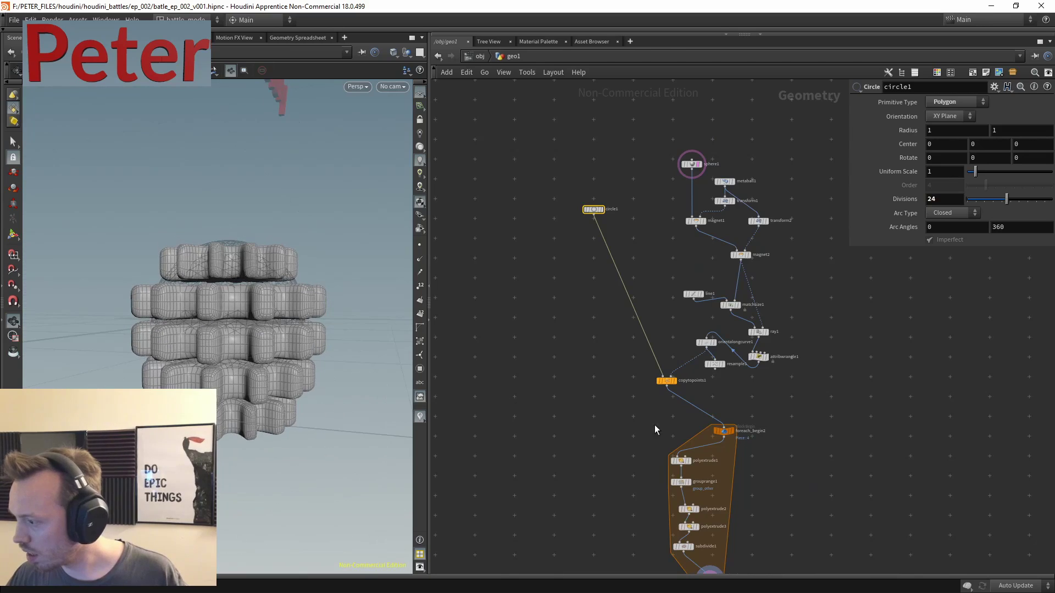
scroll(720, 308, up, 5)
middle_drag(734, 334, 699, 208)
- Set line1 to 6 points and inspect the taller stack
click(541, 218)
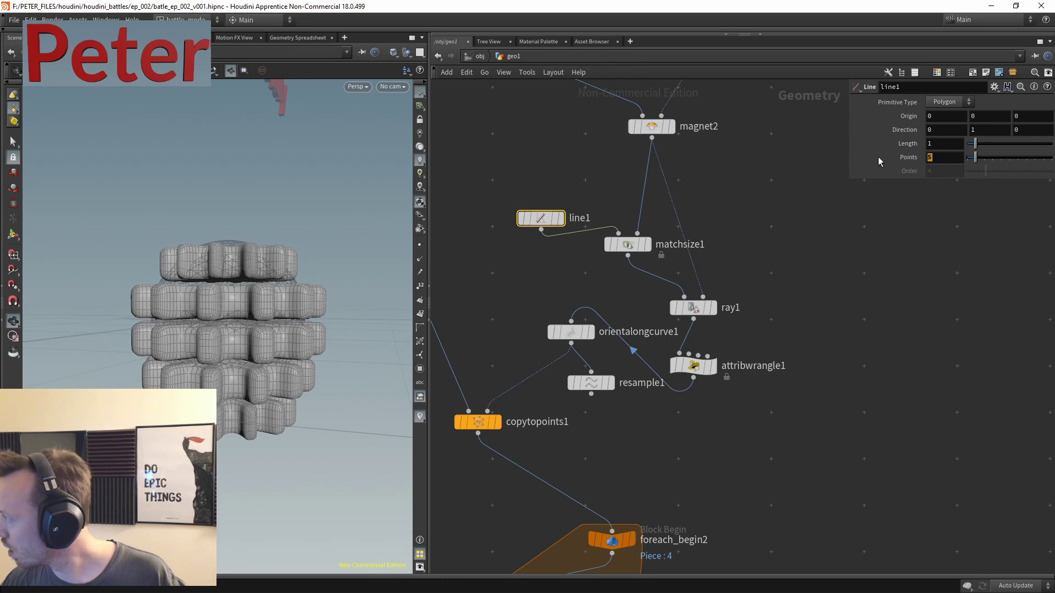
text(6)
key(Return)
drag(337, 348, 165, 357)
middle_drag(579, 429, 694, 421)
- Move copytopoints1 down and to the left in the network
click(592, 415)
drag(592, 416, 580, 438)
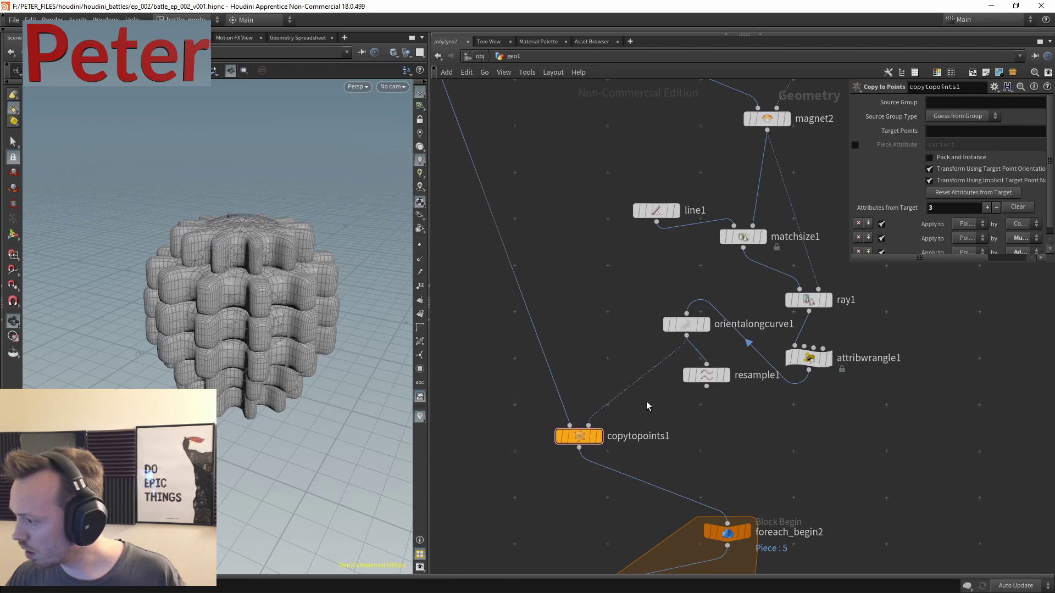
key(Tab)
key(Escape)
middle_drag(578, 298, 604, 223)
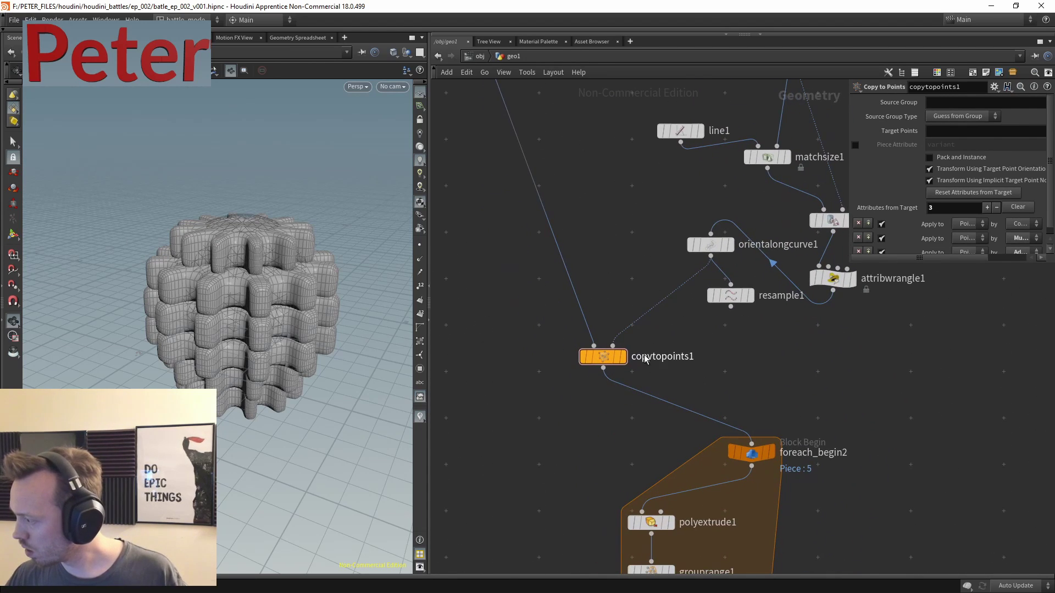
key(Tab)
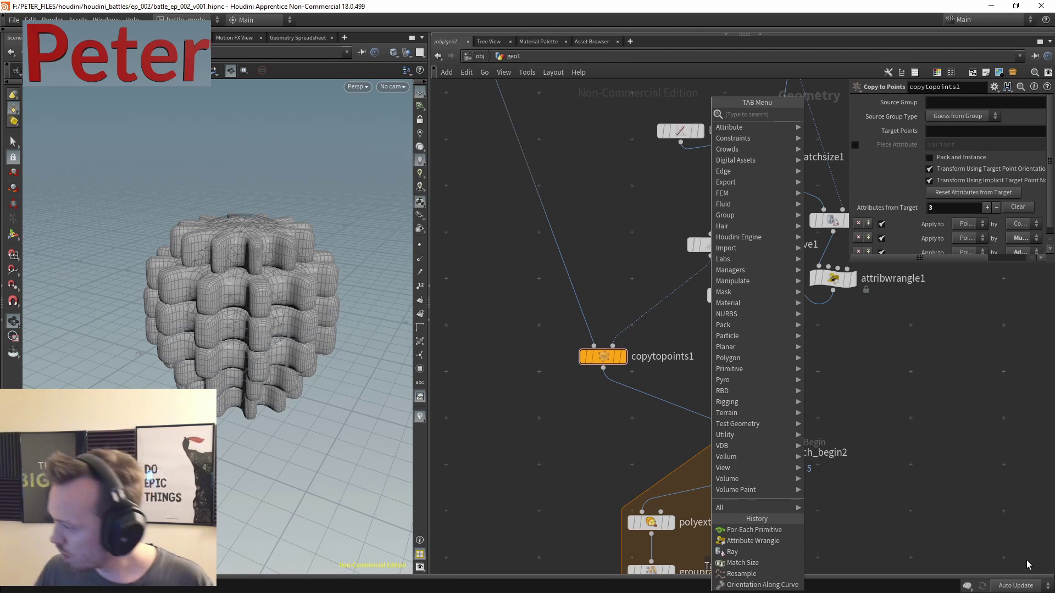
- Insert a Transform node on the wire between foreach_begin2 and polyextrude1
middle_drag(622, 437, 643, 299)
key(Tab)
mouse_move(632, 292)
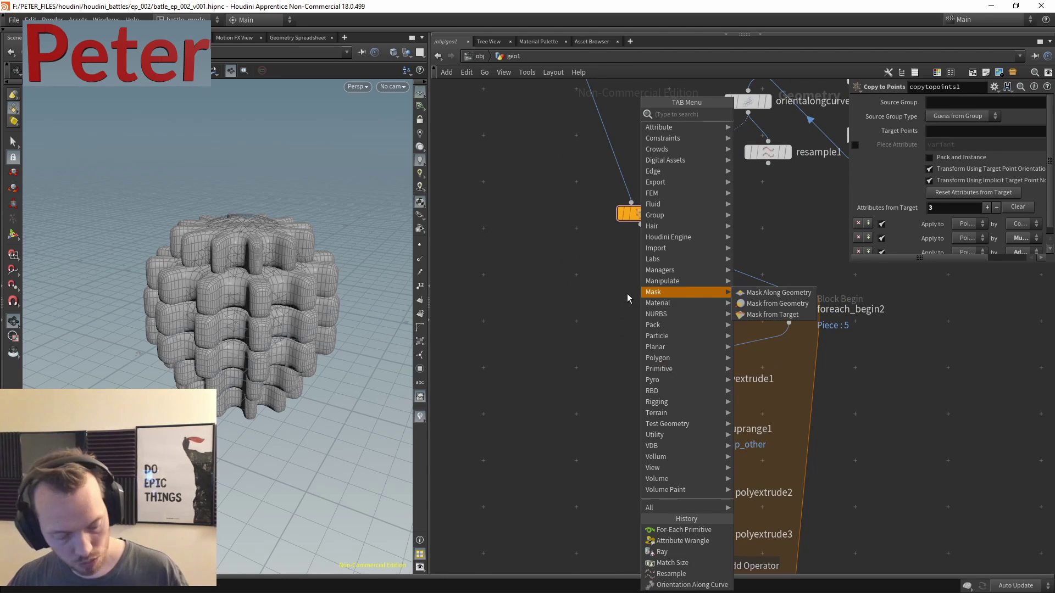
text(transf)
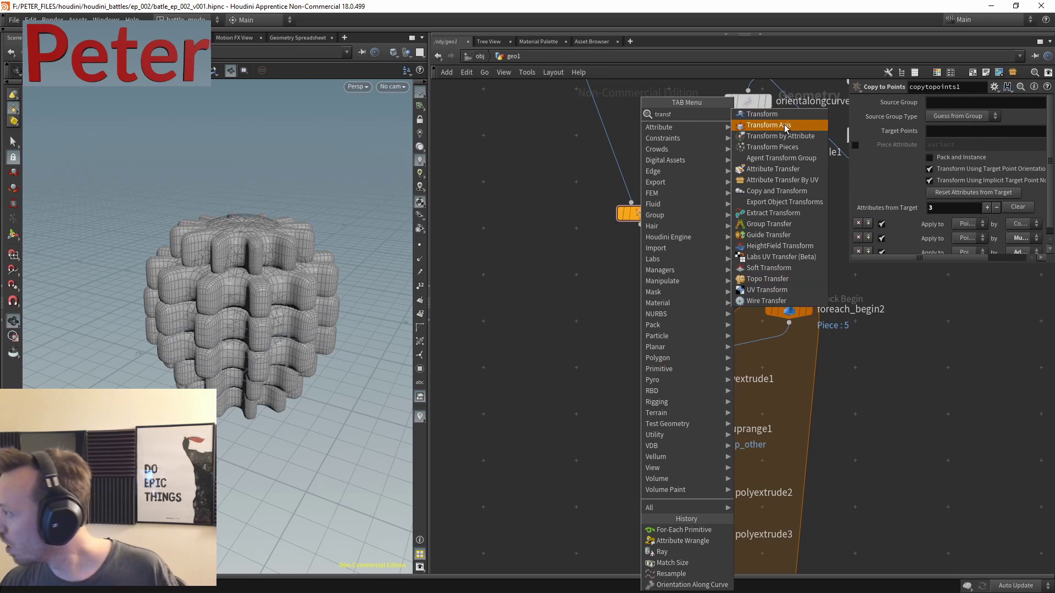
click(762, 114)
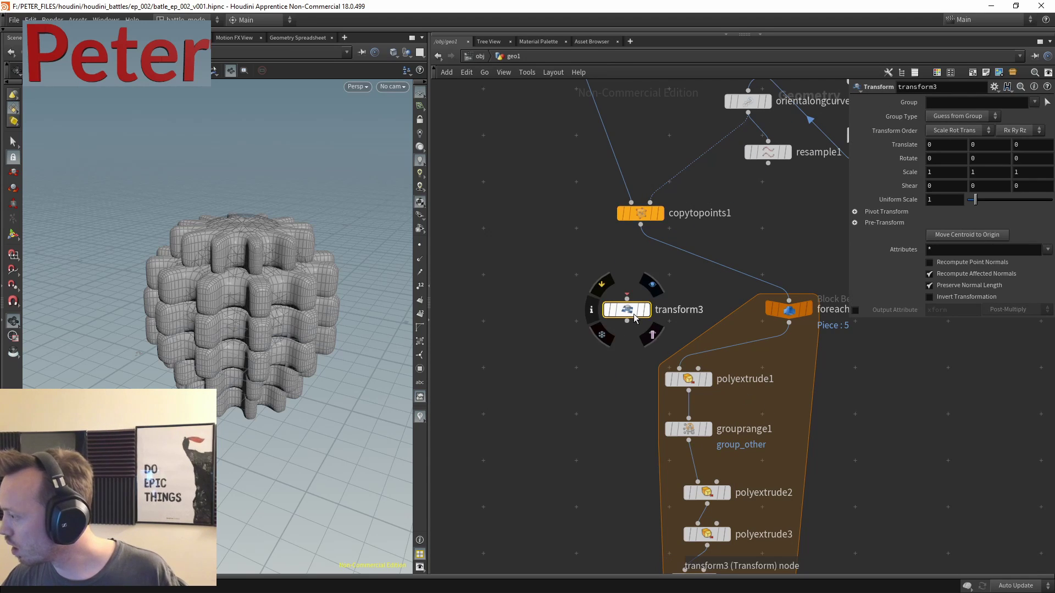
drag(624, 306, 747, 355)
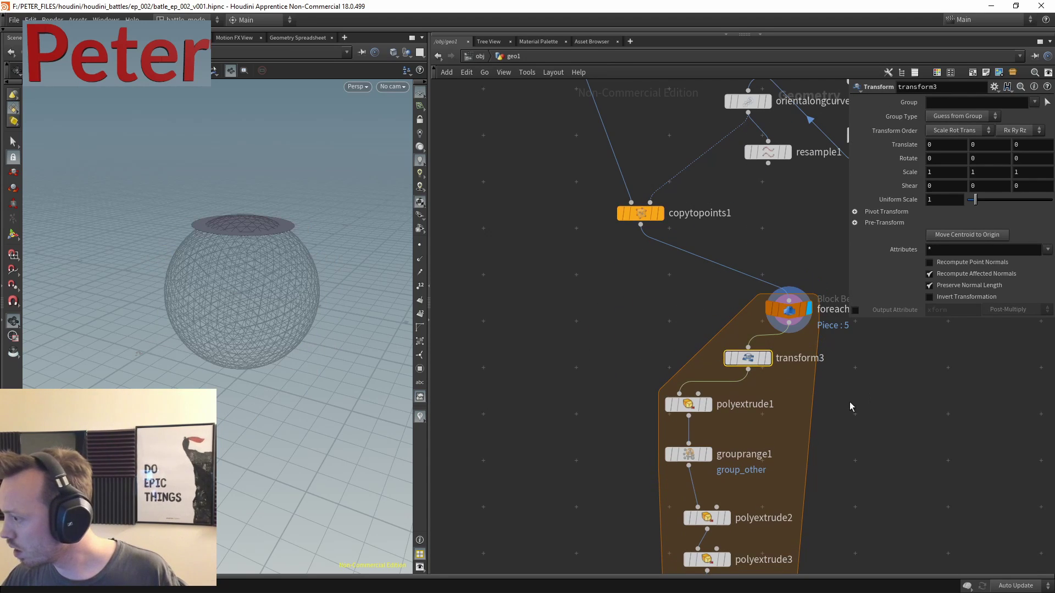
middle_drag(853, 410, 722, 97)
drag(720, 332, 596, 387)
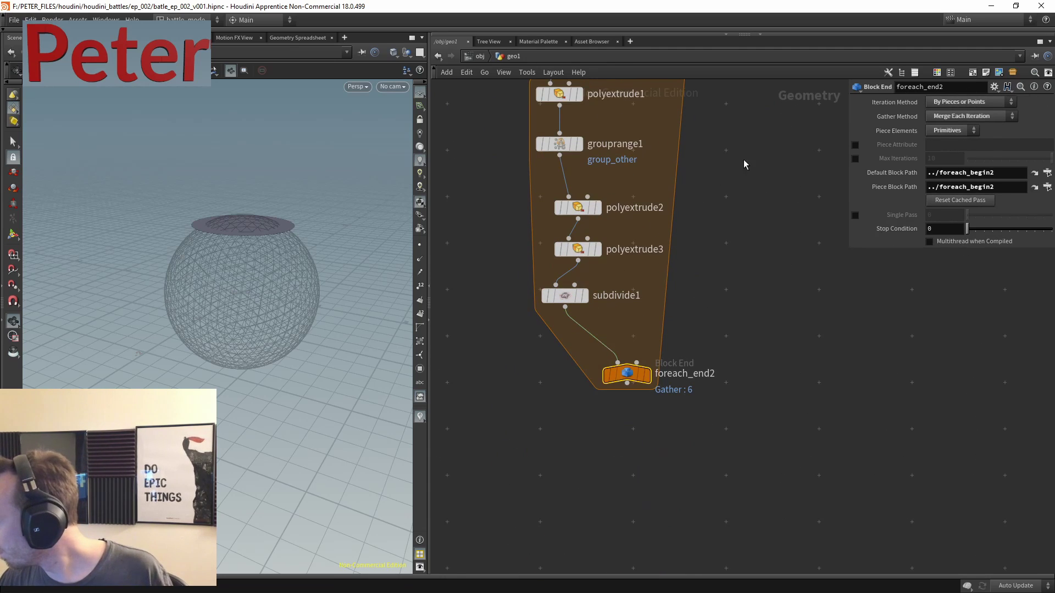
- Create a meta import node from foreach_begin2 and rename it md1
click(1034, 173)
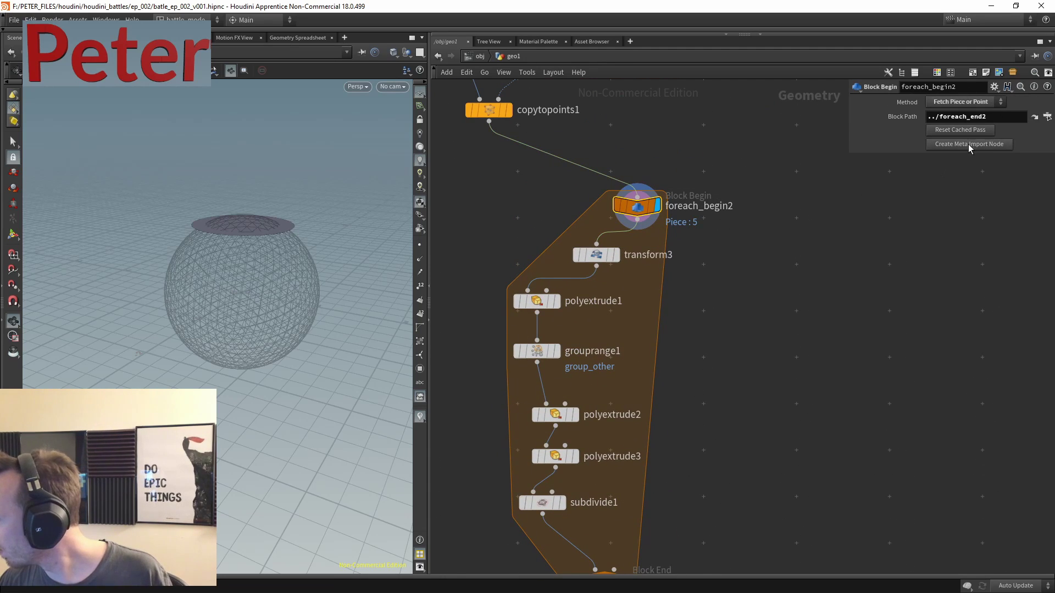
click(968, 144)
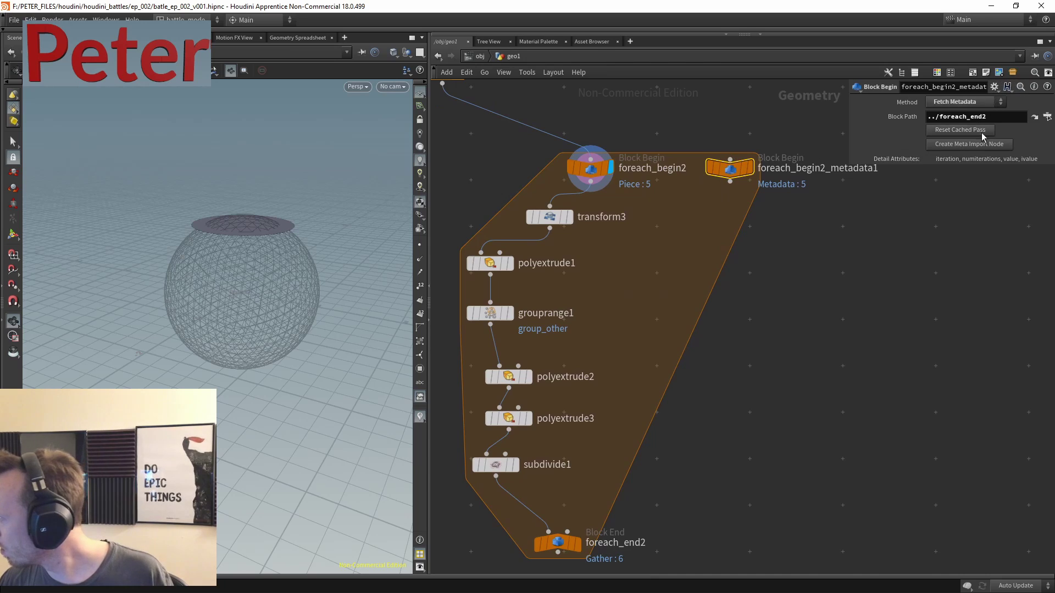
double_click(765, 169)
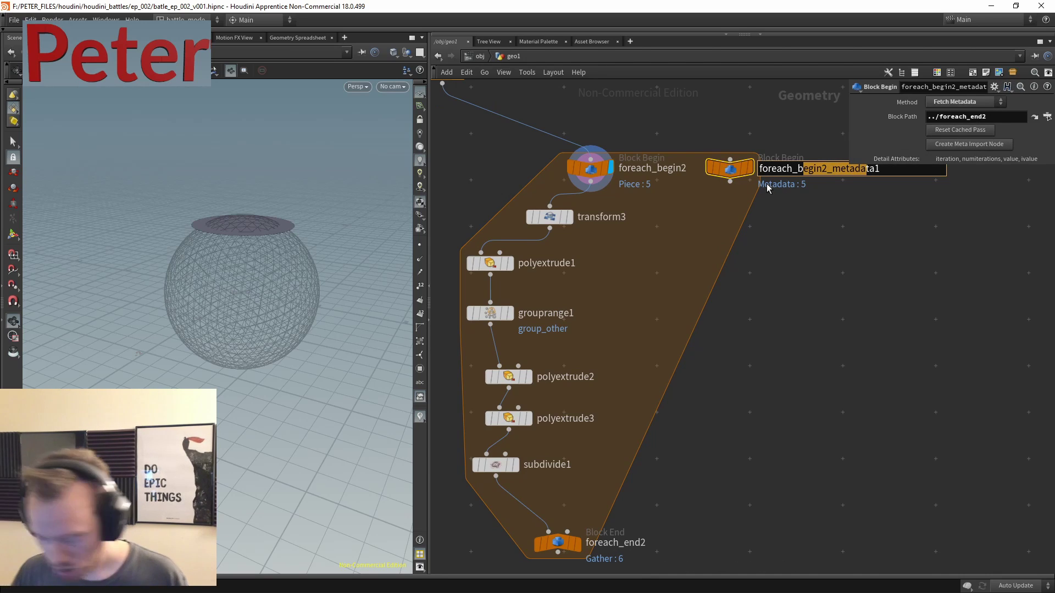
text(md1)
key(Return)
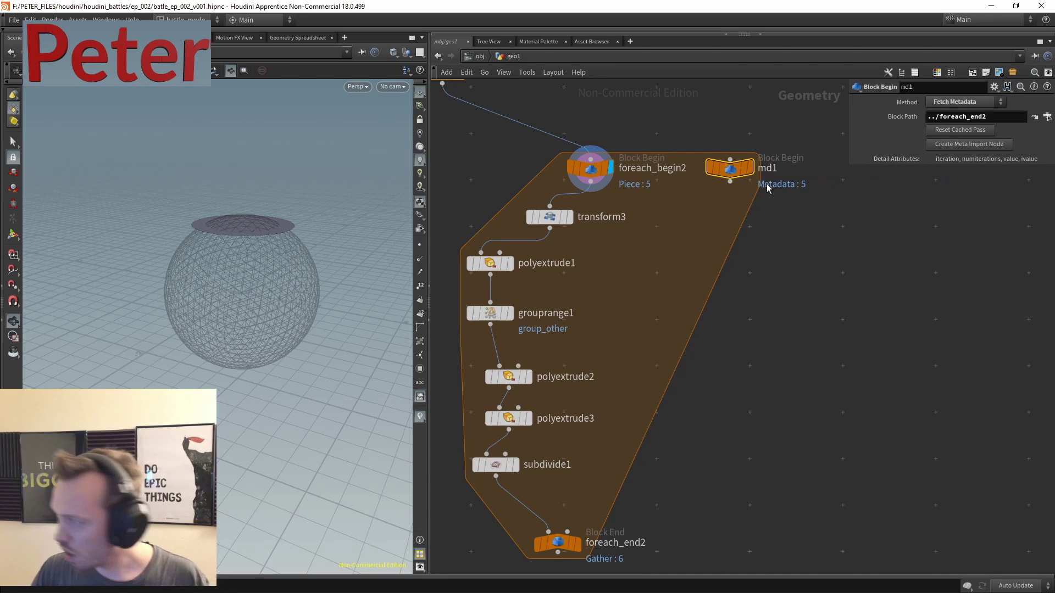
- Set transform3 Rotate Y to rand(detail("../md1","iteration",0))*360
click(549, 216)
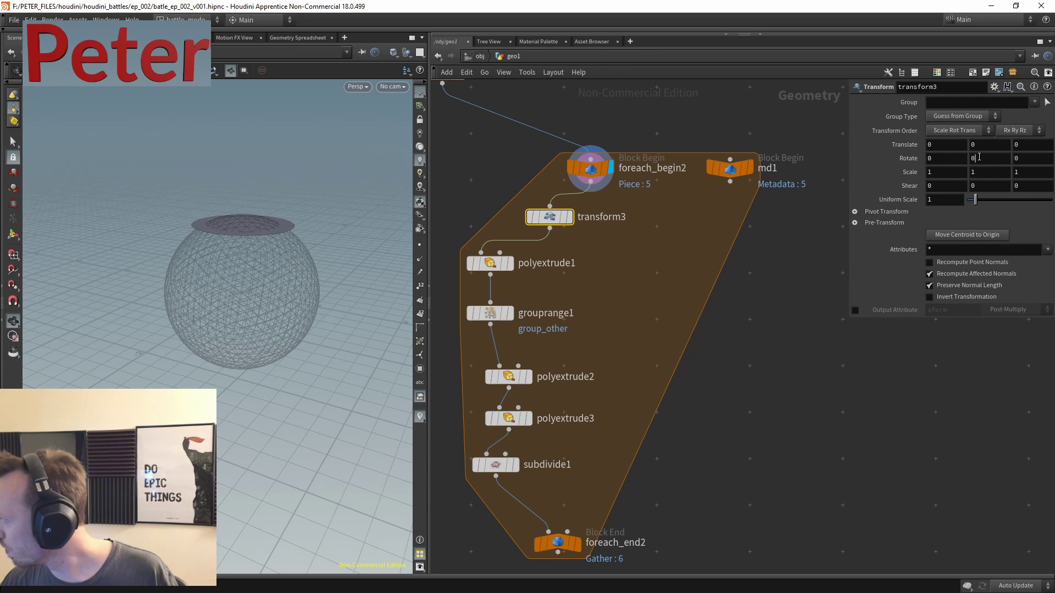
text(rand())
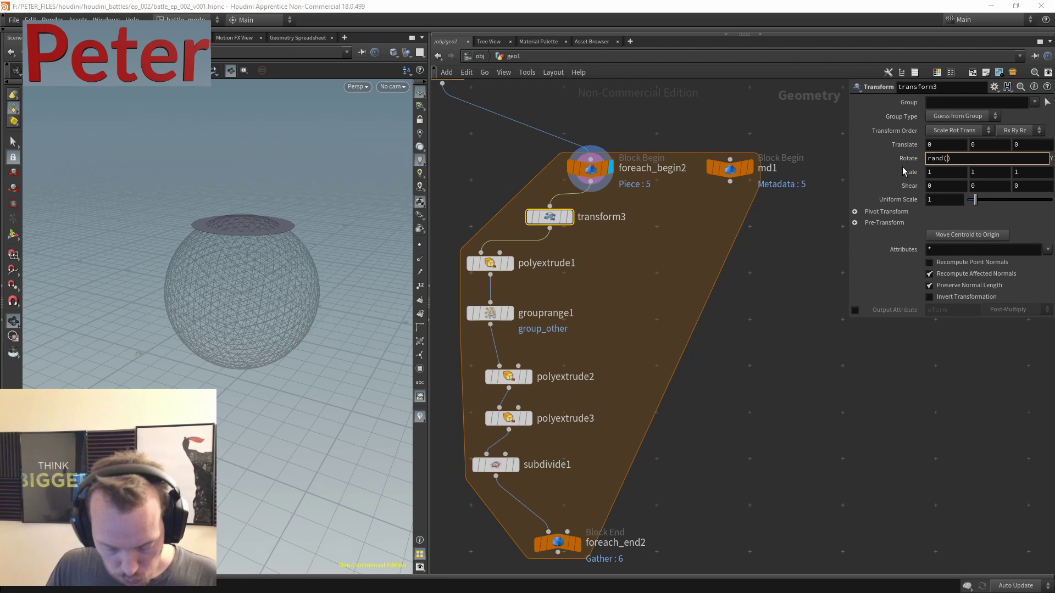
text(detail)
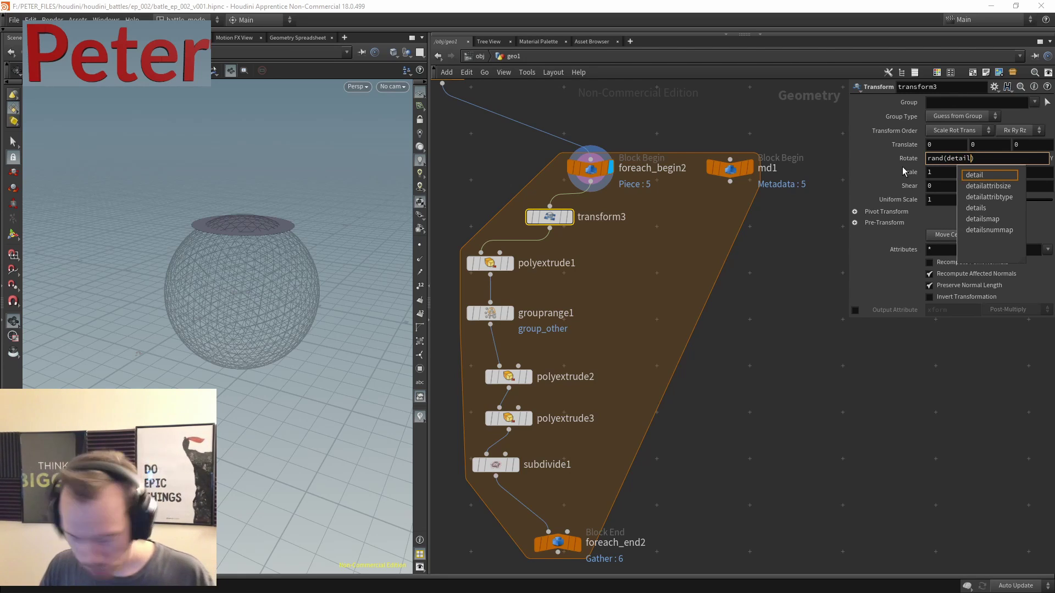
text(()
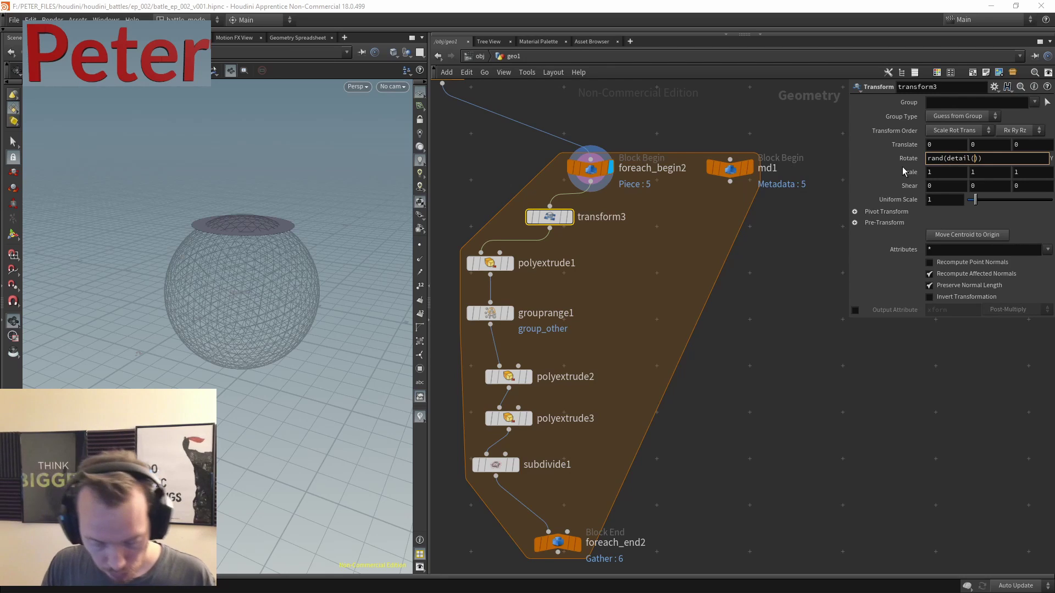
text(")
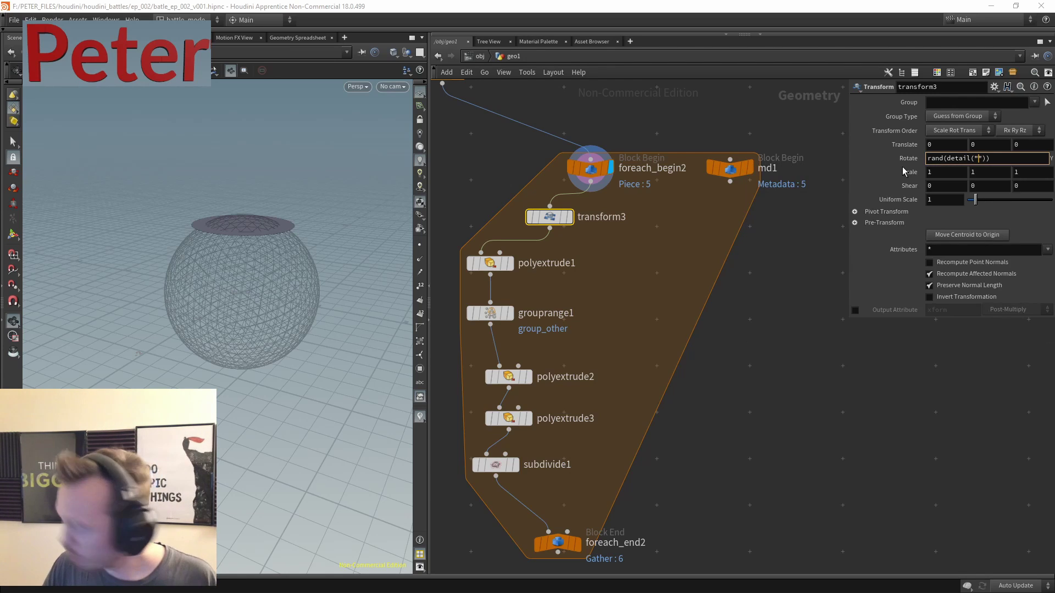
text(../)
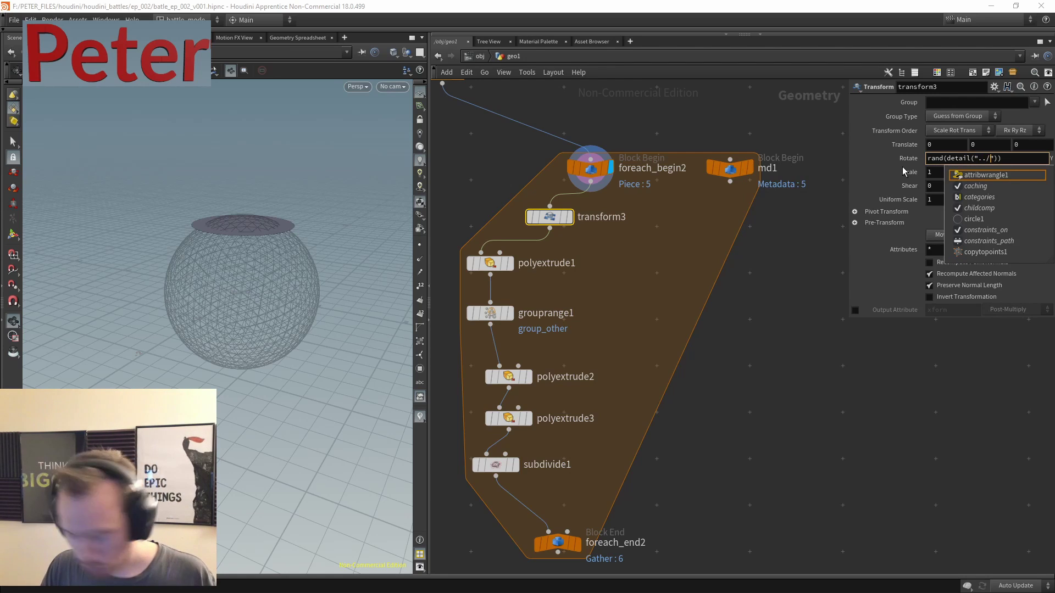
text(md1")
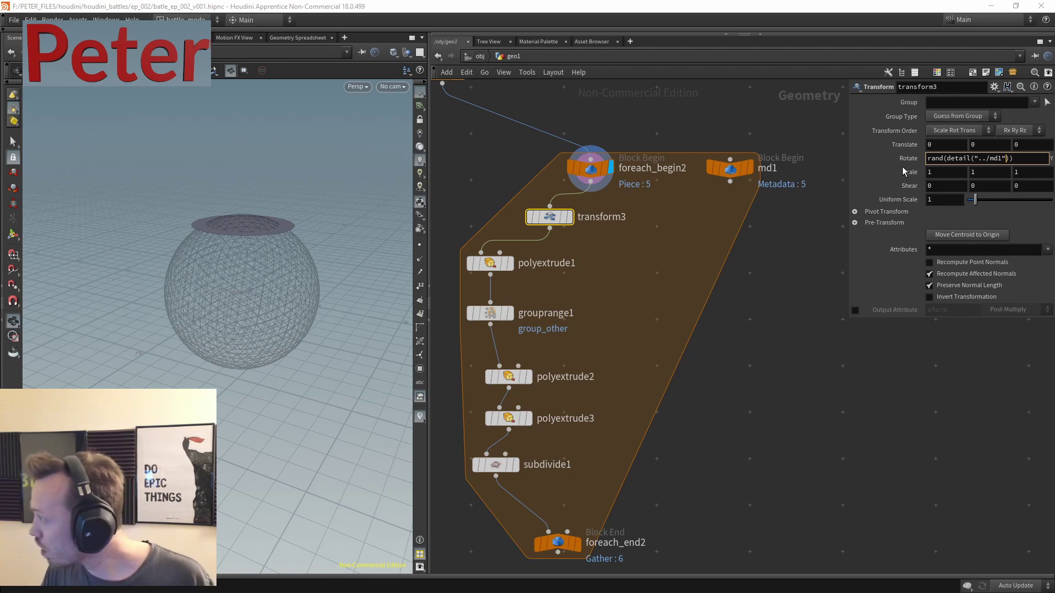
text(,")
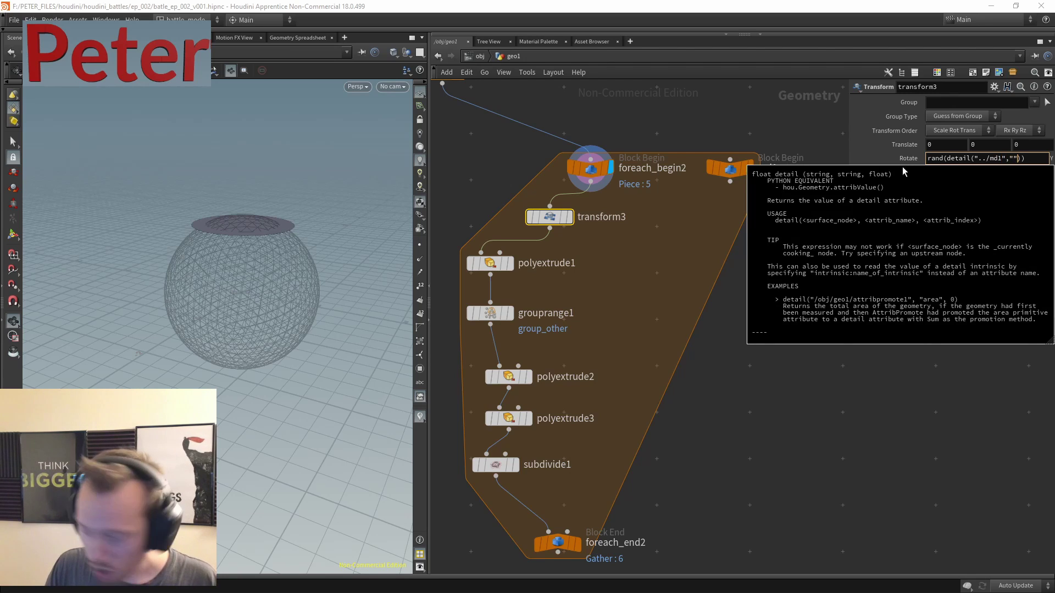
text(iteratio)
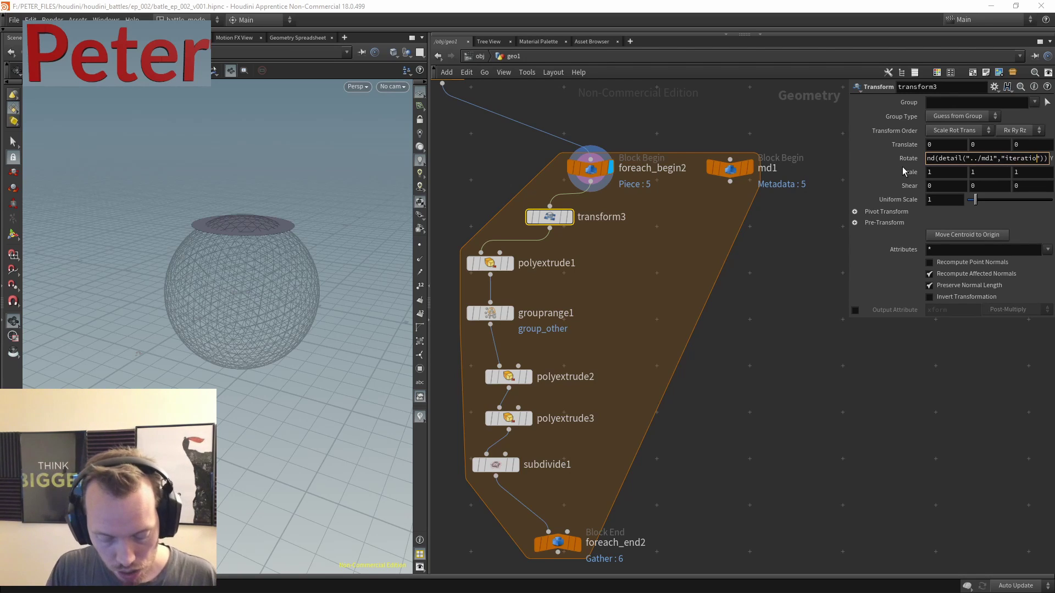
text(n)
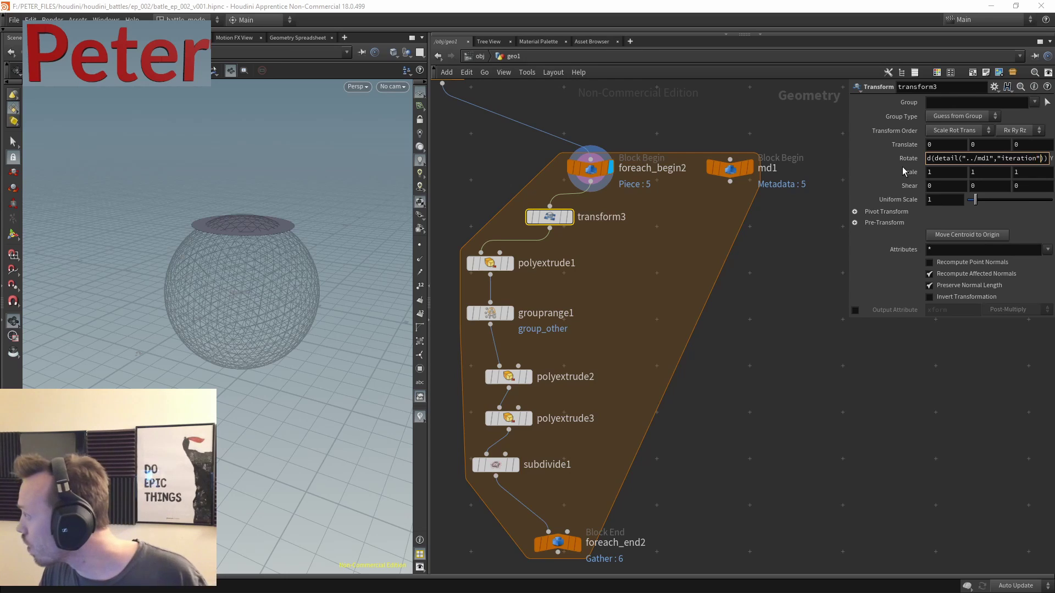
key(Right)
text(,0)
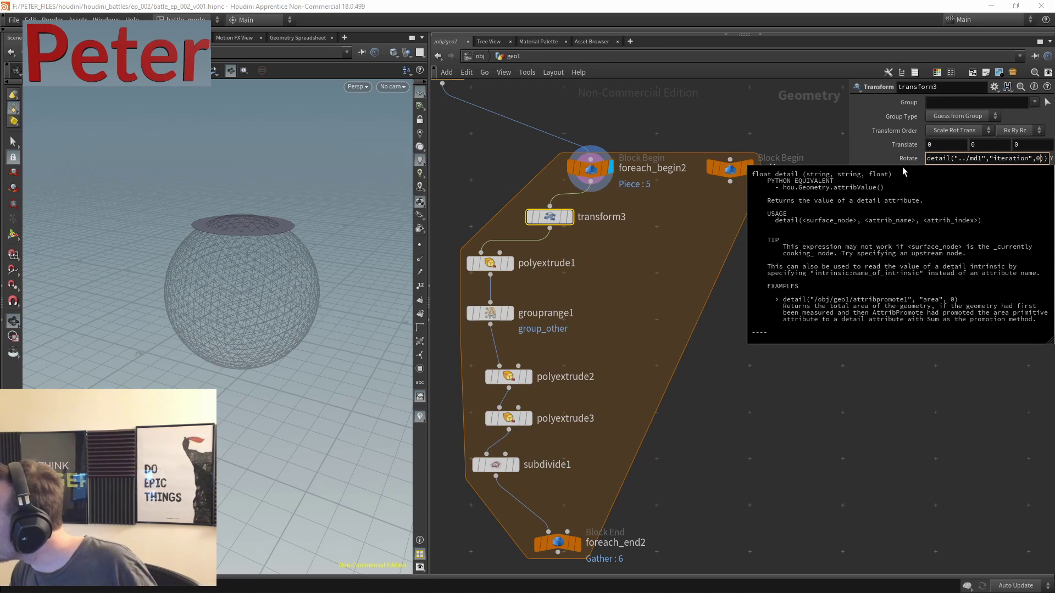
key(Right)
text(*360)
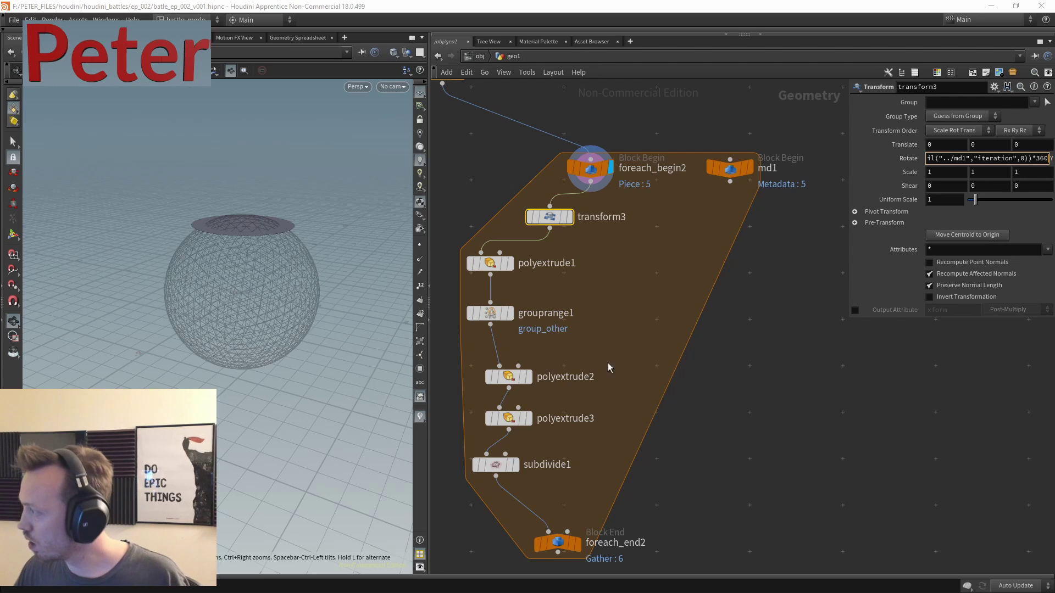
key(Return)
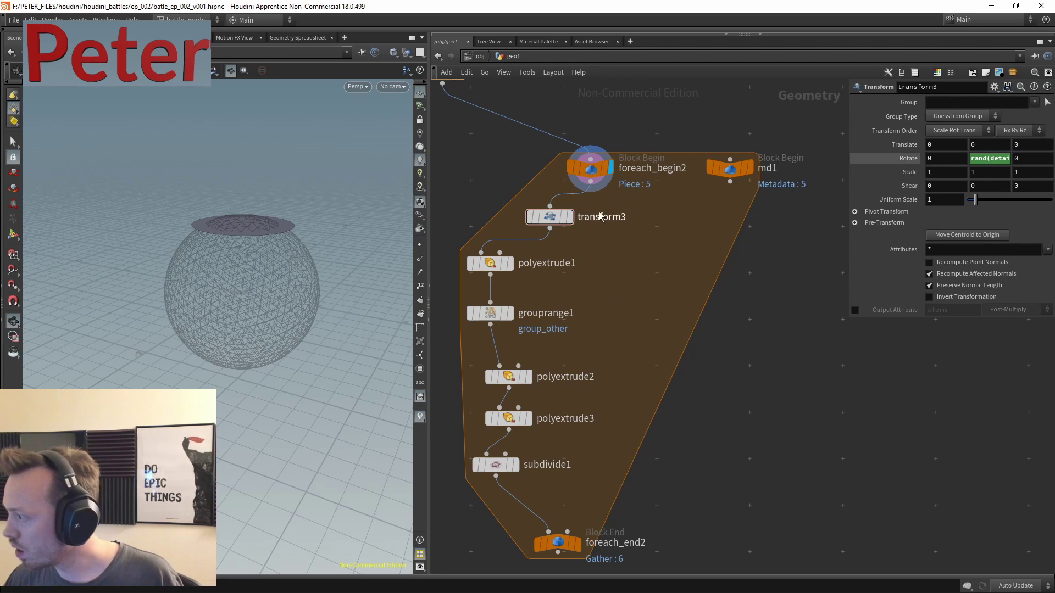
scroll(600, 247, down, 5)
- Display foreach_end2 and inspect the stacked gear rings with random Y rotations
mouse_move(599, 323)
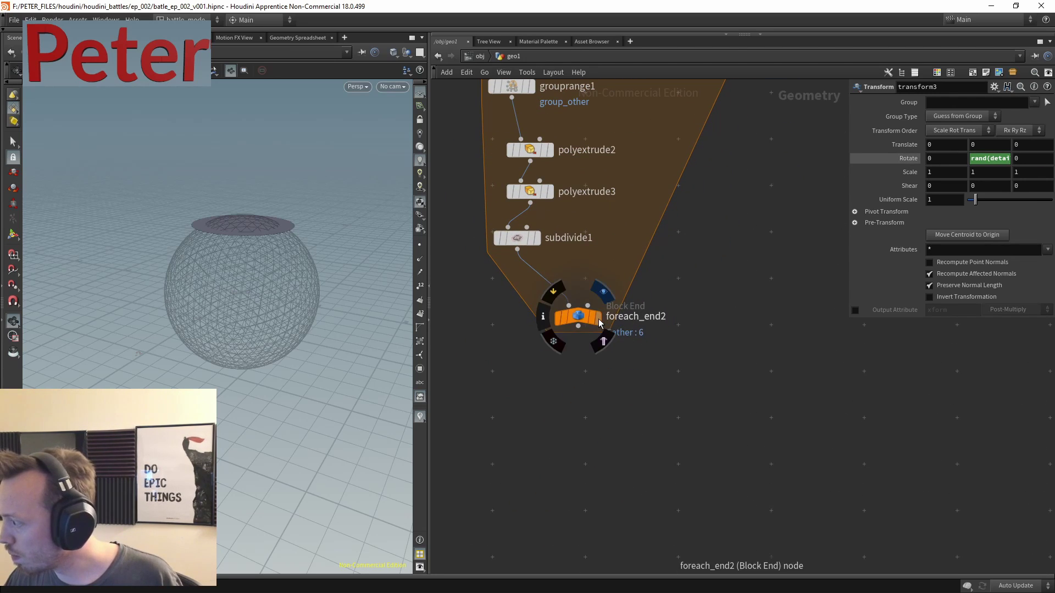
click(603, 292)
click(578, 317)
drag(307, 258, 294, 241)
scroll(652, 249, up, 4)
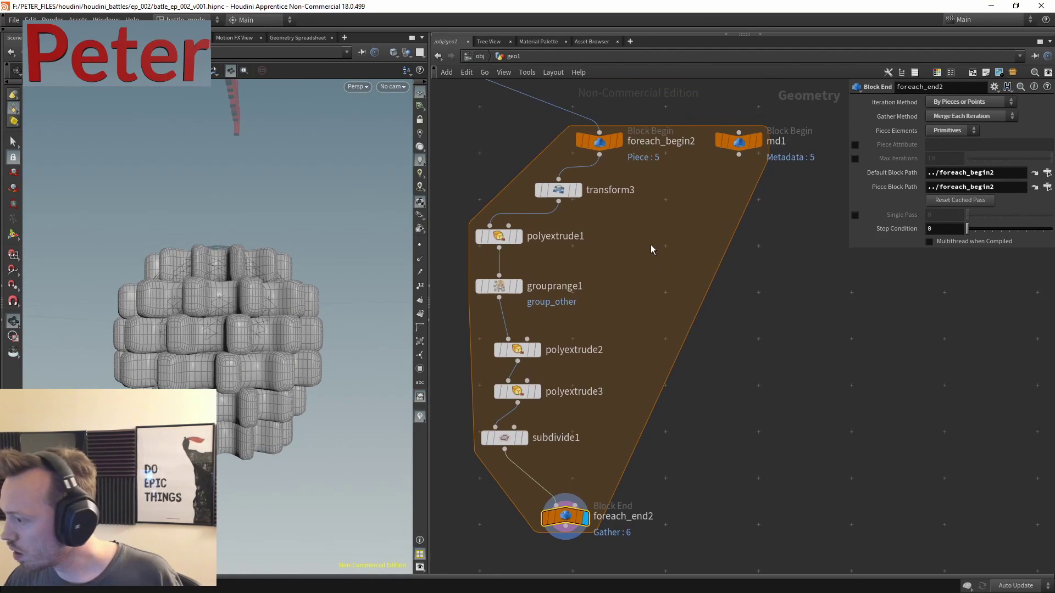
scroll(652, 249, up, 1)
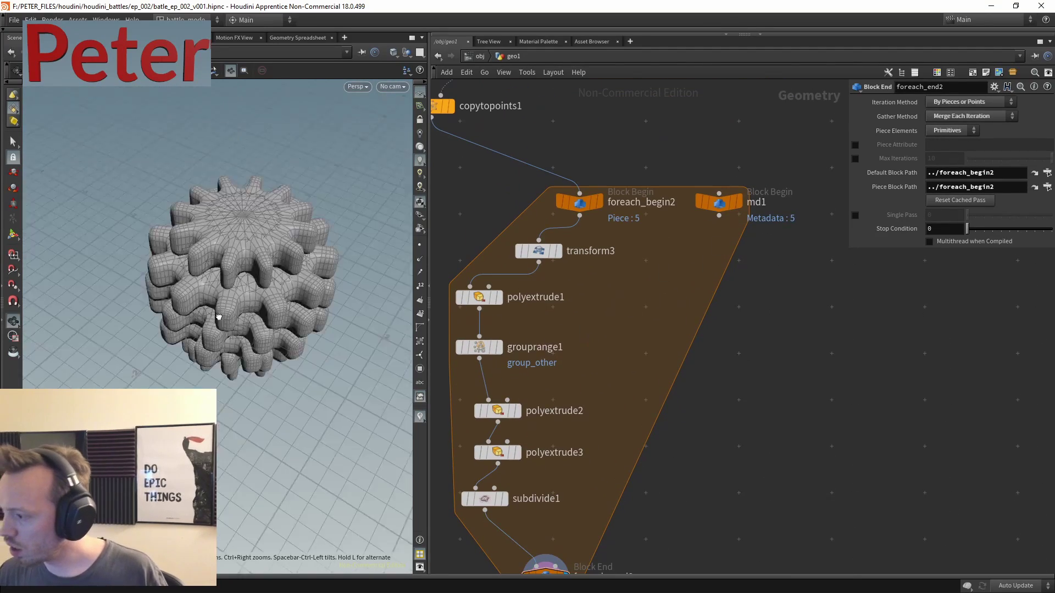
scroll(714, 324, down, 3)
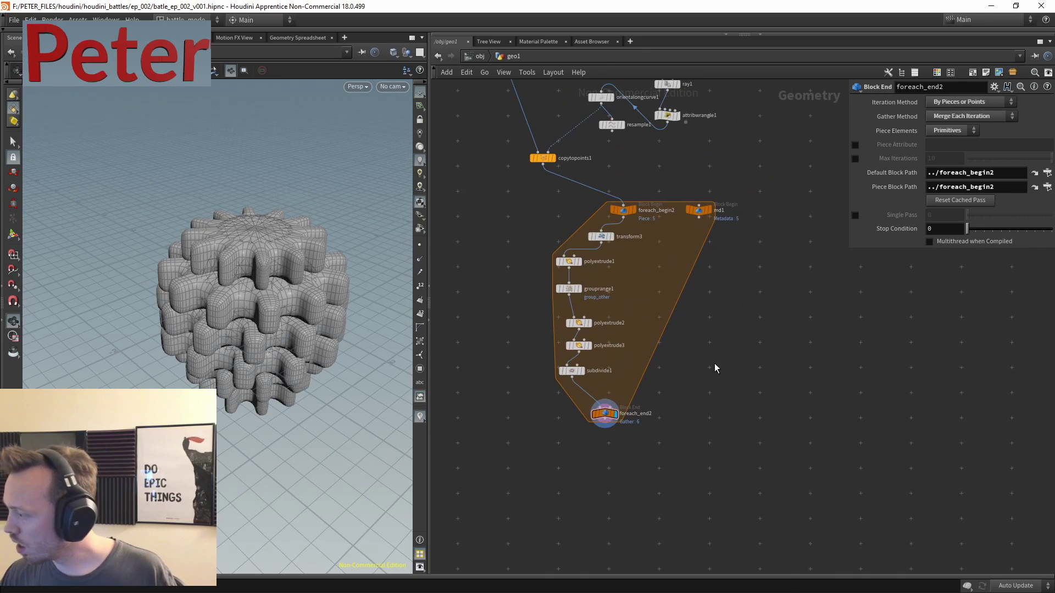
key(Tab)
- Add a Tube node and place tube1 up and to the right of the for-each loop
text(t)
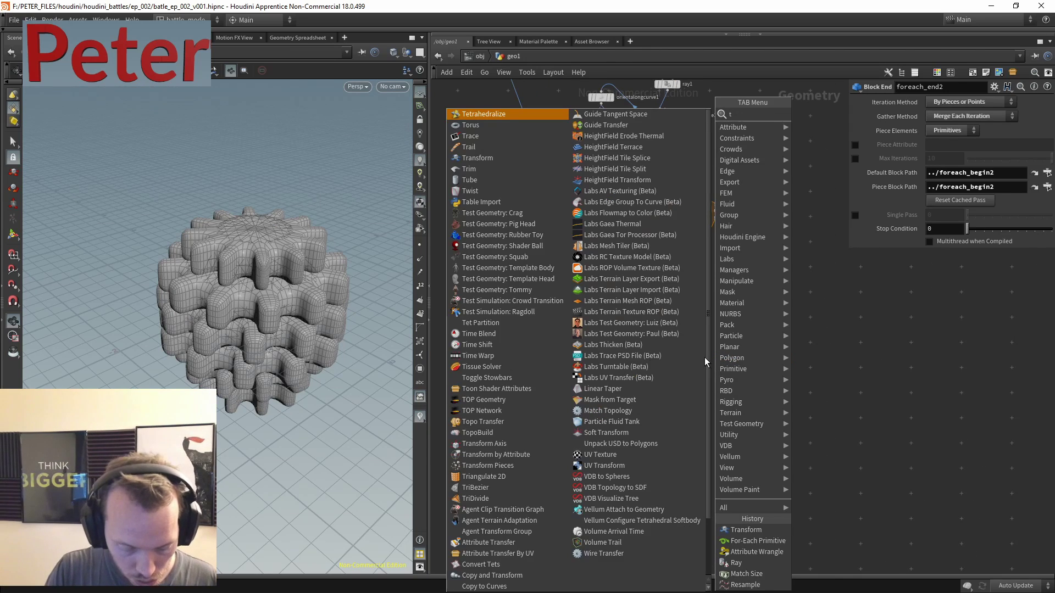
text(ube)
click(811, 114)
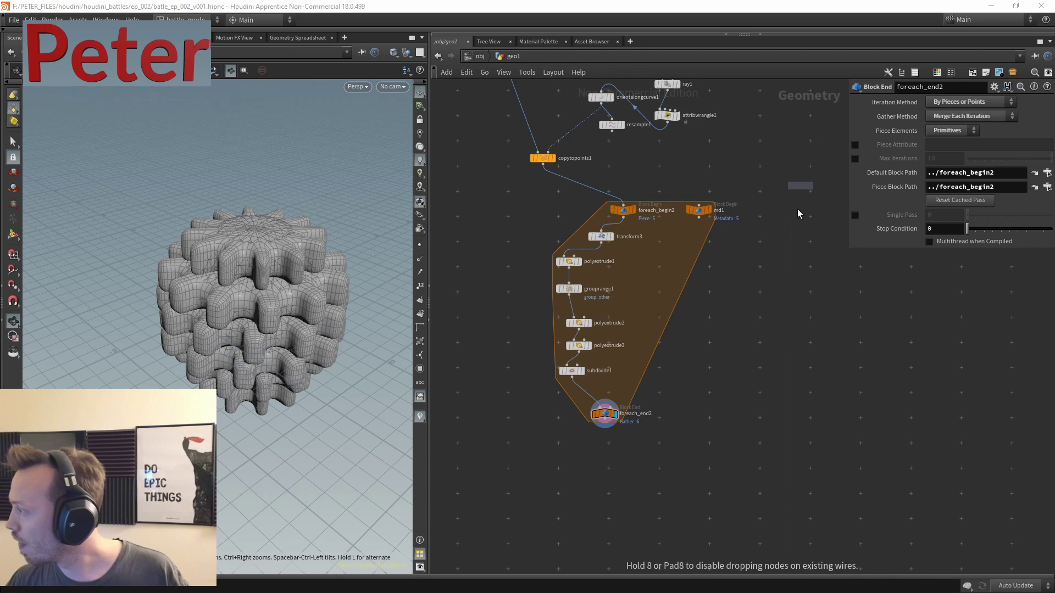
click(804, 336)
middle_drag(803, 336, 655, 340)
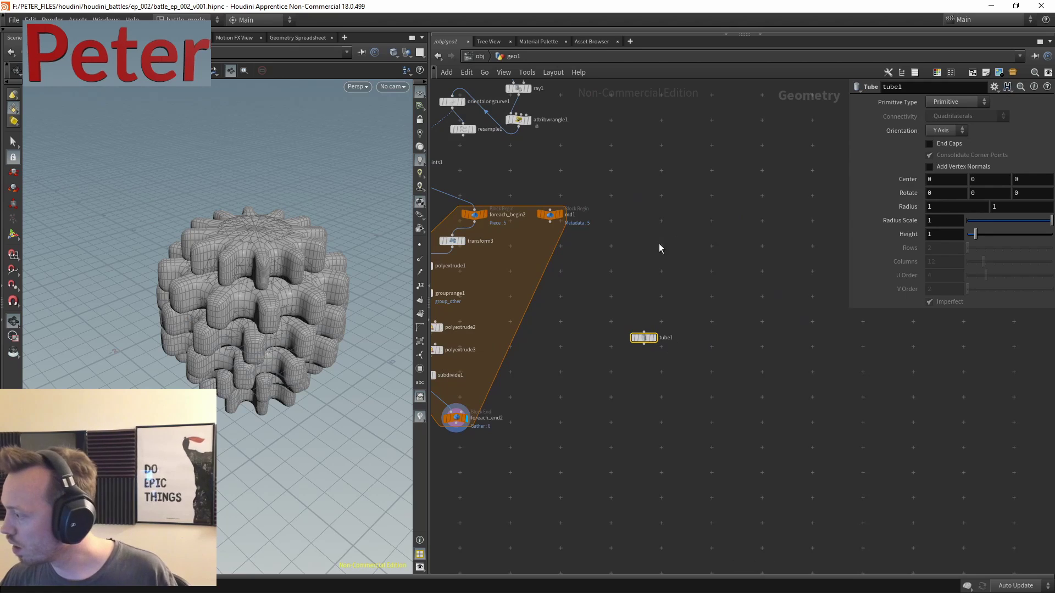
drag(667, 345, 757, 200)
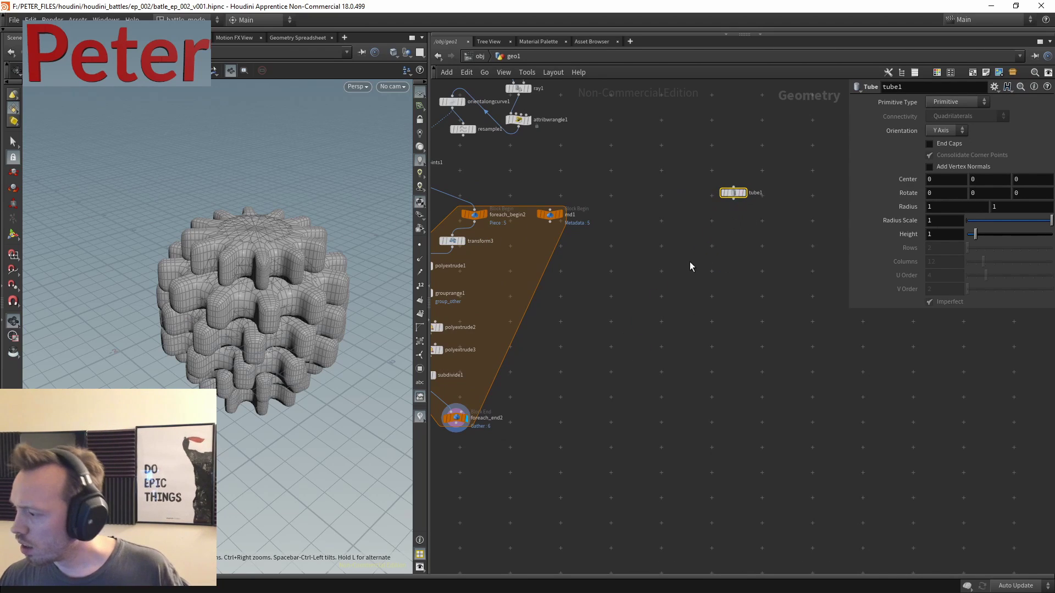
middle_drag(645, 298, 666, 321)
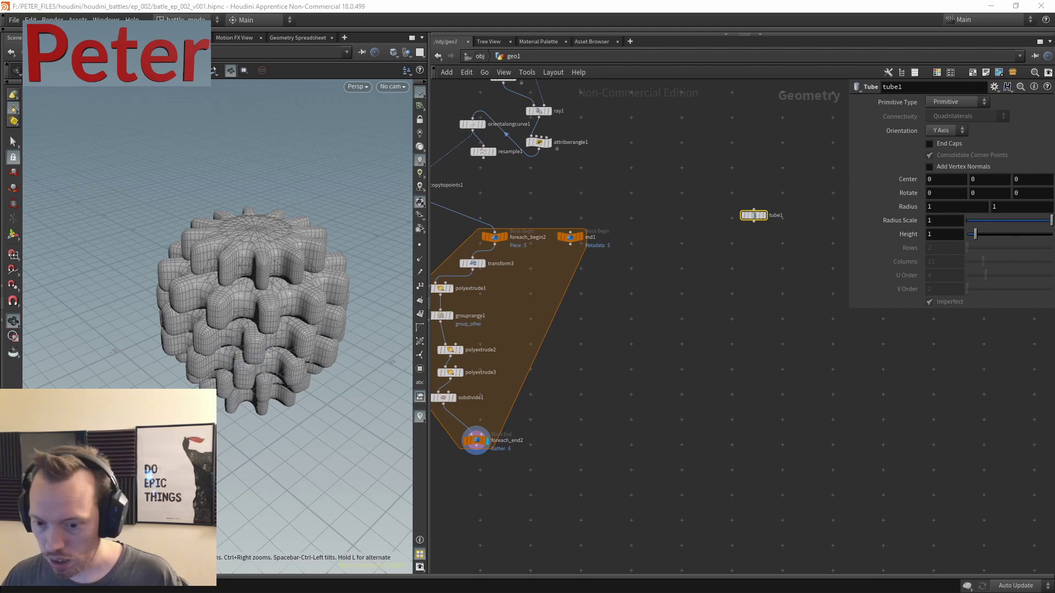
- Review the steampunk clock and costume reference images in the browser, then minimize it
key(alt+Tab)
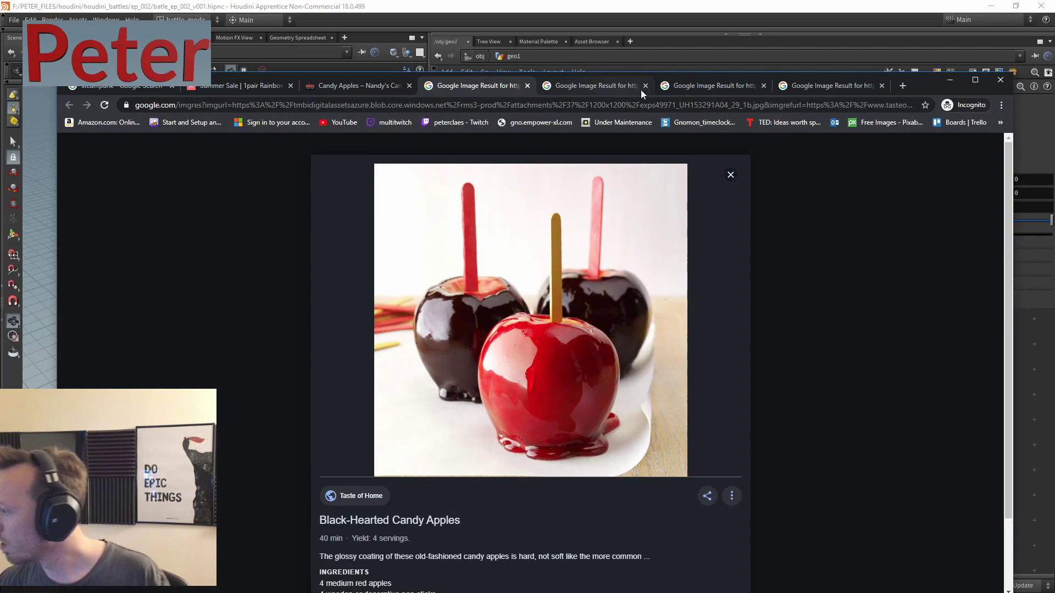
click(648, 88)
click(719, 87)
click(598, 84)
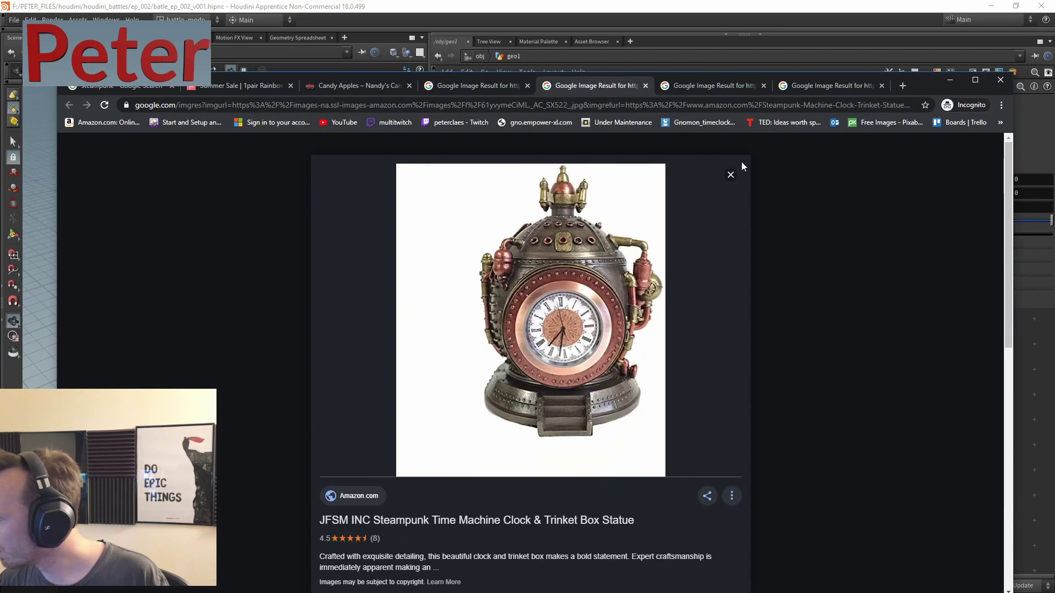
click(949, 81)
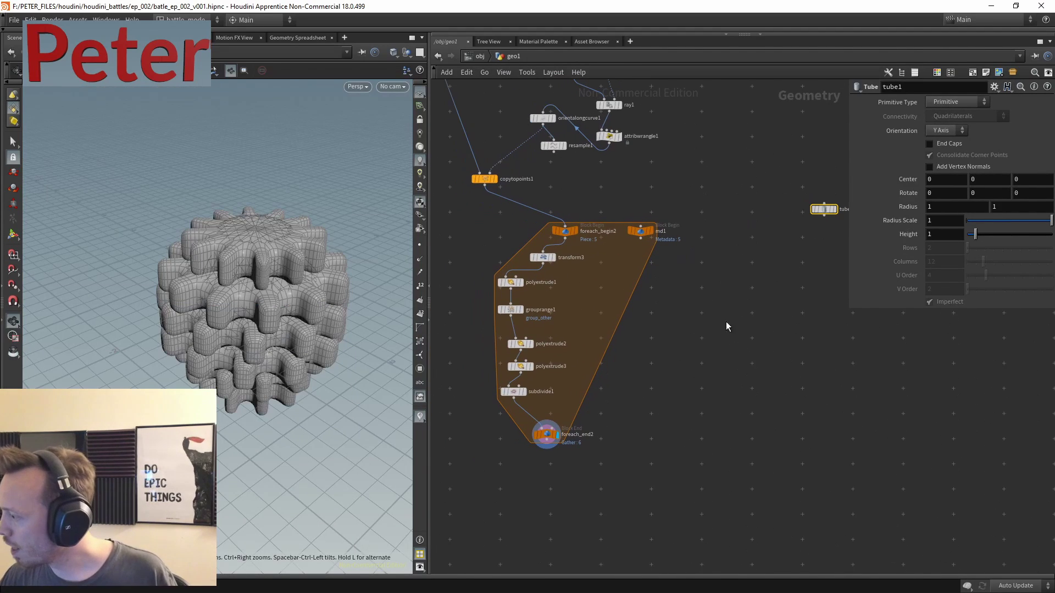
- Add a Sphere node, sphere2, beside the loop
key(Tab)
key(Escape)
key(Tab)
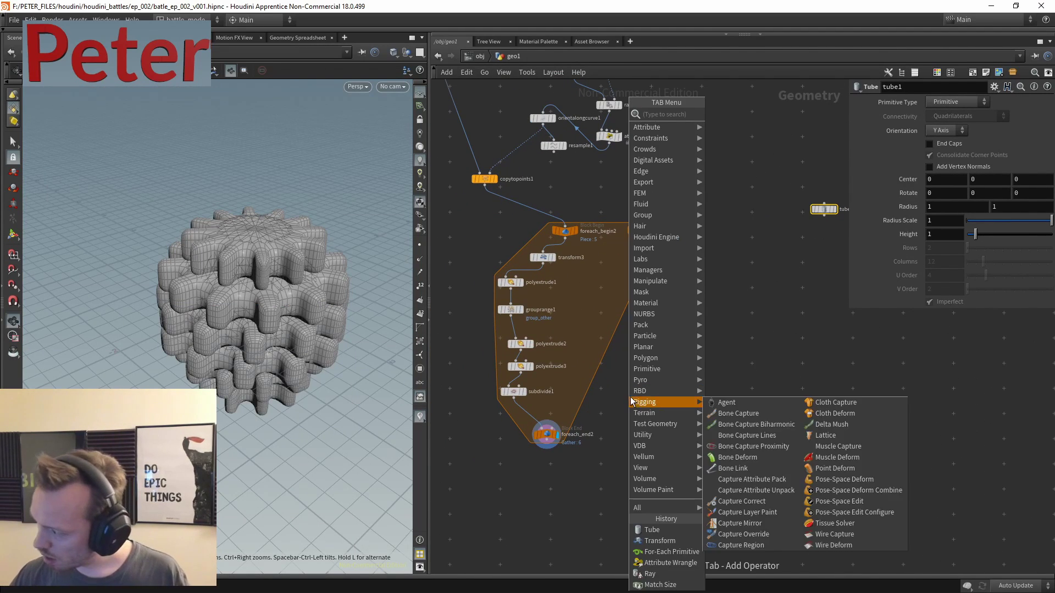
text(sphere)
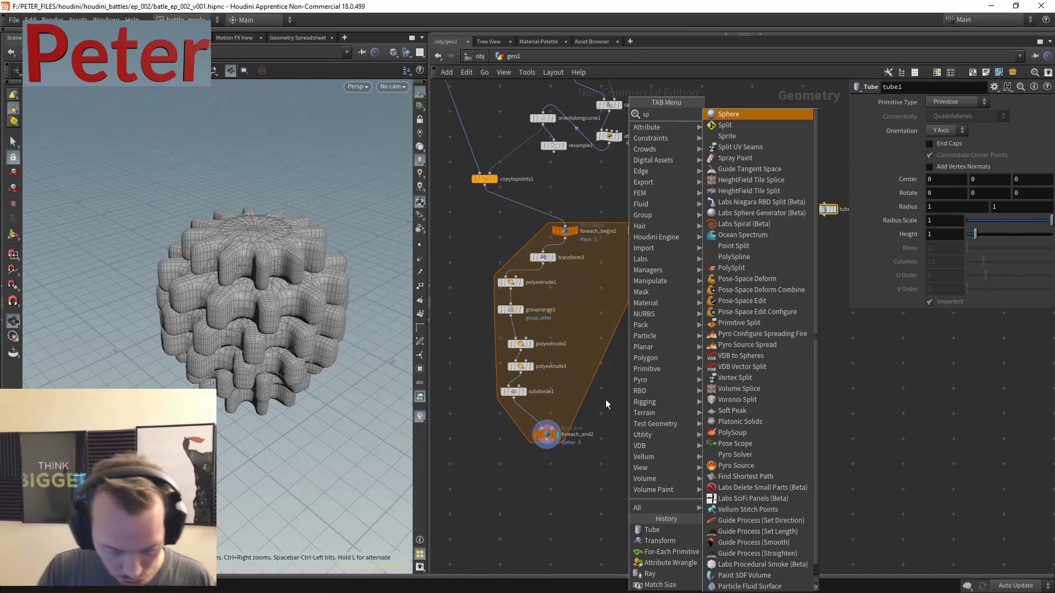
click(729, 113)
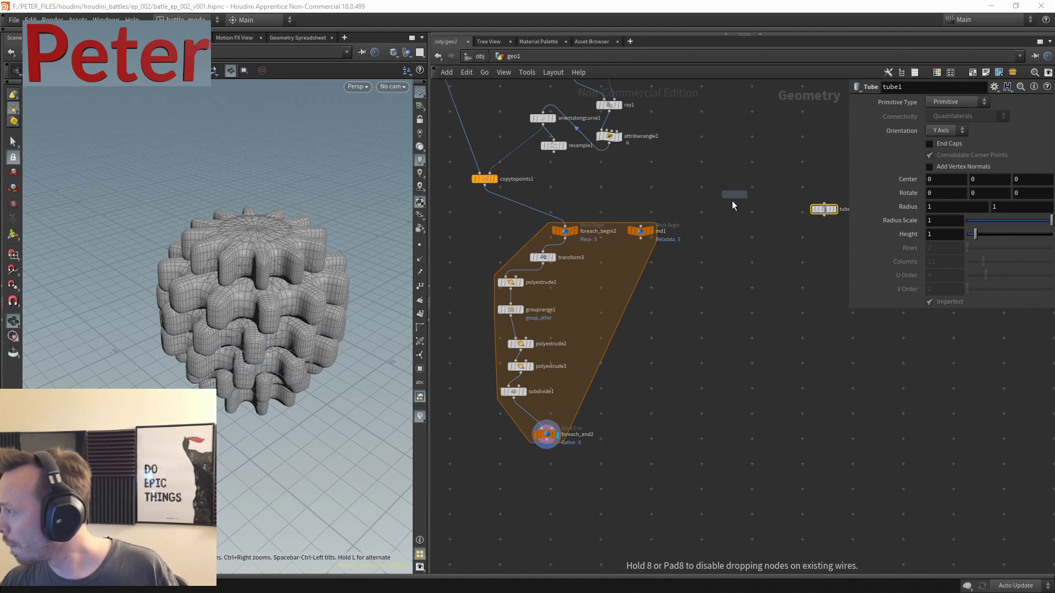
click(357, 31)
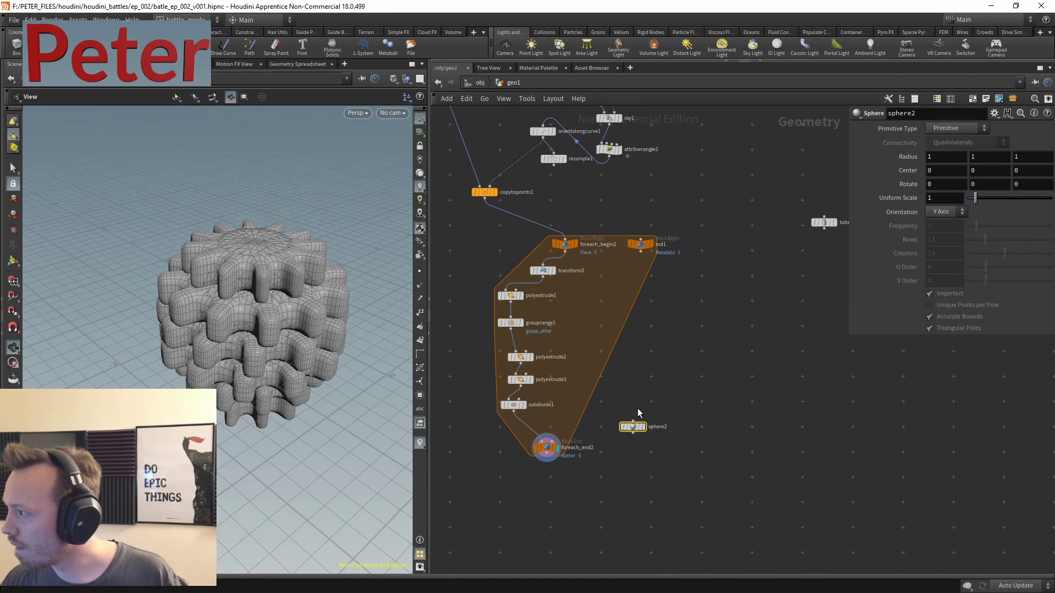
scroll(677, 350, up, 4)
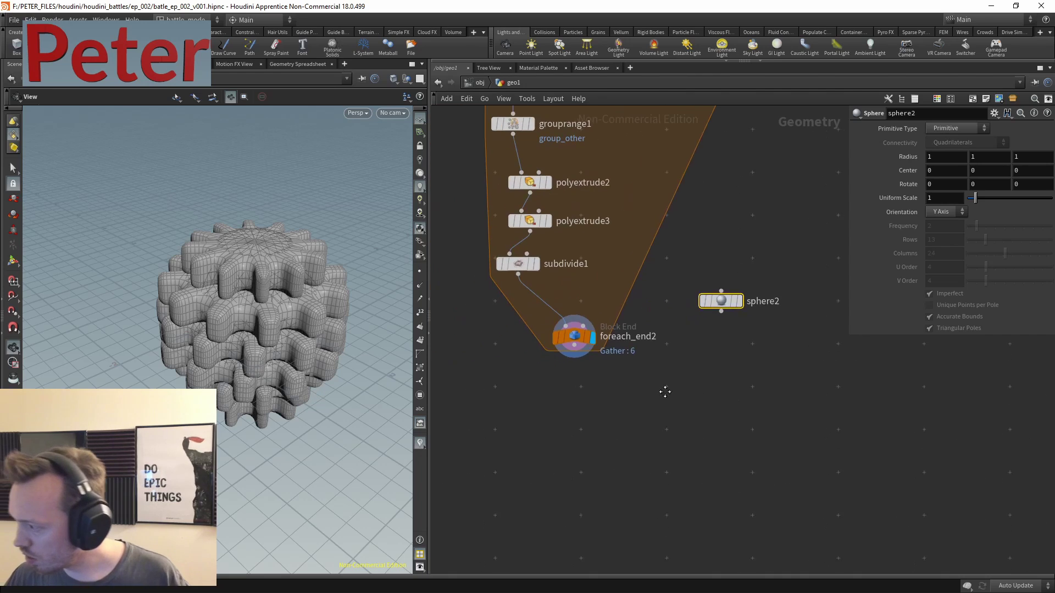
- Add a VDB from Polygons node below foreach_end2
key(Tab)
text(vd)
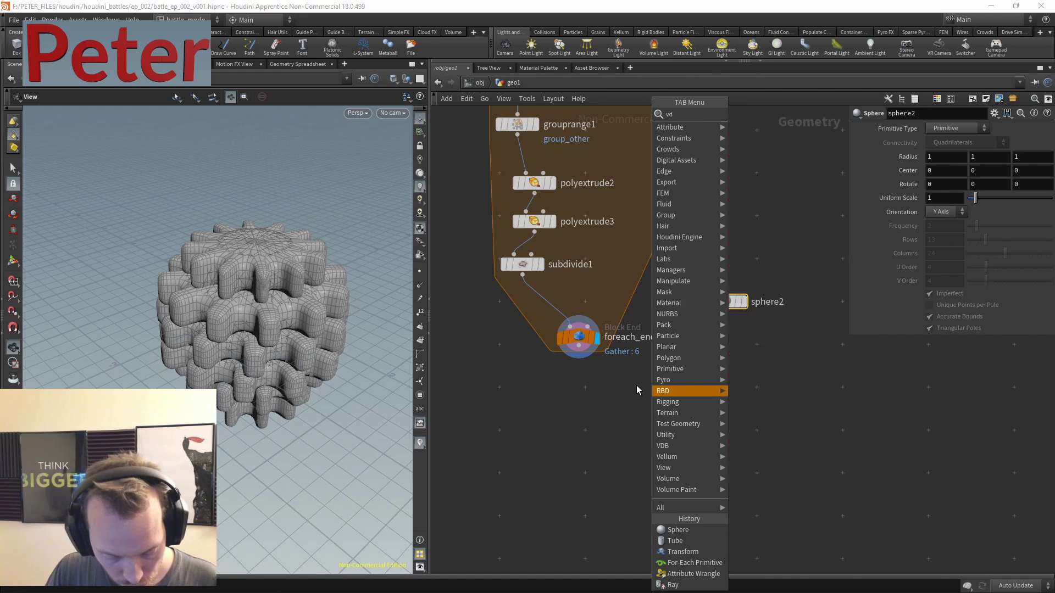
text(b poly)
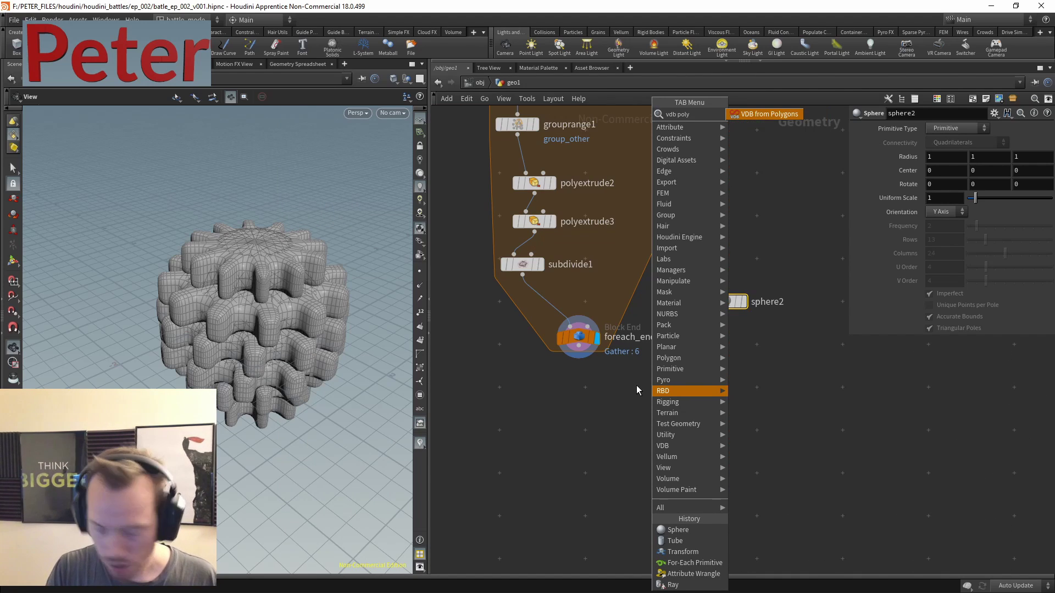
click(781, 117)
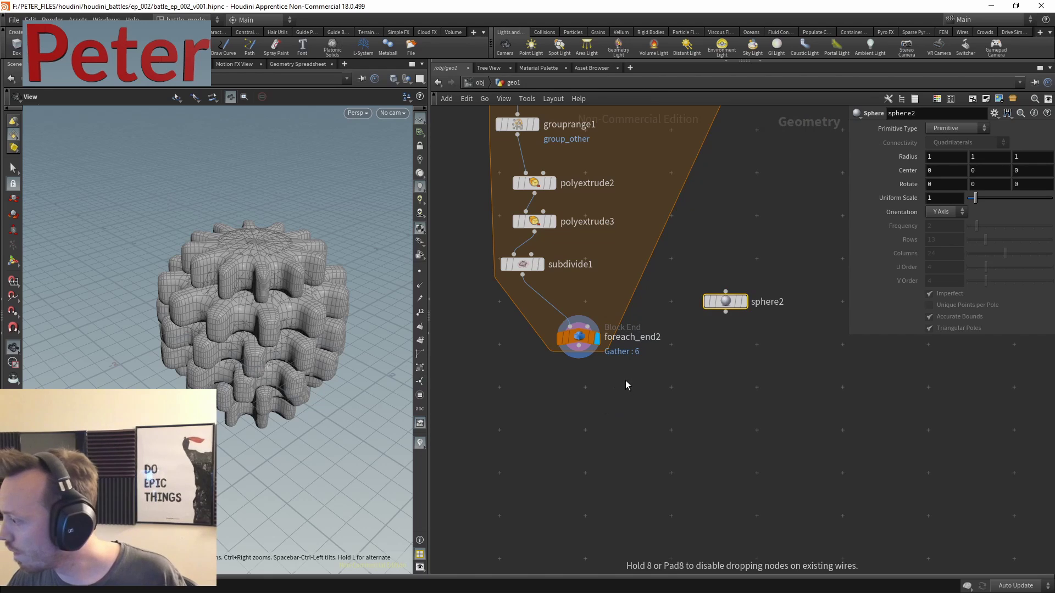
click(626, 380)
scroll(626, 381, up, 5)
- Feed the foreach_end2 gear stack into VDB from Polygons and display the voxelized result
drag(527, 333, 558, 435)
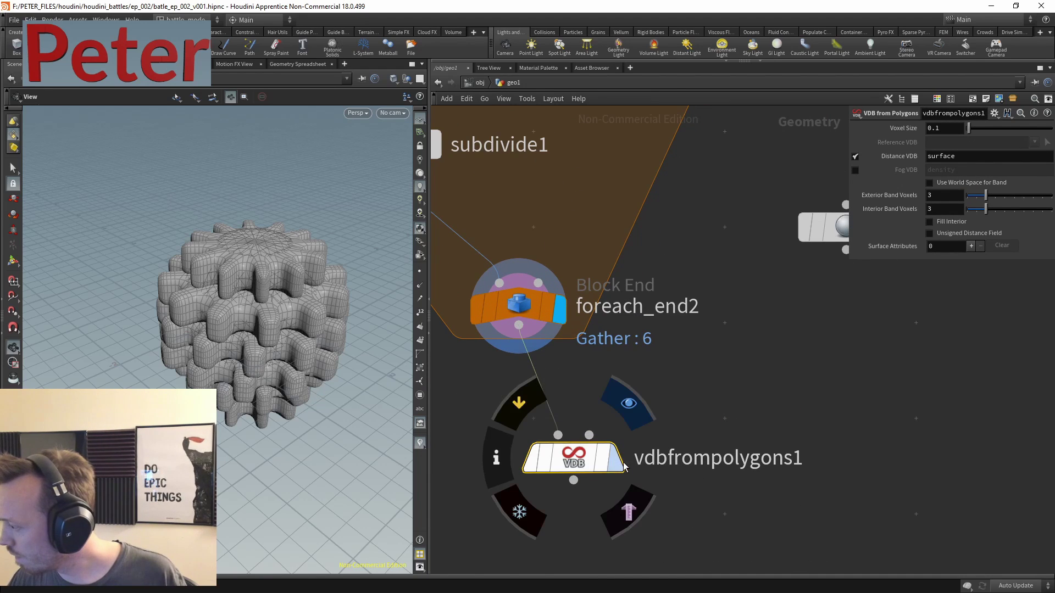
key(r)
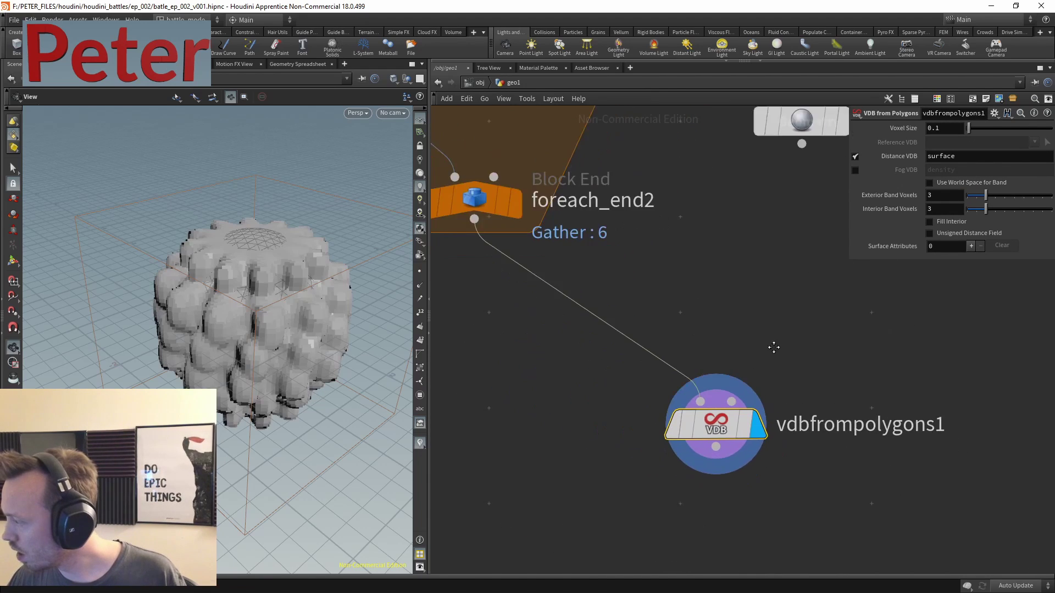
middle_drag(773, 346, 702, 213)
- Add a Convert VDB node under vdbfrompolygons1 and display its result
key(Tab)
text(convert)
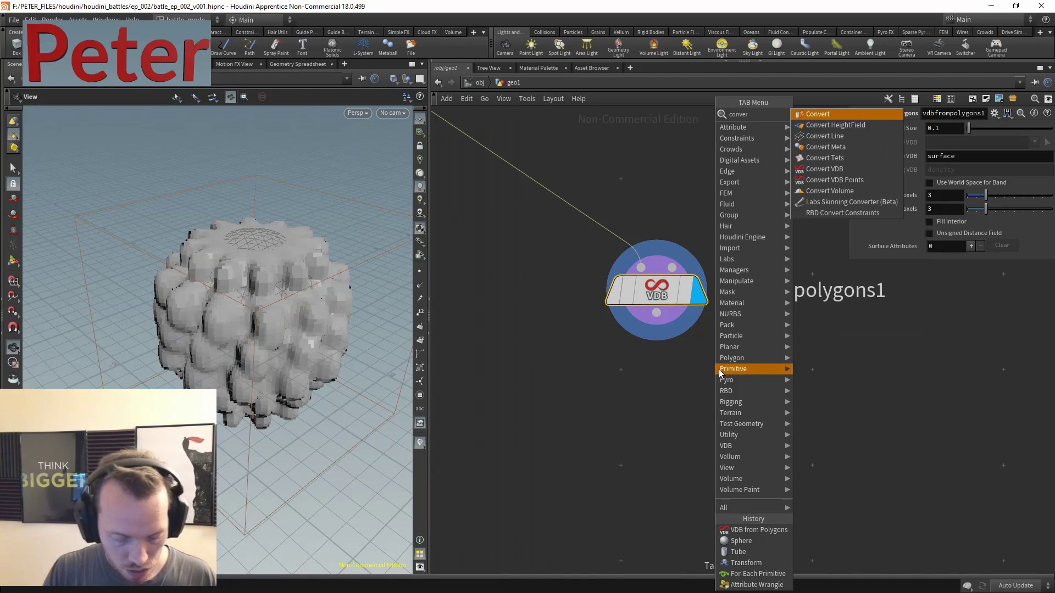
click(824, 169)
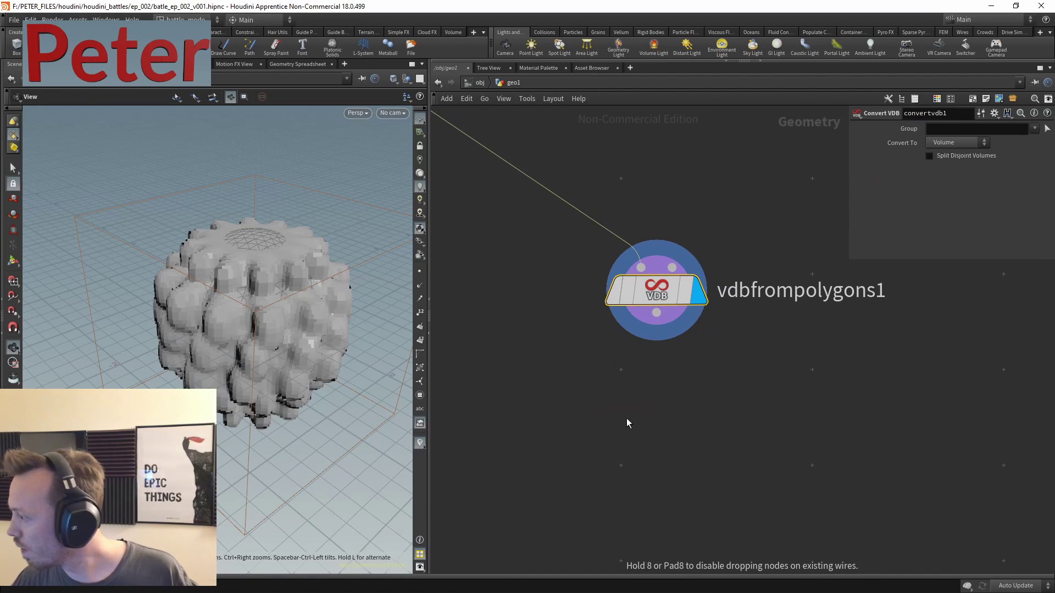
click(625, 424)
drag(592, 441, 627, 402)
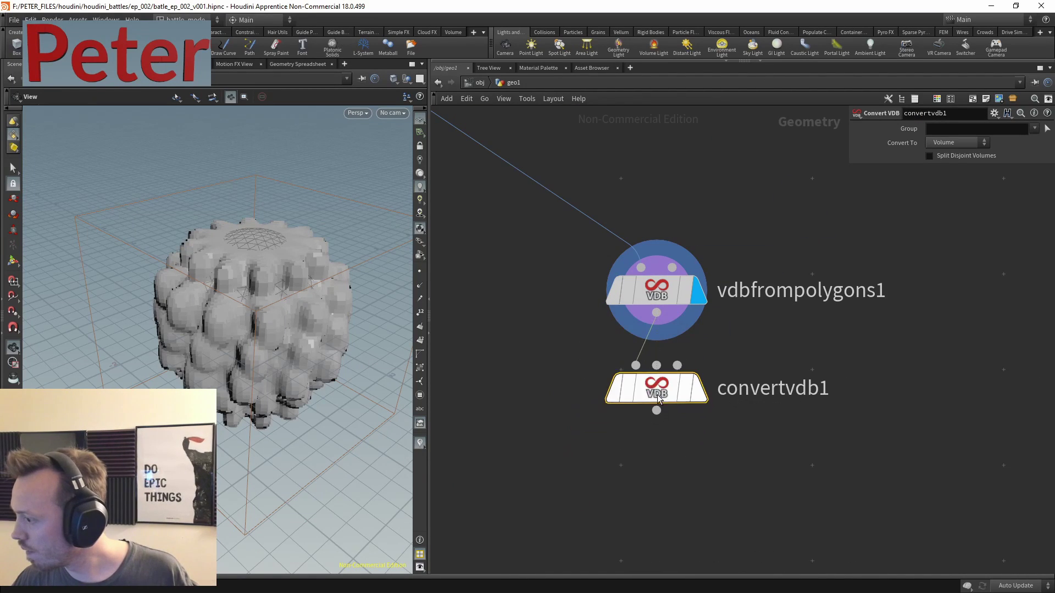
key(r)
- Set the VDB voxel size to 0.05 and make convertvdb1 output Polygons
click(699, 291)
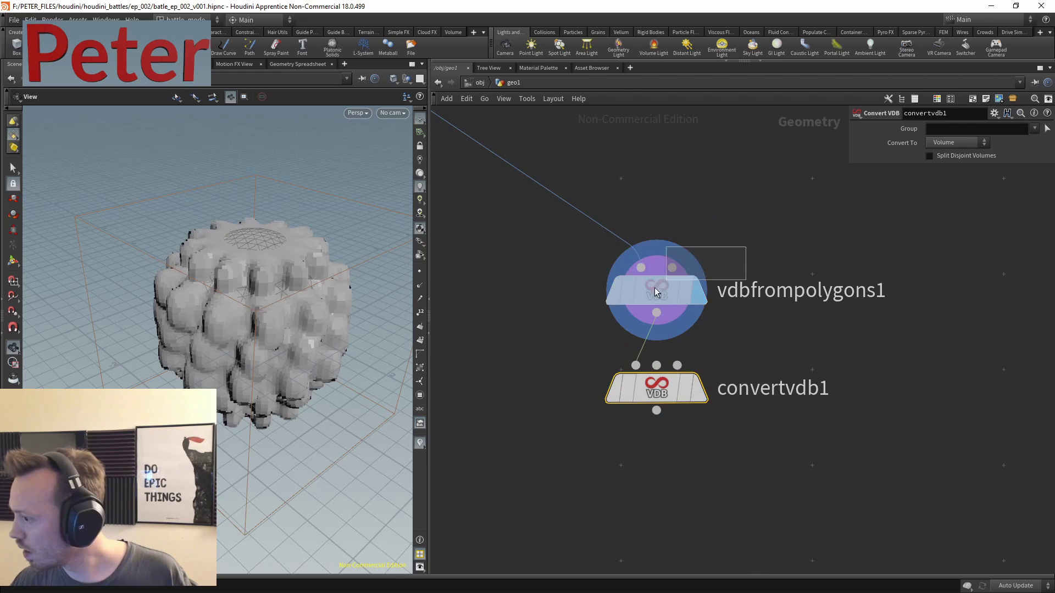
text(0.05)
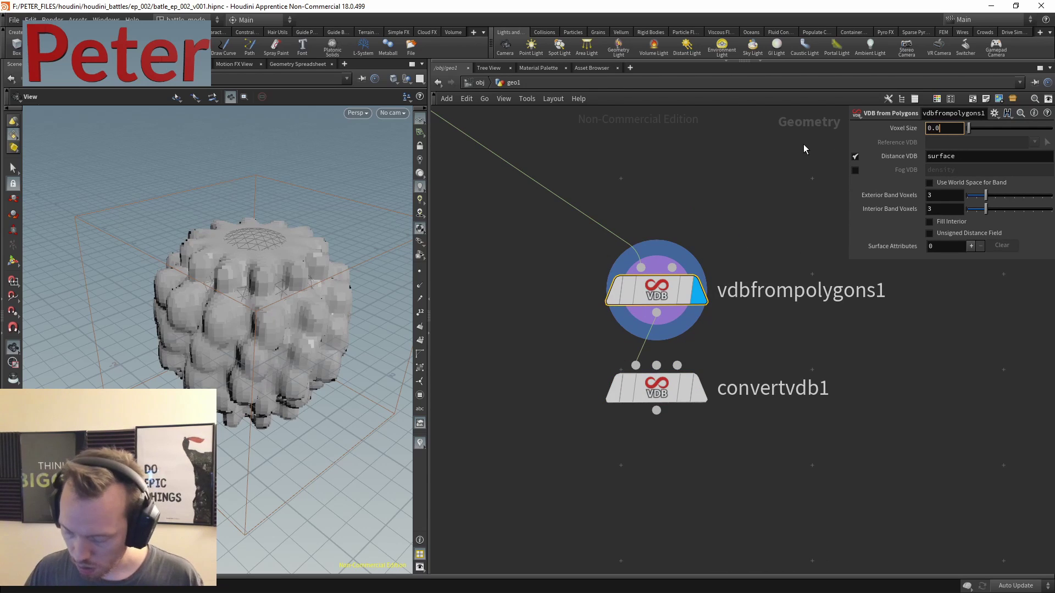
key(Return)
click(697, 384)
click(957, 142)
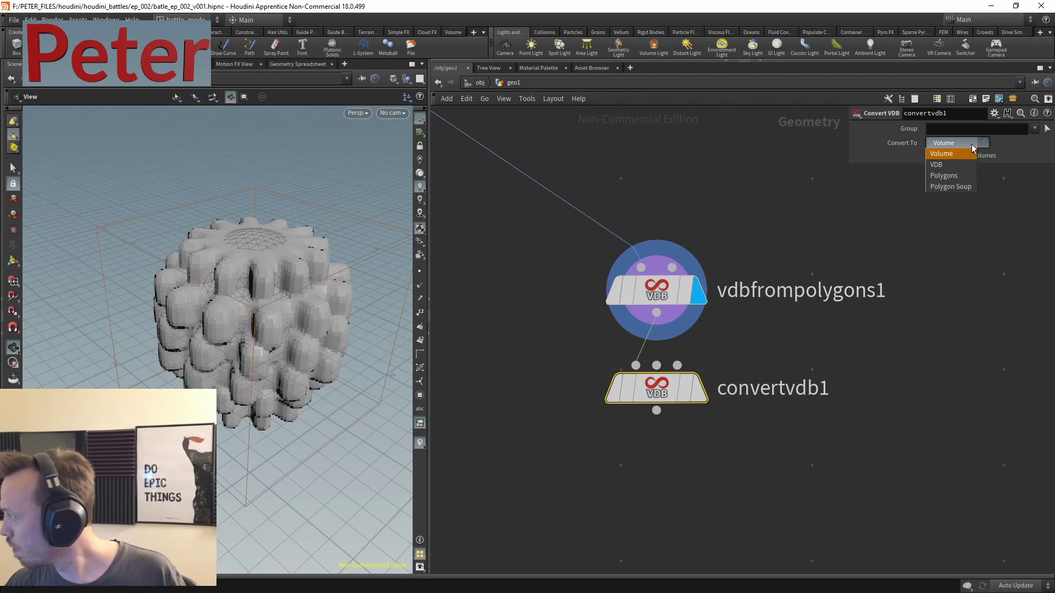
click(946, 172)
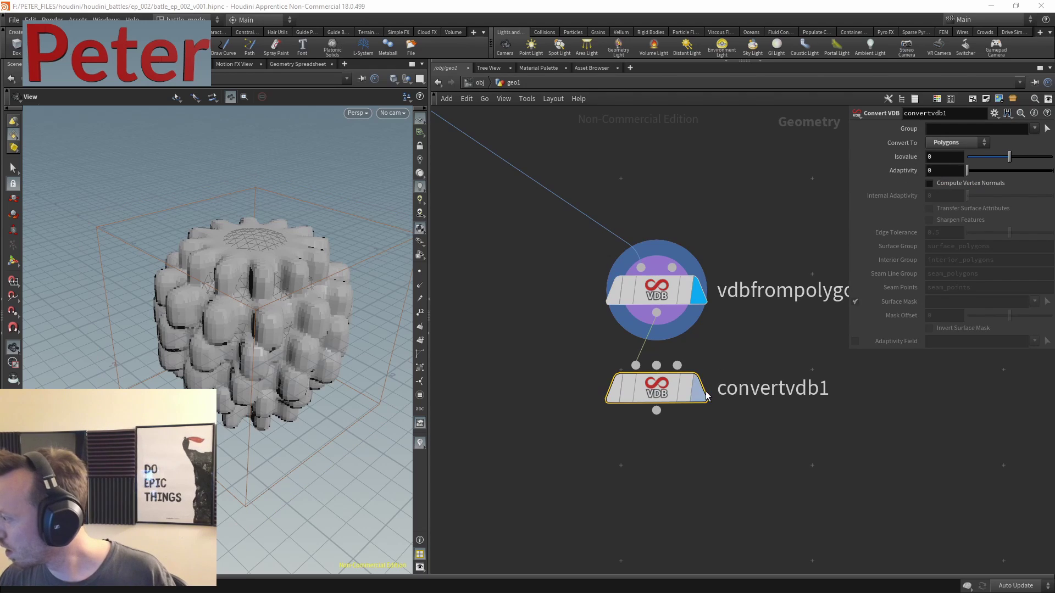
click(699, 387)
- Move sphere2 beside vdbfrompolygons1 and display the sphere
drag(258, 352, 278, 391)
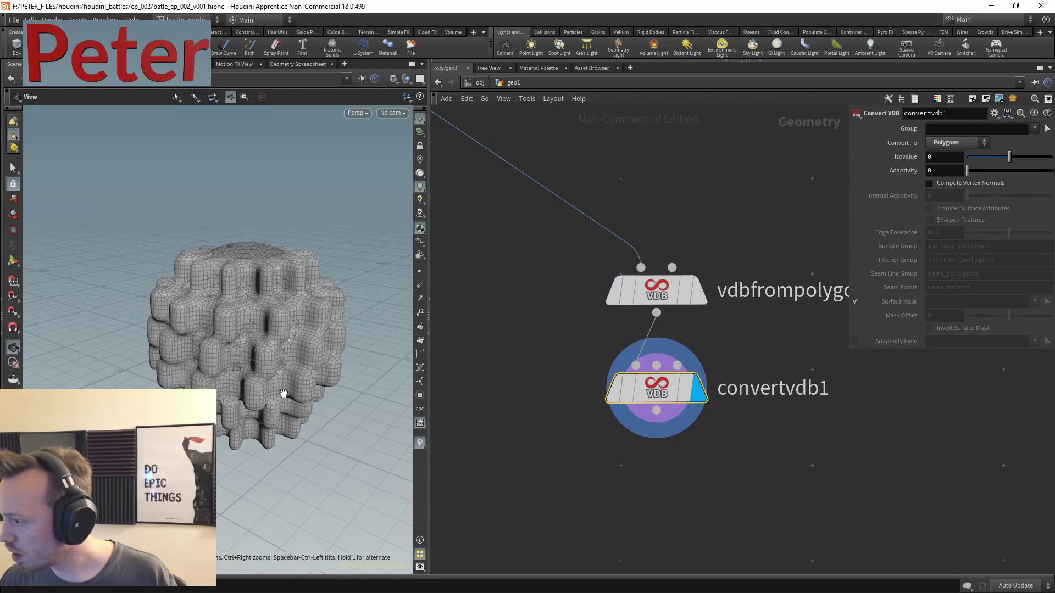
scroll(742, 220, down, 5)
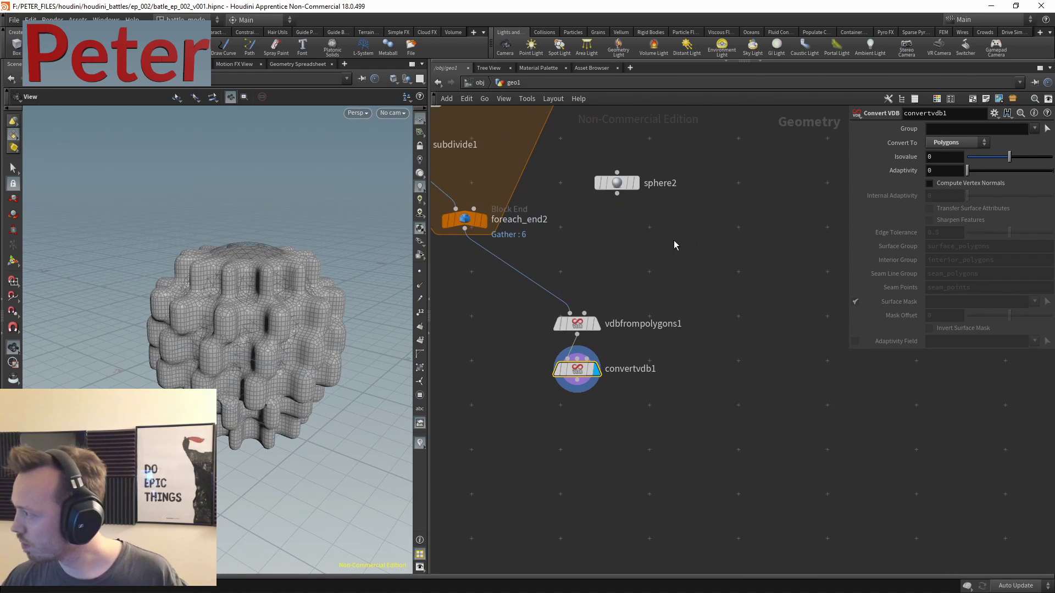
drag(635, 181, 758, 321)
click(758, 322)
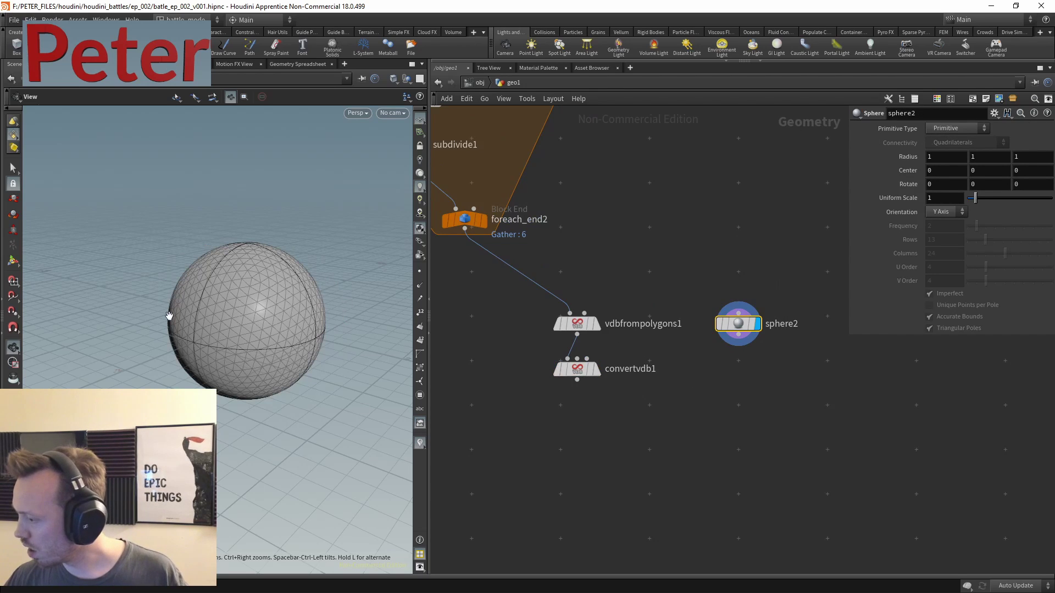
- Add transform4 after sphere2, lifting it 1.63 in Y at uniform scale 0.1, then show Particle Fluids tools
key(Tab)
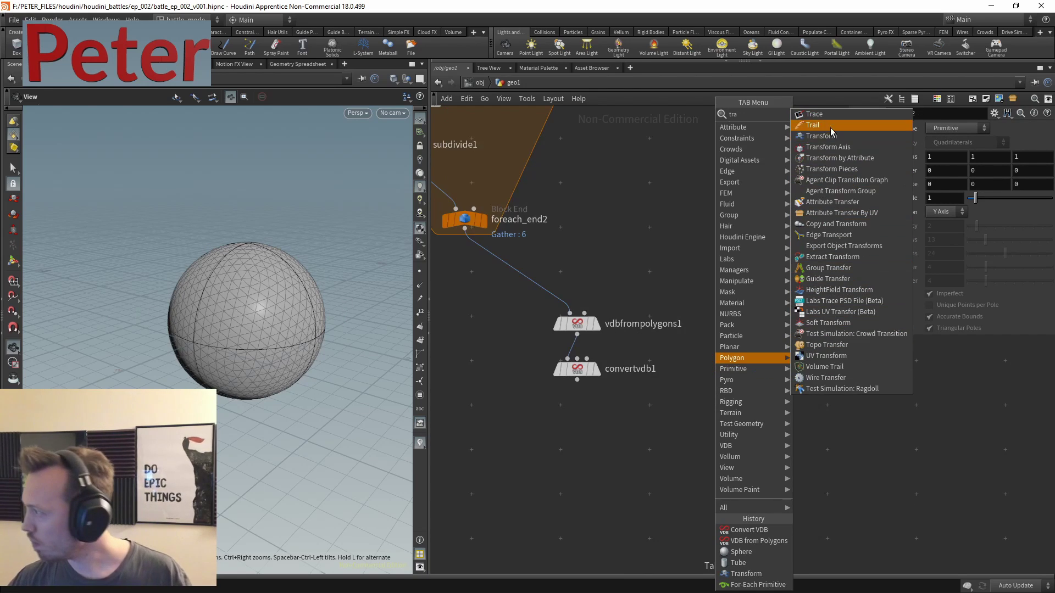
click(841, 127)
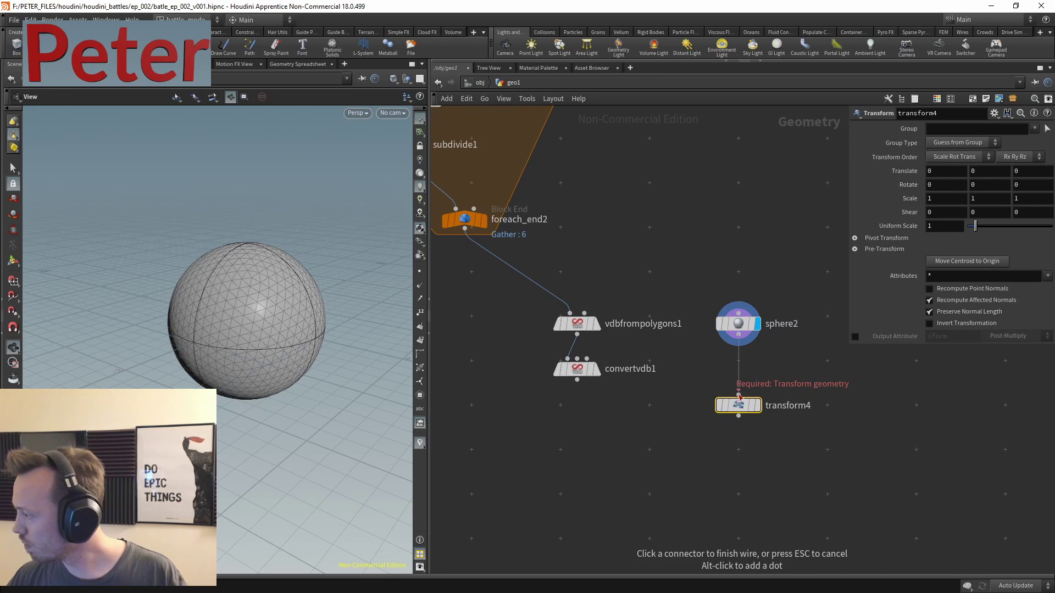
click(761, 364)
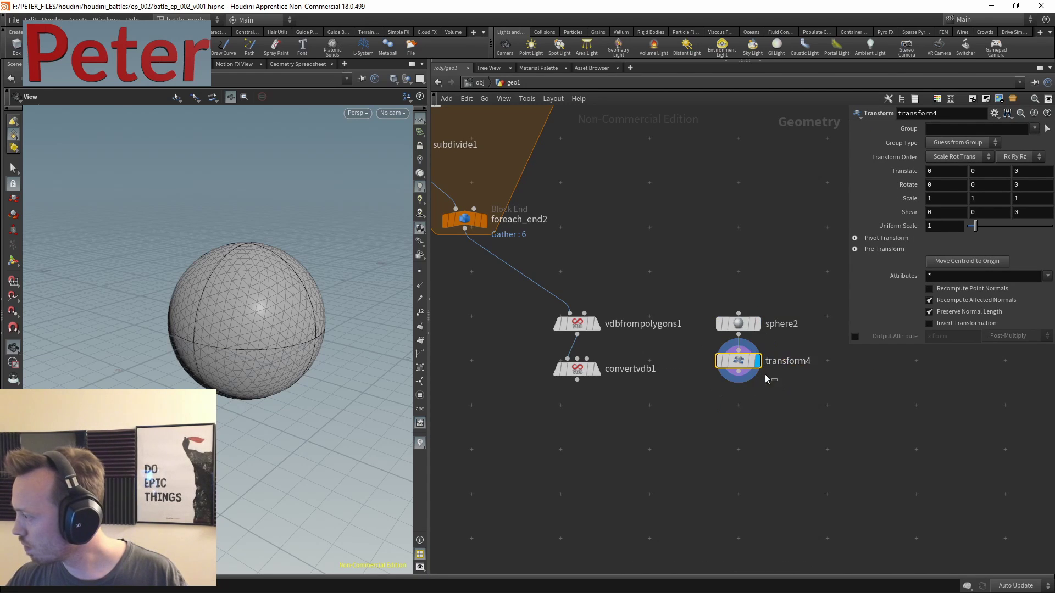
key(Return)
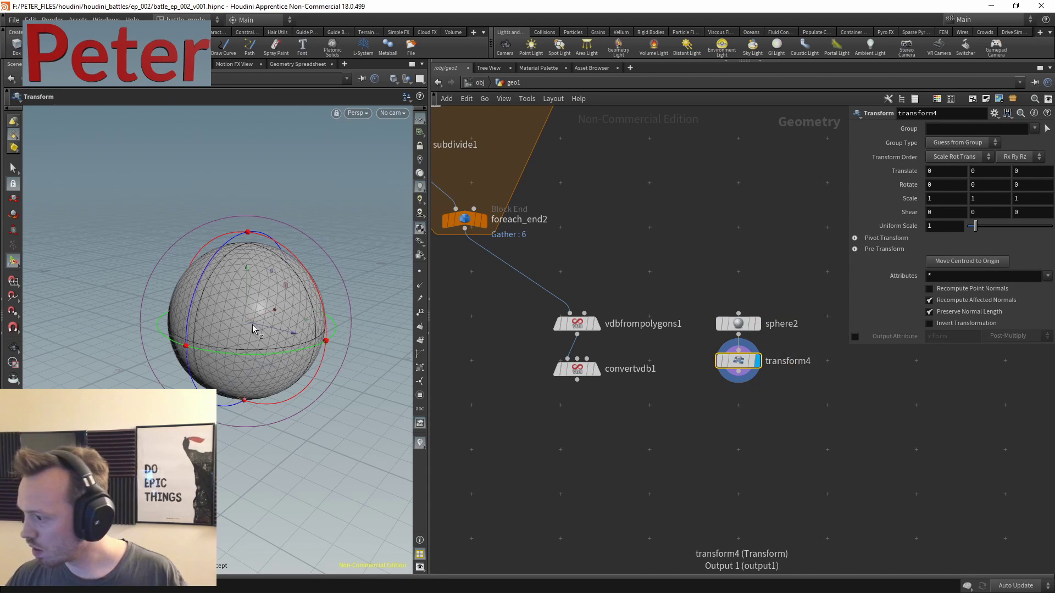
drag(238, 268, 239, 129)
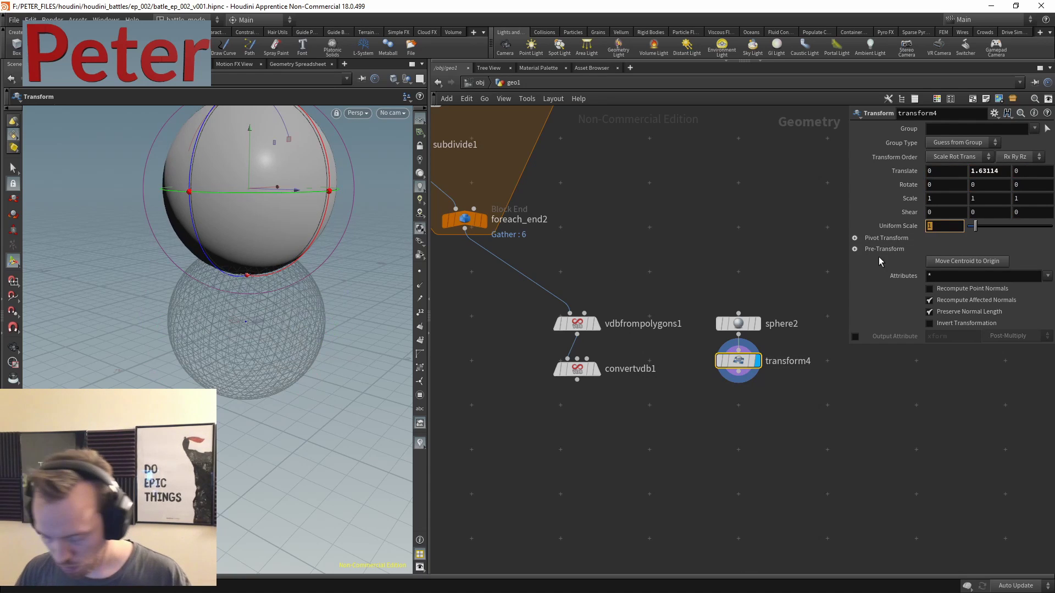
text(0.1)
key(Return)
middle_drag(721, 437, 647, 414)
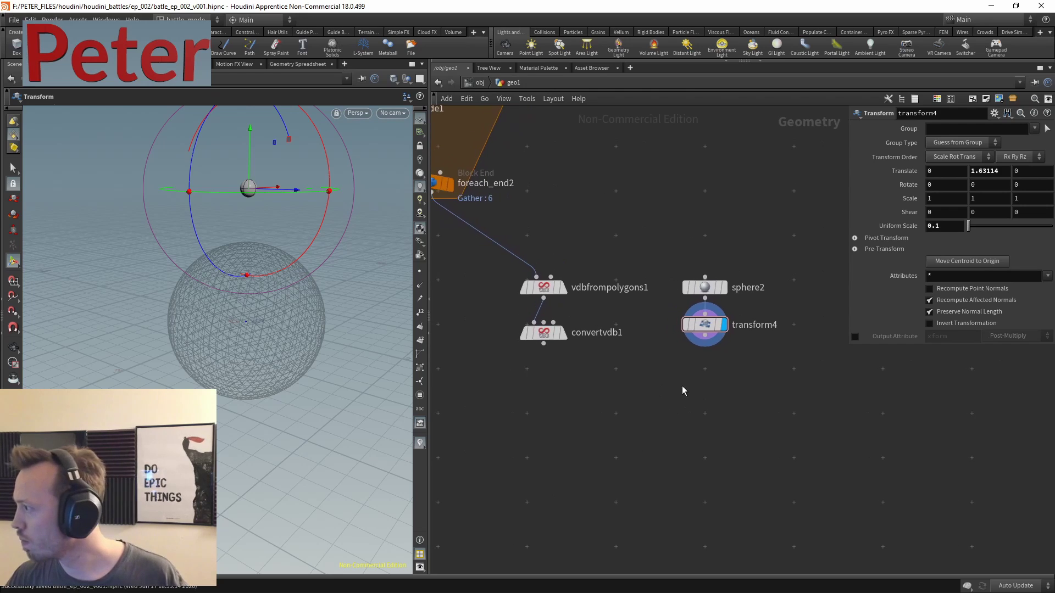
click(685, 33)
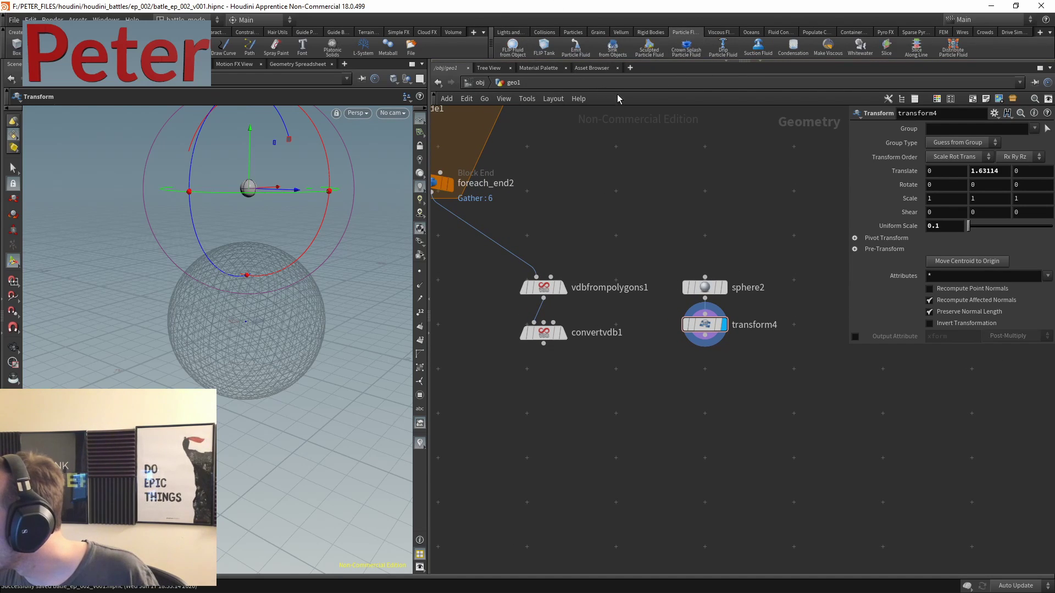
- Make geo1 a FLIP fluid source and arrange the three new fluid objects in a column
click(513, 47)
click(653, 310)
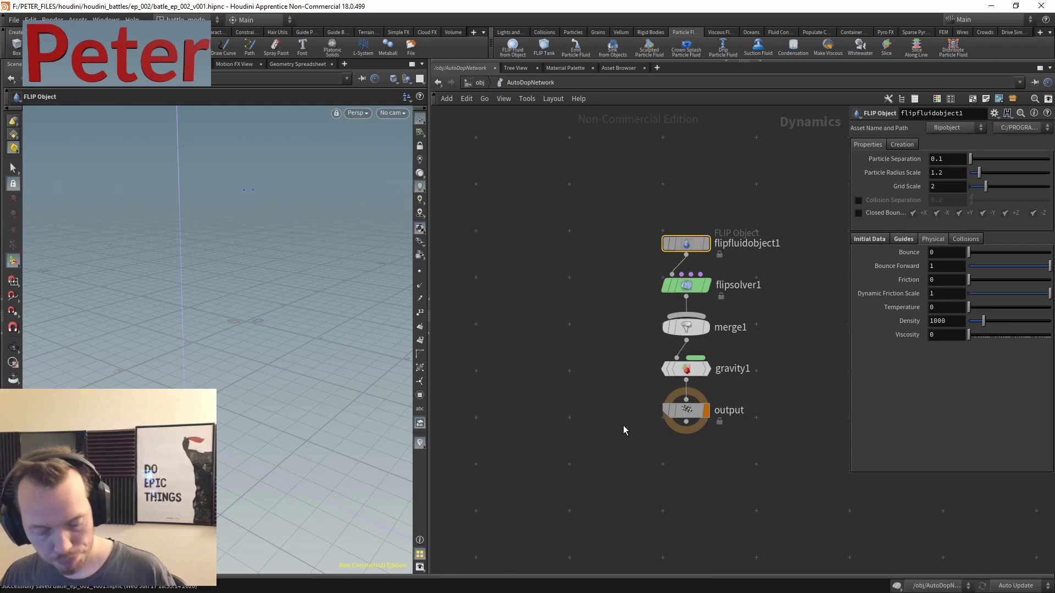
key(u)
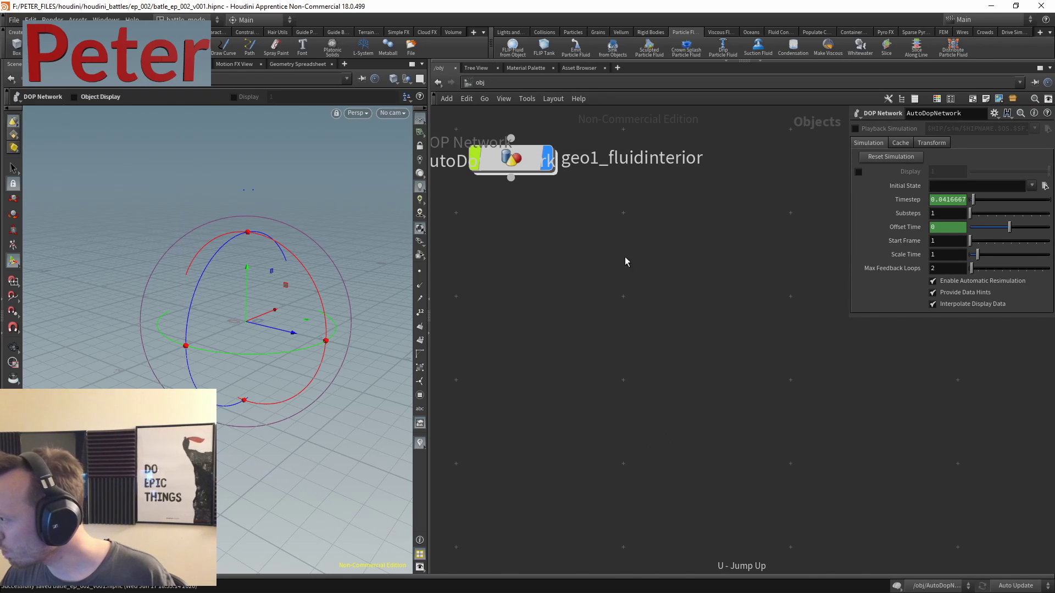
key(h)
drag(799, 203, 532, 322)
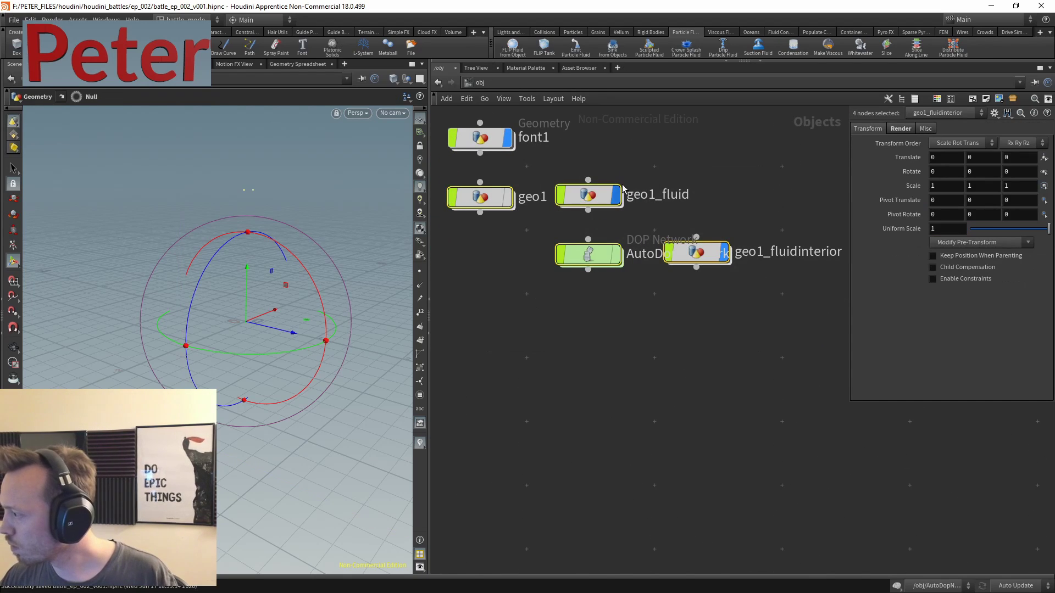
drag(603, 193, 560, 314)
click(684, 375)
drag(684, 375, 583, 436)
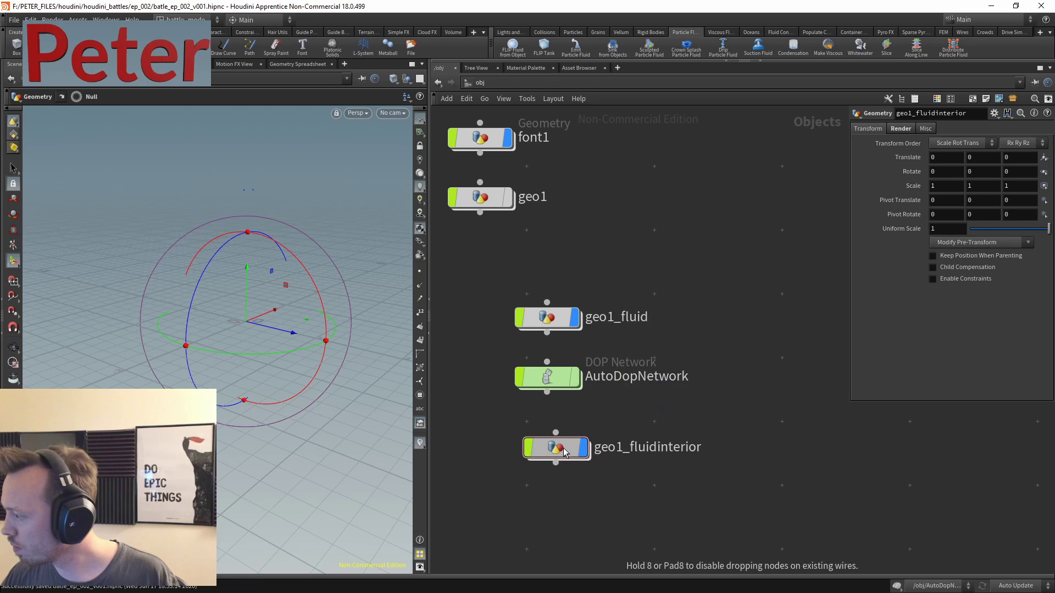
mouse_move(585, 444)
- Inside geo1_fluid, copy the import_geo1 node
click(547, 317)
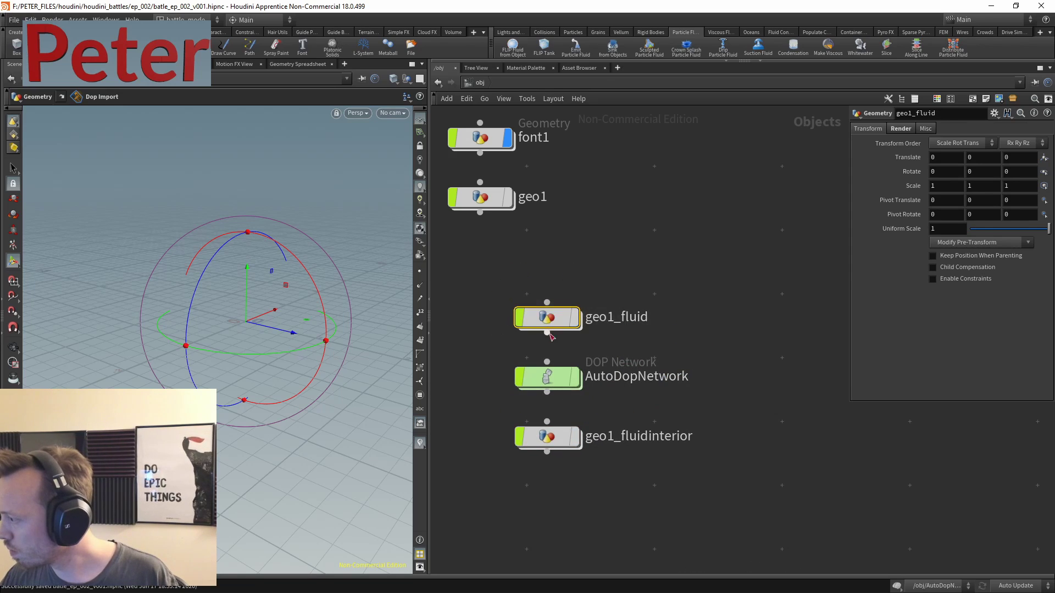
double_click(546, 317)
drag(666, 204, 544, 418)
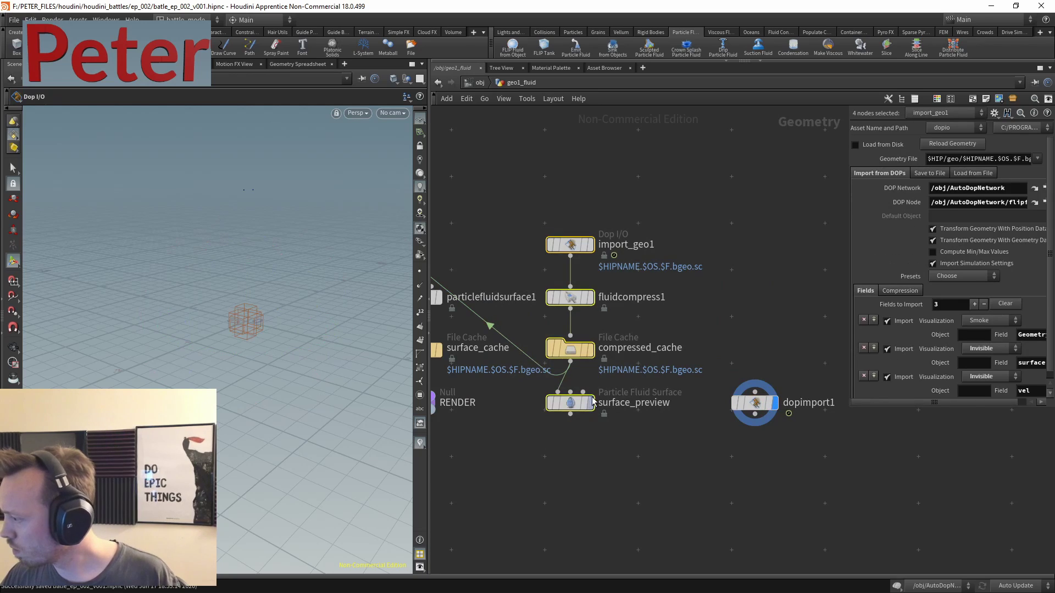
click(582, 273)
middle_drag(582, 272, 708, 287)
mouse_move(680, 261)
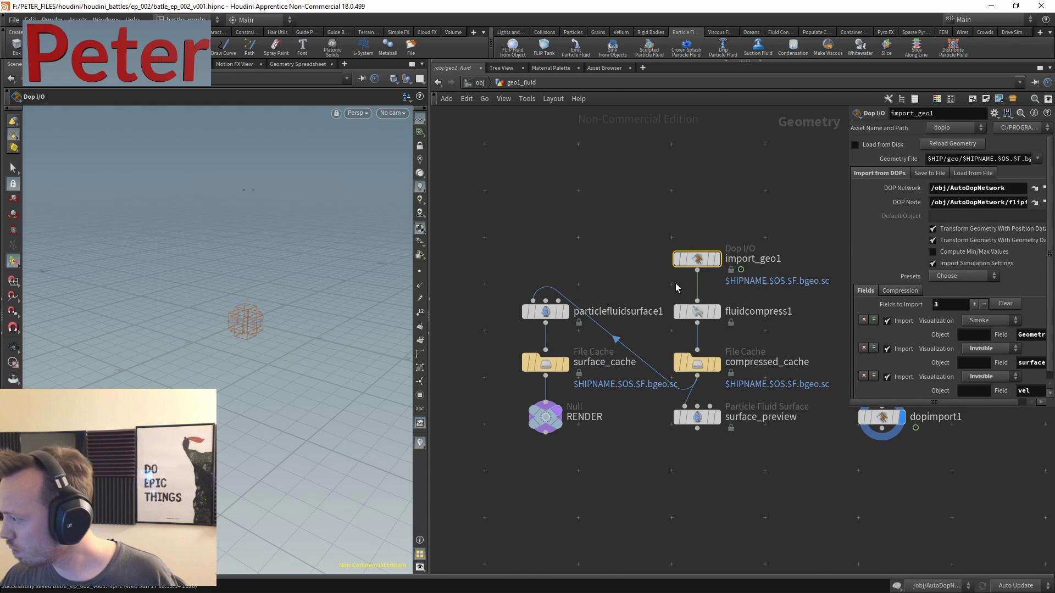
key(ctrl+c)
- Copy import_geo1 together with particlefluidsurface1, then go inside geo1
key(u)
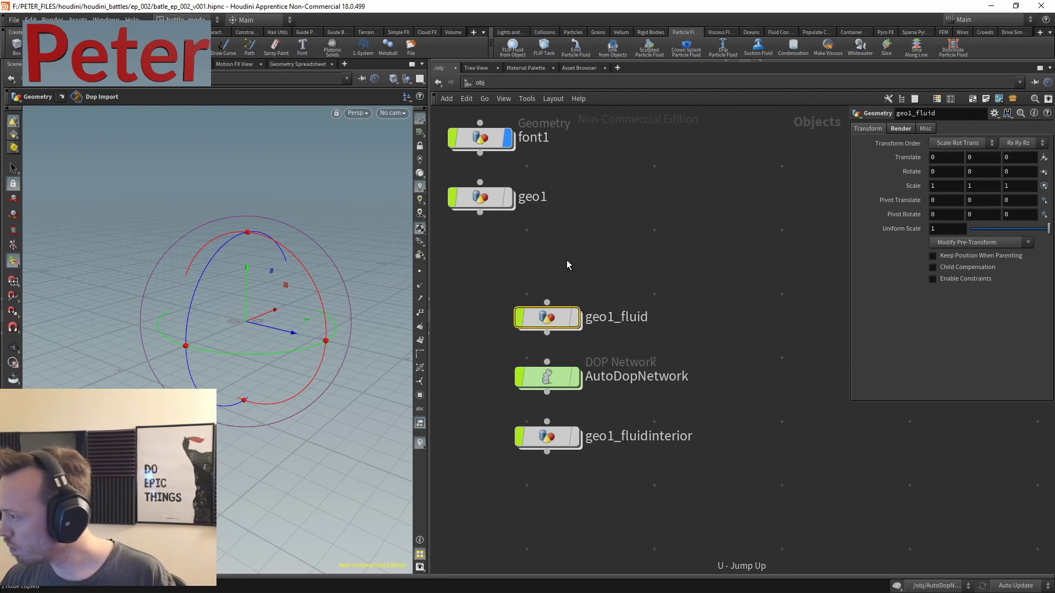
key(Return)
shift+drag(594, 268, 520, 326)
key(u)
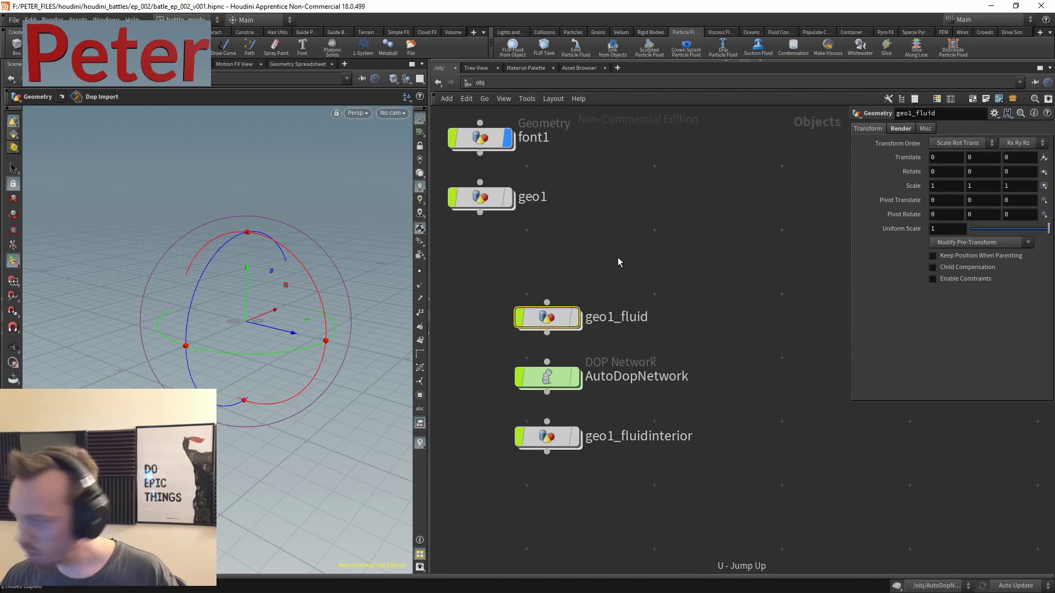
click(577, 243)
key(Return)
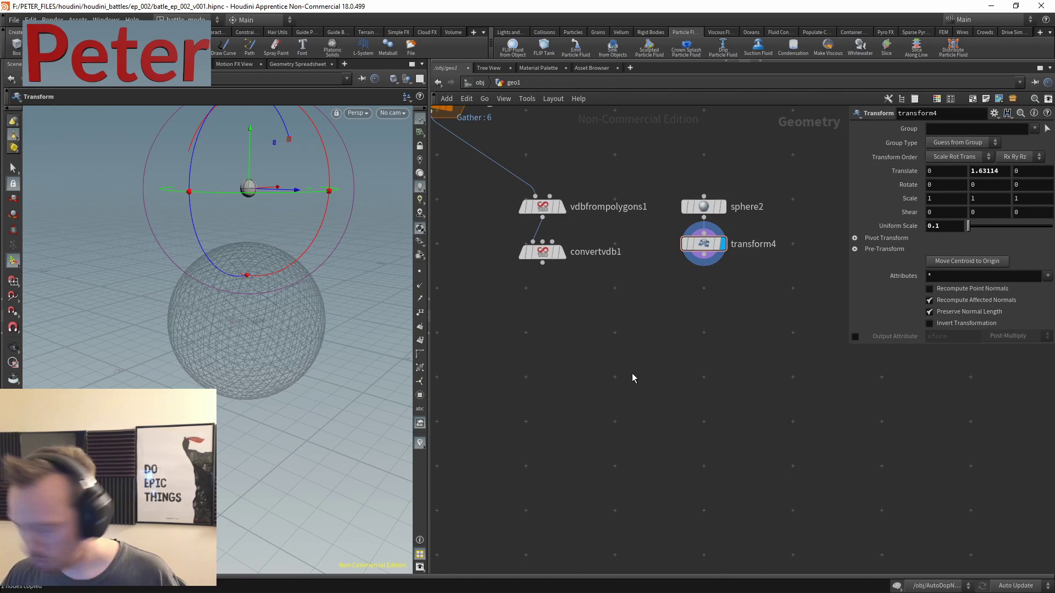
- Paste the fluid nodes into geo1 and wire import_geo1 into particlefluidsurface1
key(ctrl+v)
click(711, 351)
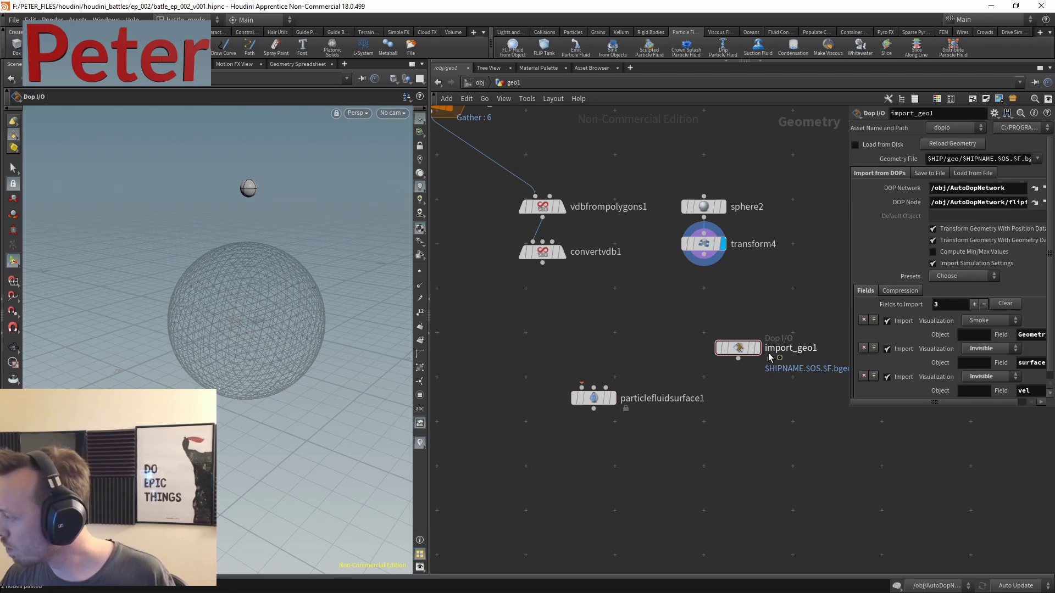
drag(712, 352, 594, 386)
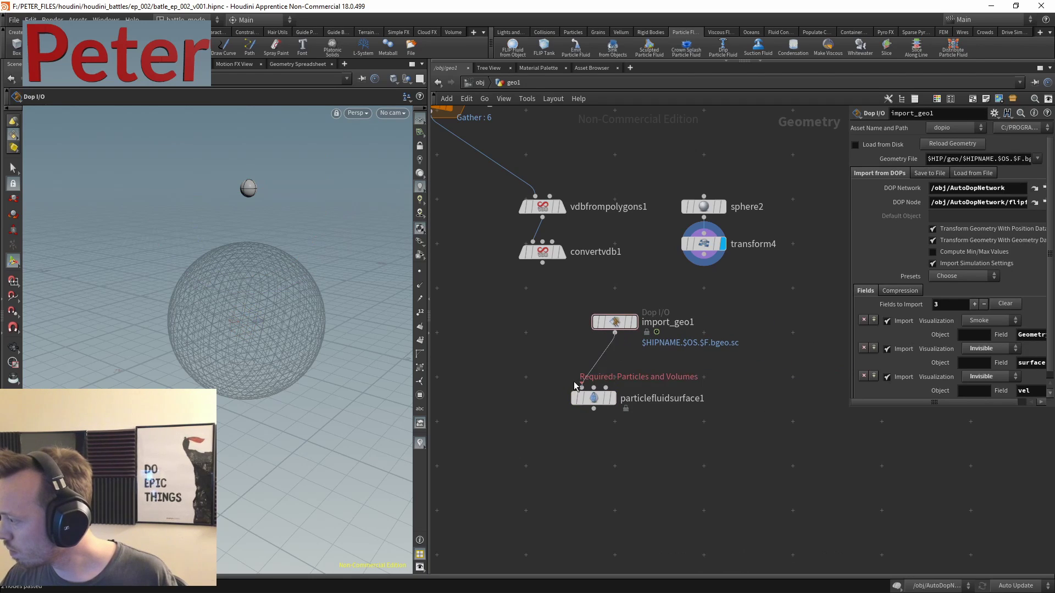
drag(614, 322, 573, 355)
- Add a Null named OUT_to_flip wired after transform4
key(Tab)
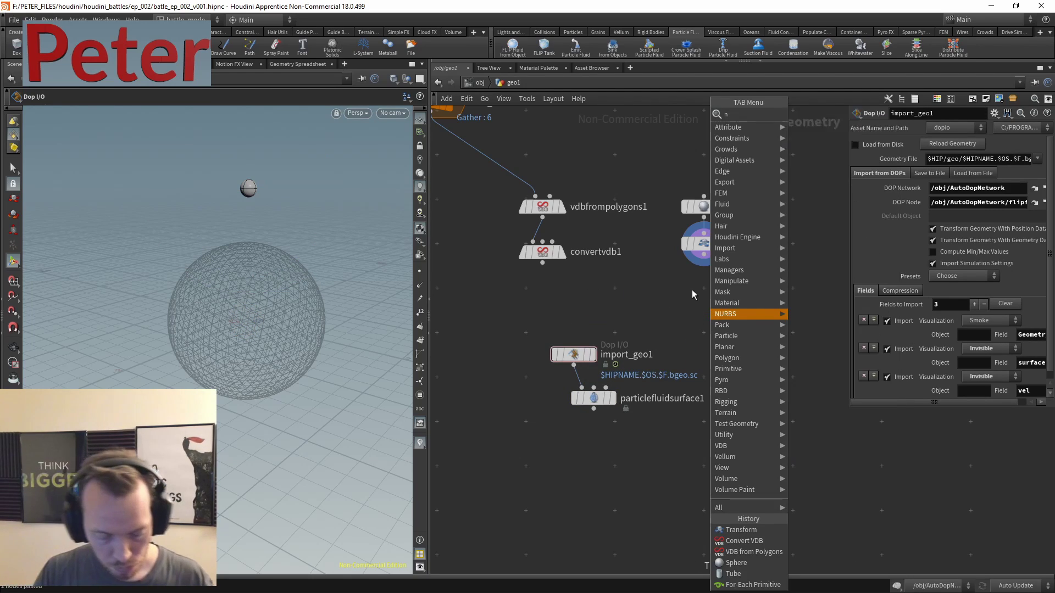
text(null)
key(Return)
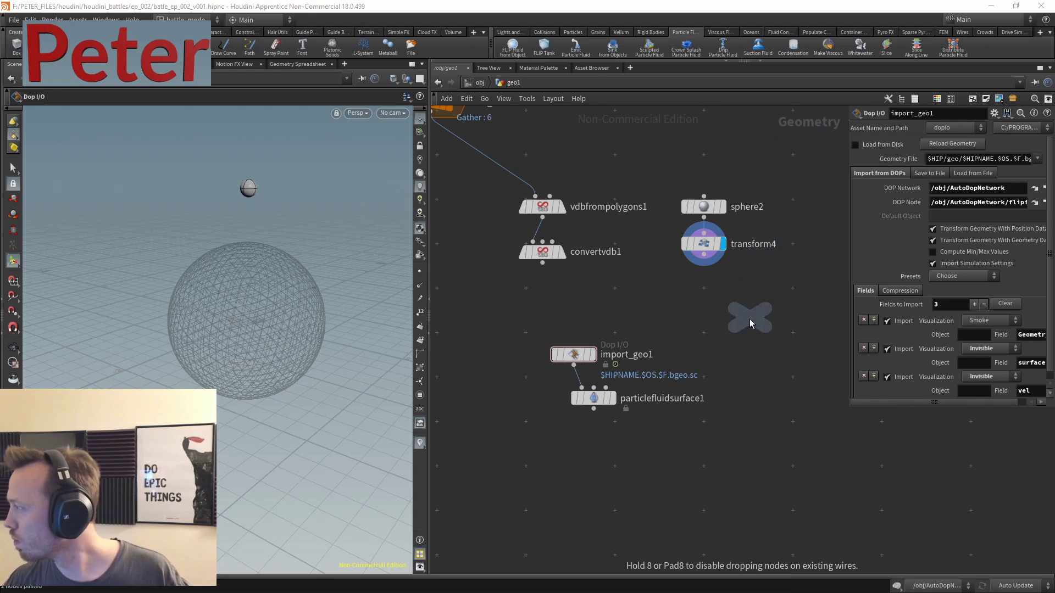
click(743, 317)
double_click(772, 318)
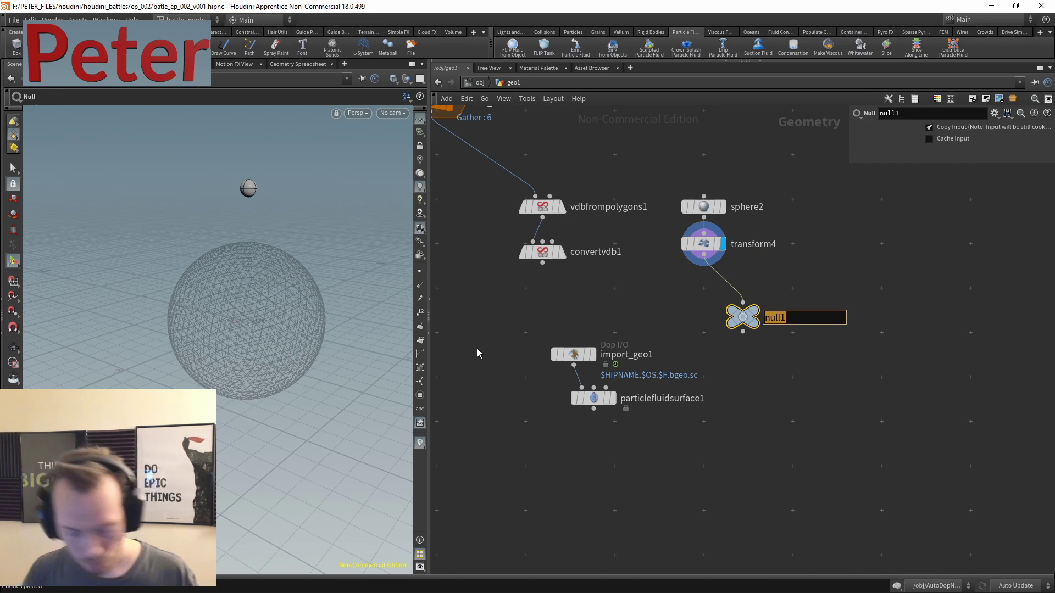
text(OUT_to)
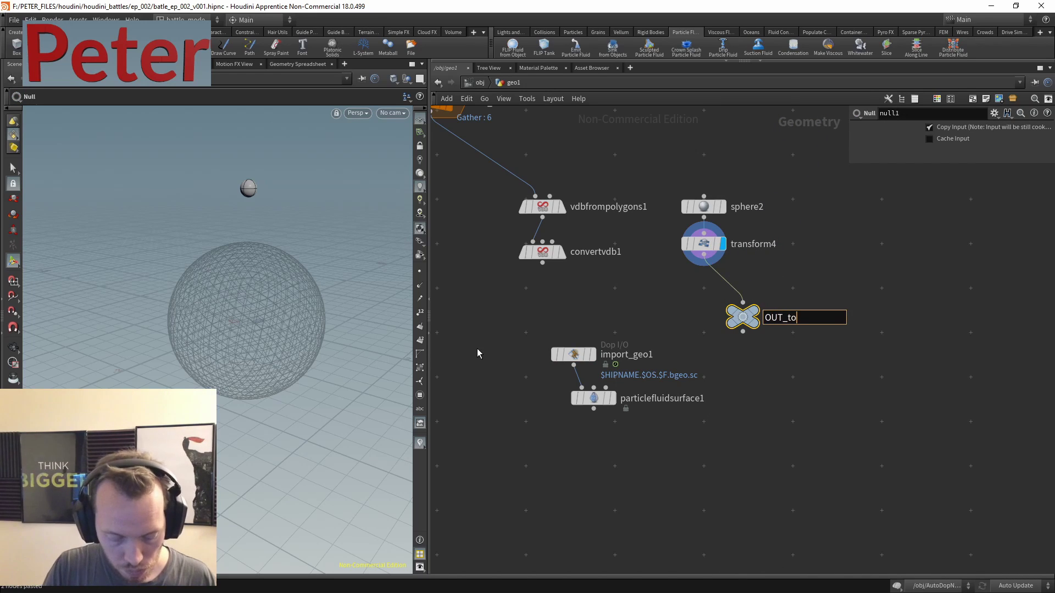
text(_flip)
key(Return)
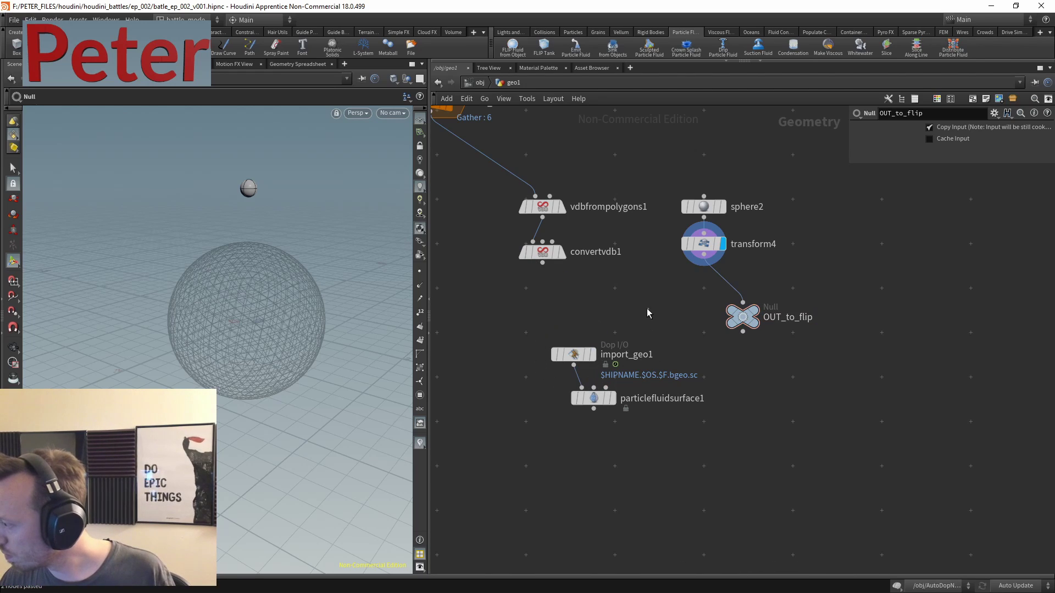
- Add a Null named REF_collider wired from convertvdb1
key(Tab)
mouse_move(636, 310)
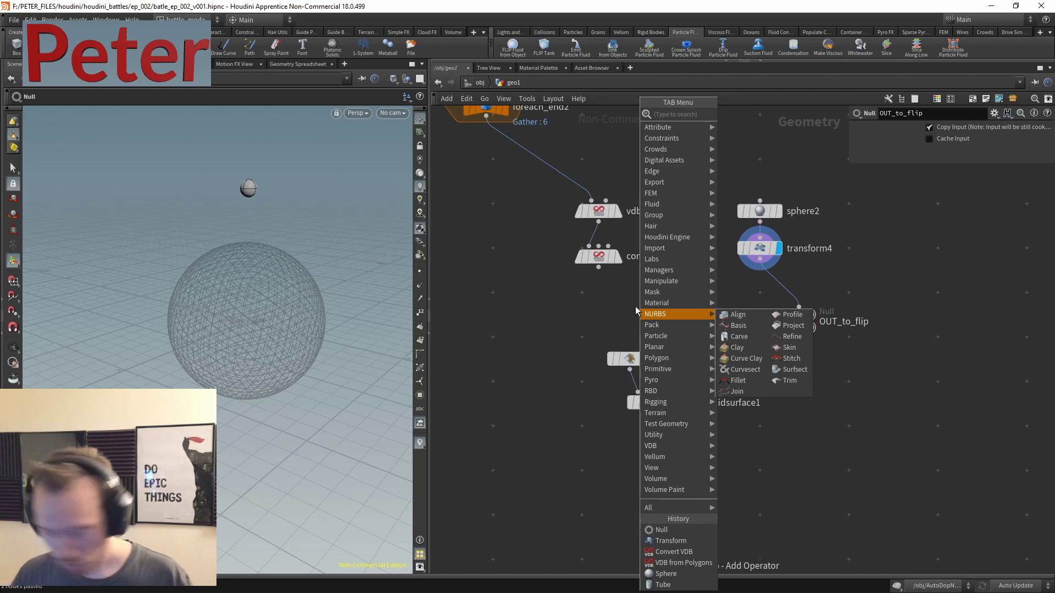
text(nul)
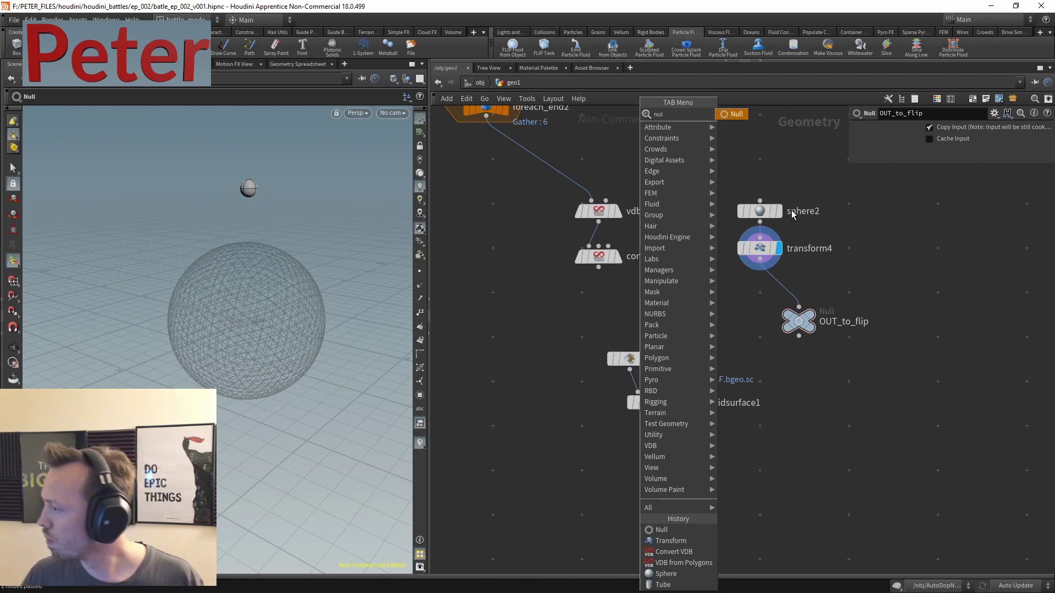
click(728, 114)
click(591, 330)
click(598, 268)
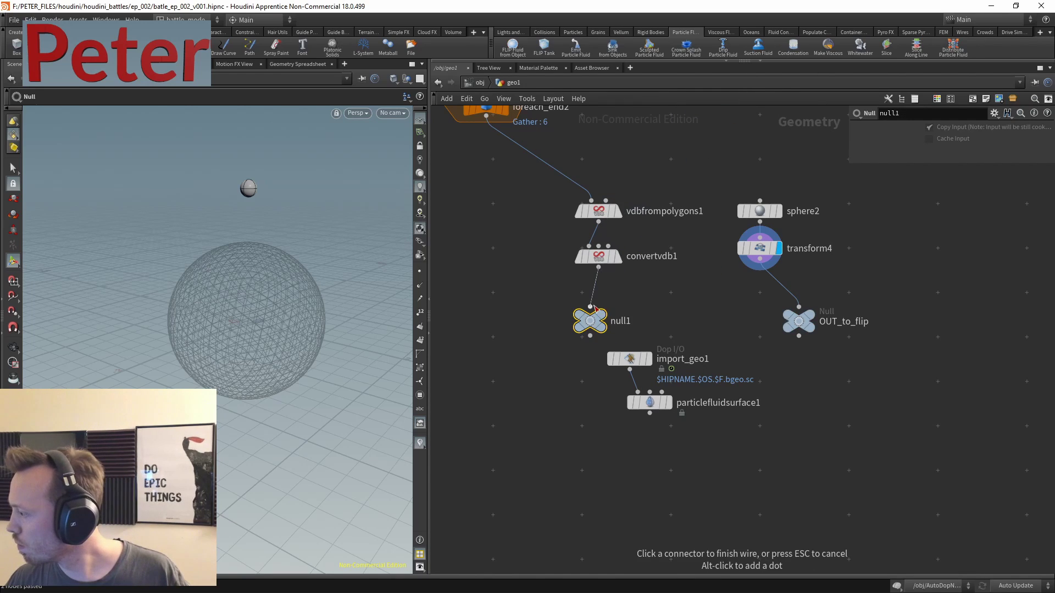
click(623, 323)
double_click(622, 322)
text(REF_collider)
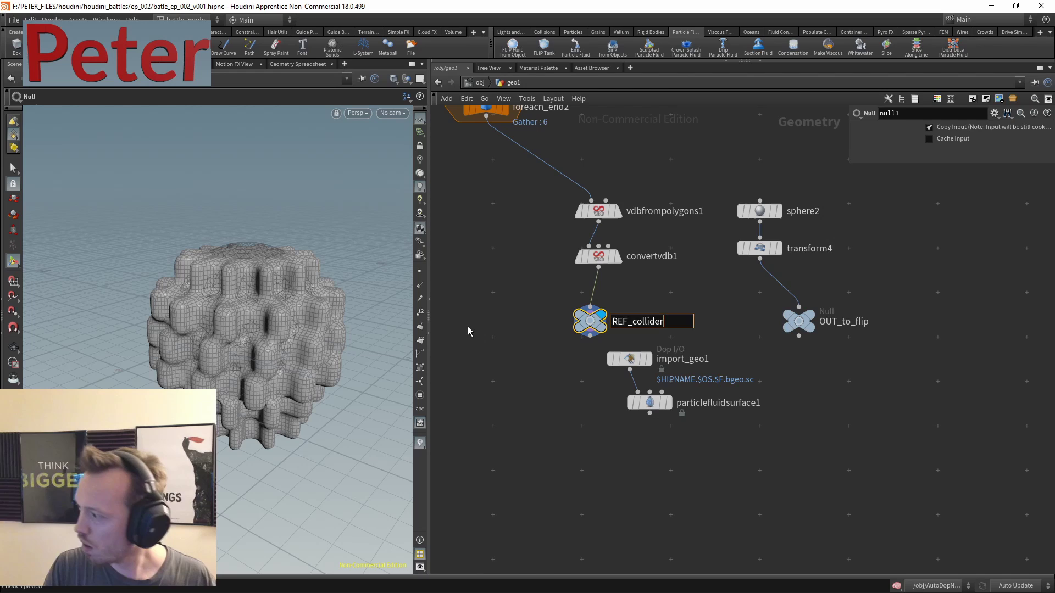
key(Return)
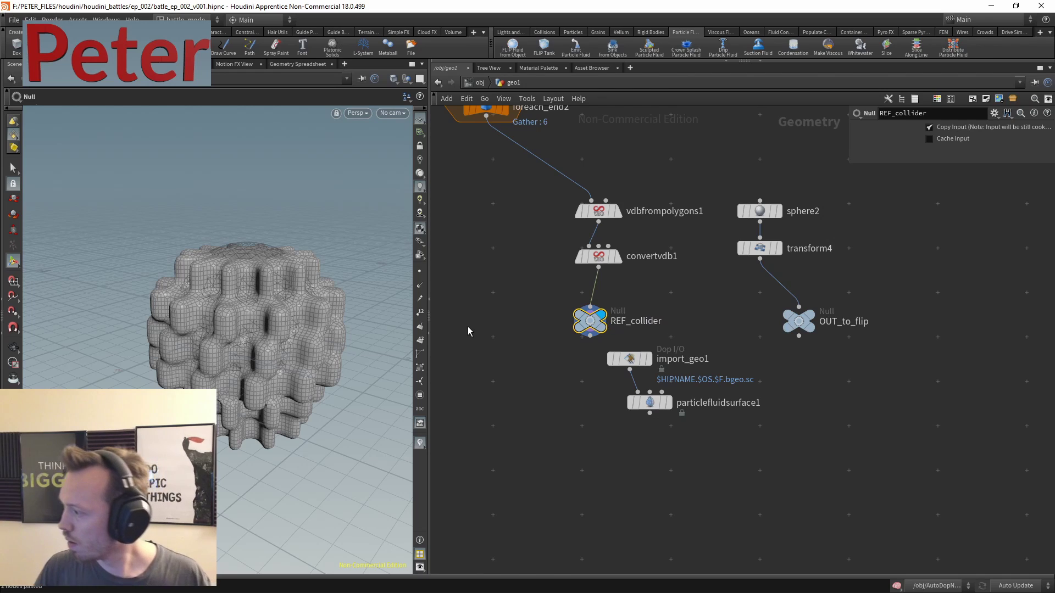
- Go into the AutoDopNetwork and center the FLIP node chain
key(u)
middle_drag(752, 334, 720, 224)
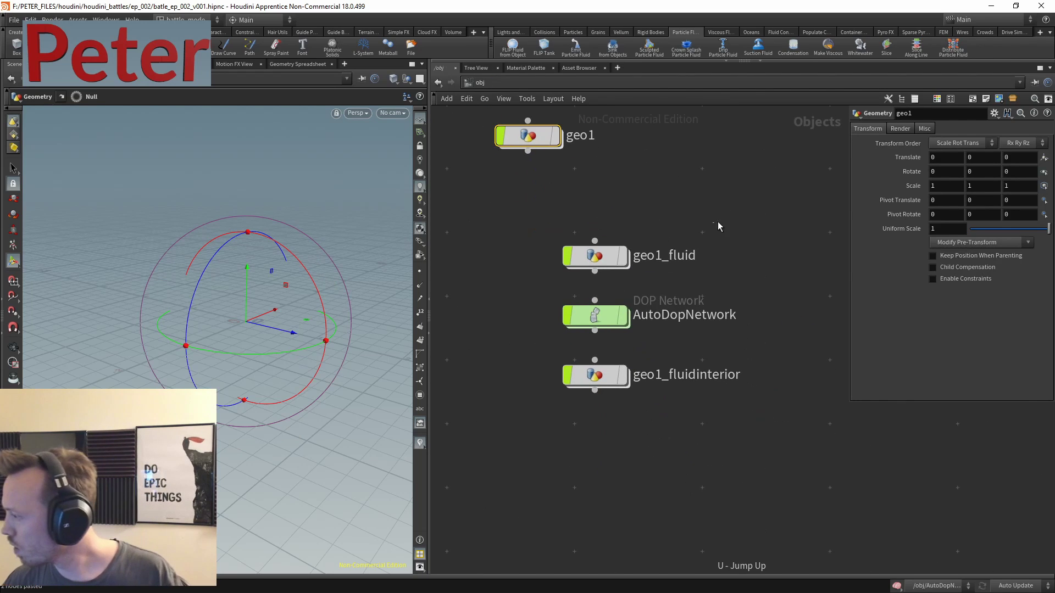
key(Return)
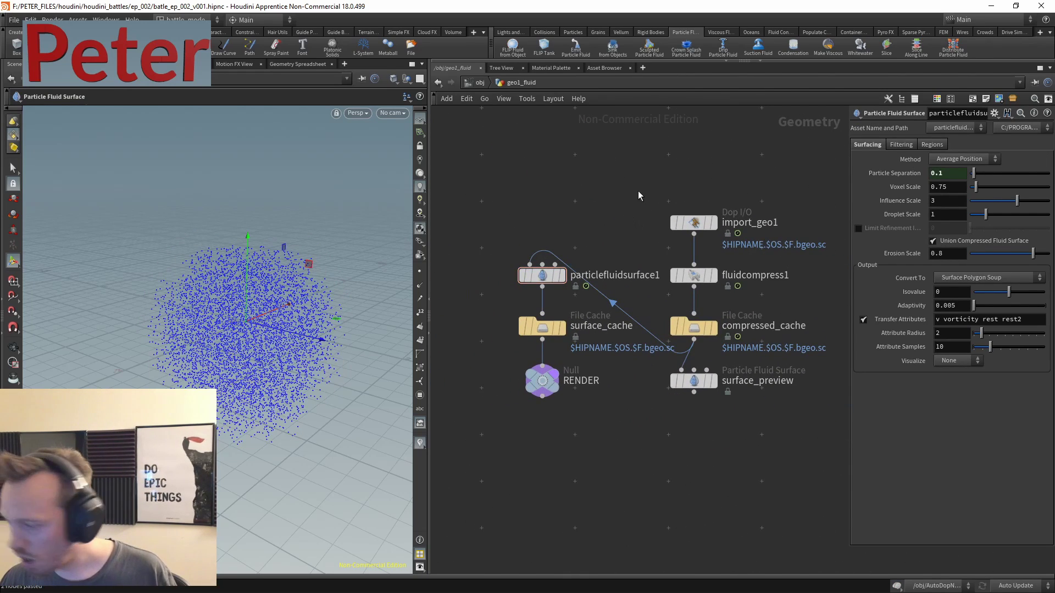
key(u)
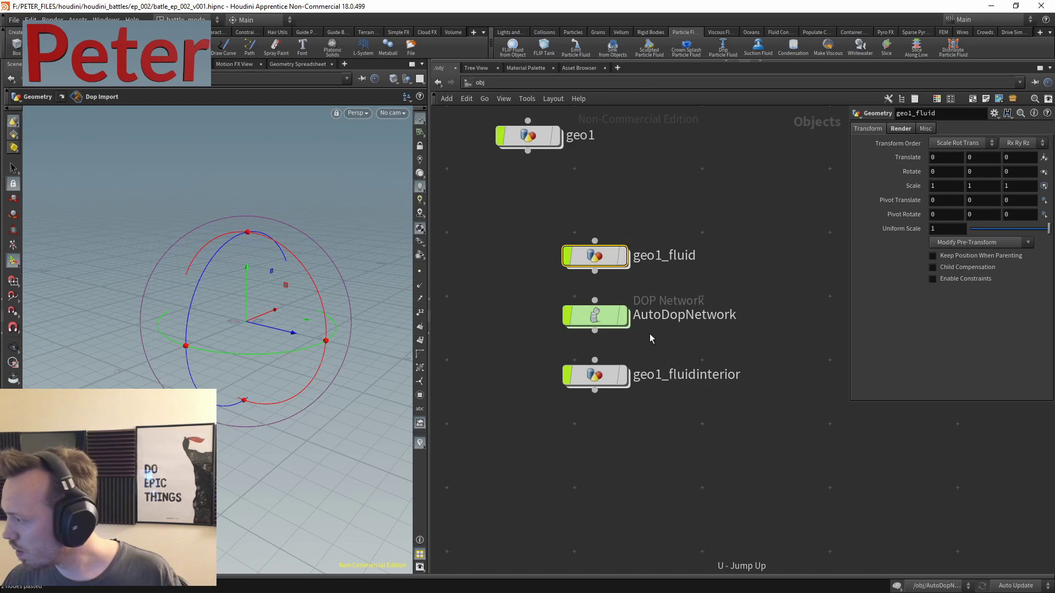
click(653, 314)
key(Return)
middle_drag(772, 335, 687, 296)
key(Tab)
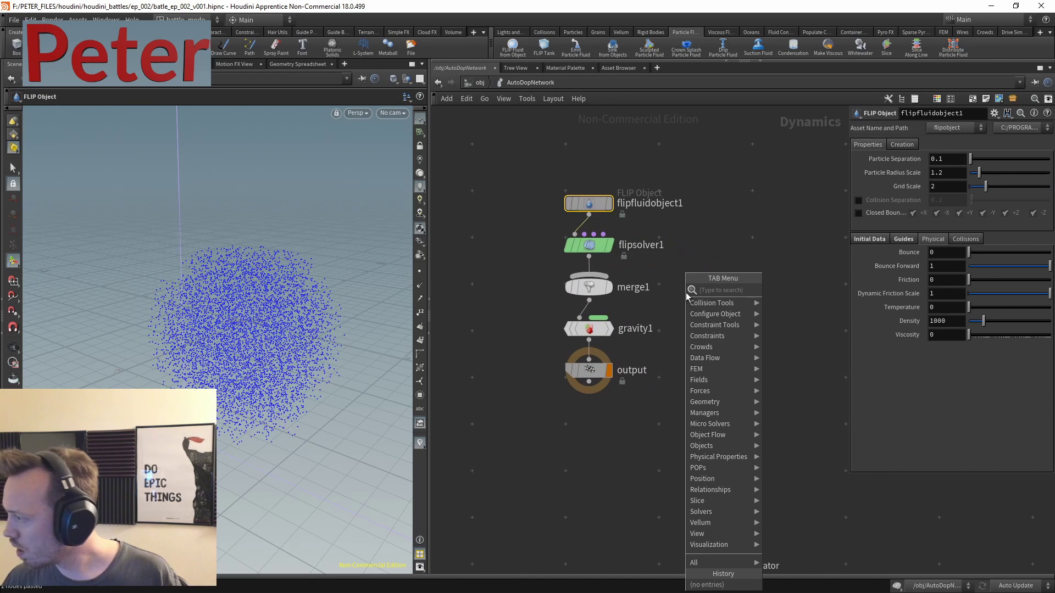
key(Escape)
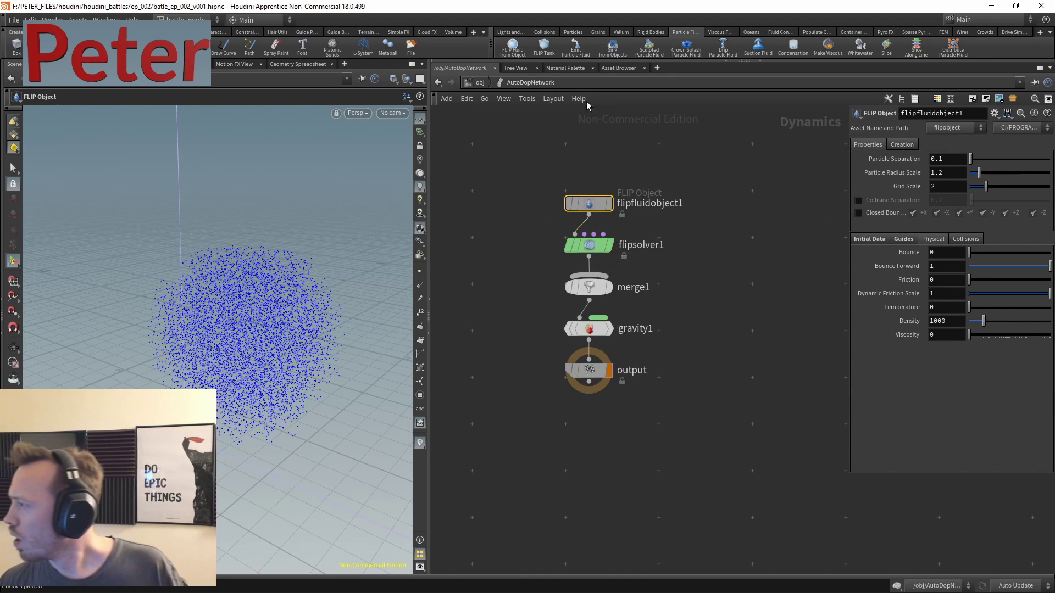
middle_drag(528, 173, 589, 188)
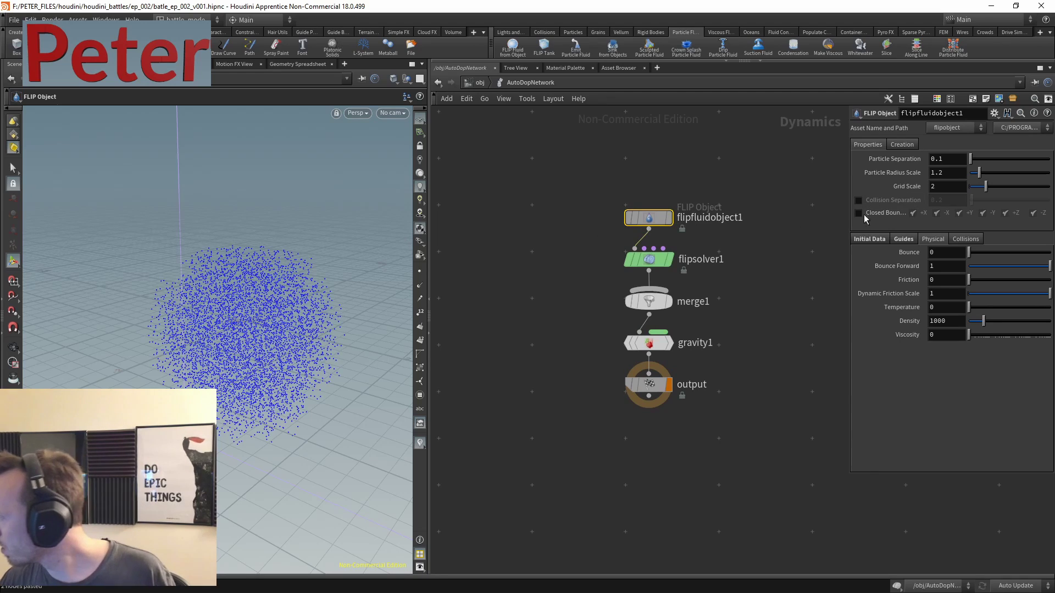
- Set the FLIP object's SOP Path to /obj/geo1/OUT_to_flip/ and display its particles
click(869, 239)
click(990, 280)
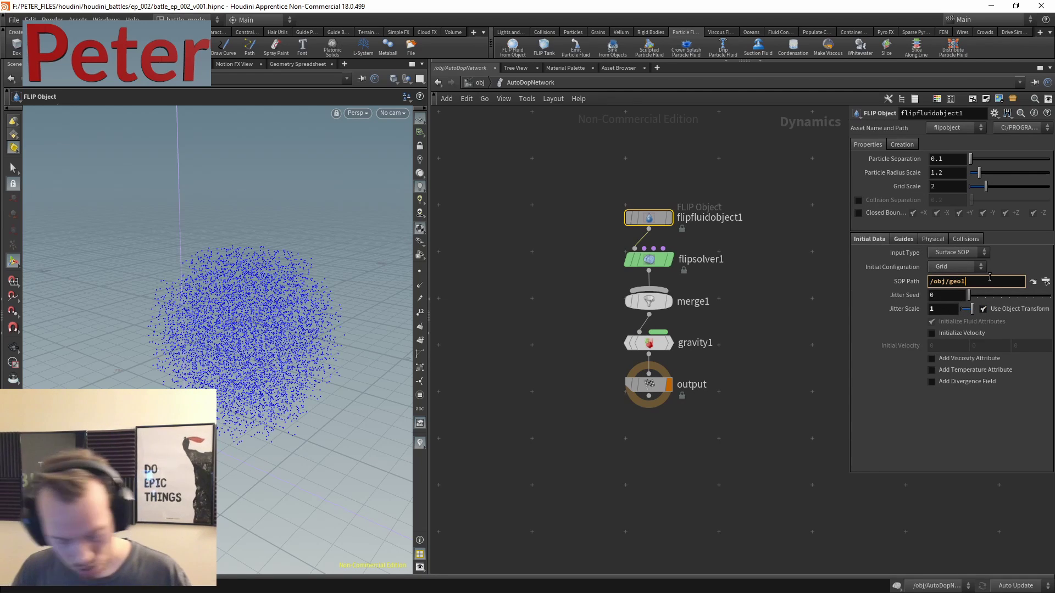
text(/R)
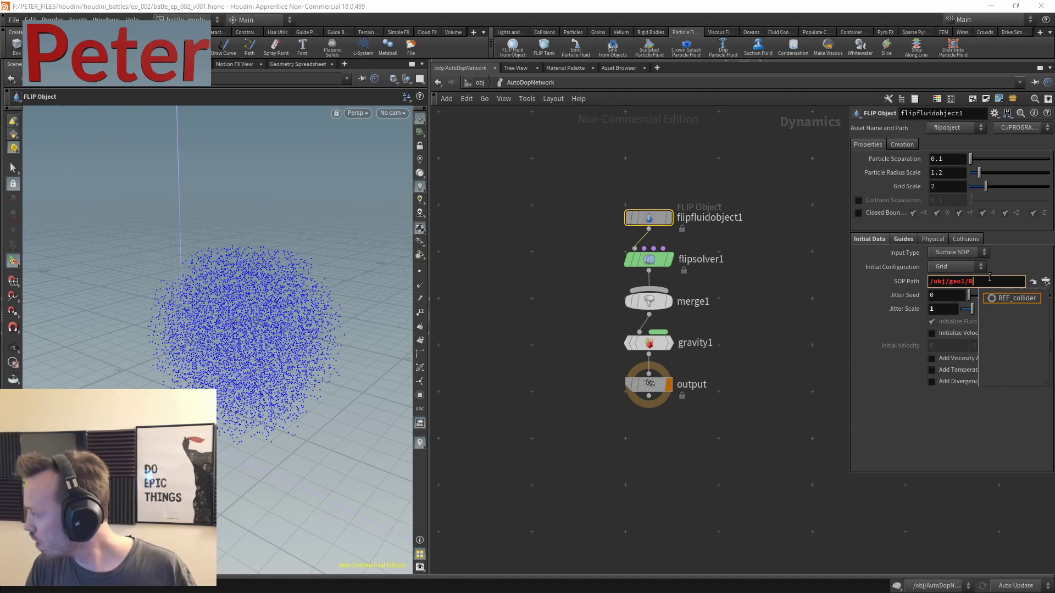
key(BackSpace)
text(OU)
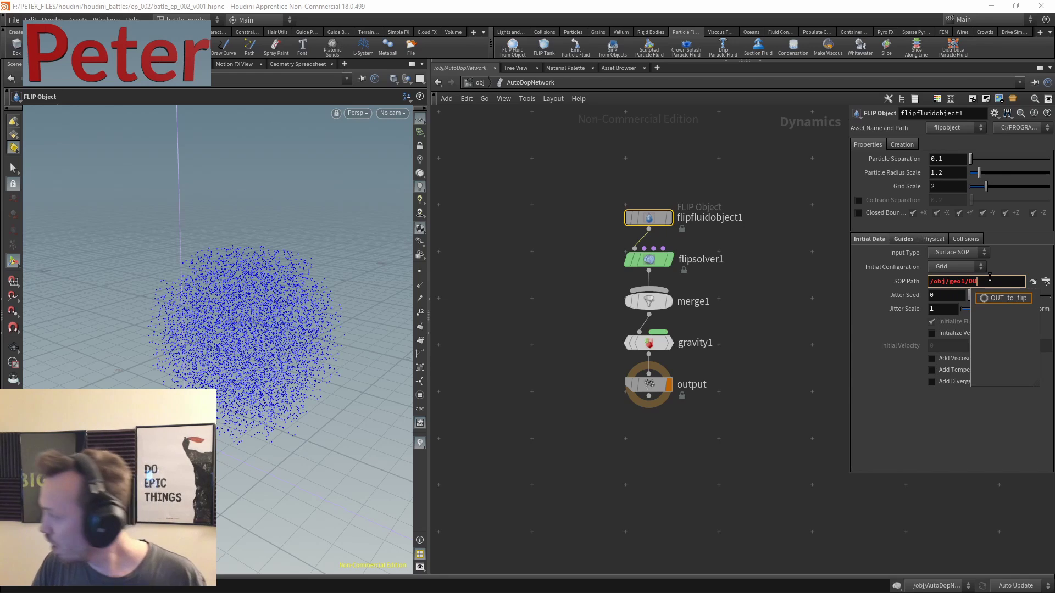
click(1003, 298)
key(Return)
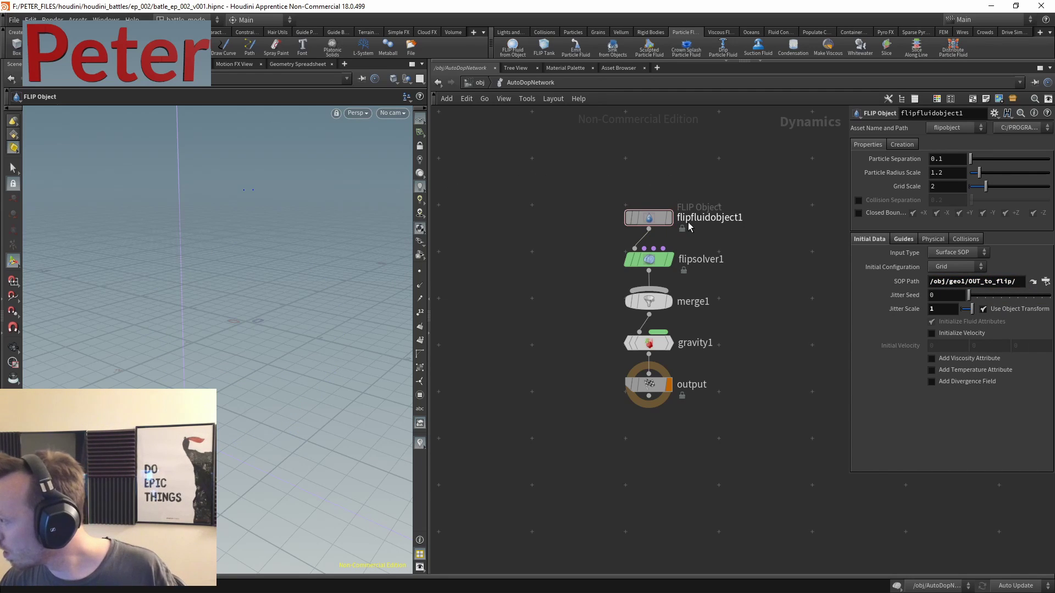
click(669, 218)
drag(226, 294, 272, 258)
- Set the particle separation to 0.01 and inspect the denser particle sphere
click(931, 158)
text(0.0)
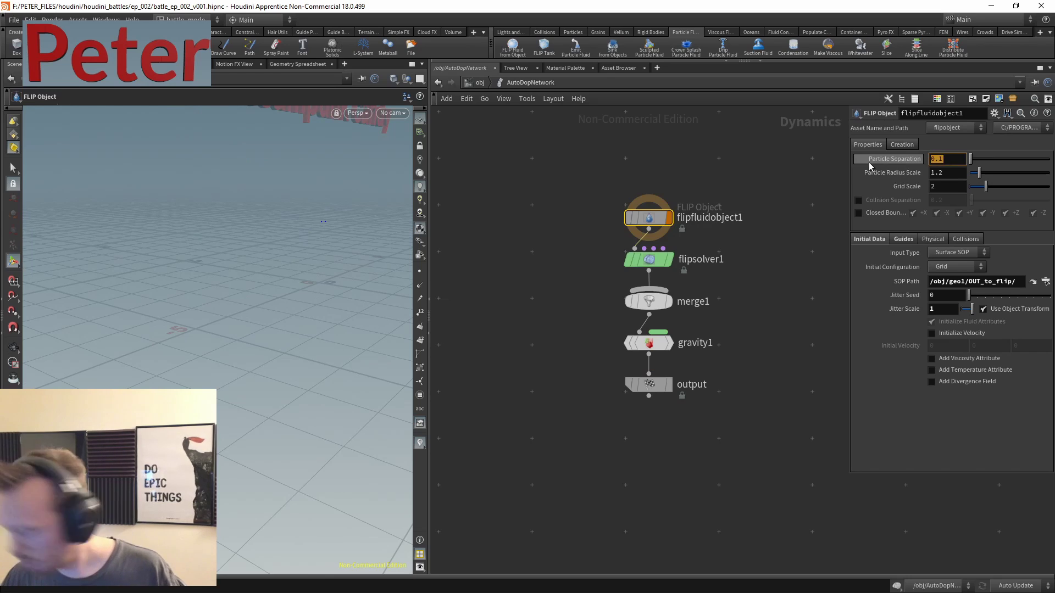
text(1)
key(Return)
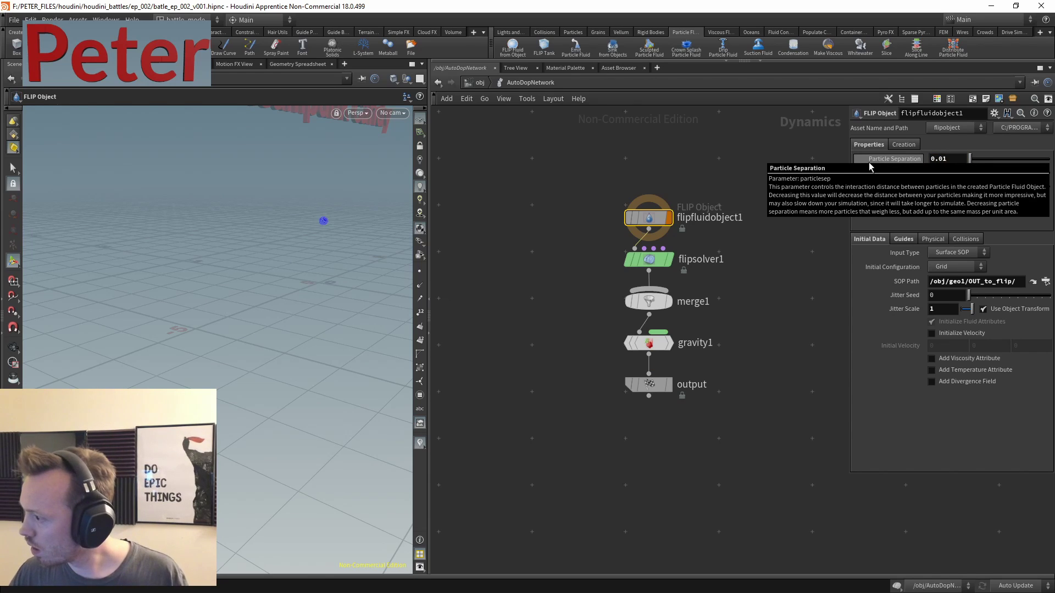
key(Escape)
drag(324, 217, 277, 236)
scroll(278, 236, up, 5)
scroll(207, 302, down, 6)
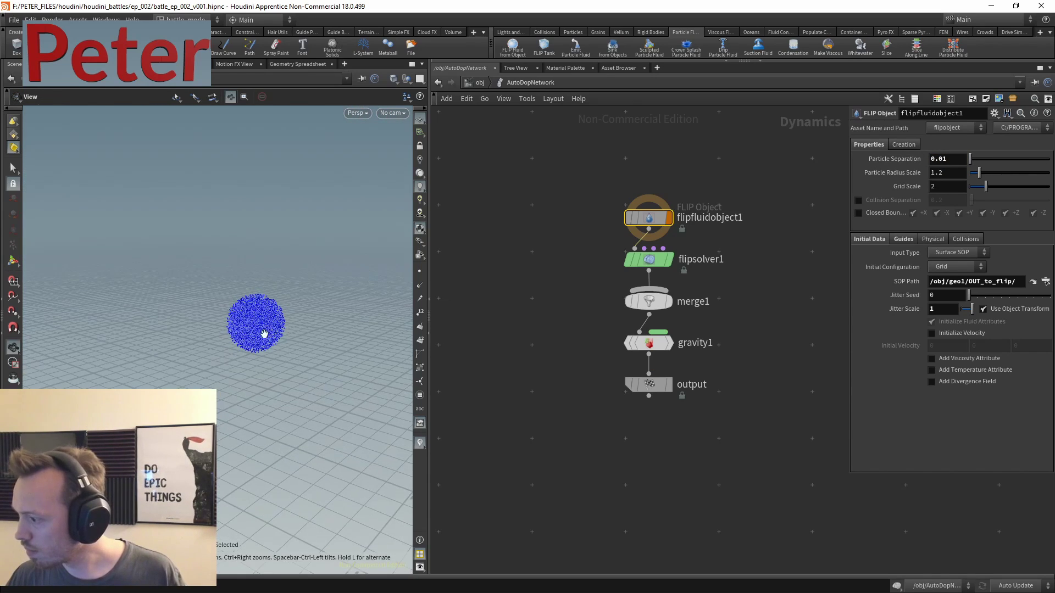
key(Return)
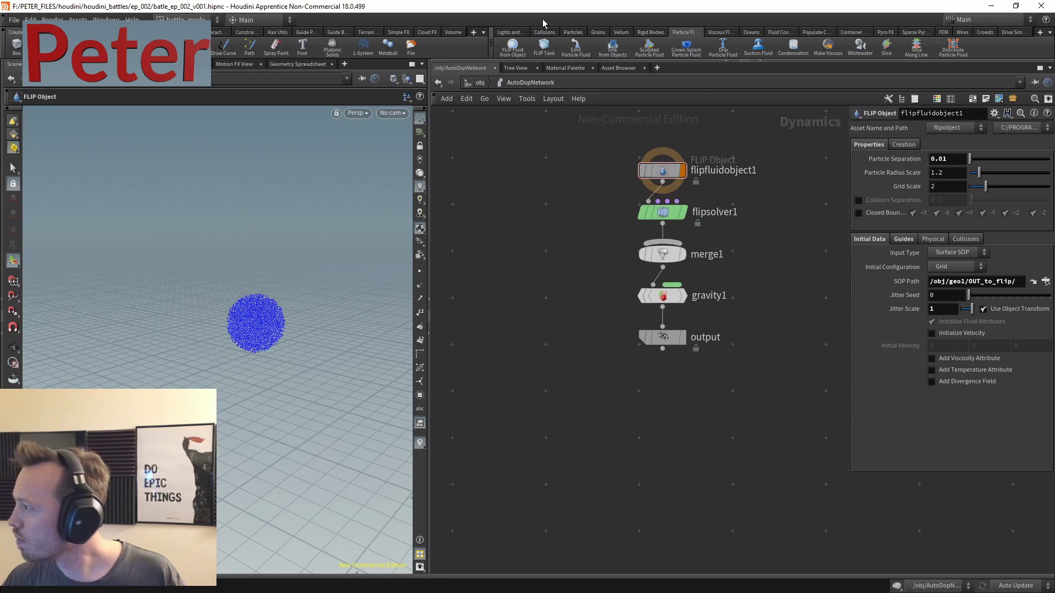
- Create a Static Object collider from geo1 using the Collisions shelf
click(549, 33)
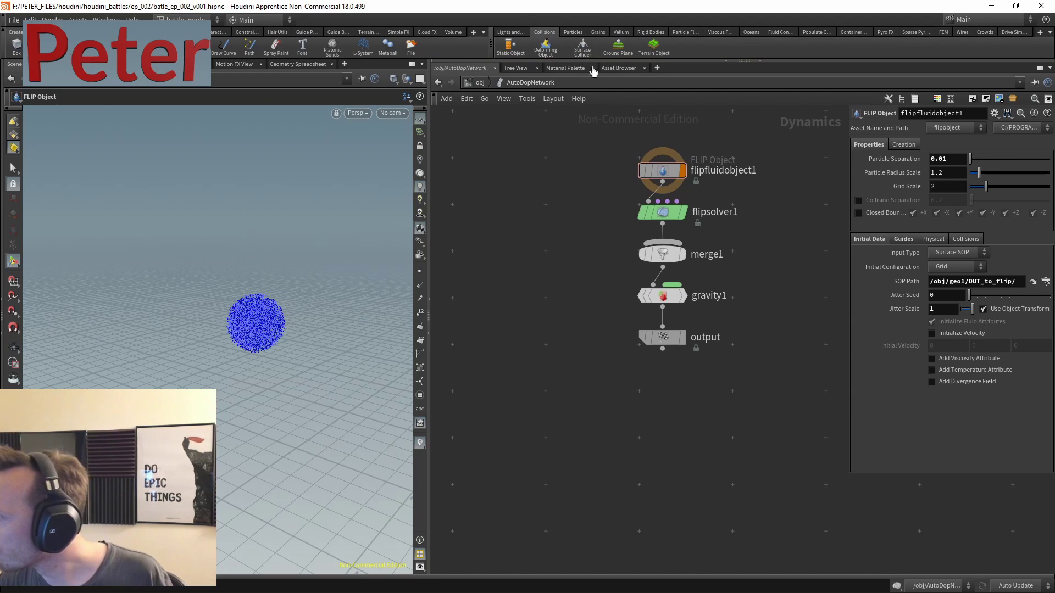
click(510, 50)
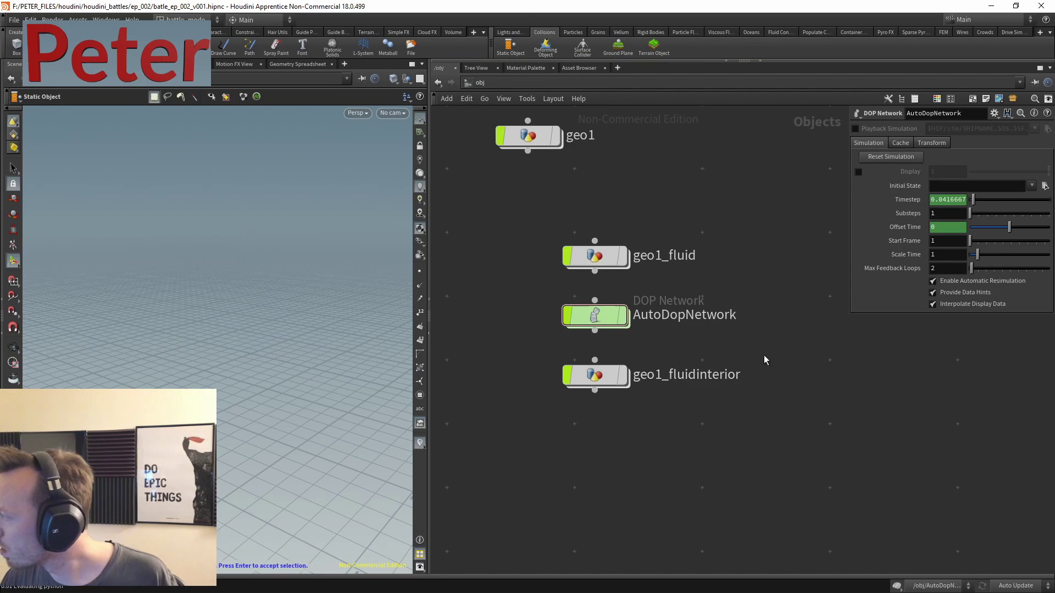
drag(691, 228, 588, 271)
key(Return)
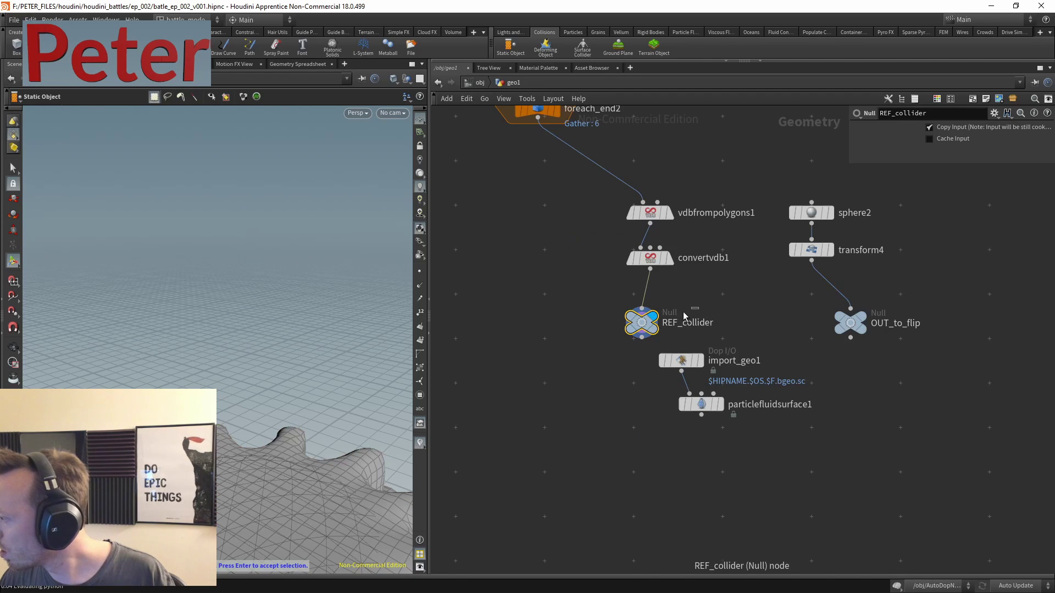
- In AutoDopNetwork, move the collider nodes into a left column and space out the FLIP nodes
key(u)
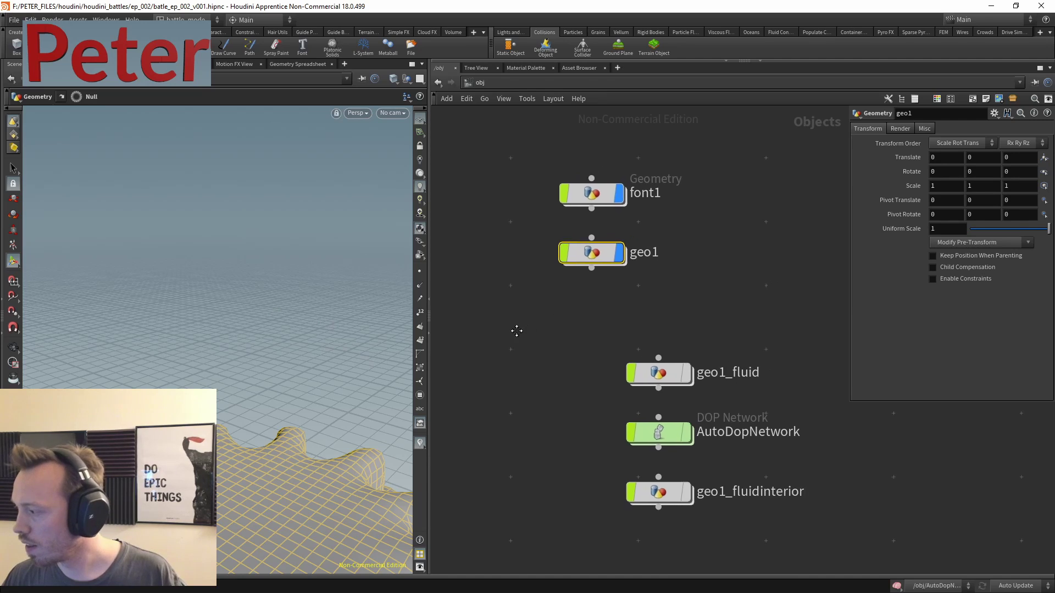
double_click(702, 416)
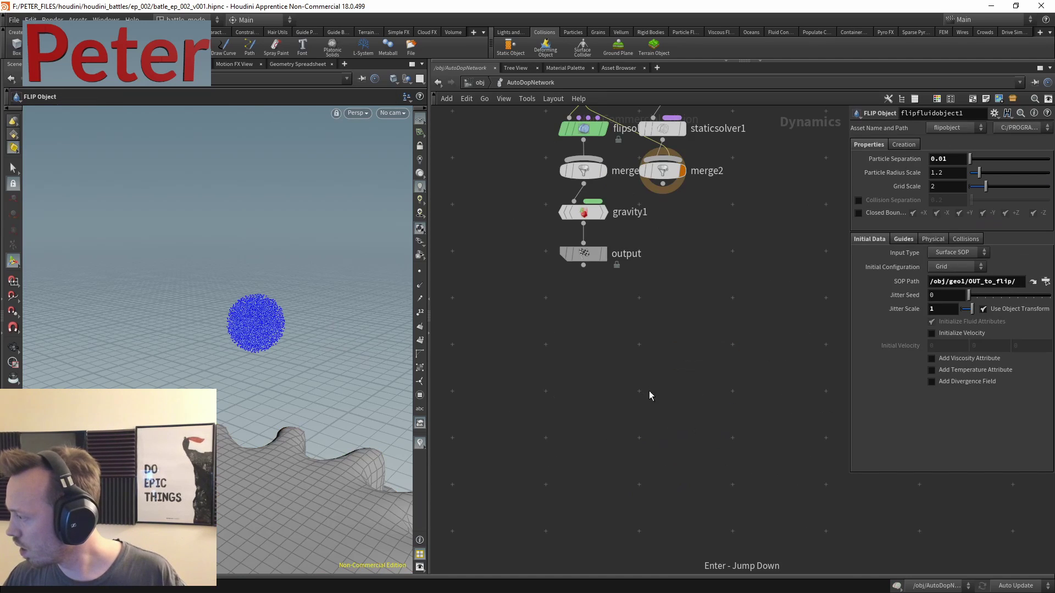
drag(736, 173, 621, 379)
drag(645, 328, 456, 310)
middle_drag(584, 286, 673, 224)
drag(752, 258, 629, 411)
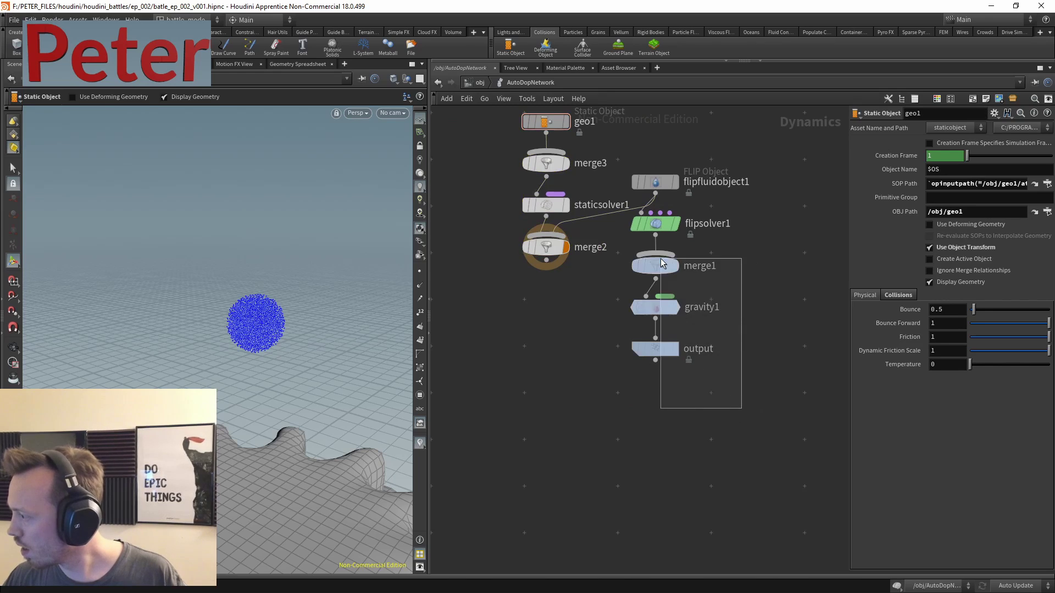
drag(656, 306, 633, 434)
click(693, 317)
drag(545, 247, 569, 334)
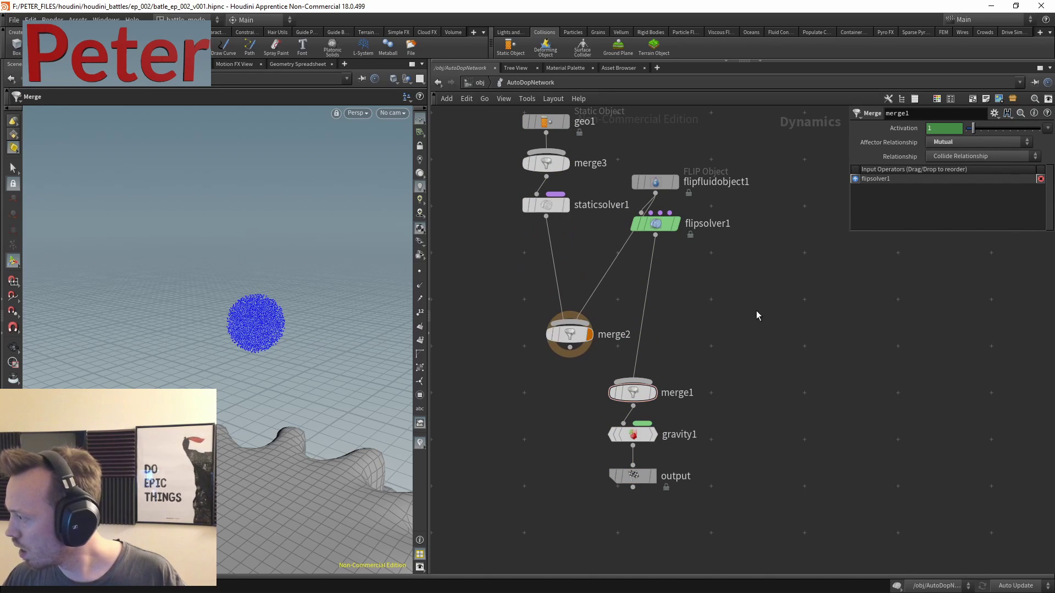
drag(655, 224, 754, 241)
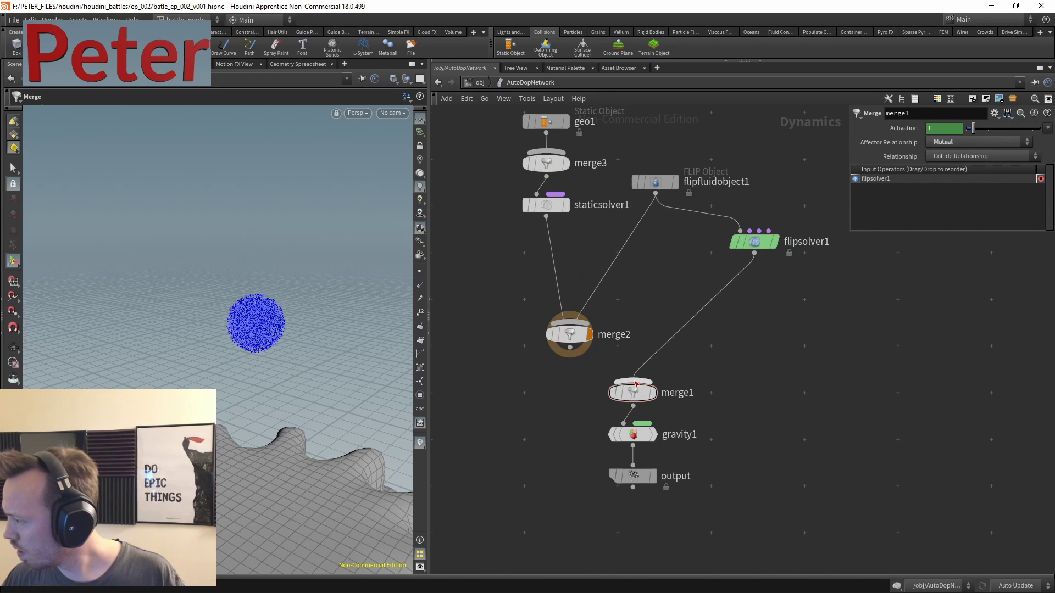
- Wire flipsolver1 into merge2 and merge2 into gravity1, setting the unused merge1 aside
drag(643, 393, 780, 394)
drag(755, 253, 746, 265)
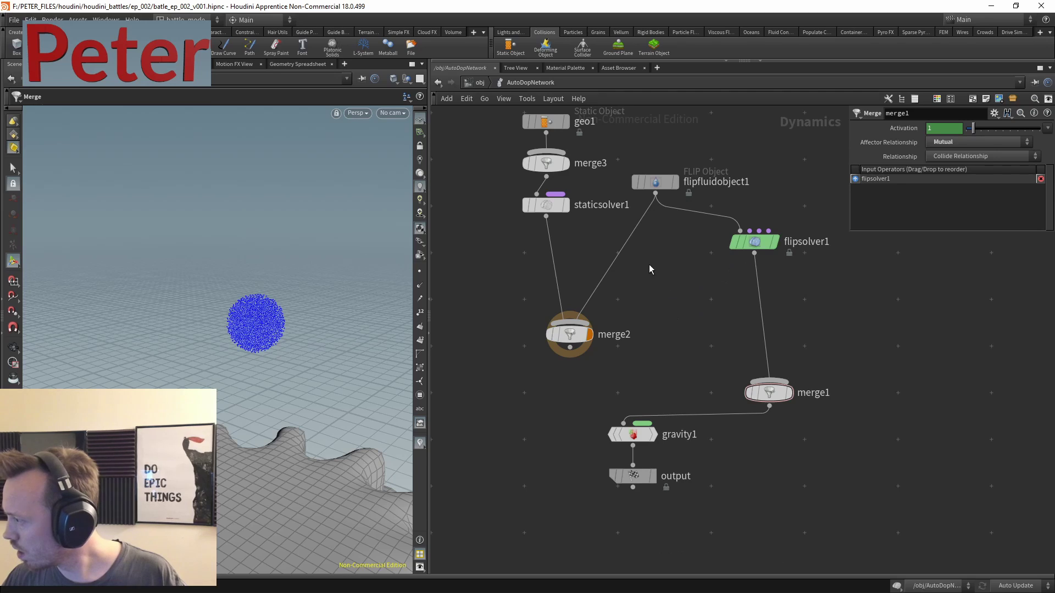
click(631, 235)
click(754, 253)
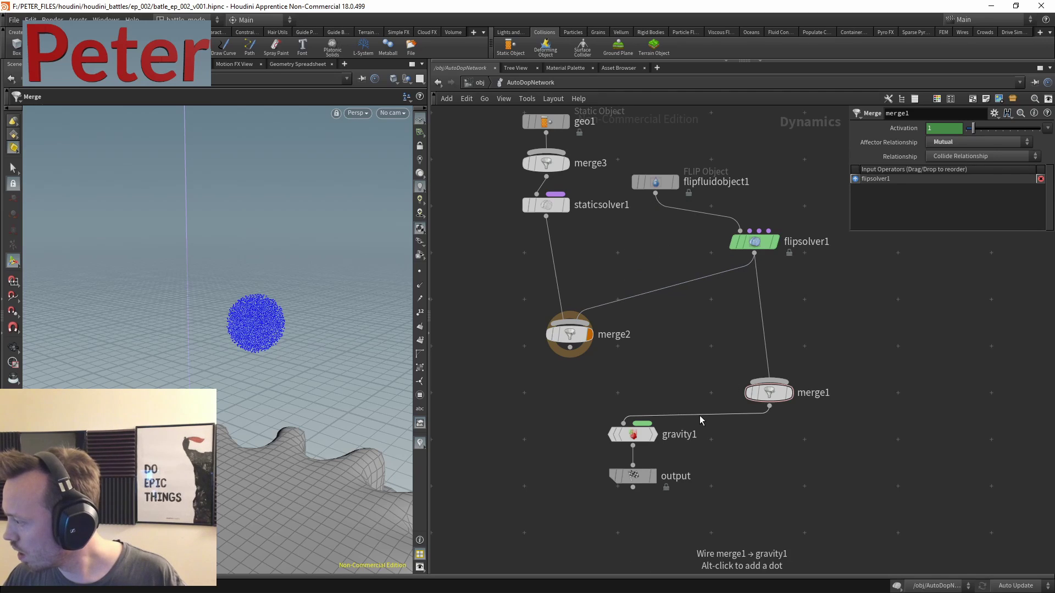
click(700, 417)
click(570, 349)
drag(769, 393, 831, 387)
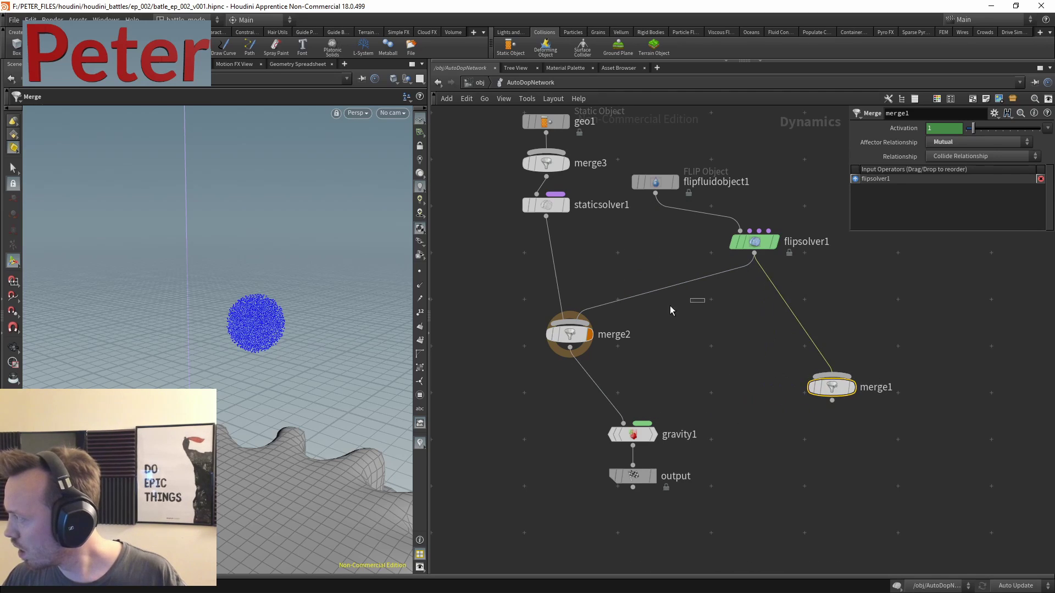
- Set merge2's Affector Relationship to Left Inputs Affect Right Inputs
click(621, 333)
click(971, 144)
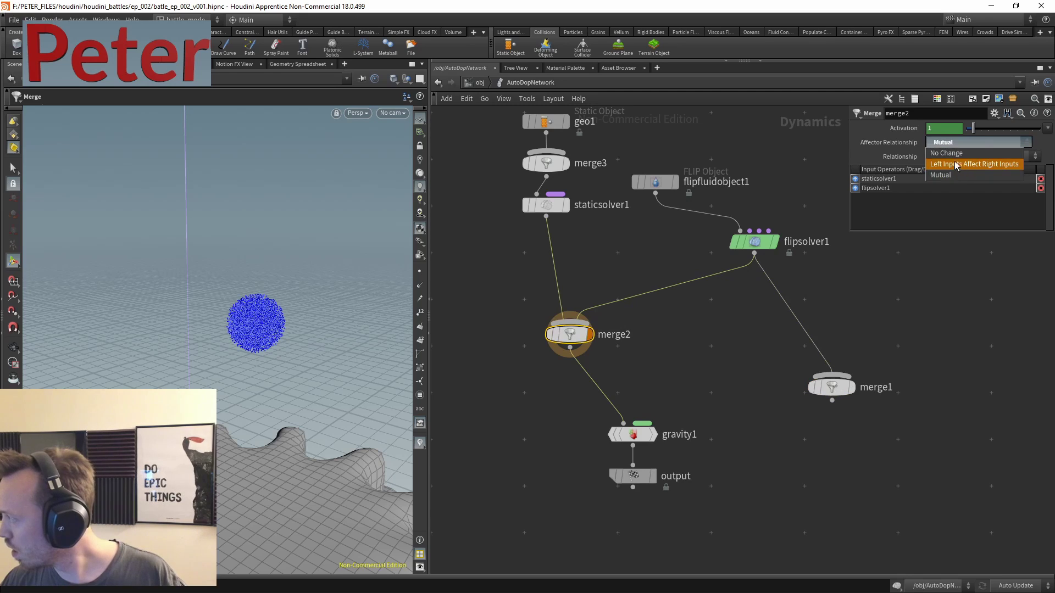
click(954, 160)
drag(570, 334, 628, 371)
- Set the geo1 static object's collision Division Size to 0.02, checking the volume guide
middle_drag(638, 329, 685, 412)
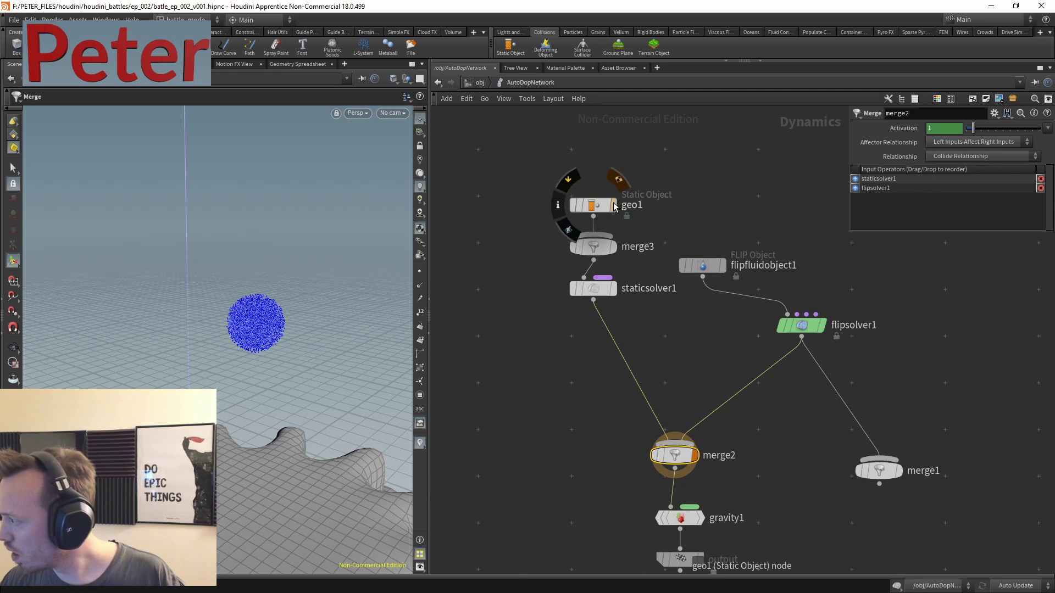
click(586, 207)
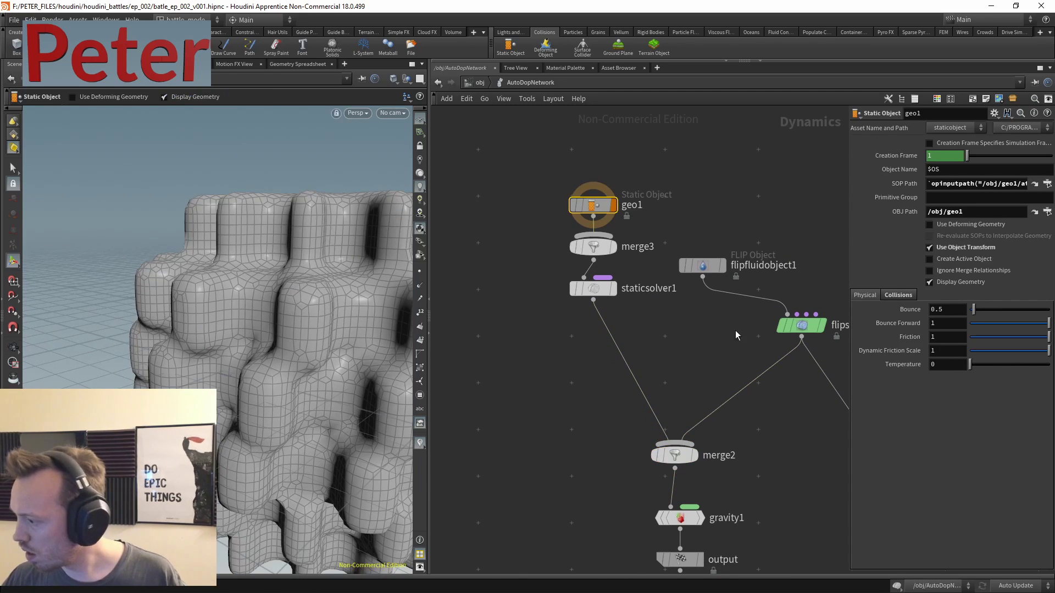
click(898, 295)
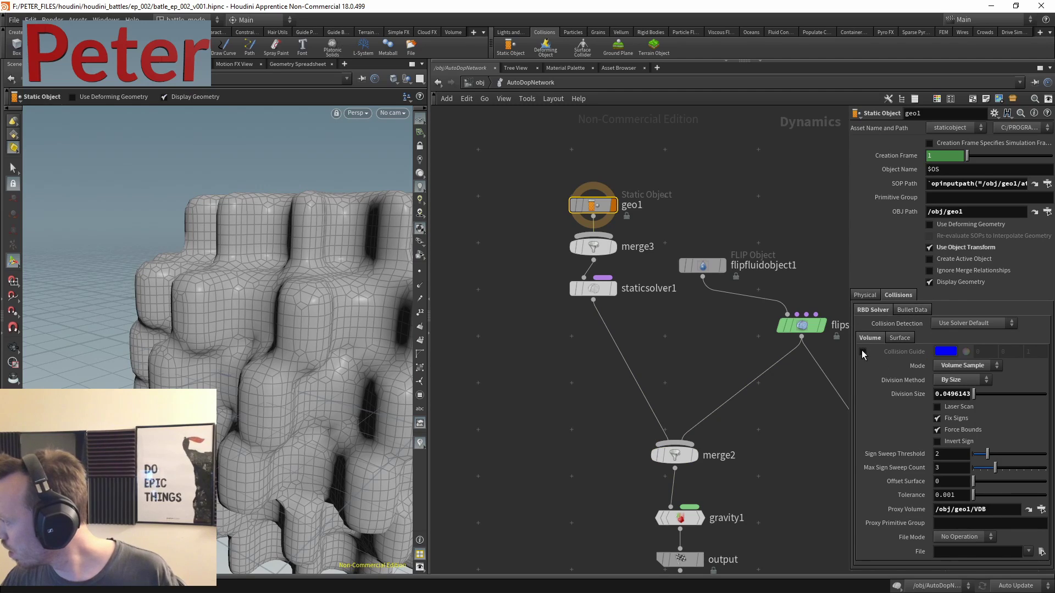
click(862, 351)
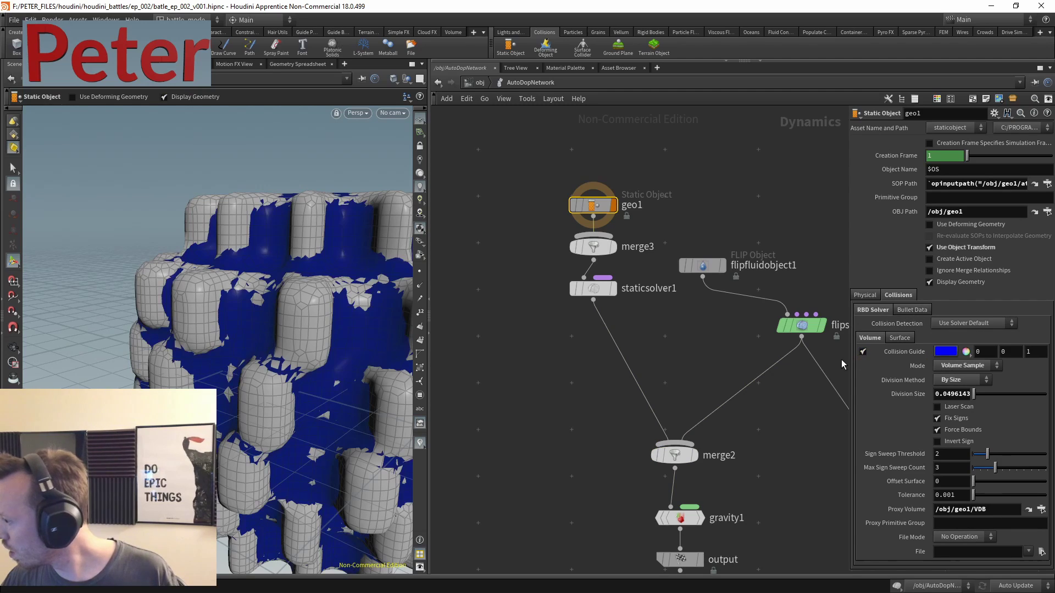
click(950, 393)
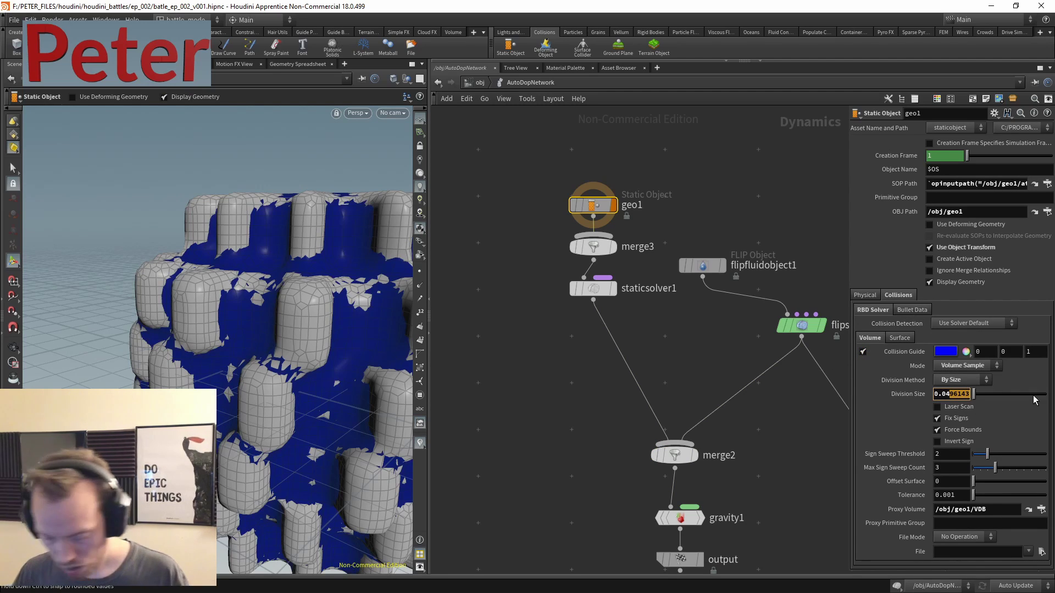
key(Delete)
key(Delete)
key(Delete)
key(Delete)
key(Delete)
text(2)
key(Return)
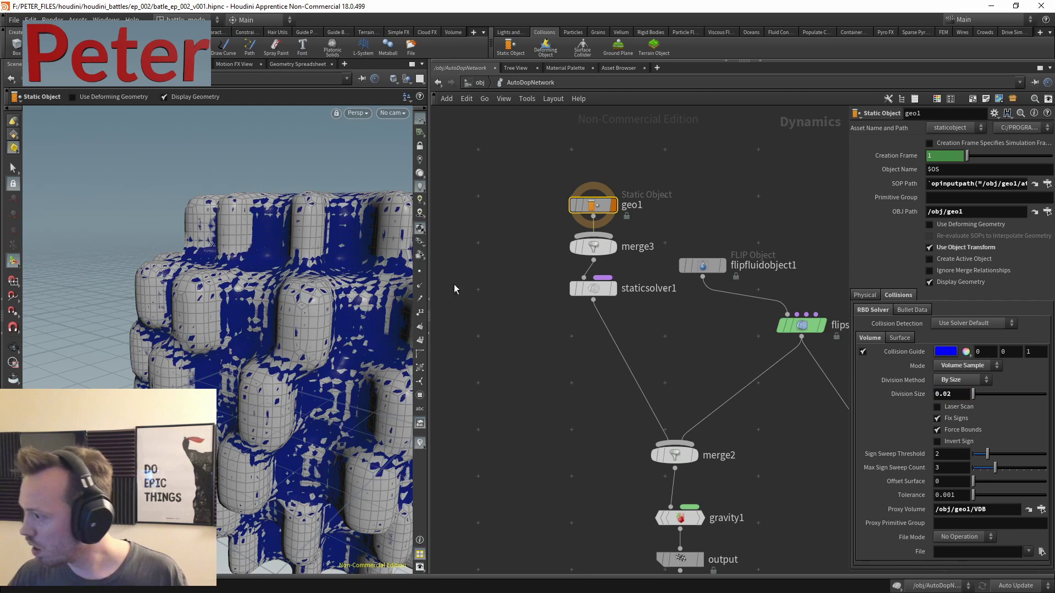
click(862, 352)
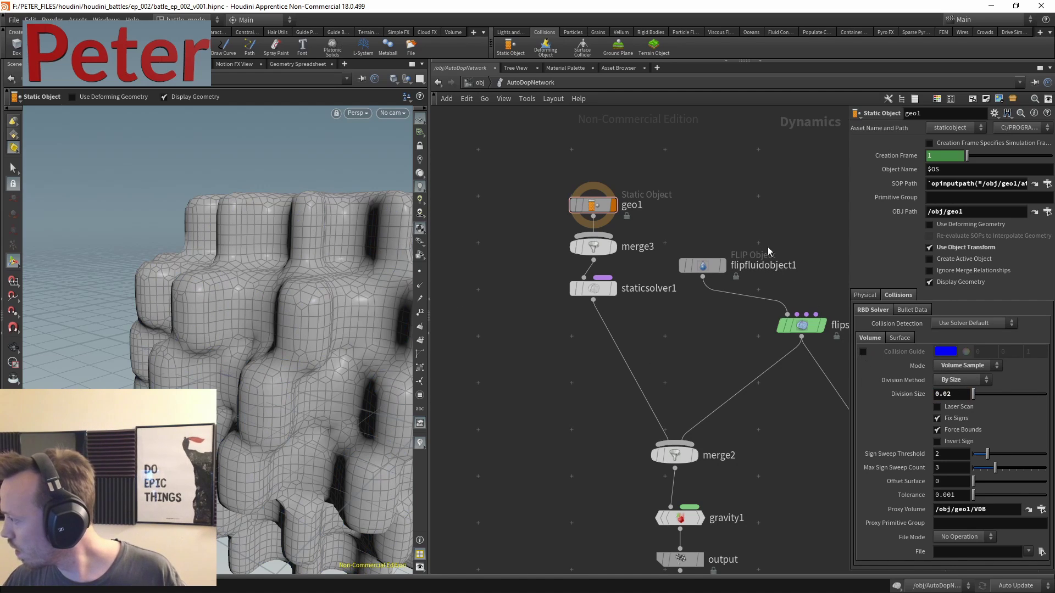
- Tidy the node layout and set flipfluidobject1's particle separation to 0.01*3
key(l)
drag(769, 233, 713, 283)
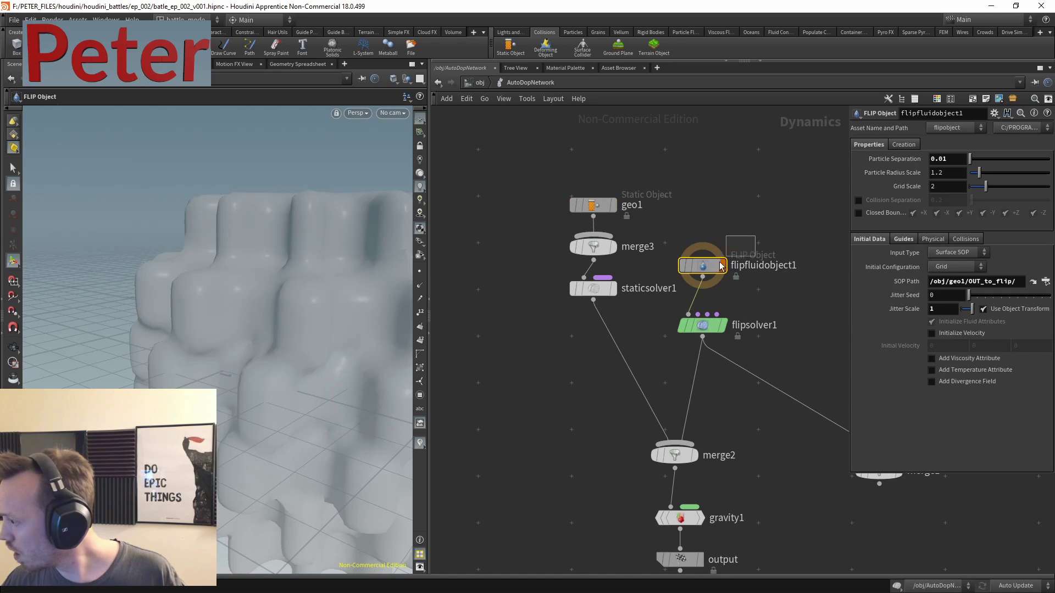
alt+drag(247, 264, 231, 333)
middle_drag(550, 406, 570, 245)
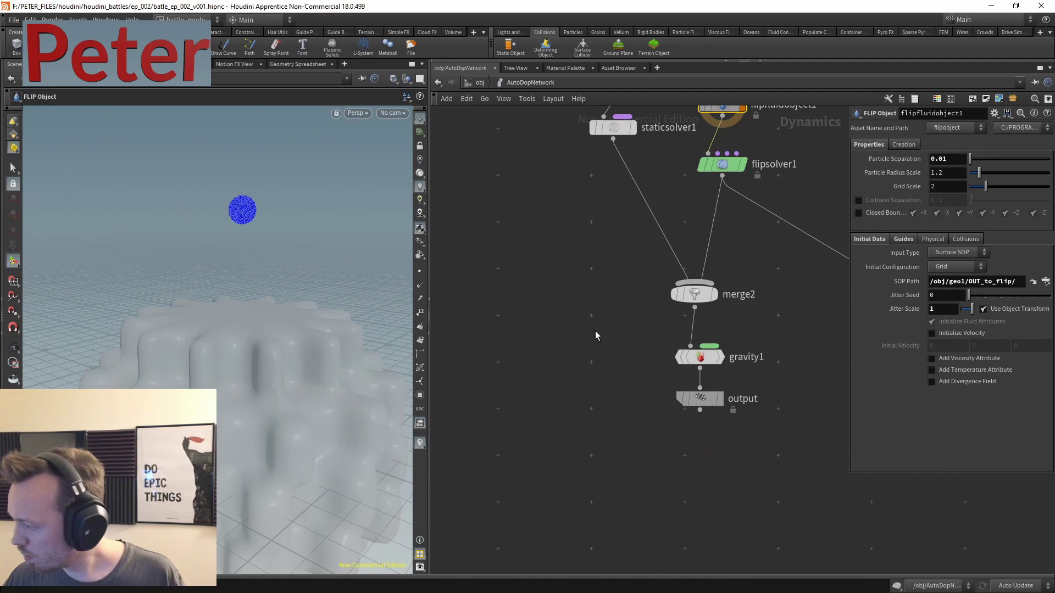
click(709, 396)
middle_drag(685, 358, 630, 492)
click(667, 239)
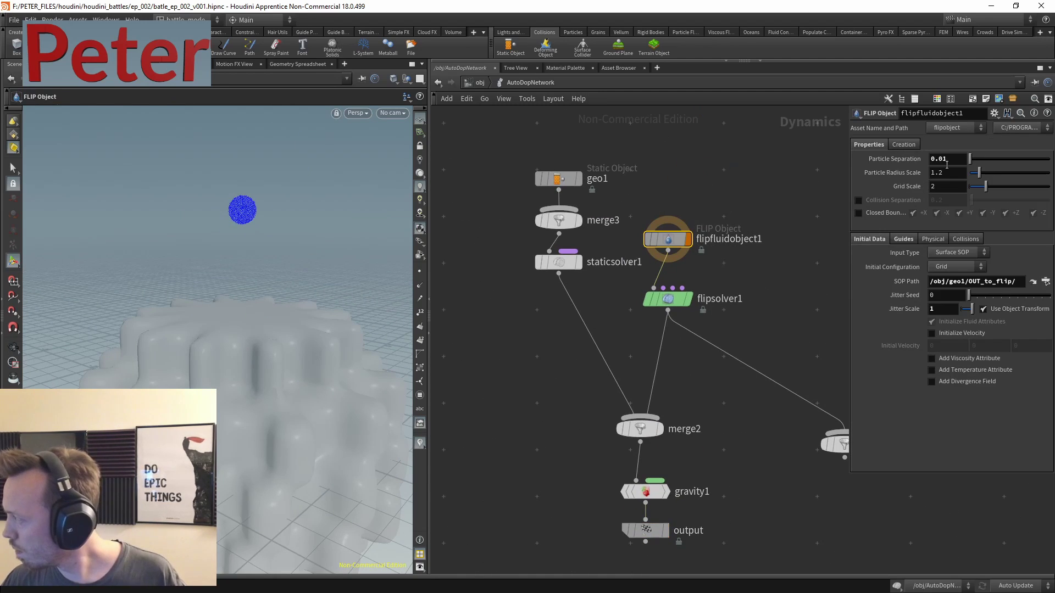
text(*)
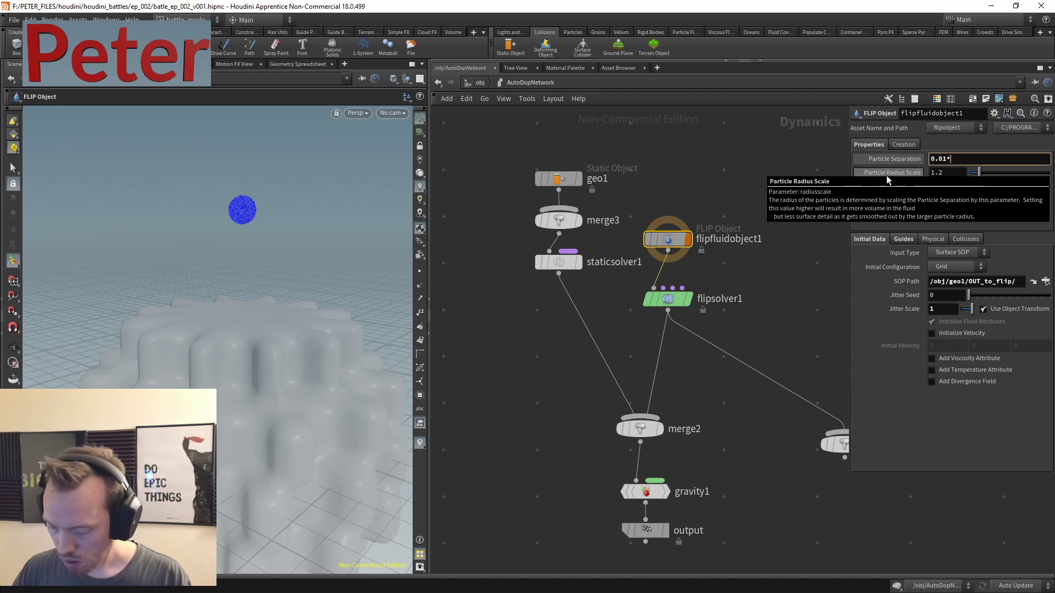
text(3)
key(Return)
- Display the full simulation output, then change the particle separation to 0.01*5
middle_drag(521, 412, 531, 336)
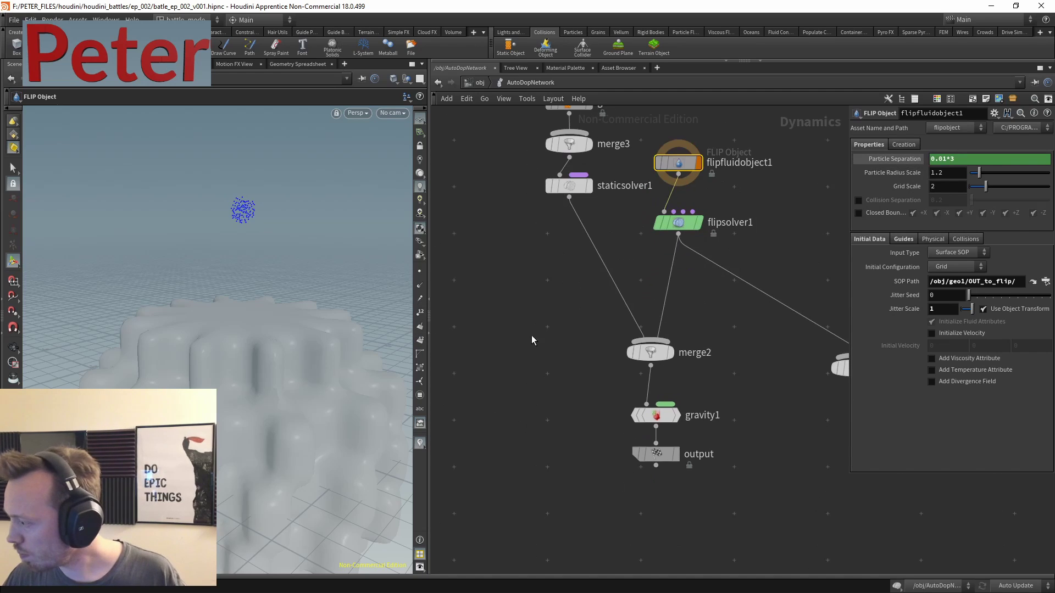
click(126, 585)
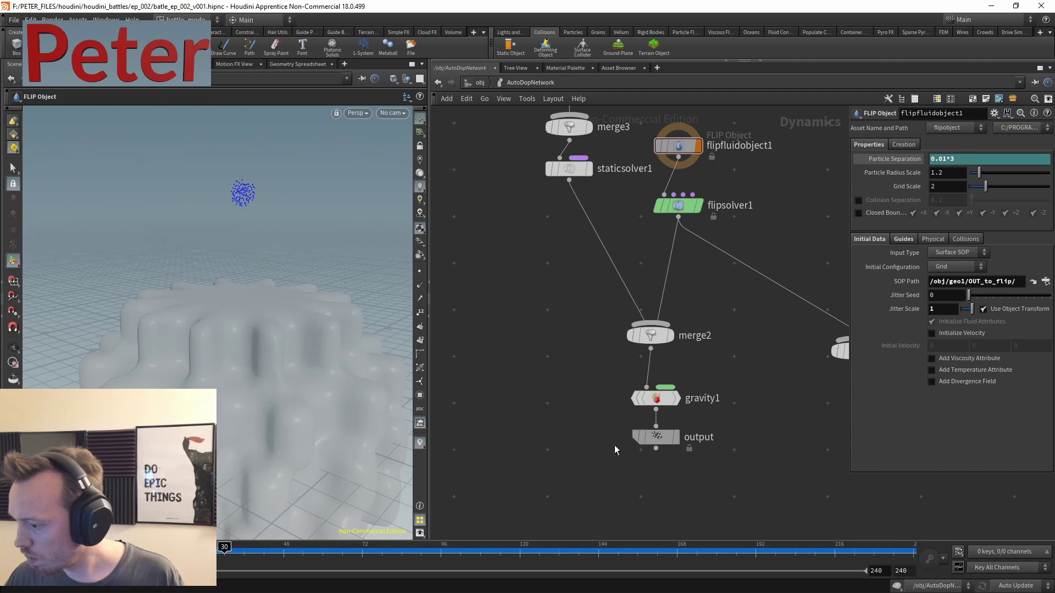
click(675, 437)
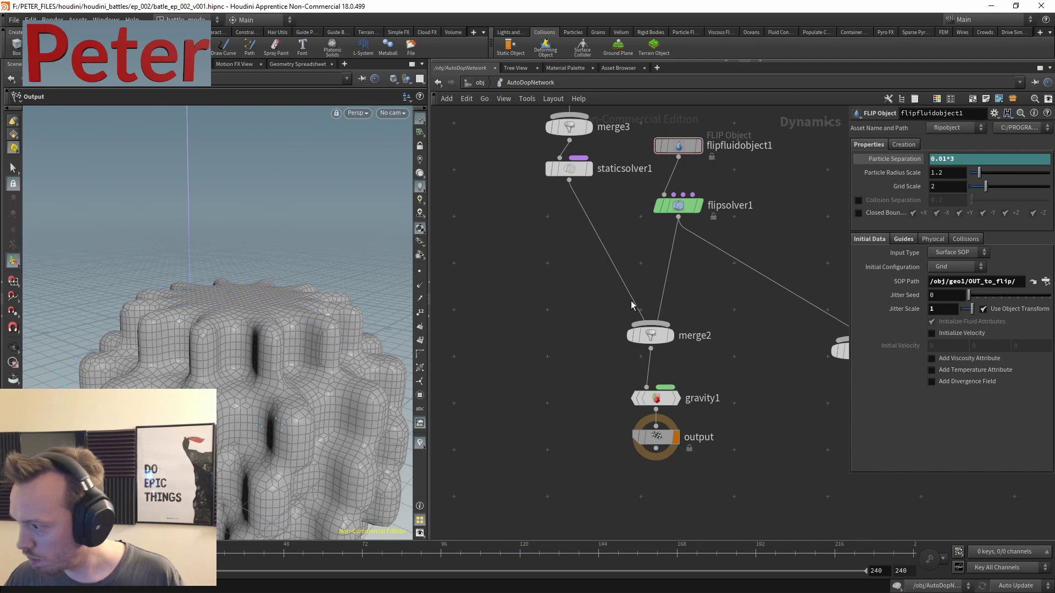
middle_drag(631, 301, 589, 369)
click(974, 164)
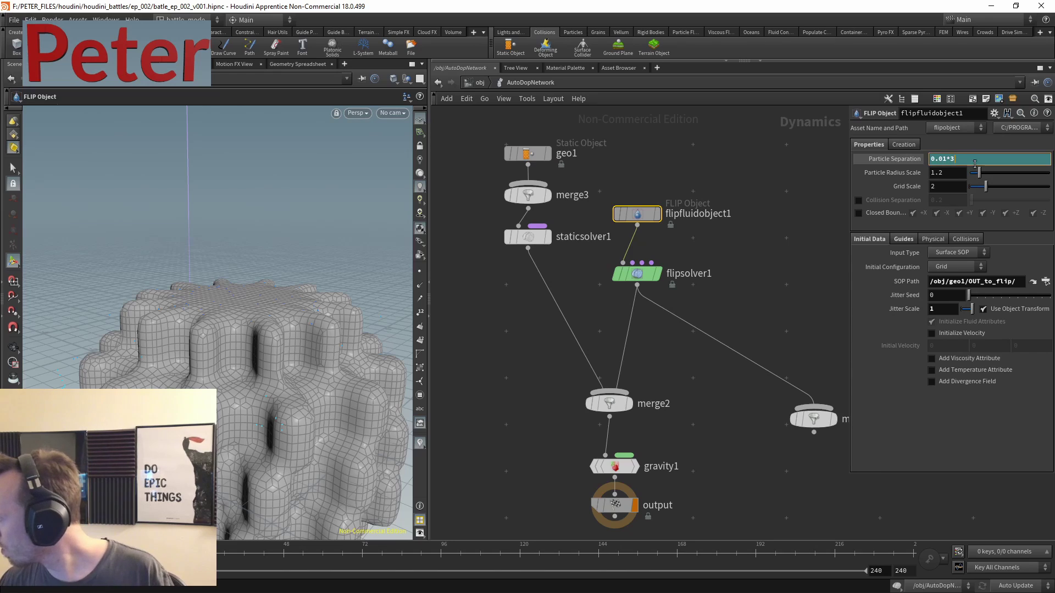
key(Return)
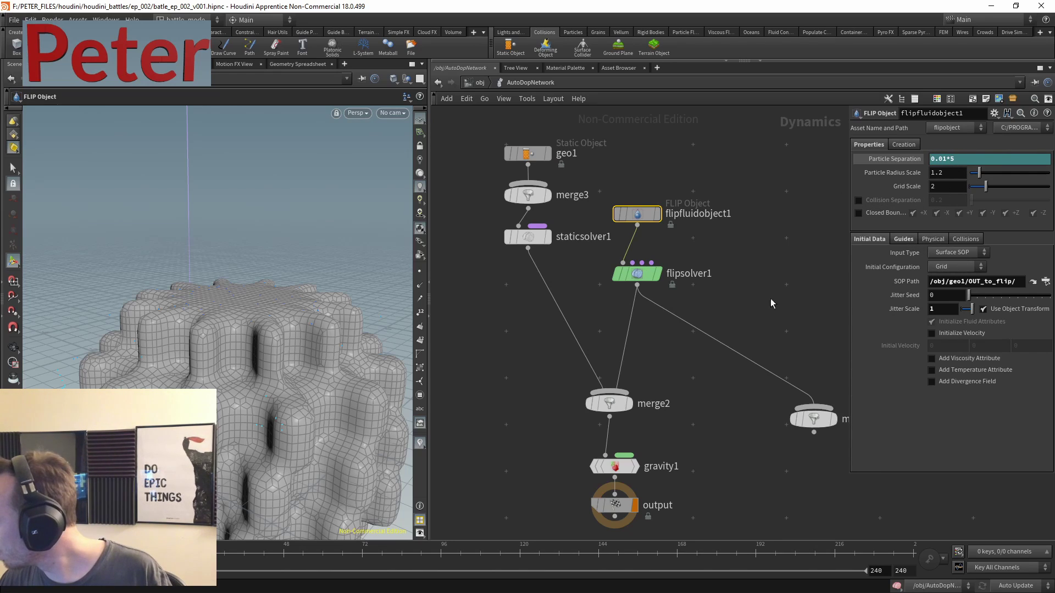
- Enter geo1 and set the display flag on OUT_to_flip
key(u)
drag(574, 216, 717, 249)
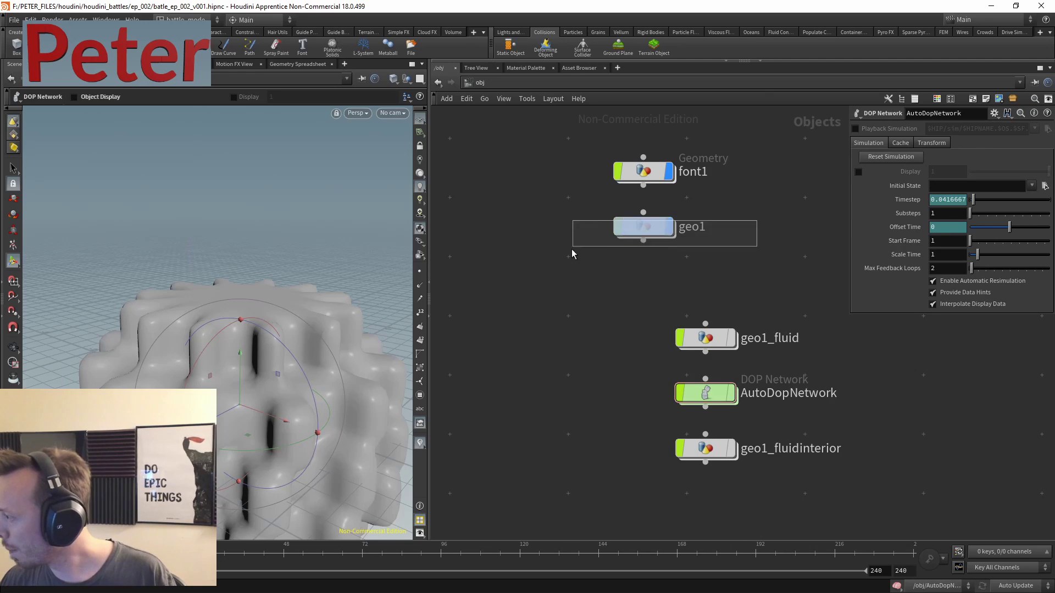
key(Return)
click(711, 229)
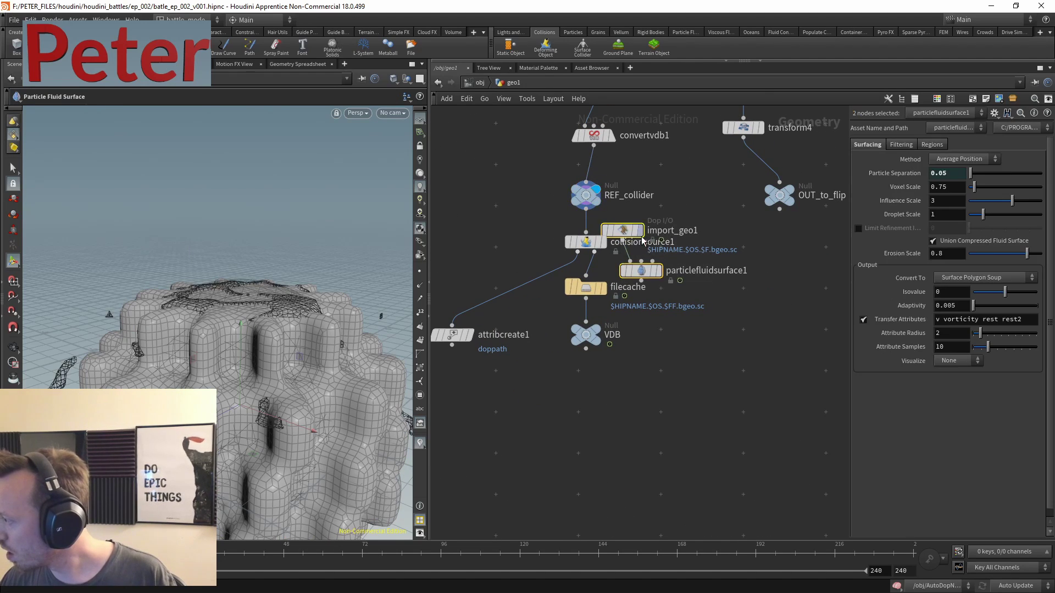
key(l)
key(u)
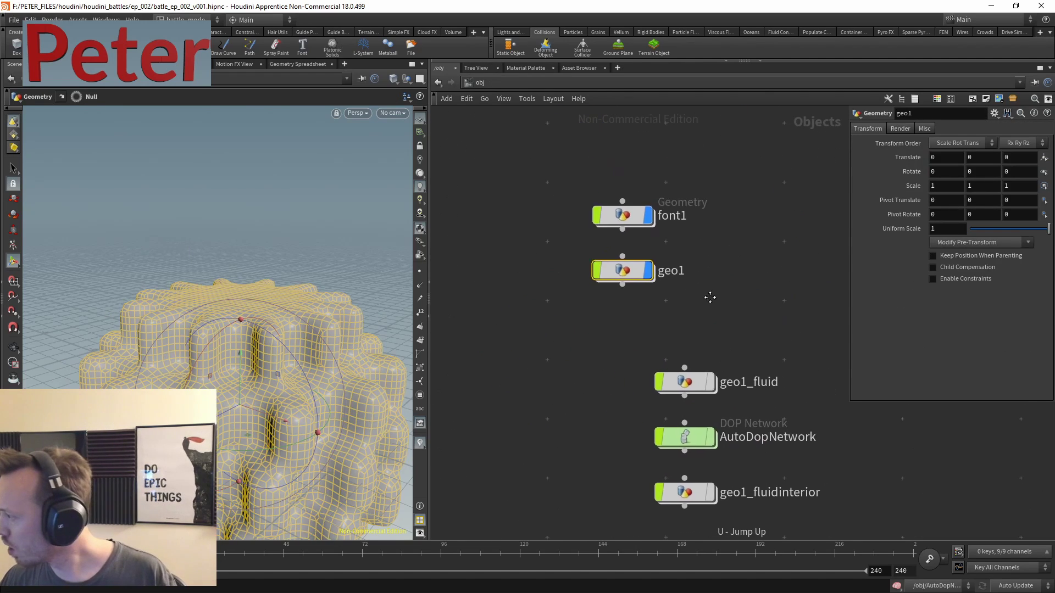
key(Return)
middle_drag(679, 294, 650, 267)
key(h)
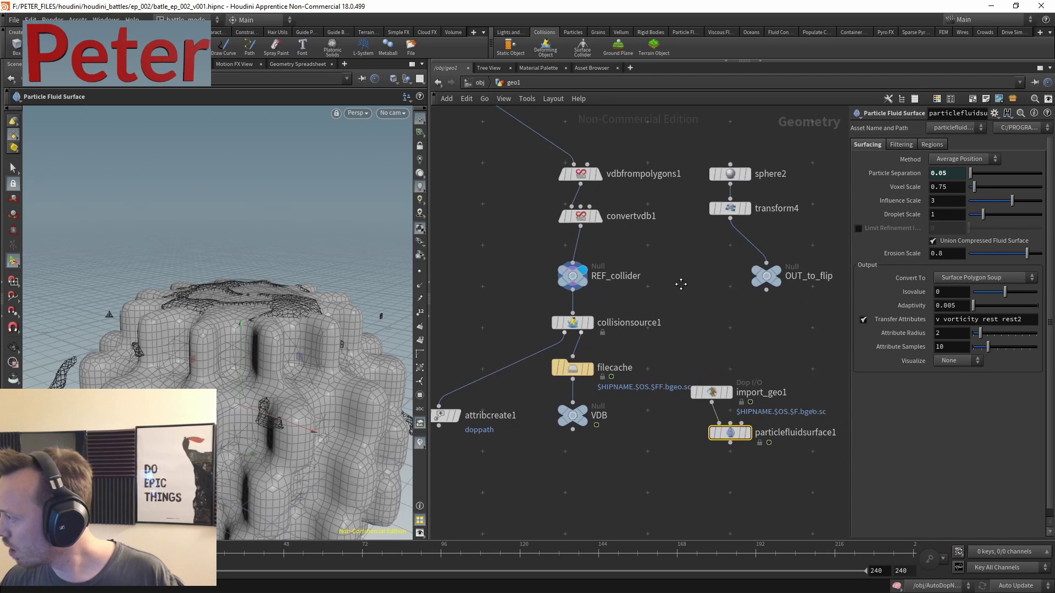
click(656, 322)
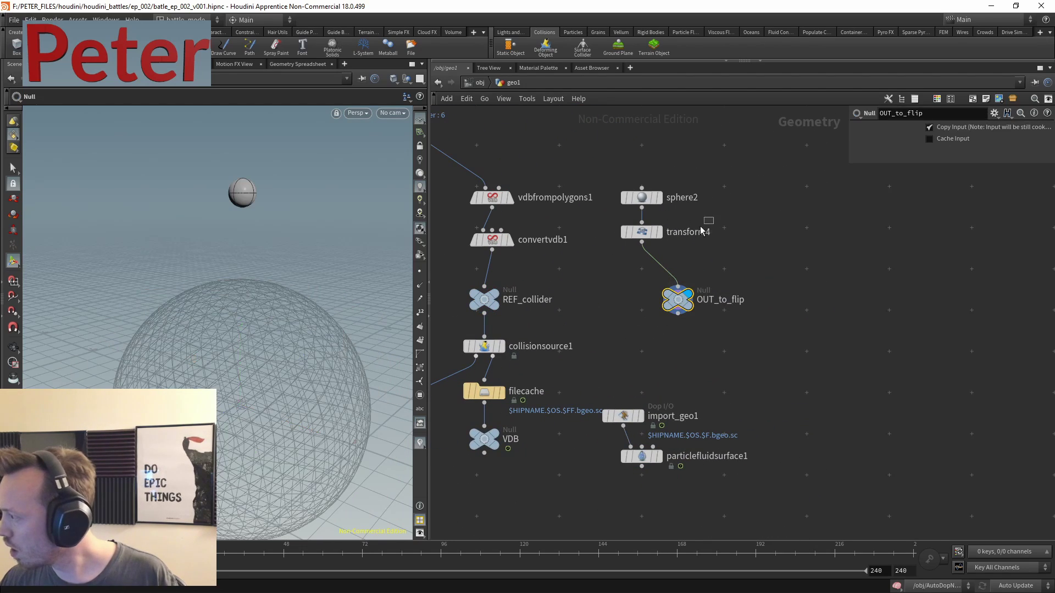
- Set transform4's Uniform Scale to 0.6, after first trying 0.8
click(641, 231)
text(0.8)
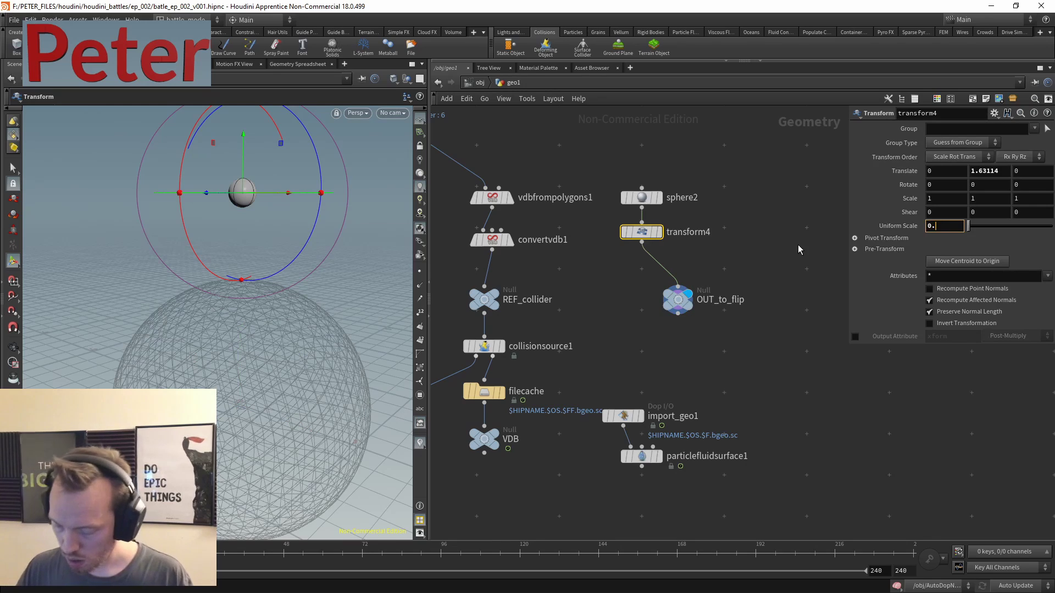
key(Return)
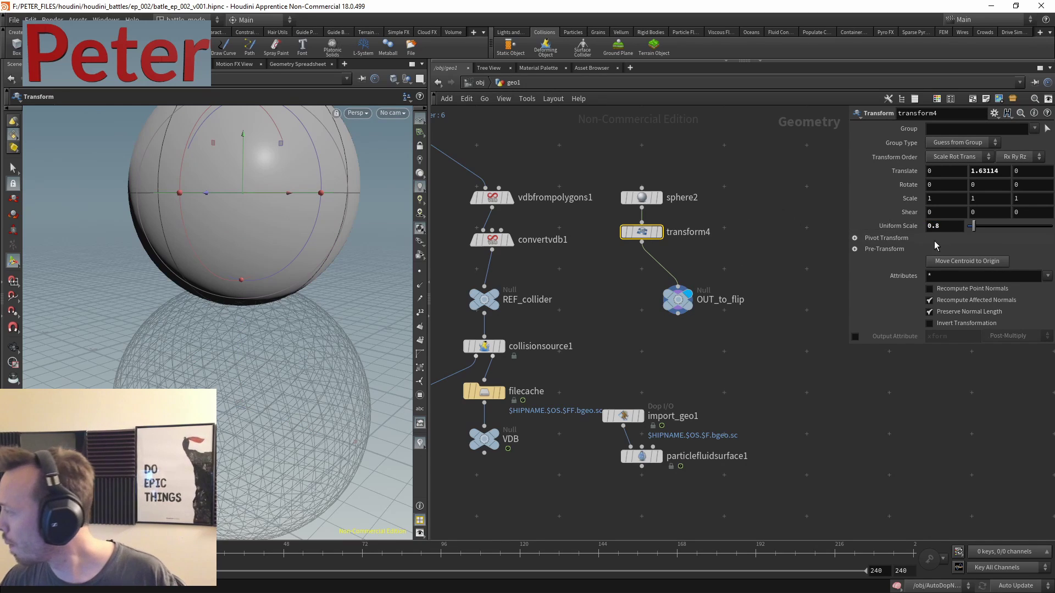
double_click(942, 226)
text(0.6)
key(Return)
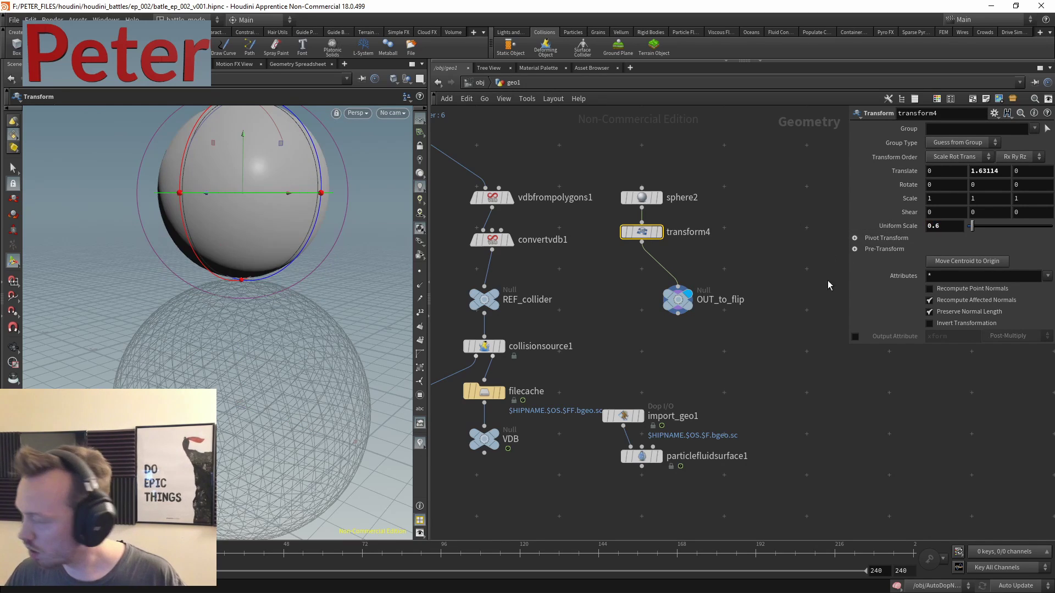
- Set transform4's Scale Y to 3, stretching the sphere into a tall ellipsoid
double_click(973, 199)
text(3)
key(Return)
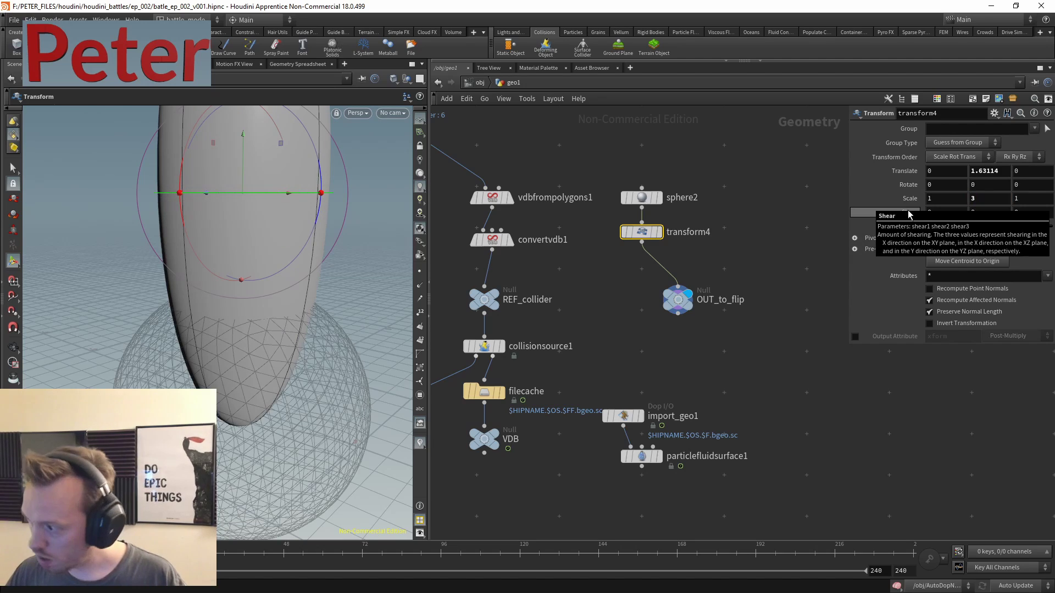
key(Escape)
drag(349, 228, 272, 181)
key(Return)
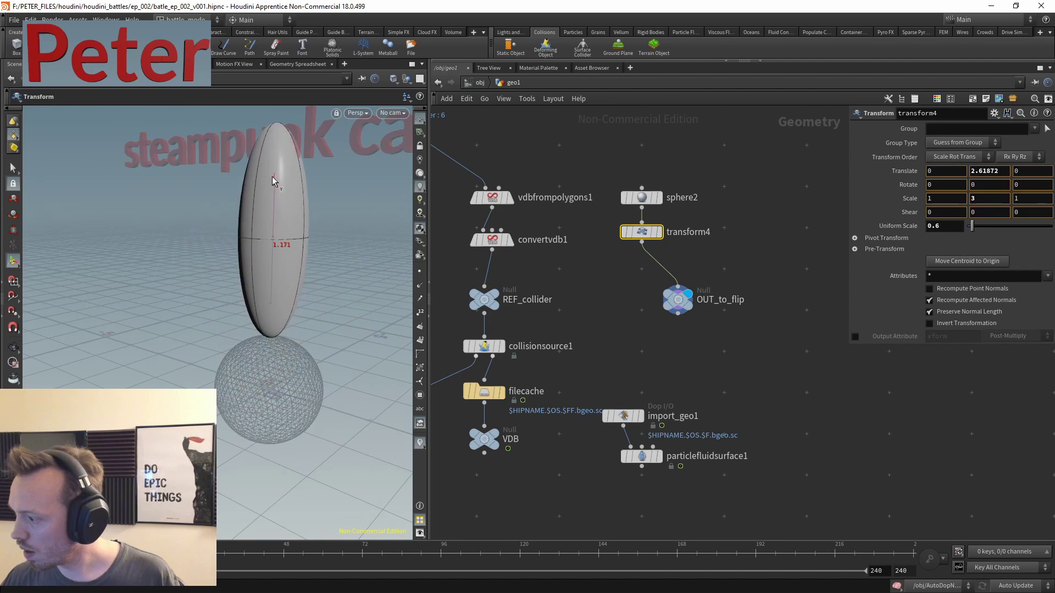
- Go back into the AutoDopNetwork simulation
middle_drag(723, 391, 740, 305)
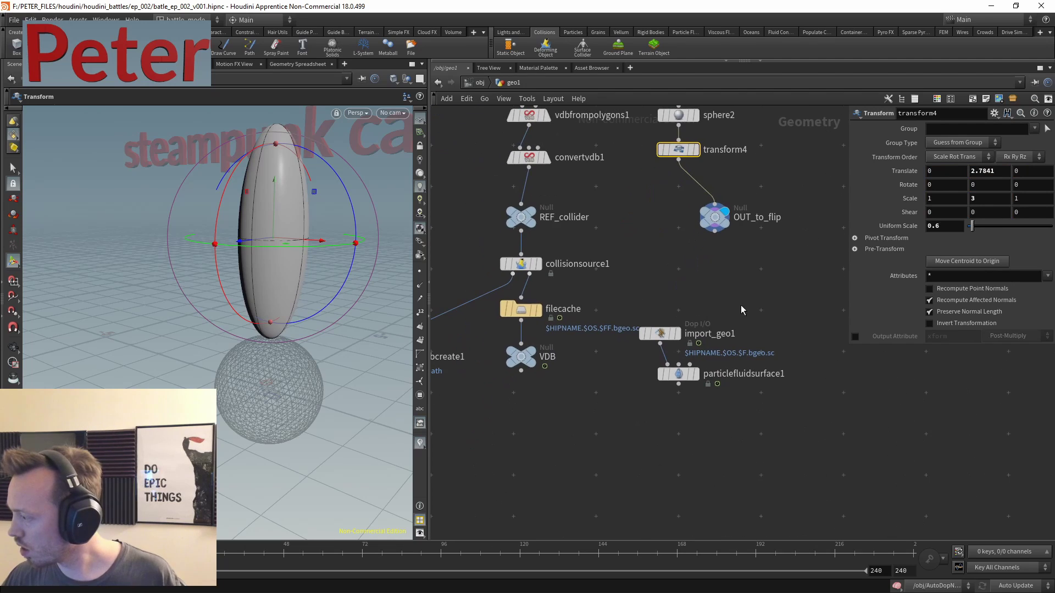
key(u)
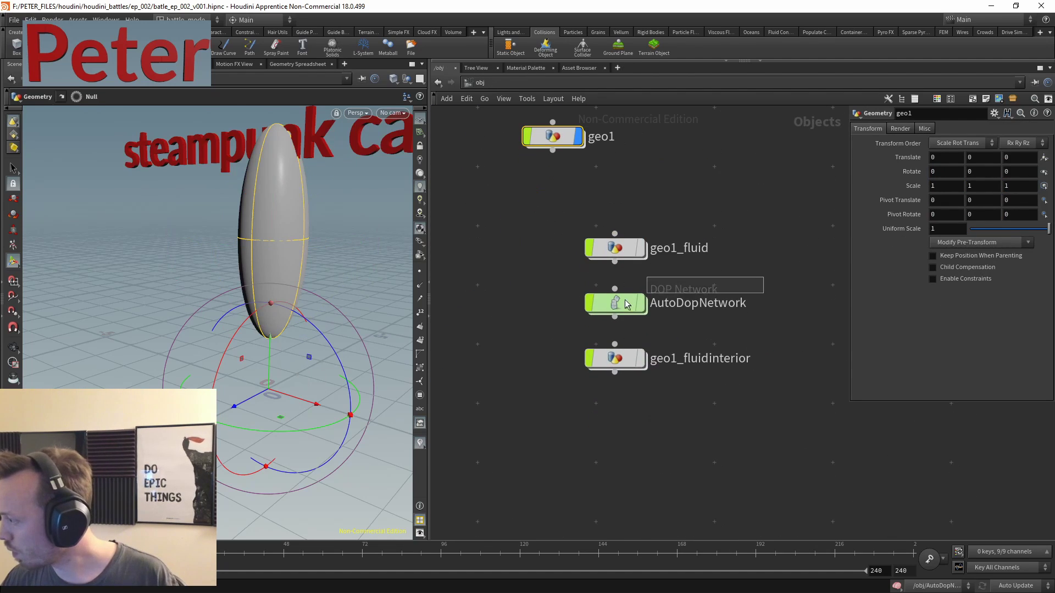
double_click(625, 299)
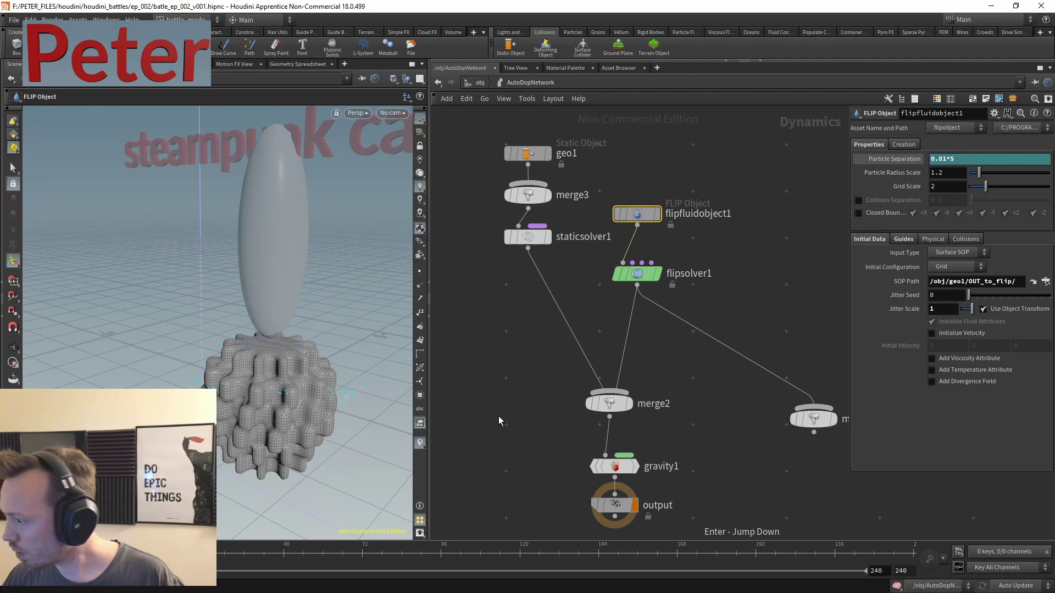
- Review flipsolver1's particle motion, reseeding and substep settings
click(656, 501)
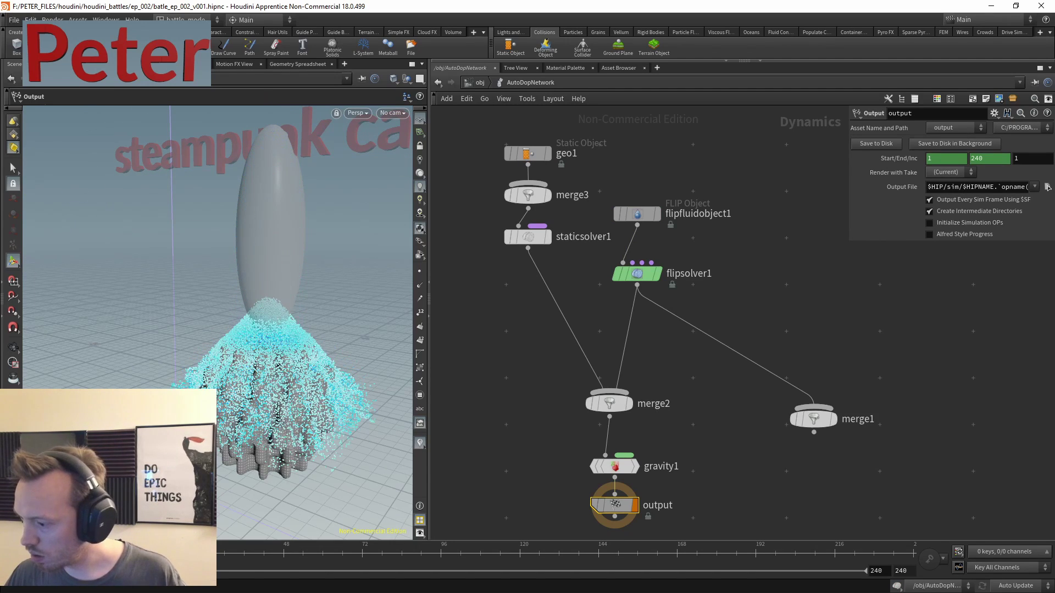
middle_drag(736, 266, 730, 310)
drag(717, 280, 616, 329)
click(908, 144)
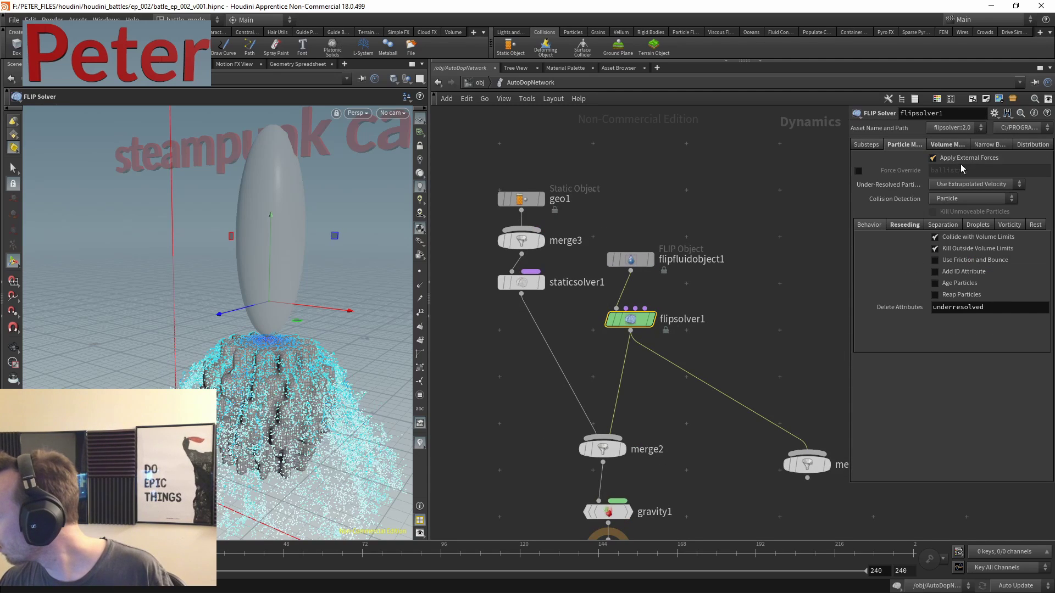
click(913, 228)
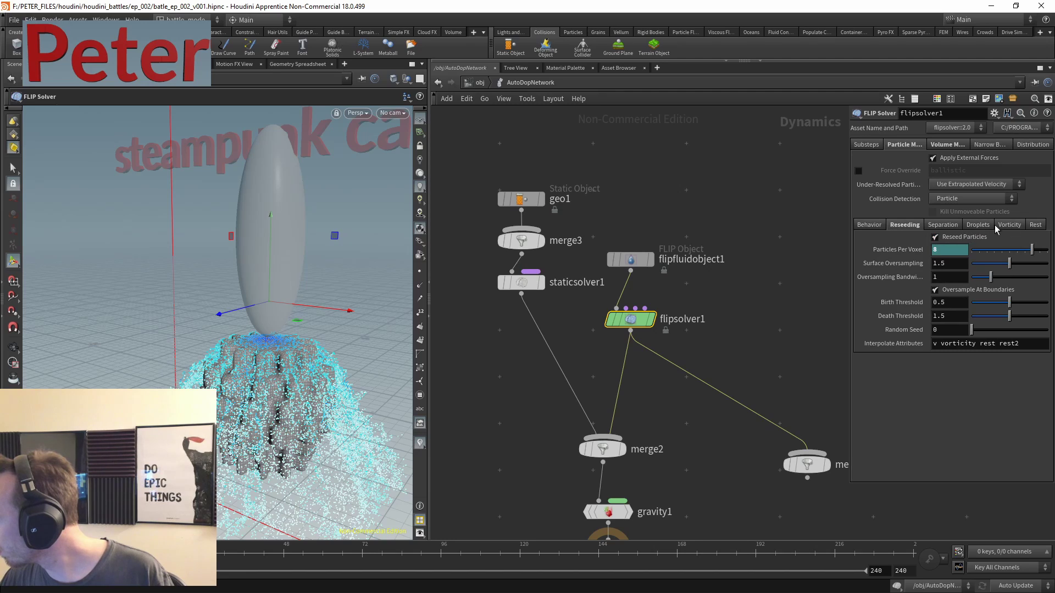
click(866, 144)
key(h)
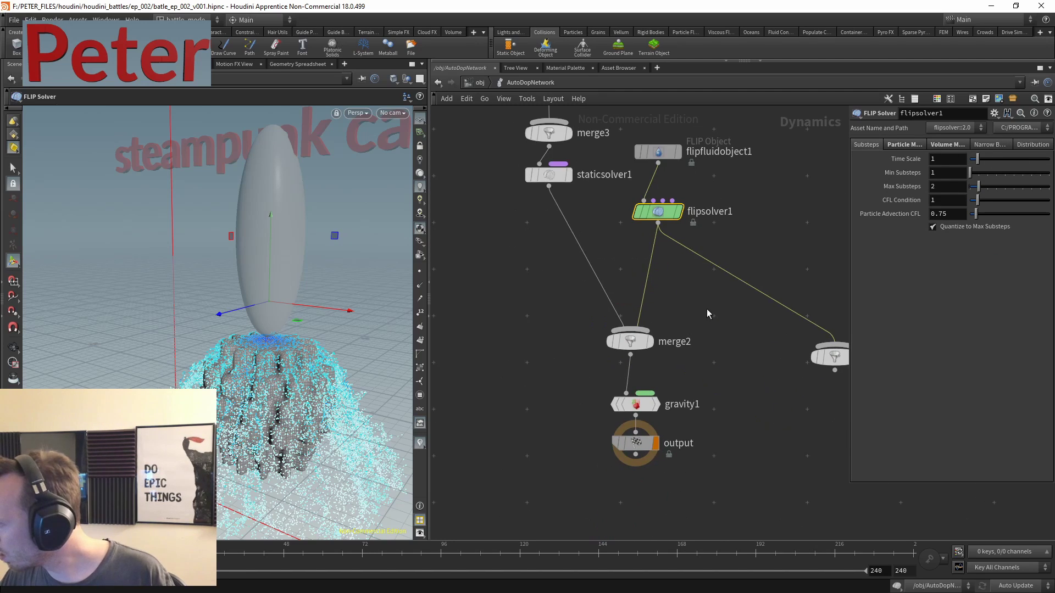
- On flipfluidobject1, enable Add Viscosity Attribute and set Physical Viscosity to 20
key(Up)
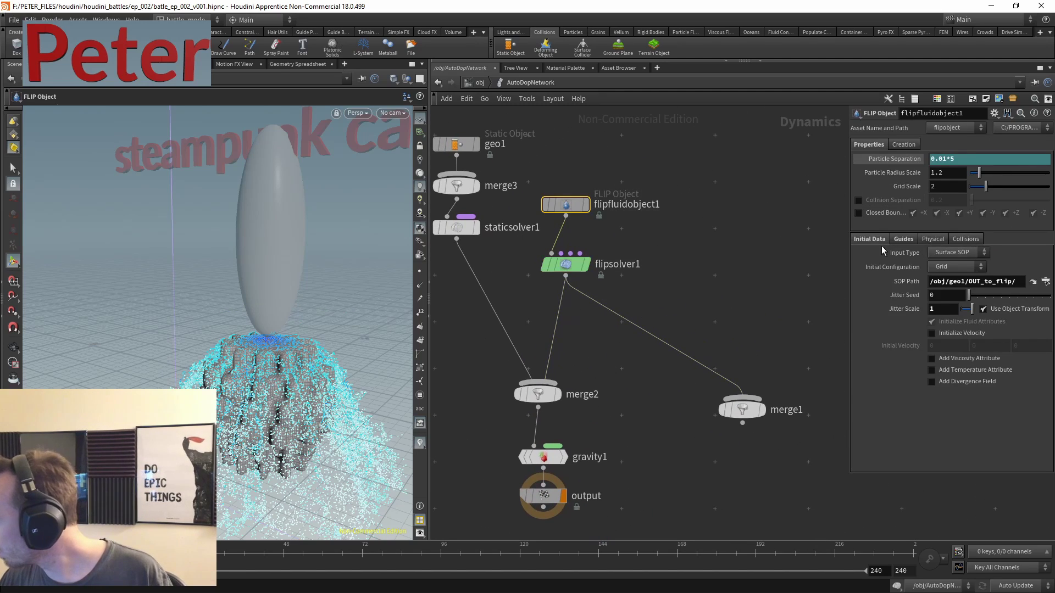
click(967, 358)
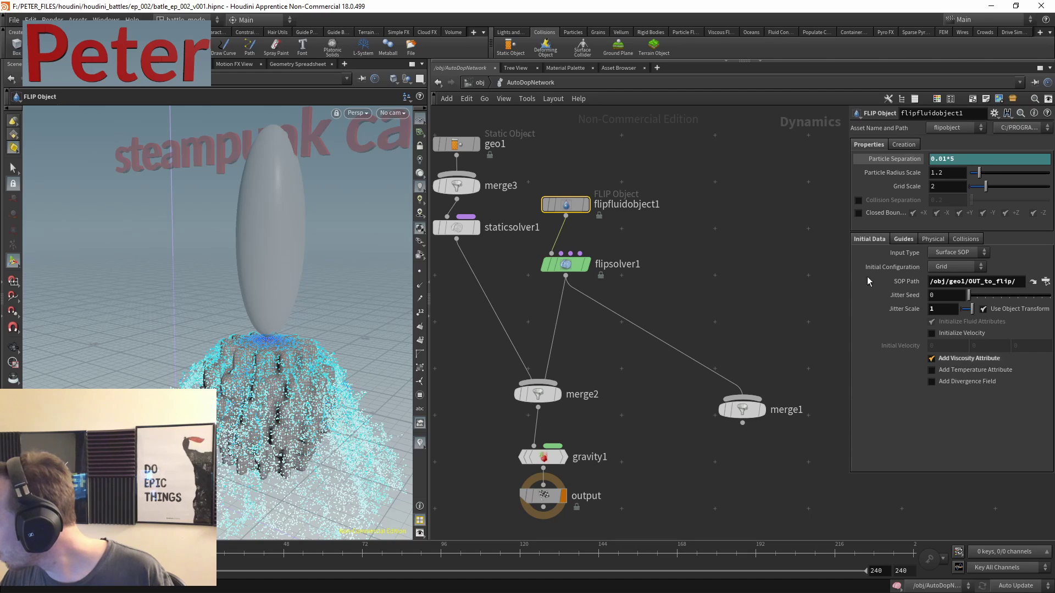
click(903, 239)
click(934, 239)
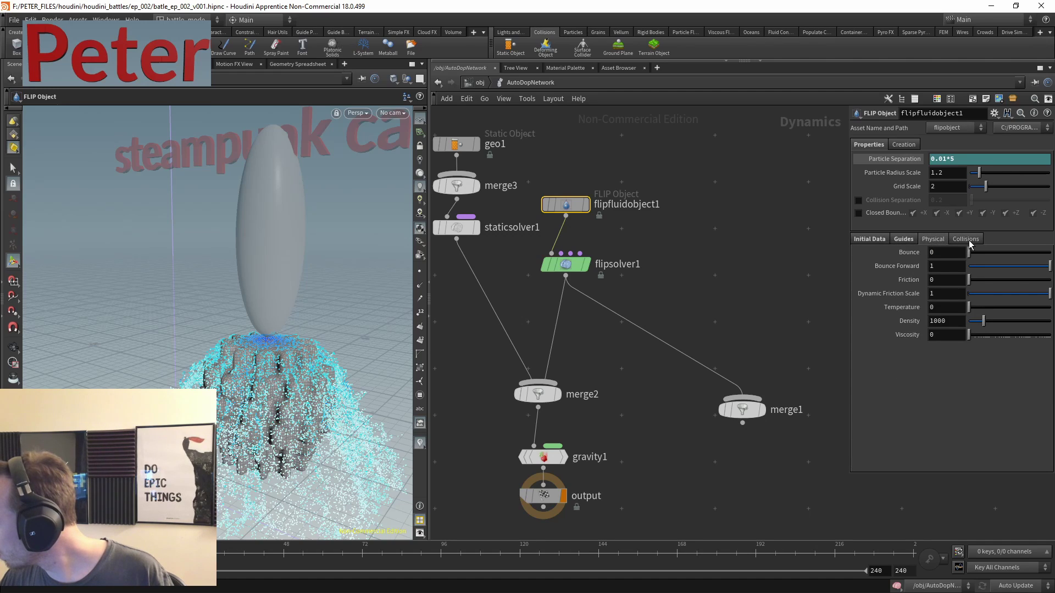
drag(968, 334, 994, 337)
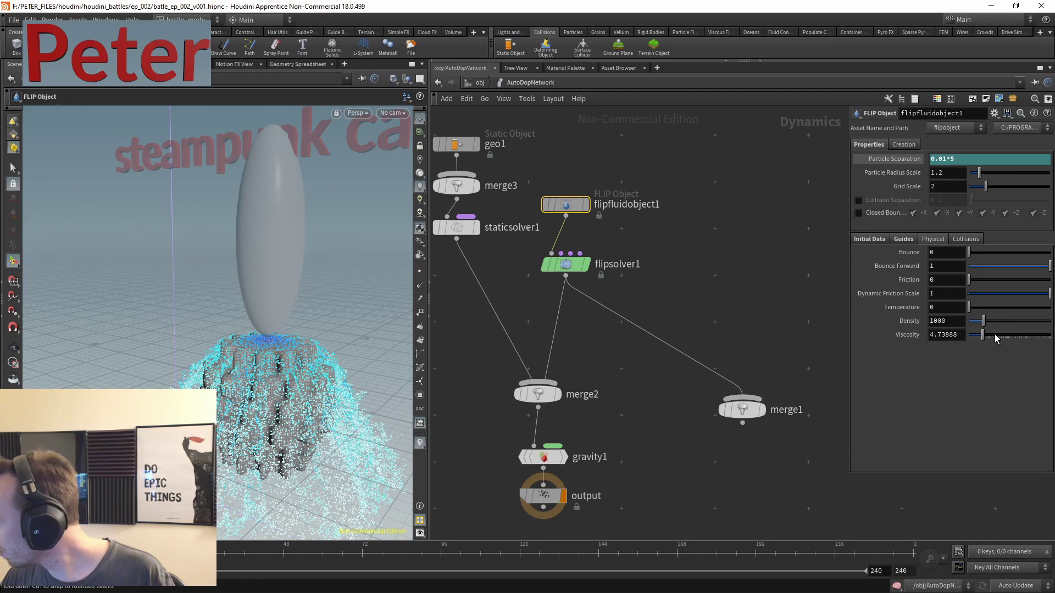
double_click(950, 336)
text(20)
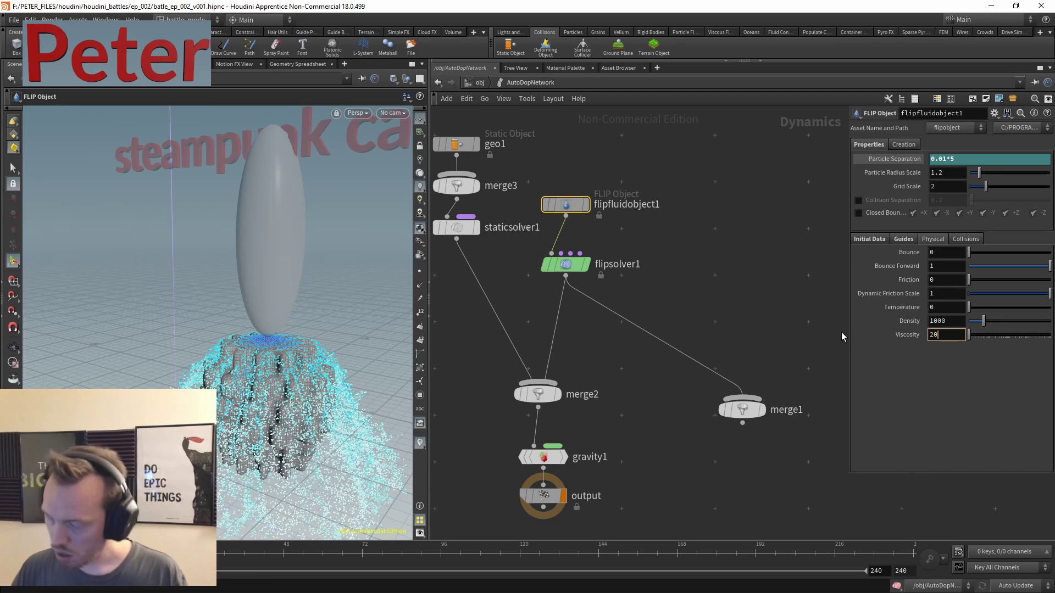
key(Return)
click(903, 239)
click(924, 242)
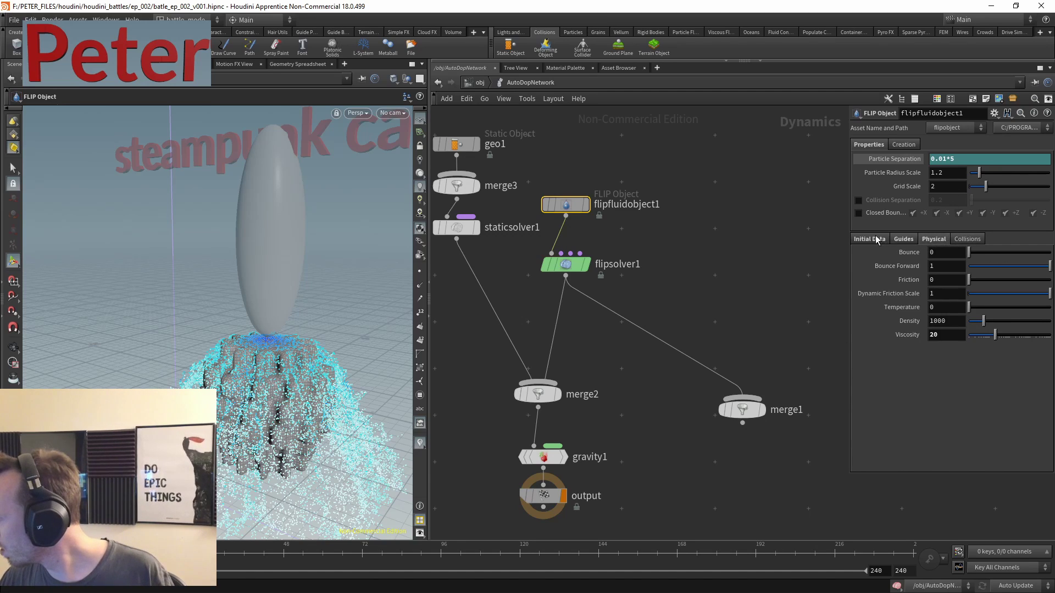
- Check that flipsolver1's Volume Motion > Viscosity has Enable Viscosity turned on
click(875, 239)
drag(643, 236, 568, 291)
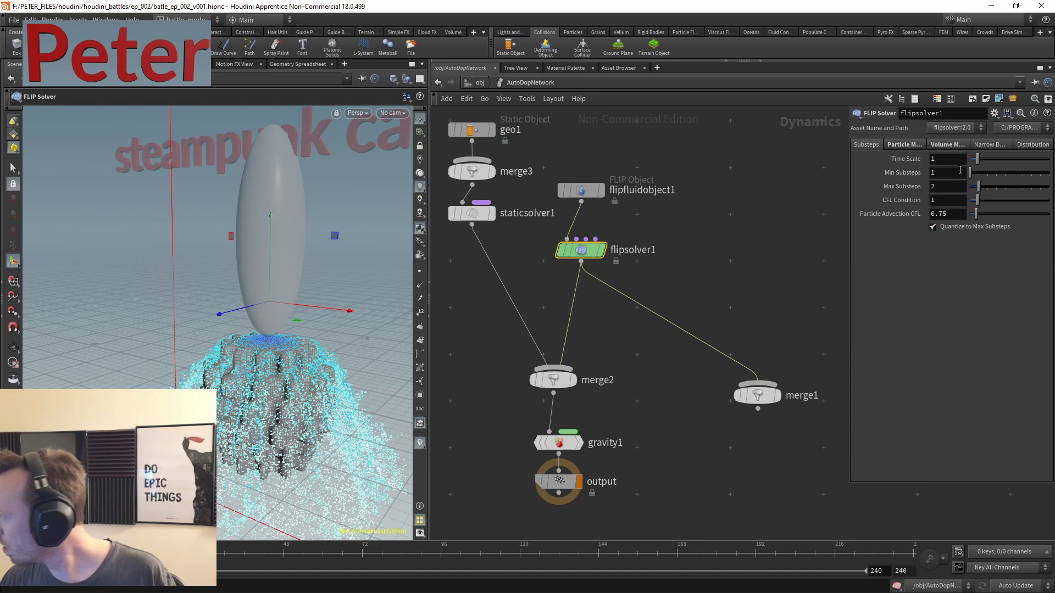
click(950, 145)
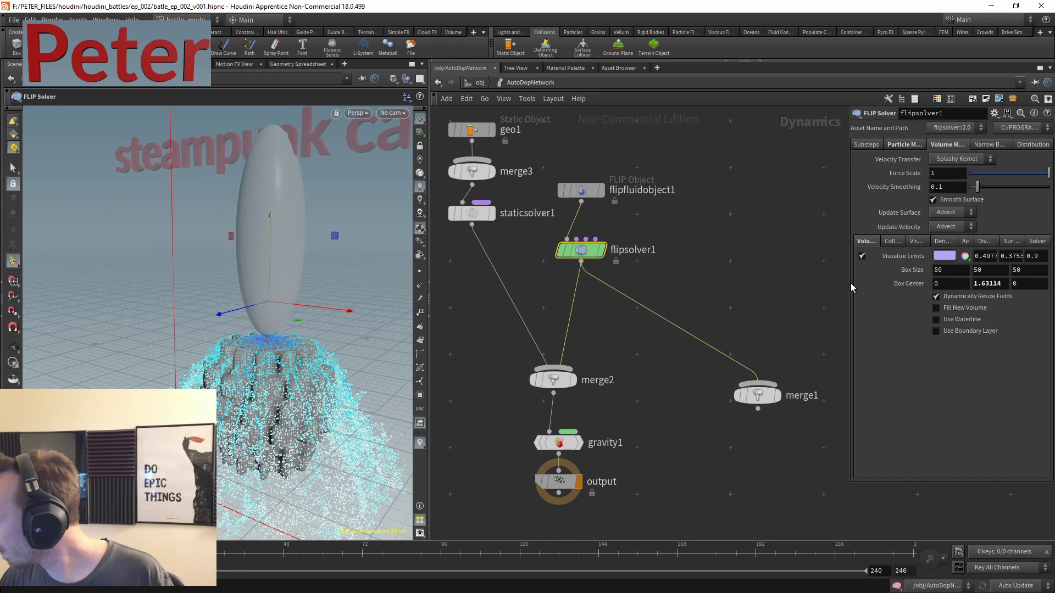
drag(851, 291, 746, 291)
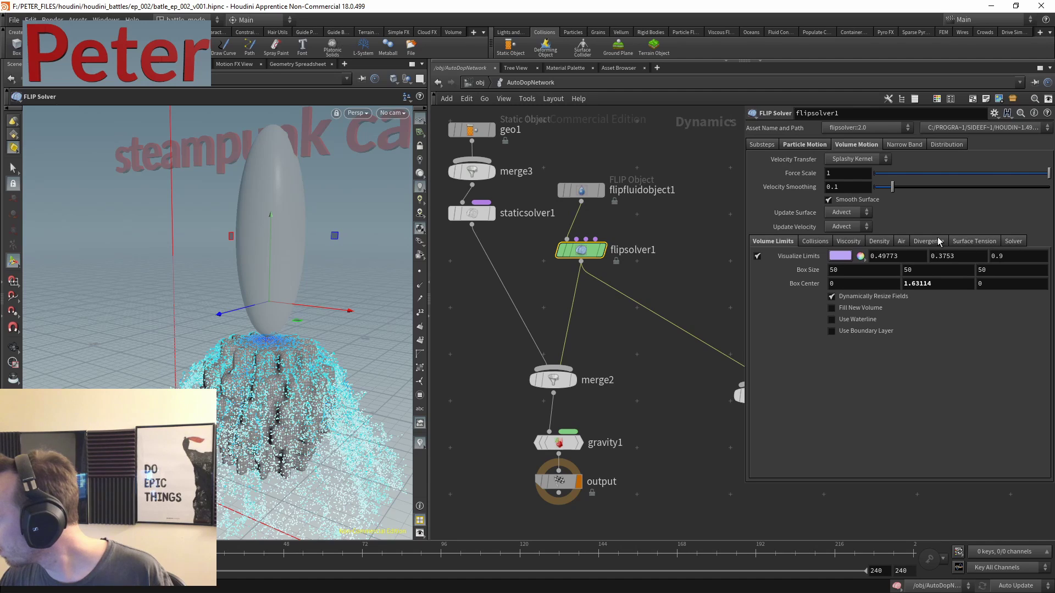
click(846, 242)
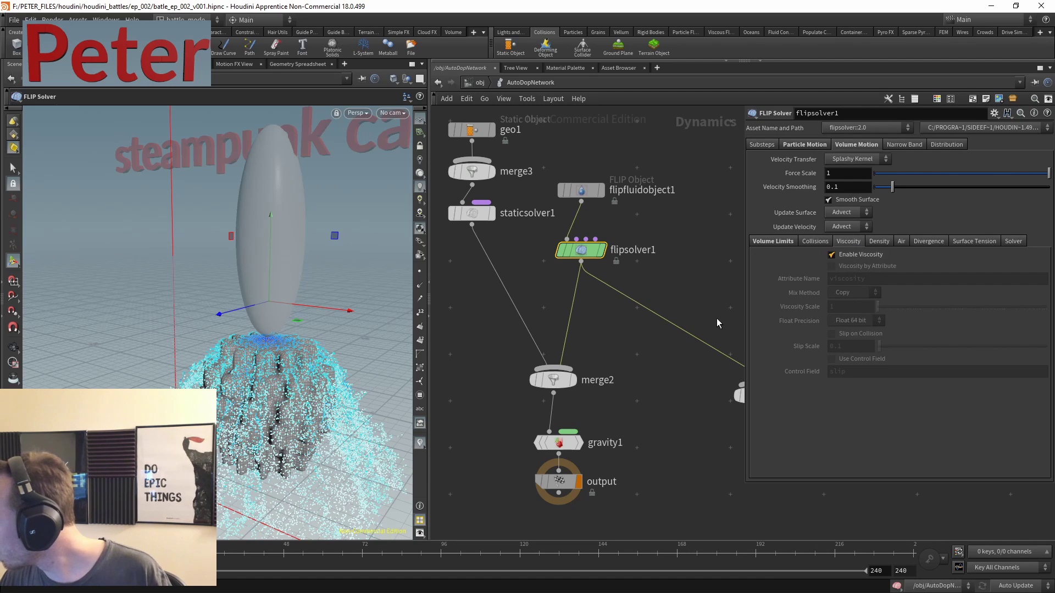
middle_drag(717, 318, 708, 233)
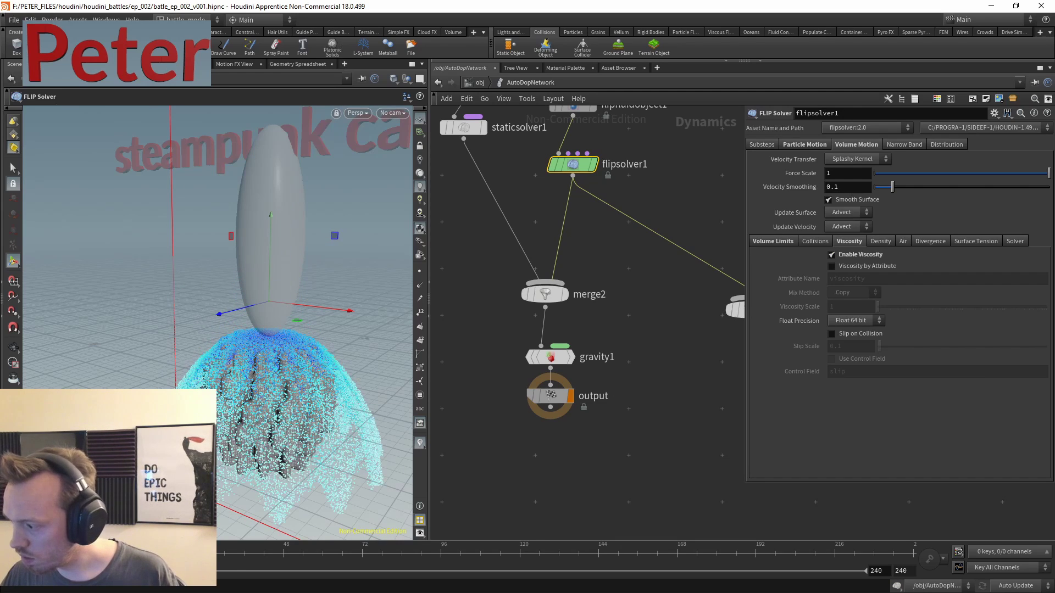
- Change gravity1's Force Y from -9.80665 to -1
click(550, 357)
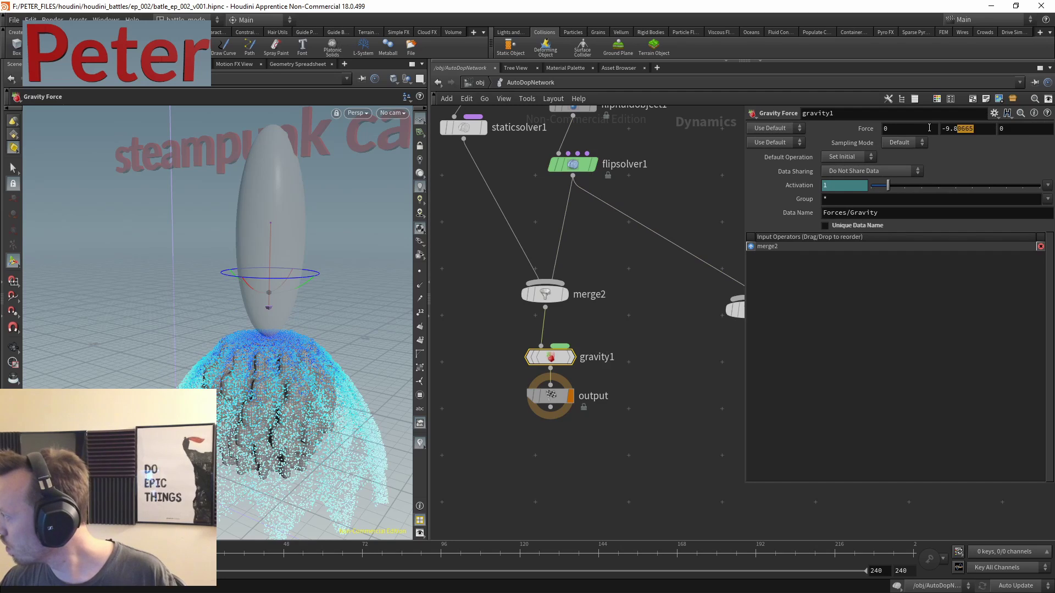
drag(929, 127, 934, 128)
text(-1)
key(Return)
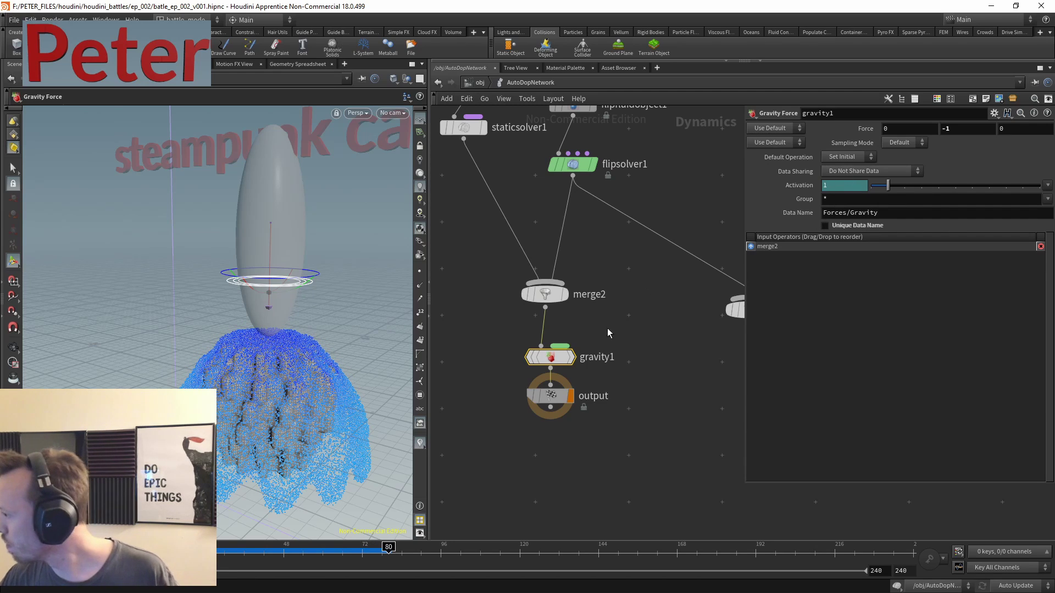
middle_drag(622, 246, 597, 319)
click(571, 237)
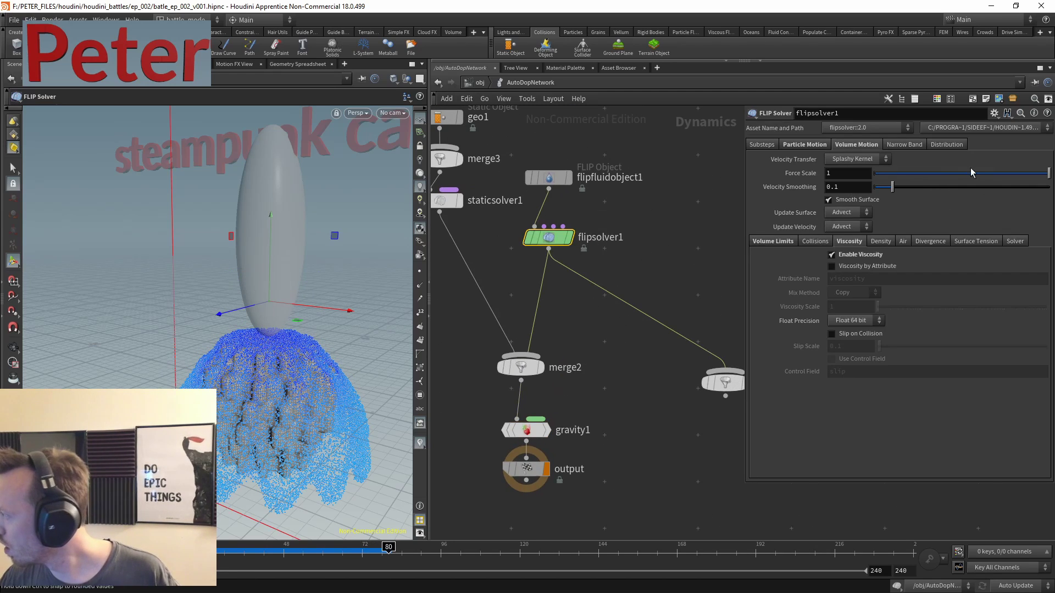
- Show flipsolver1's Surface Tension settings and replay the simulation from frame 1
click(976, 241)
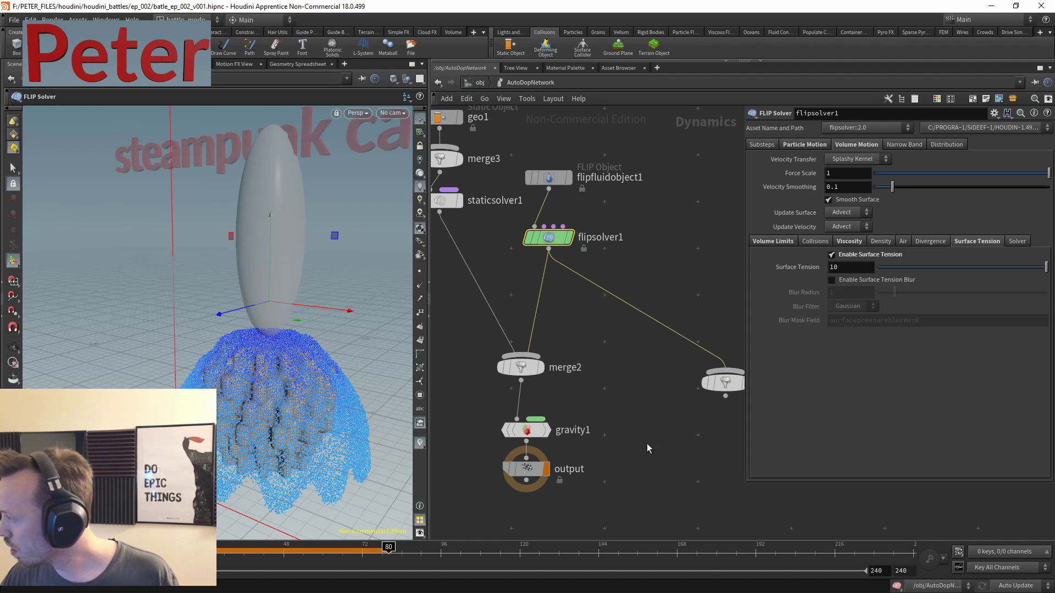
key(ctrl+Up)
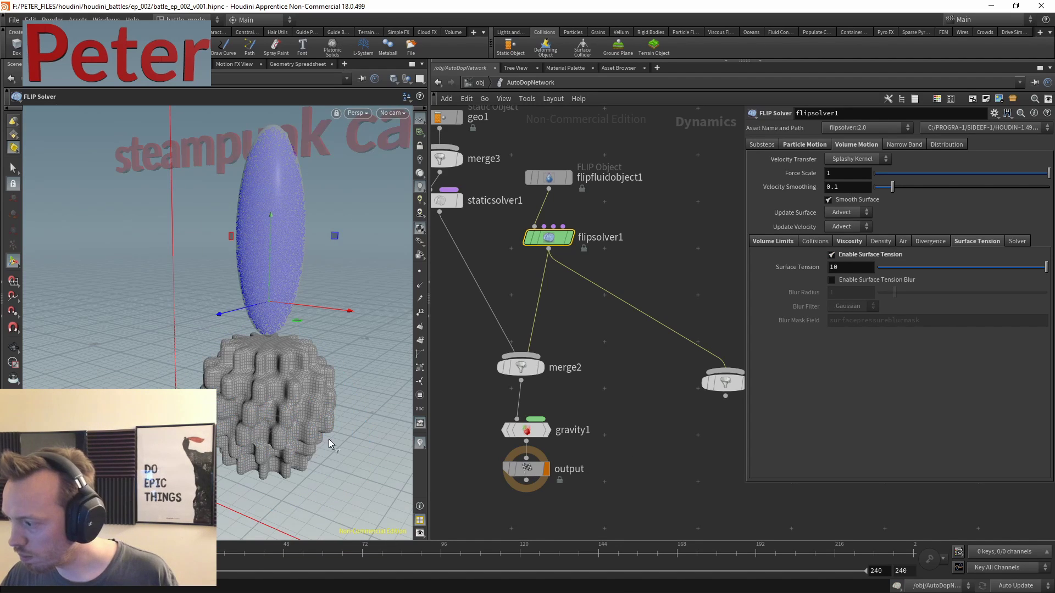
mouse_move(516, 365)
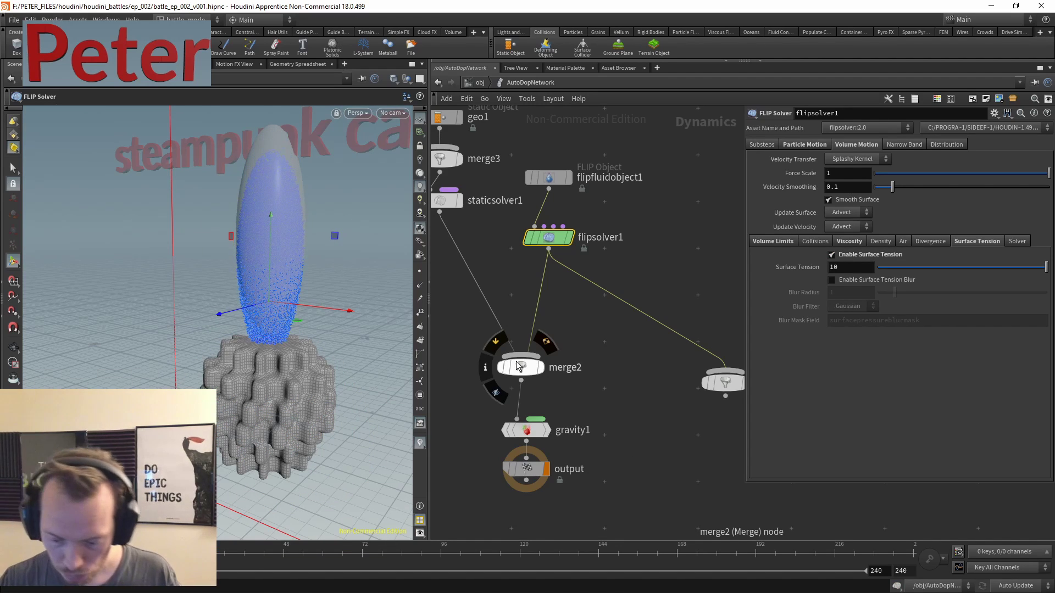
key(Up)
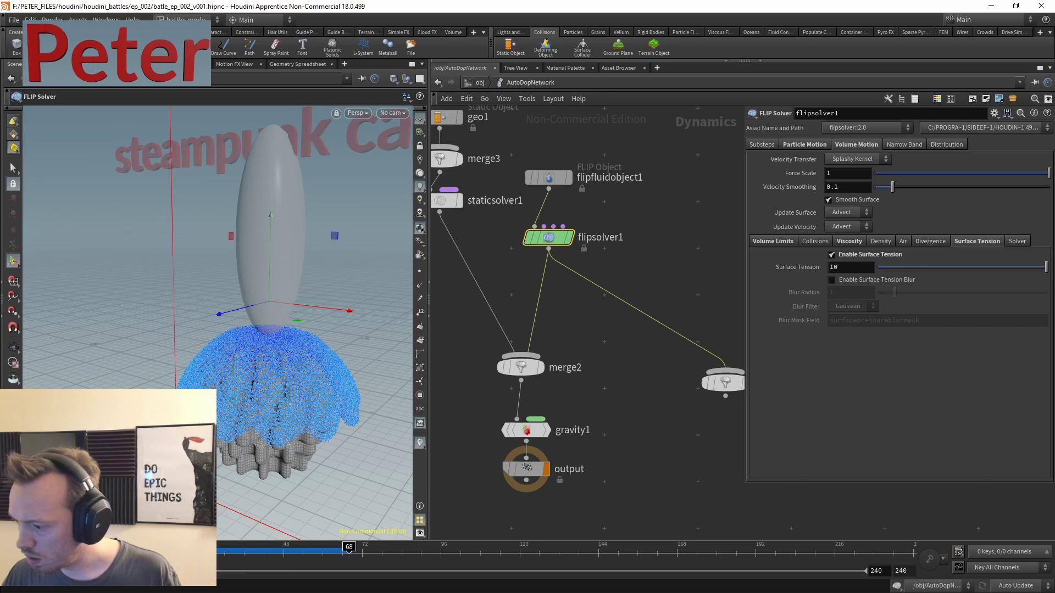
- Tumble and zoom the viewport to inspect the fluid spreading over the gear mesh
middle_drag(608, 458, 600, 403)
key(Escape)
drag(286, 384, 264, 434)
scroll(220, 299, up, 5)
drag(170, 299, 247, 314)
middle_drag(623, 350, 612, 395)
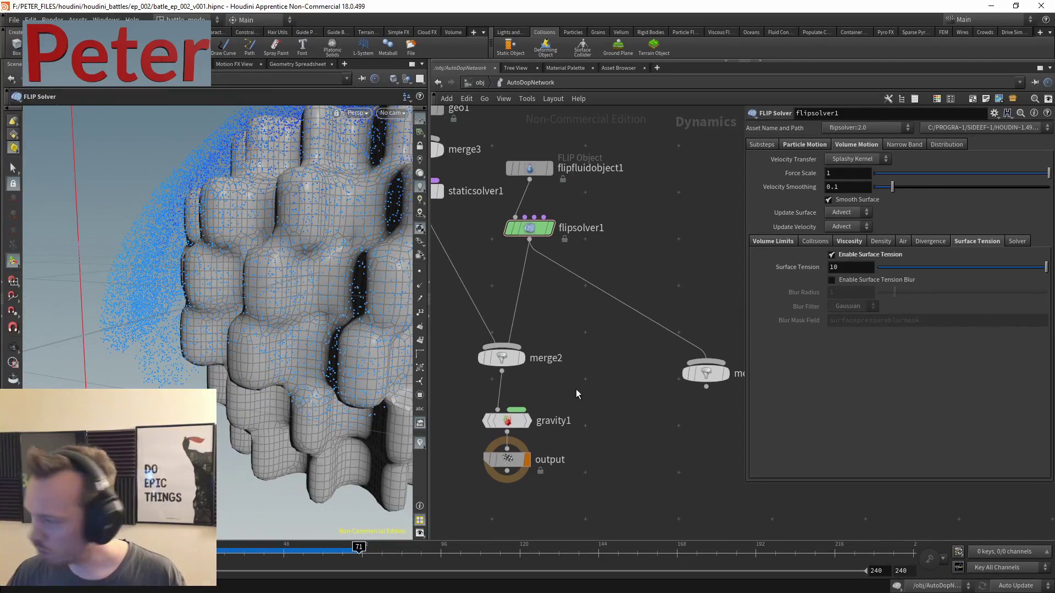
scroll(247, 286, down, 5)
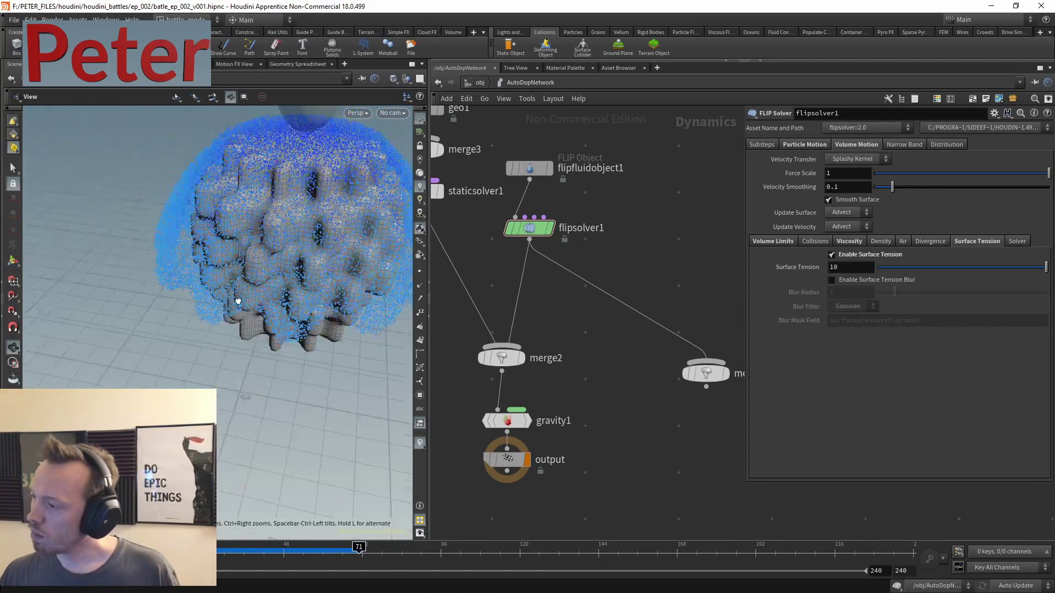
drag(235, 302, 252, 282)
middle_drag(568, 375, 568, 405)
- Enter geo1 and select transform4 with its viewport handles shown
key(u)
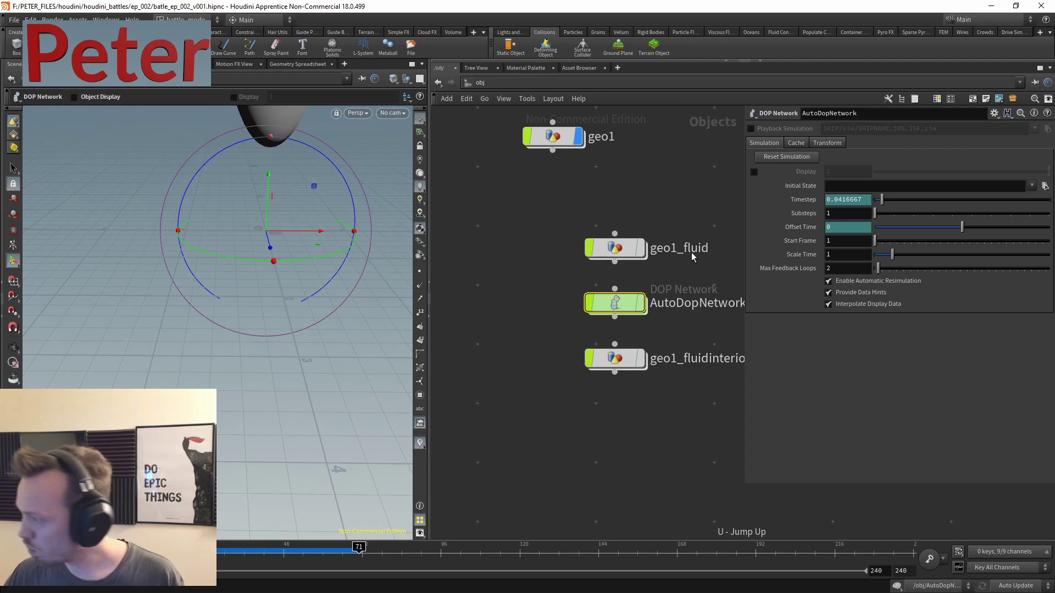
key(Return)
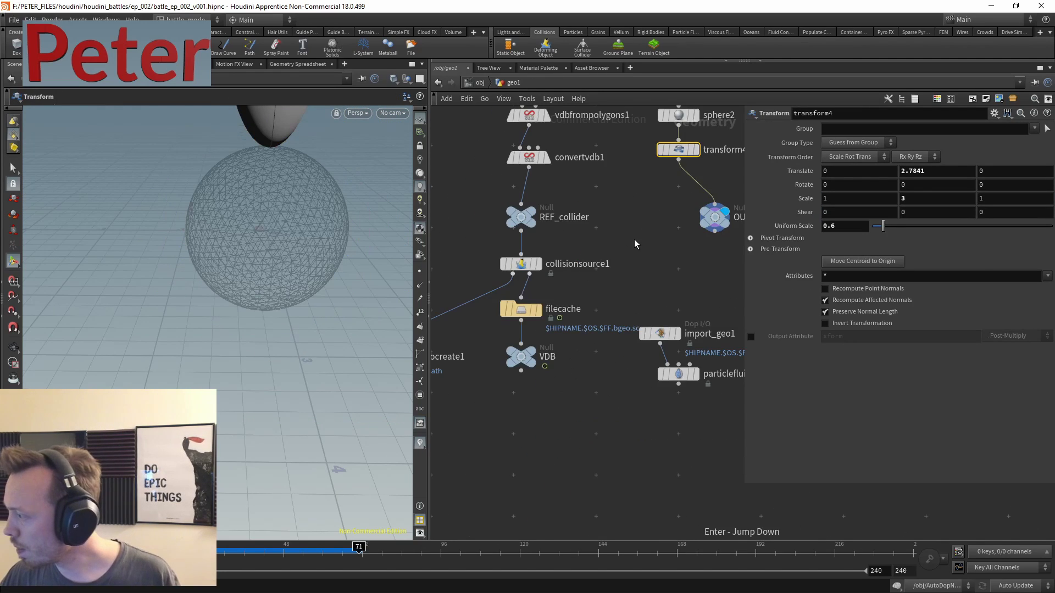
middle_drag(634, 244, 480, 328)
click(525, 198)
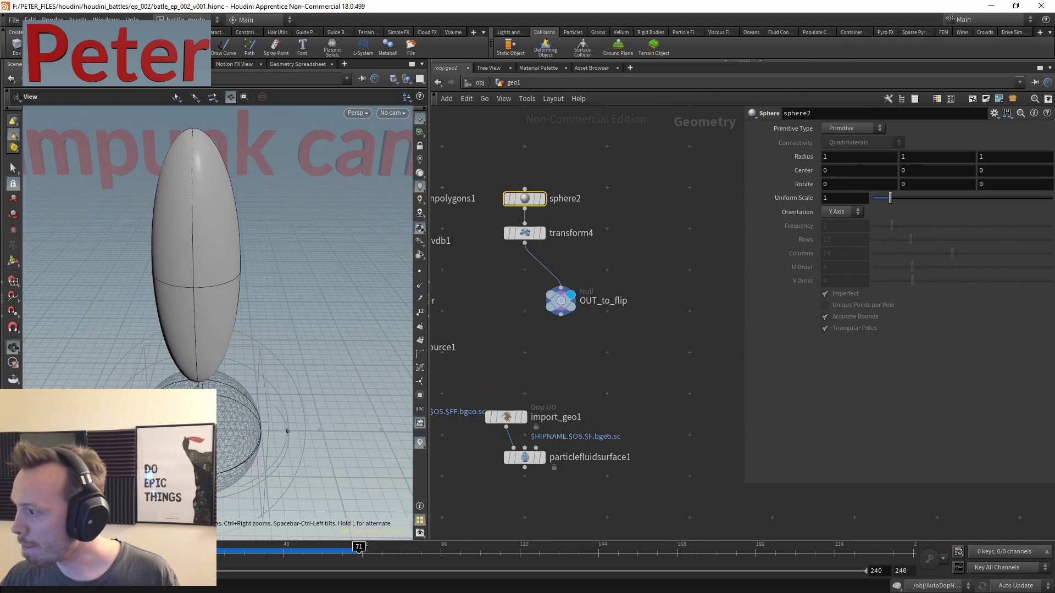
drag(198, 313, 271, 308)
key(Return)
click(525, 233)
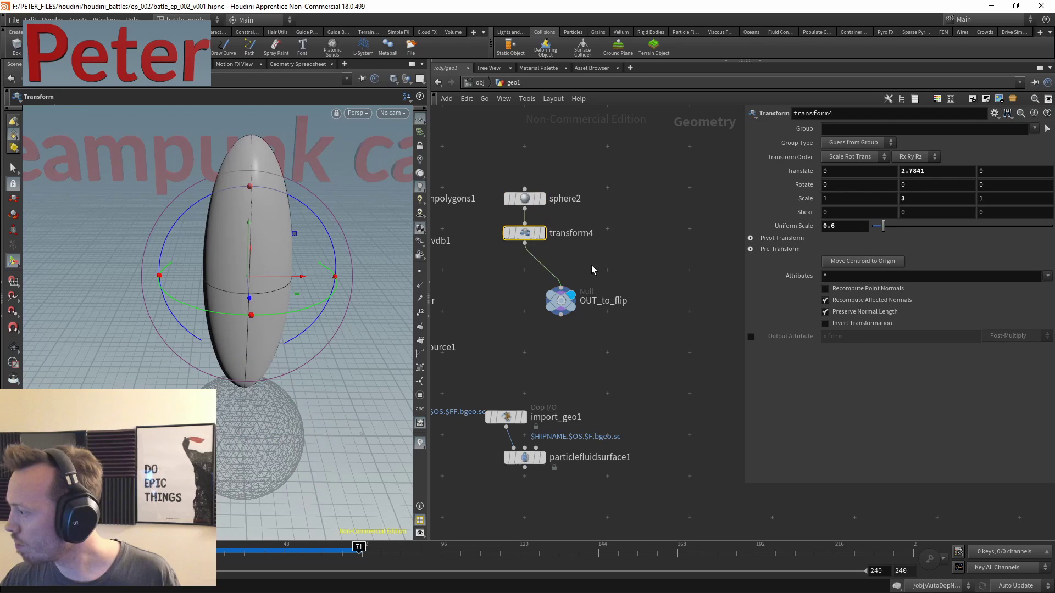
- Set transform4 to Translate Y 3, Uniform Scale 0.4 and Scale Y 8
click(928, 170)
text(3)
key(Return)
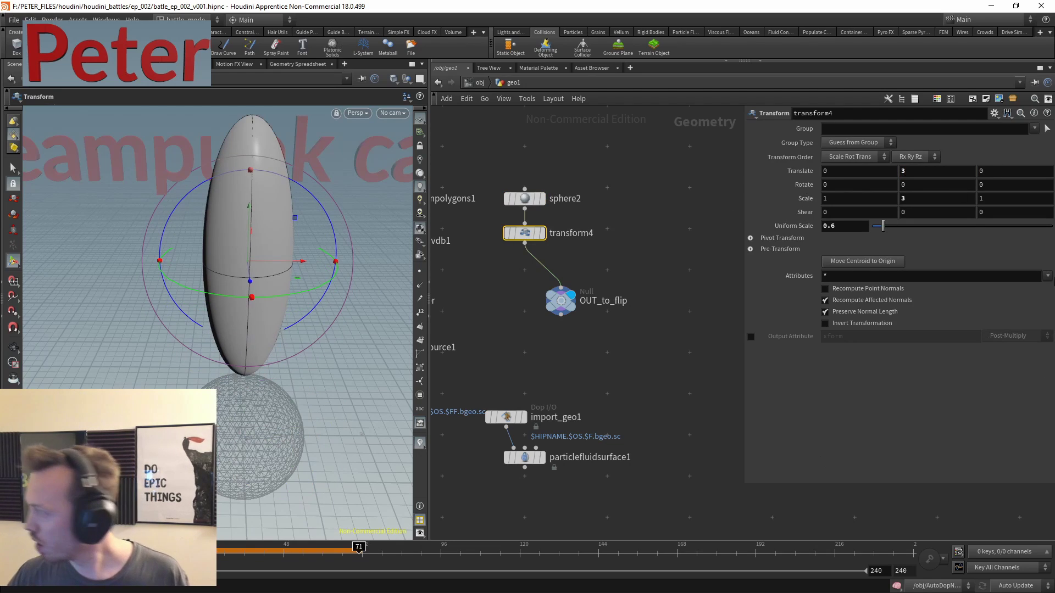
click(842, 228)
text(0.4)
key(Return)
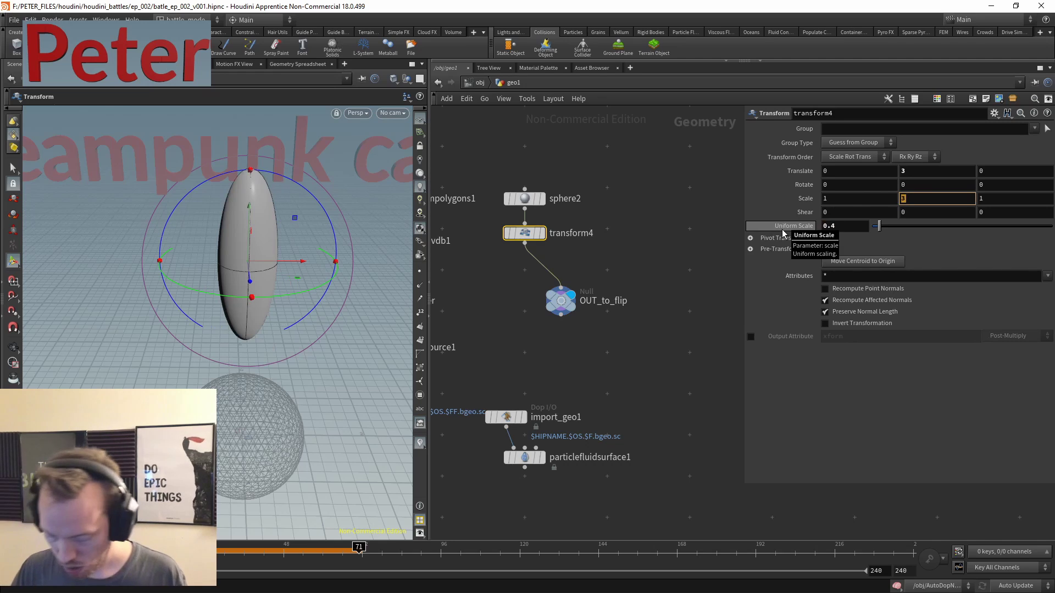
text(8)
key(Return)
- Drag the handle to raise the spindle higher above the collider, to Y 4.33952
click(586, 250)
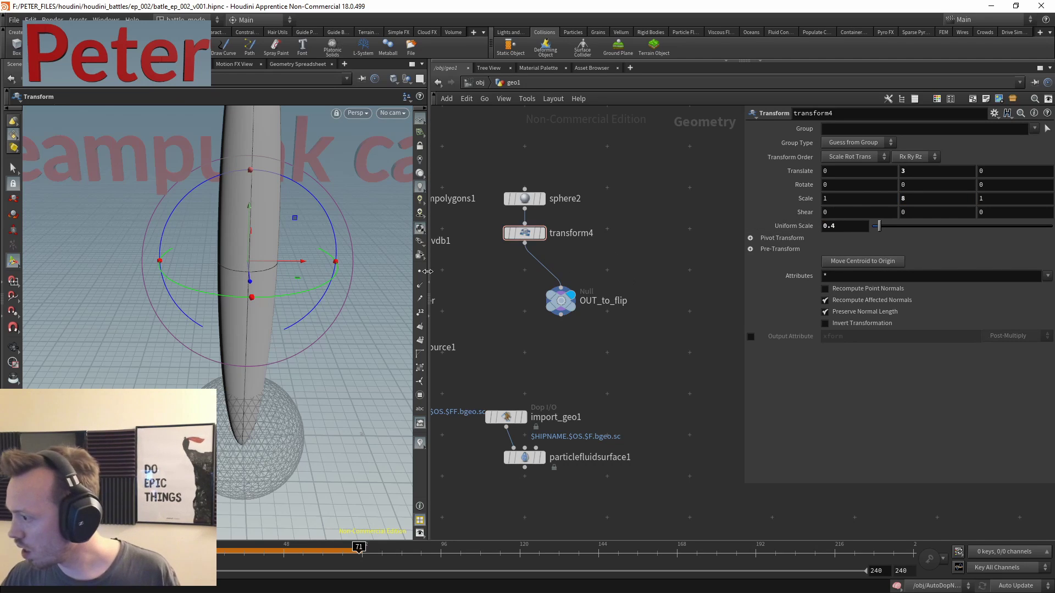
key(Escape)
scroll(259, 238, down, 5)
key(Return)
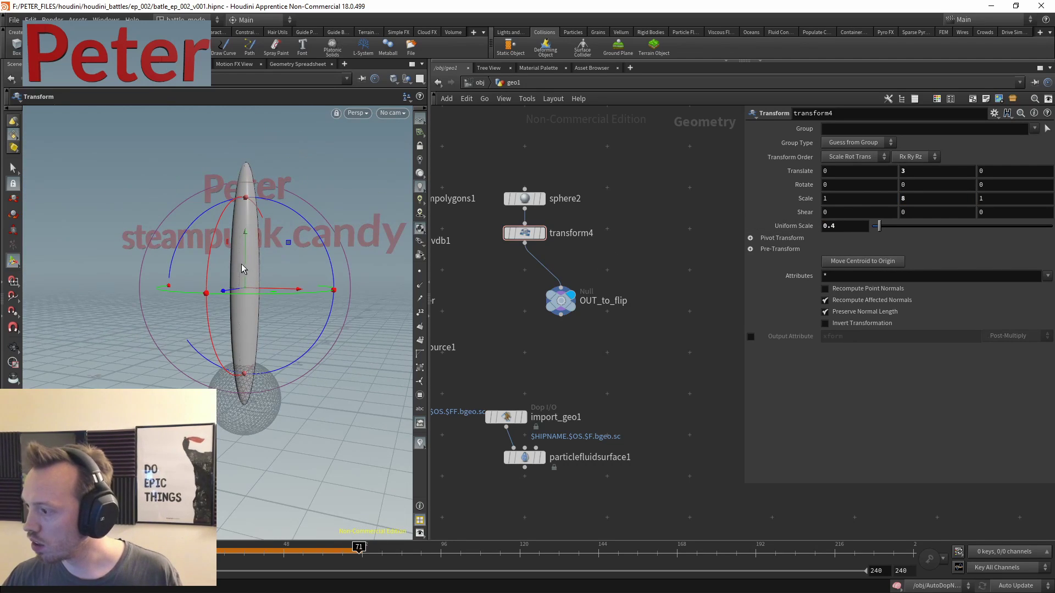
drag(242, 268, 242, 216)
middle_drag(578, 367, 648, 279)
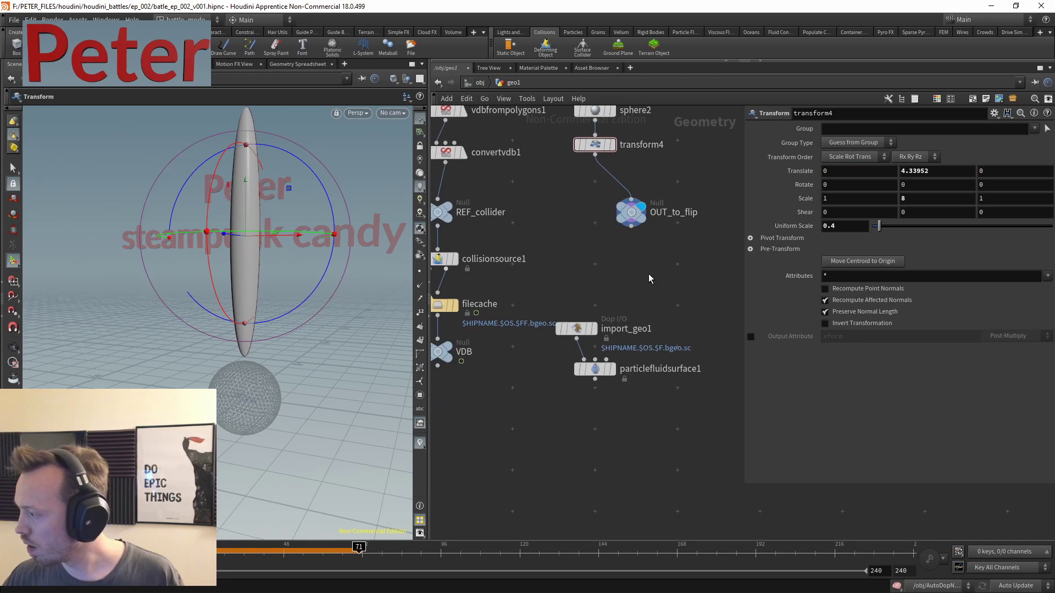
- Enter AutoDopNetwork, reset to the first frame and play the FLIP simulation
key(u)
double_click(690, 329)
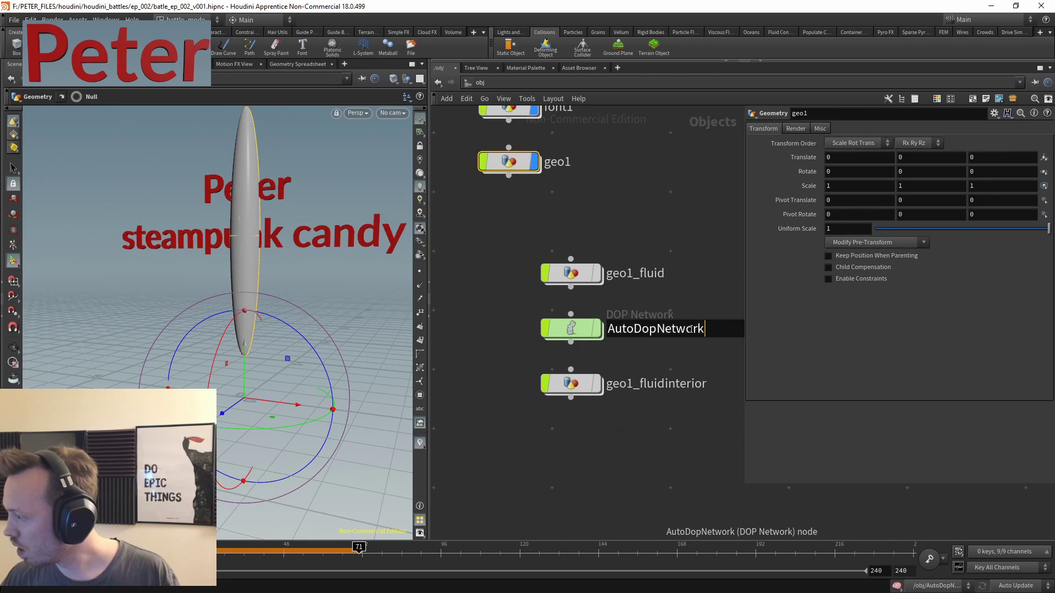
key(Return)
key(Return)
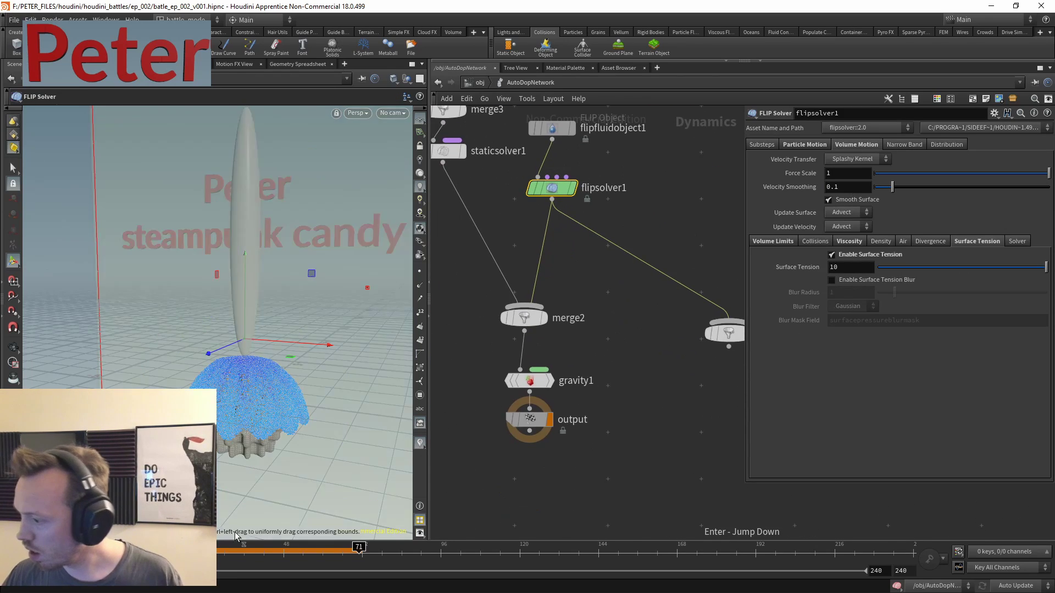
key(ctrl+Up)
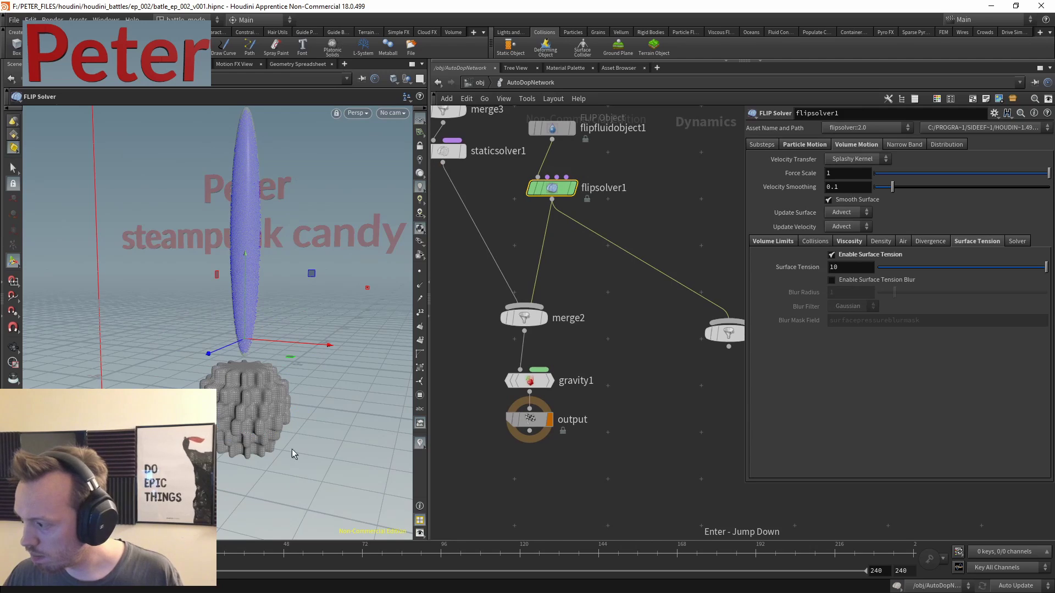
key(Up)
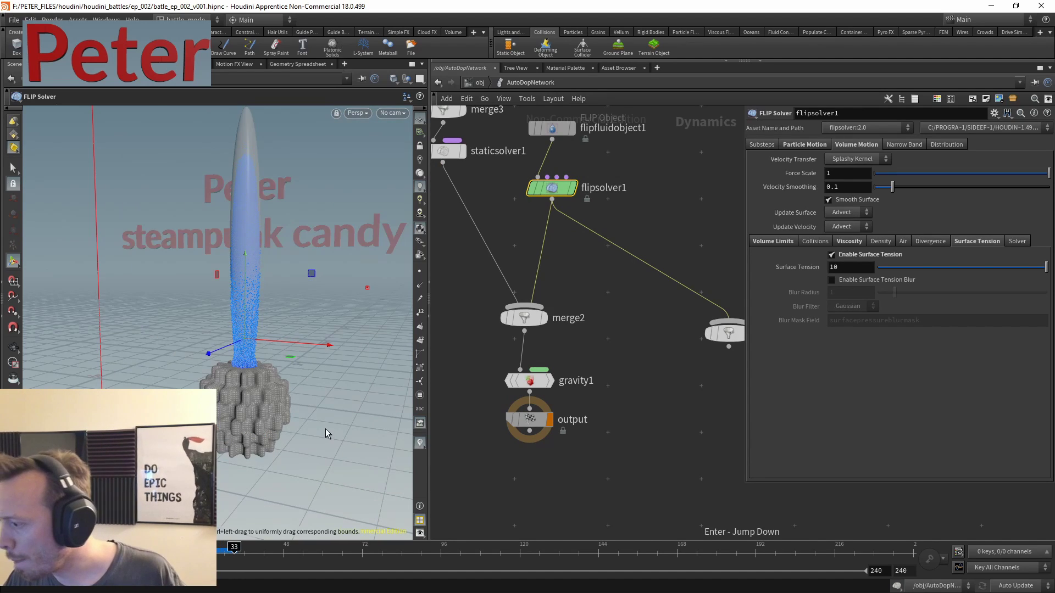
- Move the camera closer to the pouring fluid, then bring up the node search
key(Escape)
right_drag(322, 430, 349, 390)
key(Return)
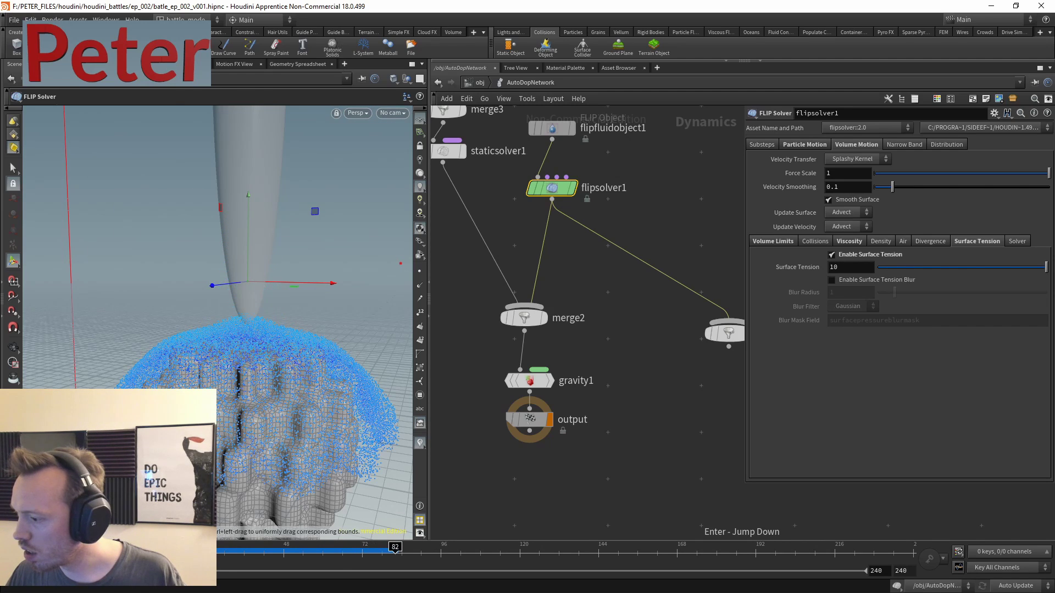
key(Escape)
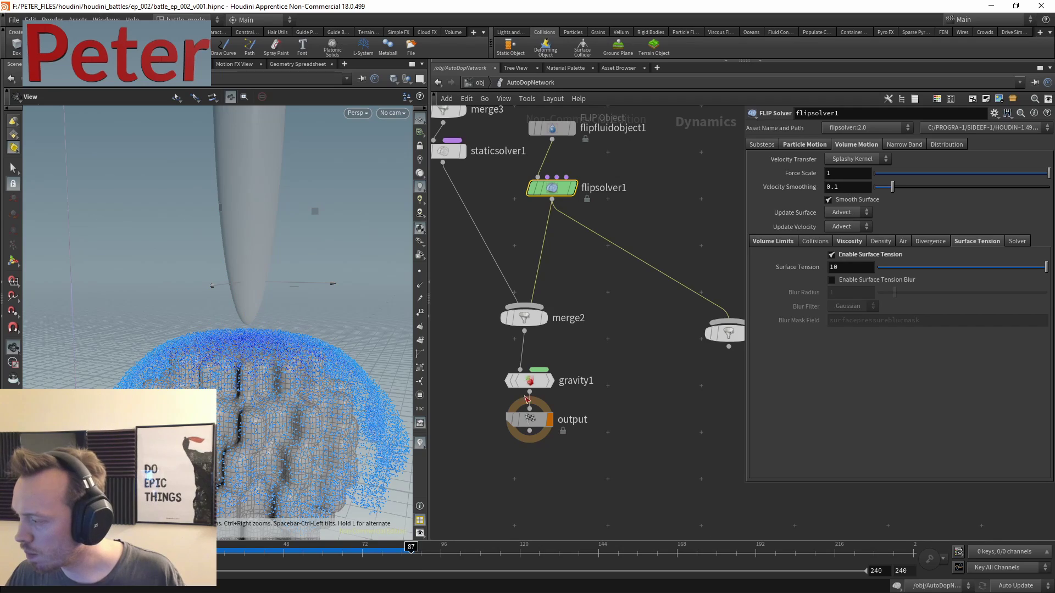
middle_drag(646, 207, 608, 285)
key(Tab)
- Add a POP Speed Limit node wired into flipsolver1's Particle Velocity input
text(pop)
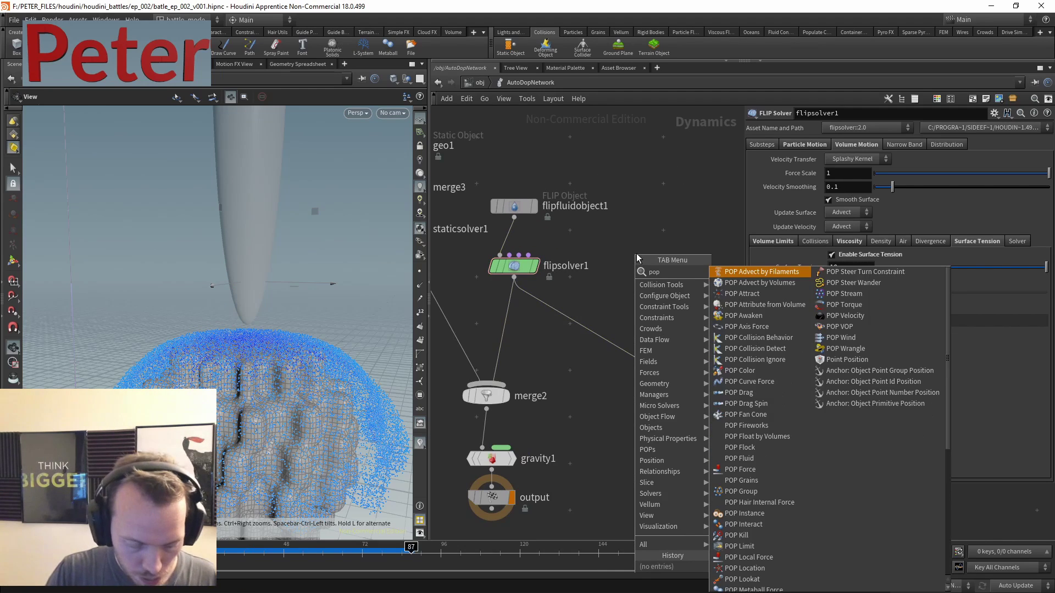
key(BackSpace)
key(BackSpace)
key(BackSpace)
text(merge)
key(Return)
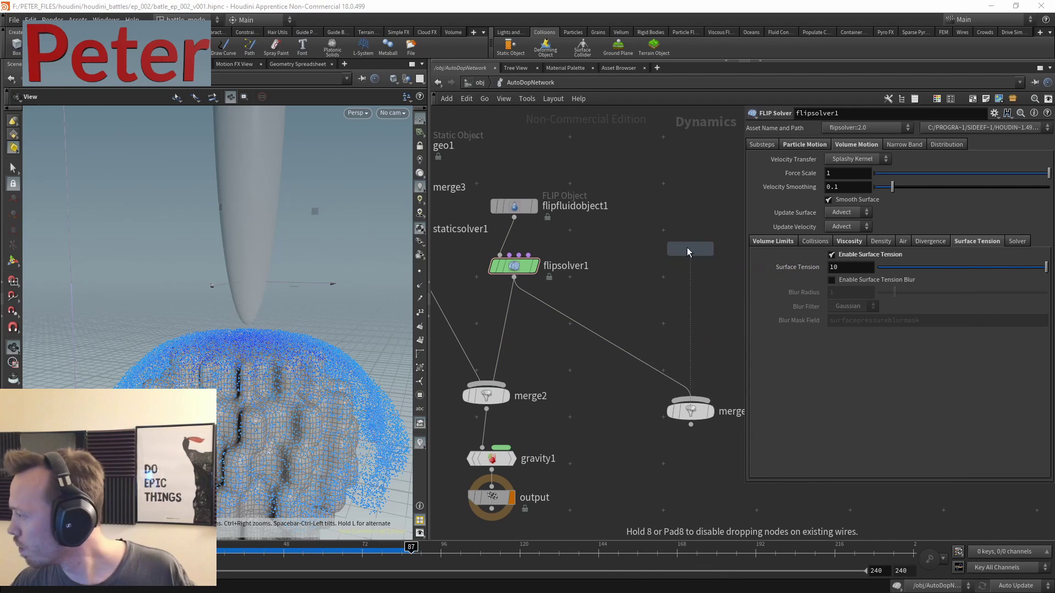
click(649, 232)
click(649, 242)
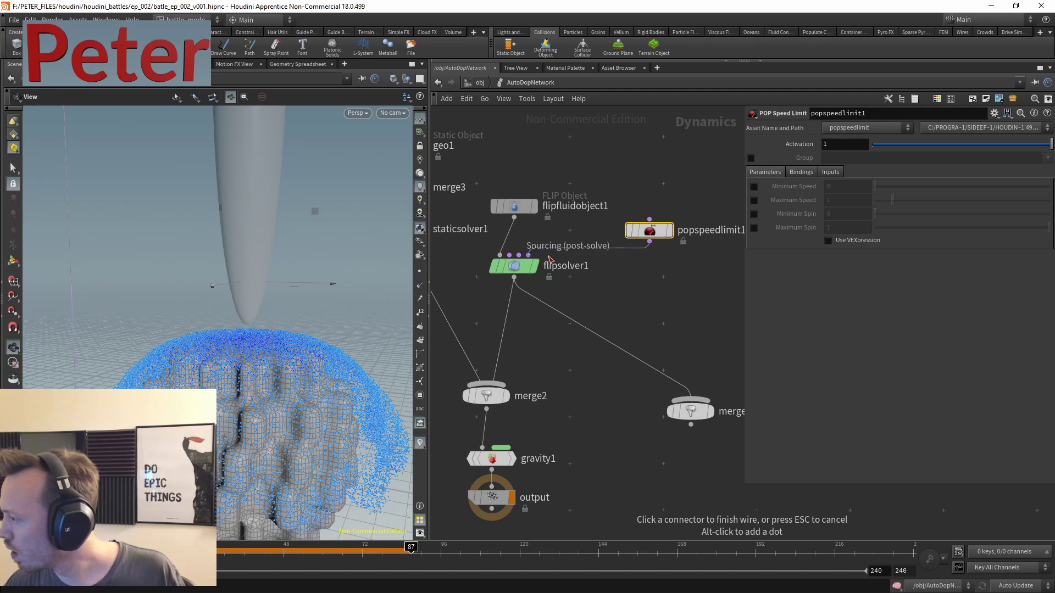
click(529, 254)
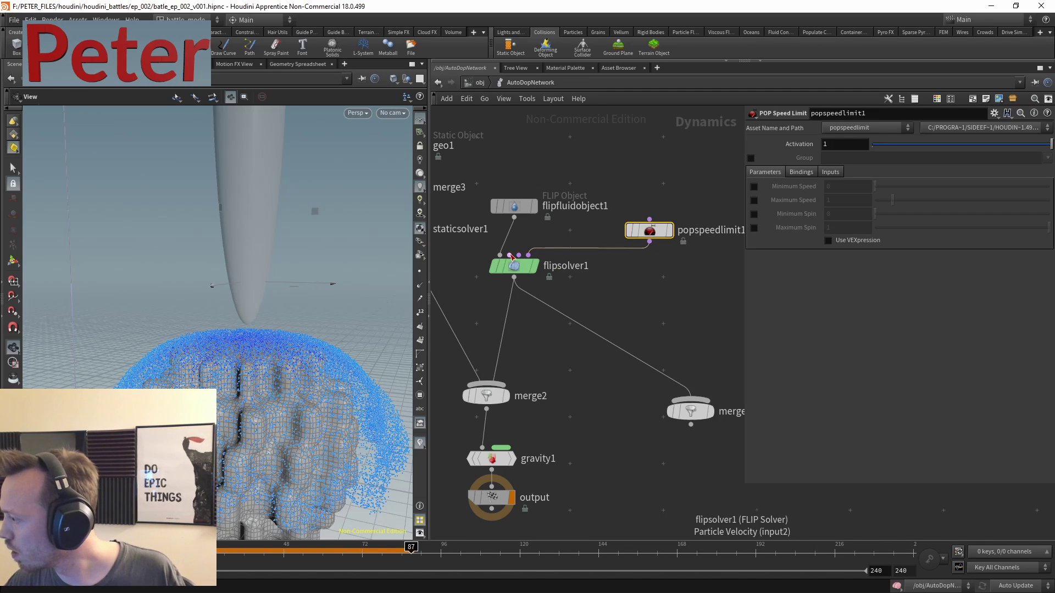
click(567, 248)
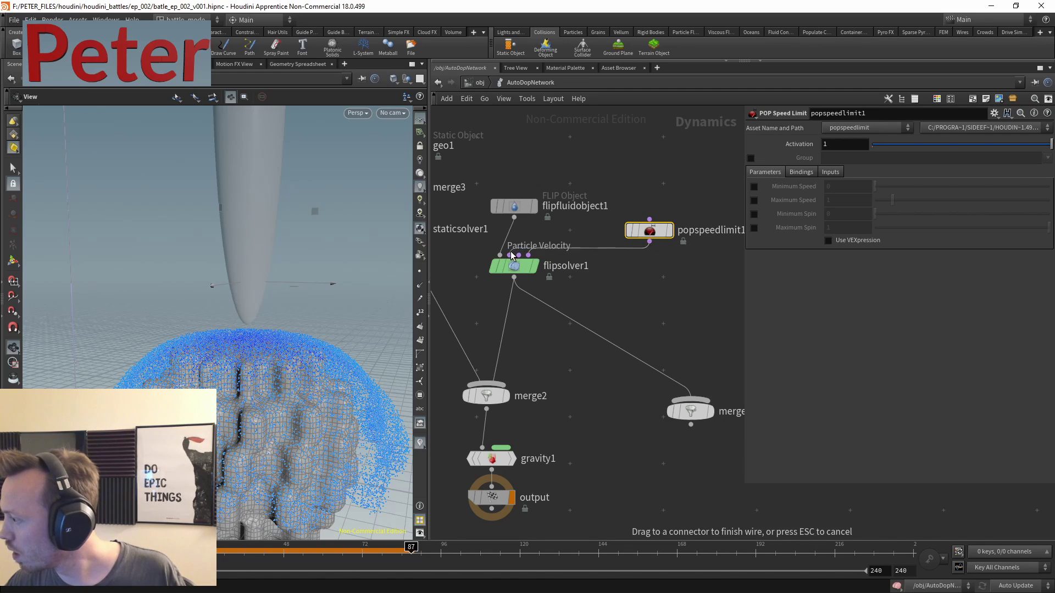
click(510, 255)
- Set Maximum Speed to 1 and enable Use VEXpression, bringing up its presets
click(651, 242)
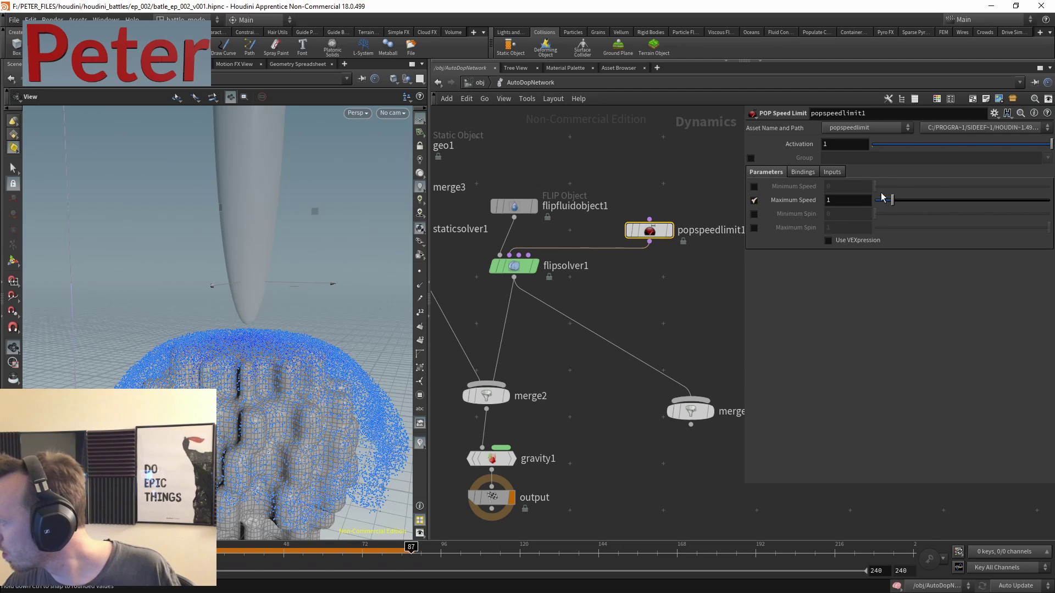
click(863, 240)
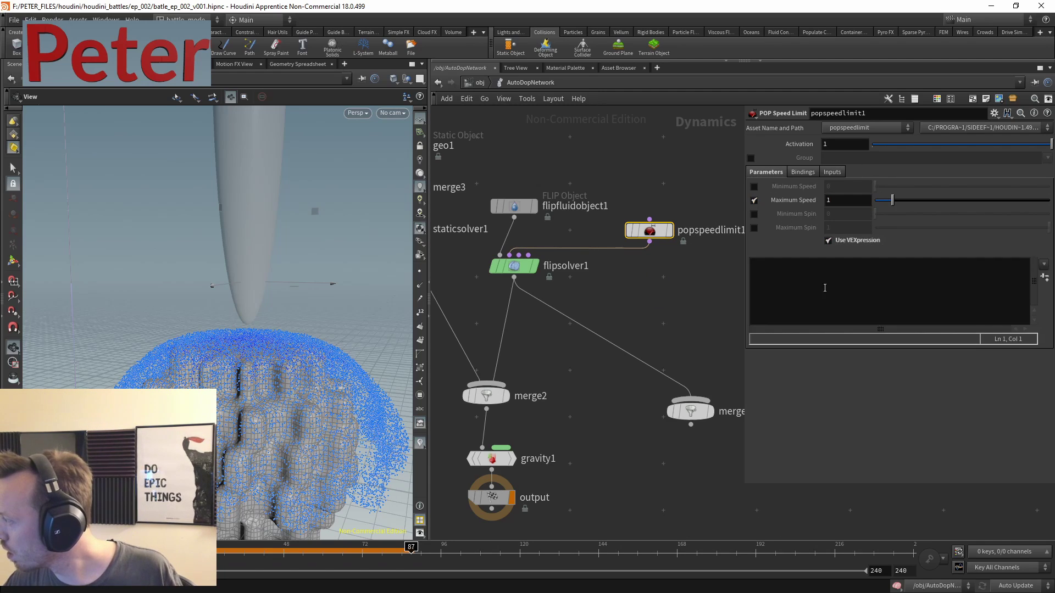
click(1043, 265)
- Load the Randomize Speed and Spin preset into popspeedlimit1 and strip it down to one spinmax line
click(987, 272)
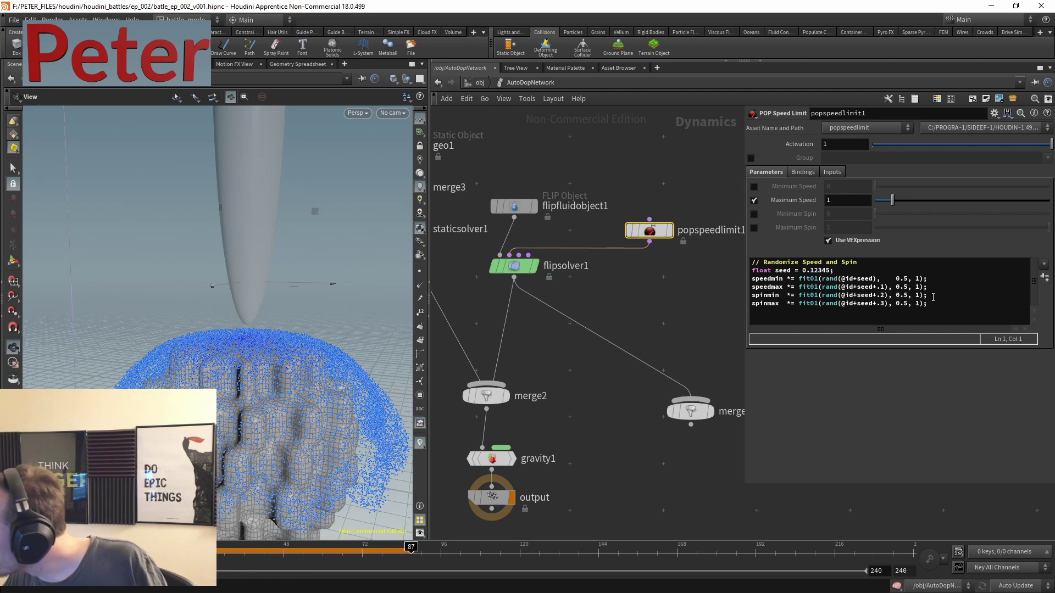
drag(933, 297, 748, 278)
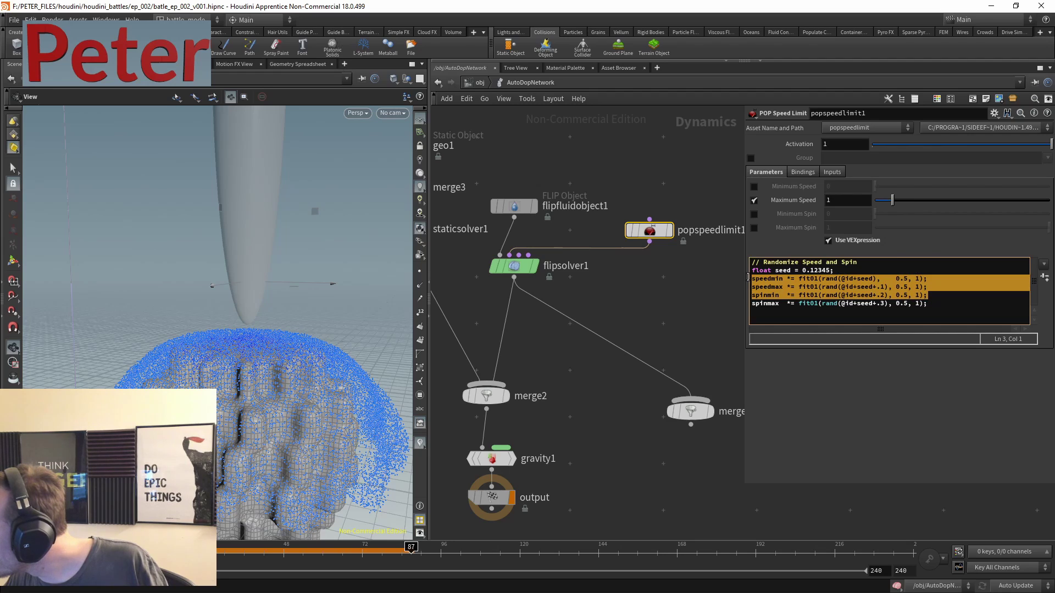
key(Delete)
key(Delete)
click(792, 281)
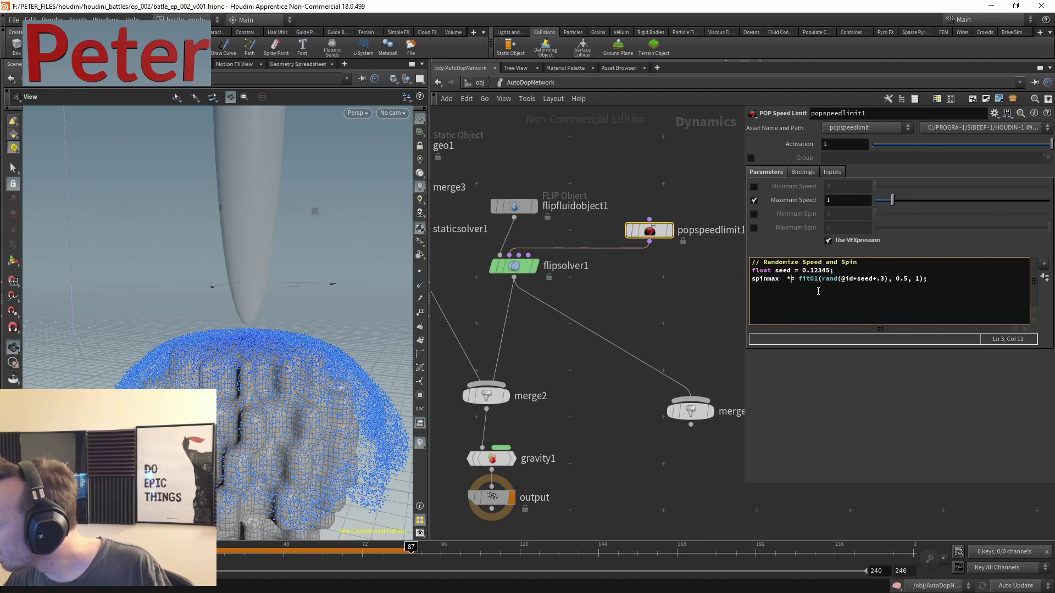
key(BackSpace)
key(BackSpace)
shift+click(798, 278)
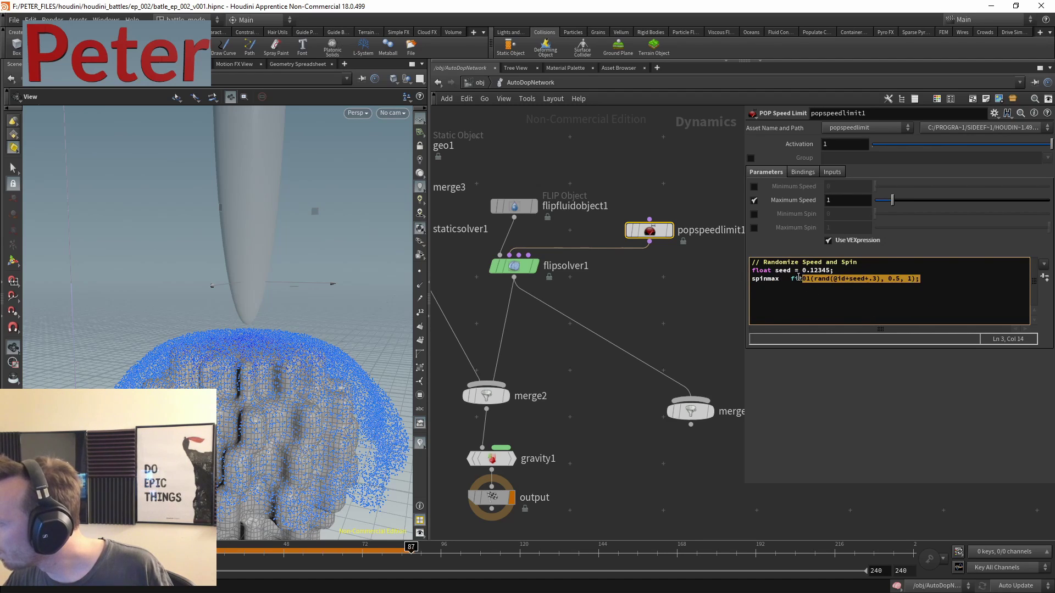
key(BackSpace)
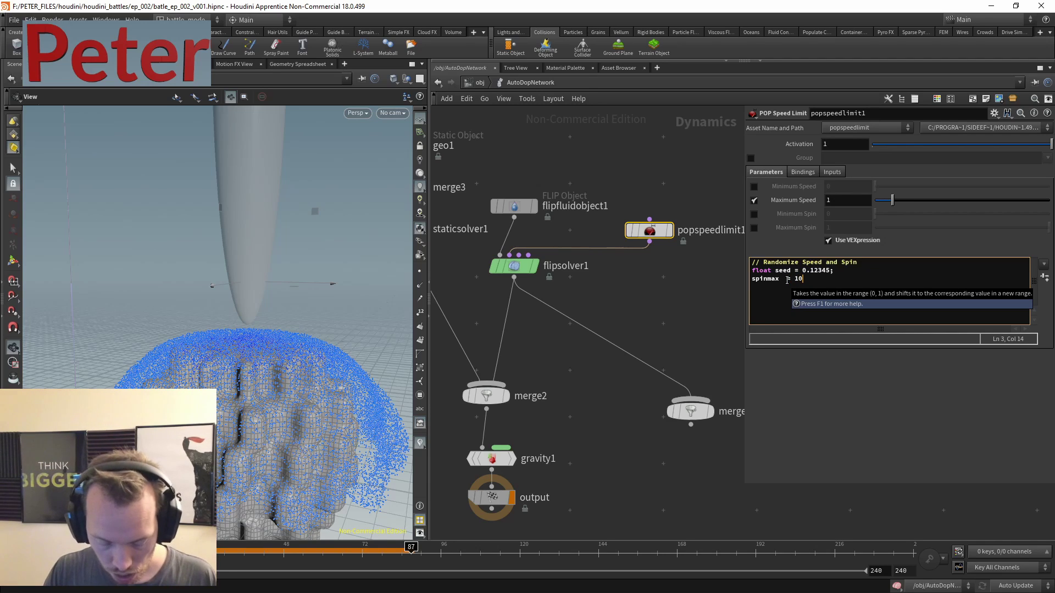
key(Return)
key(Up)
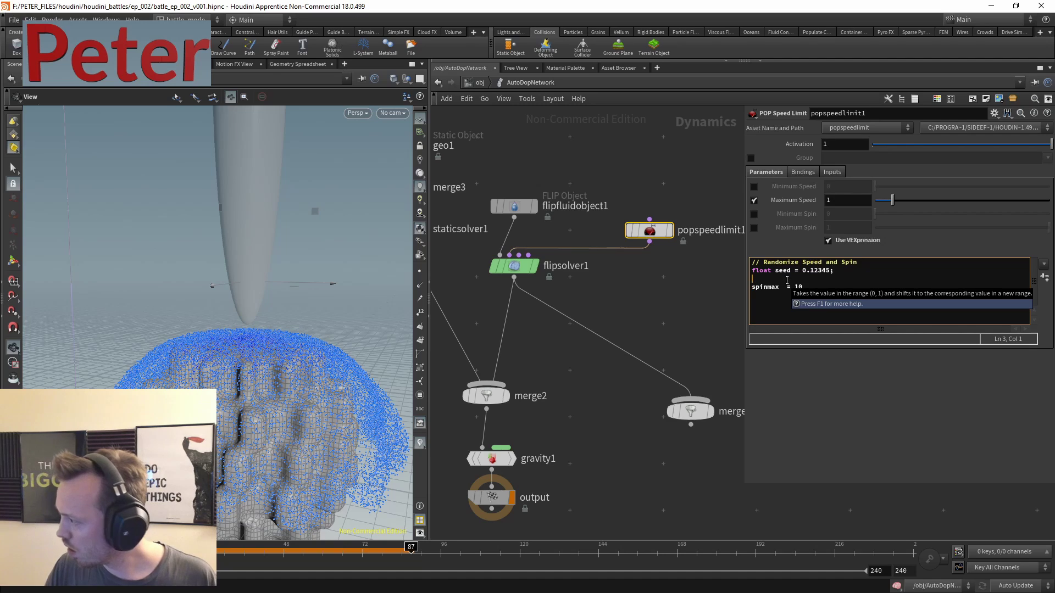
text(if)
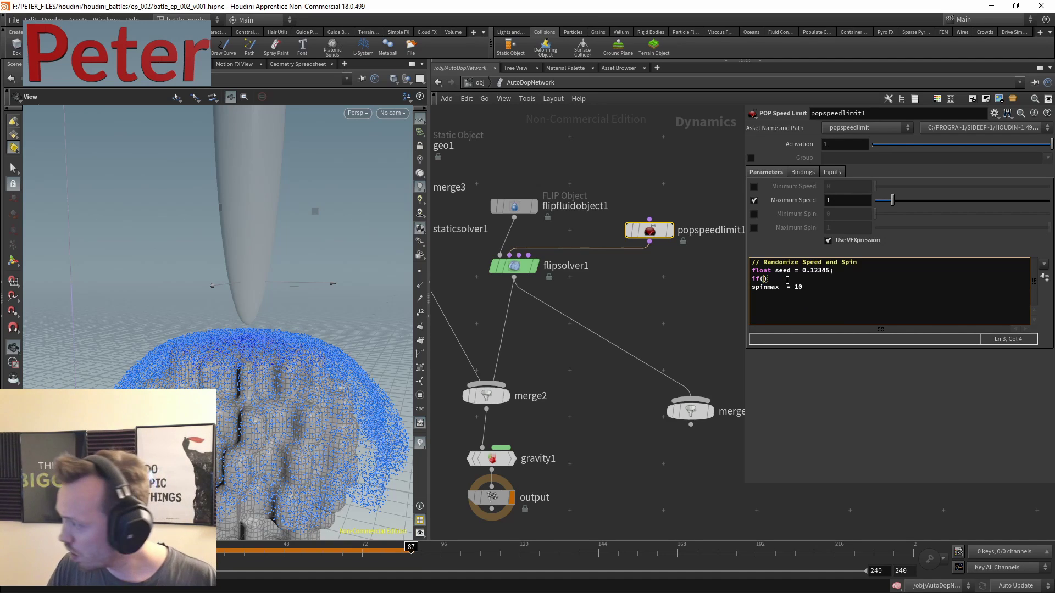
text((@Frame<50)
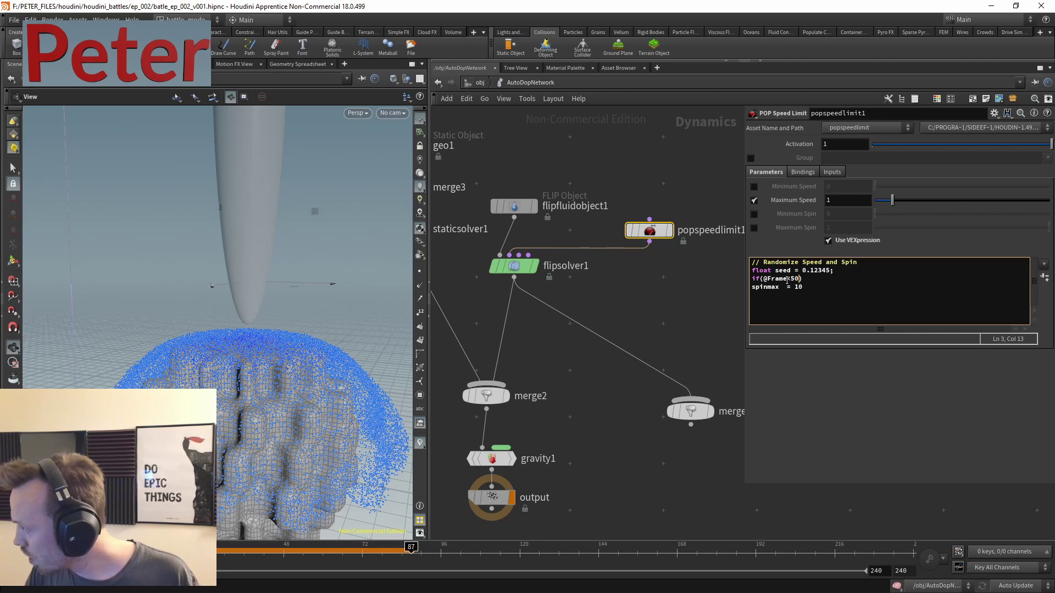
key(Return)
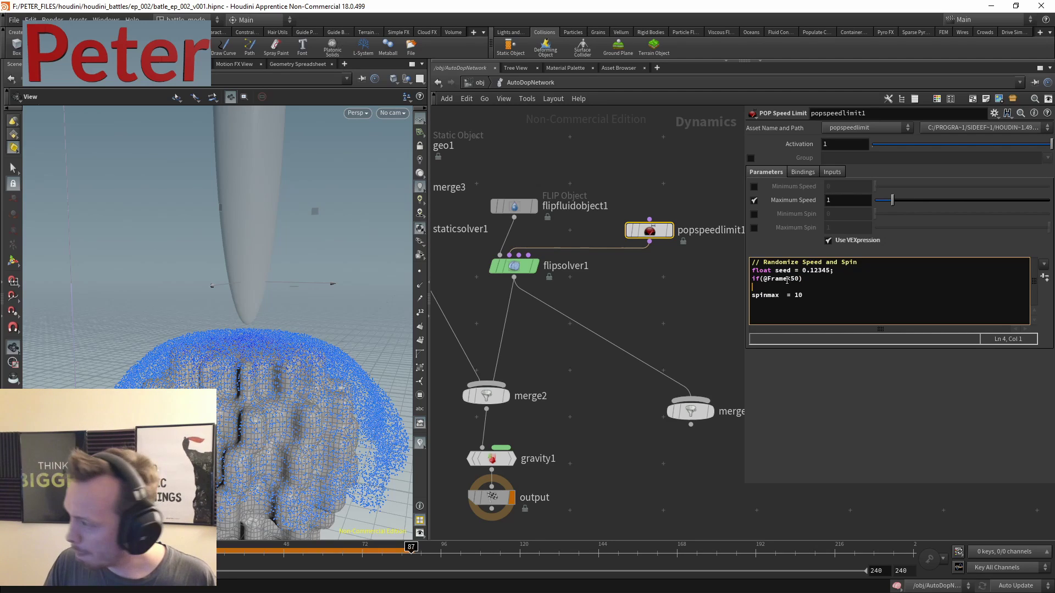
text({ })
key(Left)
key(Return)
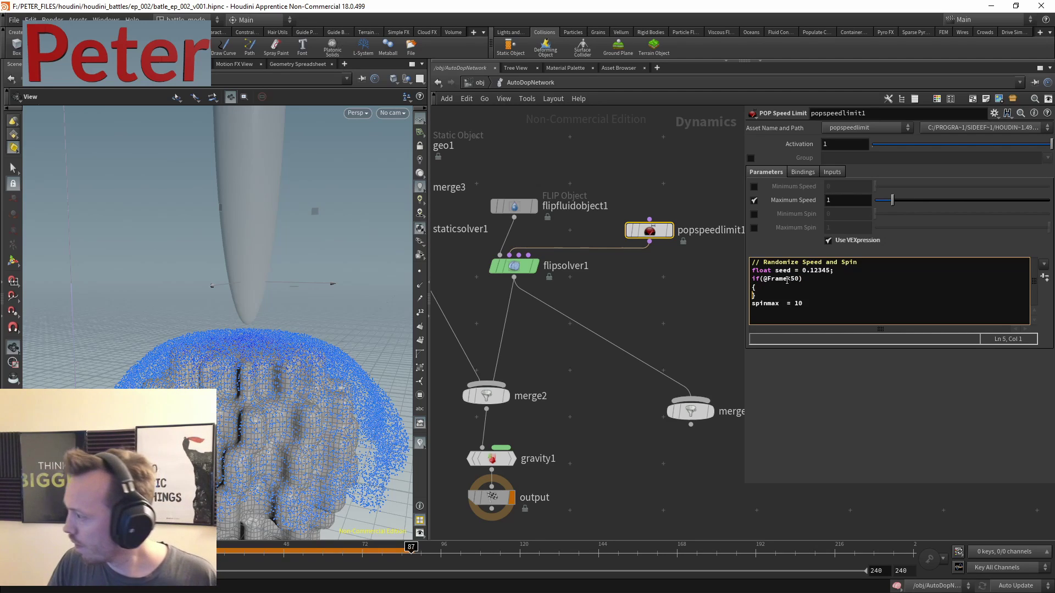
key(Return)
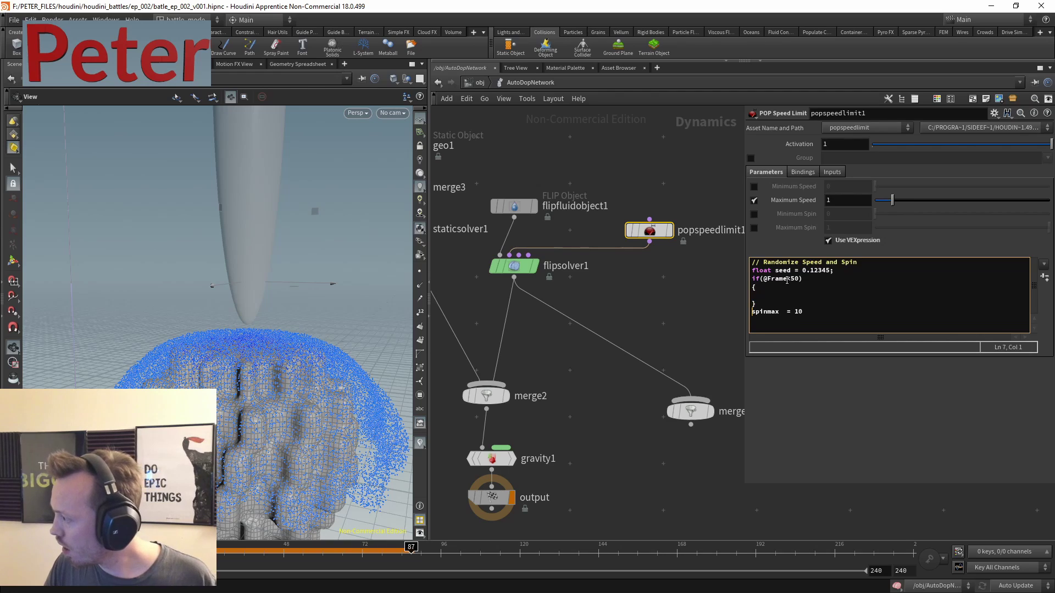
key(shift+End)
key(BackSpace)
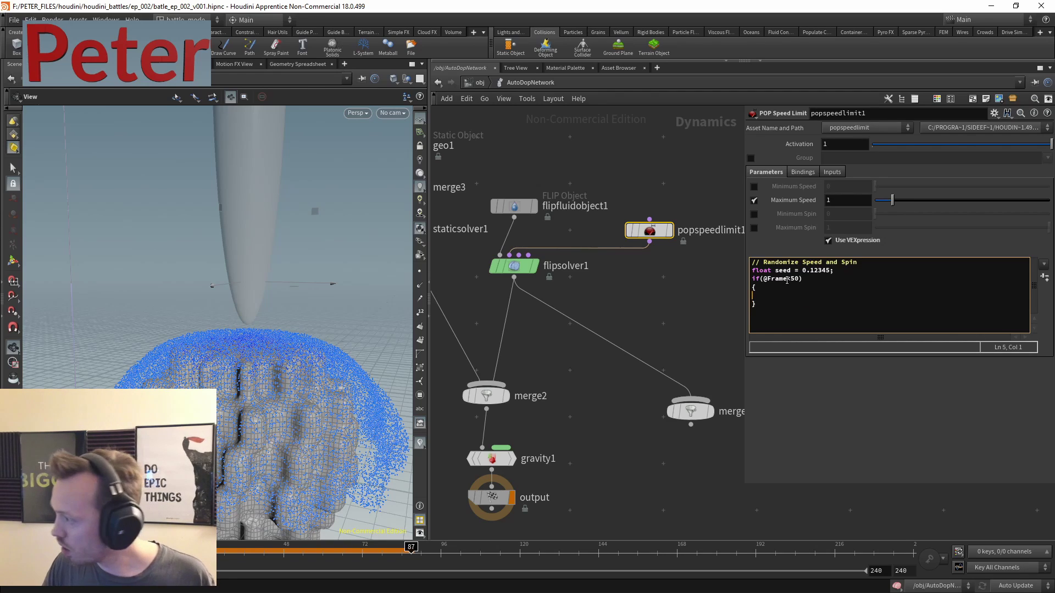
key(ctrl+z)
key(ctrl+z)
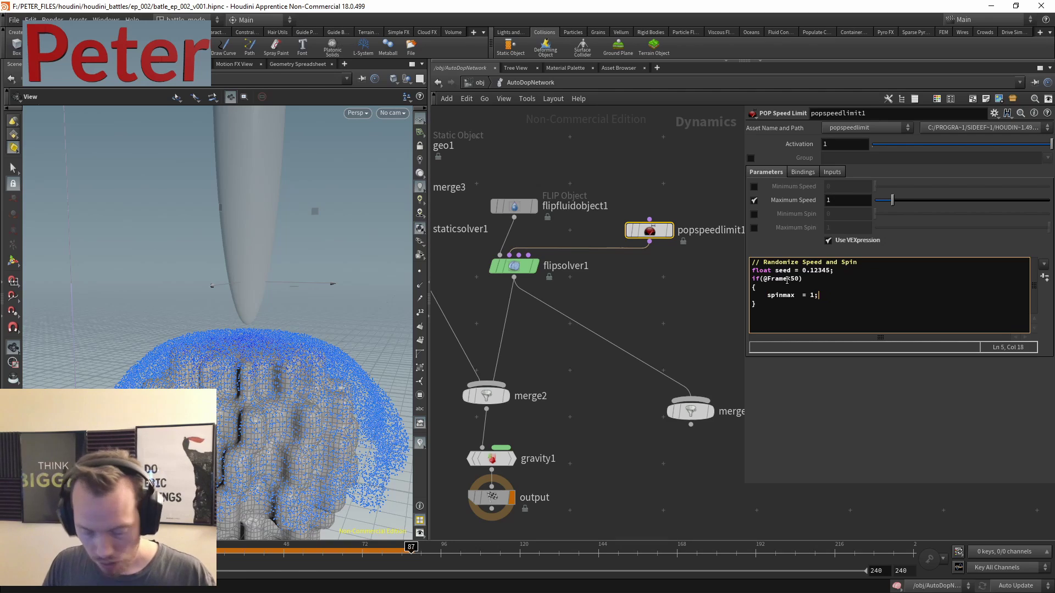
text(else)
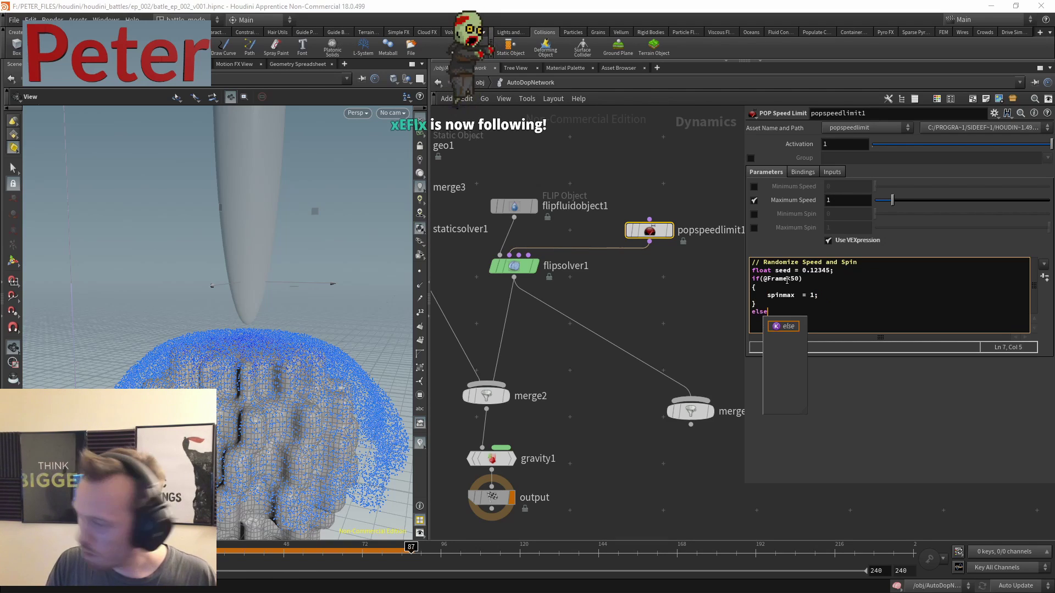
key(Return)
text({)
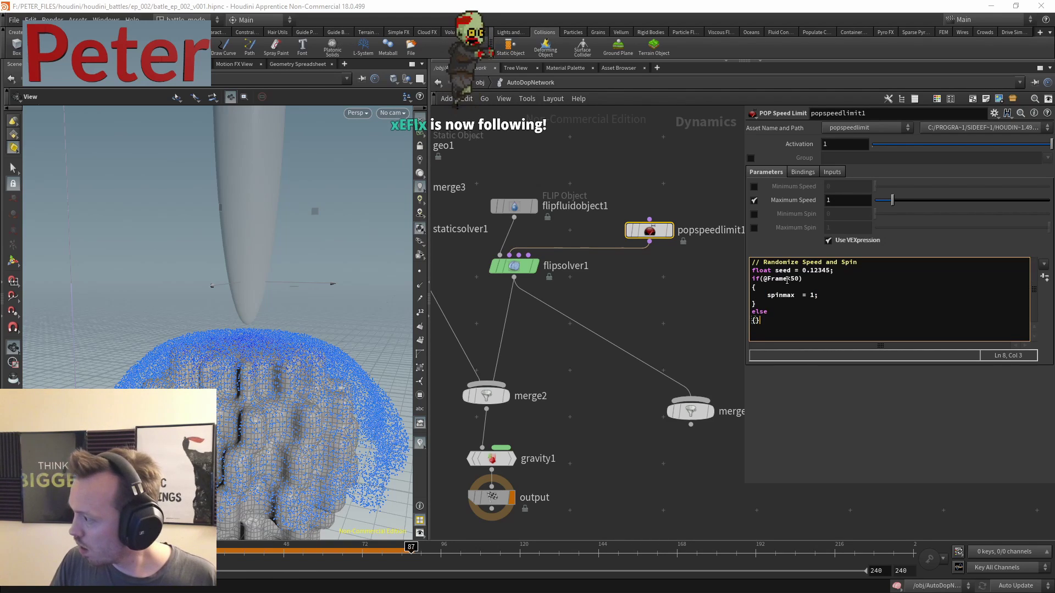
key(Return)
key(Return)
key(Up)
key(Up)
key(Up)
key(Up)
key(Up)
key(shift+End)
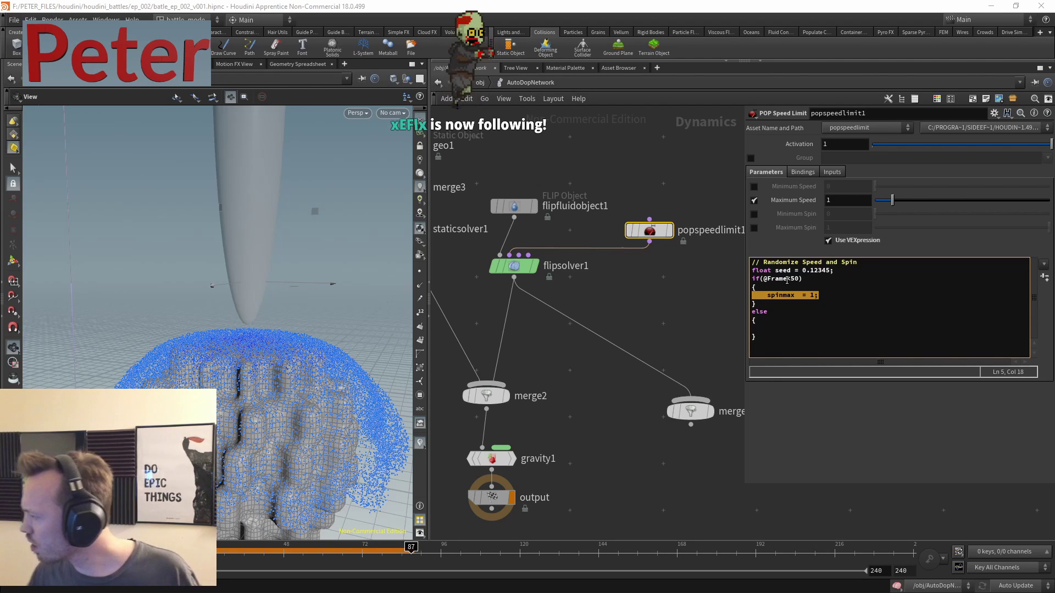
key(Down)
key(Down)
key(Down)
key(Down)
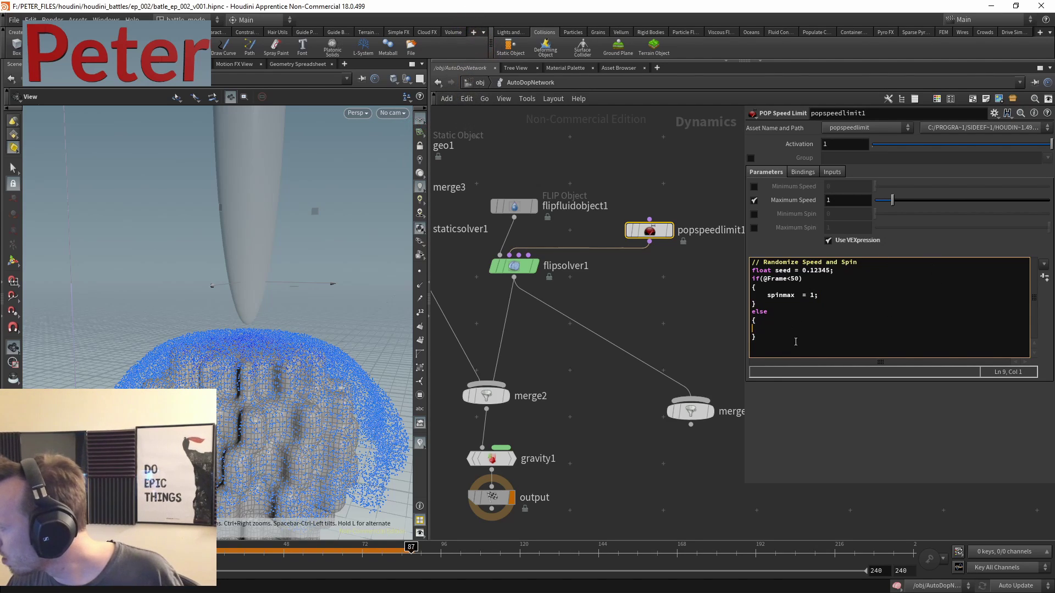
- Duplicate the speed limit node as popspeedlimit2 and load its Randomize Speed and Spin preset
middle_drag(624, 299, 590, 306)
key(ctrl+c)
key(ctrl+v)
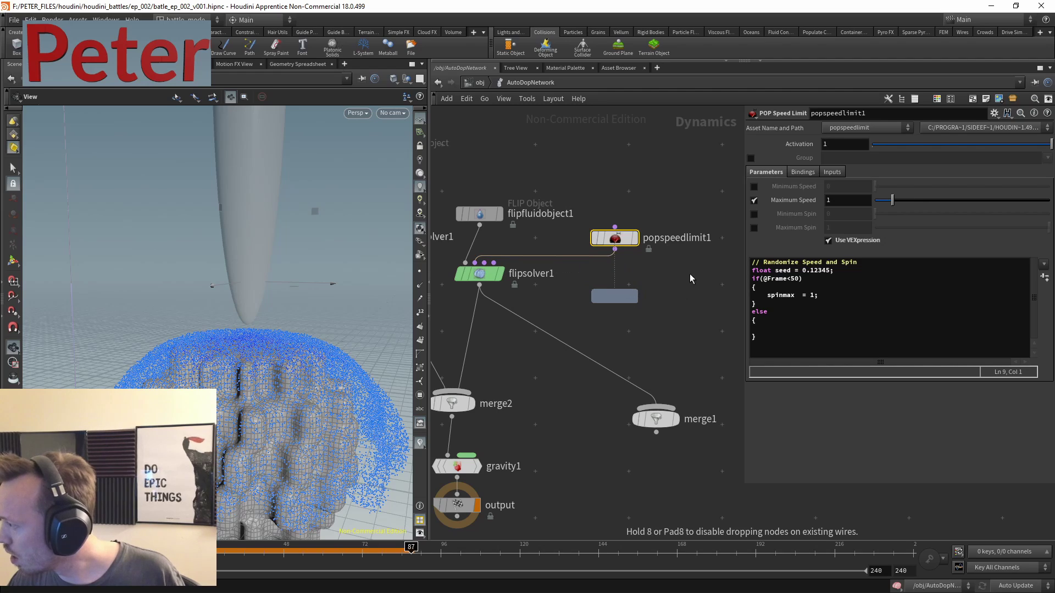
click(599, 297)
click(1043, 265)
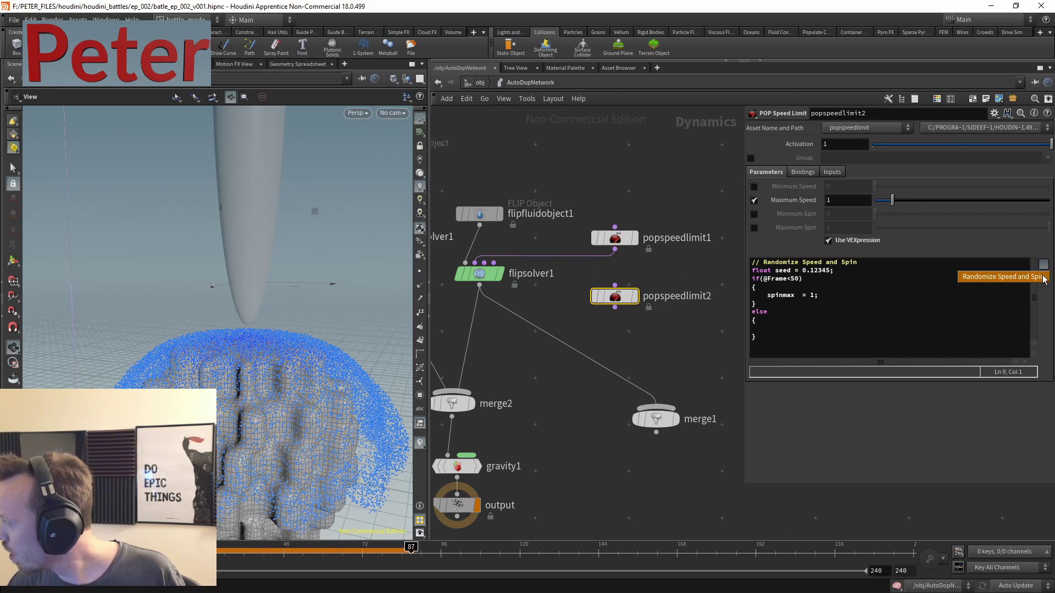
click(1012, 277)
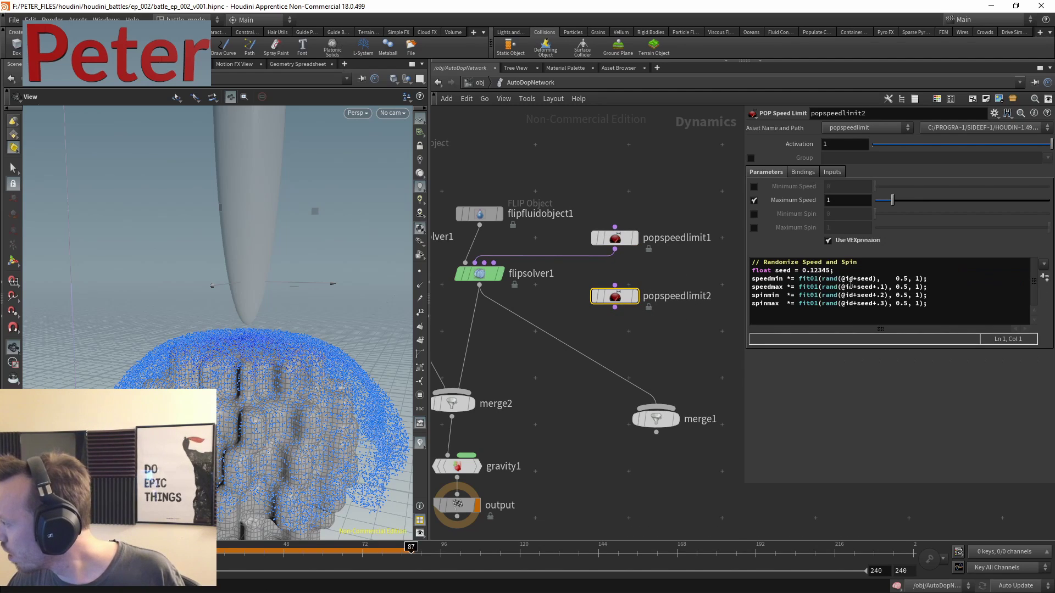
- In popspeedlimit1, rename spinmax to speedmax and set speedmax = 10 in the else block
double_click(769, 286)
click(607, 238)
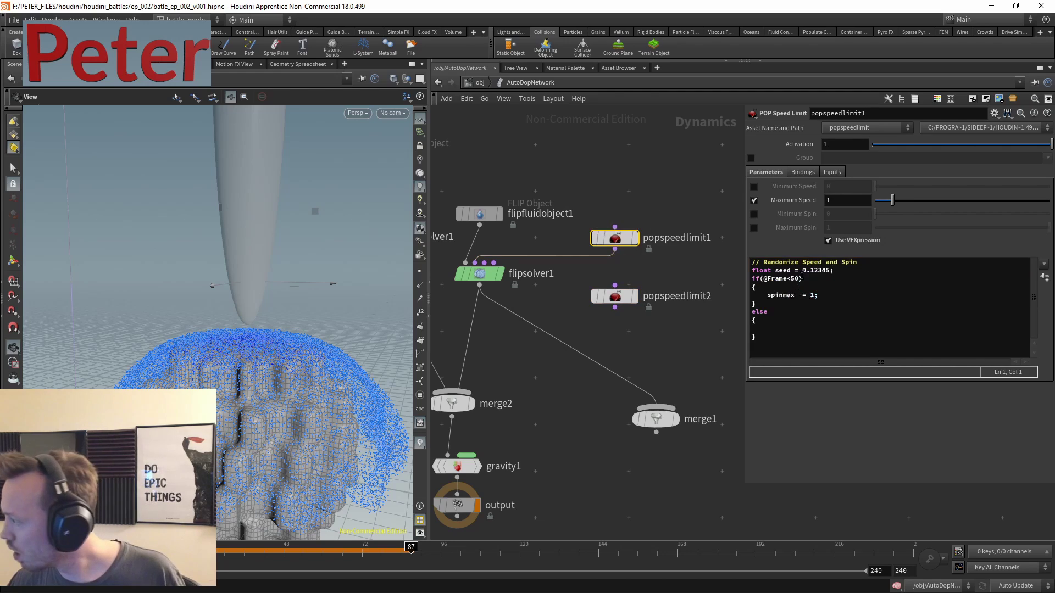
drag(802, 295, 718, 294)
key(ctrl+v)
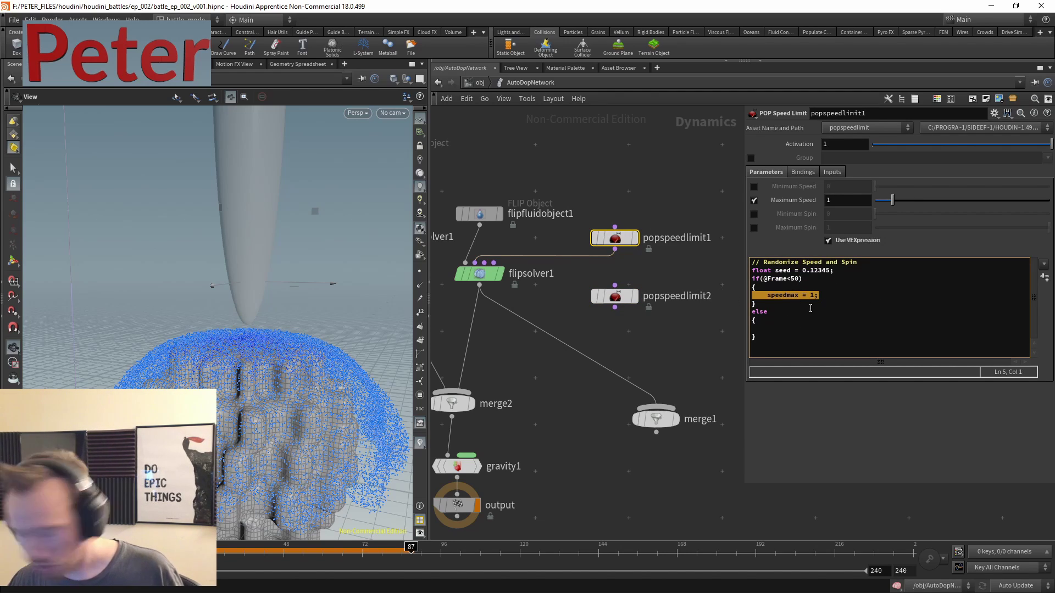
key(ctrl+c)
click(785, 326)
key(ctrl+v)
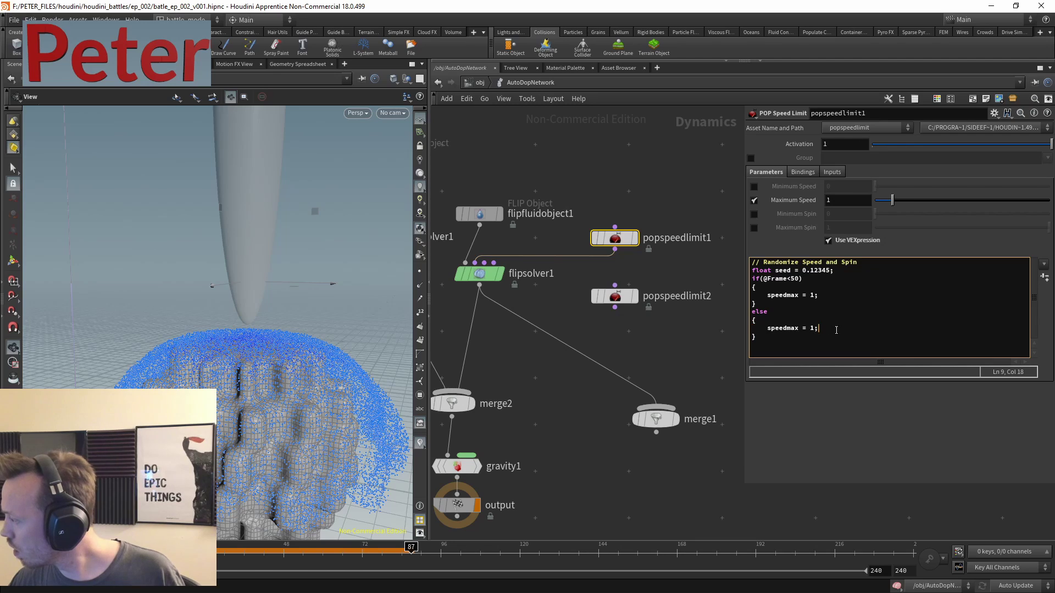
text(0)
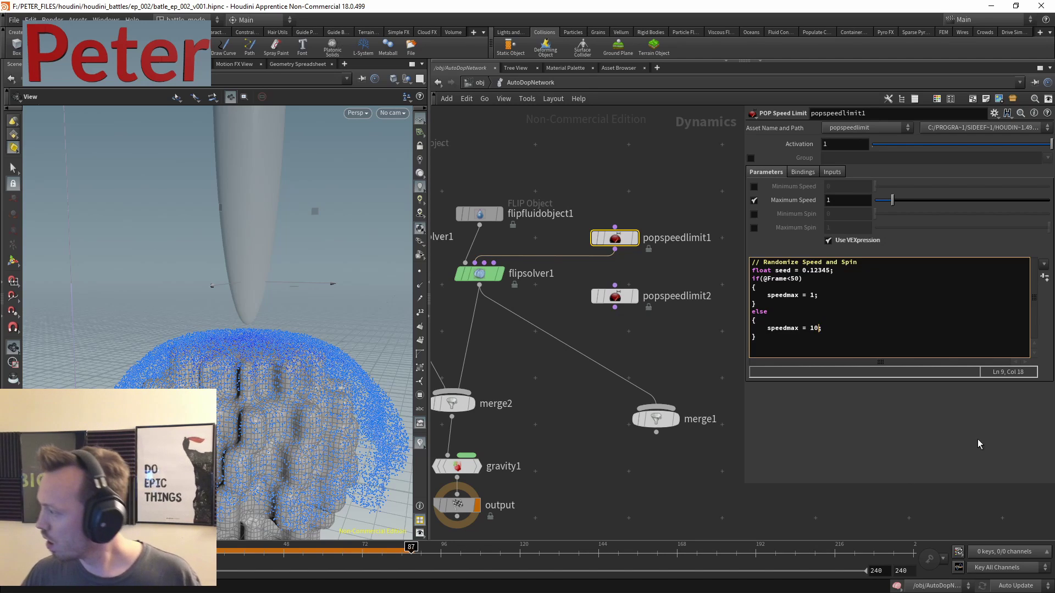
click(615, 297)
drag(689, 192, 620, 237)
middle_drag(594, 355, 700, 270)
- Change popspeedlimit1's code to cap speedmax at 0.5 before frame 80 and 10 afterwards, then replay
click(564, 420)
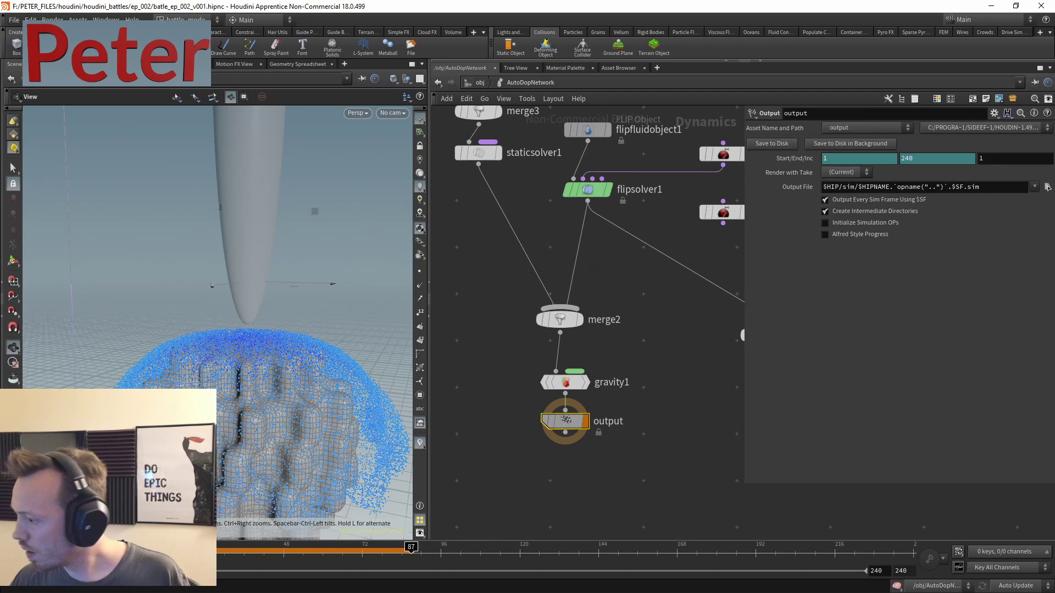
key(ctrl+Left)
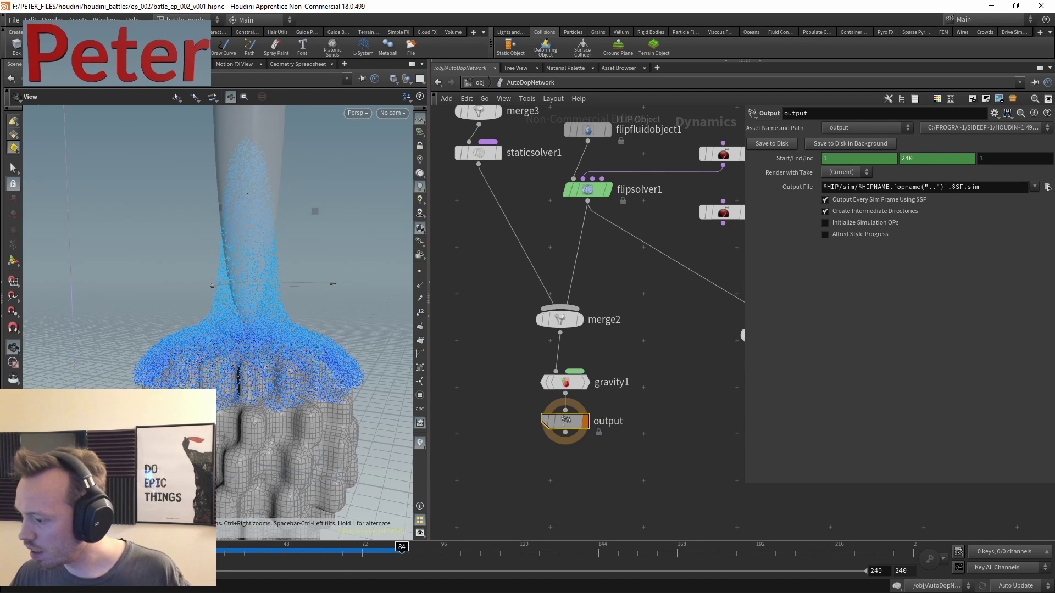
middle_drag(714, 231, 628, 257)
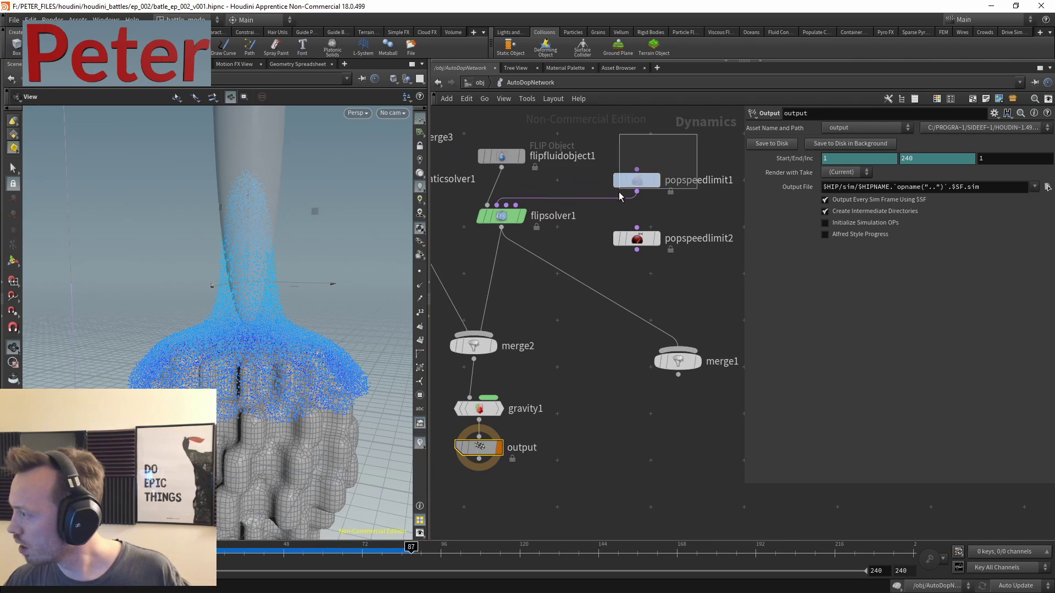
click(632, 181)
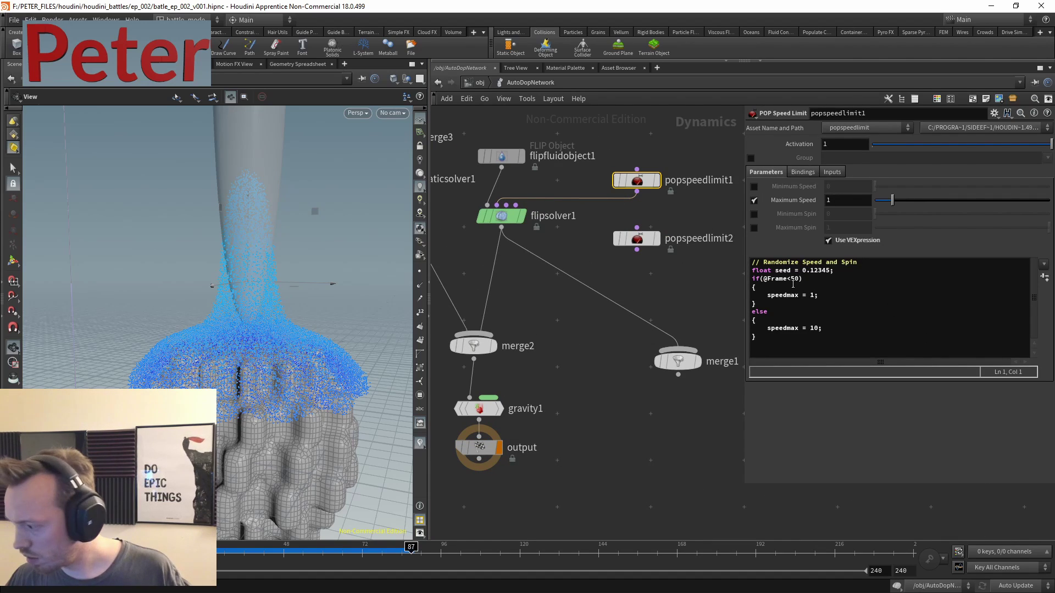
click(816, 295)
text(0.5)
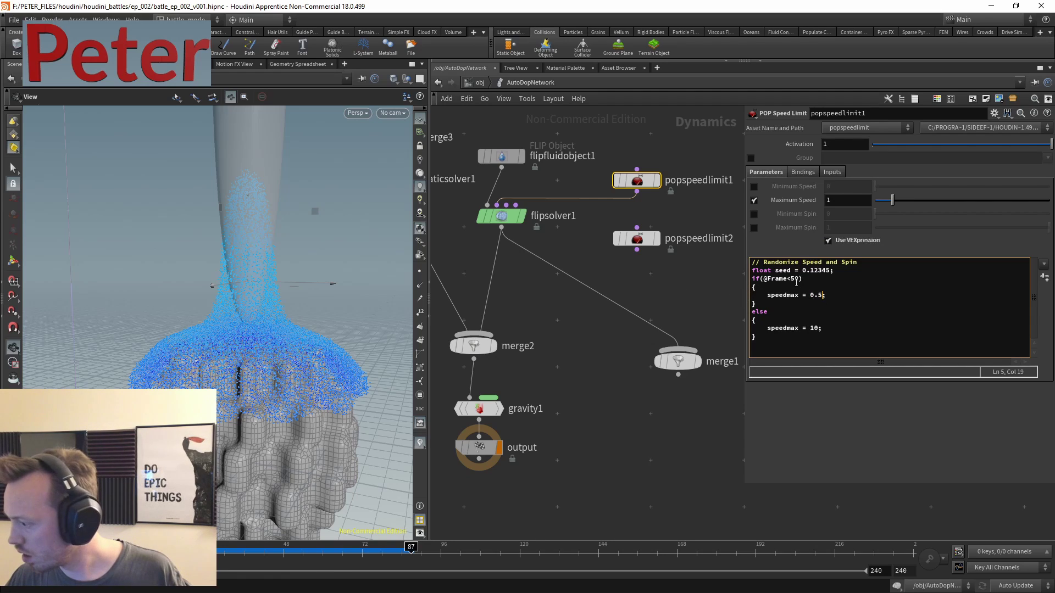
click(602, 315)
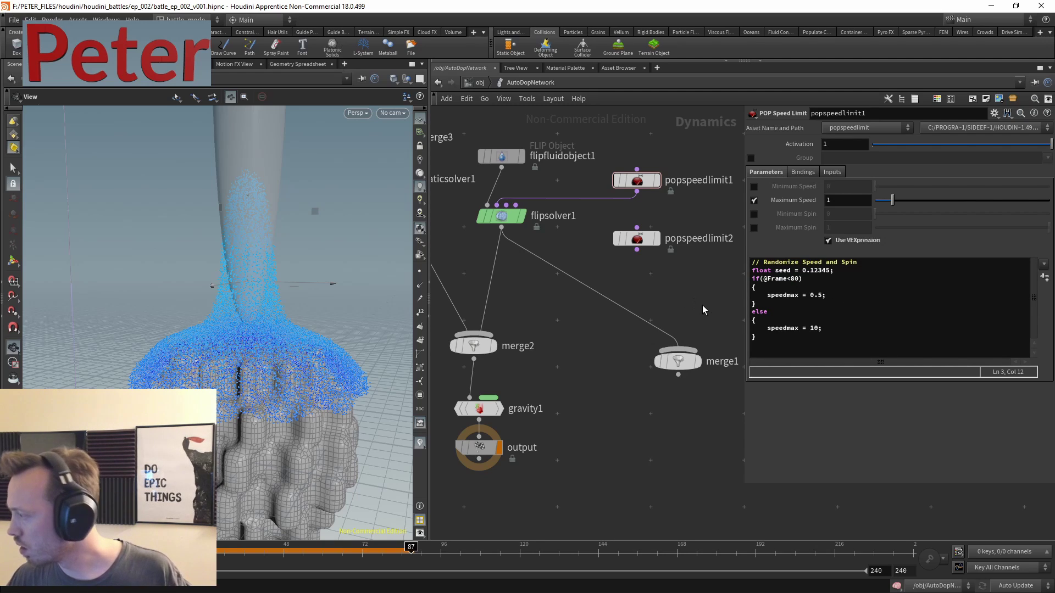
middle_drag(684, 303, 665, 317)
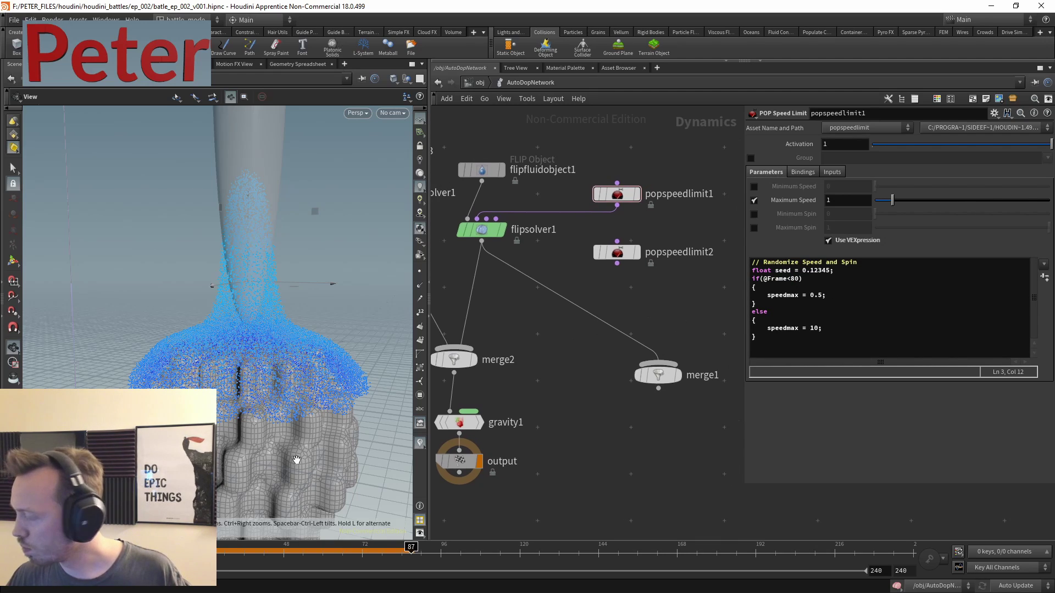
key(ctrl+Up)
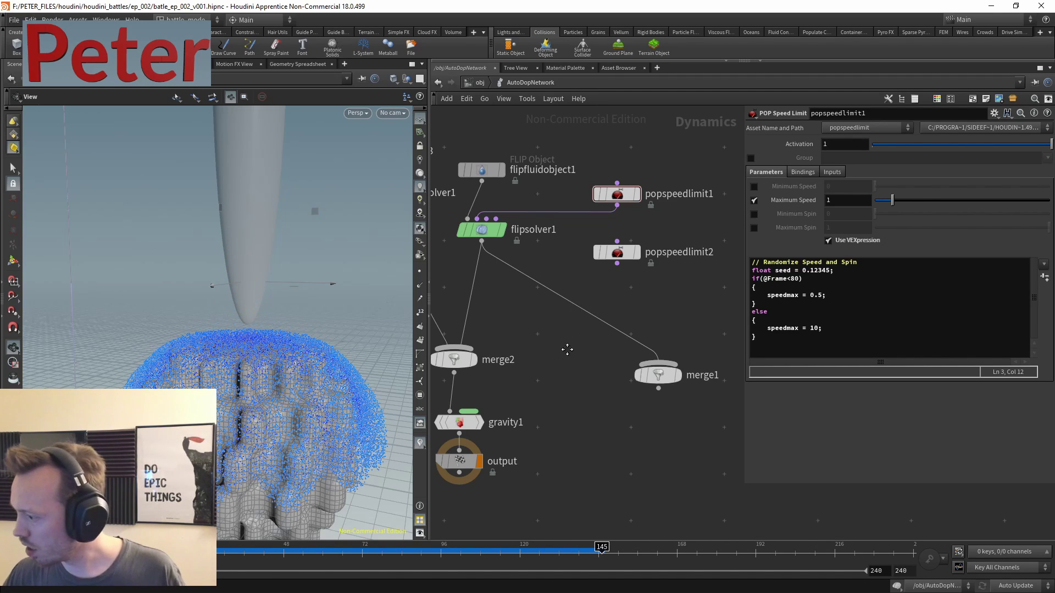
middle_drag(566, 349, 591, 393)
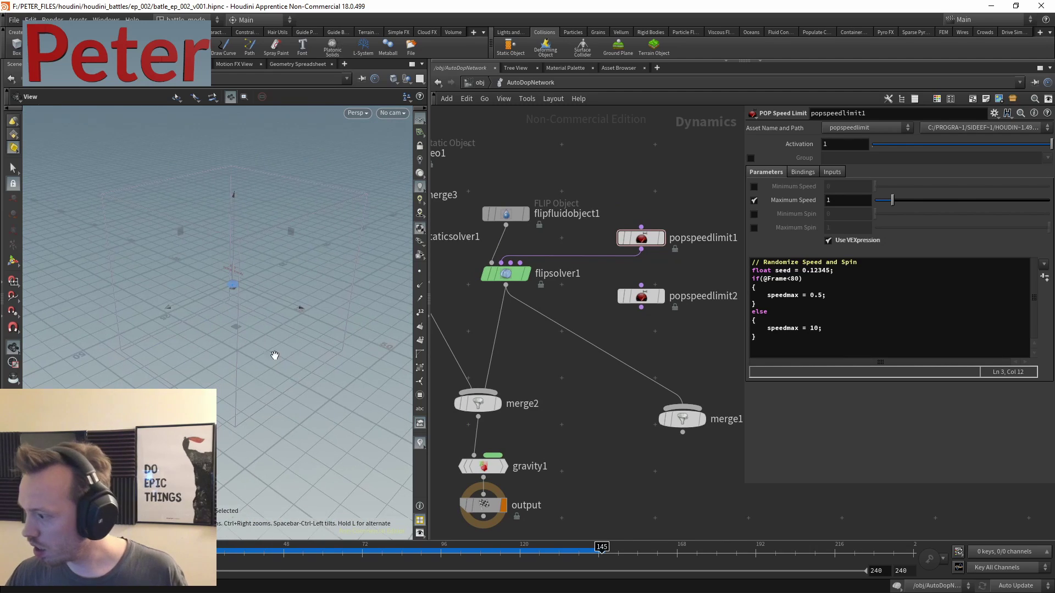
- Set the FLIP object's particle separation to 0.01*4 and rewind the simulation
click(495, 214)
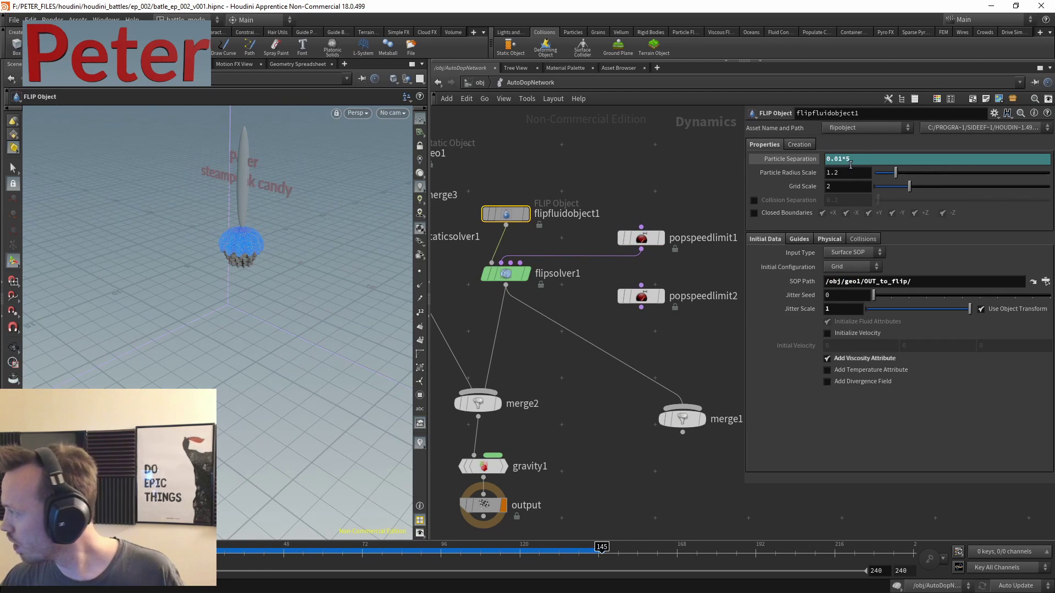
click(878, 162)
key(BackSpace)
text(4)
key(Return)
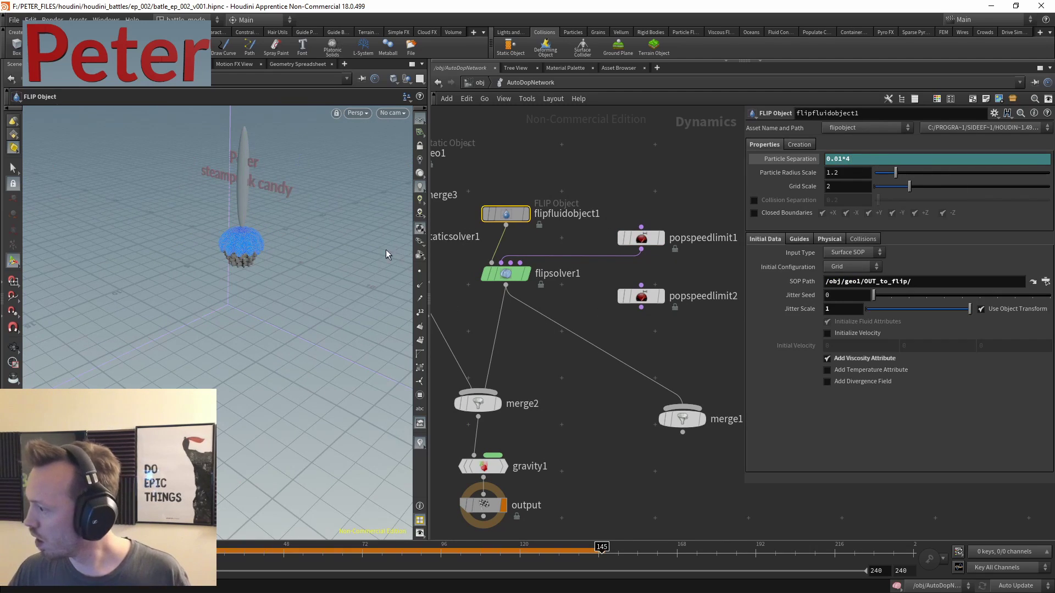
middle_drag(569, 427, 581, 417)
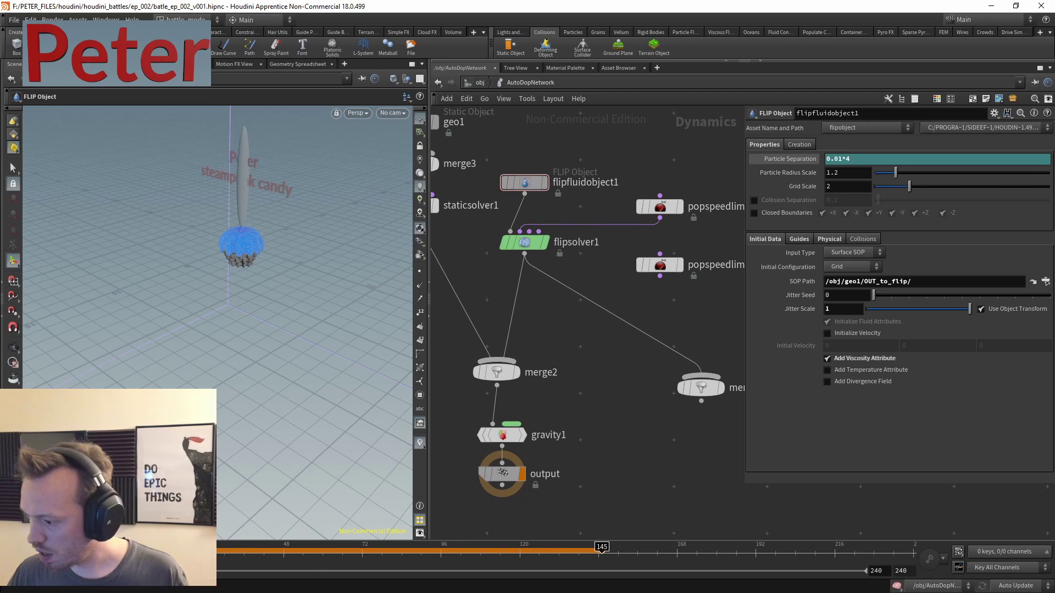
key(ctrl+Up)
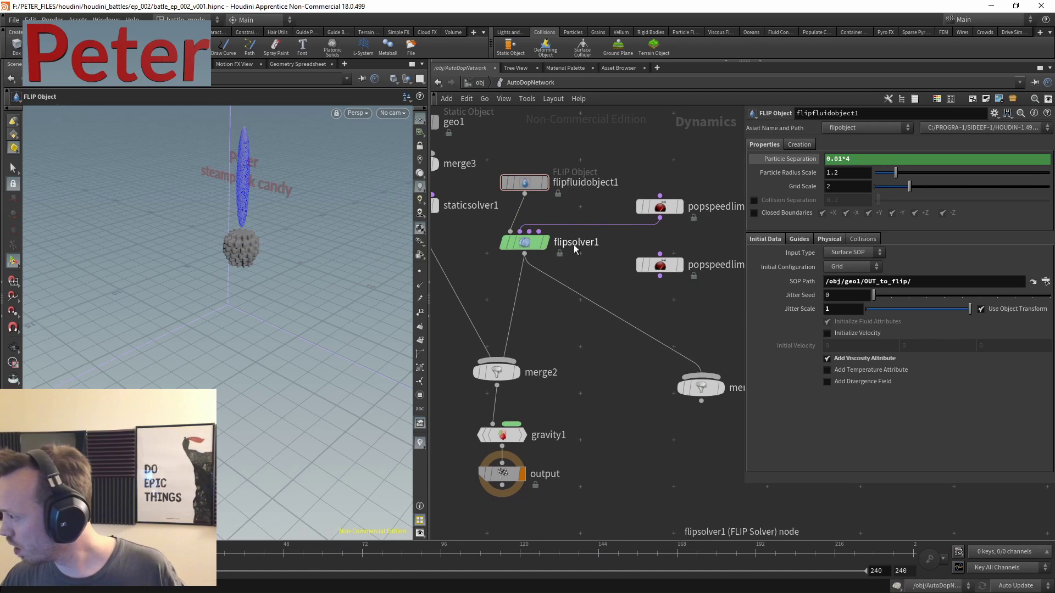
- Set flipsolver1's Particle Motion > Reseeding Surface Oversampling to 1.5*10 and inspect the column's base
click(530, 242)
click(791, 241)
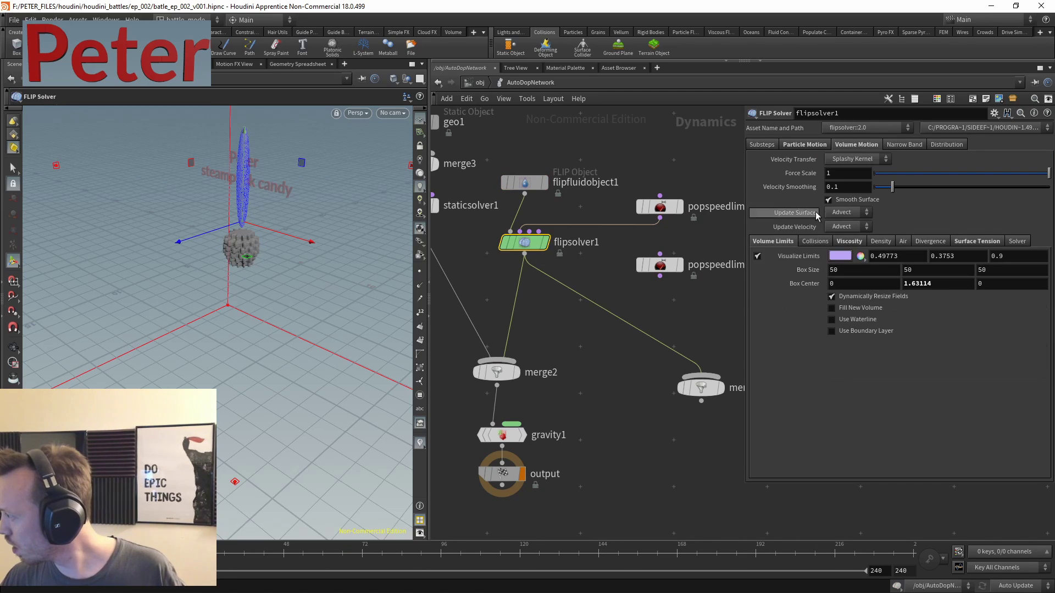
click(791, 145)
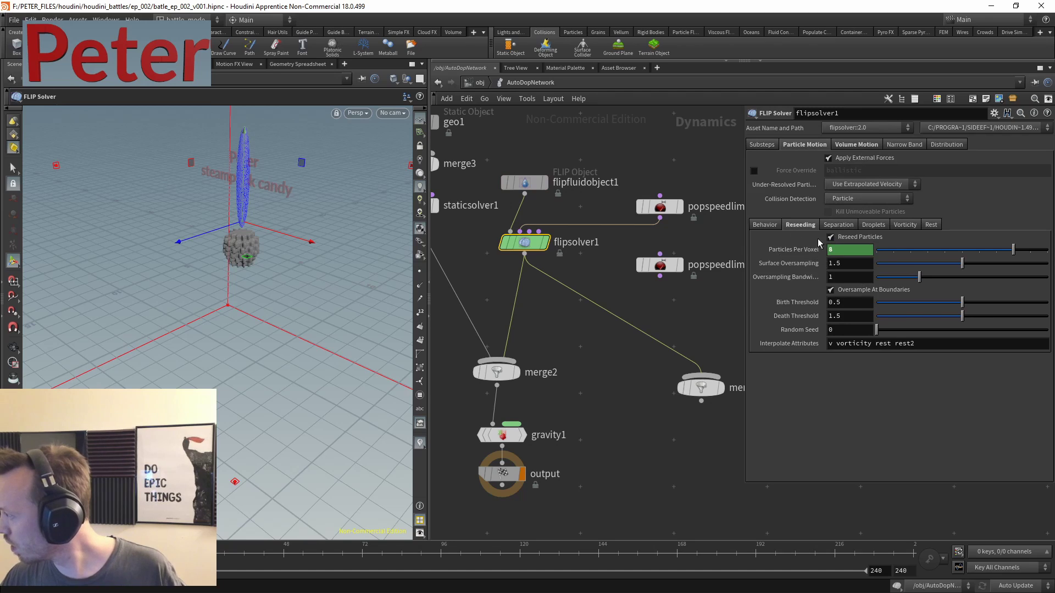
click(851, 265)
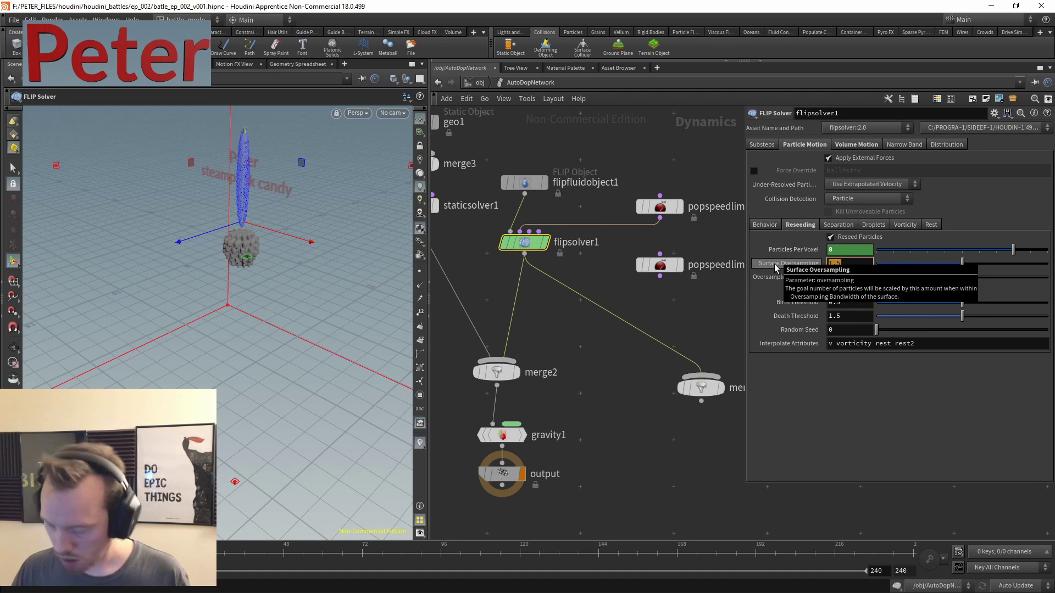
key(End)
text(*10)
key(Return)
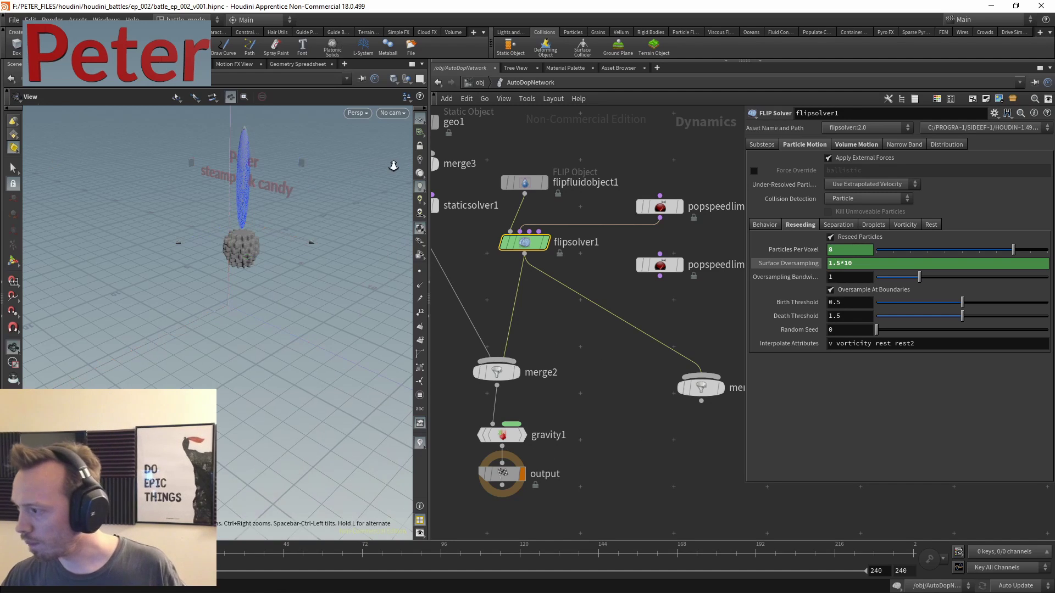
scroll(241, 230, up, 5)
drag(253, 258, 264, 278)
scroll(351, 385, down, 5)
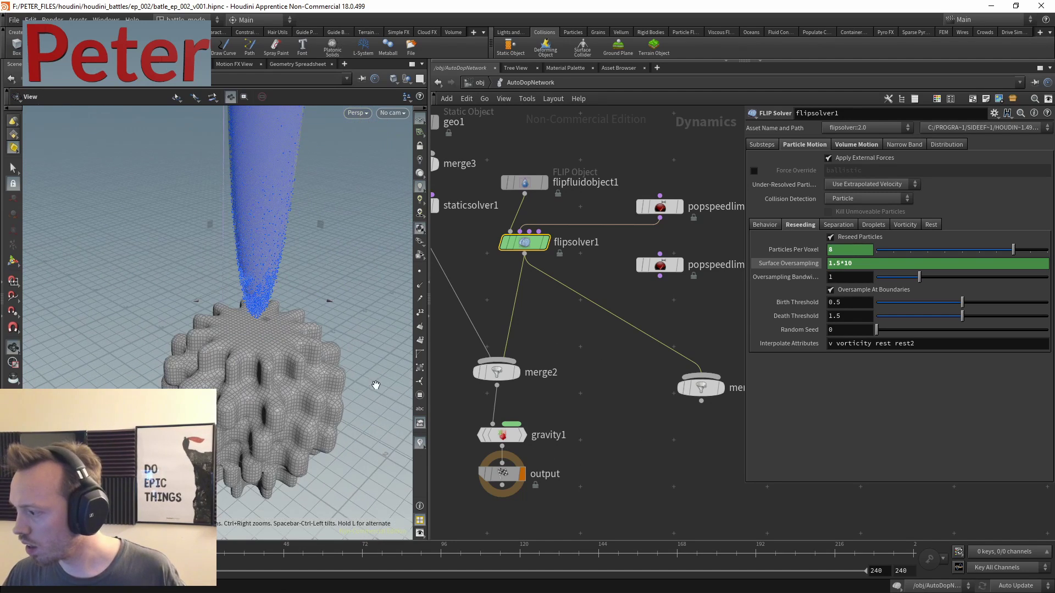
key(Return)
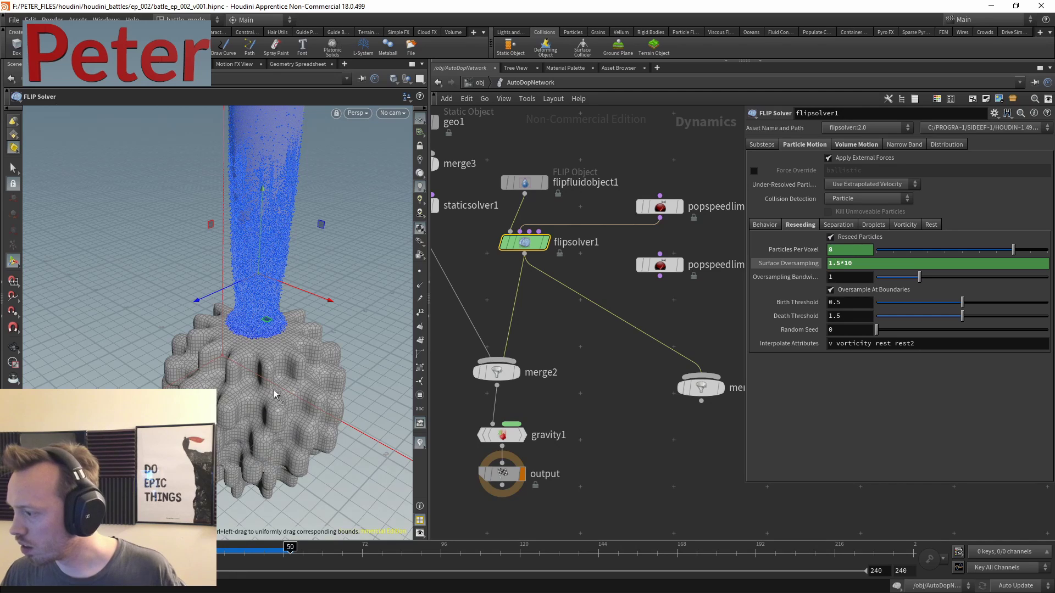
- Lower the Surface Oversampling to 1.5*5
middle_drag(594, 479, 592, 440)
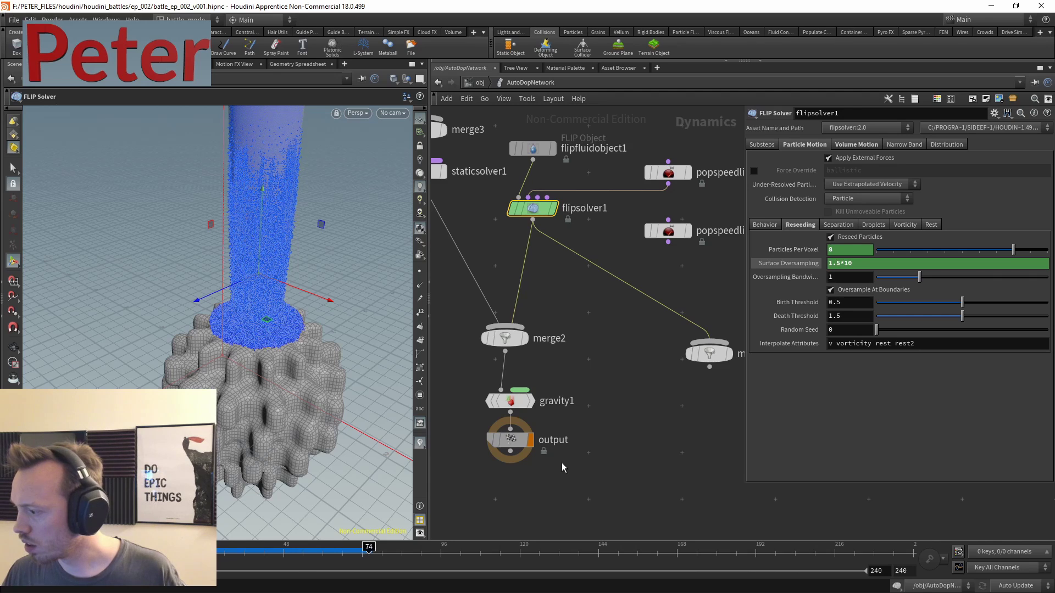
right_click(444, 411)
key(Escape)
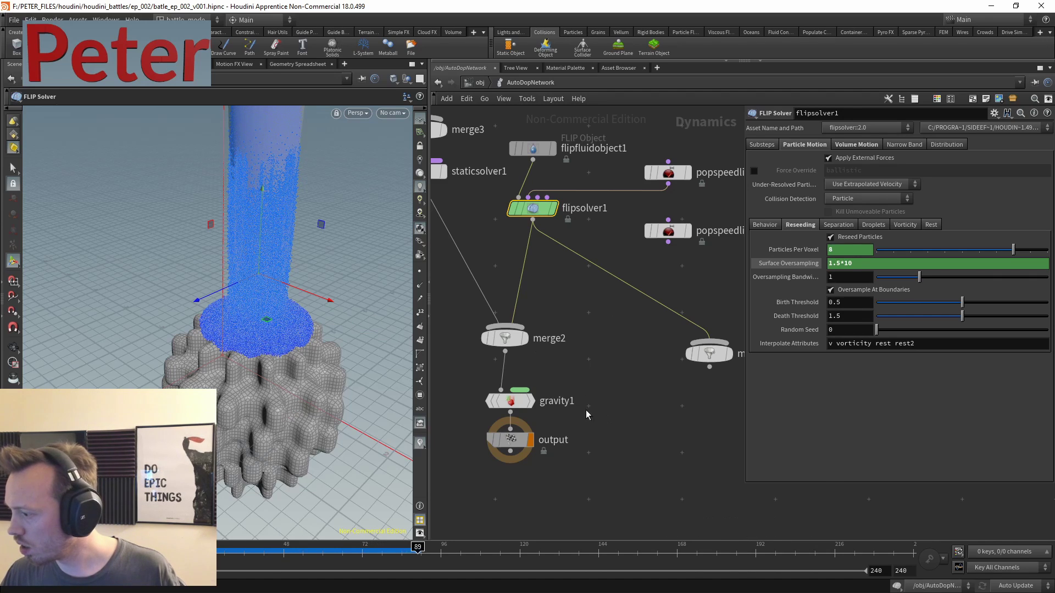
key(Escape)
scroll(333, 336, up, 6)
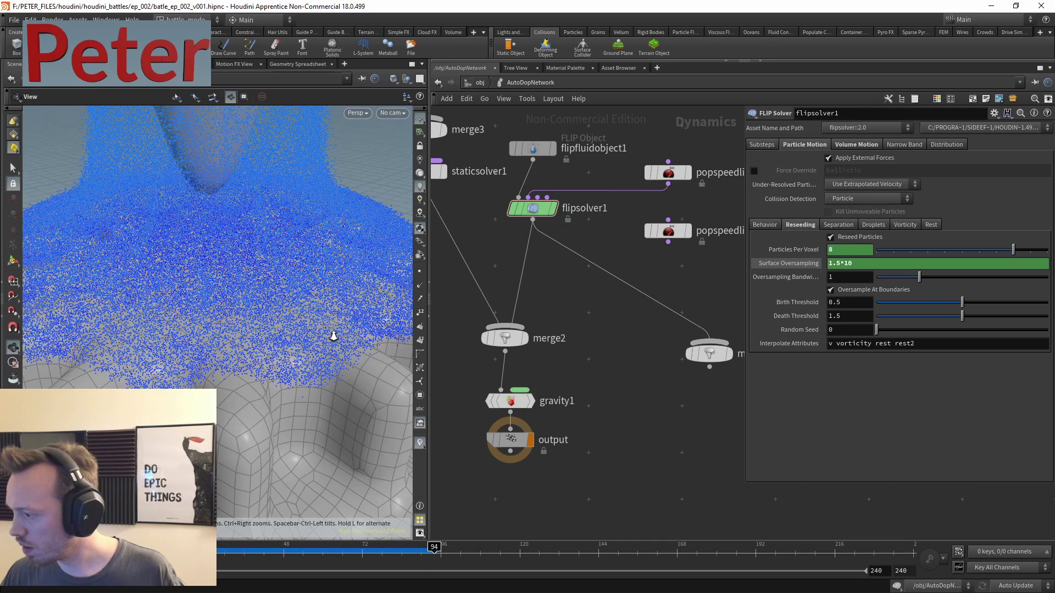
scroll(333, 337, up, 3)
scroll(306, 341, down, 10)
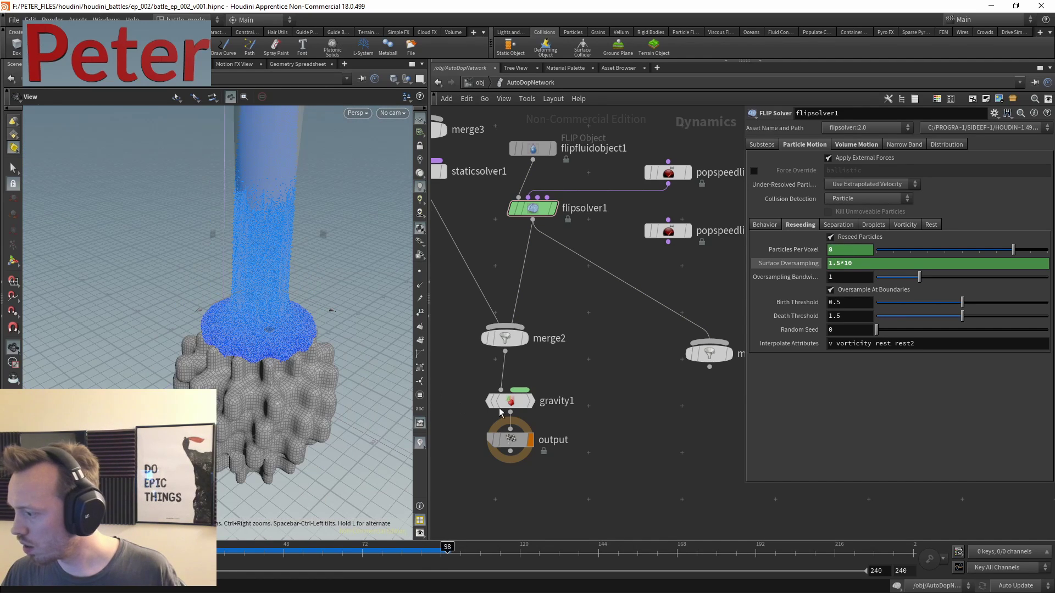
key(Return)
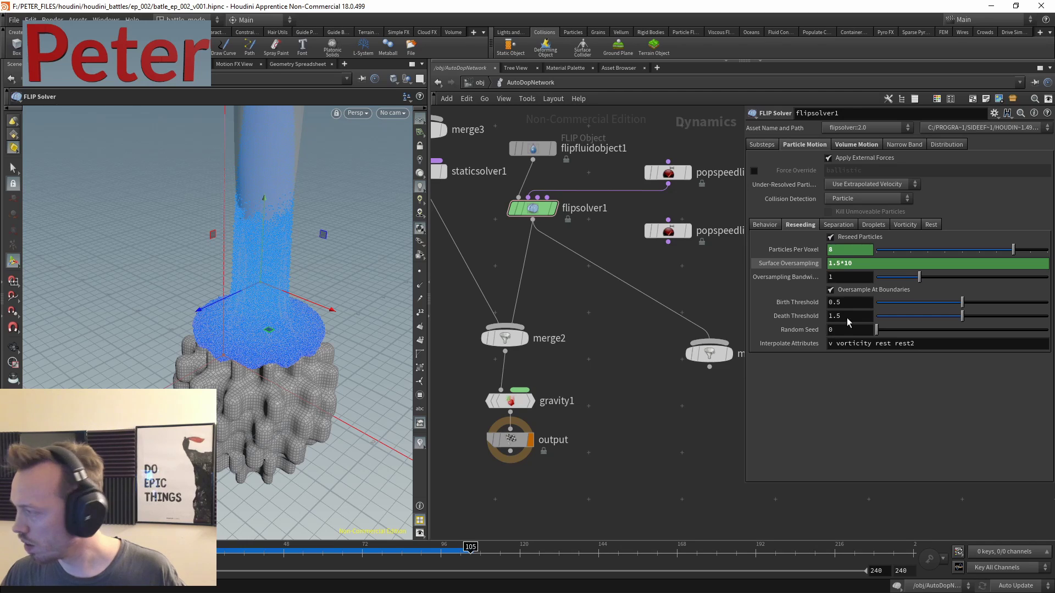
click(884, 262)
key(BackSpace)
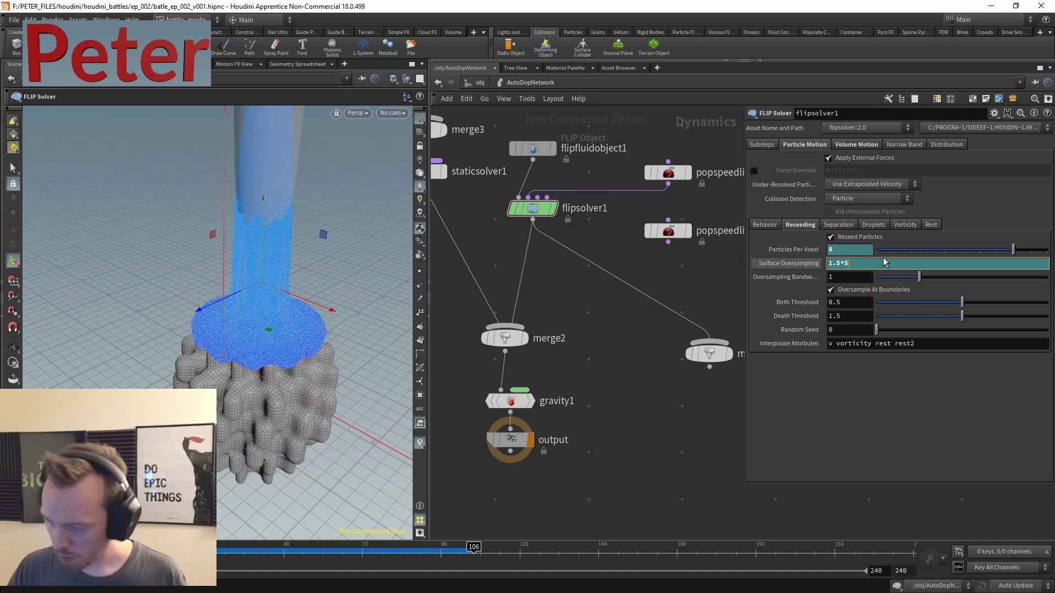
text(5)
key(Return)
middle_drag(606, 426, 621, 415)
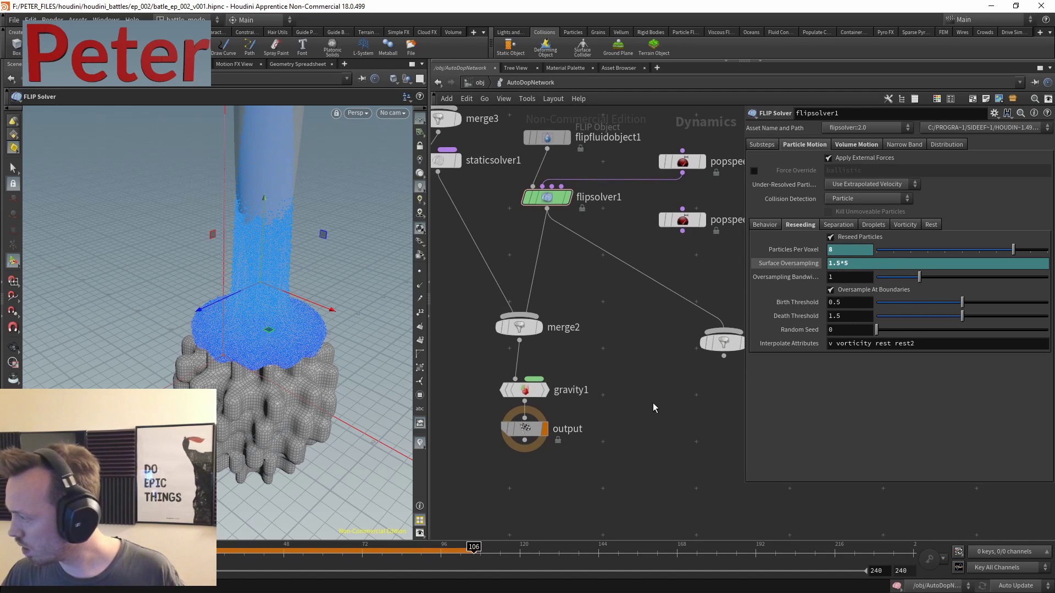
- Go into geo1 and set the display flag on import_geo1's FLIP particles
key(u)
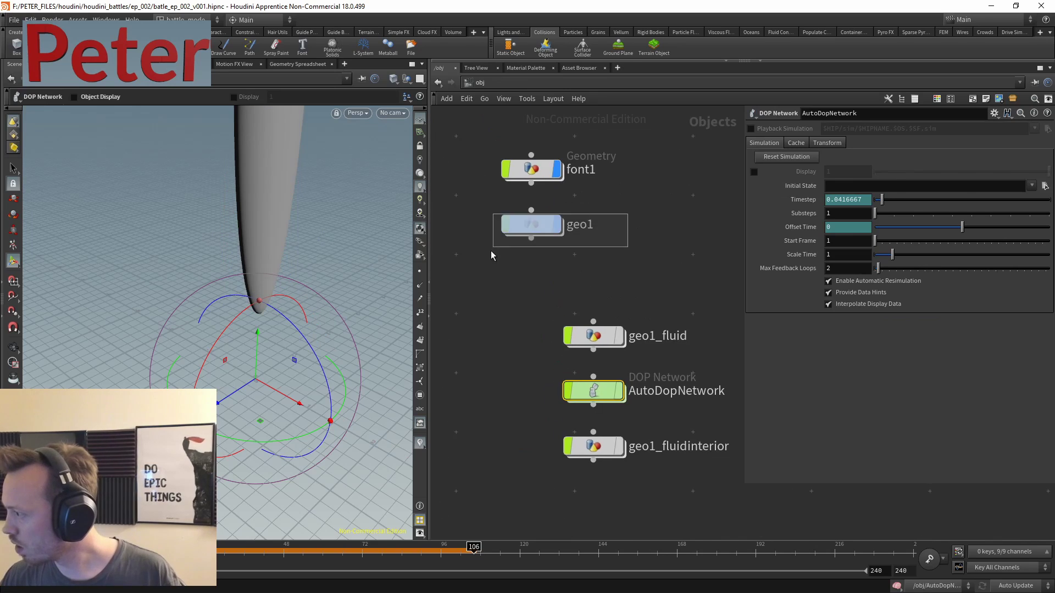
double_click(511, 219)
middle_drag(587, 284, 608, 272)
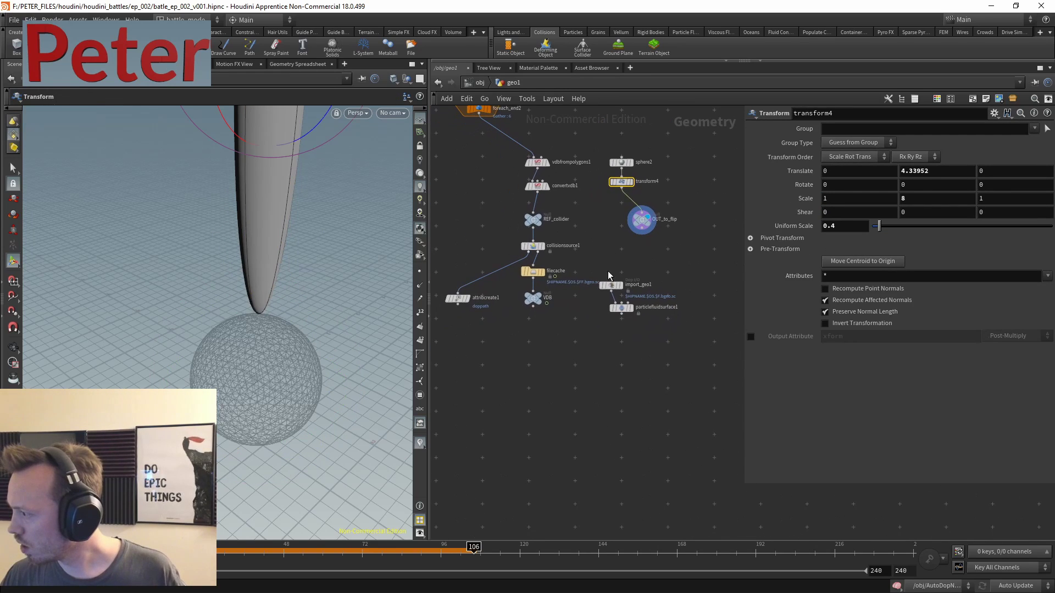
click(679, 226)
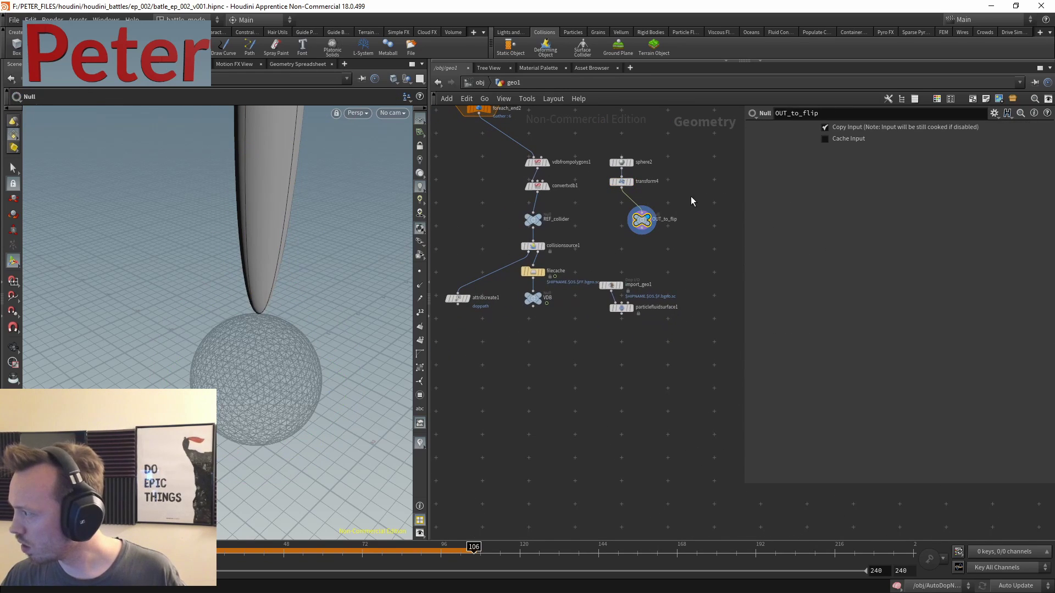
scroll(653, 305, up, 3)
click(610, 240)
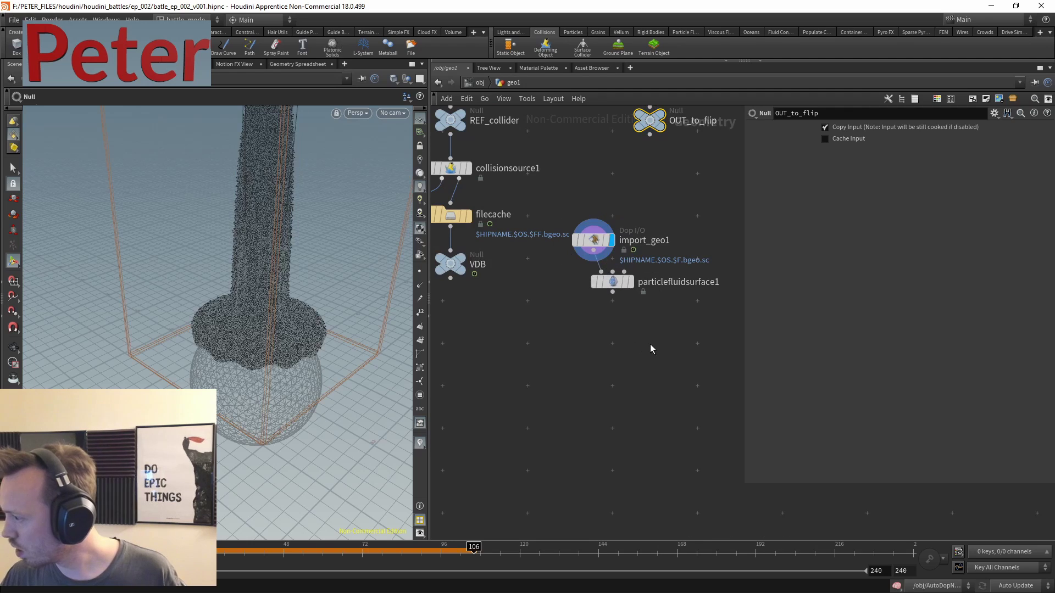
drag(650, 344, 617, 280)
- Add a Time Shift node below import_geo1 and wire import_geo1's output into it
key(Tab)
mouse_move(600, 328)
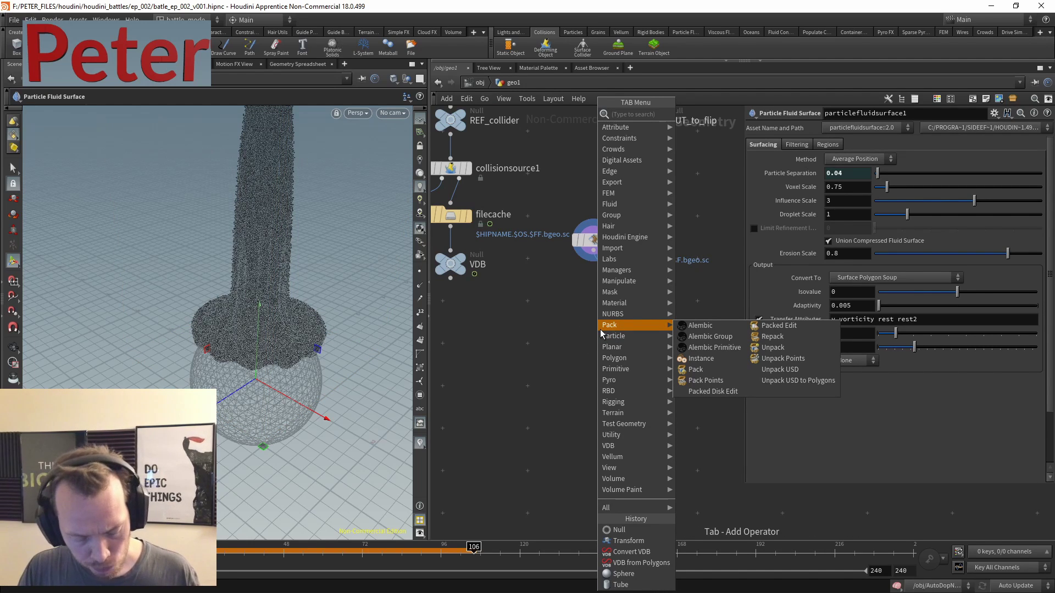
text(times)
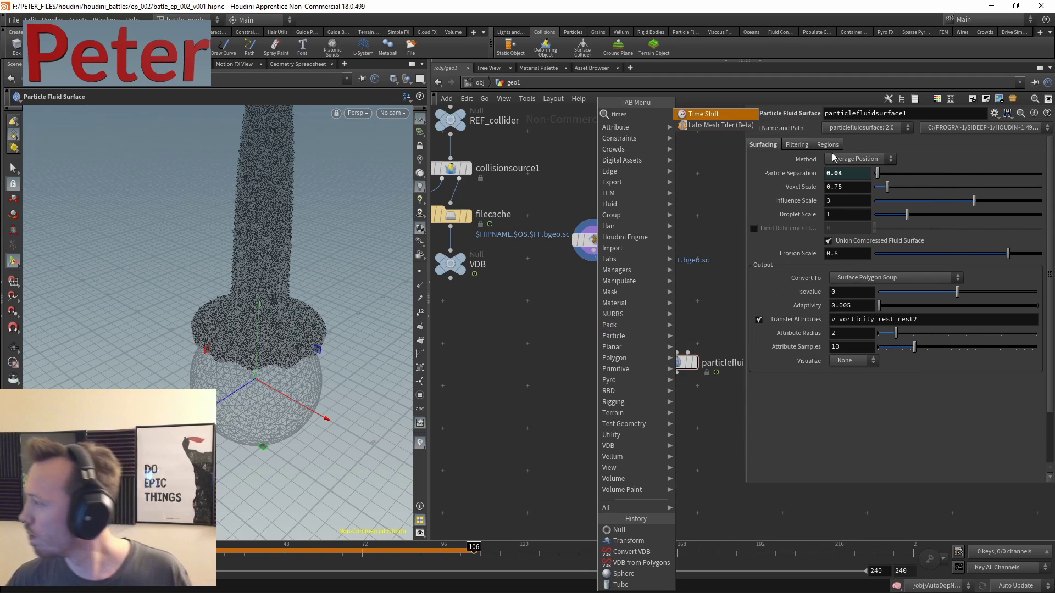
key(Return)
click(548, 311)
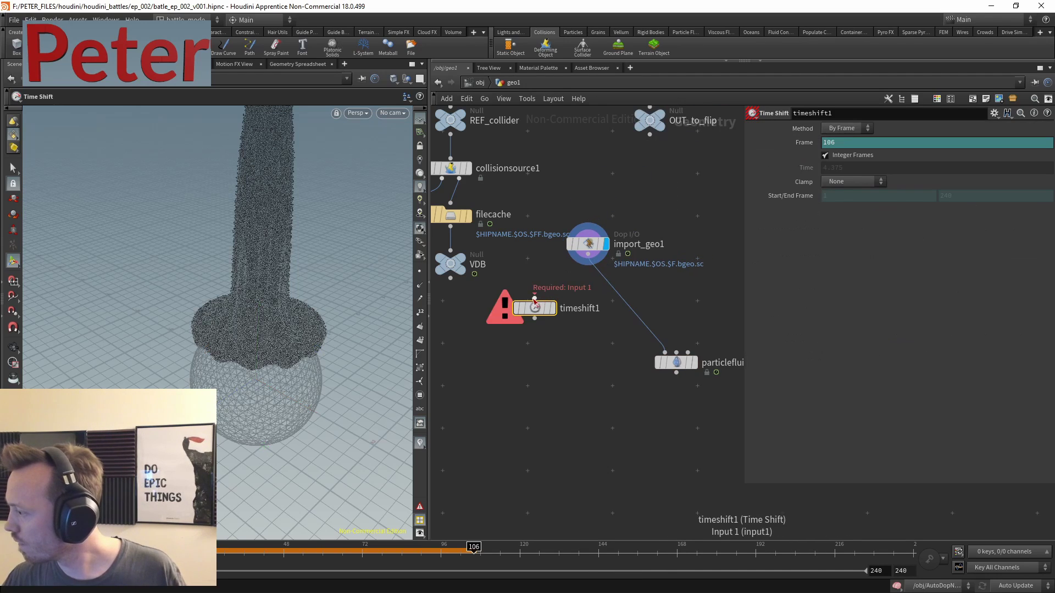
click(588, 258)
click(551, 314)
click(588, 244)
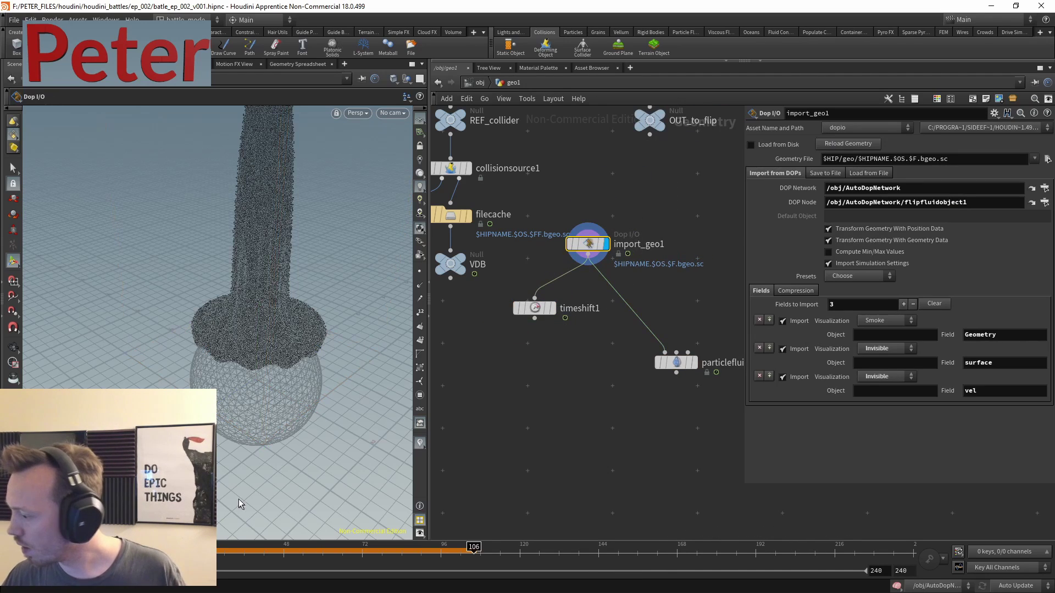
key(ctrl+Up)
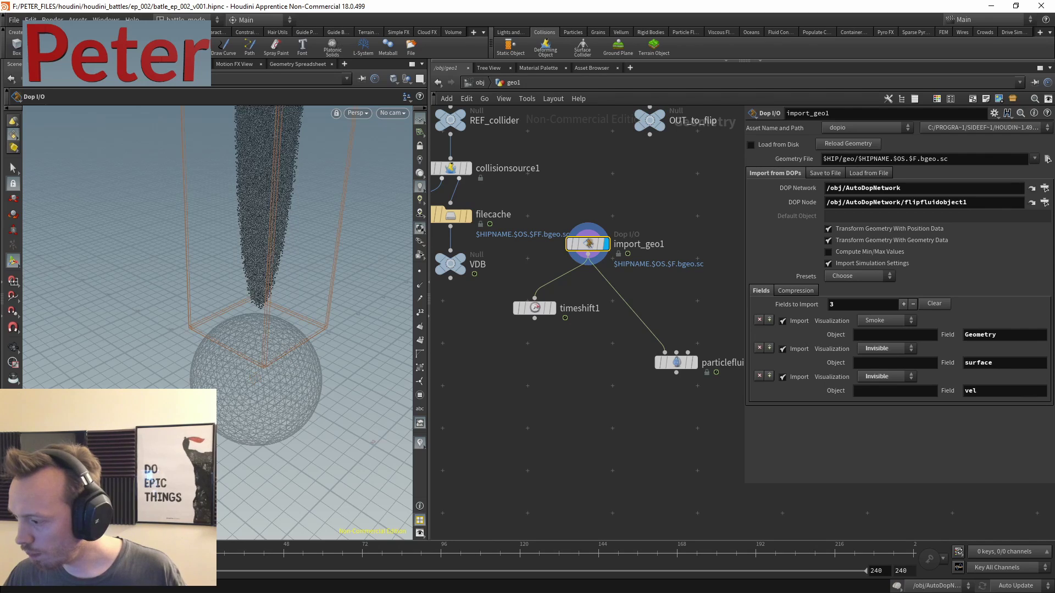
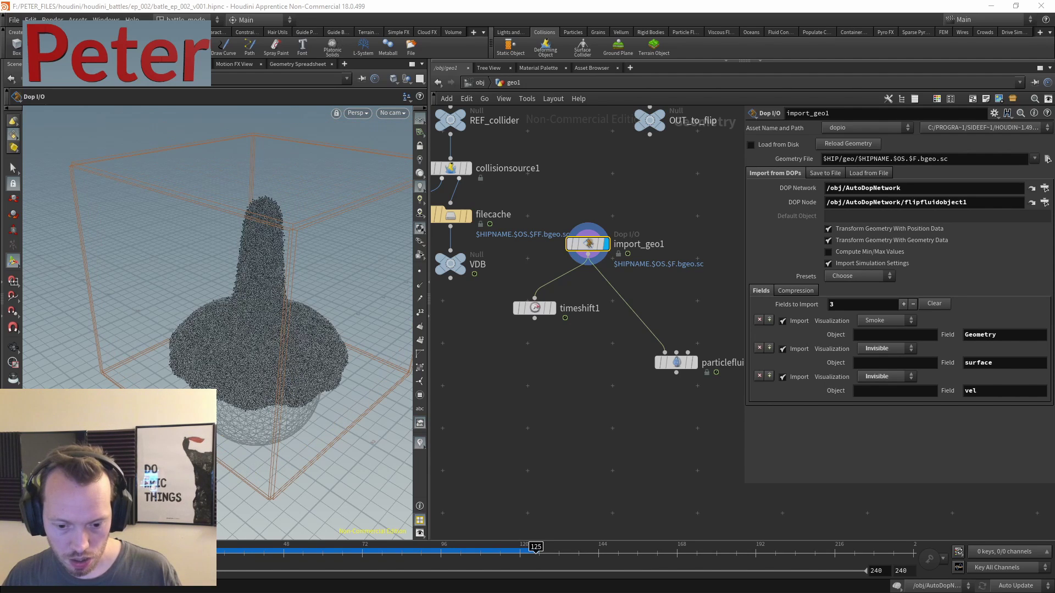
- Switch to the browser window showing the steampunk reference images
key(alt+Tab)
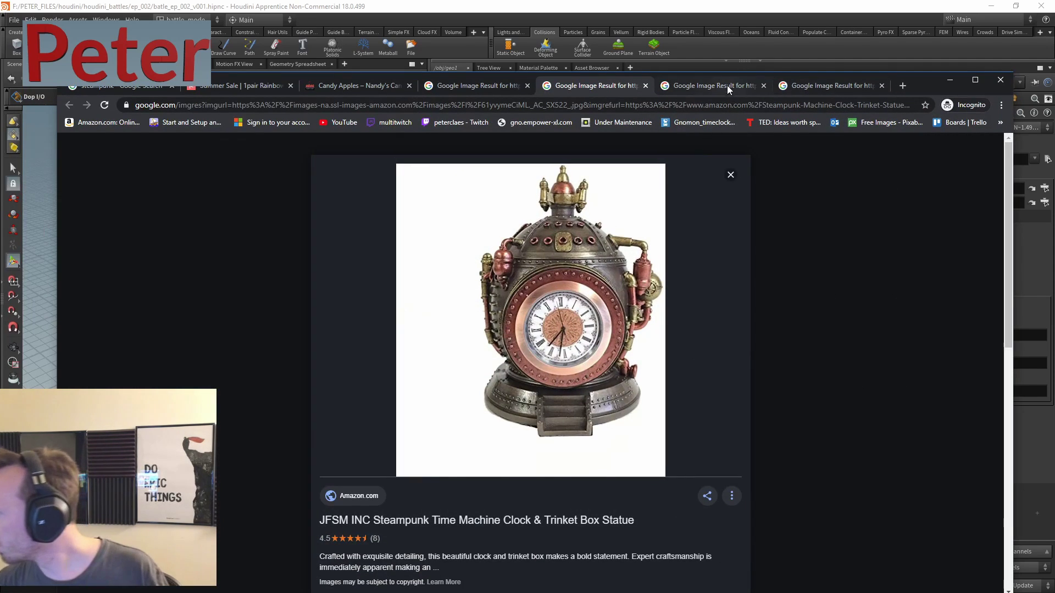
- Browse the steampunk clock and gear dice set reference images, then minimize Chrome
click(736, 88)
click(835, 85)
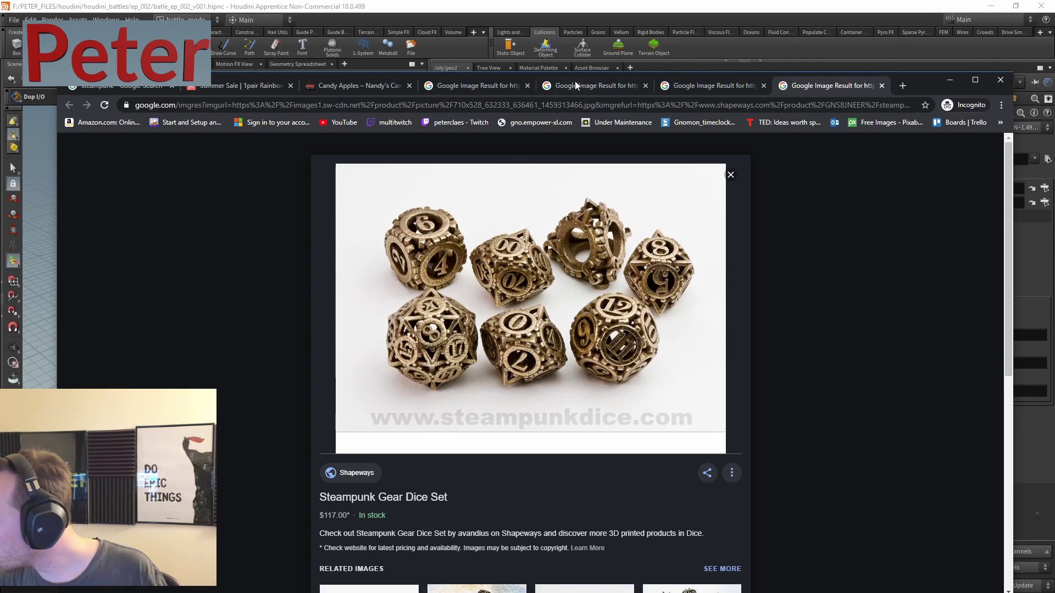
click(592, 87)
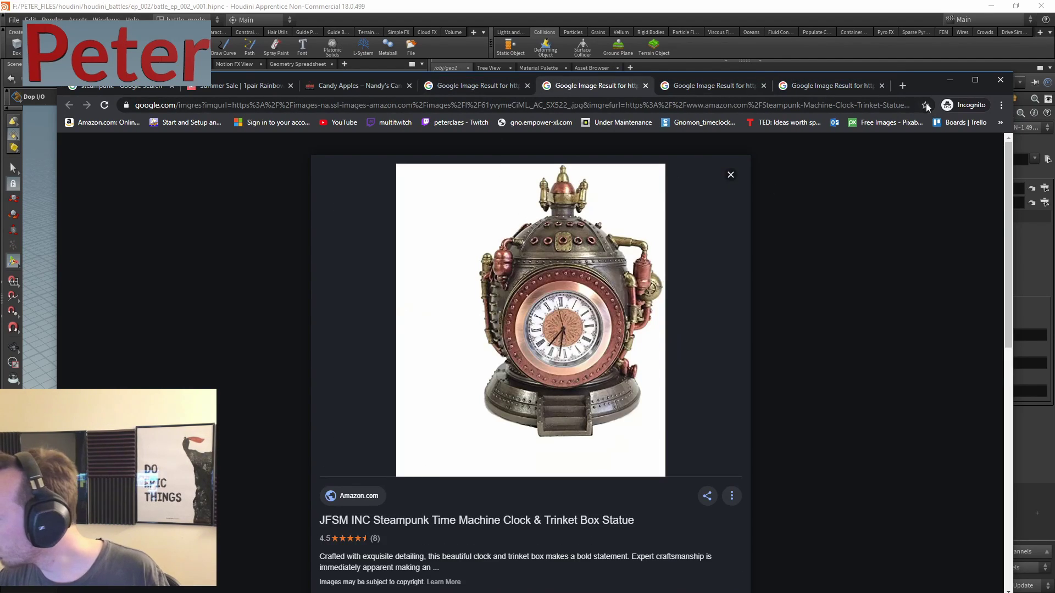
click(950, 80)
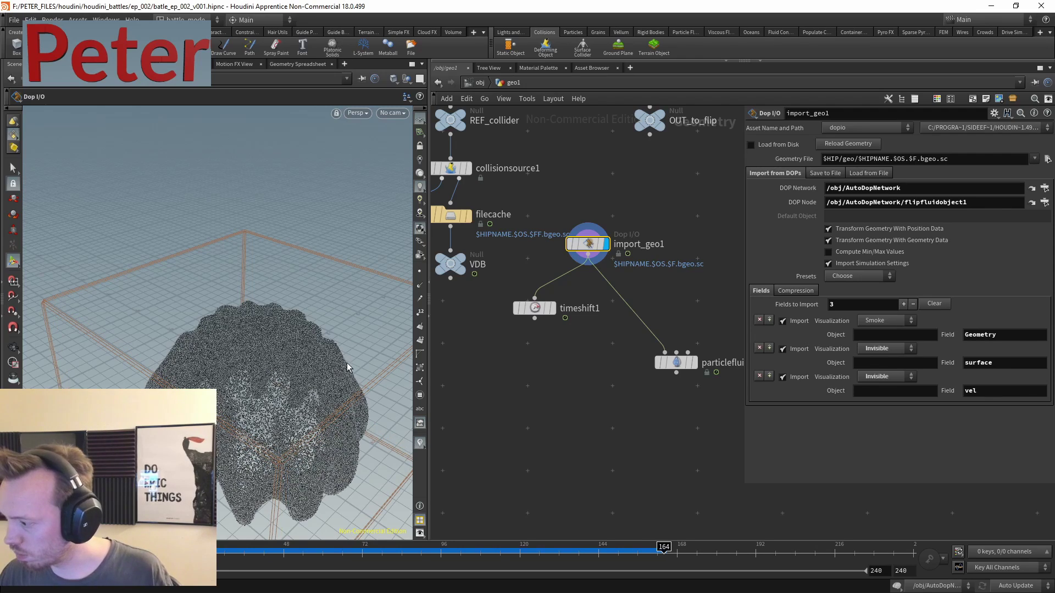
- Add a Stash node, stash1, below the selected timeshift1 node
key(Escape)
drag(347, 367, 330, 352)
key(Tab)
key(Escape)
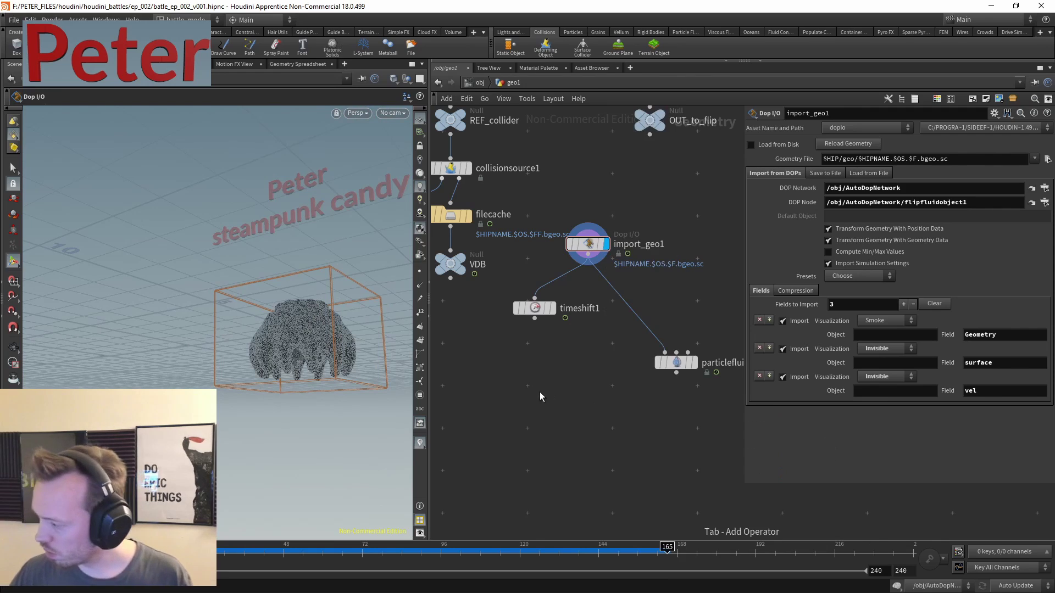
click(534, 307)
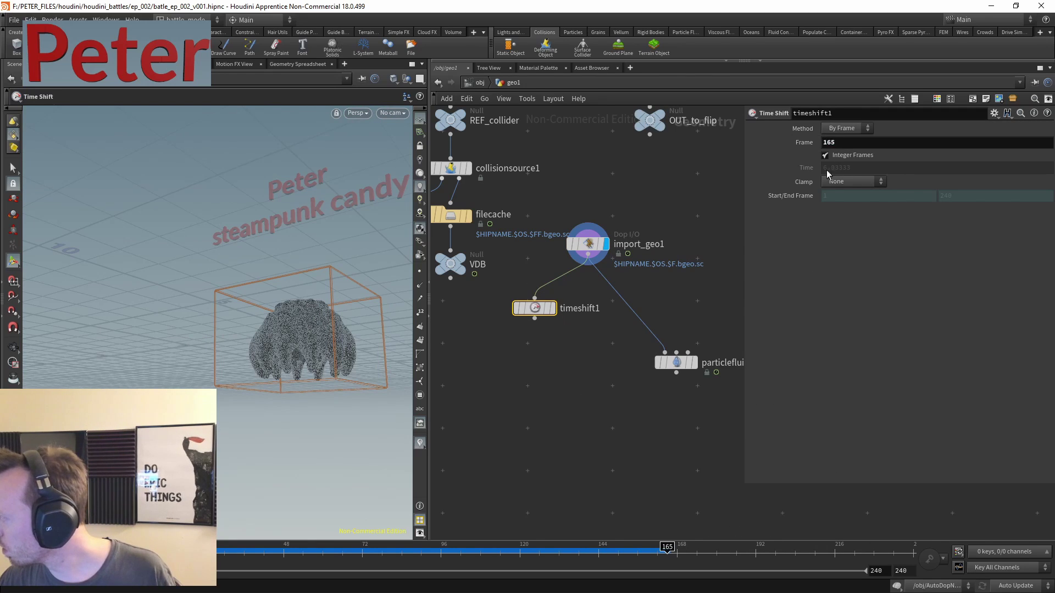
key(Tab)
mouse_move(559, 397)
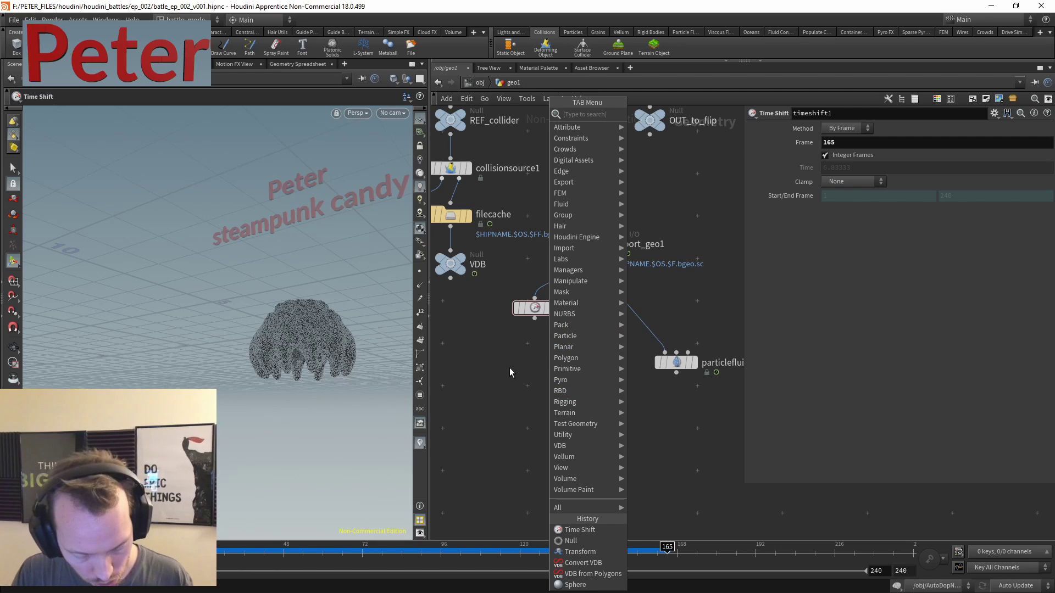
text(stas)
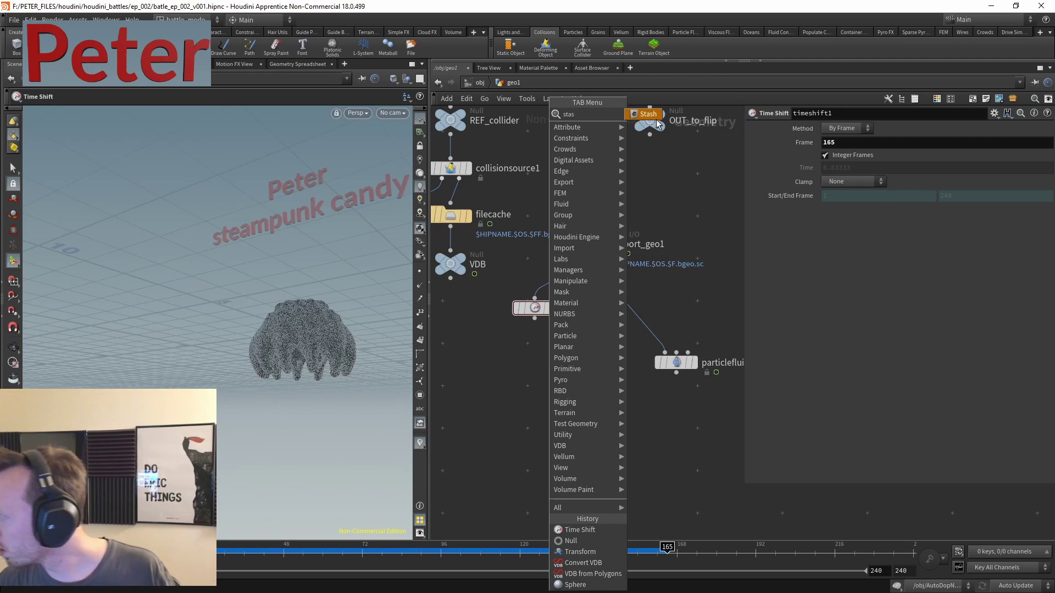
click(651, 114)
click(559, 340)
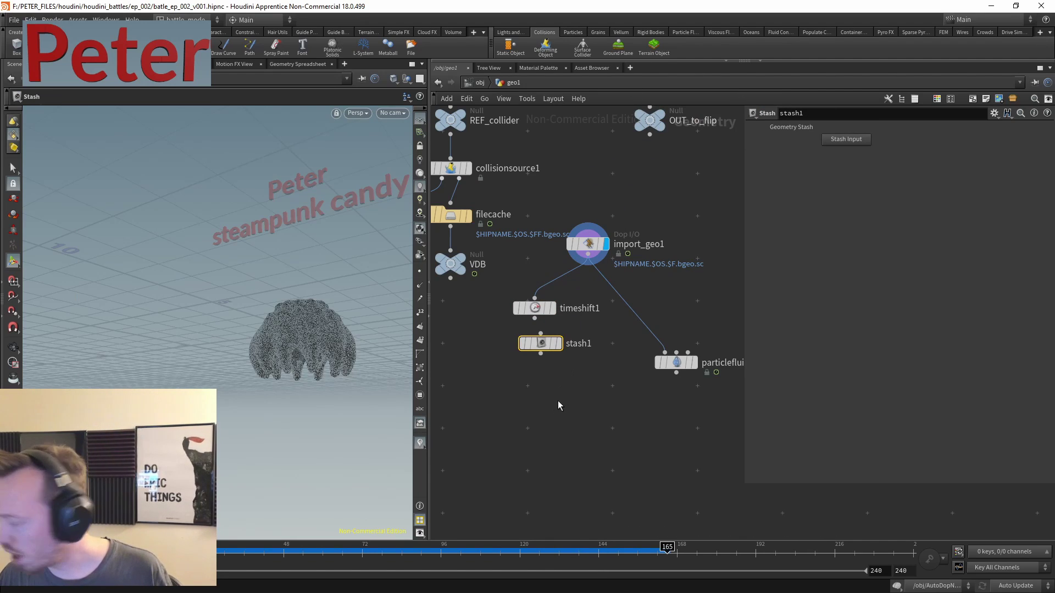
- Add a Null node, null1, wired under foreach_end2, and move it below stash1
scroll(543, 386, up, 3)
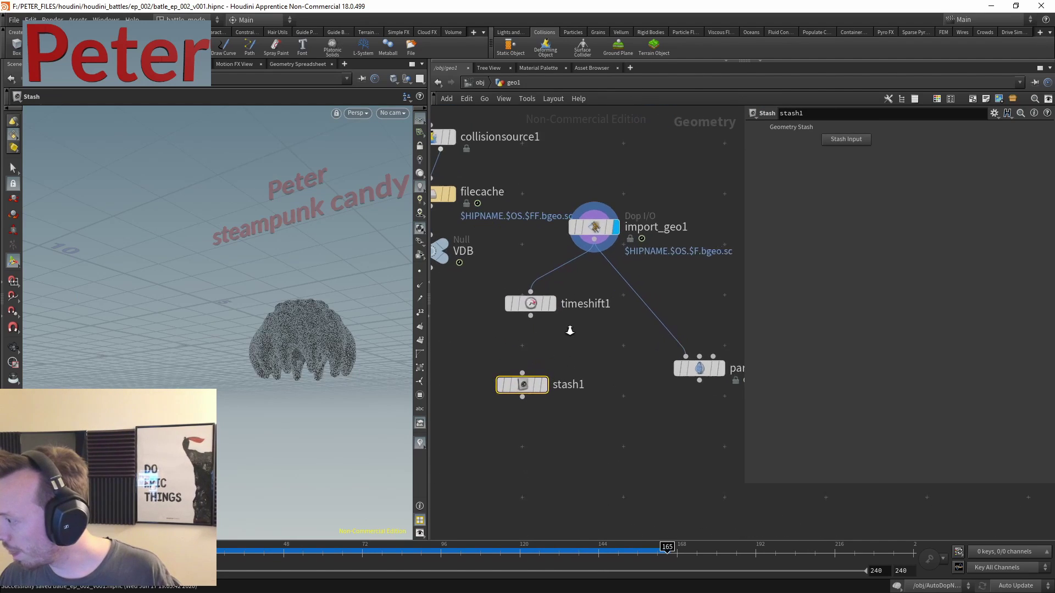
middle_drag(503, 330, 610, 397)
scroll(513, 253, down, 1)
middle_drag(513, 253, 559, 350)
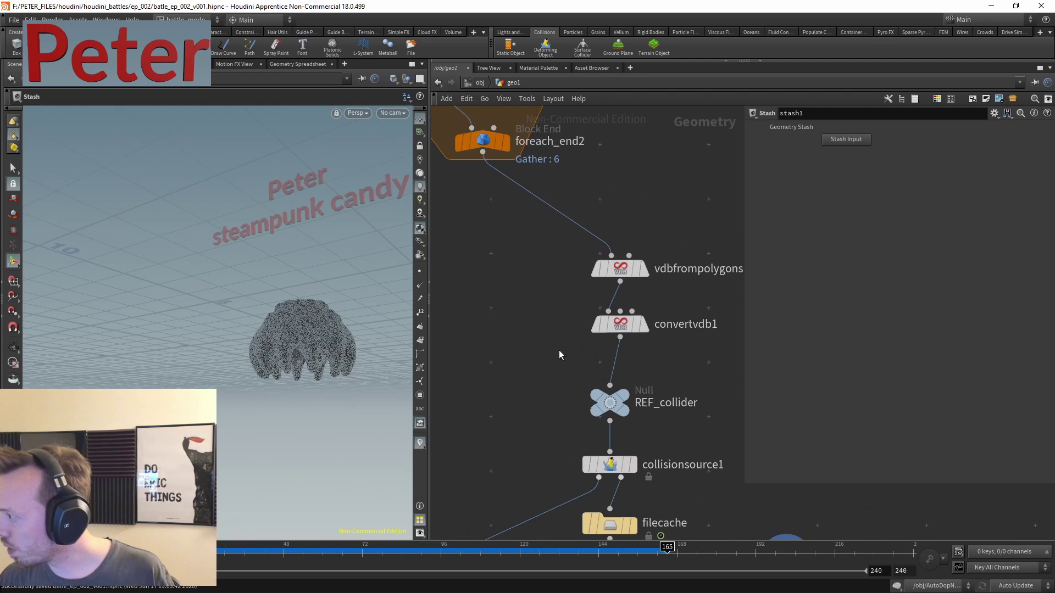
scroll(599, 305, down, 3)
key(Tab)
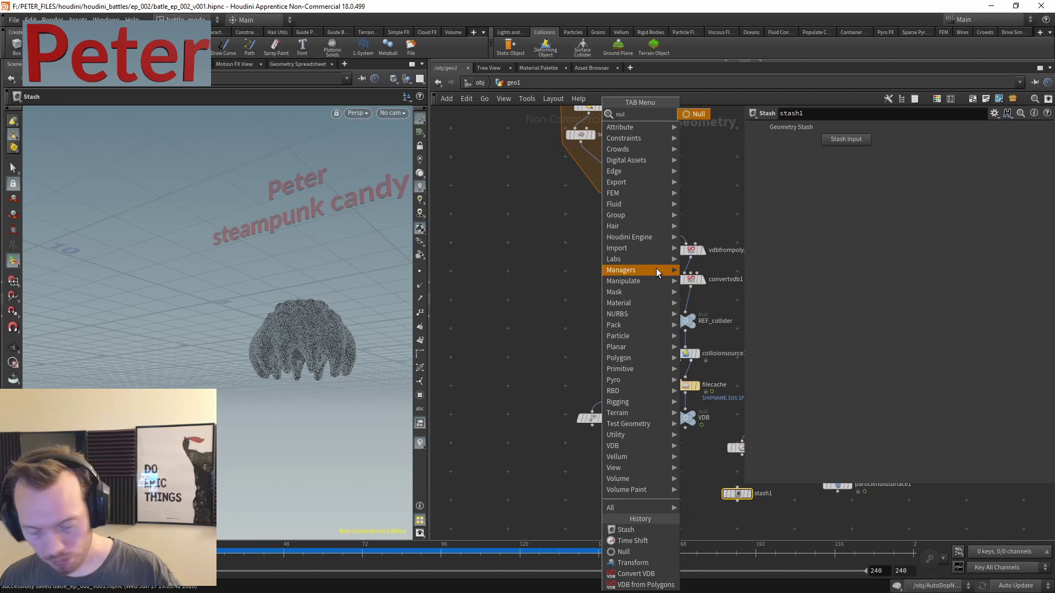
click(623, 551)
click(568, 324)
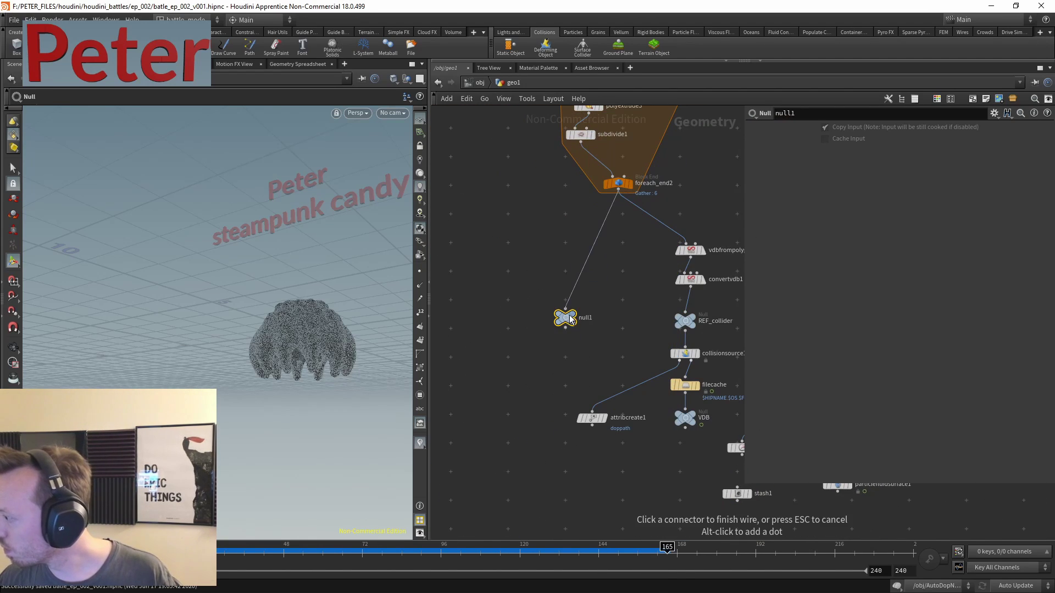
middle_drag(600, 350, 547, 237)
drag(511, 206, 601, 412)
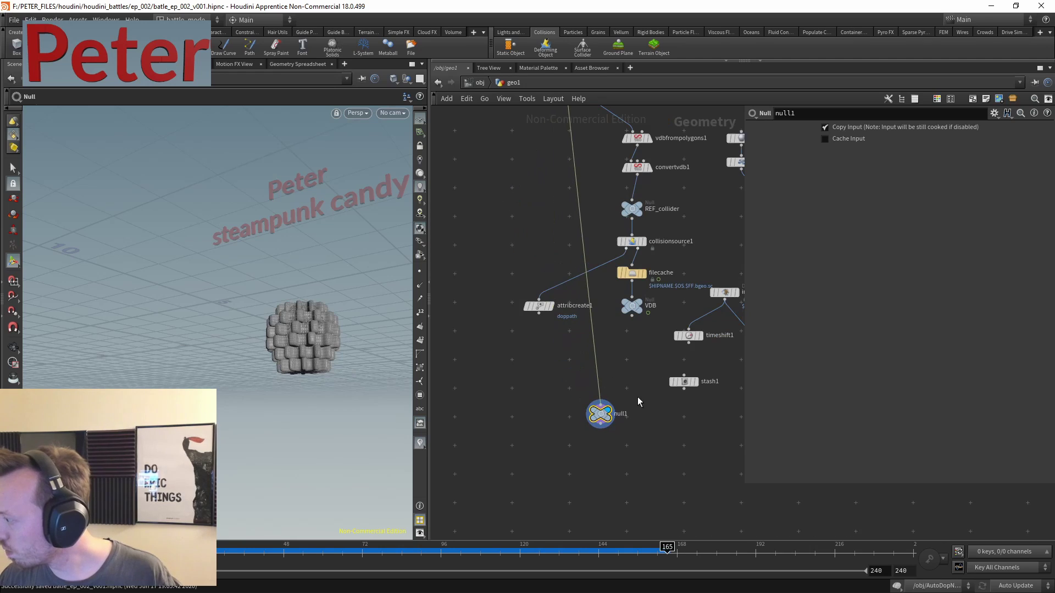
scroll(637, 397, up, 3)
- Add a Merge node, merge1, below stash1 and turn off the simulation
key(Tab)
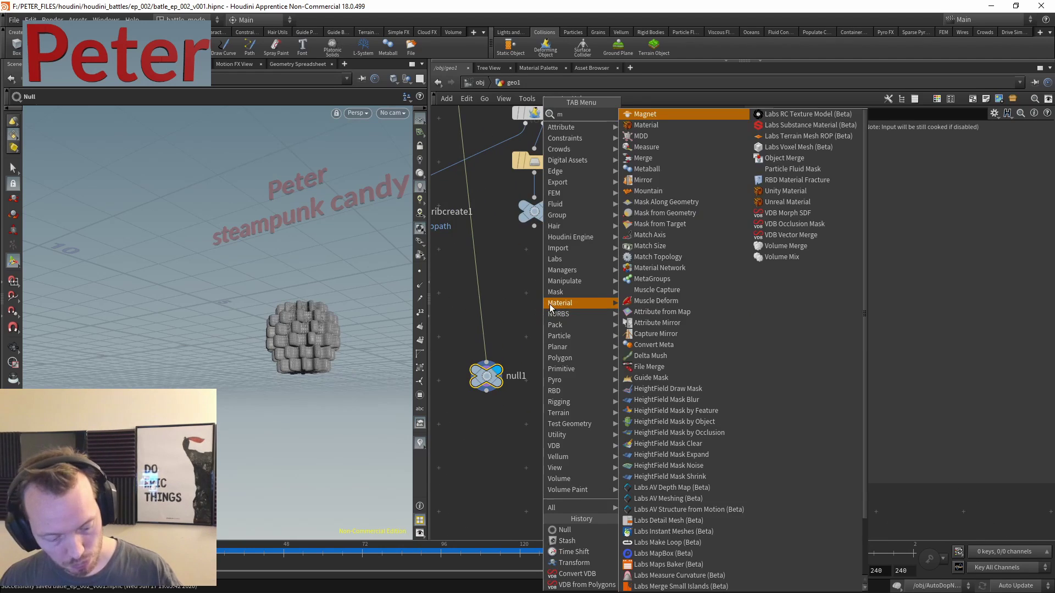
text(merg)
click(648, 113)
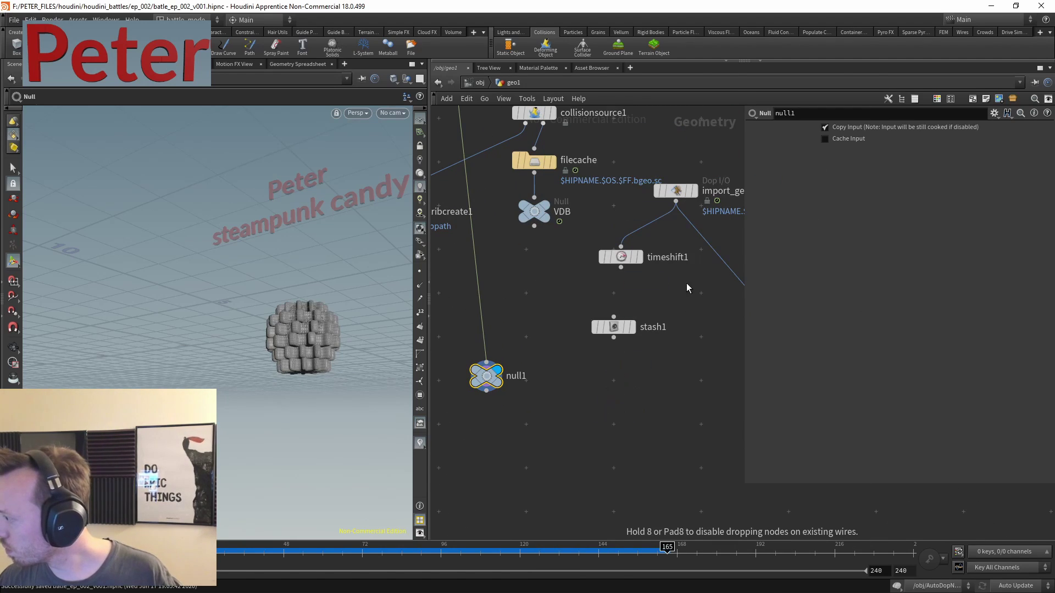
click(609, 412)
click(895, 587)
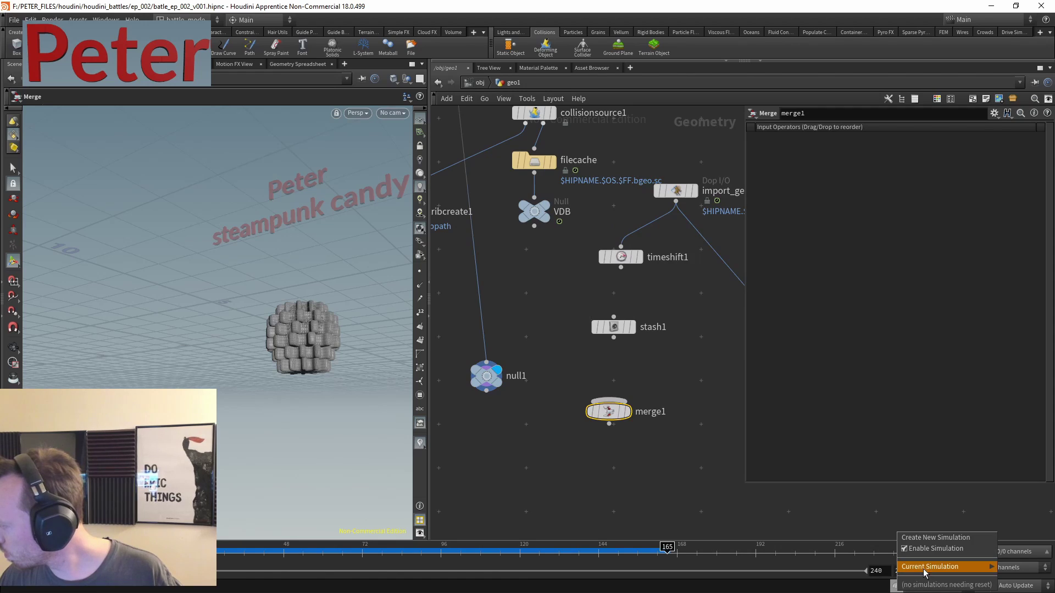
click(926, 548)
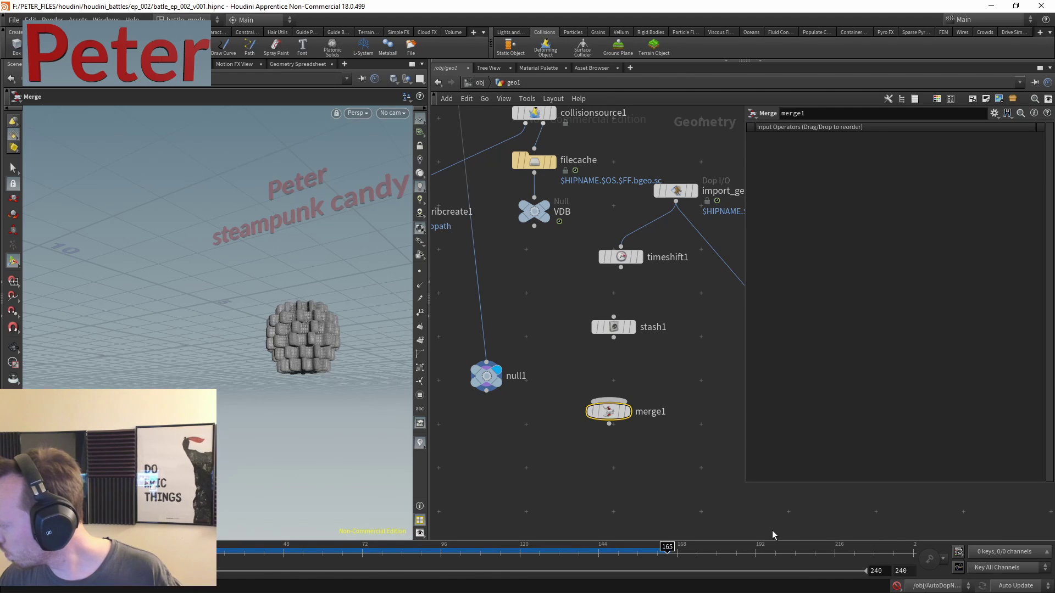
- Wire timeshift1 into stash1, connect null1 and stash1 into merge1, and position particlefluidsurface
click(620, 268)
click(614, 324)
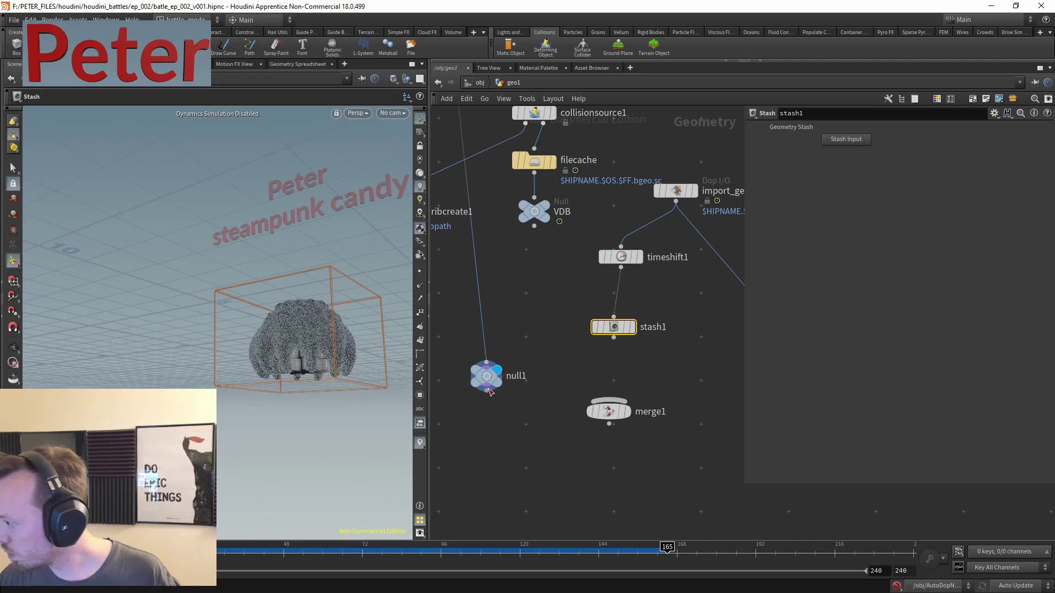
drag(486, 392, 609, 399)
drag(614, 337, 609, 399)
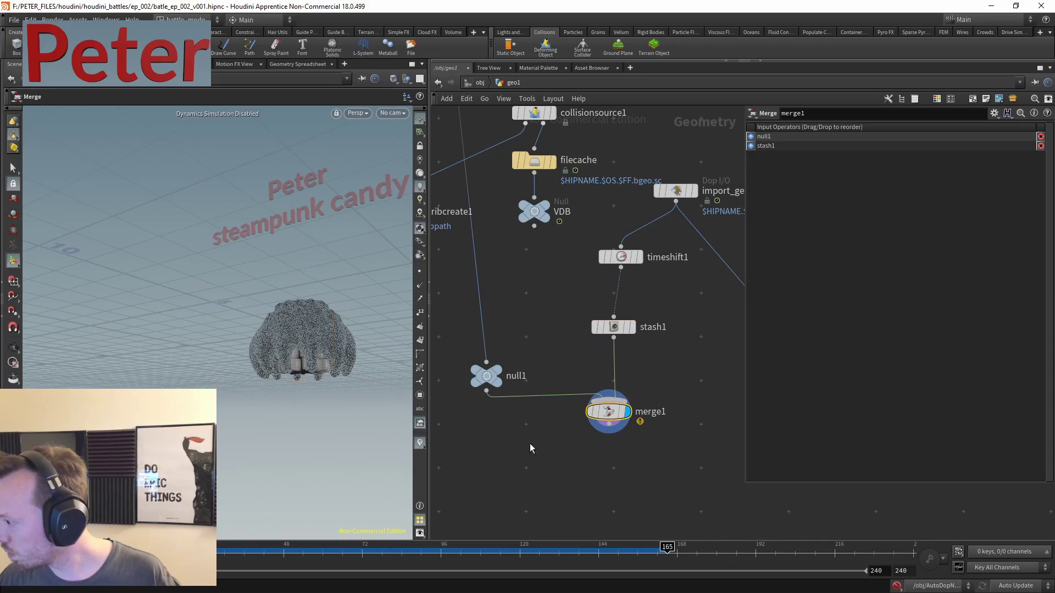
scroll(272, 226, up, 10)
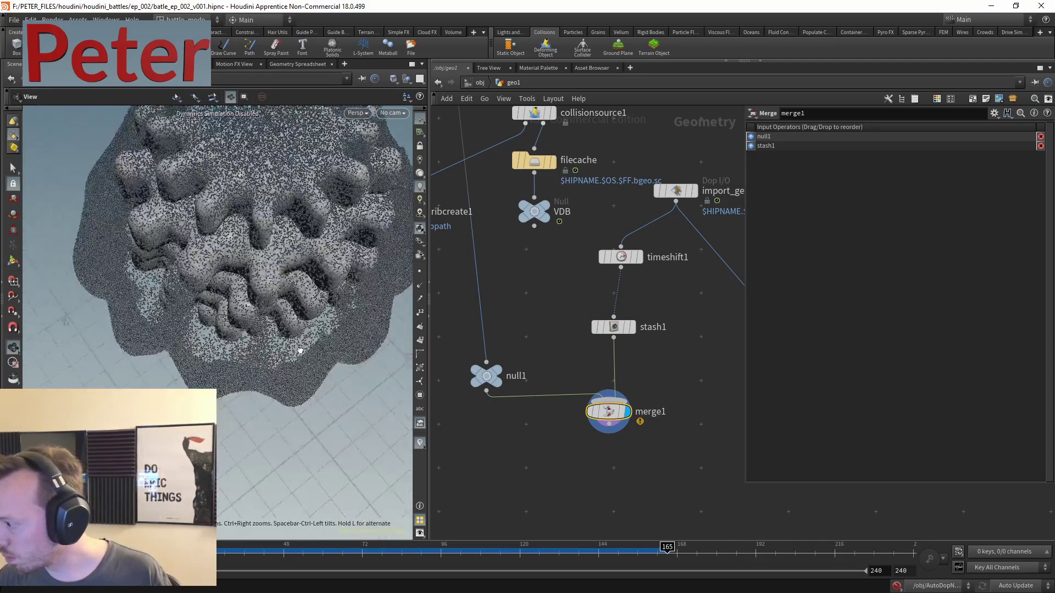
scroll(272, 226, down, 10)
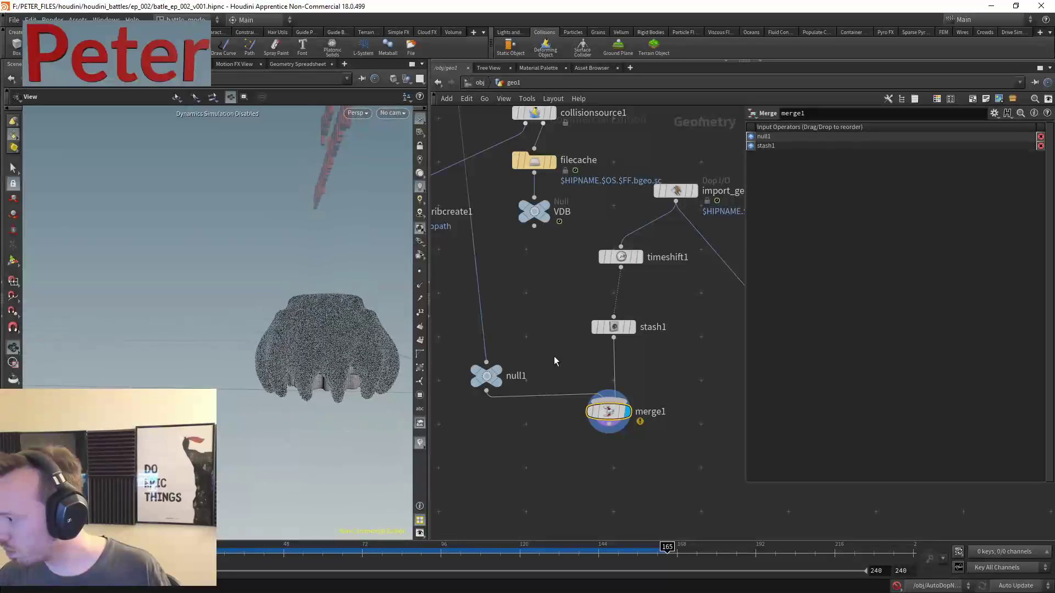
middle_drag(510, 339, 421, 300)
drag(689, 281, 670, 343)
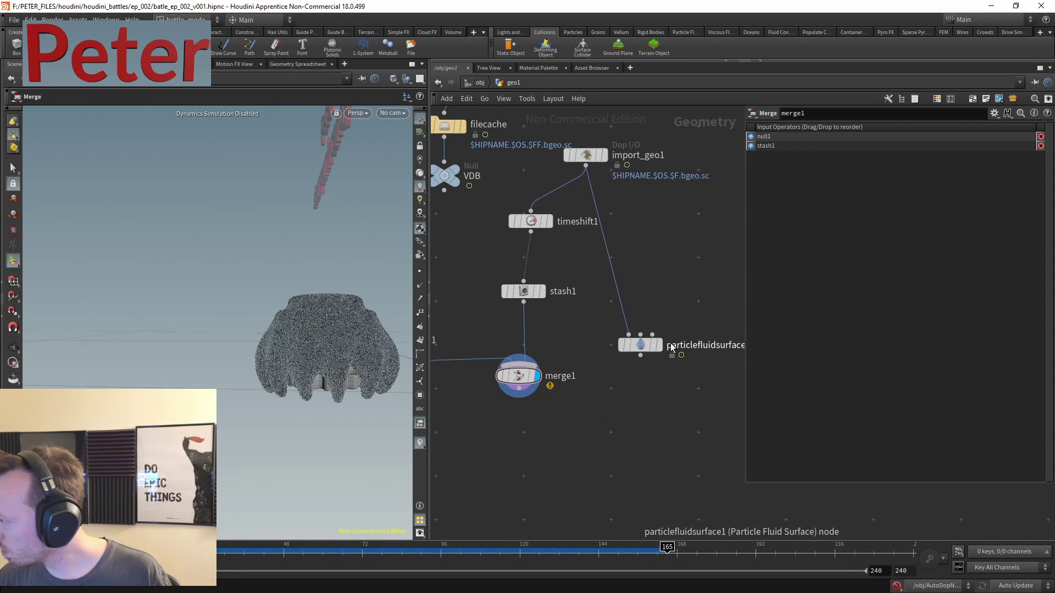
- Feed stash1 into particlefluidsurface1, move it and merge1 lower, and display stash1
click(532, 306)
click(621, 347)
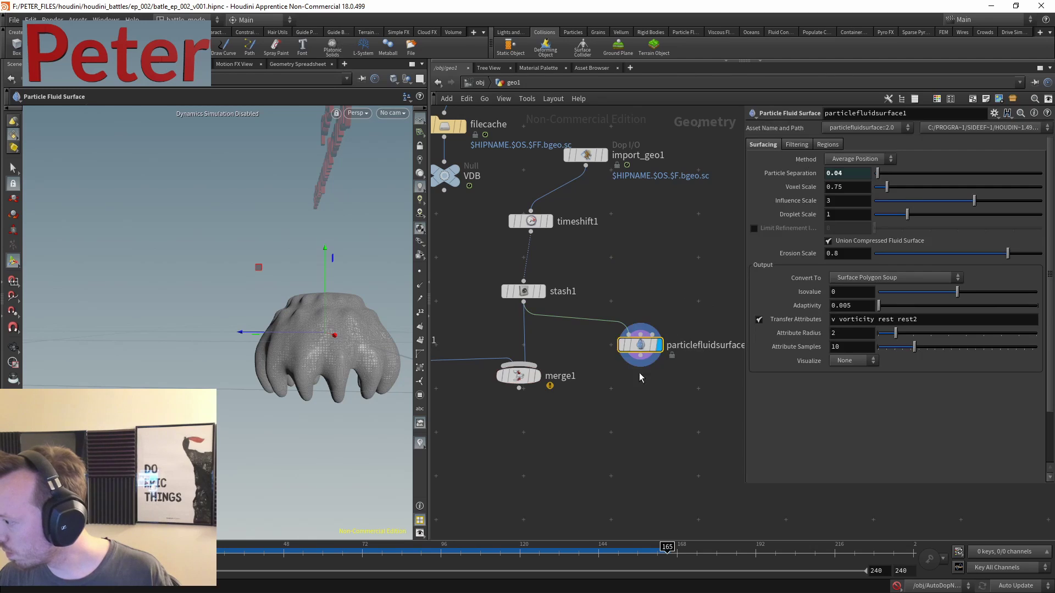
drag(621, 346, 607, 379)
drag(519, 376, 488, 400)
drag(640, 387, 599, 403)
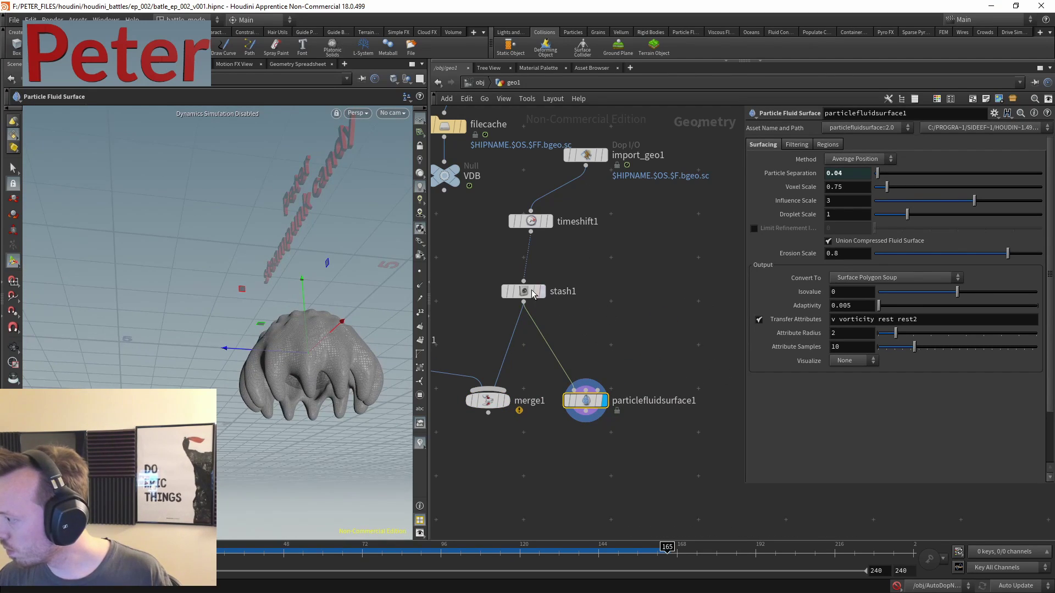
click(545, 292)
middle_drag(611, 276, 709, 248)
scroll(597, 365, down, 3)
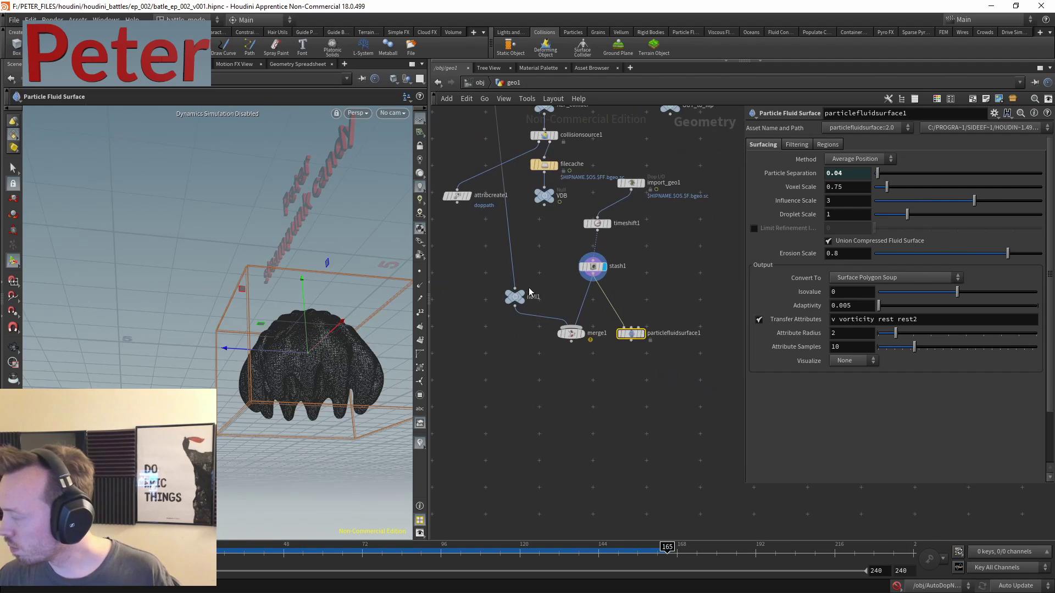
- Add a Ray node, ray2, below stash1
key(Tab)
text(ray)
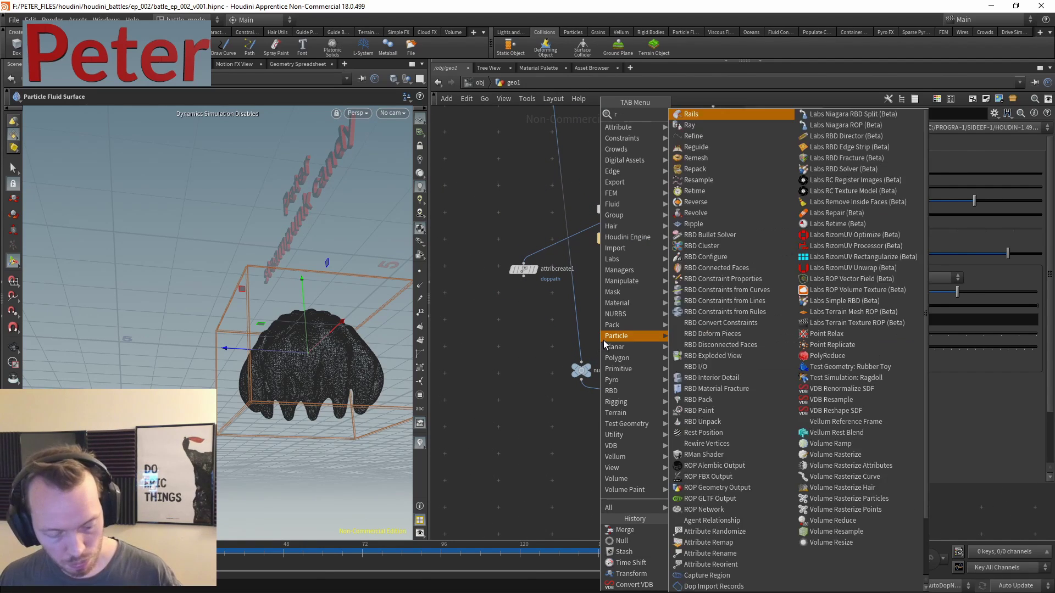
click(688, 114)
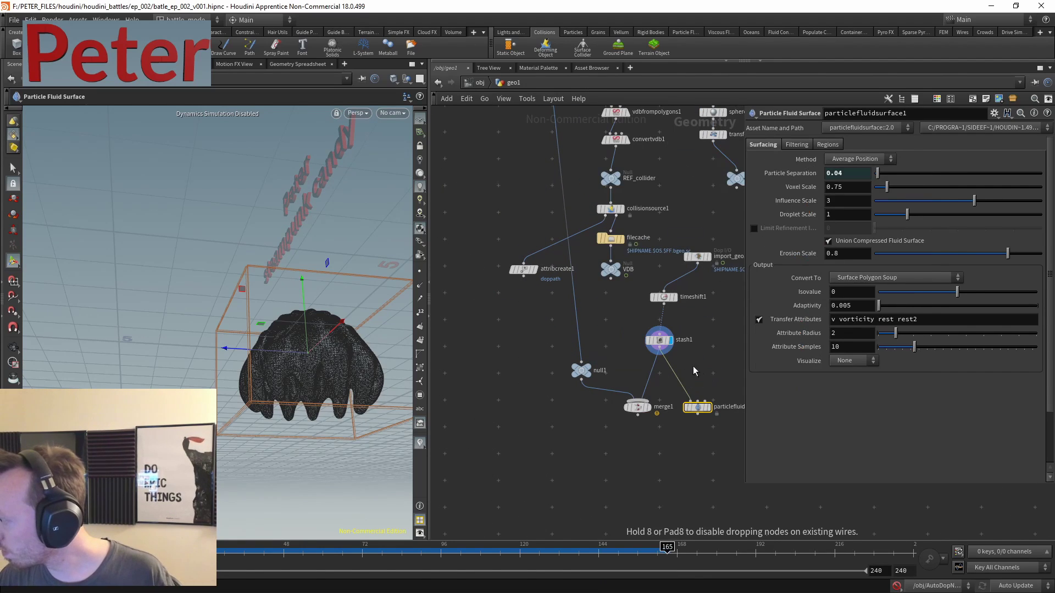
click(684, 350)
scroll(544, 307, up, 3)
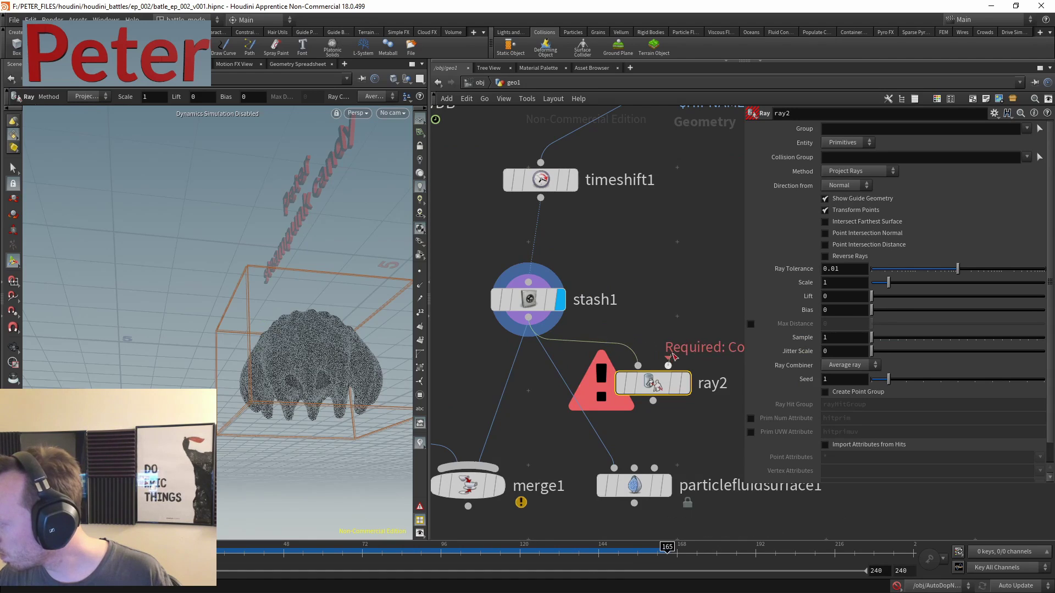
scroll(670, 297, down, 3)
- Connect null1 as ray2's collision geometry and set the display flag on ray2
click(701, 281)
middle_drag(634, 266, 578, 437)
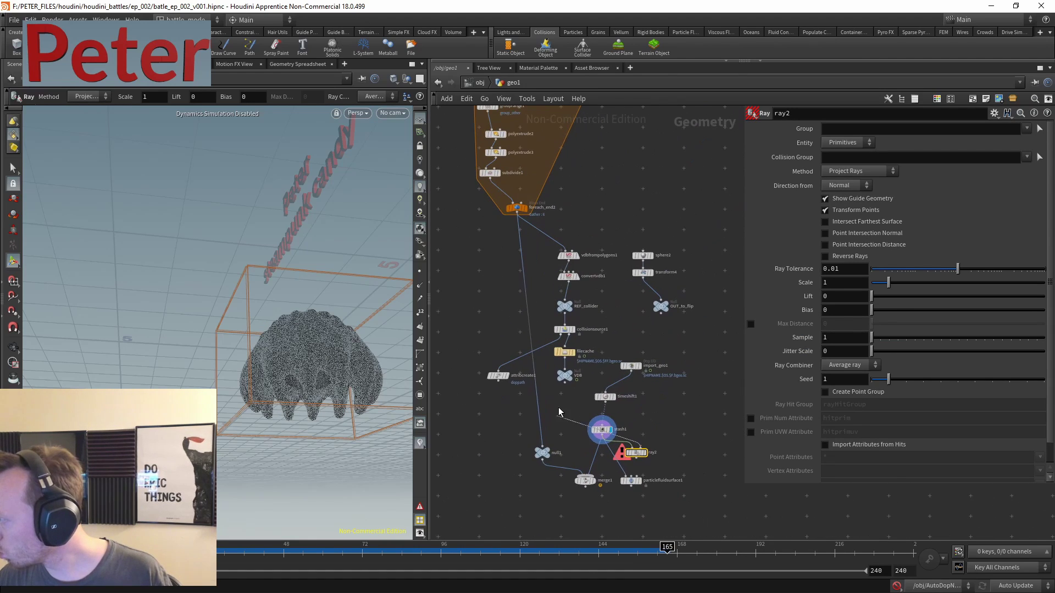
scroll(616, 235, up, 3)
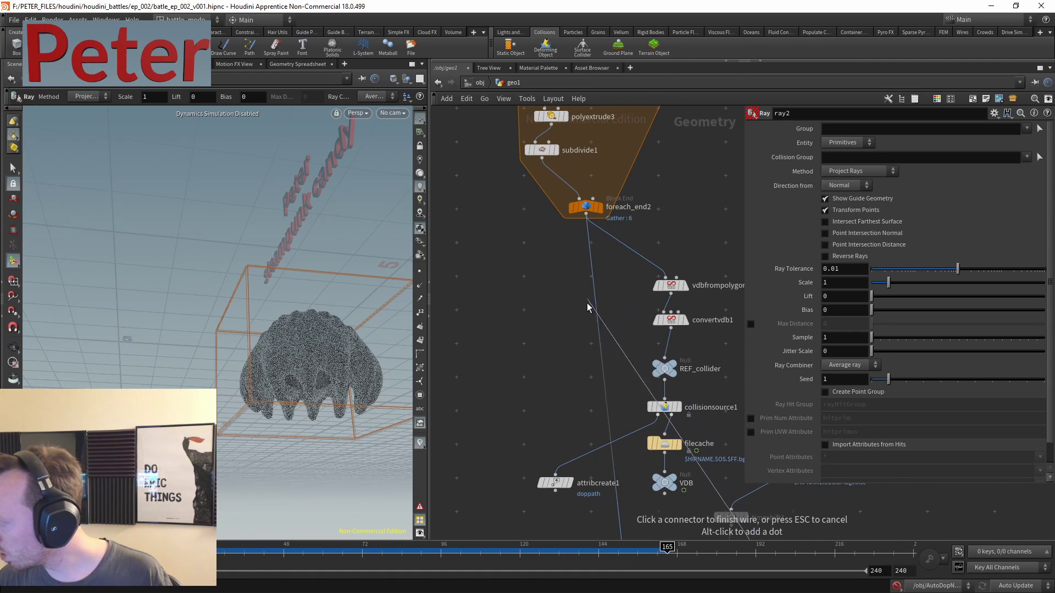
scroll(587, 306, down, 3)
scroll(591, 316, up, 3)
click(592, 319)
middle_drag(736, 423, 616, 320)
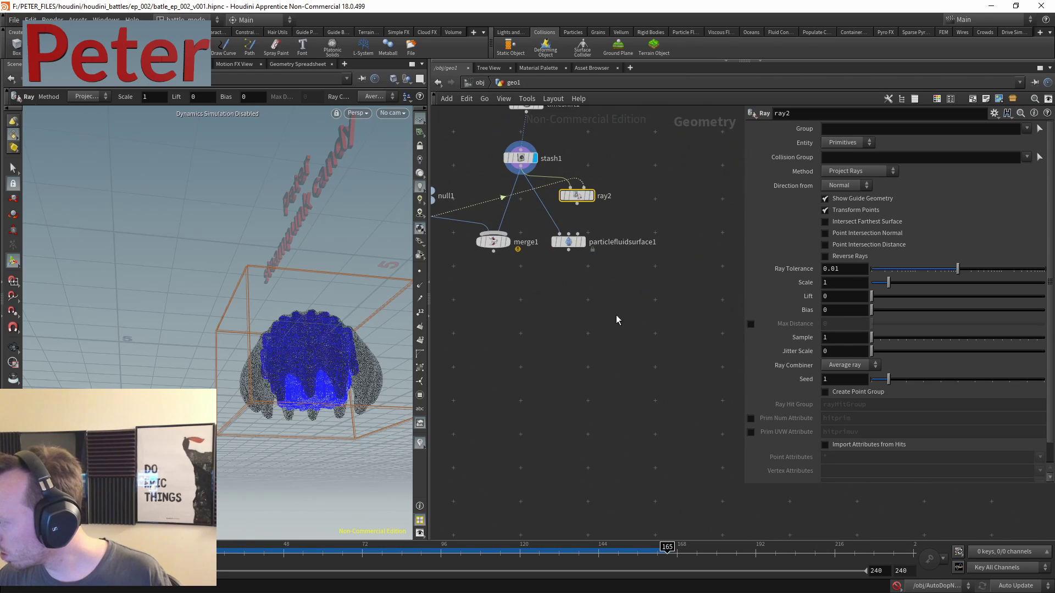
drag(617, 319, 493, 383)
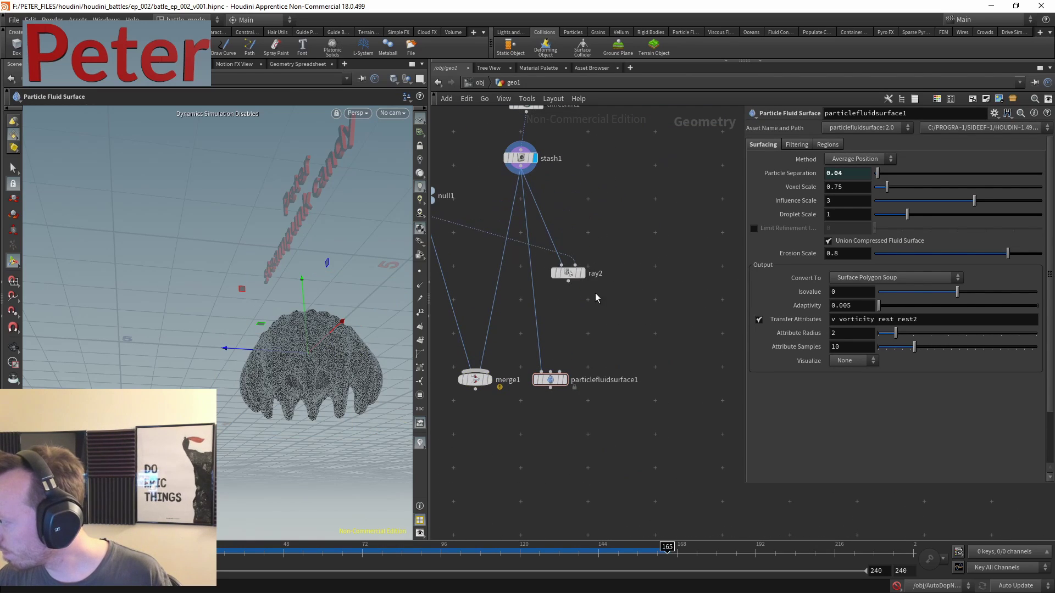
scroll(595, 297, up, 3)
click(558, 242)
click(525, 242)
- Add a Blend Shapes node, blendshapes1, below ray2
drag(525, 242, 645, 219)
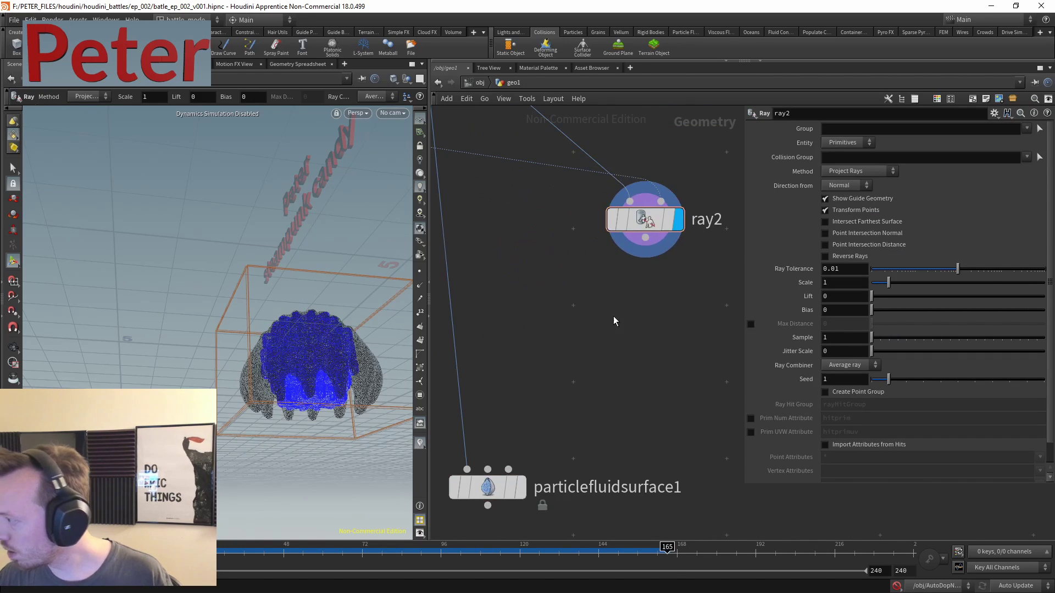
key(Tab)
text(blen)
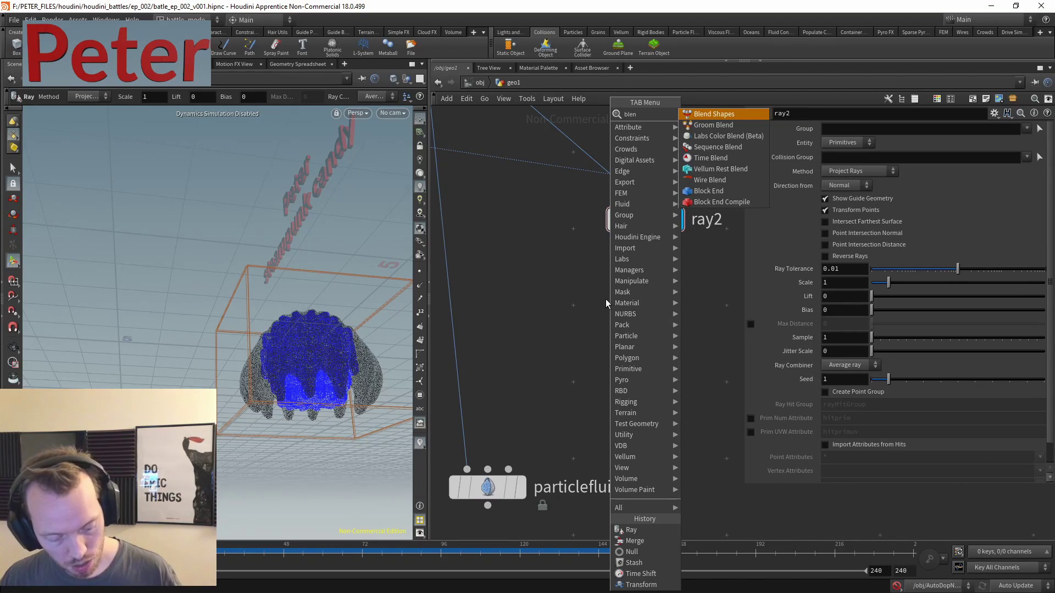
text(d s)
key(Return)
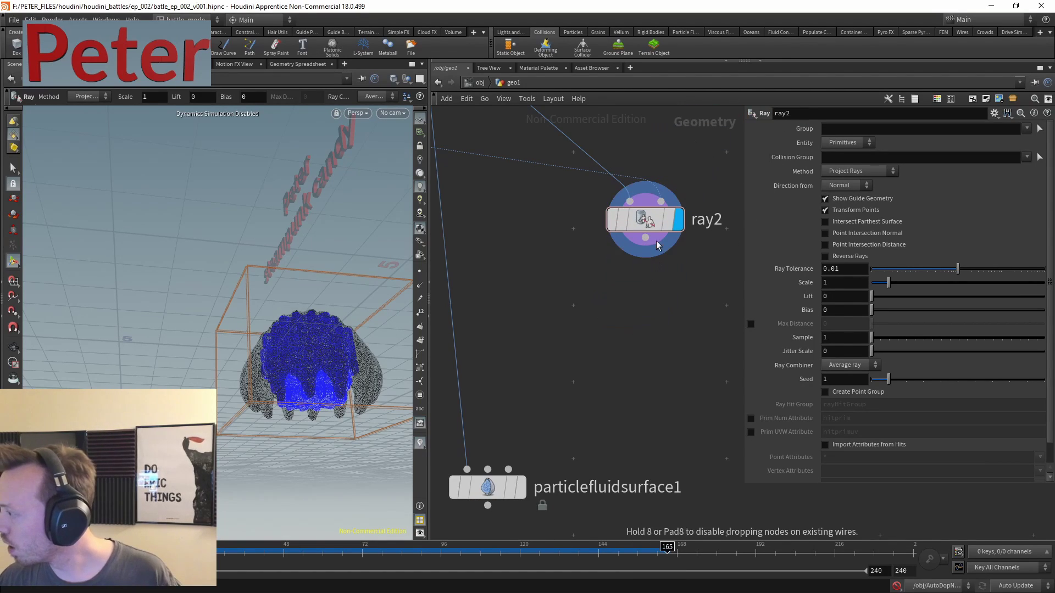
drag(658, 245, 564, 228)
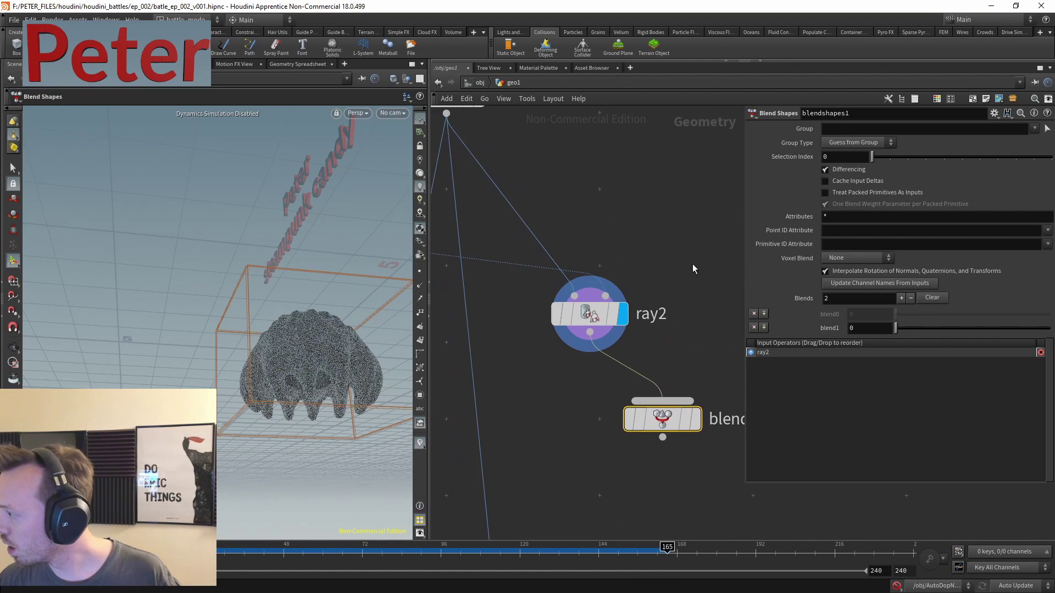
scroll(628, 228, down, 2)
- Wire stash1 into blendshapes1 as a second input, display it, and raise blend1
click(634, 171)
middle_drag(695, 222, 576, 133)
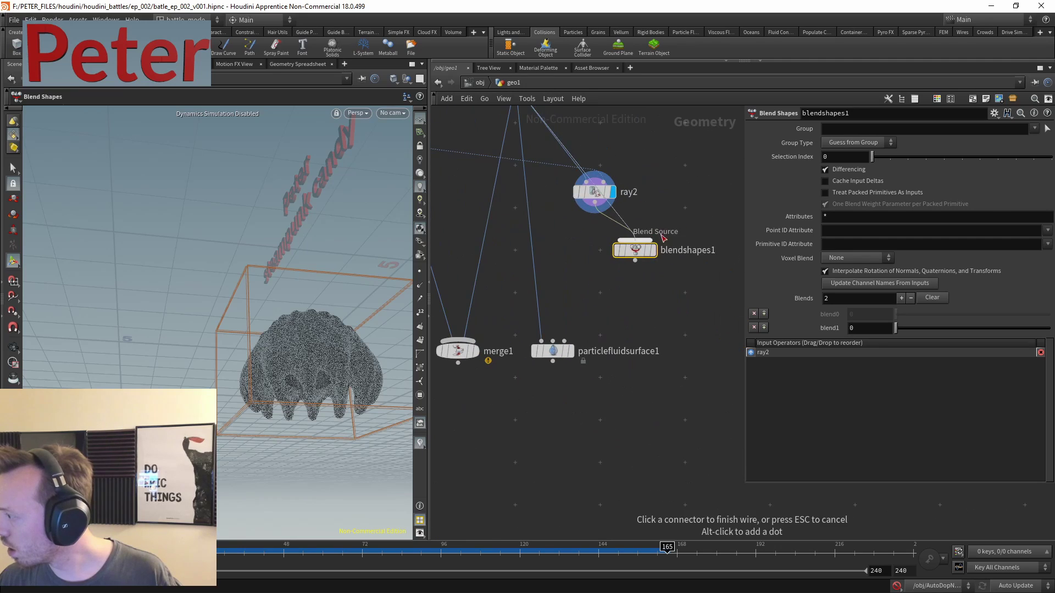
click(629, 250)
click(606, 266)
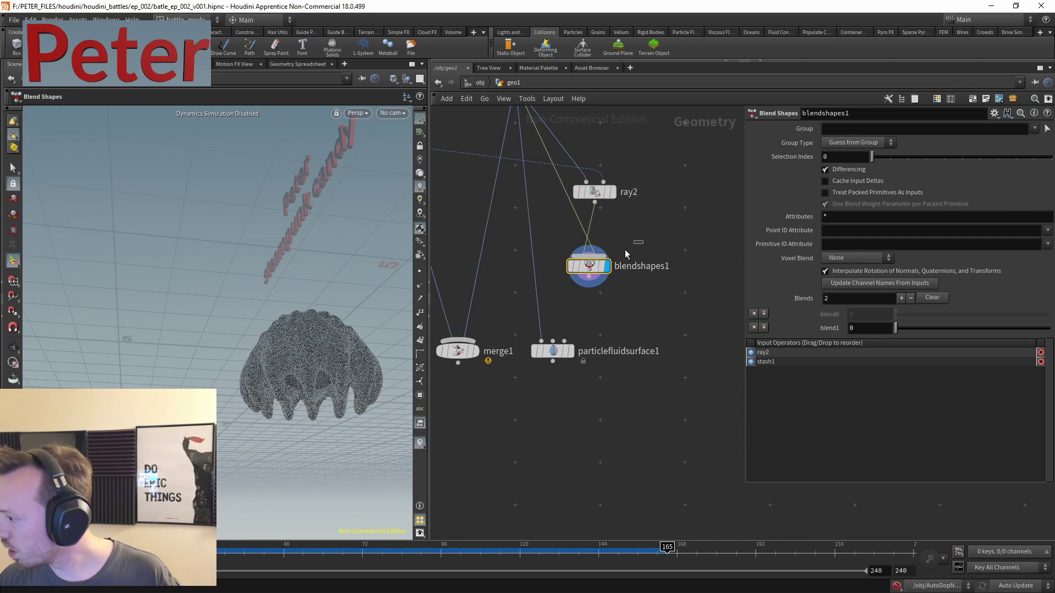
drag(923, 329, 970, 329)
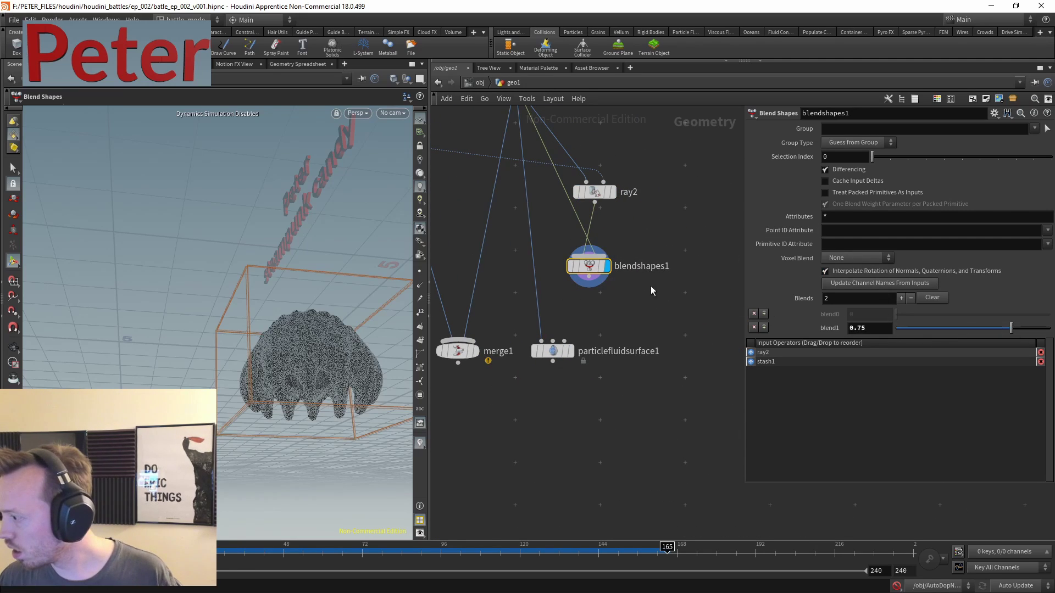
- Set ray2's Ray Method to Minimum Distance
click(594, 192)
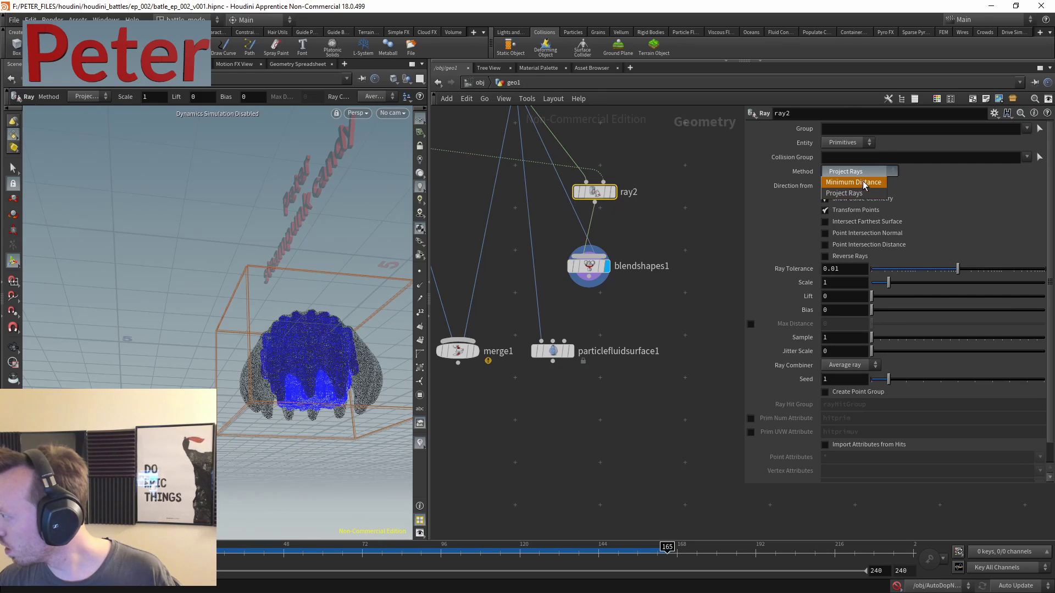
click(854, 182)
click(589, 266)
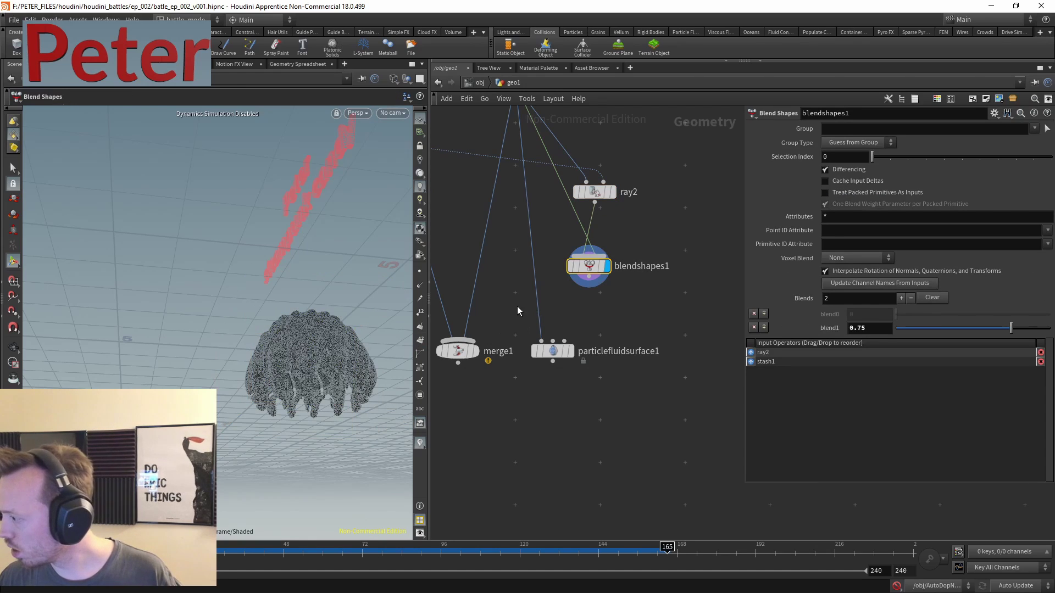
- Feed blendshapes1 into particlefluidsurface1 and display the merged result
drag(570, 359, 605, 359)
drag(589, 287, 600, 367)
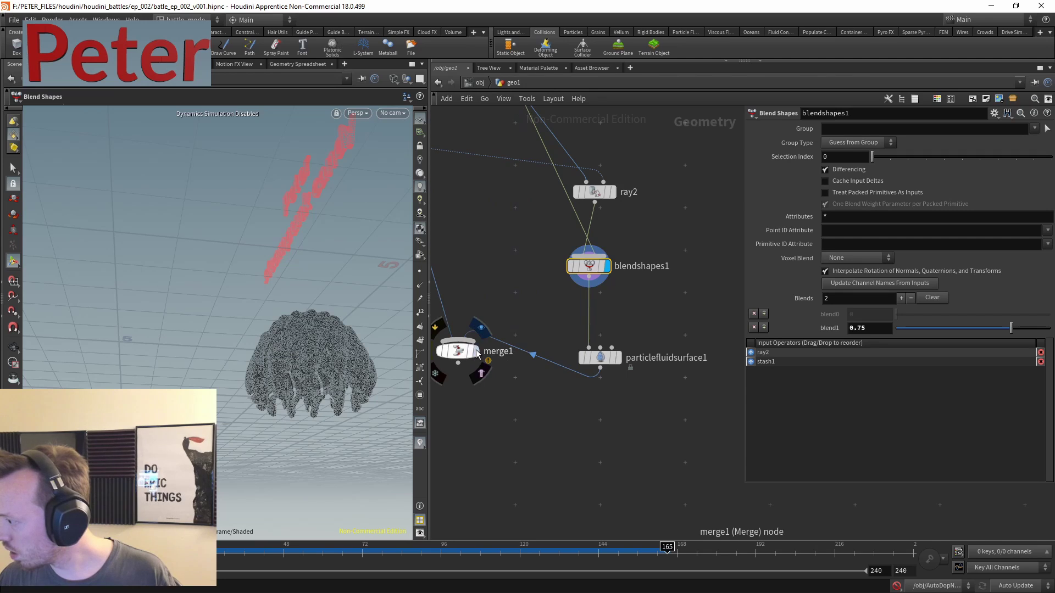
click(493, 326)
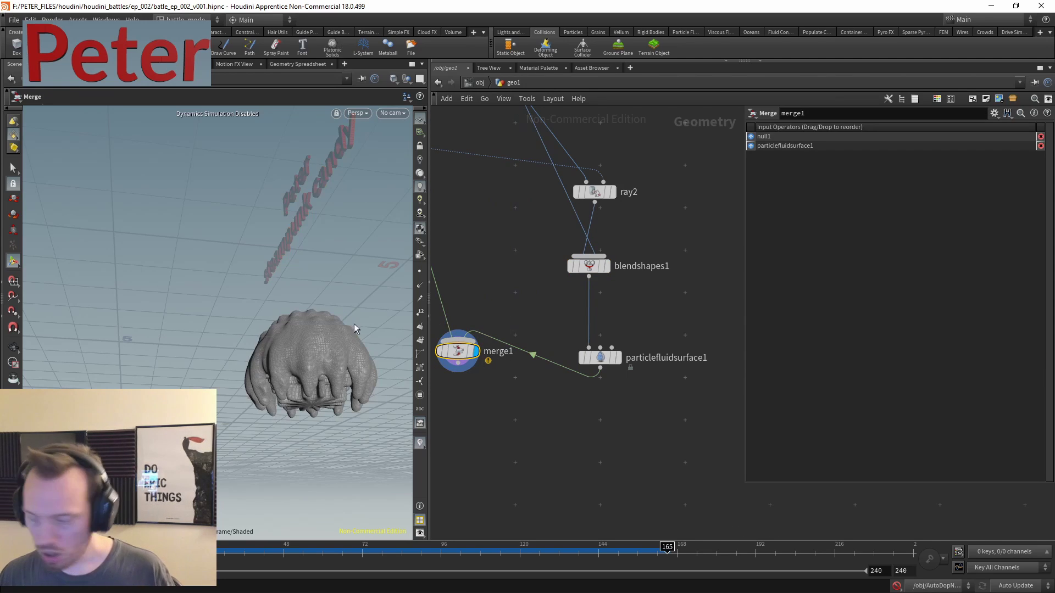
key(Escape)
drag(353, 324, 325, 329)
scroll(324, 329, up, 5)
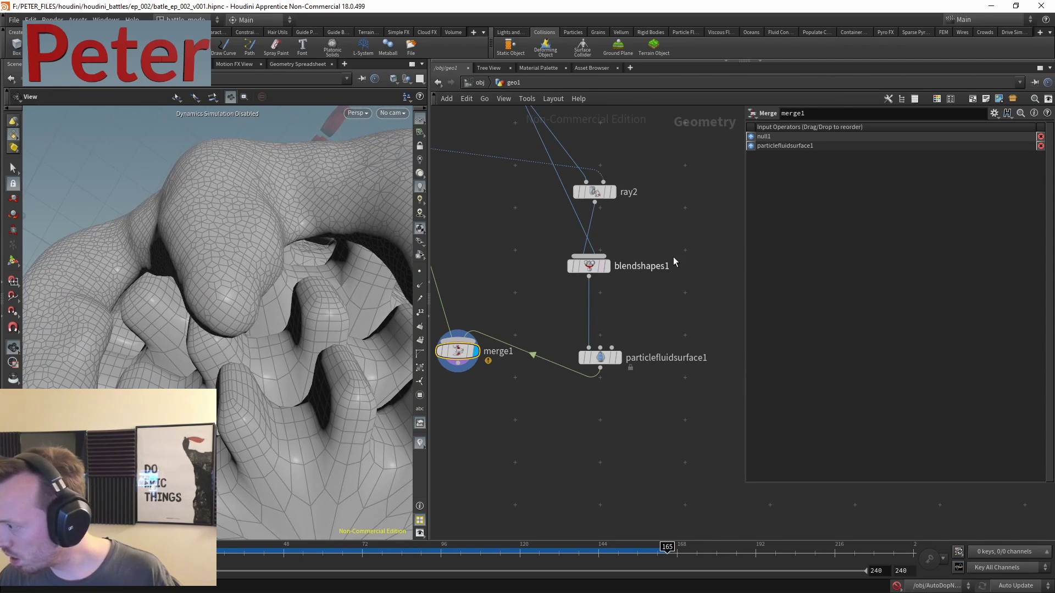
- Tune the blend1 weight to about 0.761 and rearrange ray2 and blendshapes1
click(589, 266)
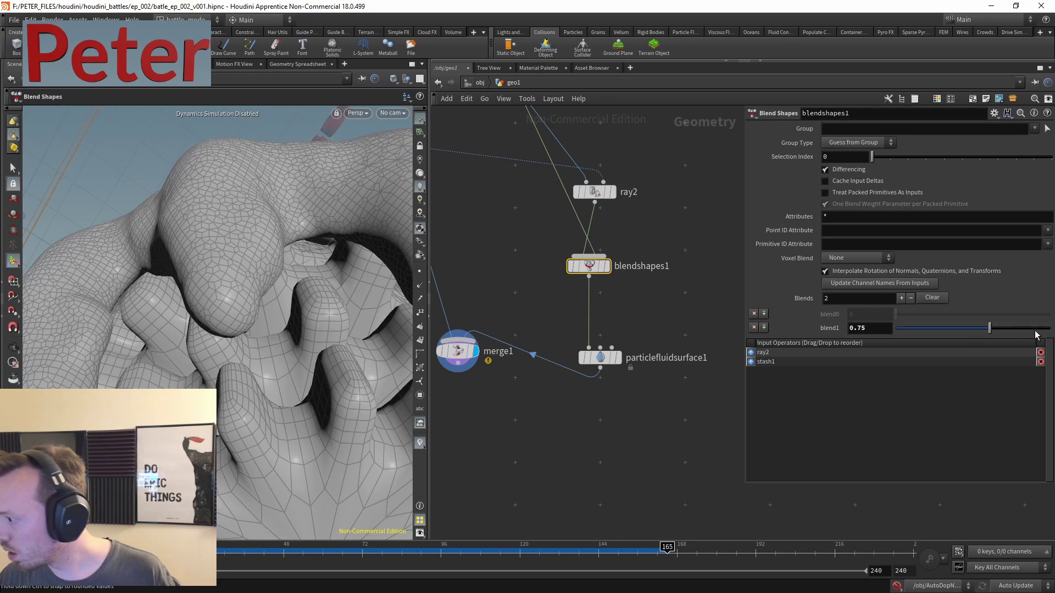
click(914, 328)
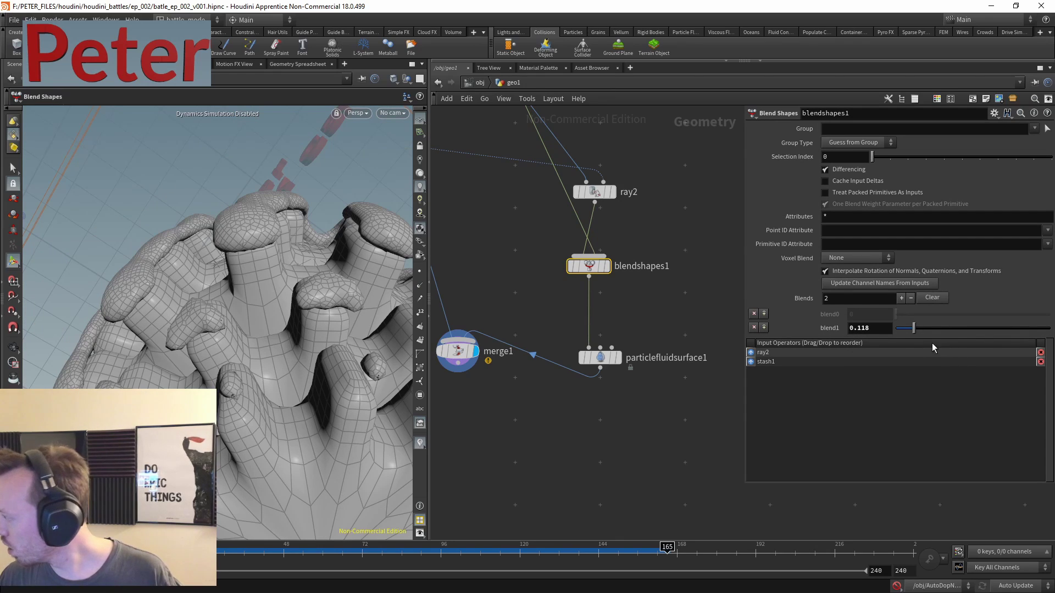
drag(913, 328, 1009, 325)
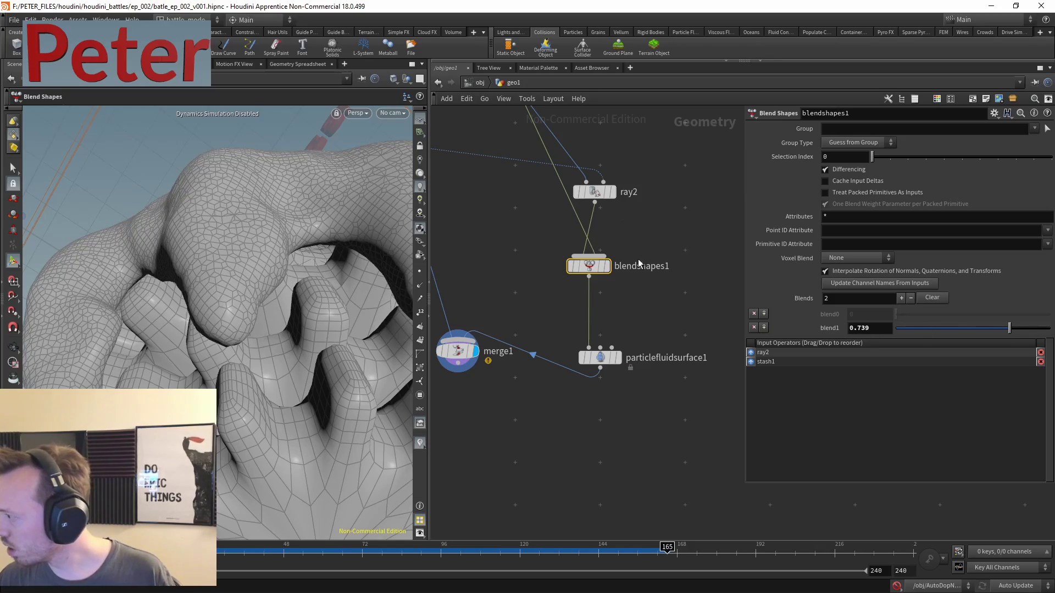
middle_drag(600, 283, 593, 353)
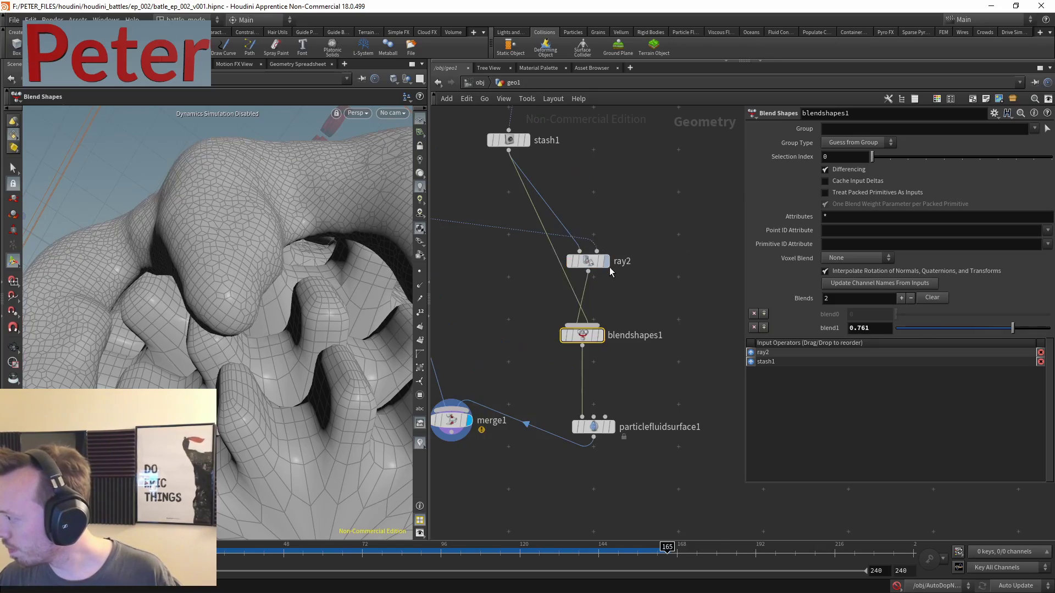
click(599, 334)
key(Escape)
scroll(242, 308, down, 5)
scroll(351, 261, up, 8)
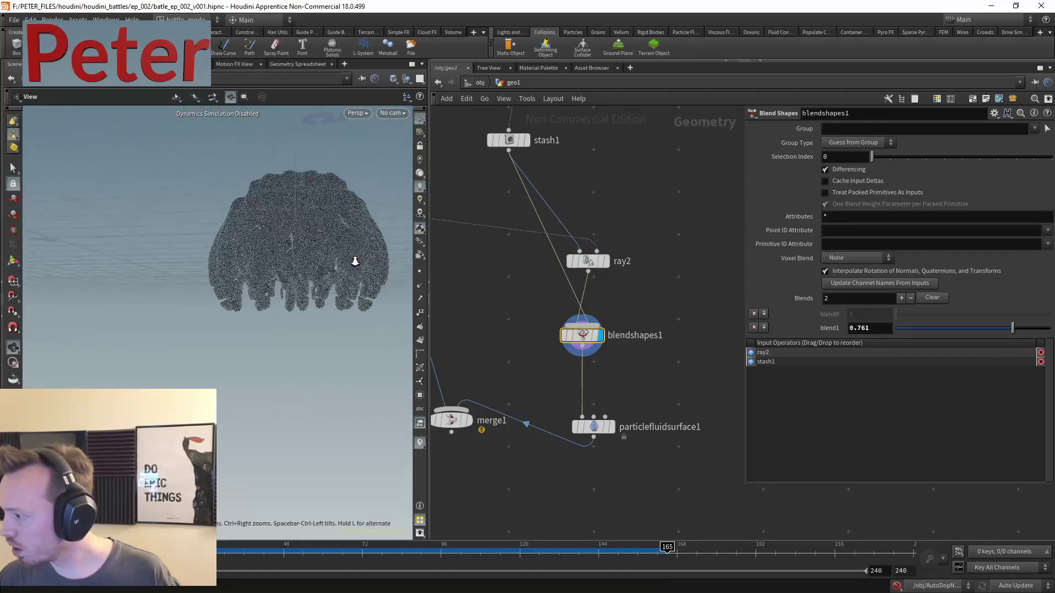
scroll(348, 259, down, 2)
middle_drag(566, 292, 595, 238)
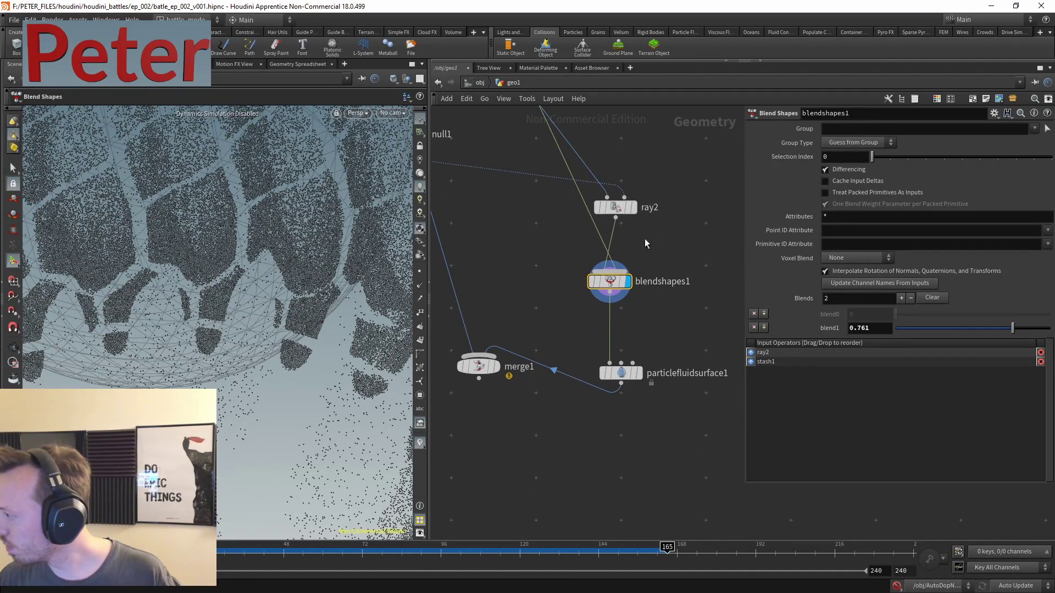
drag(618, 290, 702, 279)
drag(615, 207, 562, 224)
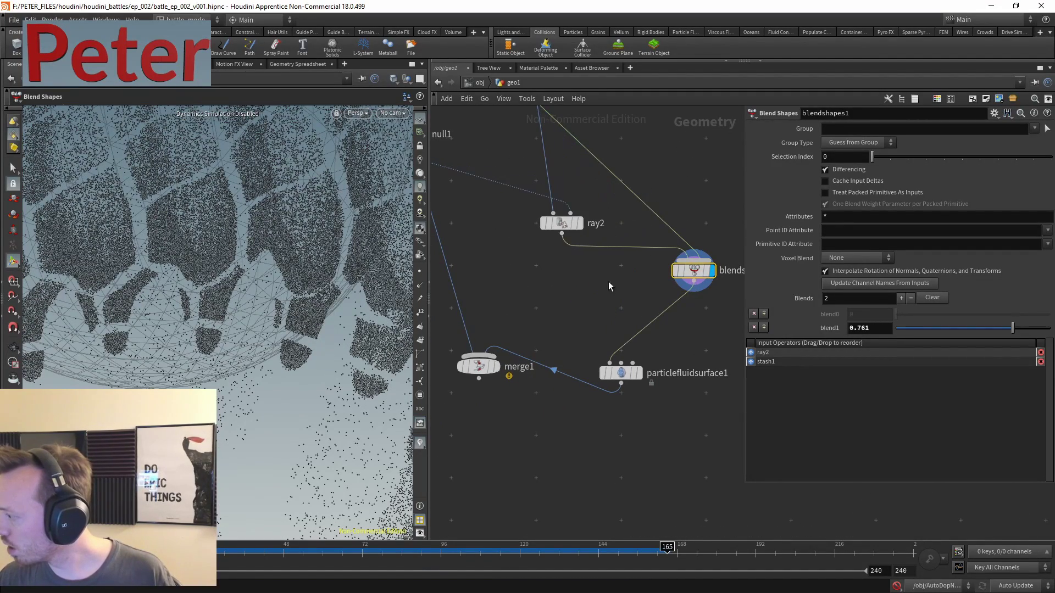
- Display ray2, then merge1, and move particlefluidsurface1 beside merge1
key(r)
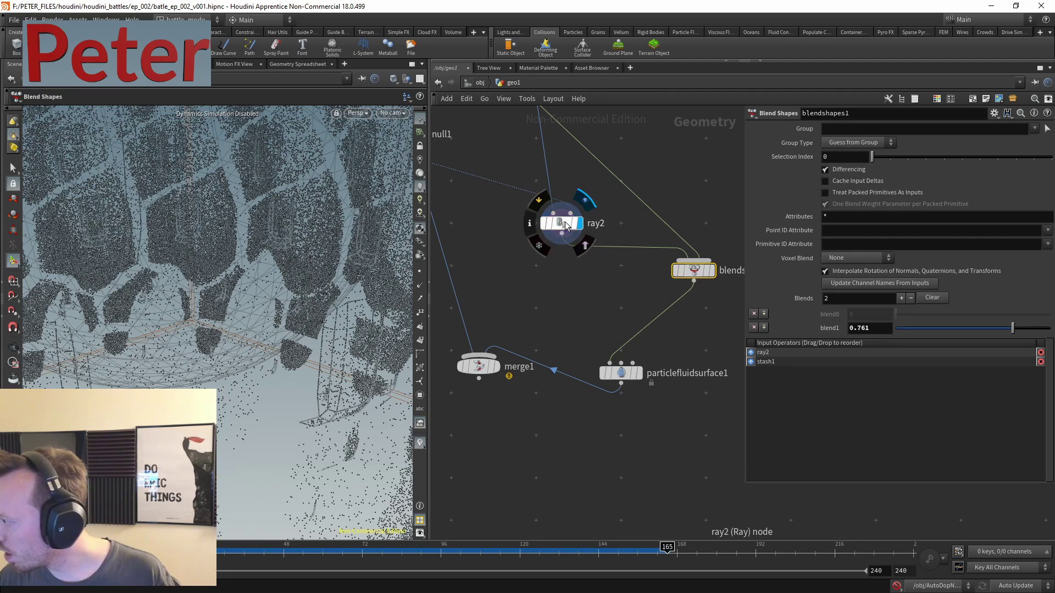
middle_drag(550, 119, 535, 138)
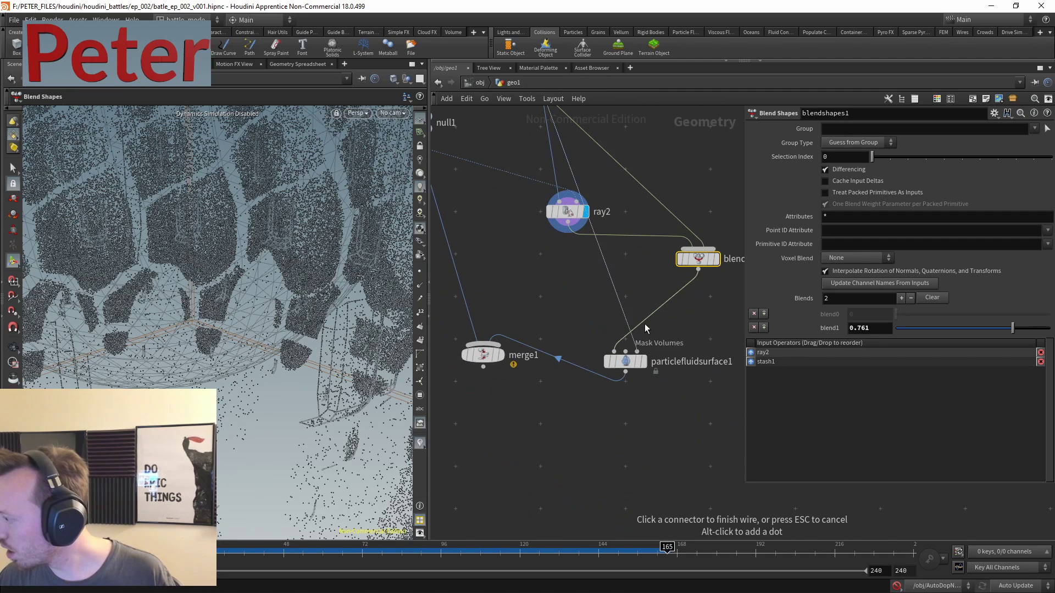
drag(645, 366, 542, 293)
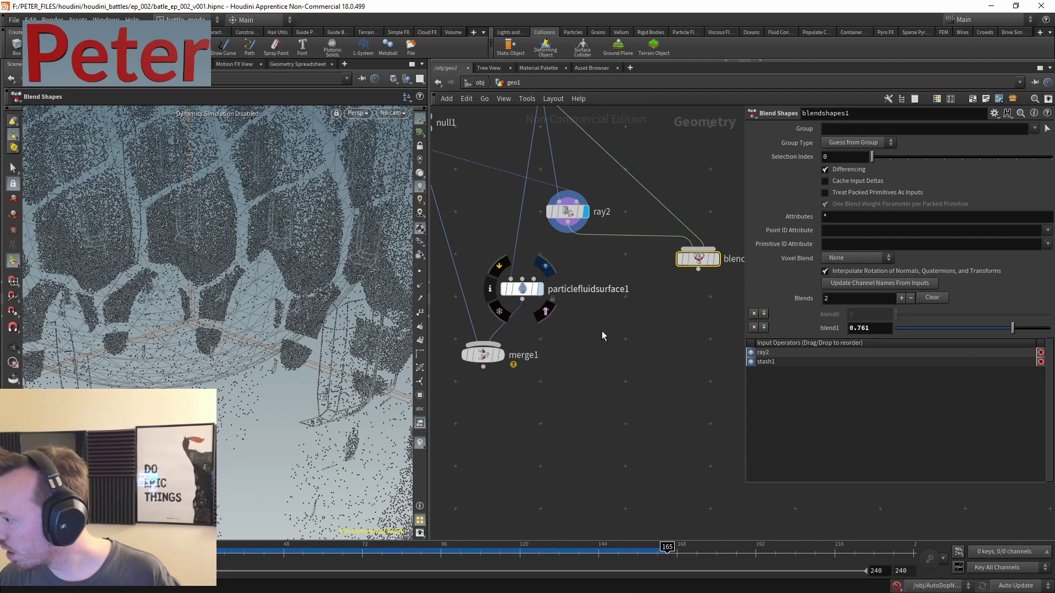
scroll(299, 285, down, 5)
scroll(298, 286, up, 3)
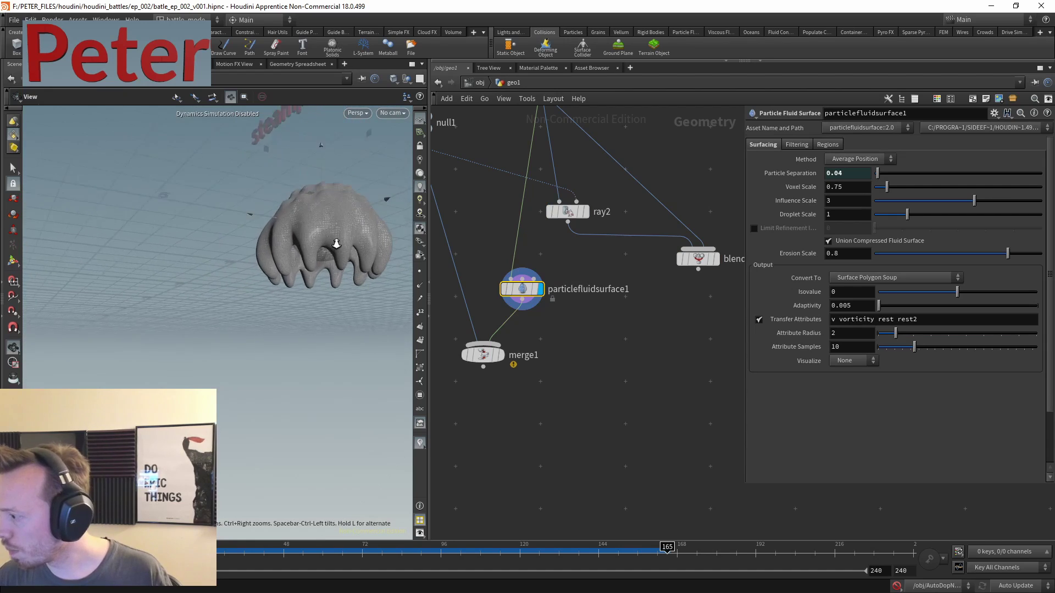
click(501, 355)
middle_drag(592, 328, 631, 315)
- Reposition merge1 lower and orbit around the fluid mesh to inspect it
key(Tab)
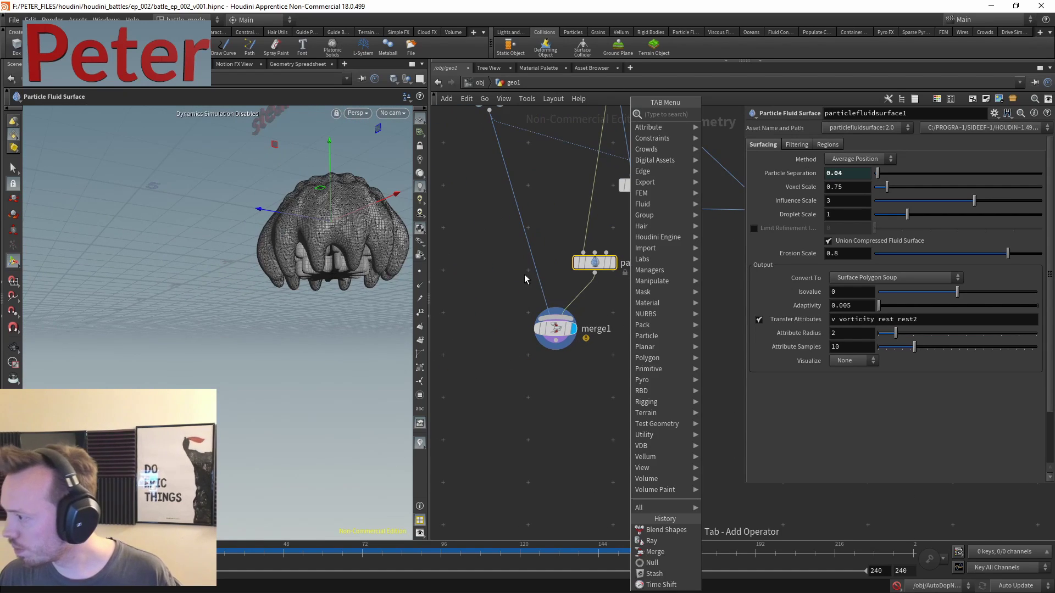
key(Escape)
drag(280, 220, 329, 241)
drag(547, 335, 447, 414)
middle_drag(580, 333, 589, 306)
drag(289, 269, 278, 235)
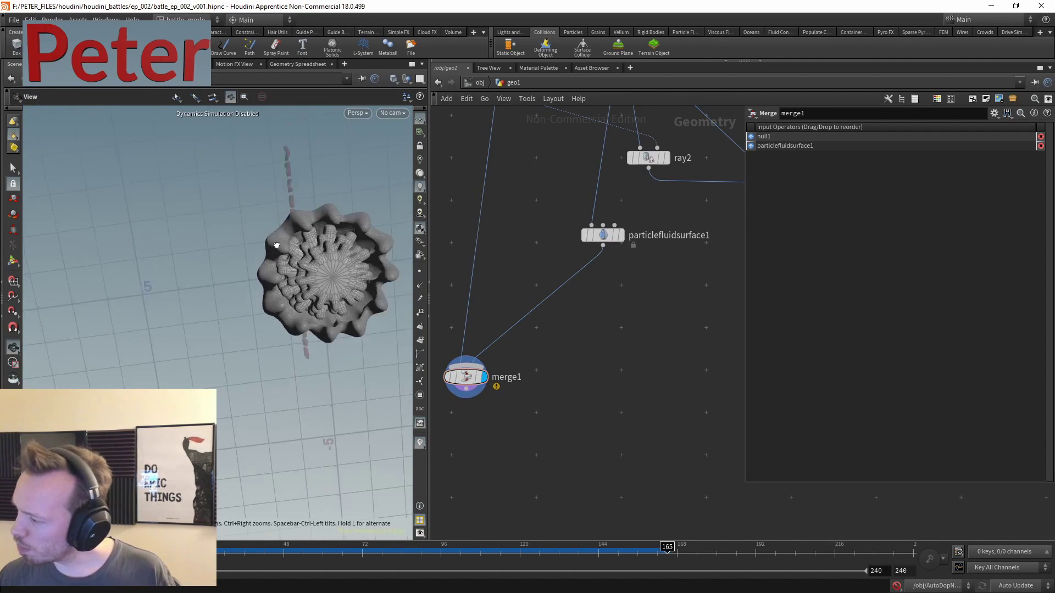
scroll(360, 208, up, 5)
drag(360, 208, 285, 275)
scroll(252, 299, down, 4)
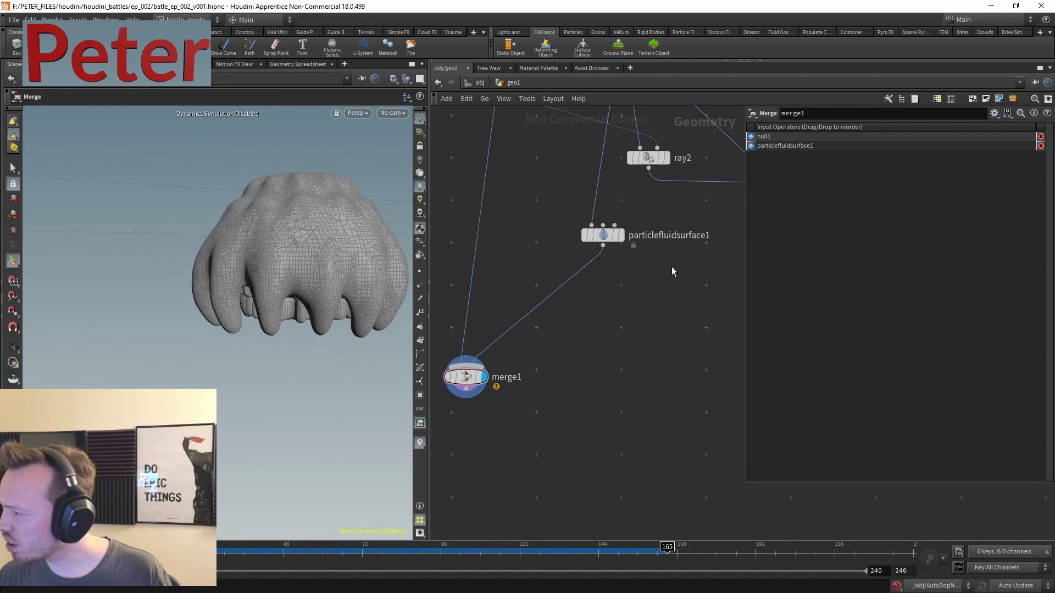
- Set particlefluidsurface1's Particle Separation to 0.04*0.7
click(603, 235)
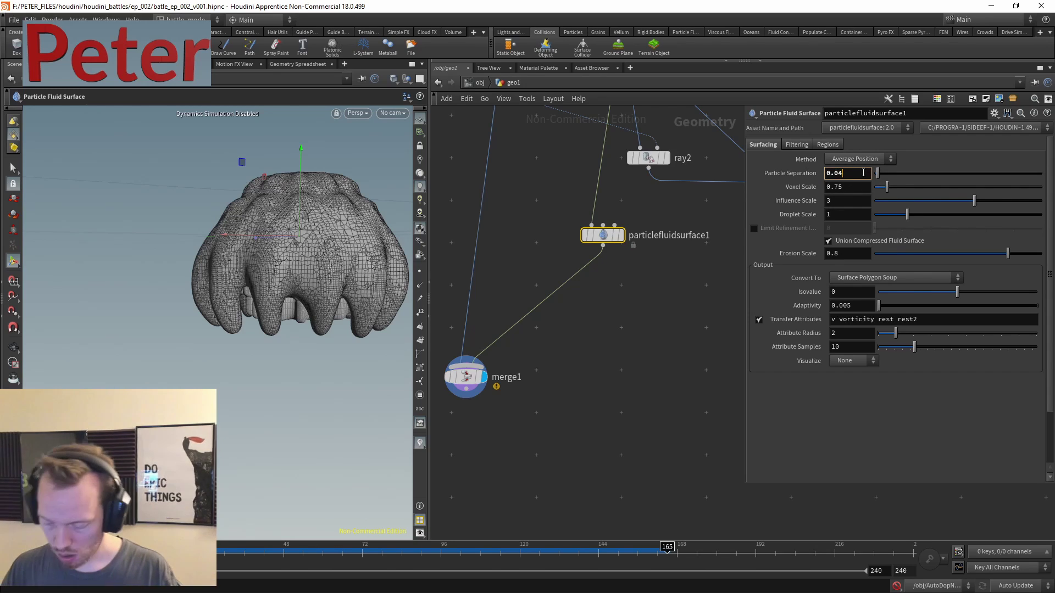
text(*0)
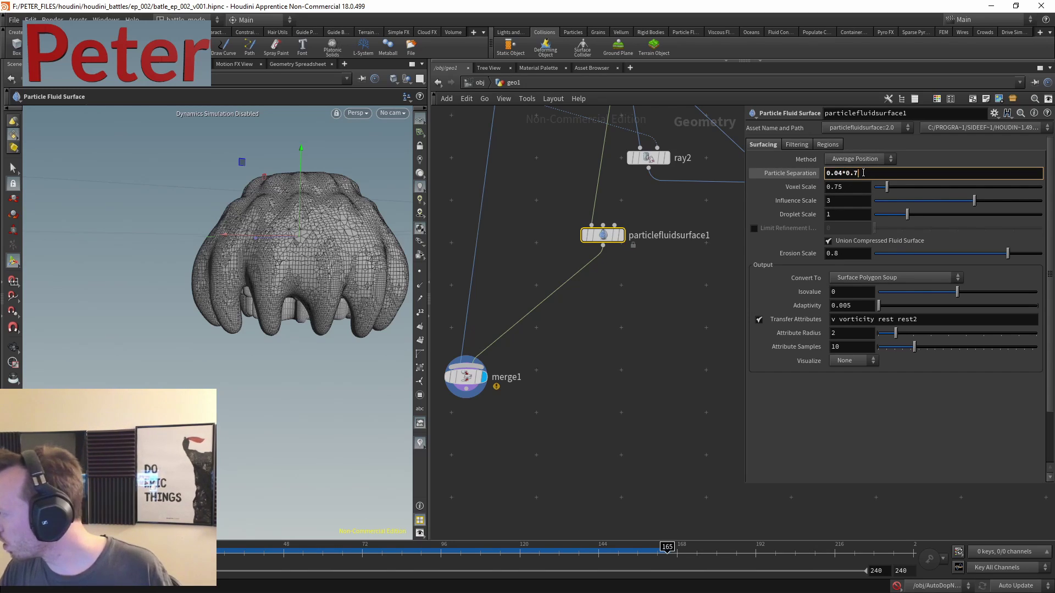
text(.7)
key(Return)
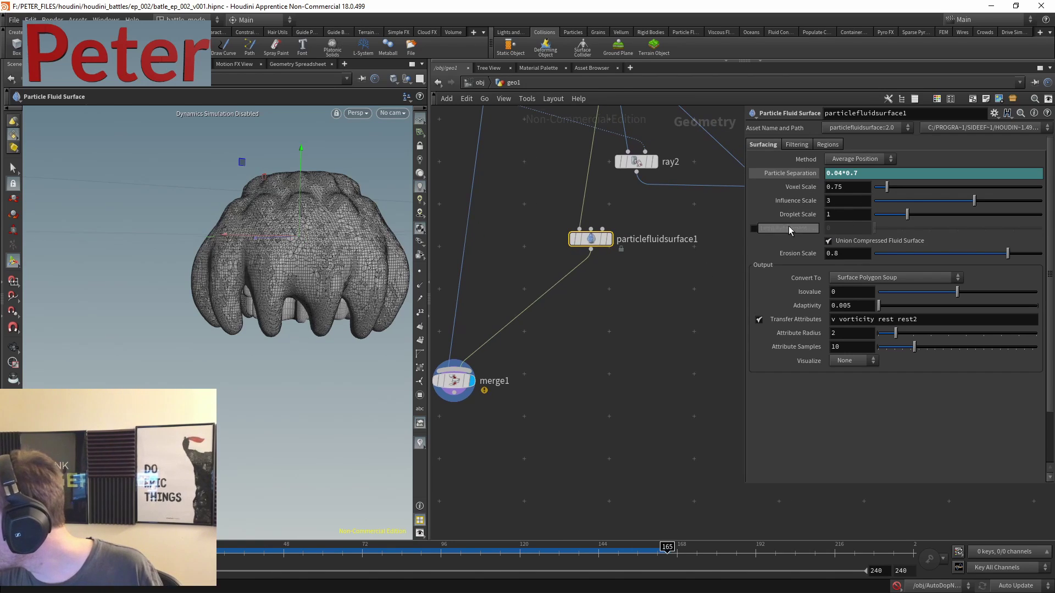
- Display particlefluidsurface1 and the merge1 result, then orbit to view the fluid mesh from below
middle_drag(634, 258, 595, 351)
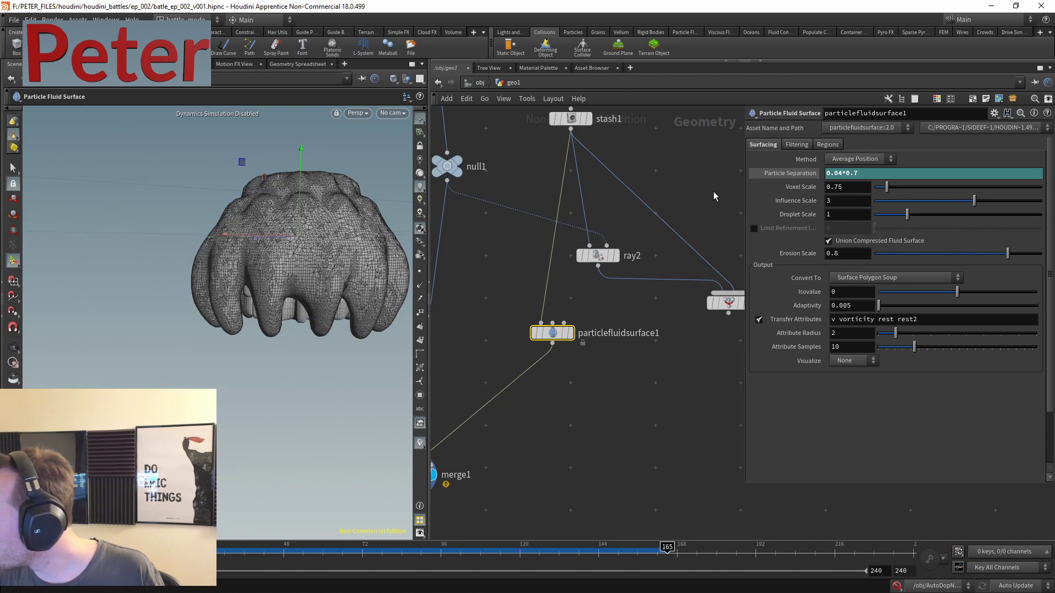
middle_drag(713, 196, 657, 193)
drag(658, 193, 548, 266)
middle_drag(562, 282, 629, 321)
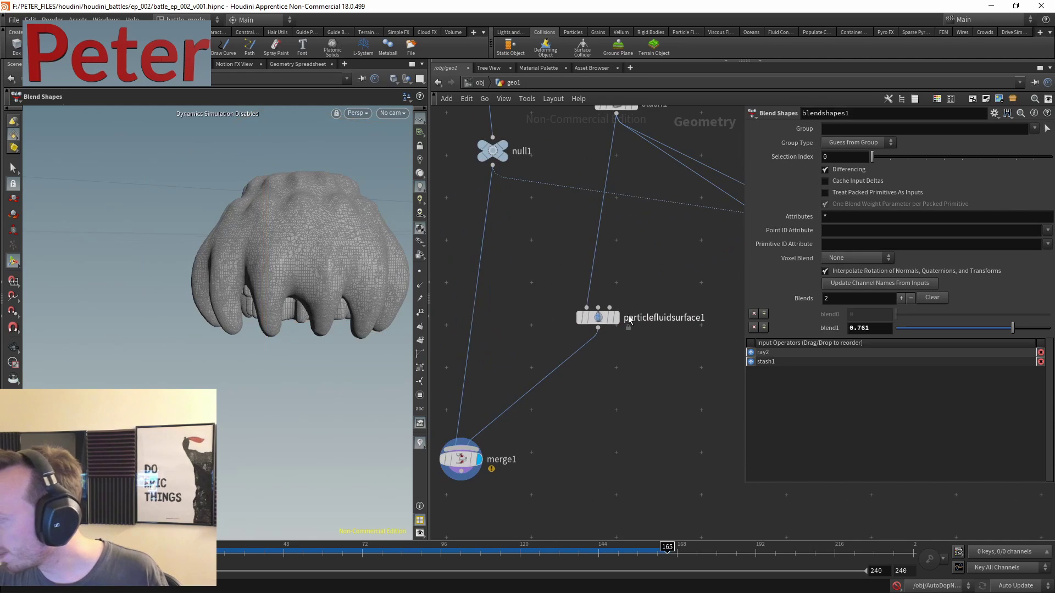
click(616, 318)
click(597, 318)
drag(461, 463, 509, 397)
key(r)
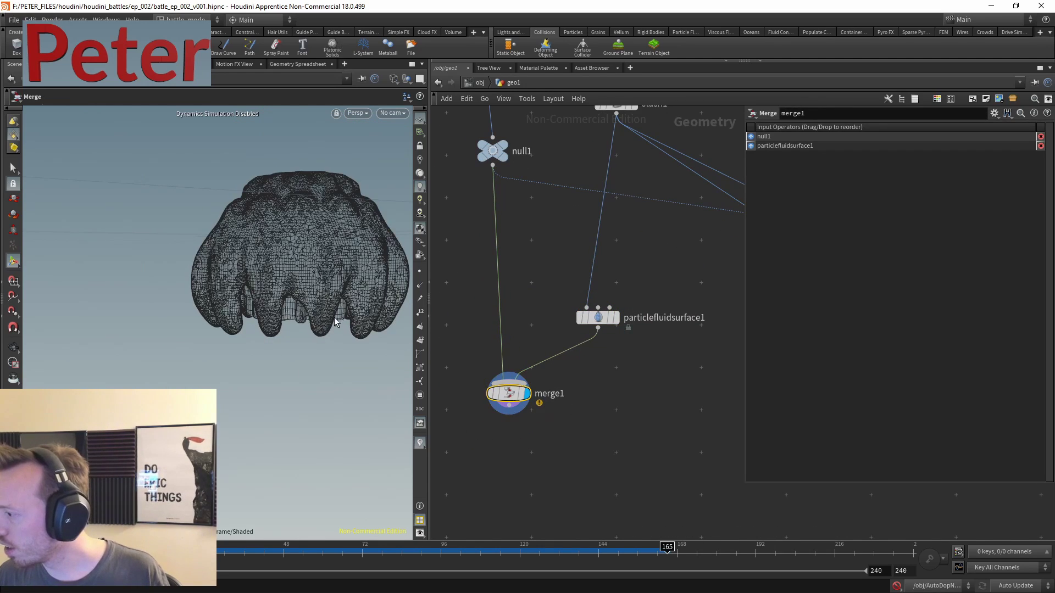
key(Escape)
drag(306, 334, 181, 272)
key(Return)
scroll(632, 243, up, 3)
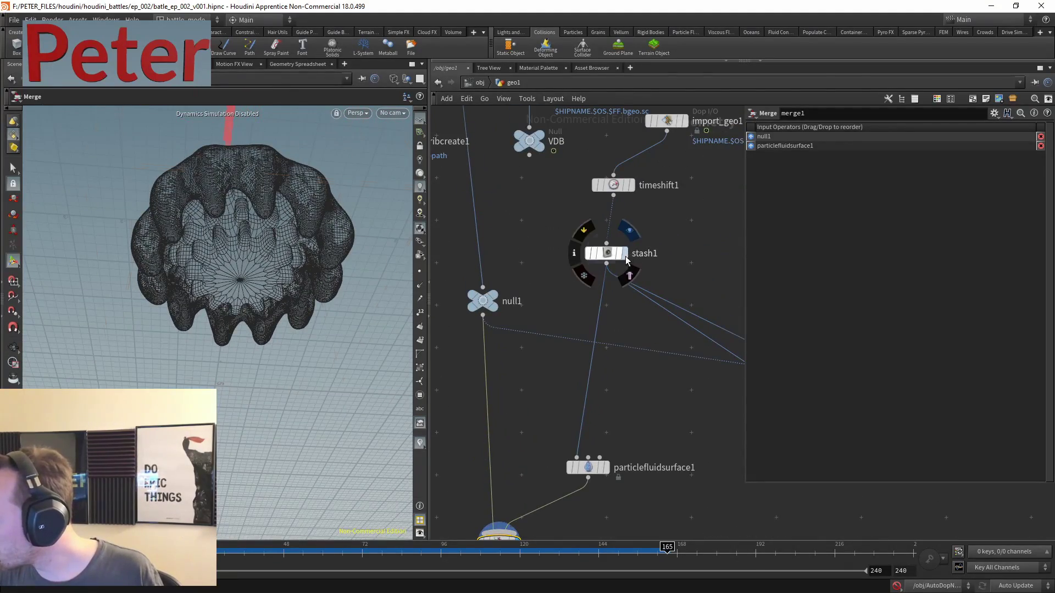
- Display the stash1 geometry, then the null1 gear from a side view
click(625, 255)
click(492, 290)
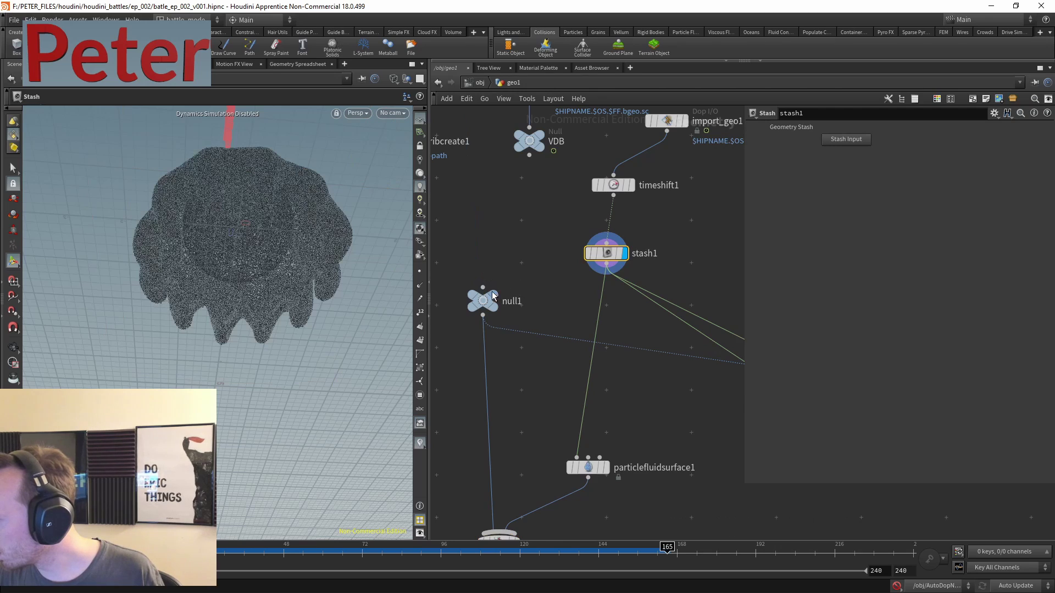
scroll(495, 285, up, 3)
scroll(527, 263, up, 3)
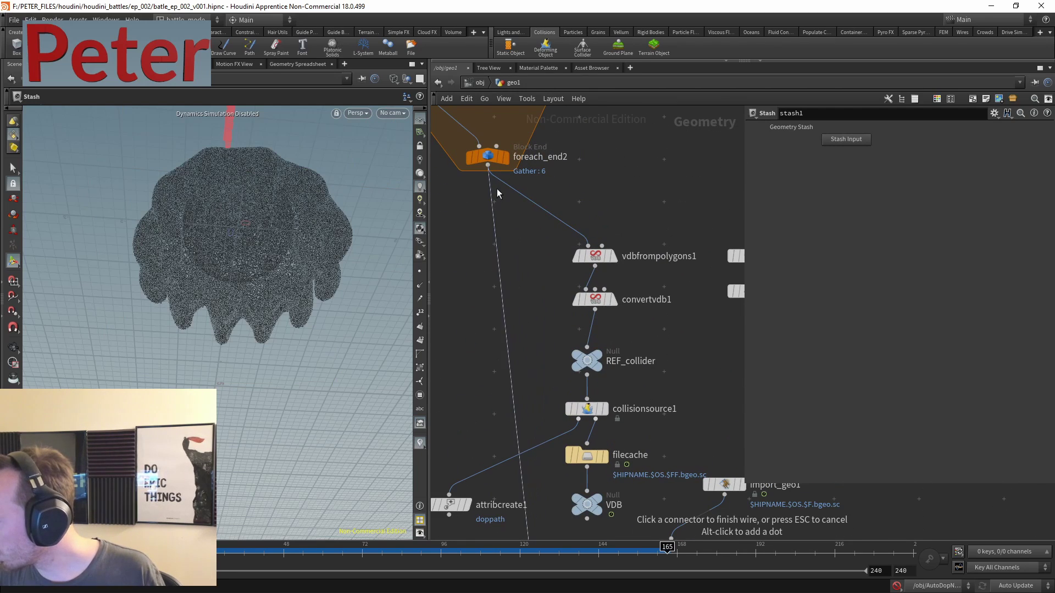
scroll(495, 385, down, 6)
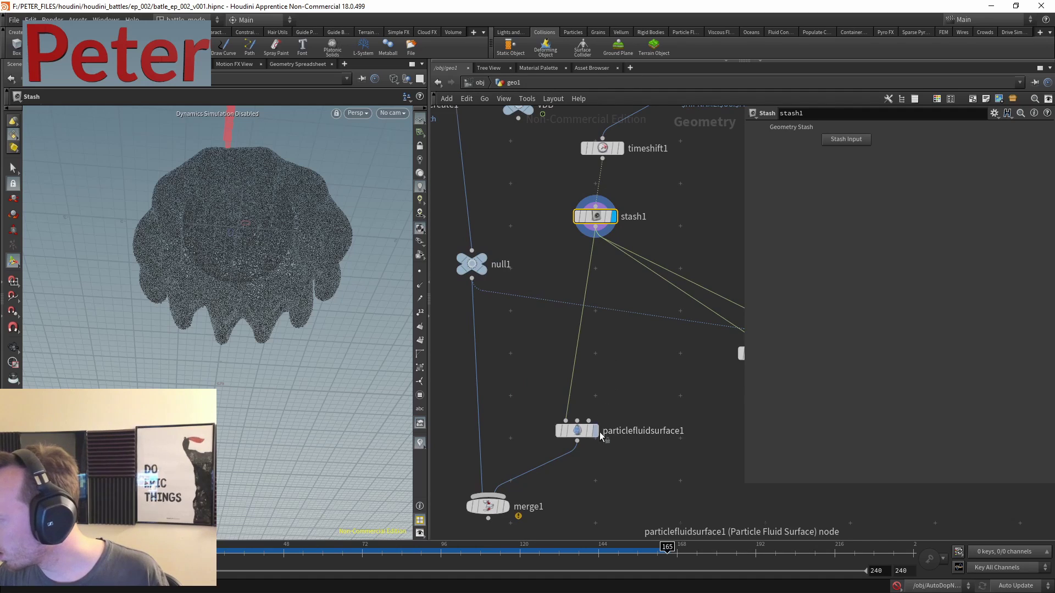
scroll(610, 396, right, 3)
scroll(492, 364, left, 2)
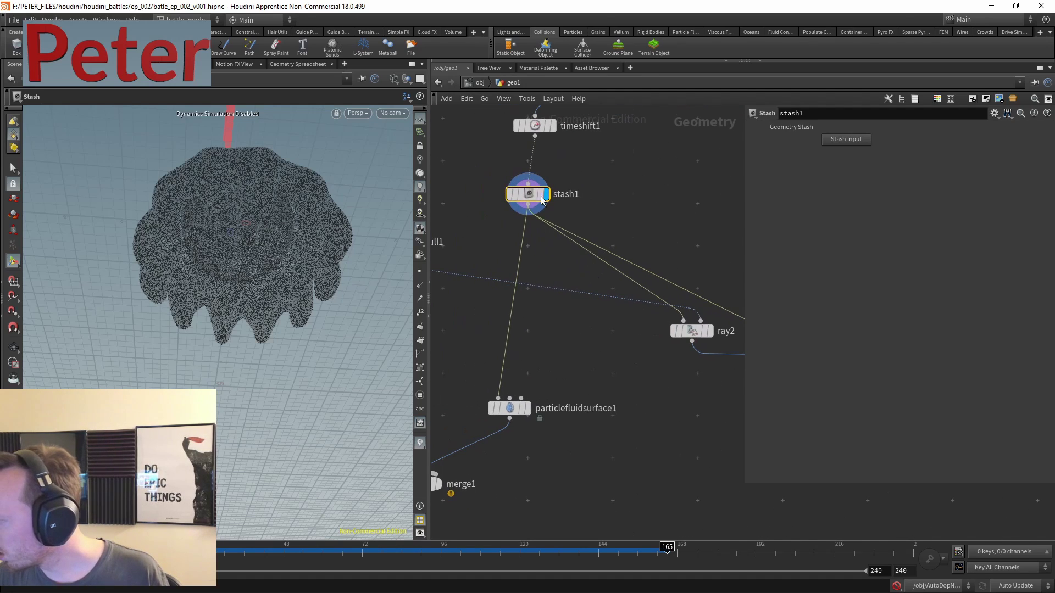
scroll(565, 220, up, 2)
scroll(630, 241, left, 2)
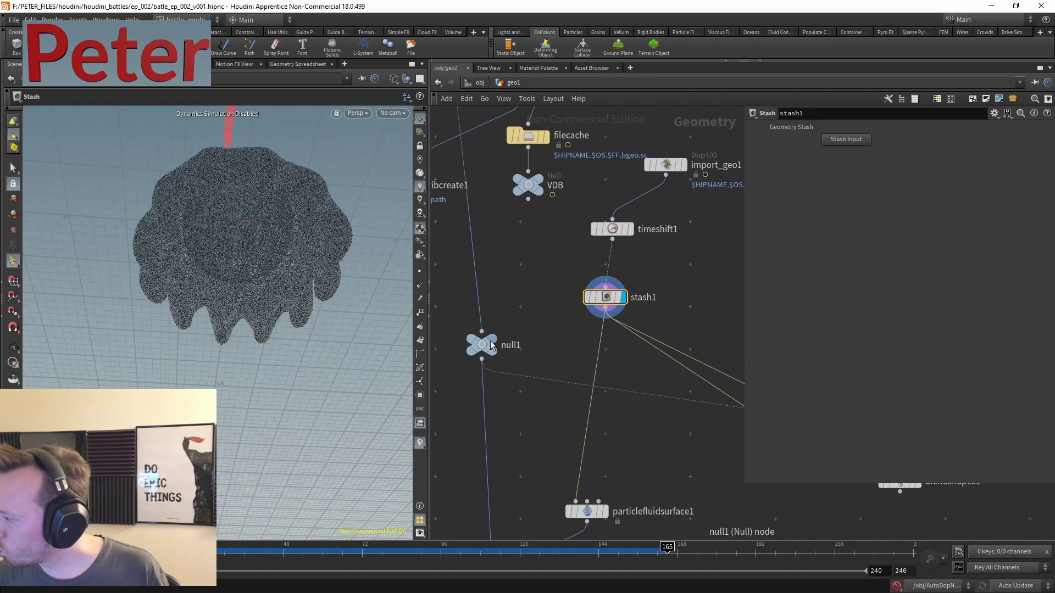
click(493, 341)
drag(238, 235, 259, 258)
scroll(630, 414, down, 3)
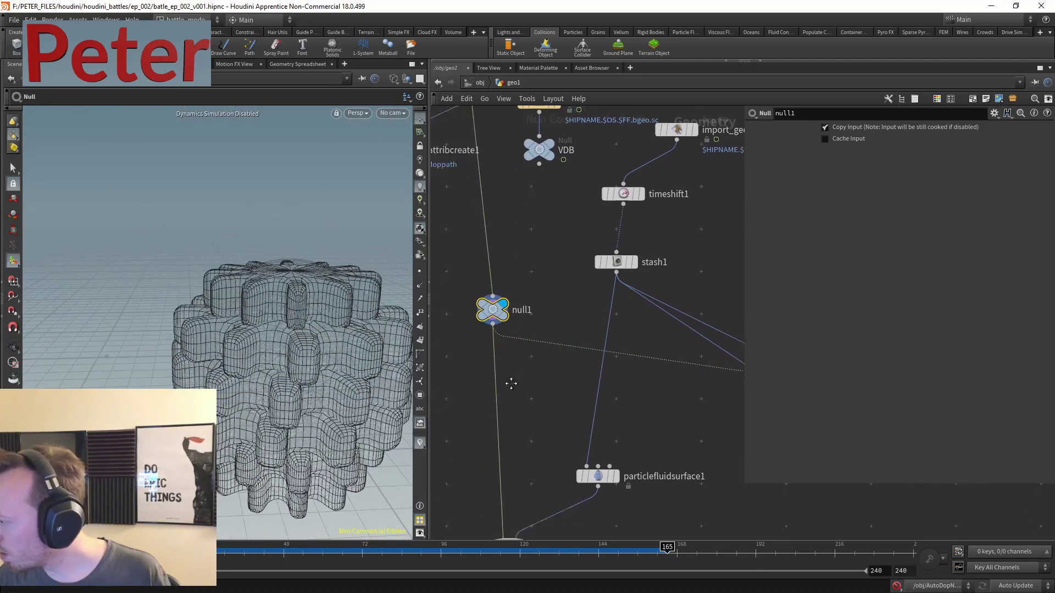
- Compare the stashed particle blob, the fluid surface mesh and the merge1 result in the viewport
click(632, 192)
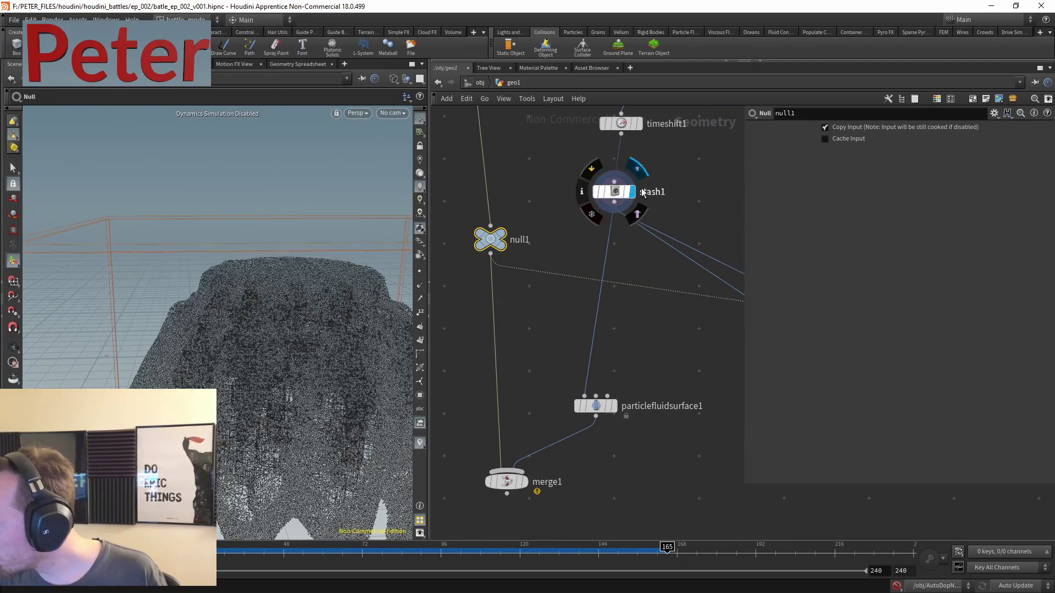
scroll(277, 304, up, 2)
scroll(258, 313, down, 2)
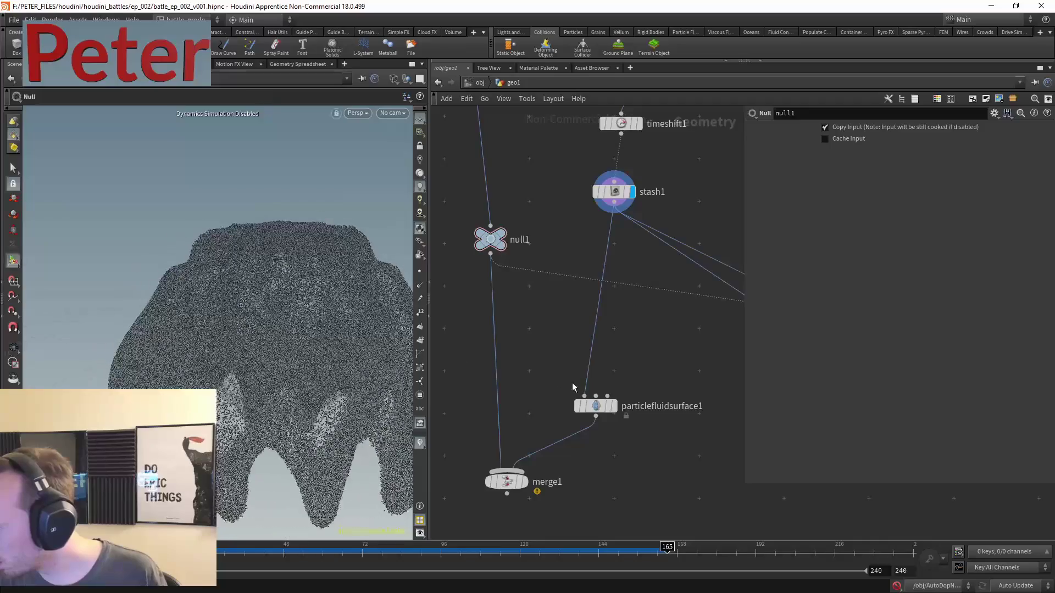
click(614, 406)
click(596, 406)
drag(286, 313, 302, 301)
drag(338, 358, 258, 181)
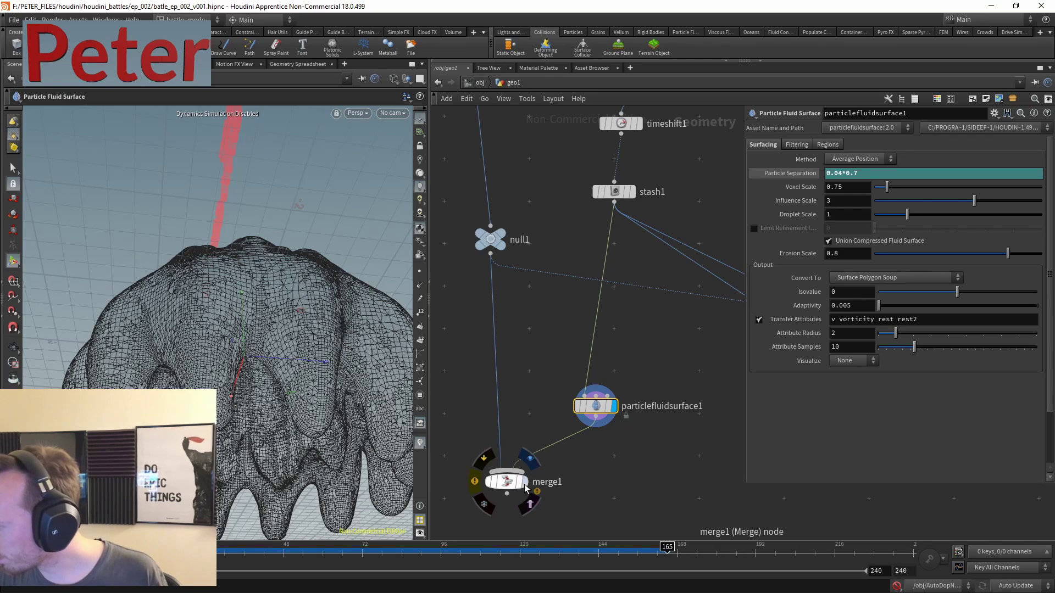
middle_drag(523, 485, 556, 401)
click(555, 401)
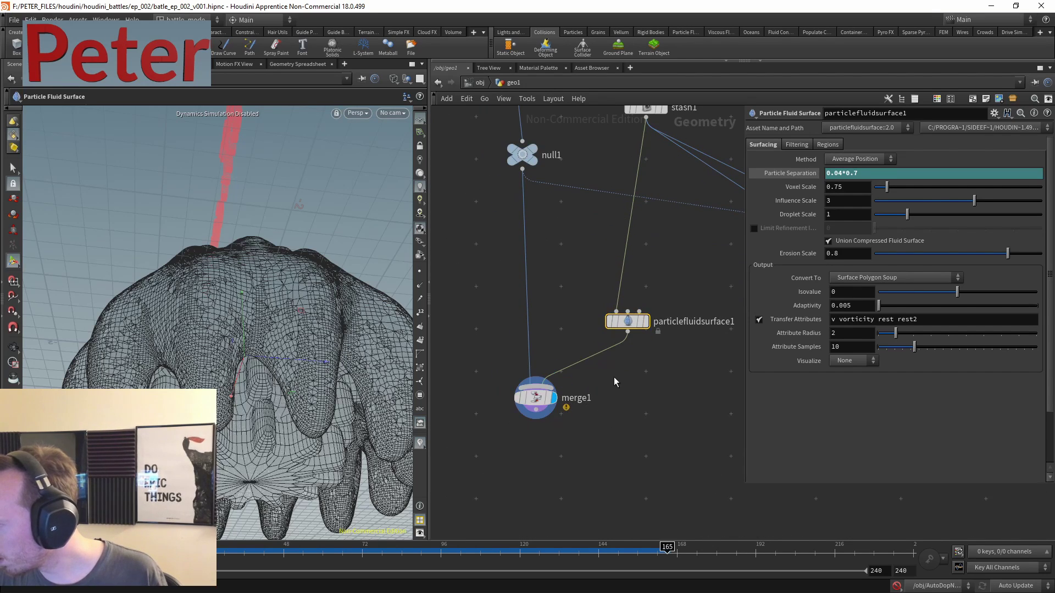
drag(211, 319, 287, 353)
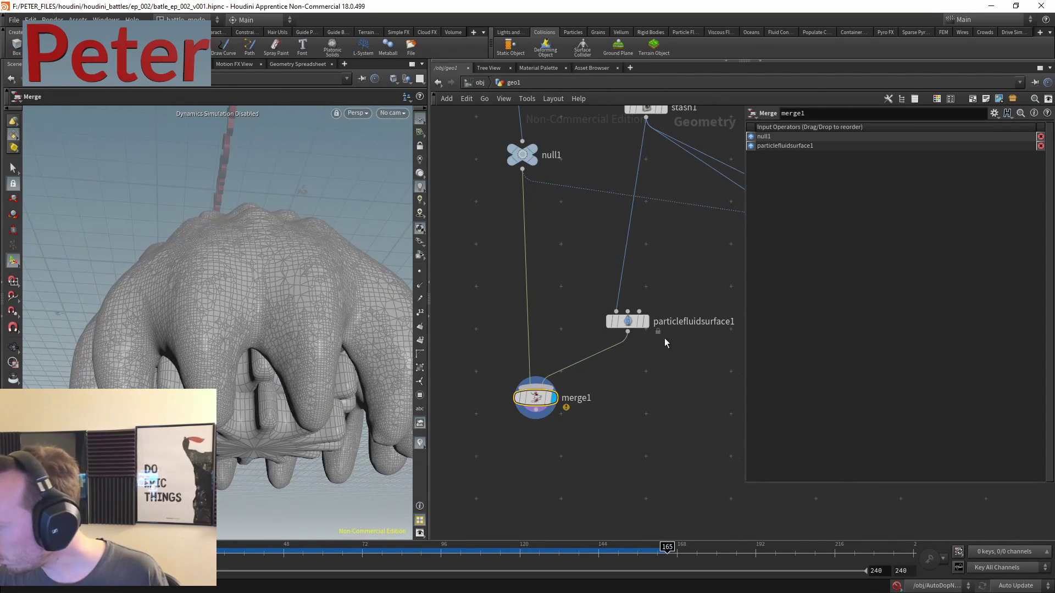
- Make room below particlefluidsurface1 and bring up the node list for a new node
middle_drag(683, 265, 641, 325)
key(Tab)
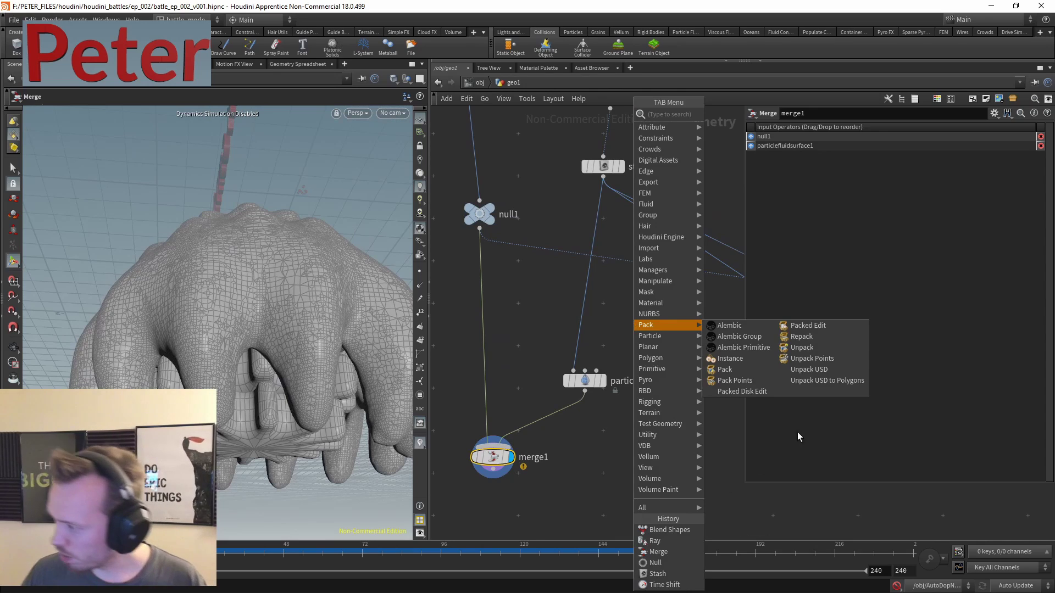
middle_drag(628, 471, 597, 391)
key(Tab)
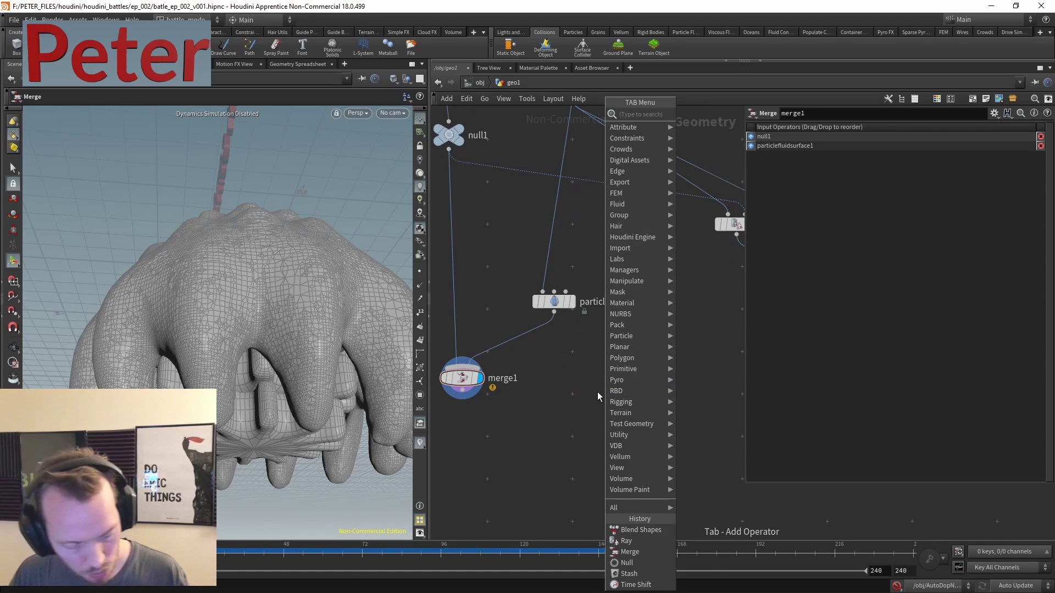
- Add attribwrangle2 under particlefluidsurface1, setting Alpha (F@) to 0.3, and display it
click(710, 114)
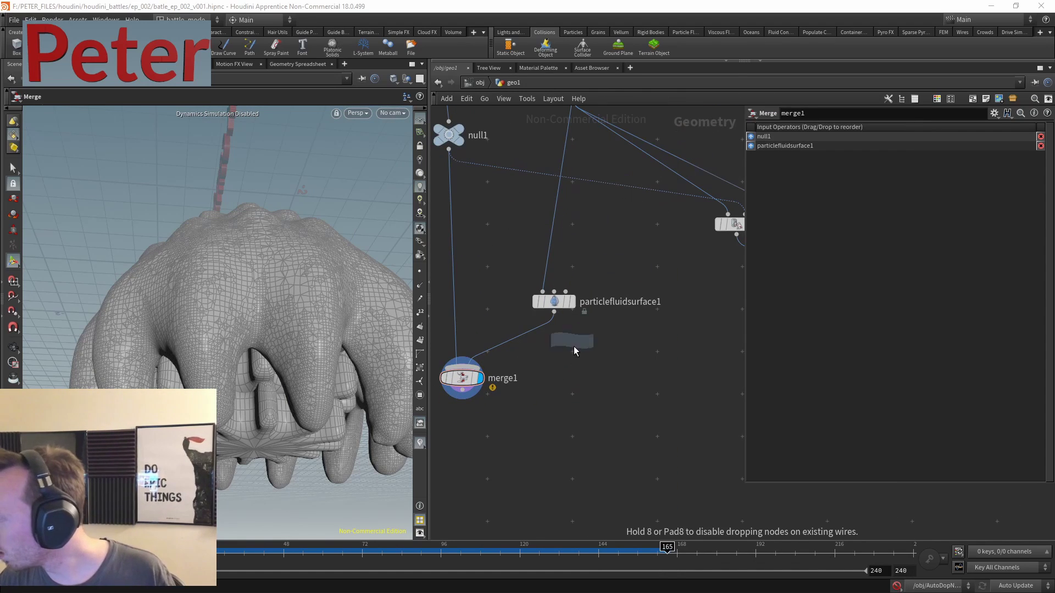
click(531, 407)
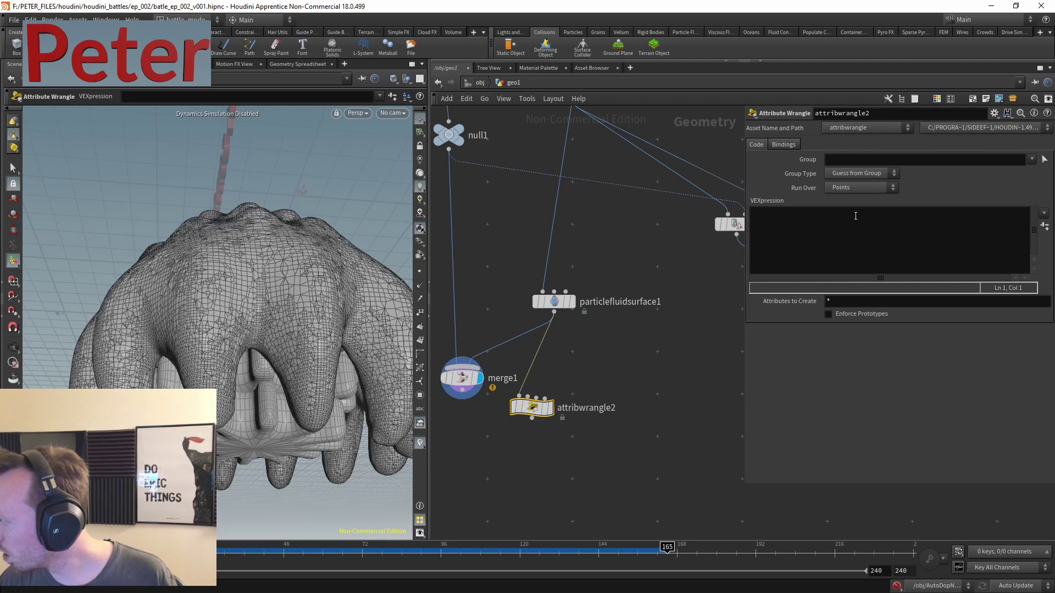
text(F)
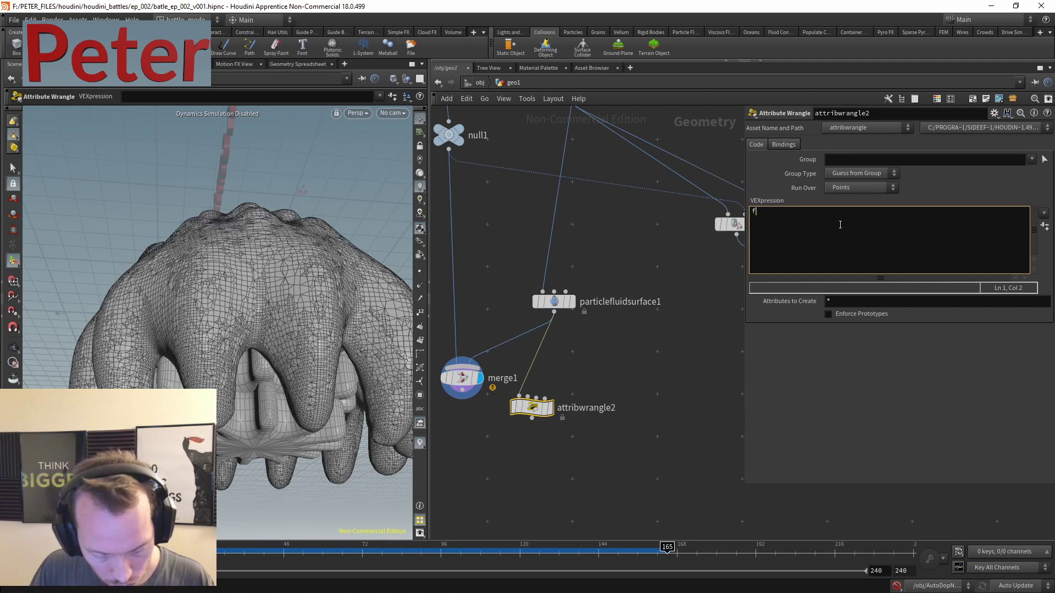
text(@Alpha=0.5)
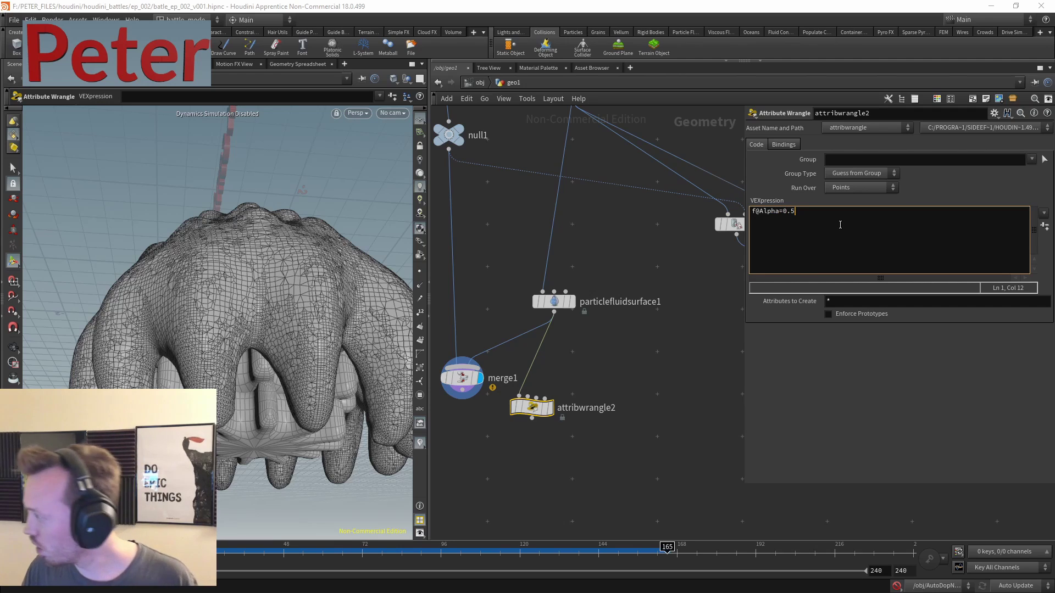
key(BackSpace)
text(3;)
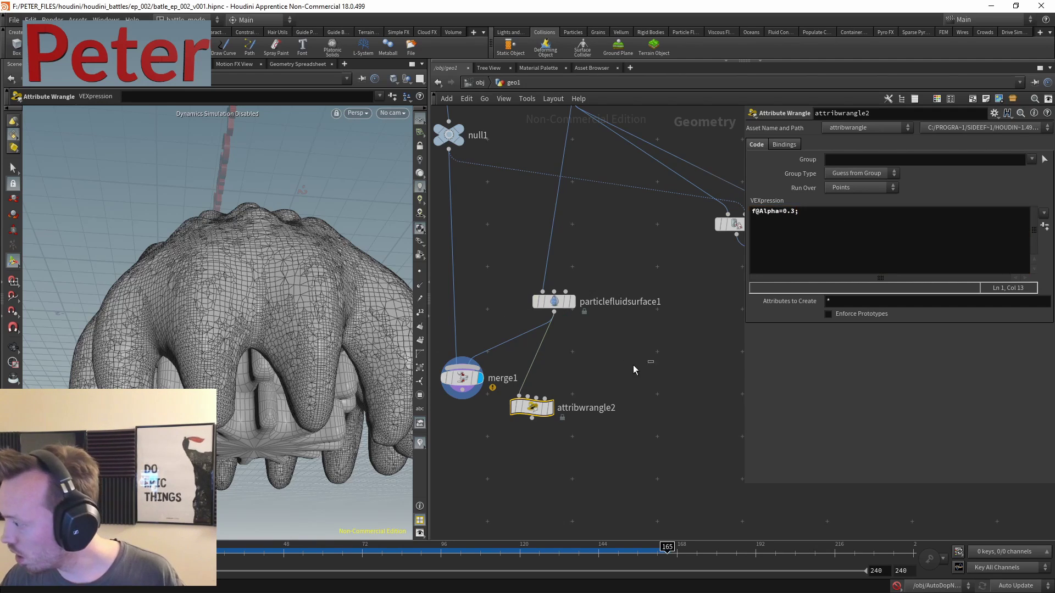
click(549, 408)
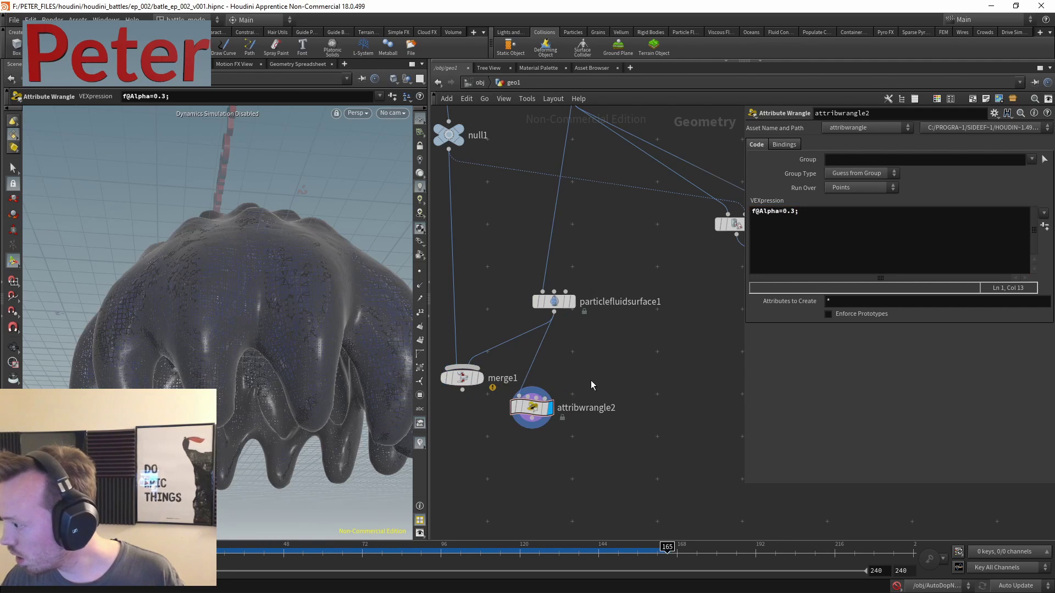
- Set the viewport's other-objects visibility to ghosted, translucent display
click(407, 83)
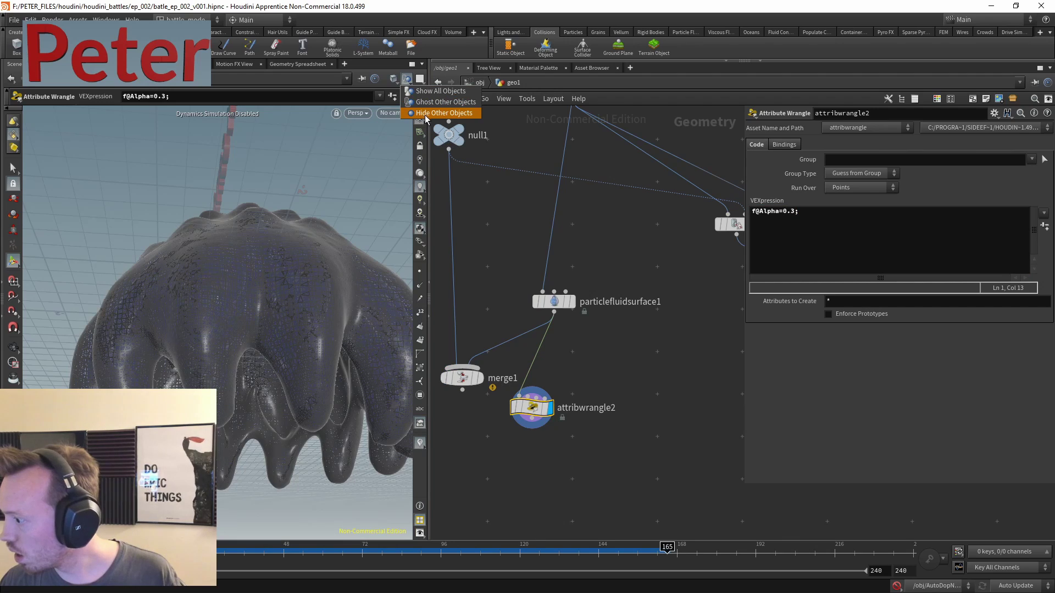
click(426, 114)
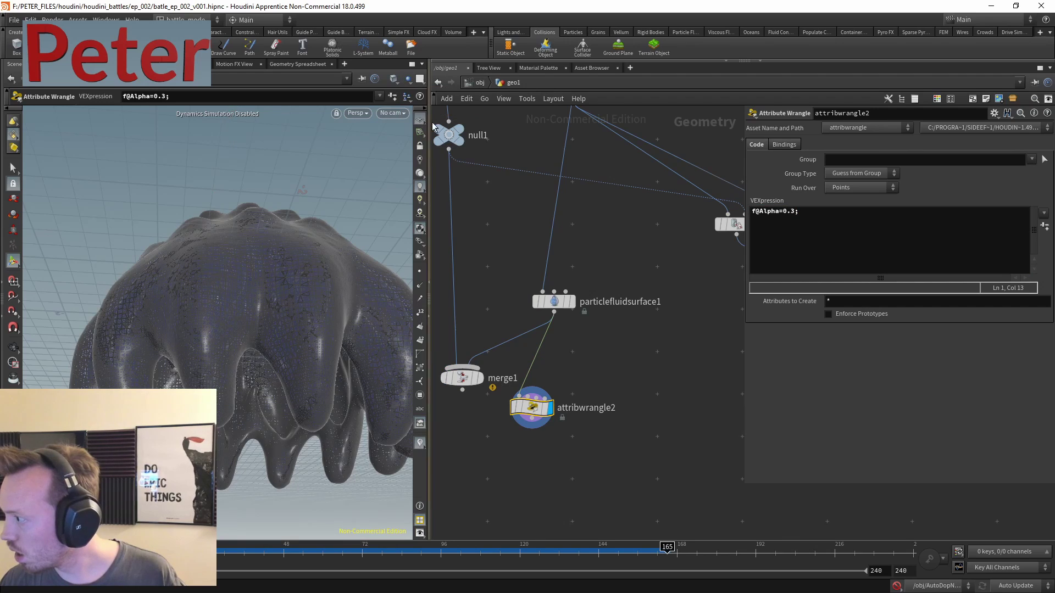
click(389, 78)
click(434, 168)
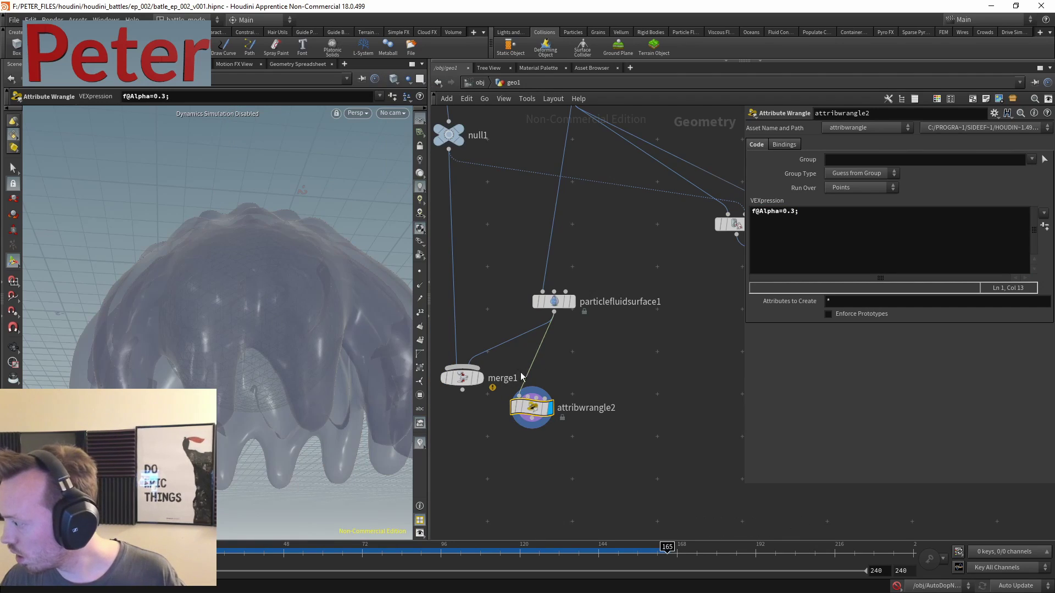
- Wire attribwrangle2 into merge1 and insert a Color node between them
click(533, 426)
drag(462, 378, 479, 454)
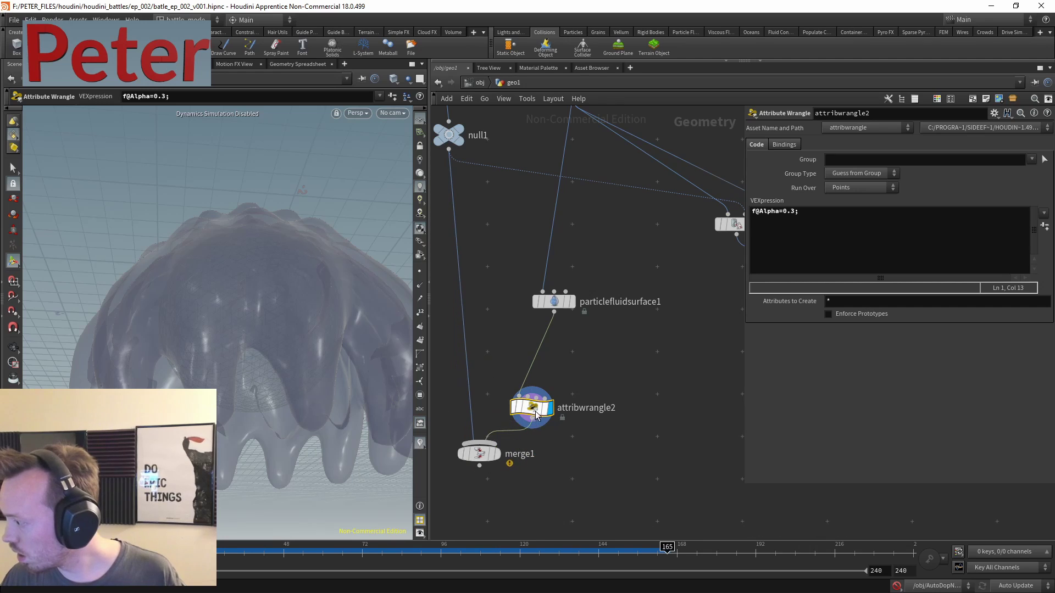
drag(531, 408, 553, 351)
key(Tab)
text(color)
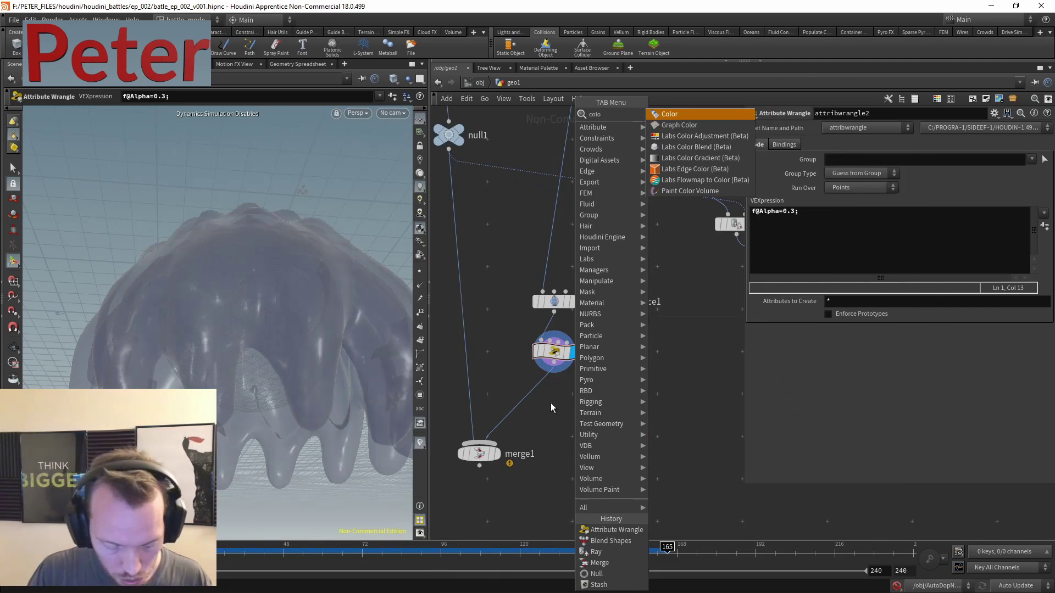
click(677, 113)
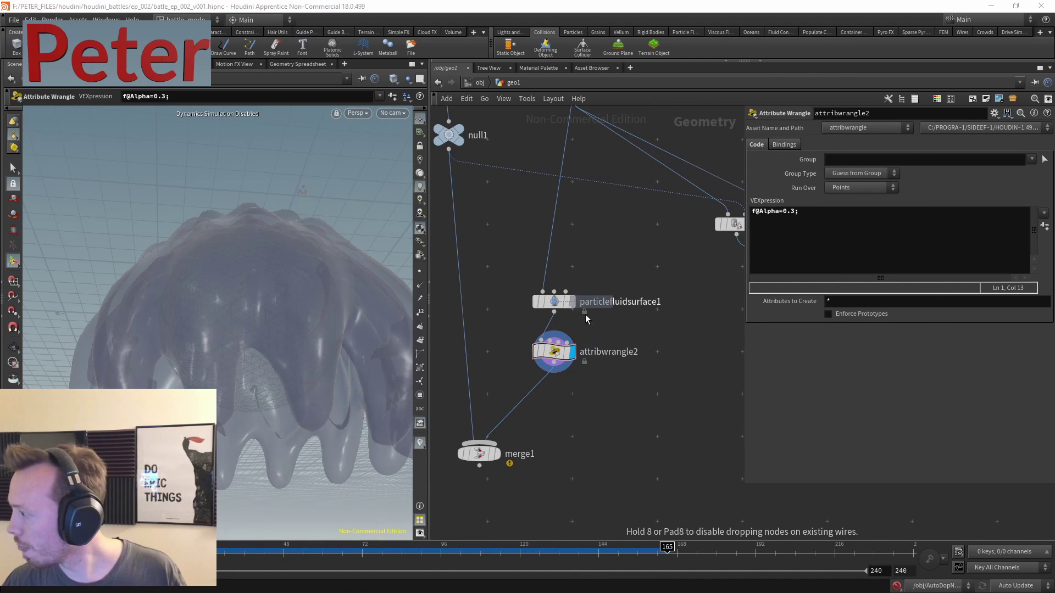
click(539, 399)
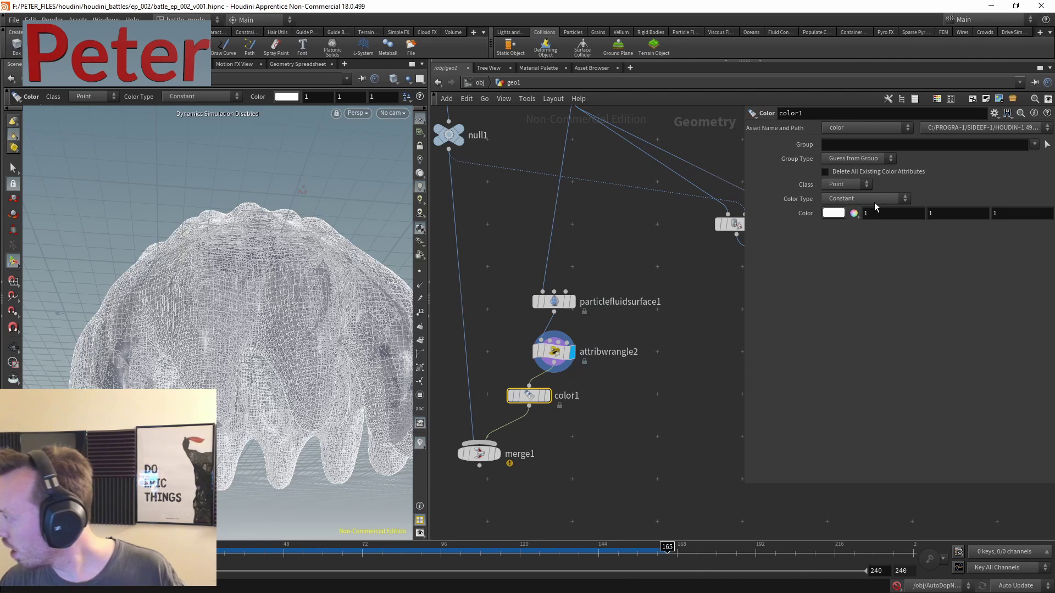
- Set color1's colour to red (1, 0, 0)
click(833, 213)
click(840, 111)
click(1041, 74)
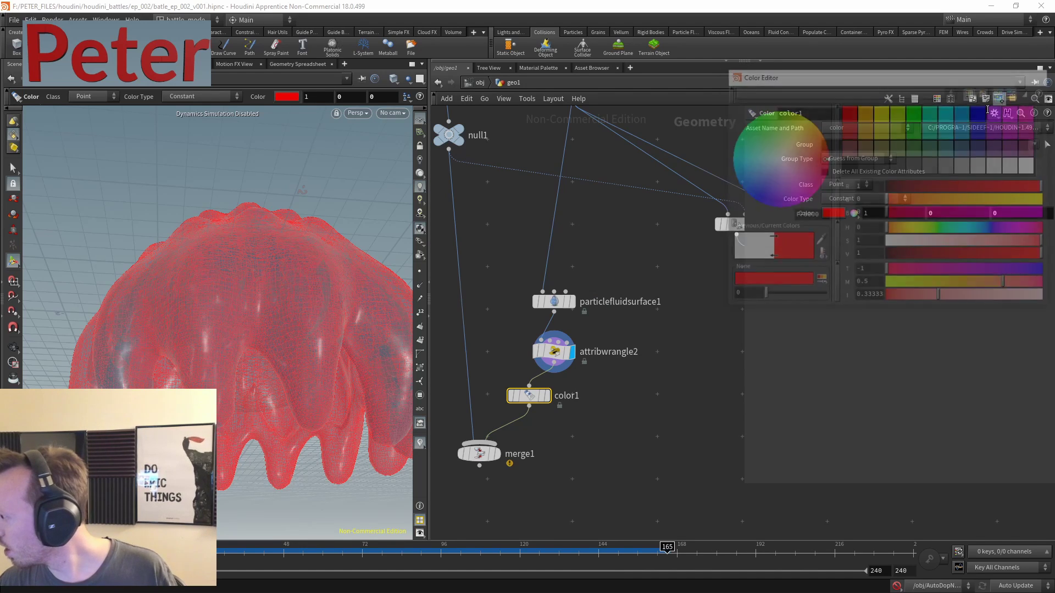
click(496, 341)
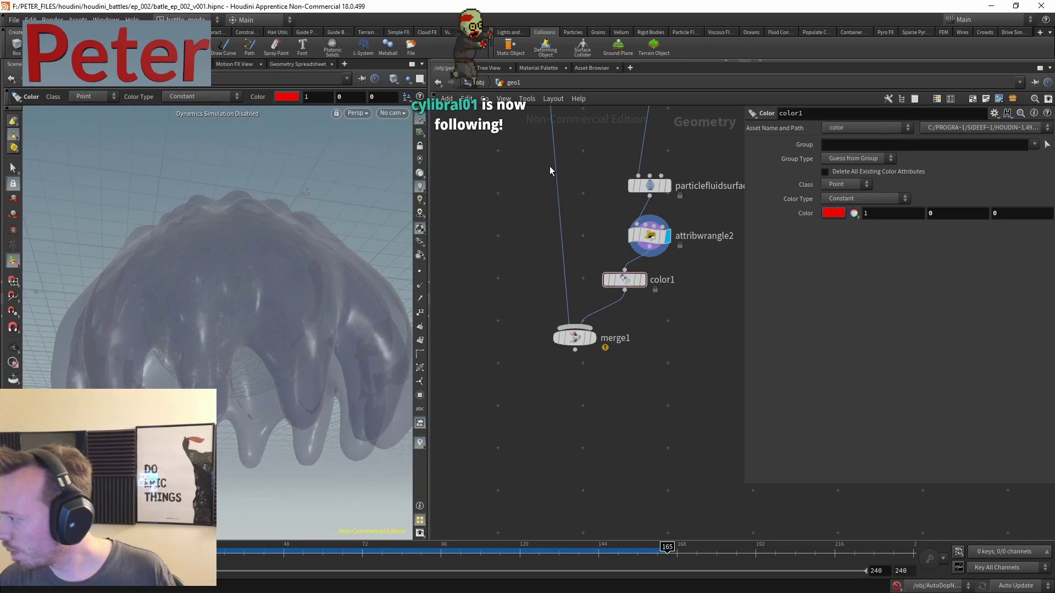
- Display merge1's output and tumble the view to inspect the translucent red fluid shell
middle_drag(581, 255, 571, 332)
click(582, 413)
click(565, 413)
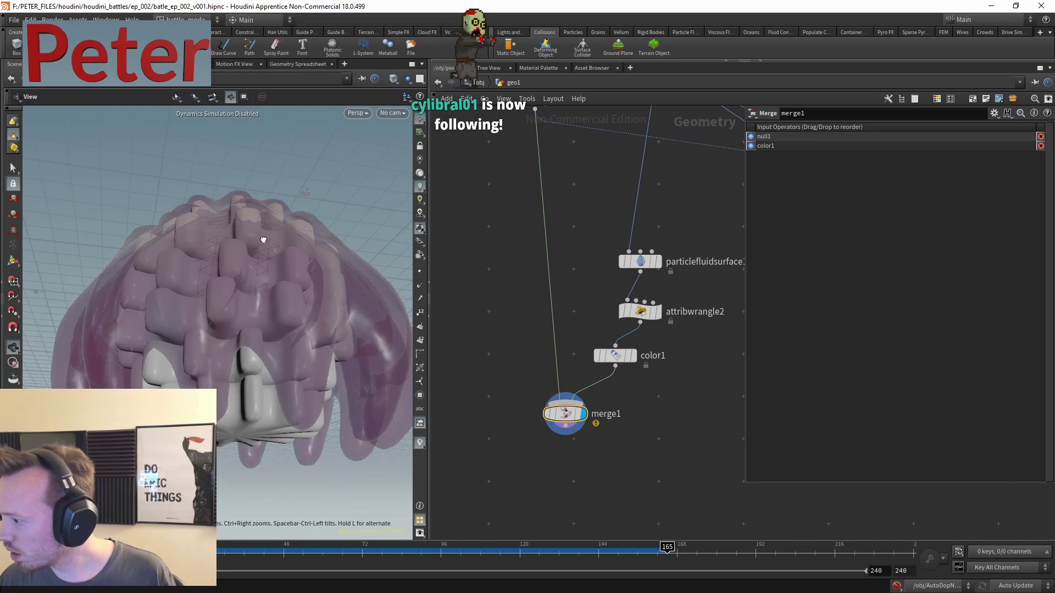
scroll(187, 268, up, 5)
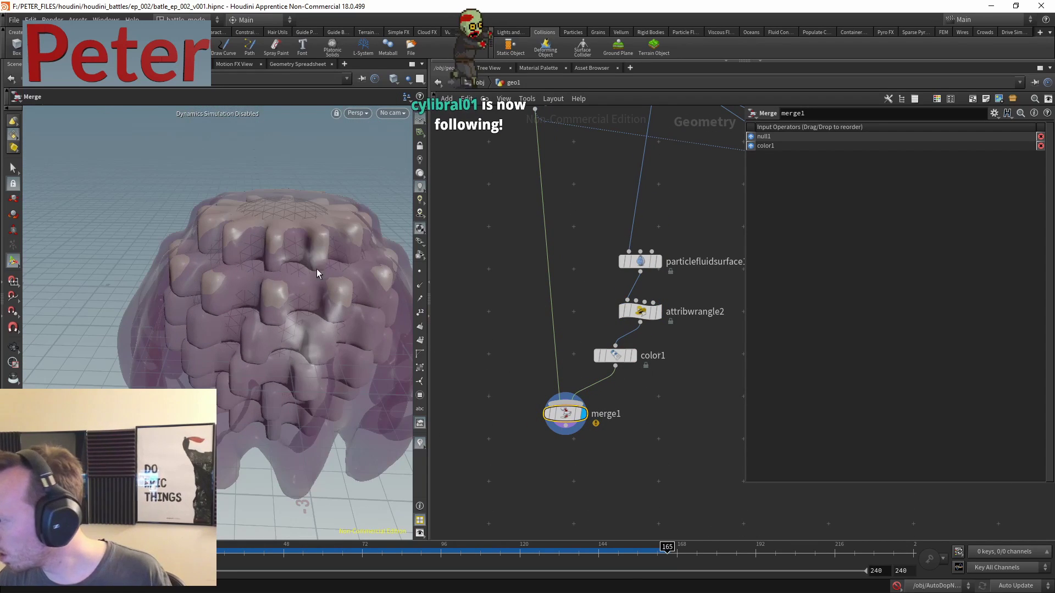
middle_drag(271, 187, 253, 312)
drag(252, 312, 301, 348)
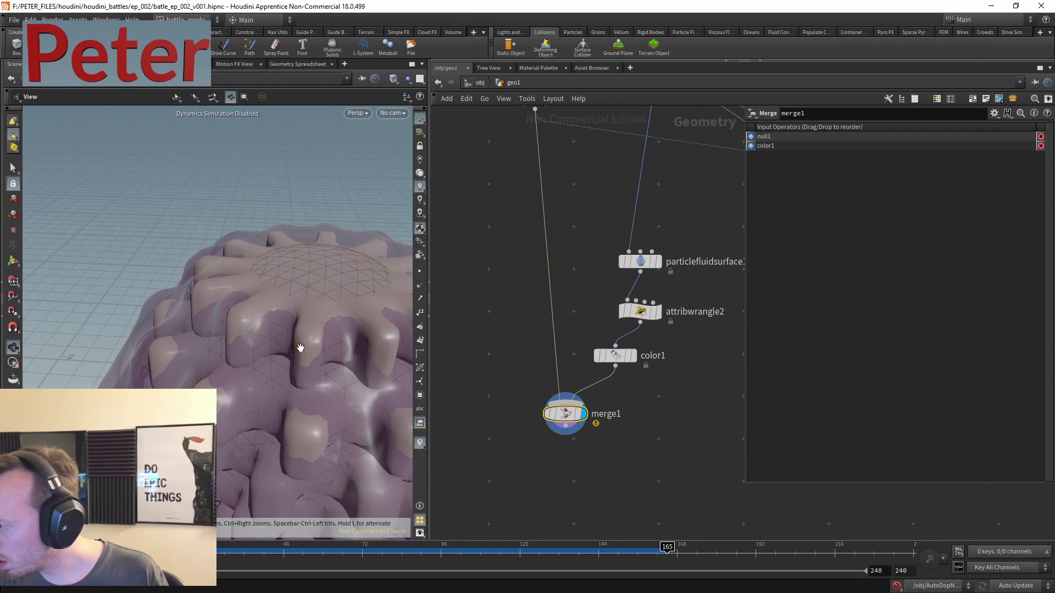
key(Tab)
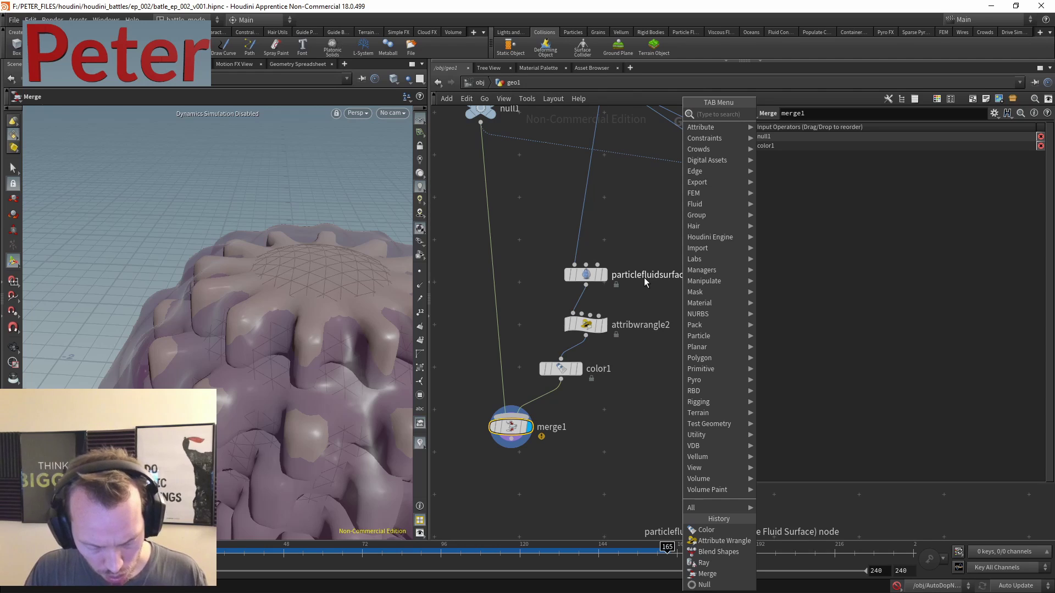
- Add a Group Expression node beside color1
text(group)
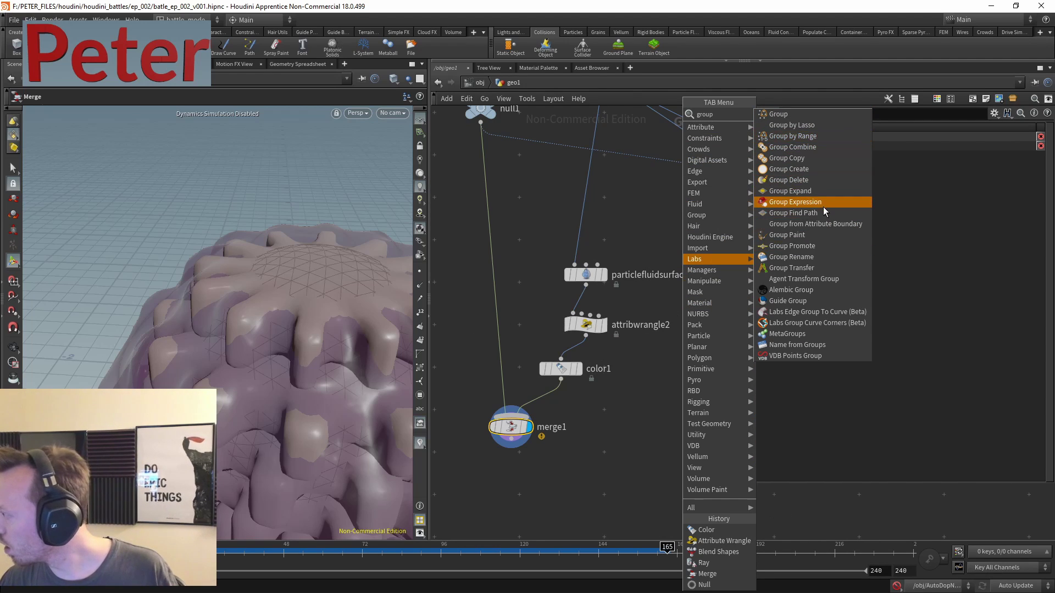
click(803, 203)
click(675, 288)
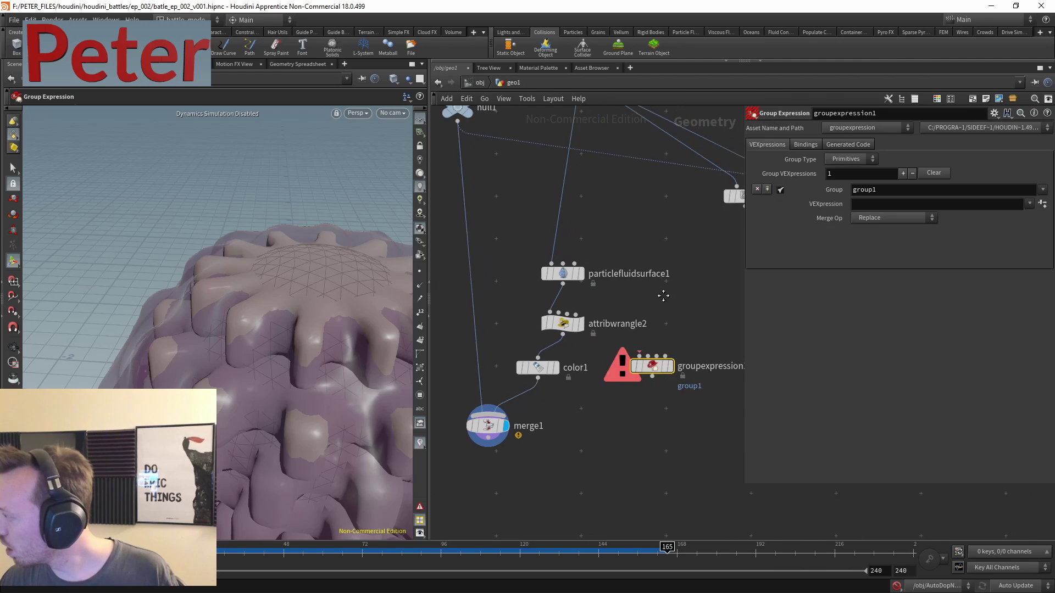
scroll(665, 294, up, 3)
click(506, 263)
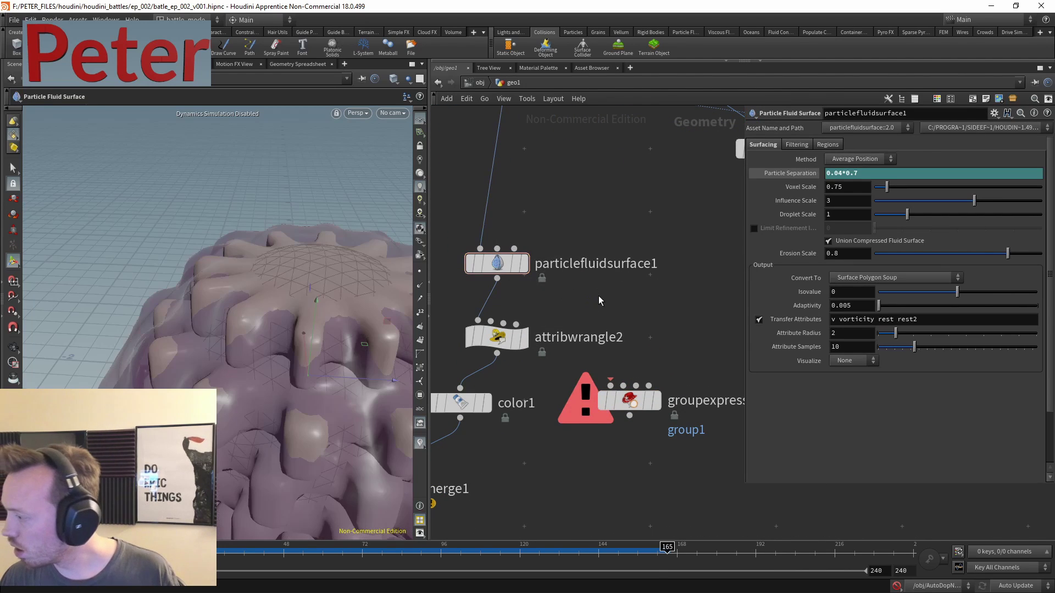
- Add attribwrangle3 and wire particlefluidsurface1's output into its first input
key(Tab)
text(aw)
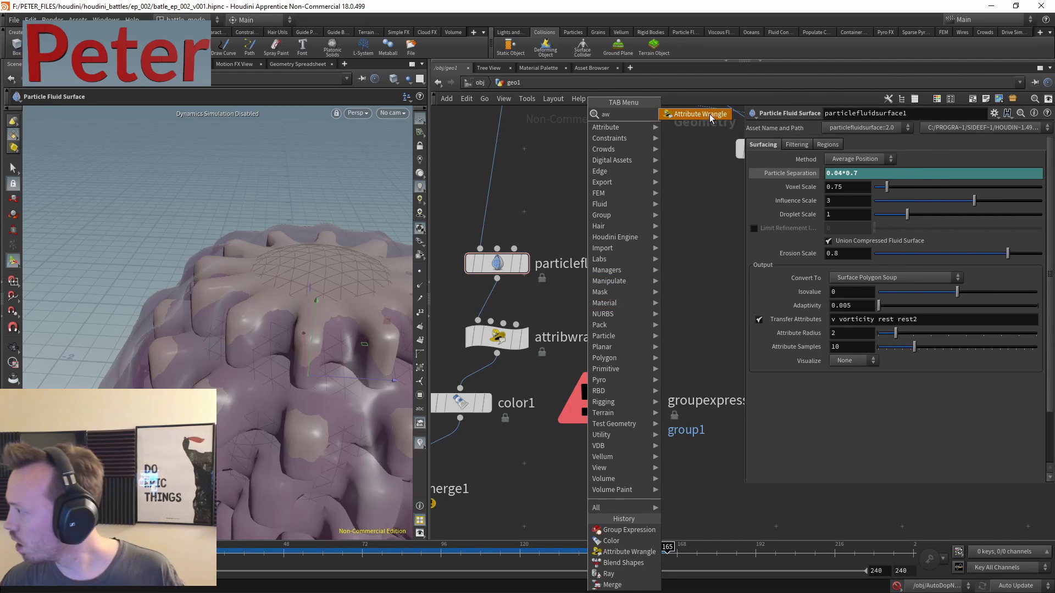
click(710, 115)
click(651, 310)
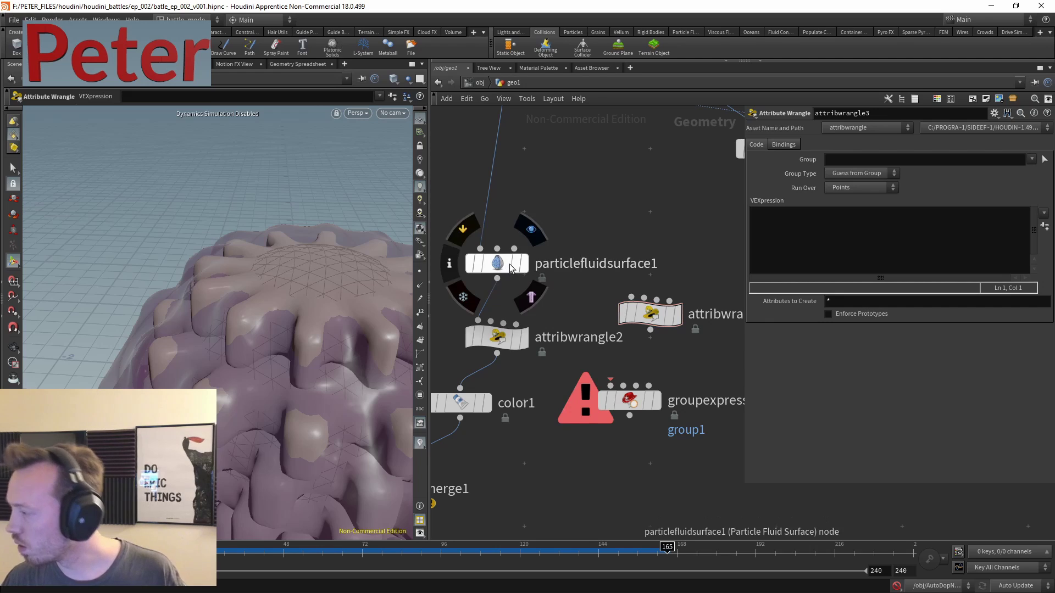
click(497, 279)
click(631, 297)
middle_drag(590, 204, 583, 360)
click(517, 117)
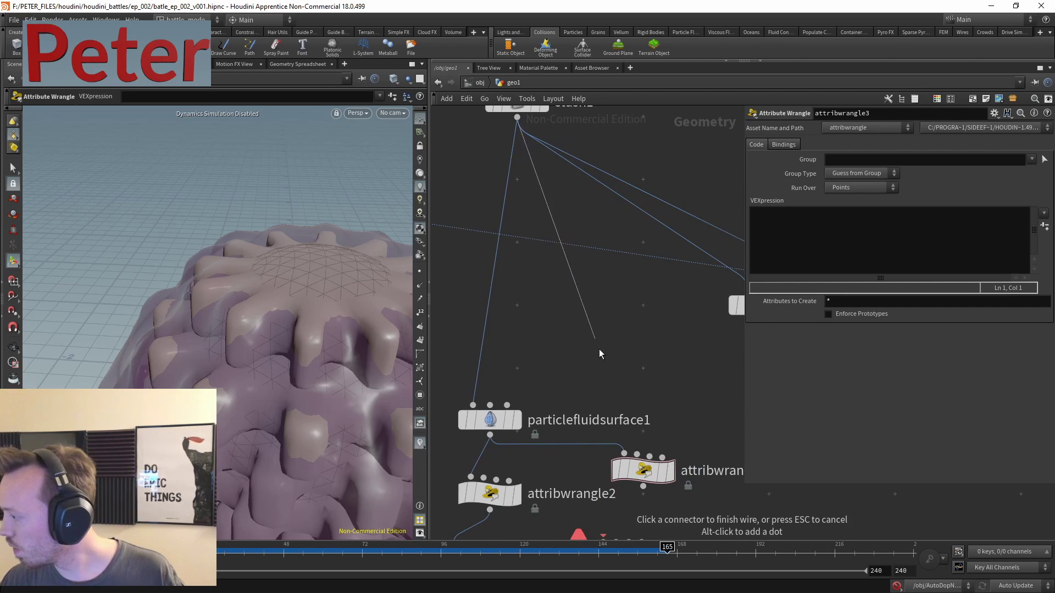
click(616, 440)
middle_drag(690, 384, 631, 275)
click(801, 233)
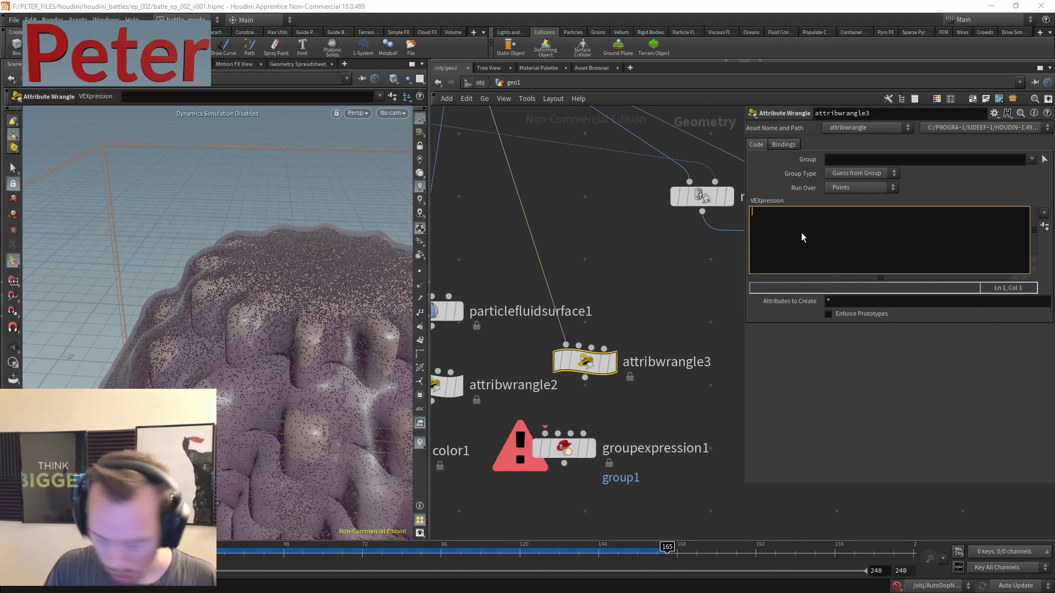
text(if(r)
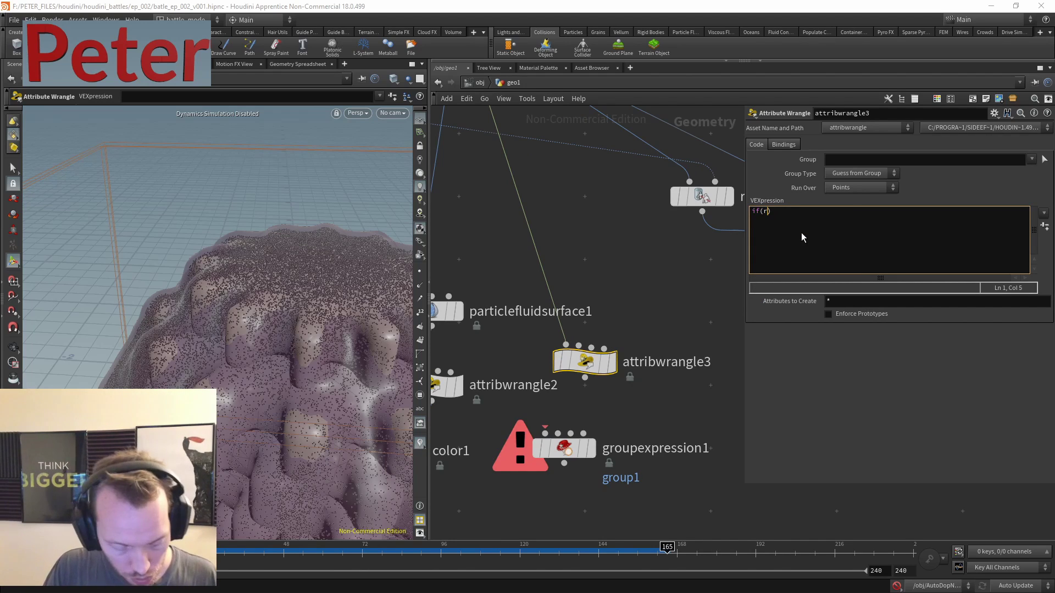
text(and()
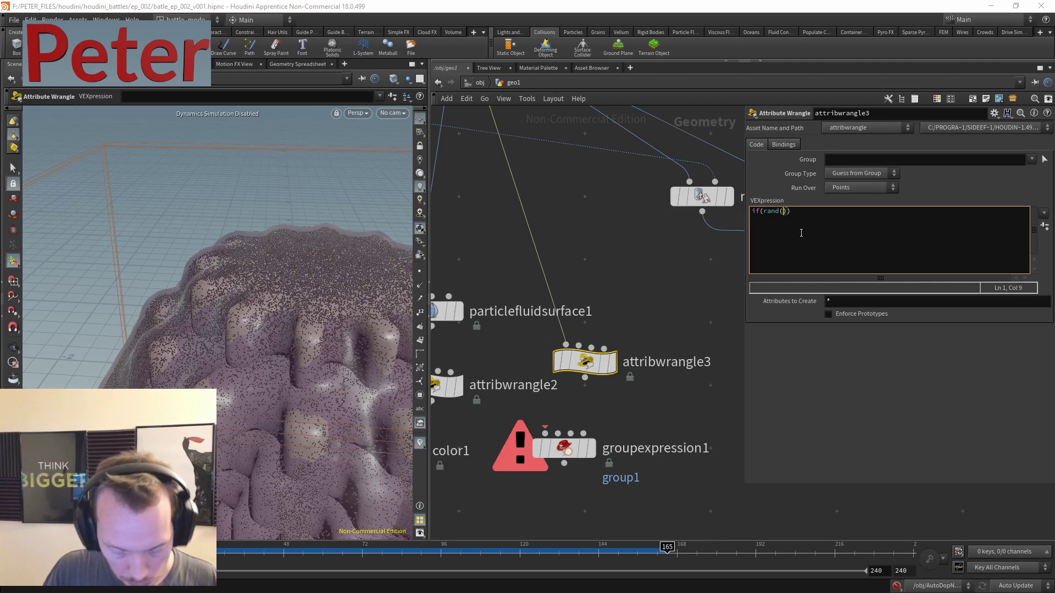
text(@ptnum)
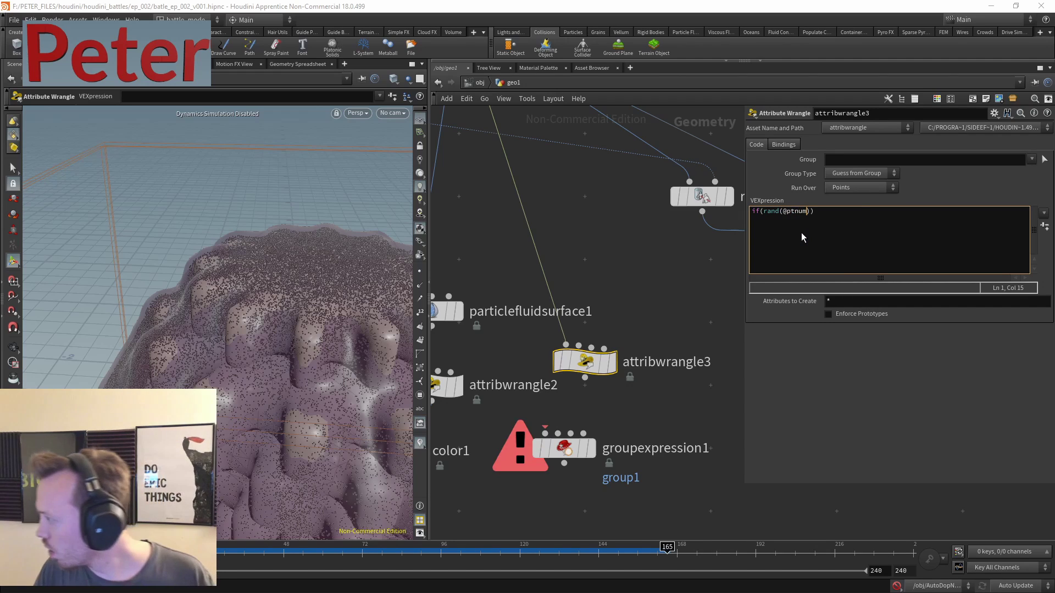
text())
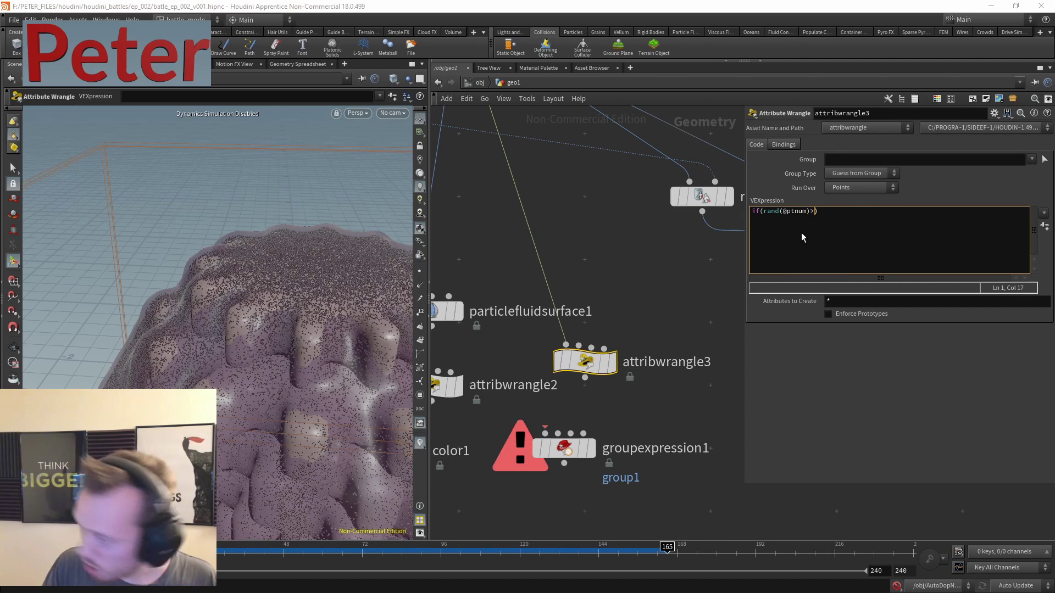
text(>ch()
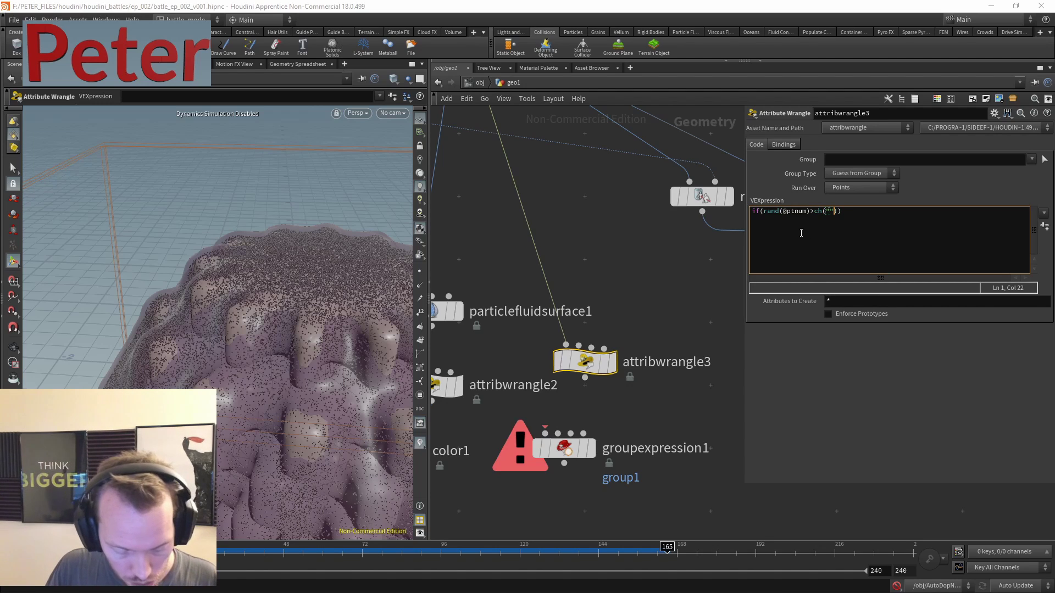
text("thr)
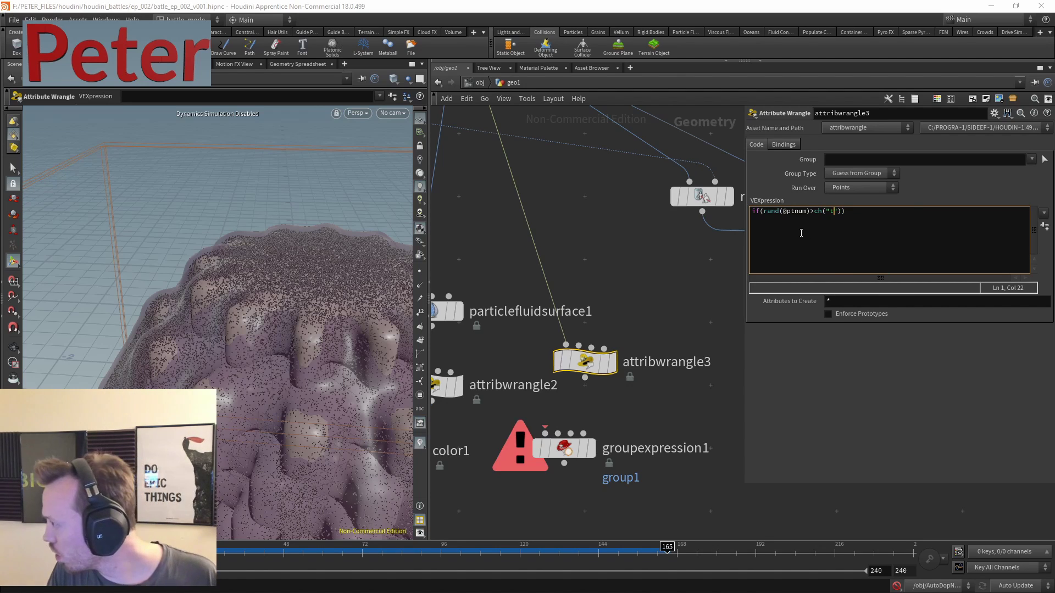
key(BackSpace)
key(BackSpace)
text(reshold)
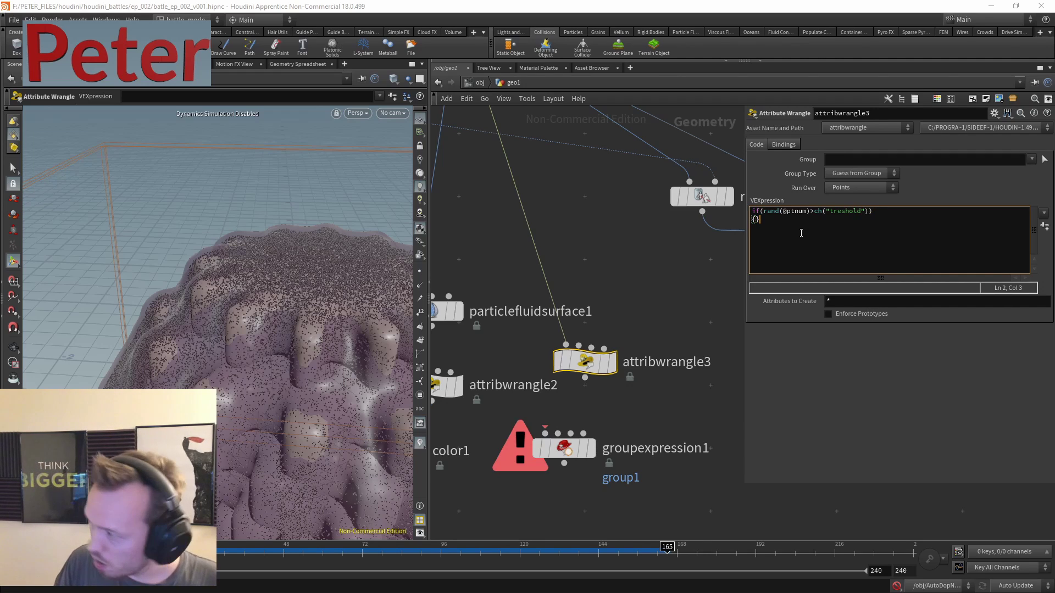
text(movepoint)
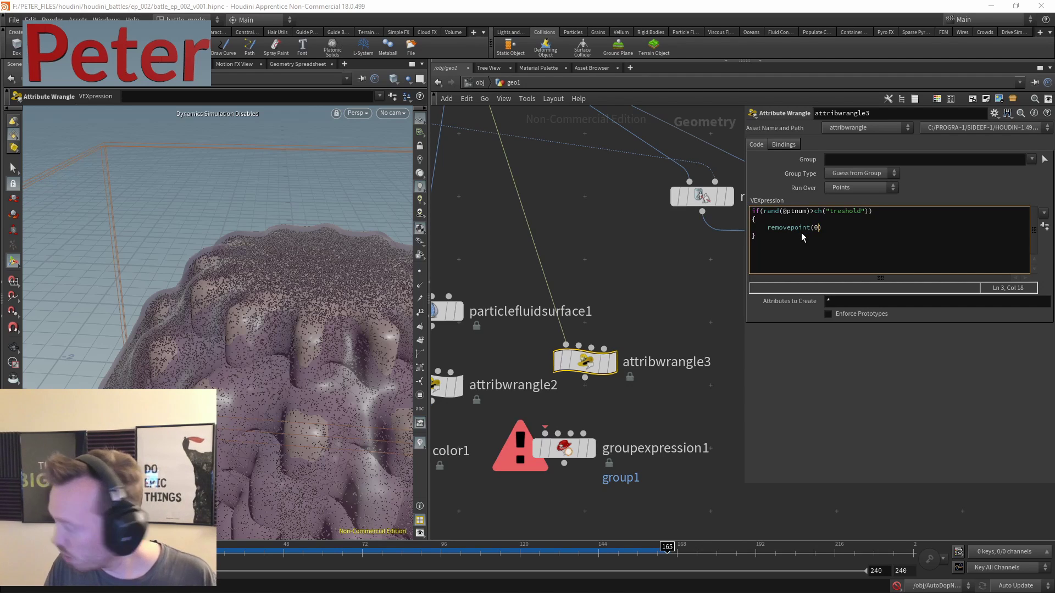
text((0,)
text(@ptnum,)
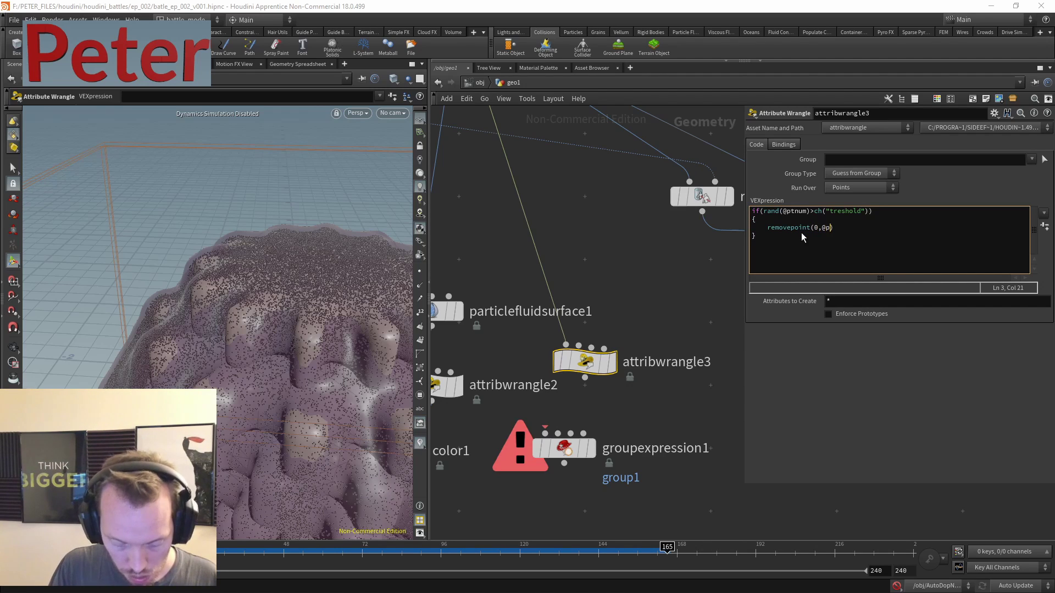
key(BackSpace)
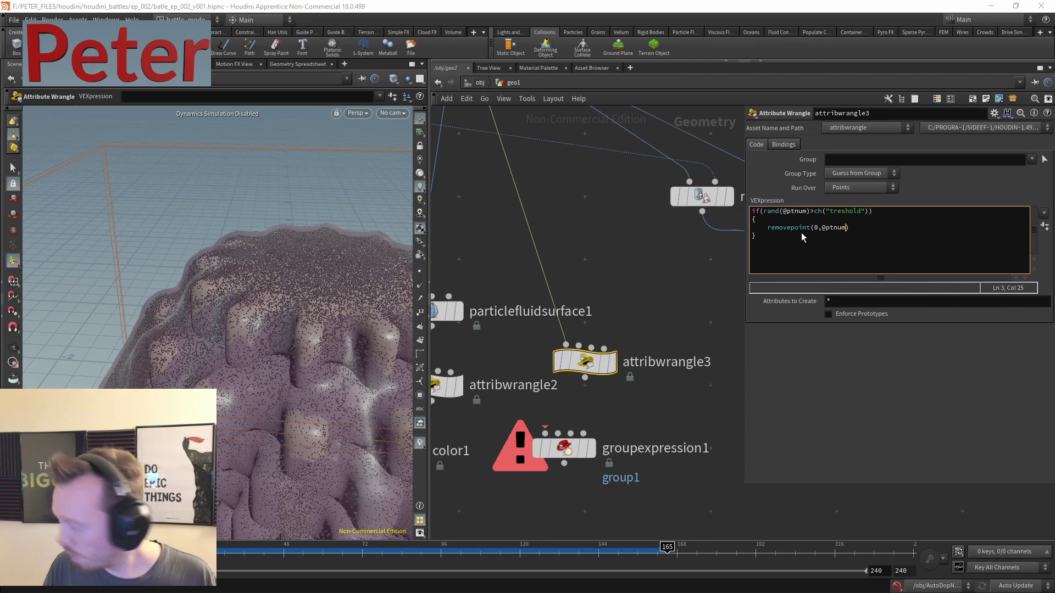
text();)
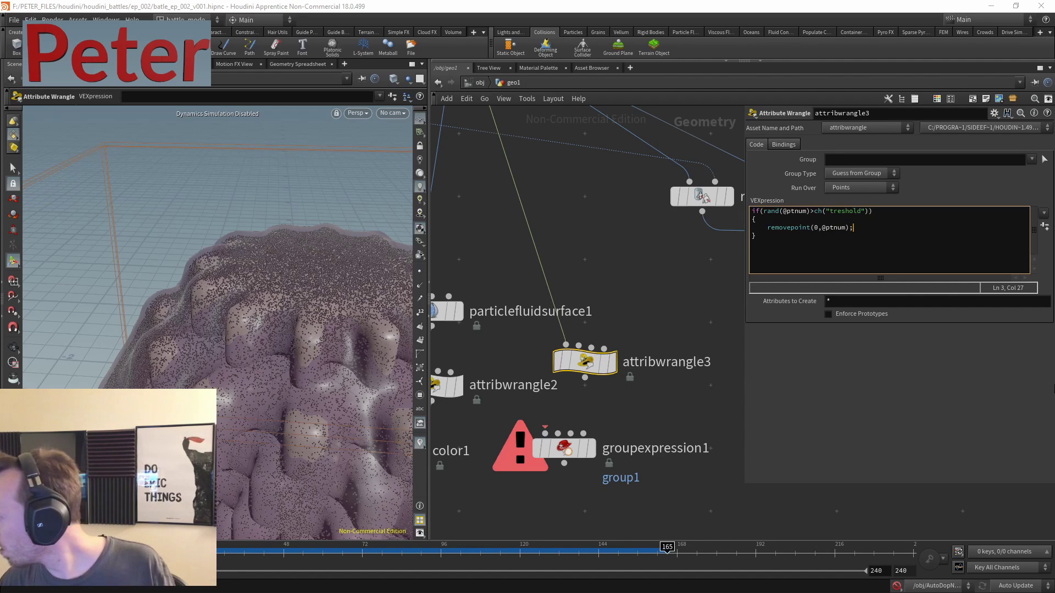
- Create the Treshold parameter and set it to 0.001, leaving sparse points
click(1044, 225)
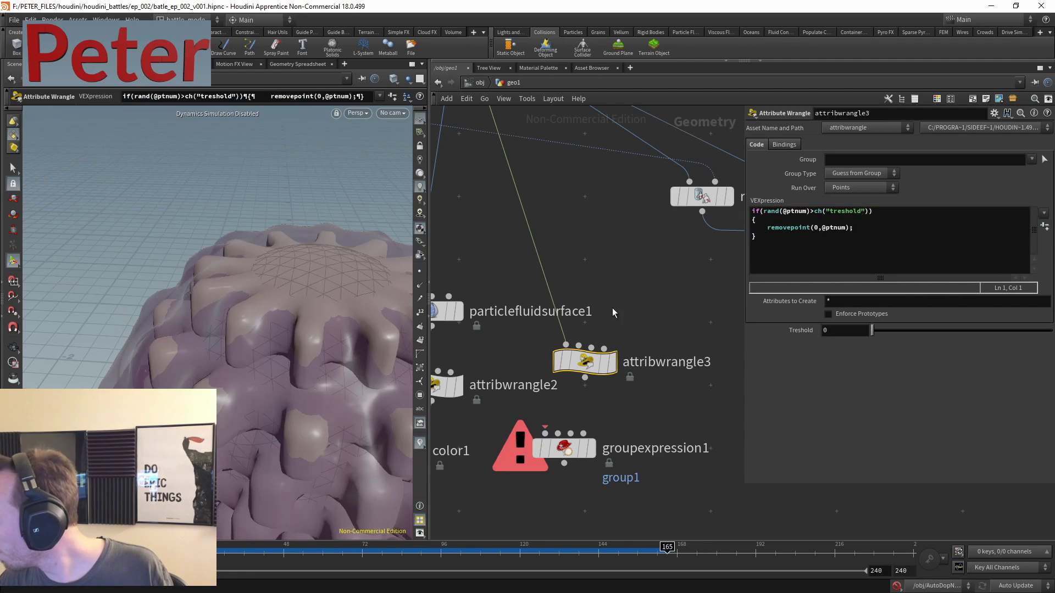
mouse_move(875, 337)
mouse_down()
mouse_move(994, 332)
mouse_move(882, 332)
mouse_up()
text(0.01)
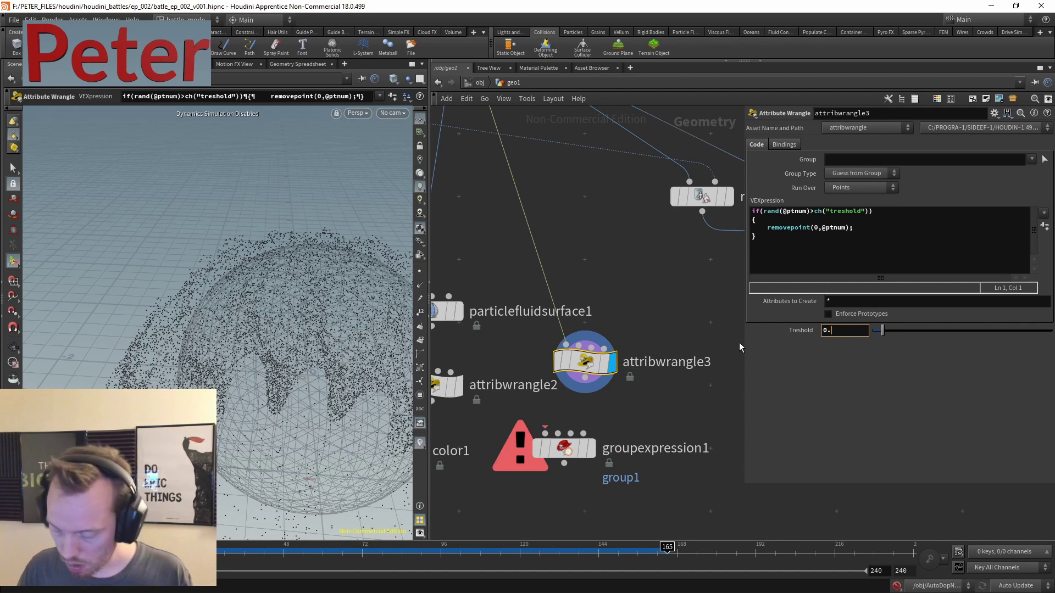
key(Return)
middle_drag(634, 283, 609, 216)
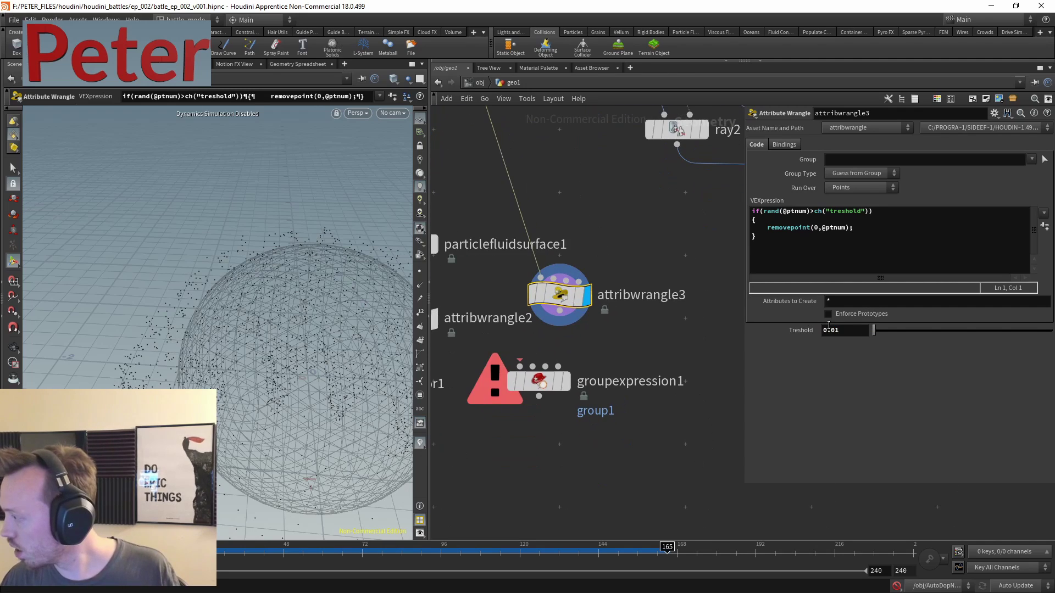
click(846, 330)
text(1)
key(Return)
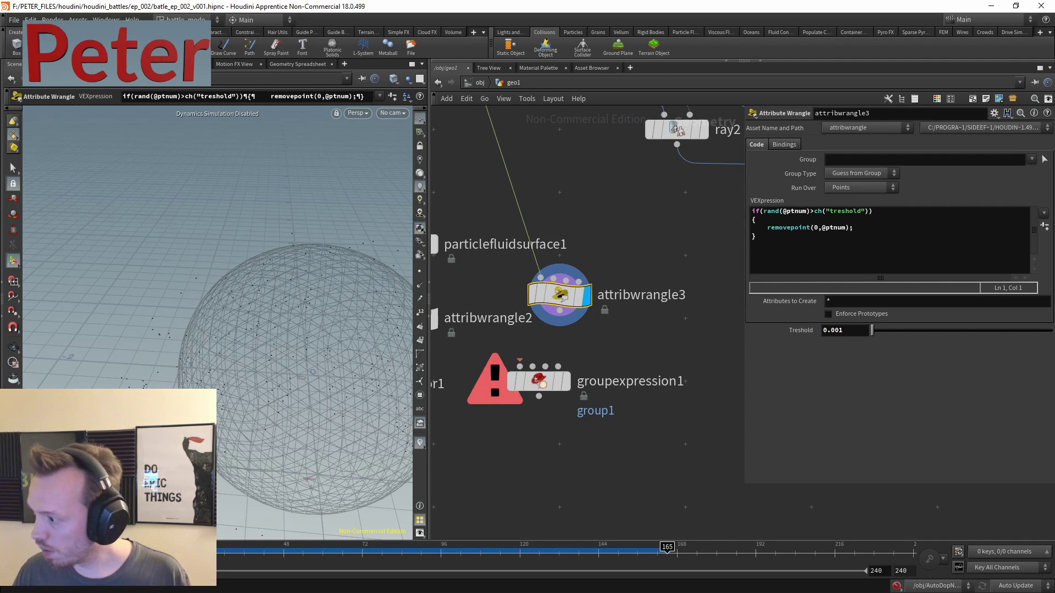
middle_drag(560, 275, 568, 204)
drag(631, 445, 569, 295)
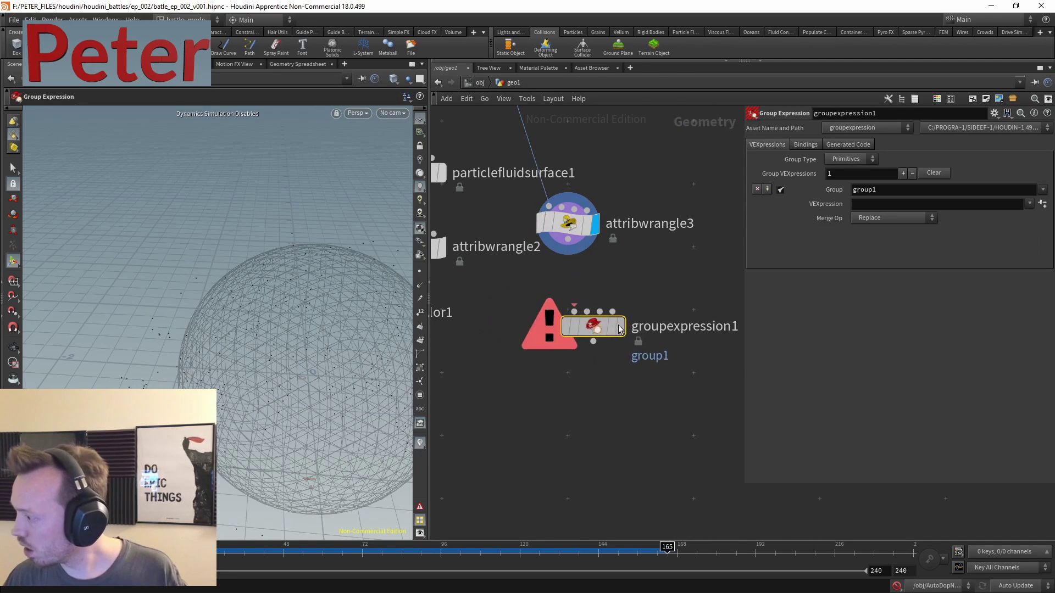
- Select the six gear-building nodes in the foreach loop and duplicate them out of it
scroll(569, 295, down, 5)
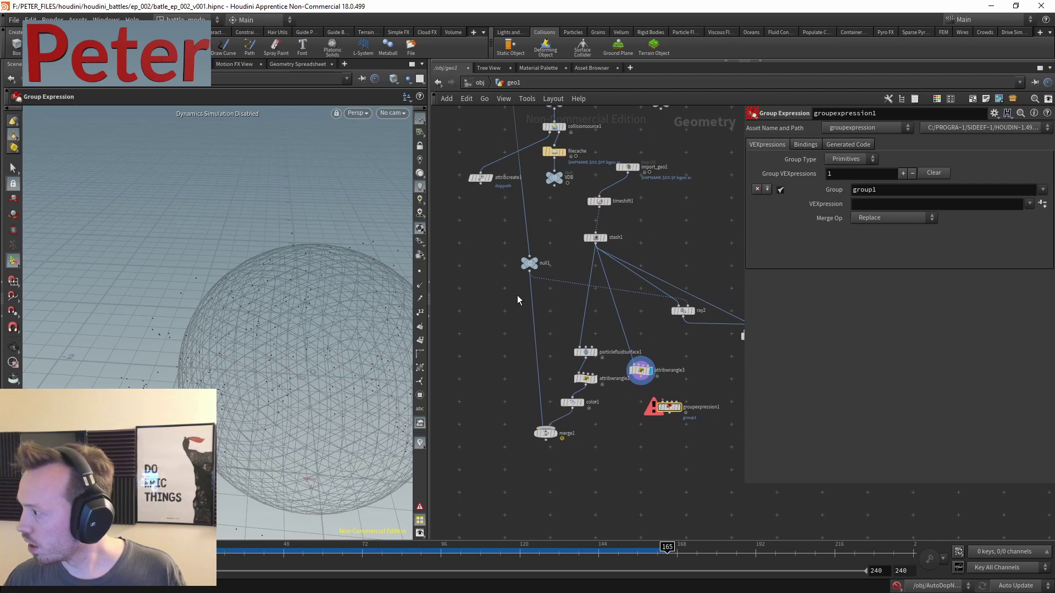
middle_drag(537, 294, 581, 326)
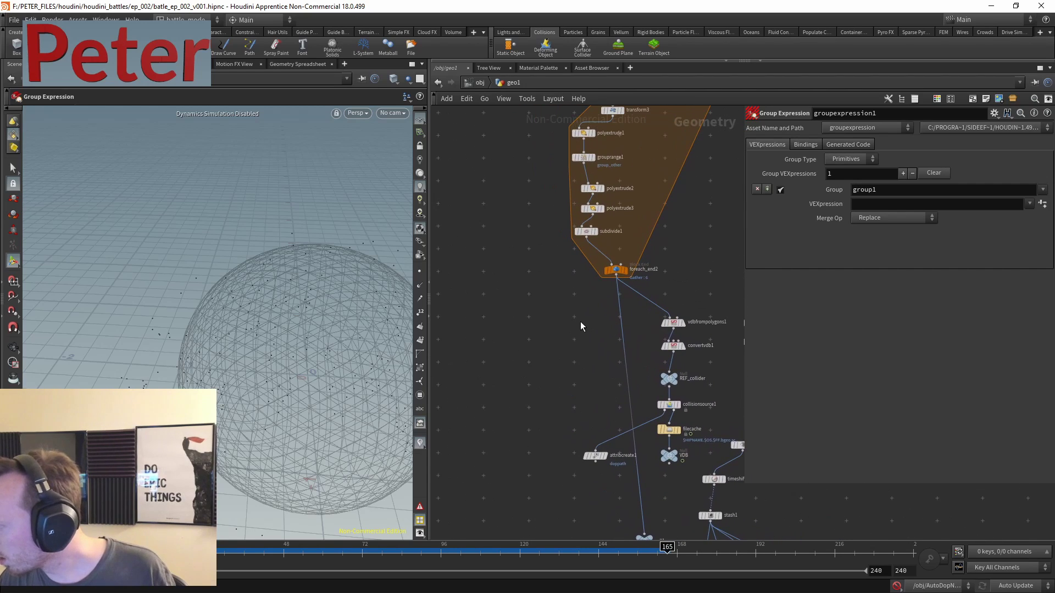
middle_drag(509, 145, 516, 278)
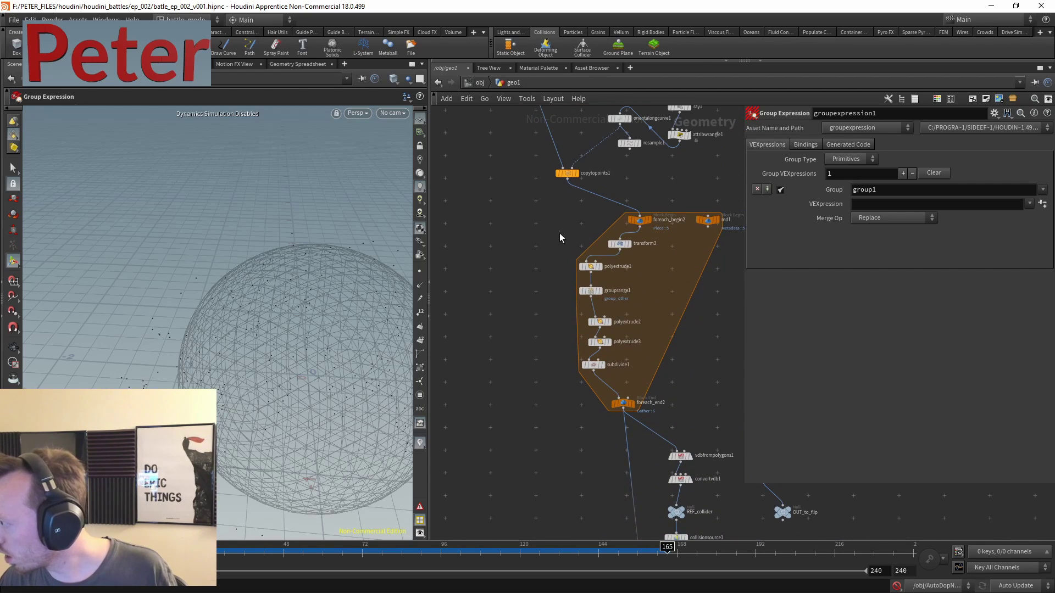
drag(559, 233, 512, 361)
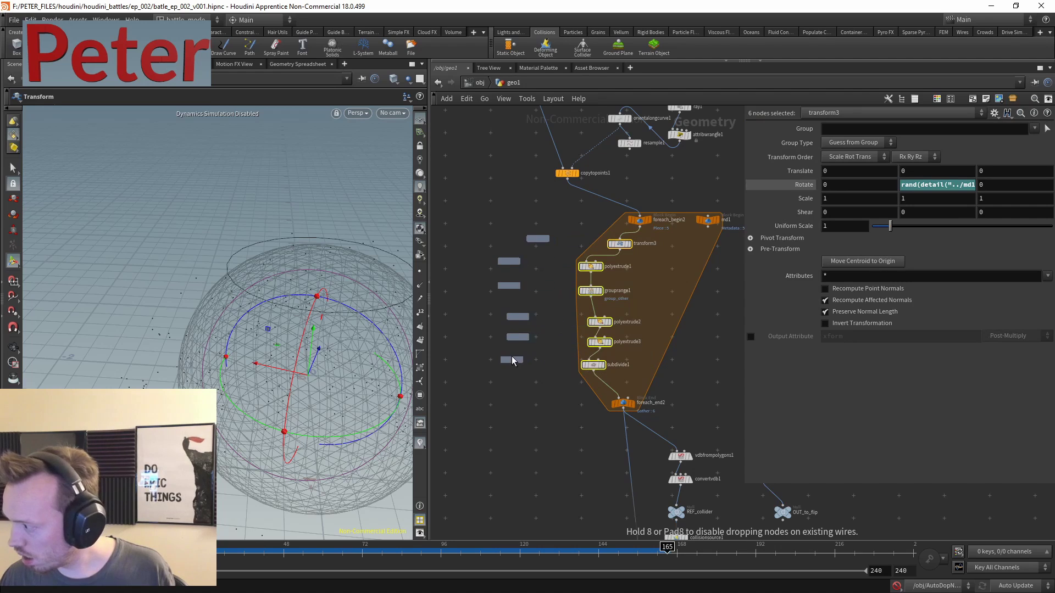
middle_drag(511, 169, 546, 366)
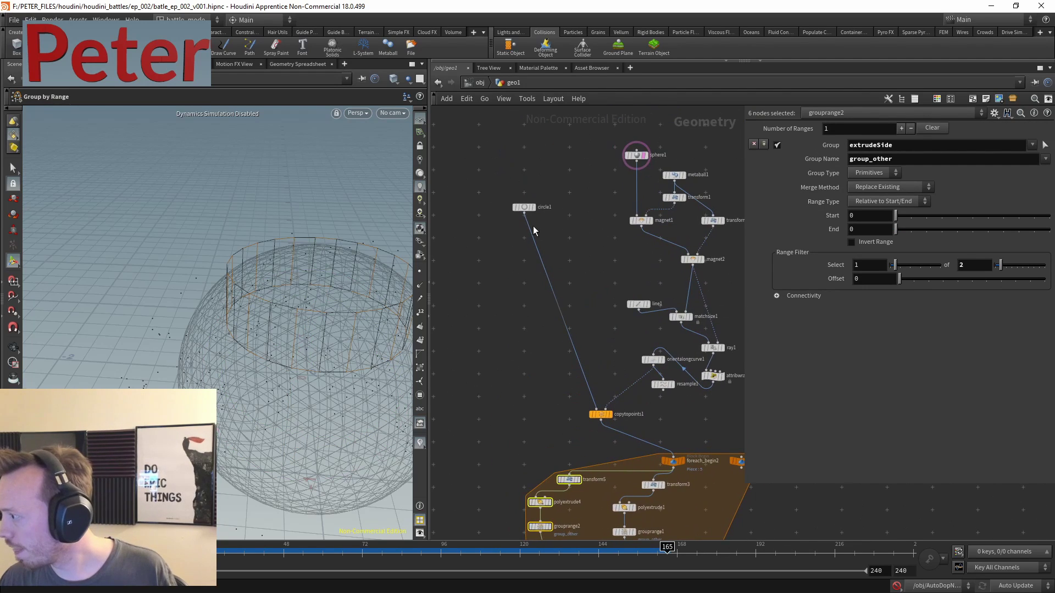
middle_drag(525, 494, 537, 281)
drag(537, 288, 516, 289)
- Move the copied gear chain to the bottom of the network and display subdivide2's rounded gear
scroll(516, 290, down, 3)
middle_drag(516, 290, 559, 205)
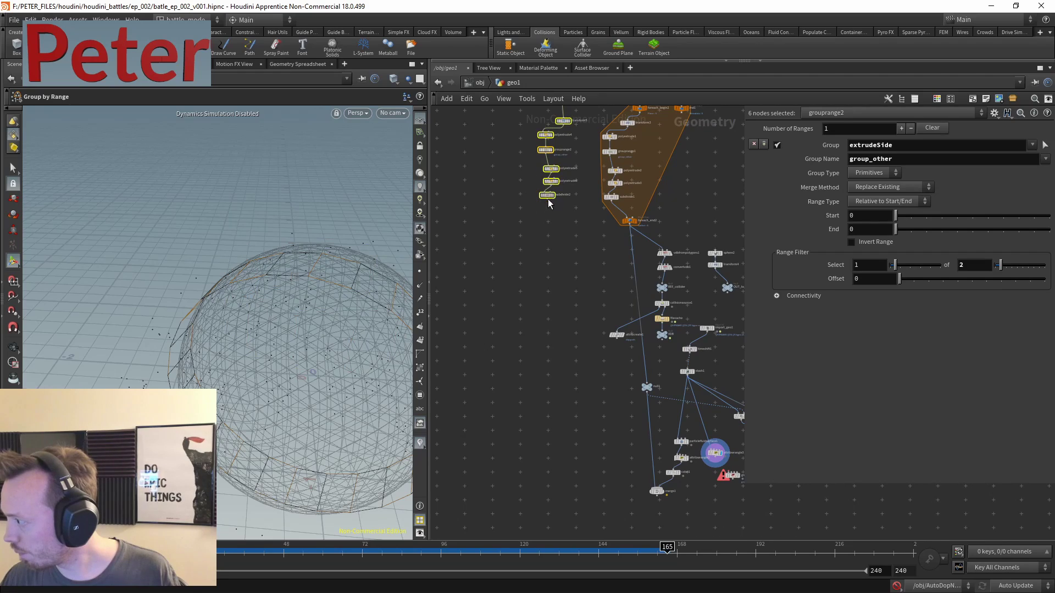
drag(559, 205, 569, 516)
middle_drag(569, 516, 579, 325)
scroll(564, 296, up, 2)
click(502, 308)
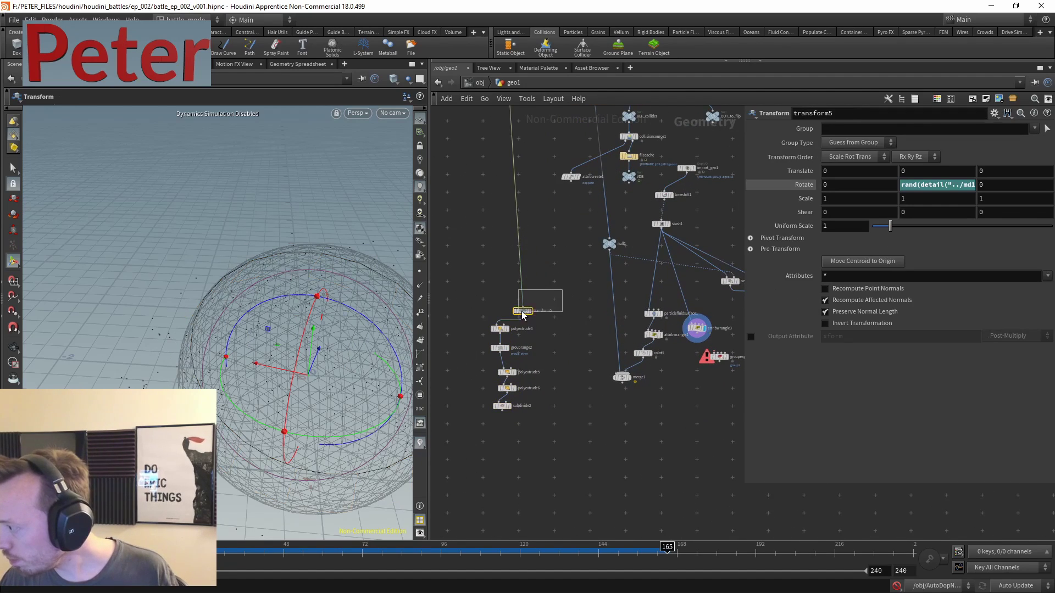
scroll(511, 408, up, 5)
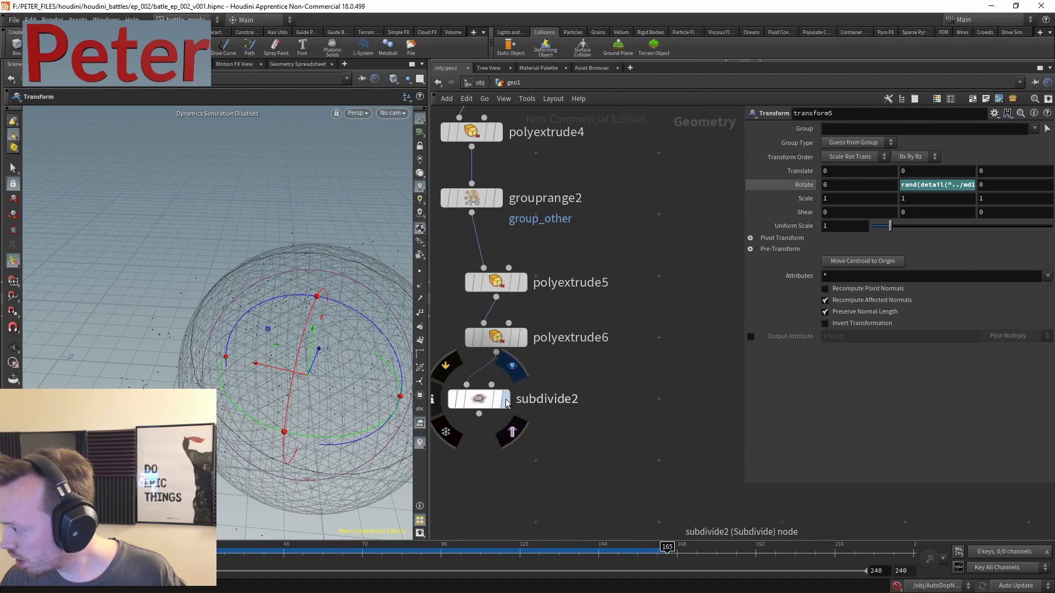
click(504, 399)
key(Escape)
scroll(577, 317, down, 3)
- Add a Copy to Points node via the node search 'copyto'
key(Tab)
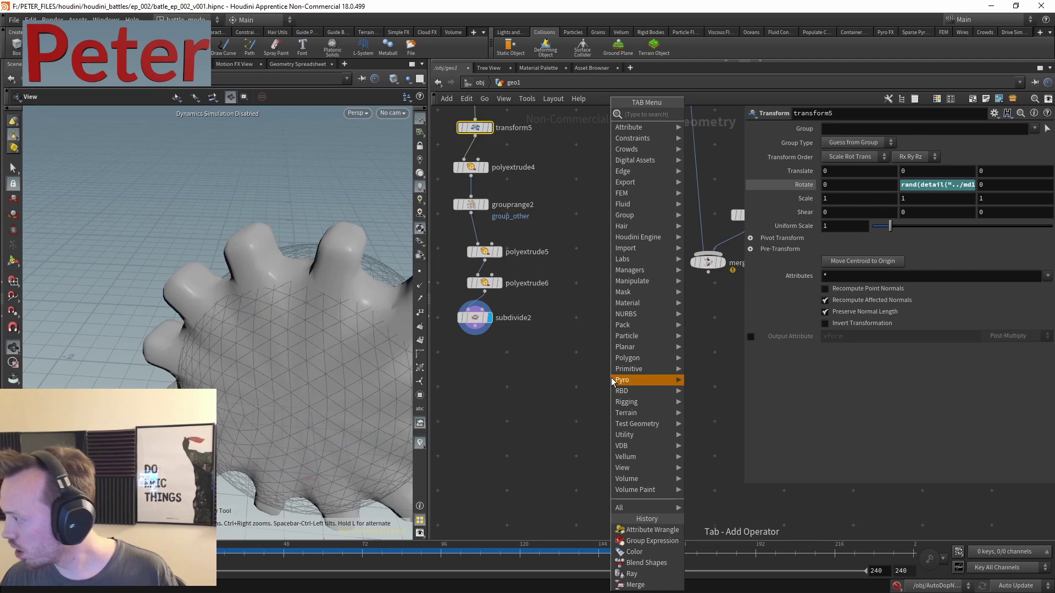
mouse_move(614, 372)
text(copyto)
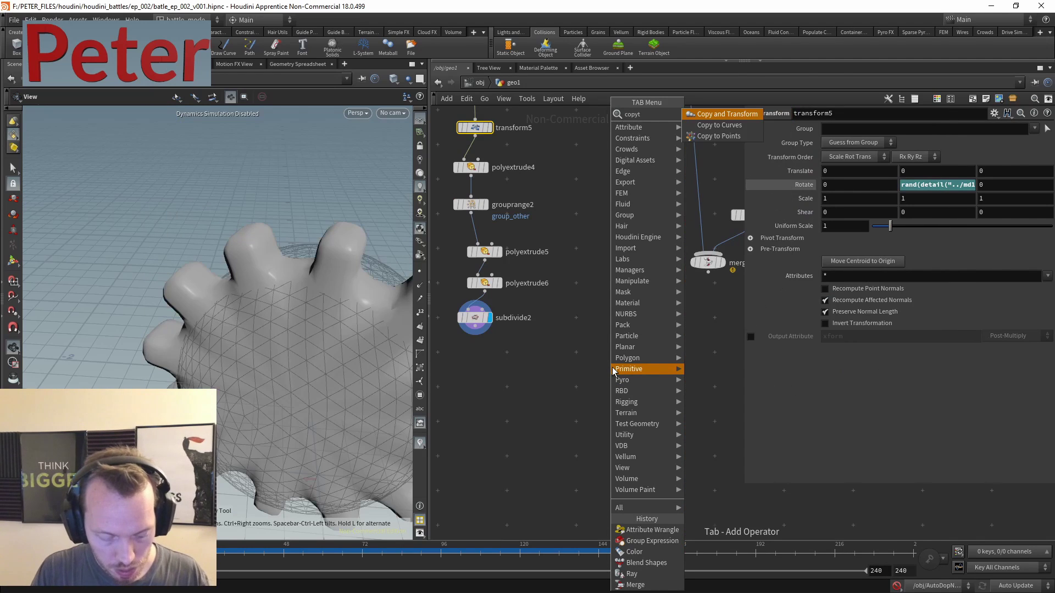
click(714, 125)
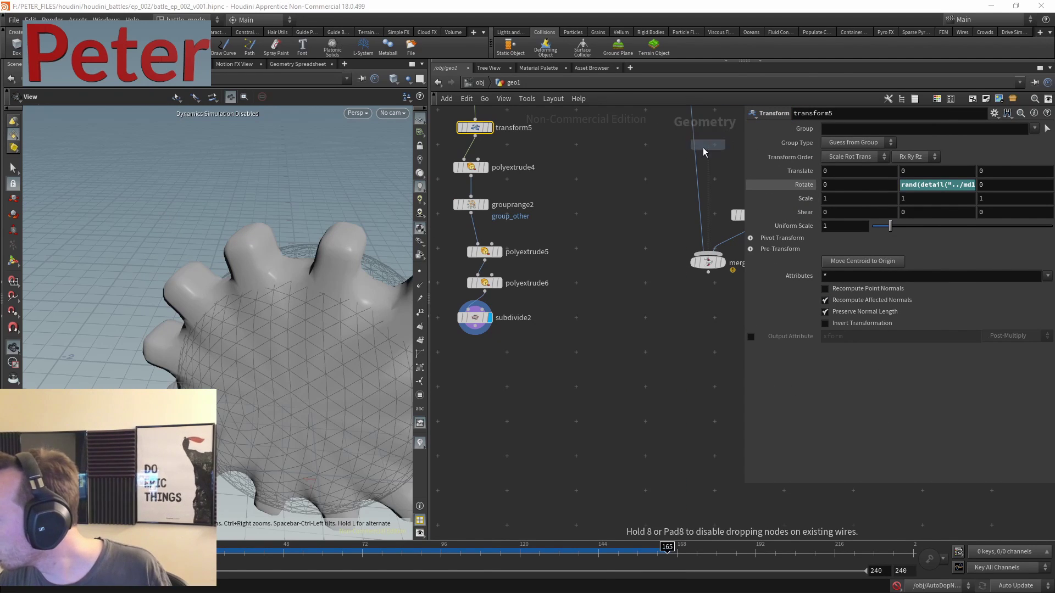
- Place copytopoints2 and display merge1's output in the viewport
click(642, 336)
scroll(687, 301, up, 3)
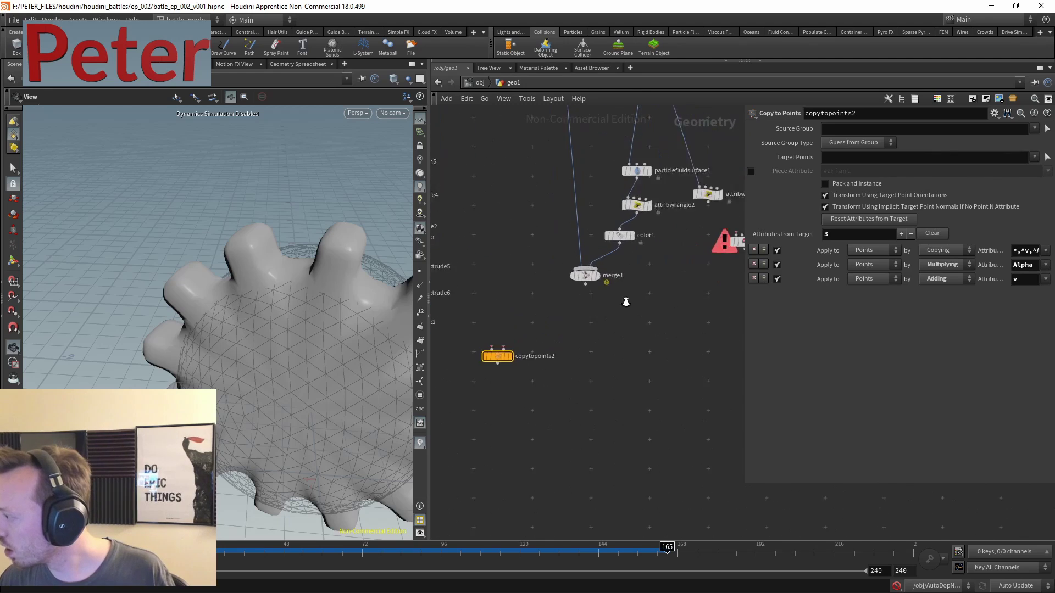
key(r)
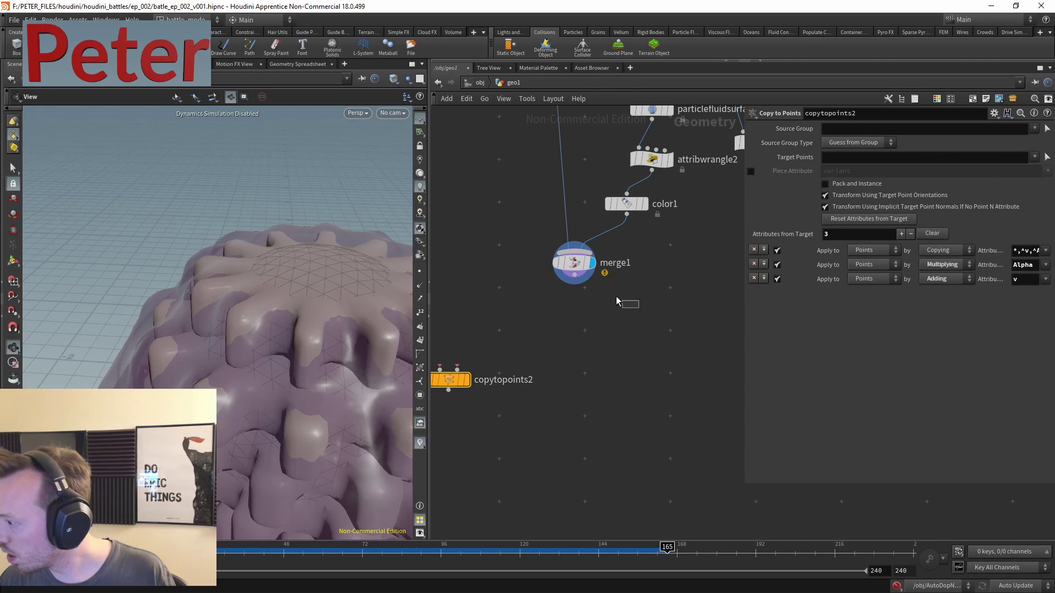
click(589, 268)
scroll(589, 269, down, 2)
middle_drag(535, 309, 700, 321)
- Duplicate color1 as an orange color2 and splice it into the wire feeding merge1
alt+drag(673, 263, 554, 240)
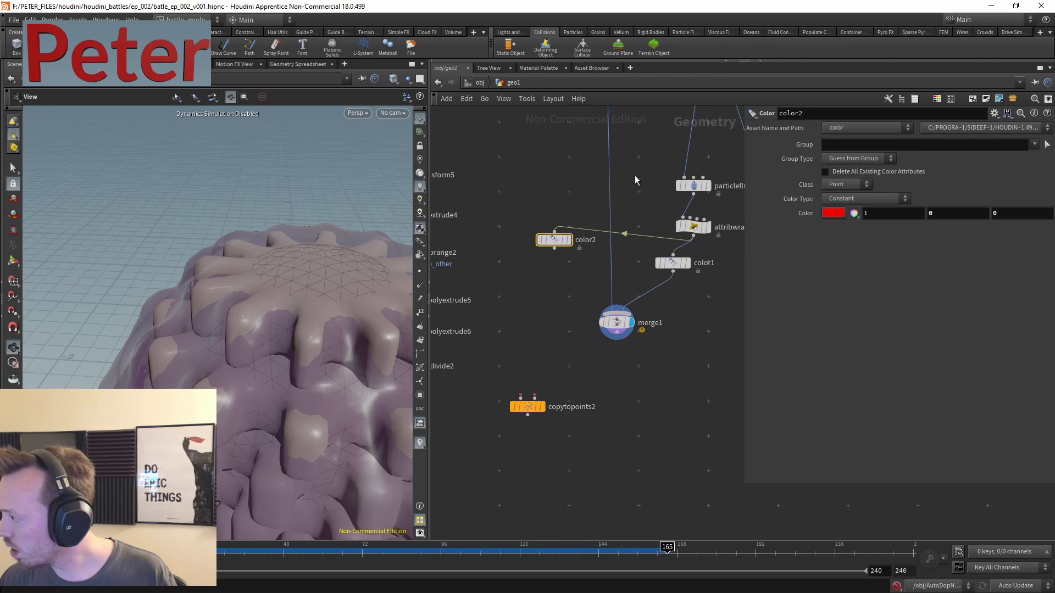
click(832, 214)
click(872, 96)
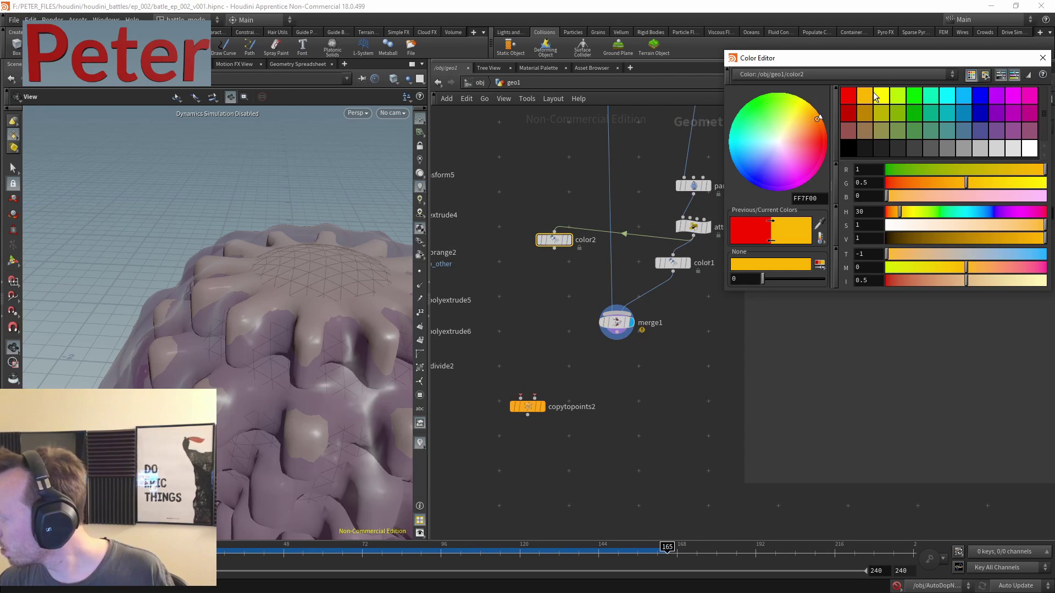
click(1042, 58)
drag(554, 240, 604, 227)
middle_drag(646, 379, 556, 362)
key(h)
scroll(278, 259, up, 5)
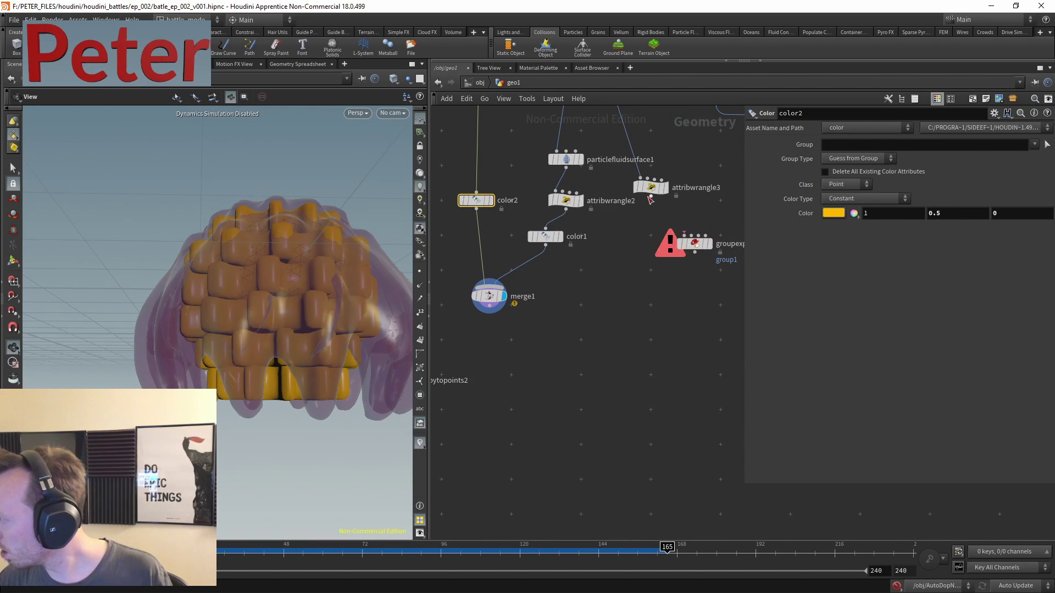
- Wire subdivide2's gear and attribwrangle3's thinned points into copytopoints2
drag(637, 199, 639, 200)
middle_drag(687, 219, 671, 302)
click(565, 351)
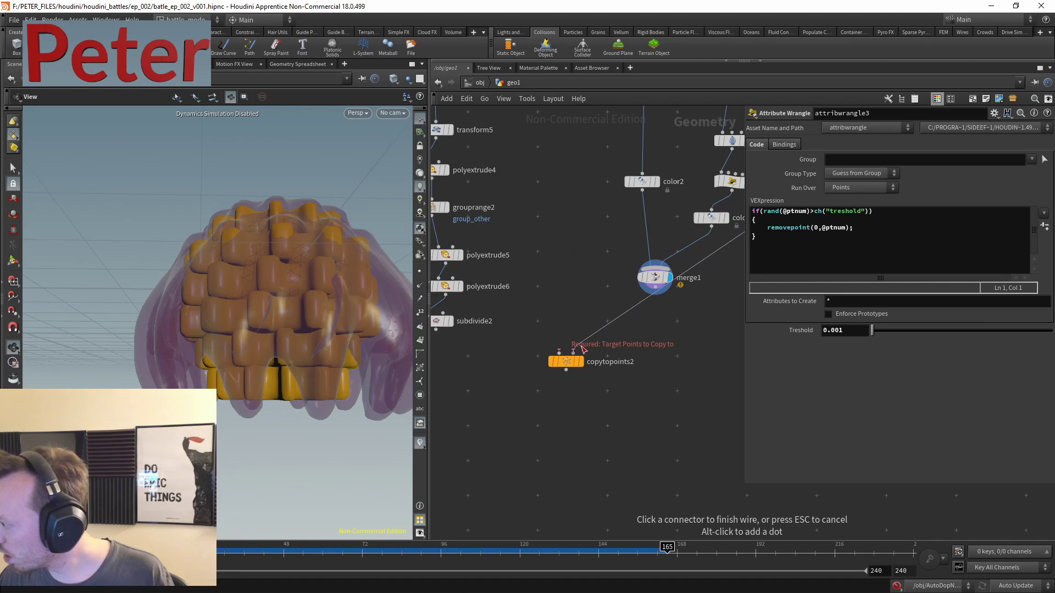
middle_drag(640, 385, 567, 297)
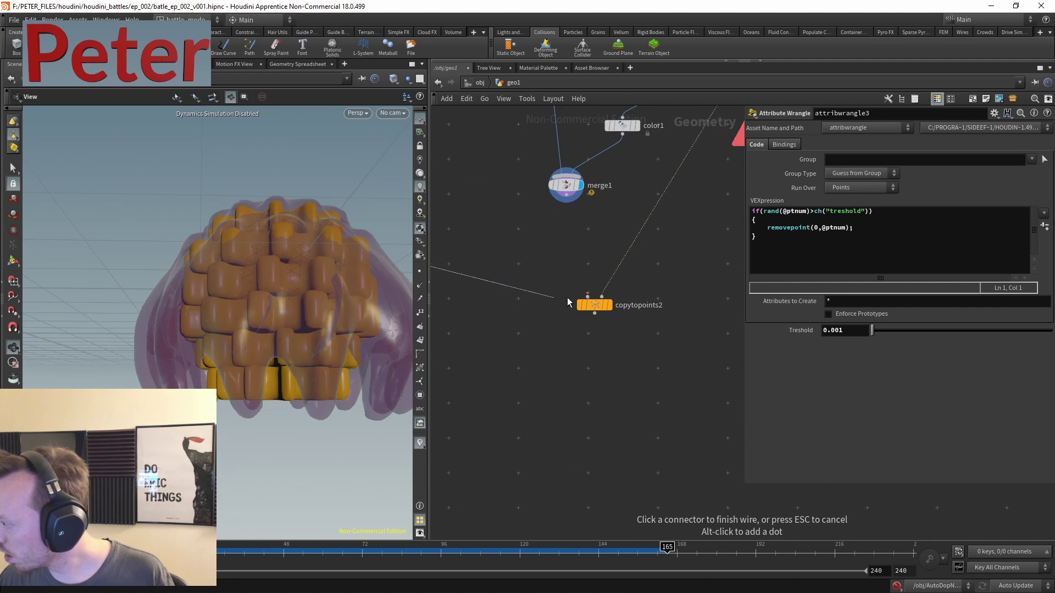
click(568, 286)
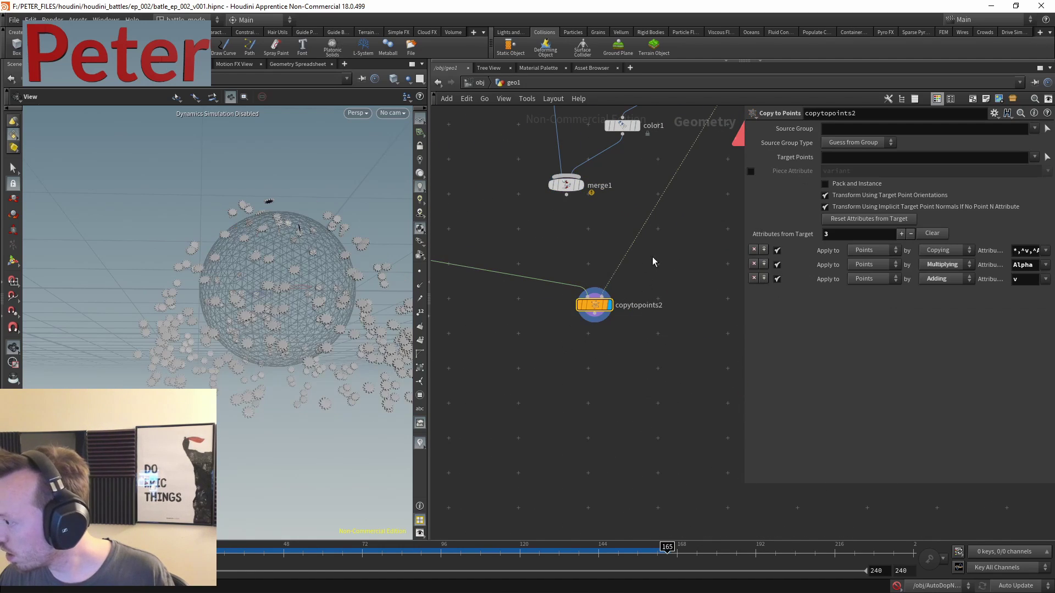
middle_drag(651, 256, 604, 278)
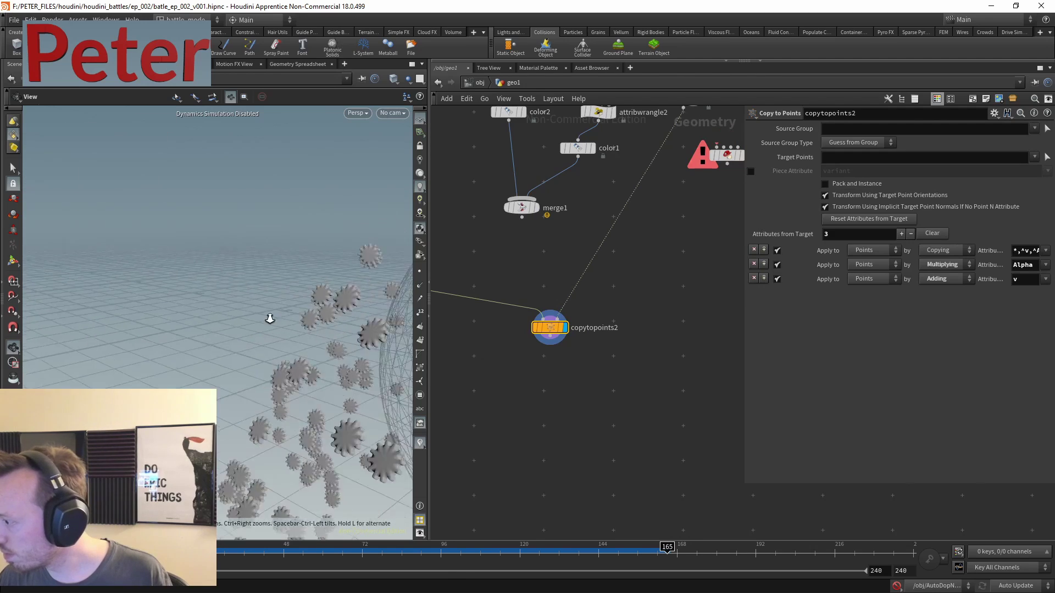
key(Tab)
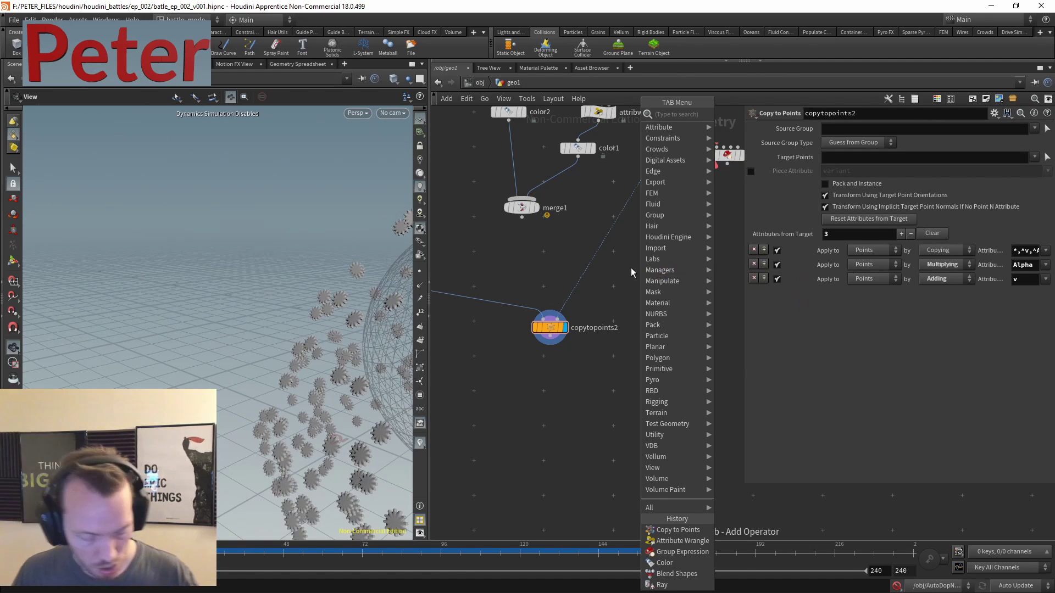
- Add an Attribute Randomize node and set subdivide2's Depth to 1
text(atra)
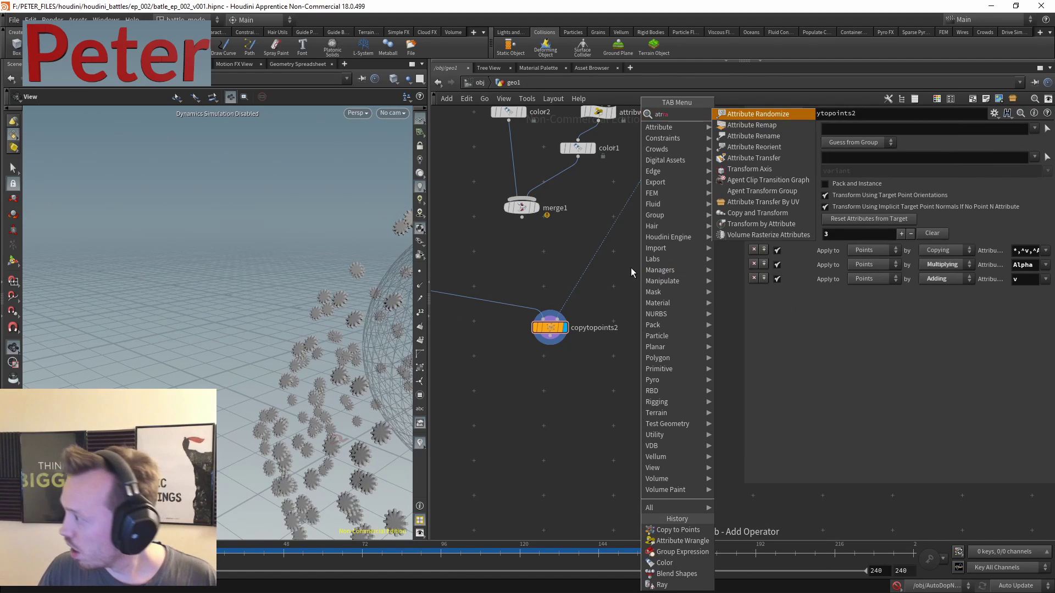
click(779, 114)
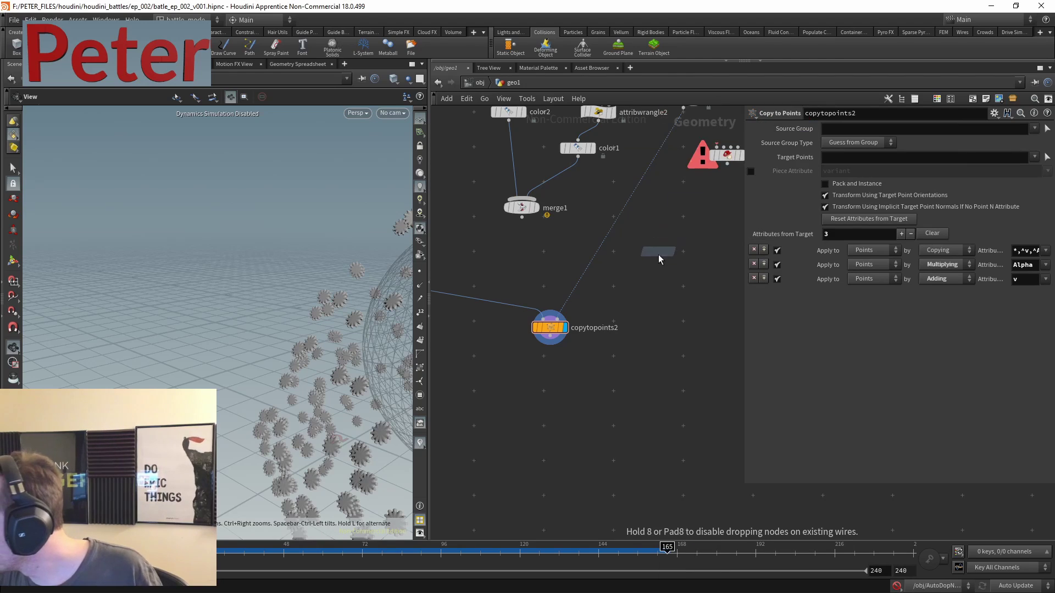
click(659, 250)
middle_drag(659, 250, 900, 265)
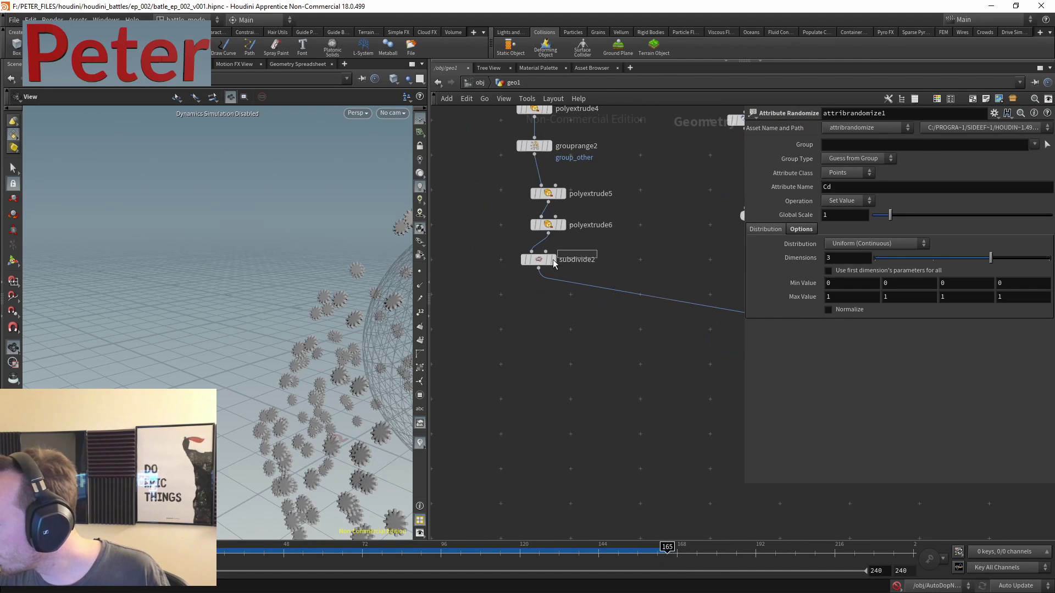
click(539, 259)
key(BackSpace)
text(1)
key(Return)
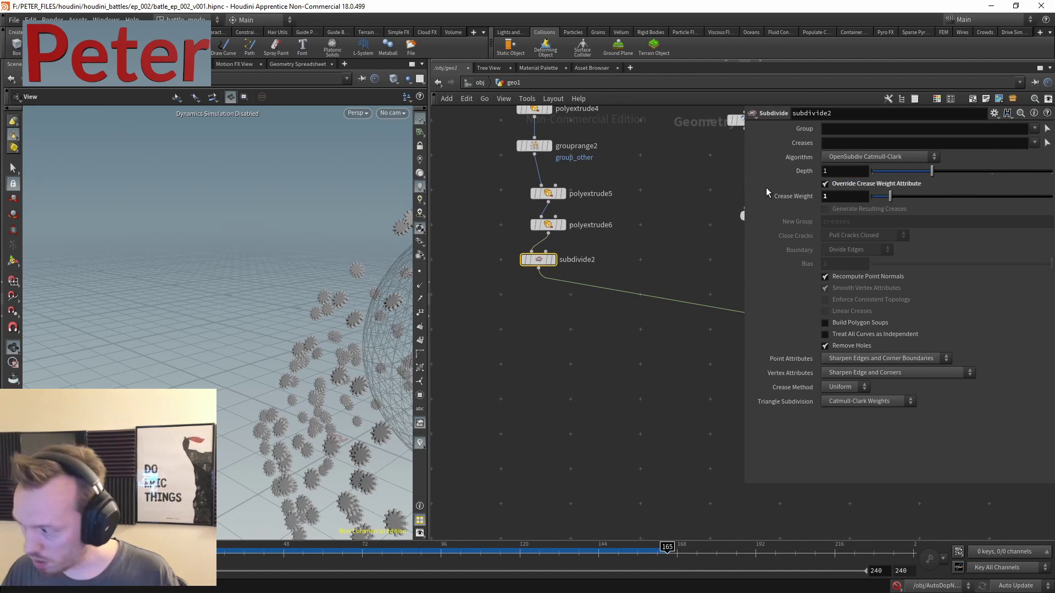
- Splice attribrandomize1 between attribwrangle3 and copytopoints2 and set its Attribute Name to pscale
middle_drag(599, 344, 302, 348)
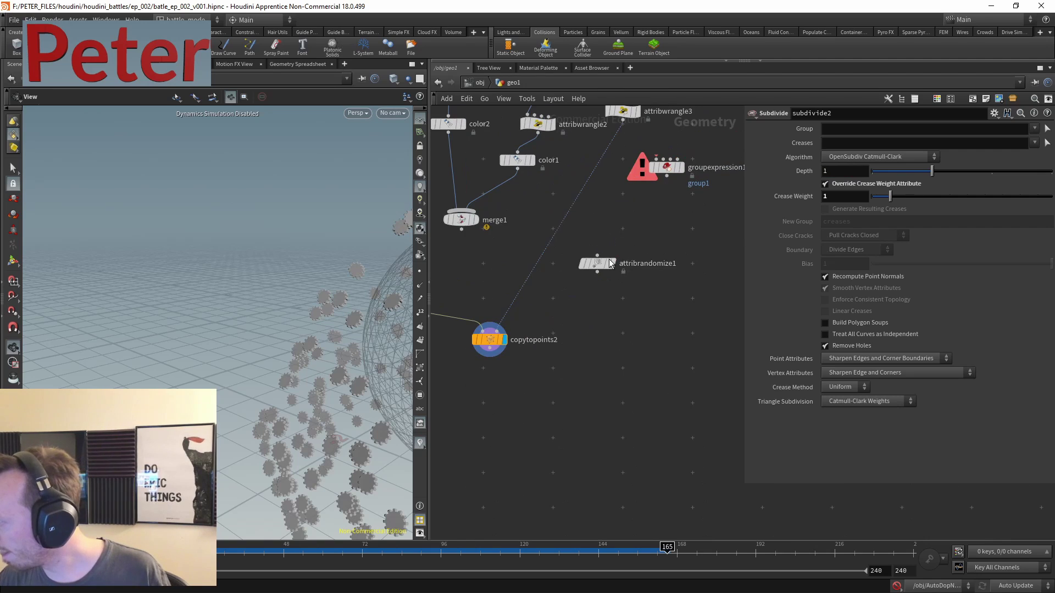
drag(584, 263, 535, 252)
double_click(854, 183)
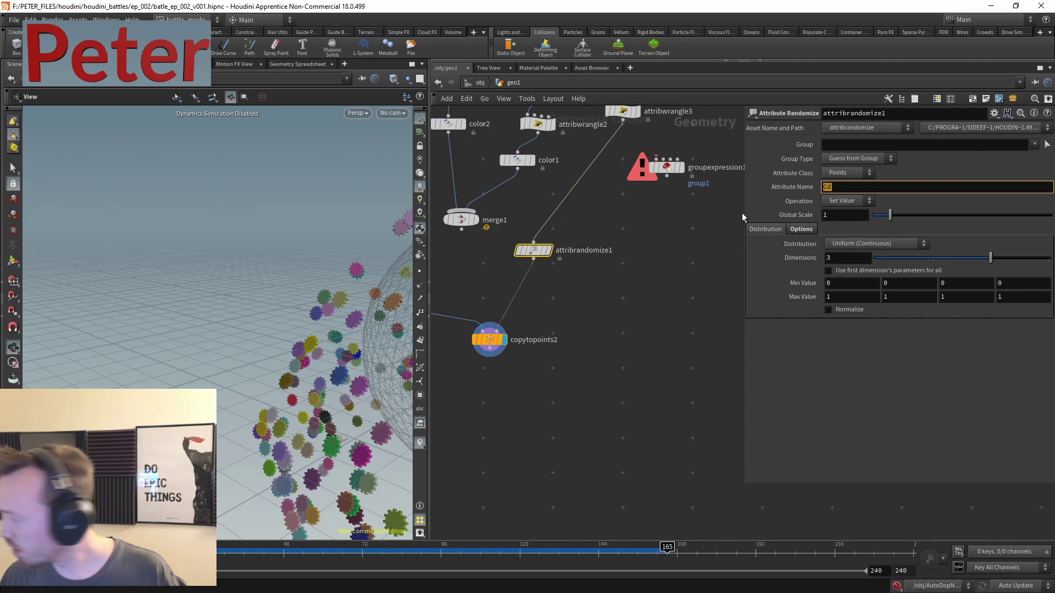
text(pscale)
key(Return)
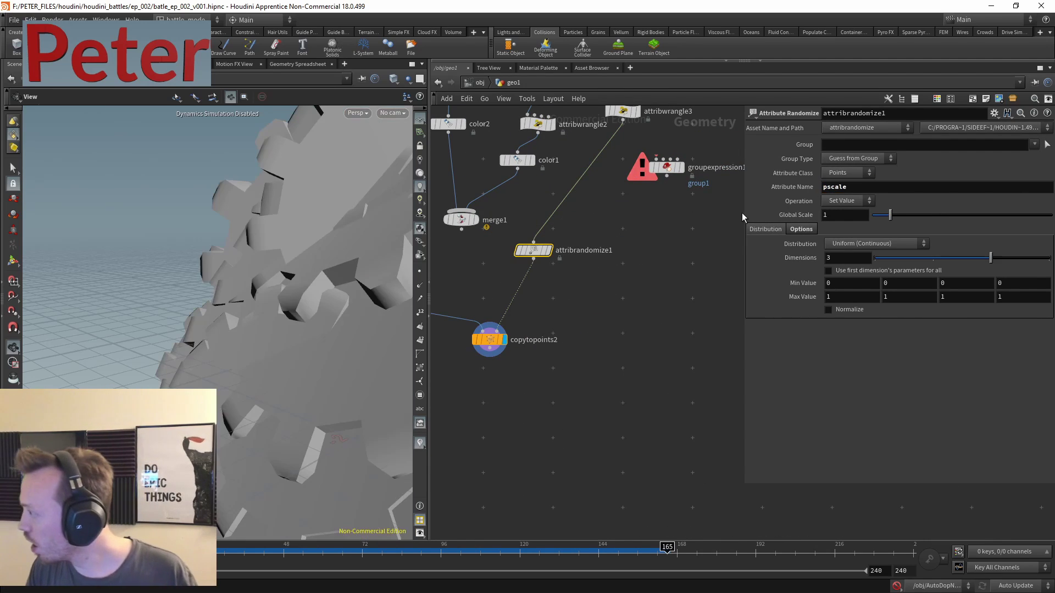
- Give attribrandomize1 a Global Scale of 0.15 and minimum 0.3, then duplicate it as attribrandomize2
drag(882, 217, 875, 216)
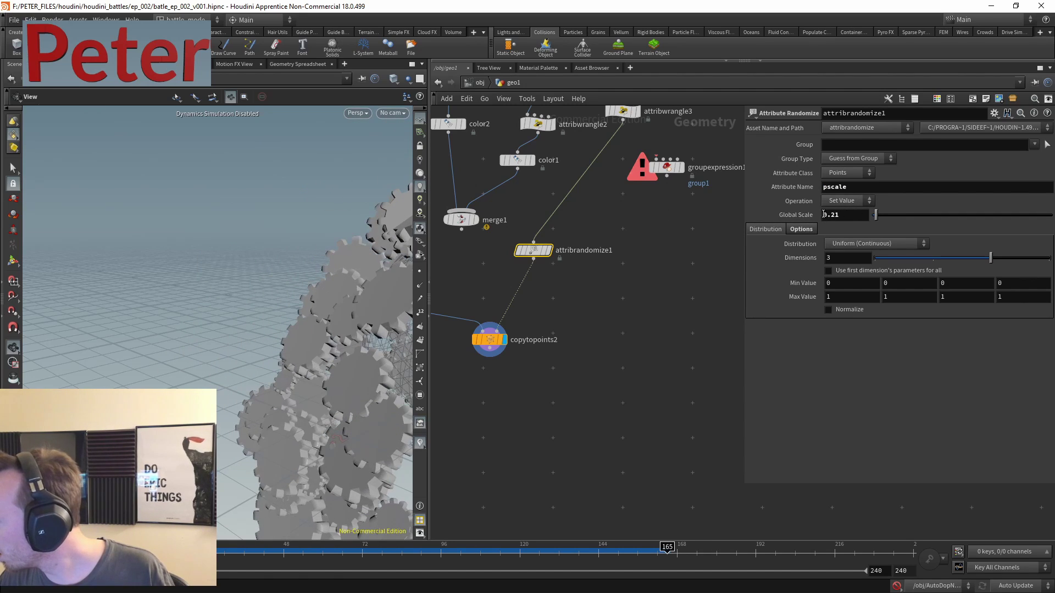
double_click(852, 215)
text(0.)
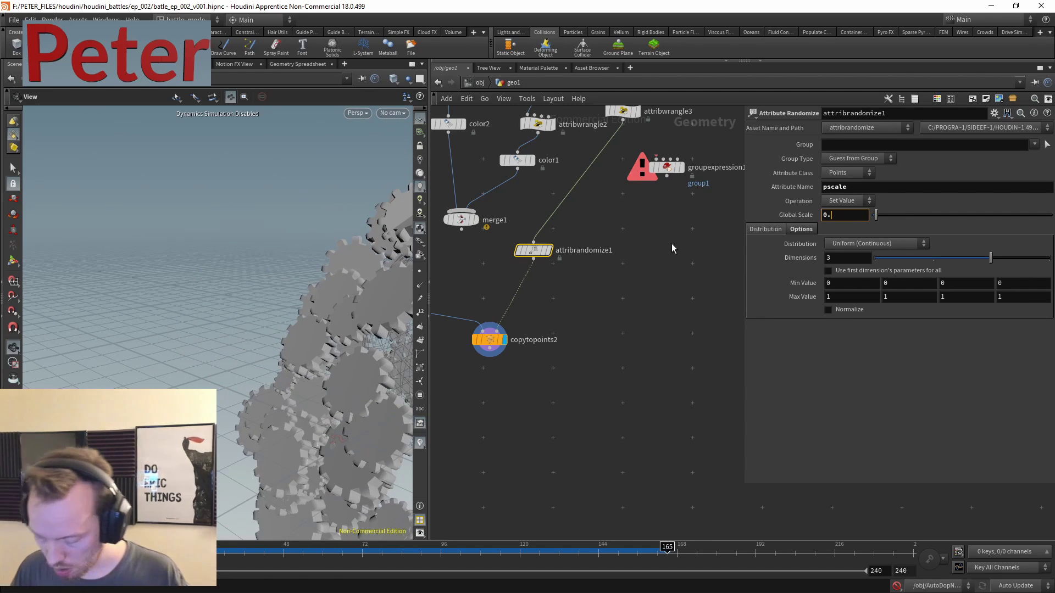
text(02)
key(Return)
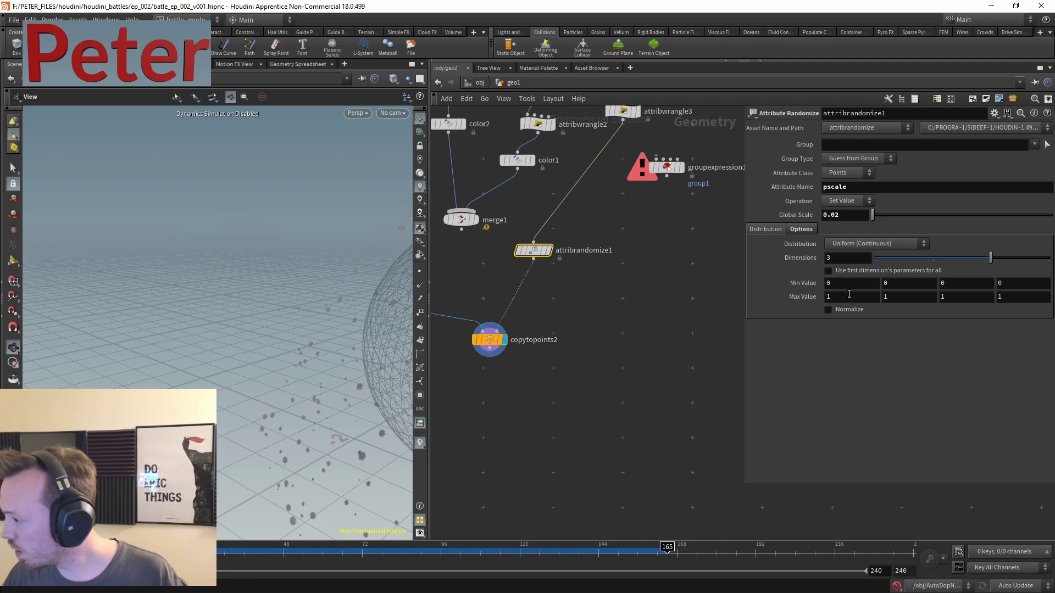
double_click(841, 283)
text(0.3)
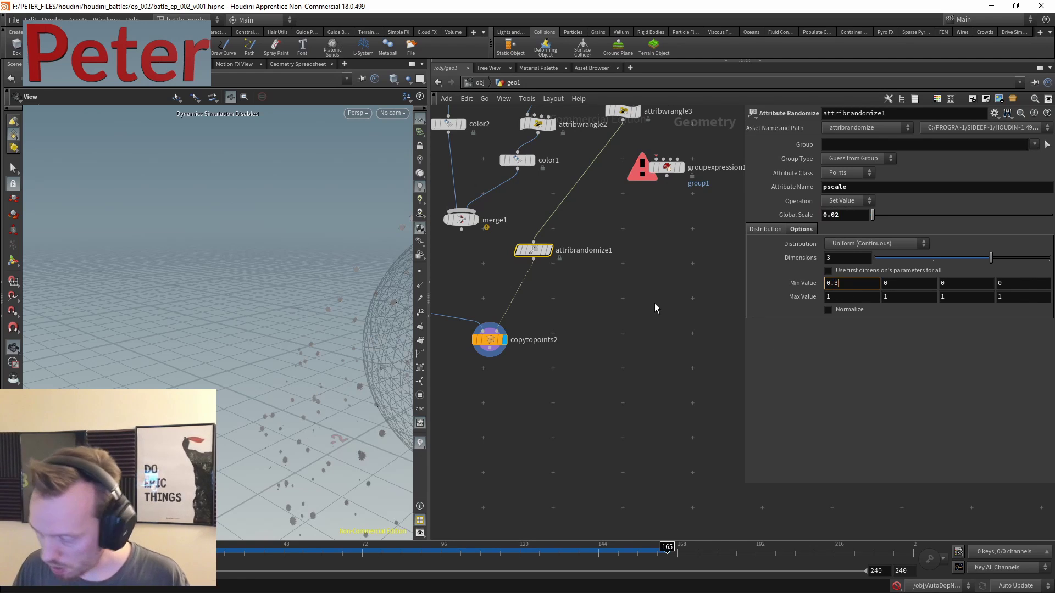
key(Return)
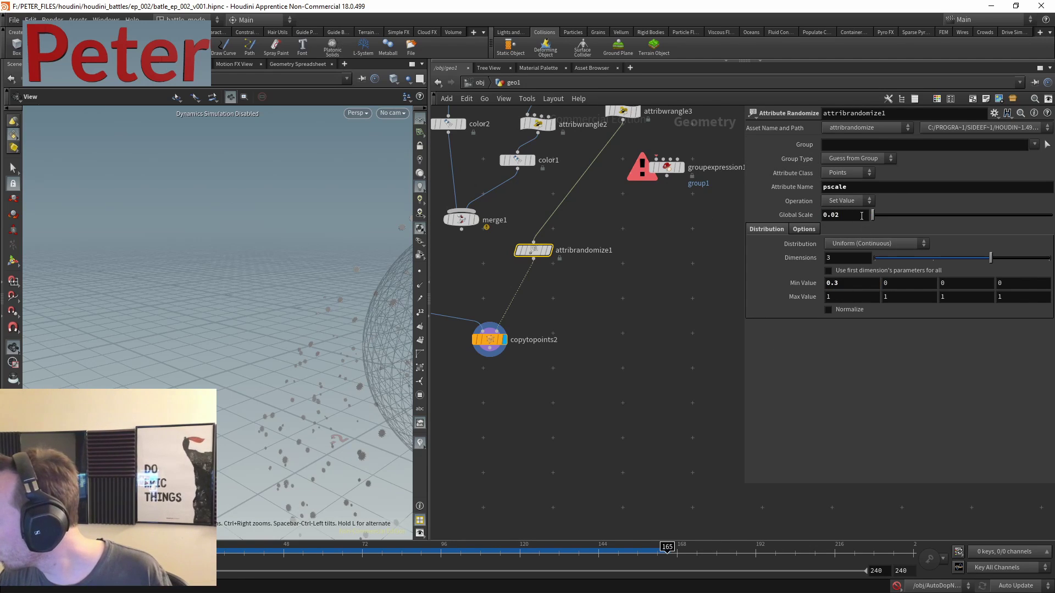
double_click(861, 215)
text(0.15)
key(Return)
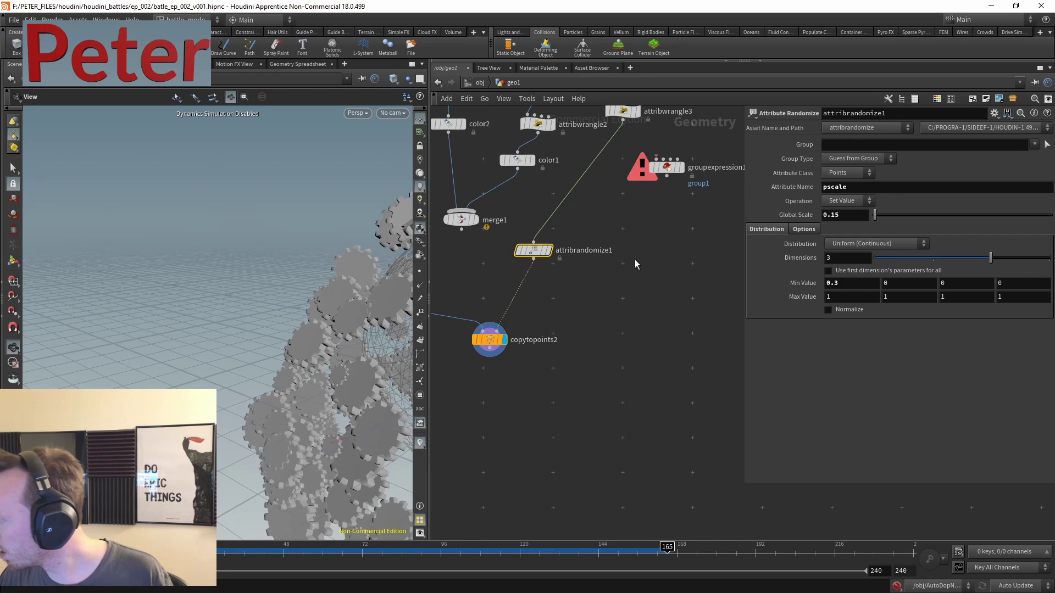
alt+drag(541, 251, 573, 289)
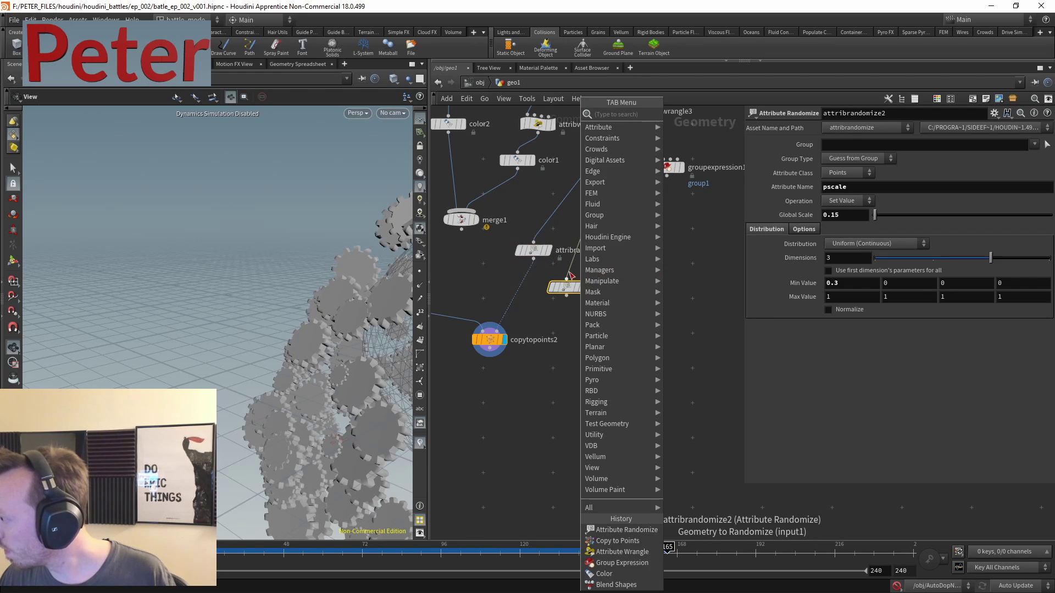
- Chain attribrandomize2 after attribrandomize1 and set its Attribute Name to orient
drag(533, 259, 567, 280)
double_click(876, 188)
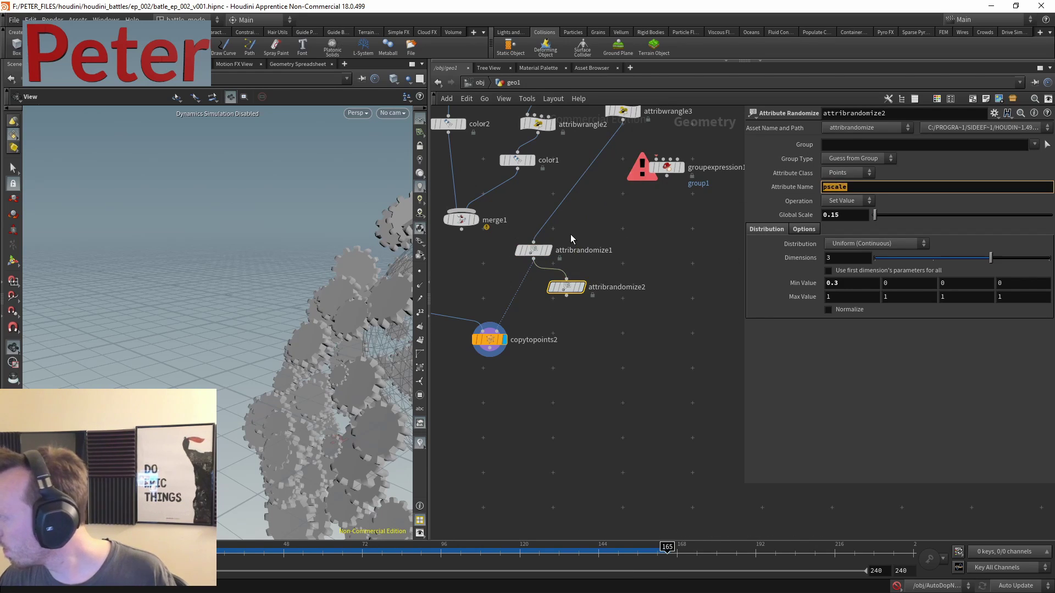
text(orient)
key(Return)
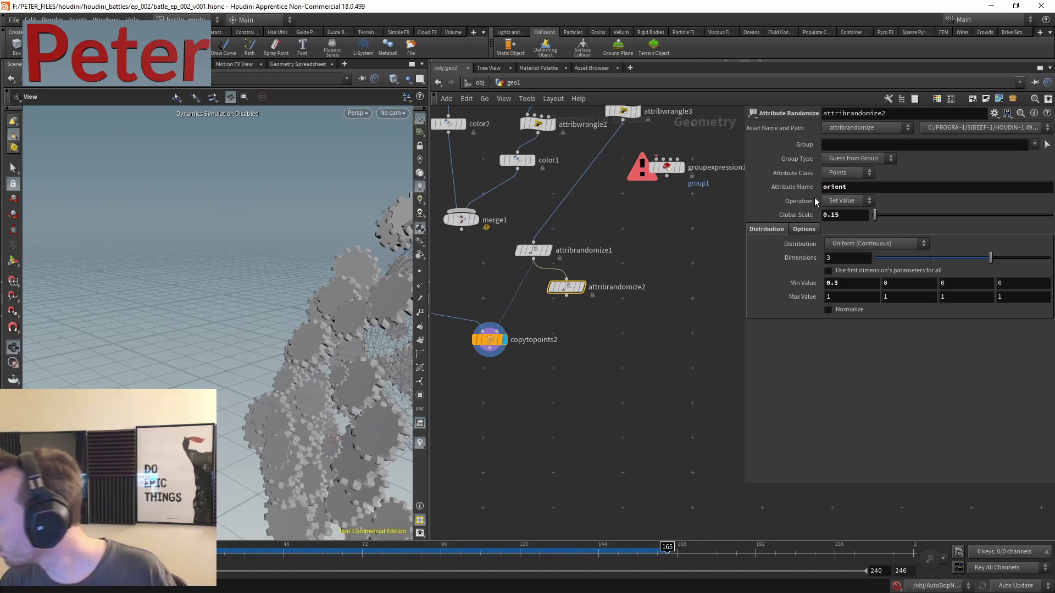
- Use Global Scale 1 and a Direction or Orientation distribution with 4 dimensions, feeding copytopoints2
double_click(823, 216)
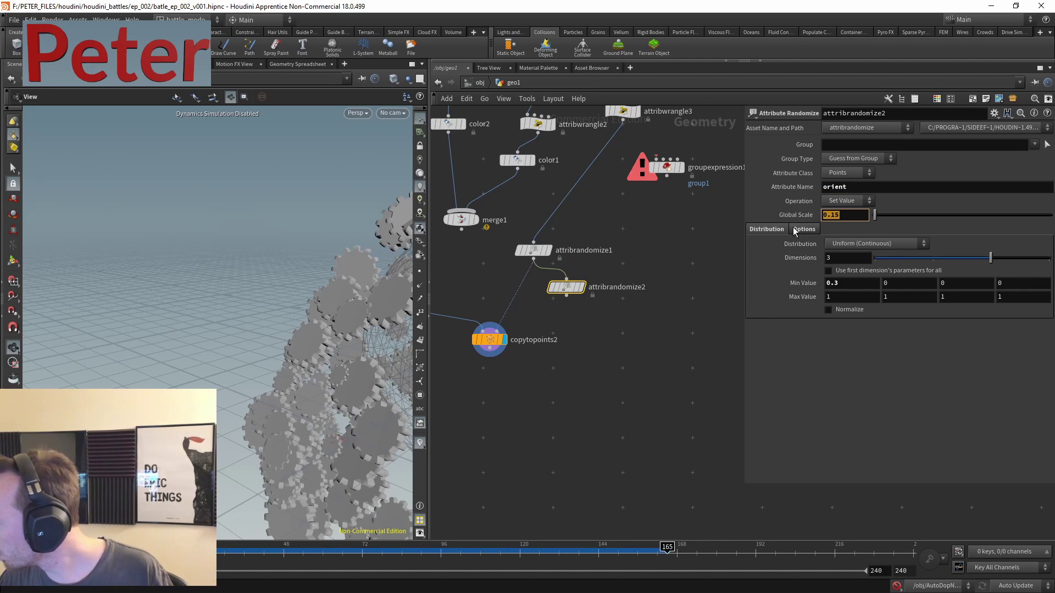
text(1)
click(867, 243)
click(874, 303)
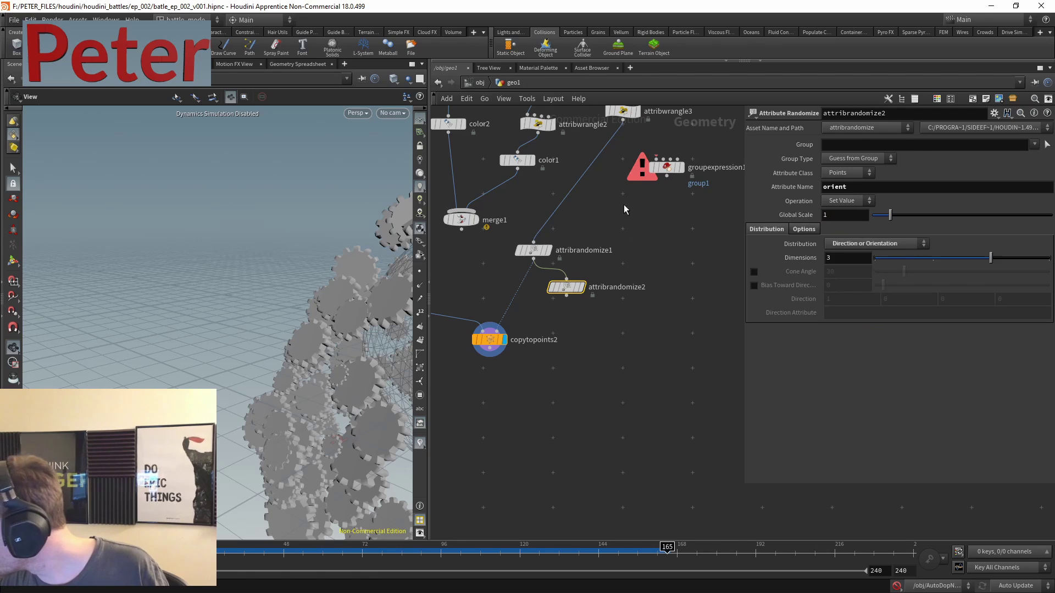
double_click(866, 258)
text(4)
key(Return)
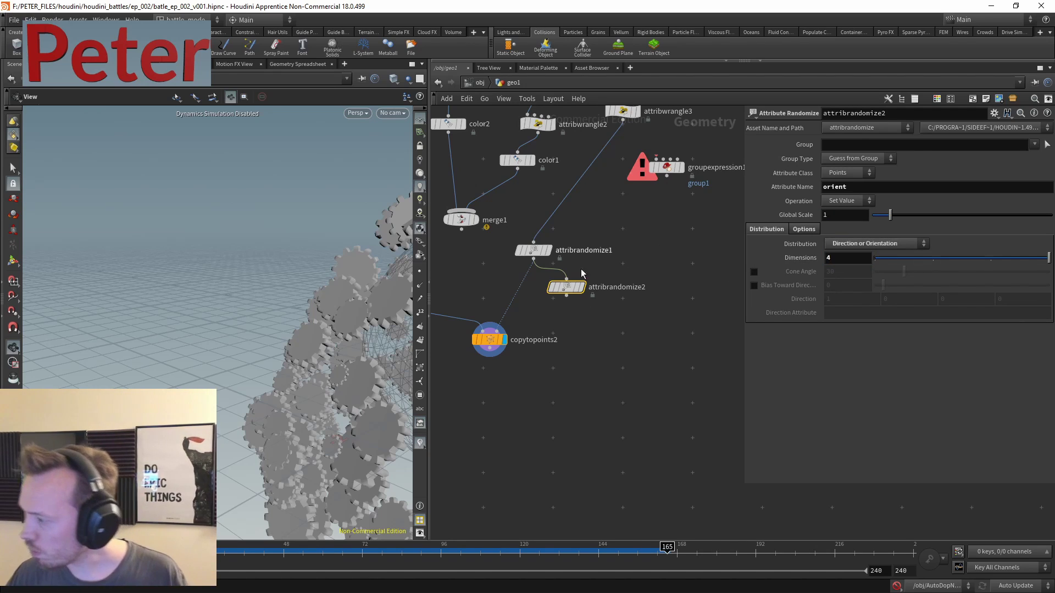
drag(497, 328, 567, 296)
- Copy attribrandomize2 into attribrandomize3, chain it after, and set Attribute Name to Cd
key(l)
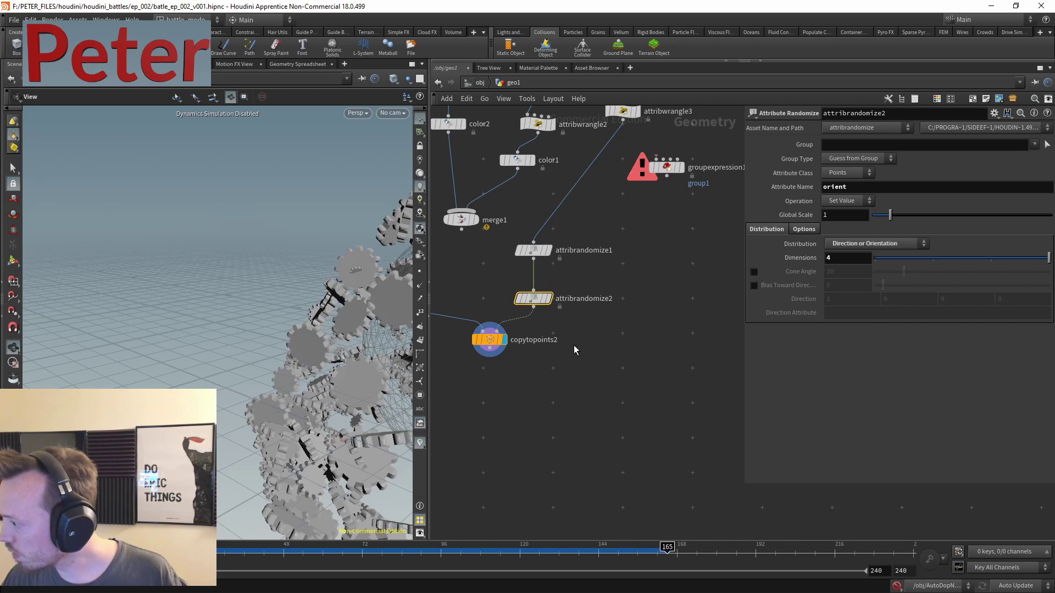
alt+drag(597, 261, 638, 285)
click(581, 268)
click(623, 273)
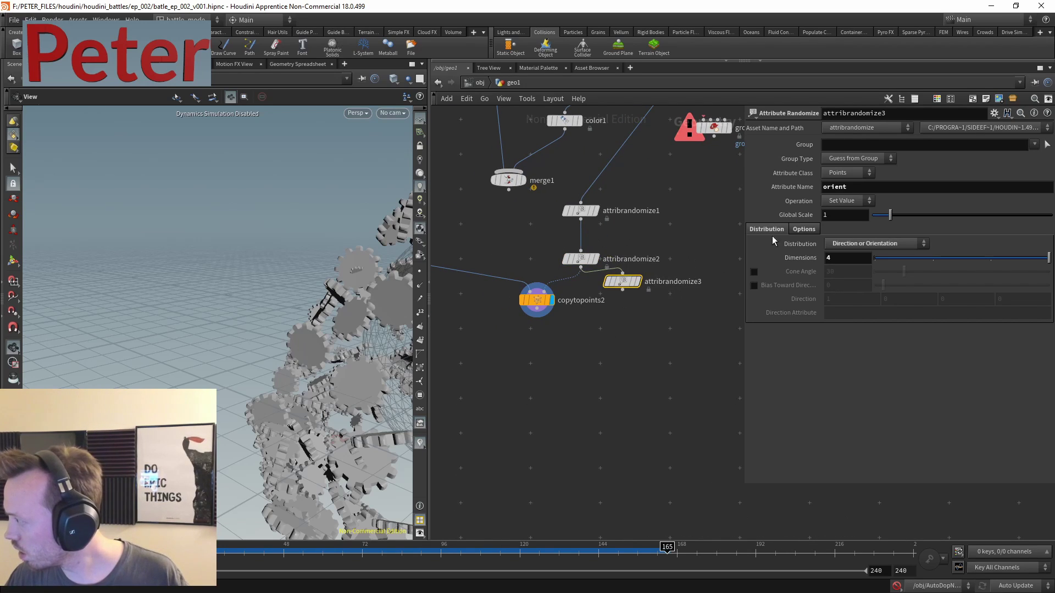
double_click(840, 187)
text(Cd)
key(Return)
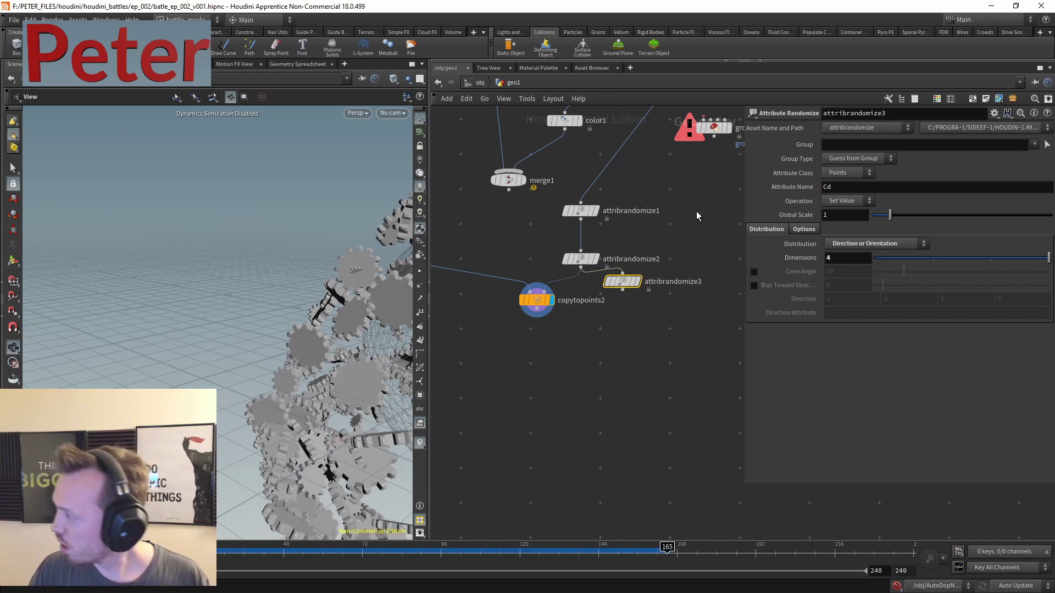
- Give attribrandomize3 a Uniform (Continuous) distribution with minimum 0 and wire it into copytopoints2
click(877, 244)
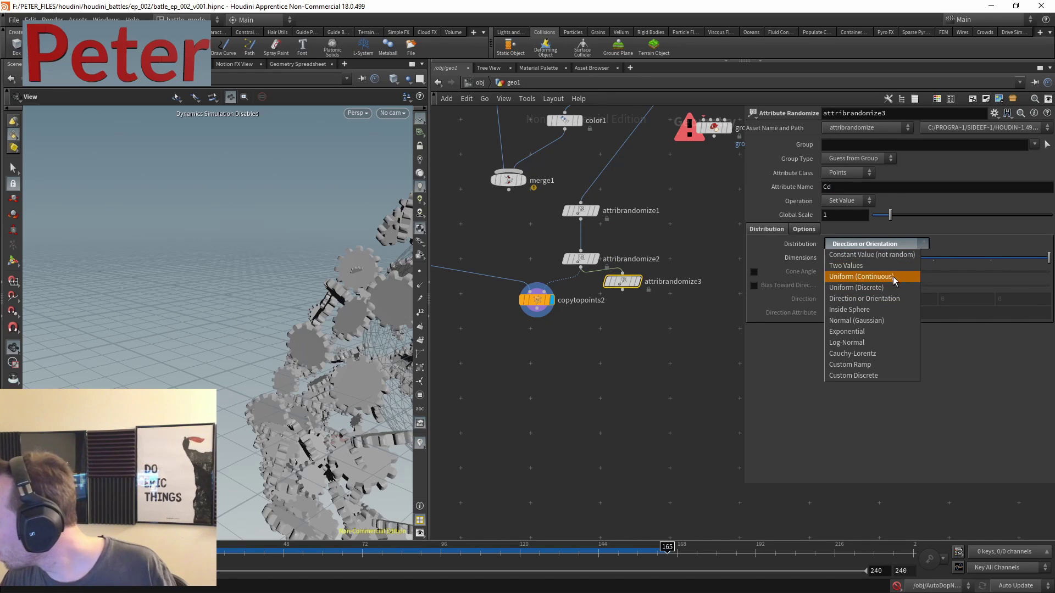
click(873, 244)
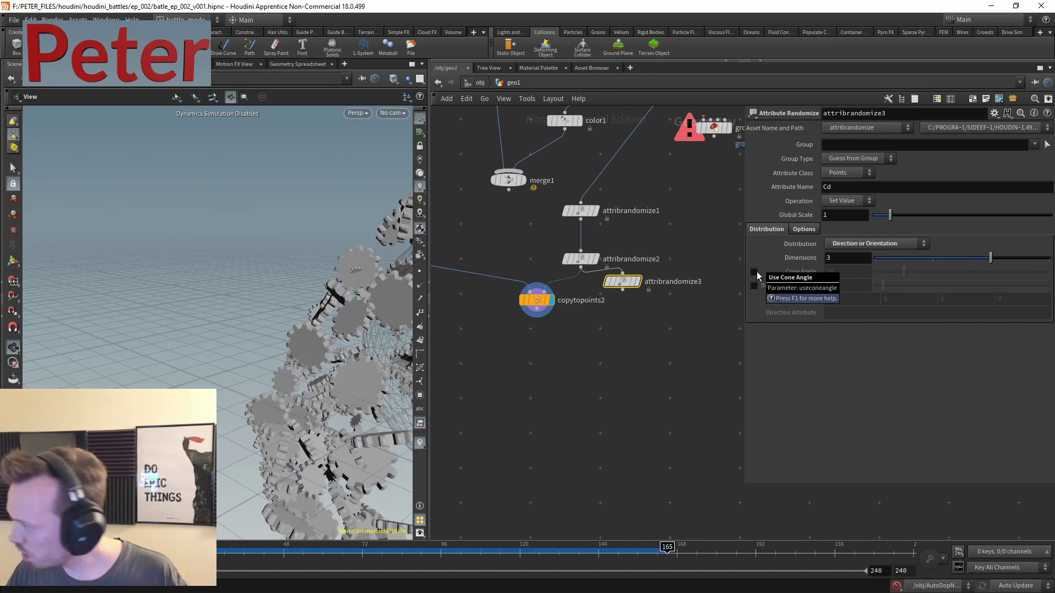
click(873, 244)
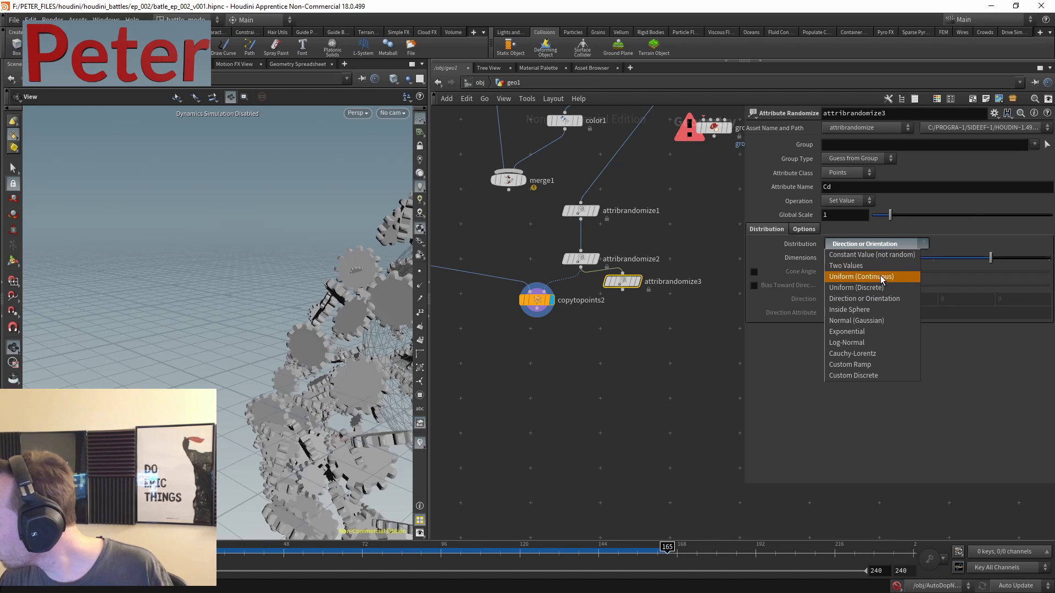
click(881, 277)
drag(571, 310, 568, 358)
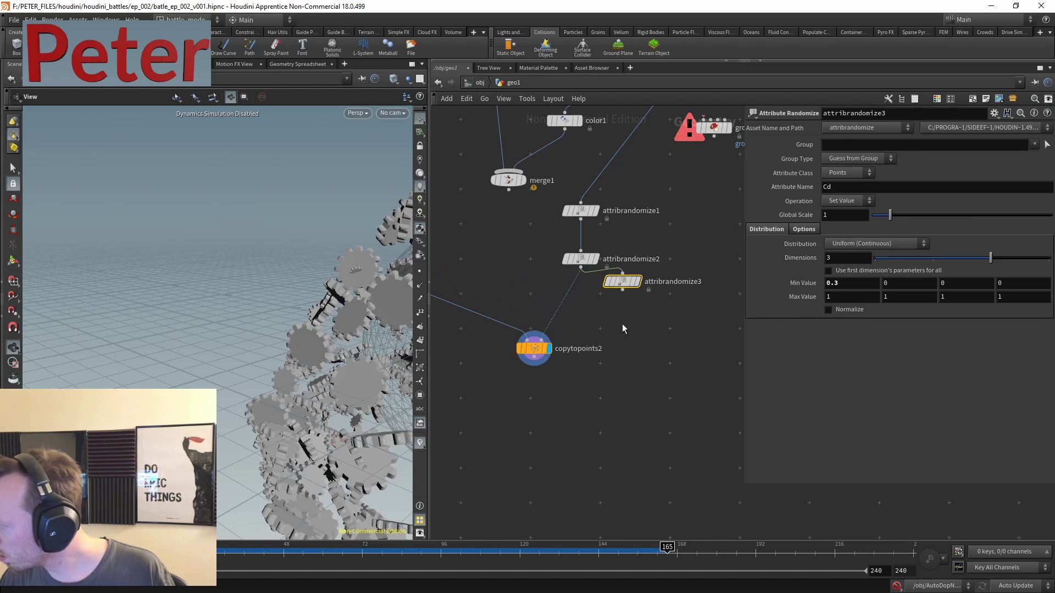
click(852, 283)
text(0)
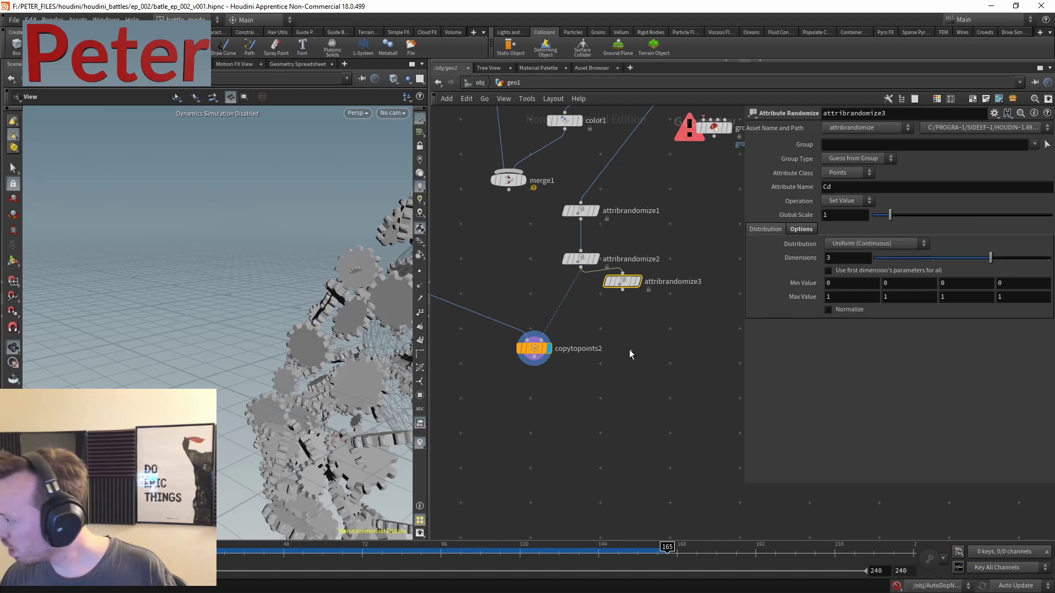
click(622, 291)
click(534, 333)
scroll(582, 396, down, 3)
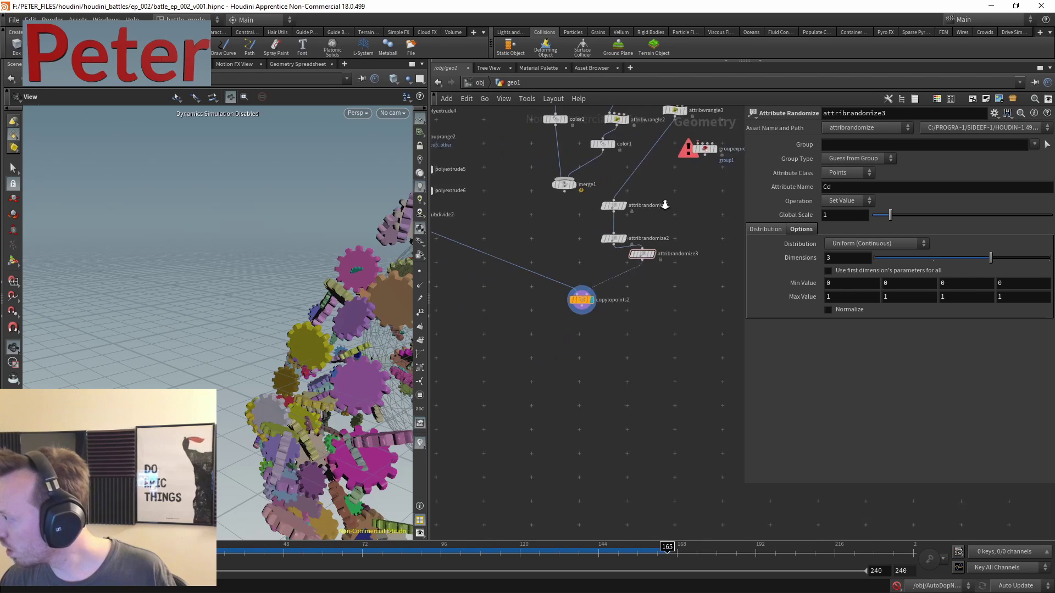
click(662, 229)
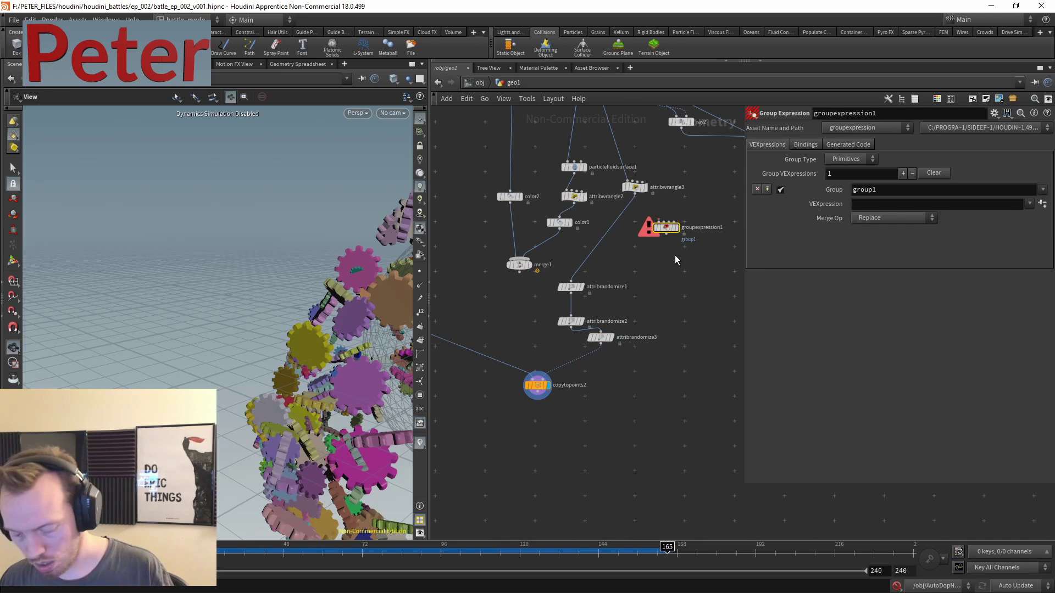
- Delete the unused groupexpression1 node and line up the three randomize nodes in a column
key(Delete)
drag(556, 264, 657, 361)
key(ctrl+z)
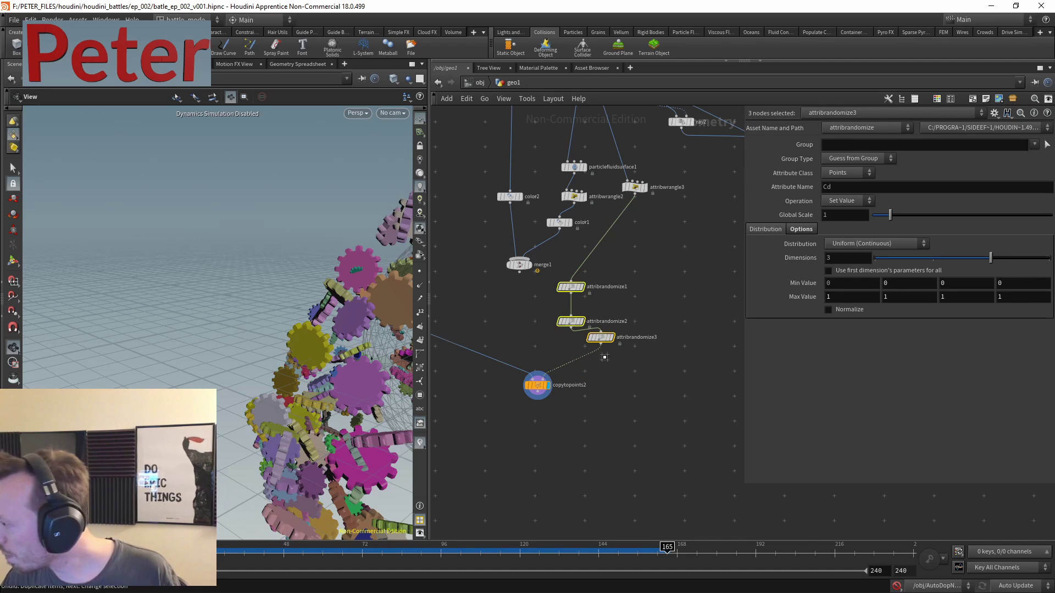
key(l)
- Add merge2 combining copytopoints2 and merge1, and view the merged object
key(Tab)
text(merg)
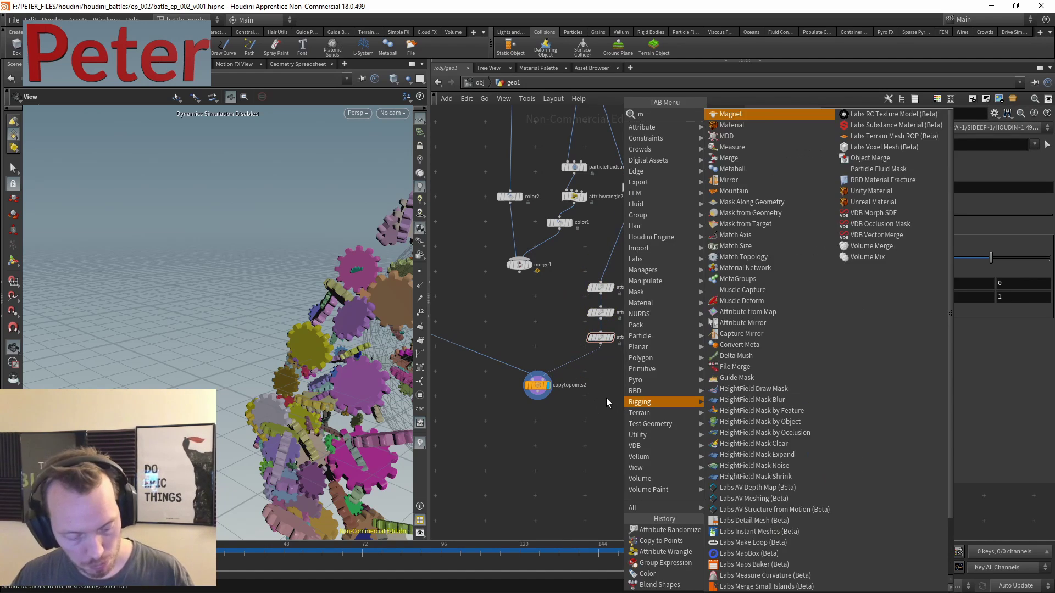
click(745, 113)
click(571, 449)
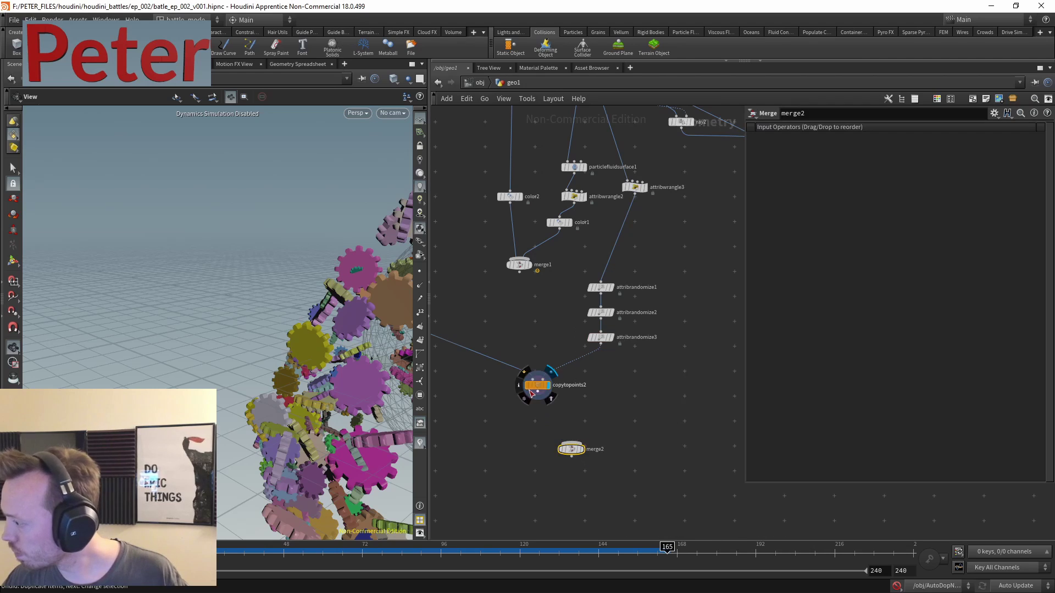
click(537, 398)
click(573, 441)
click(519, 271)
click(571, 443)
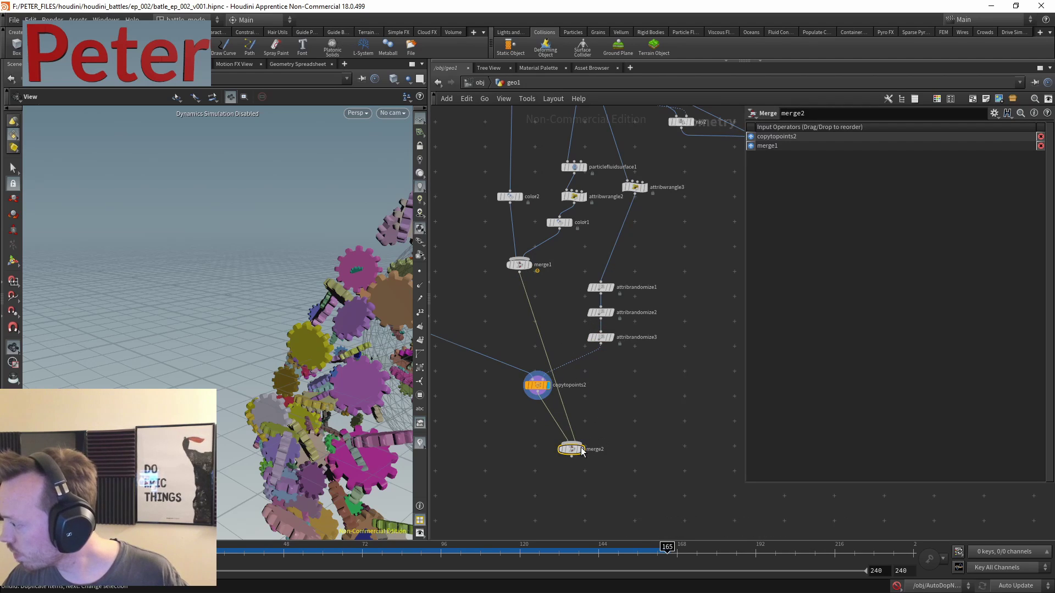
drag(573, 451, 554, 424)
drag(537, 384, 495, 381)
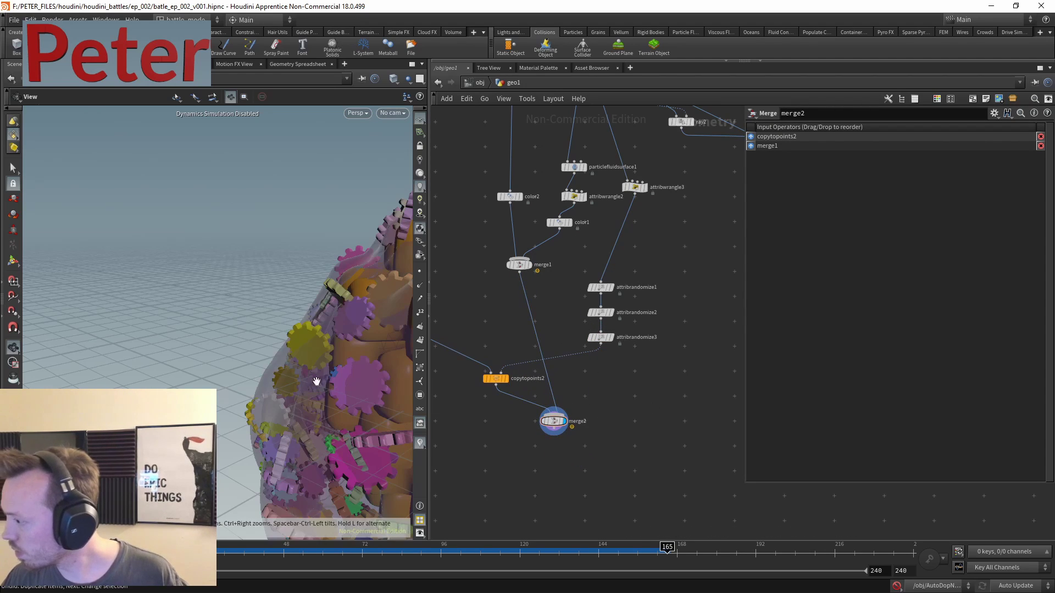
drag(294, 298, 181, 301)
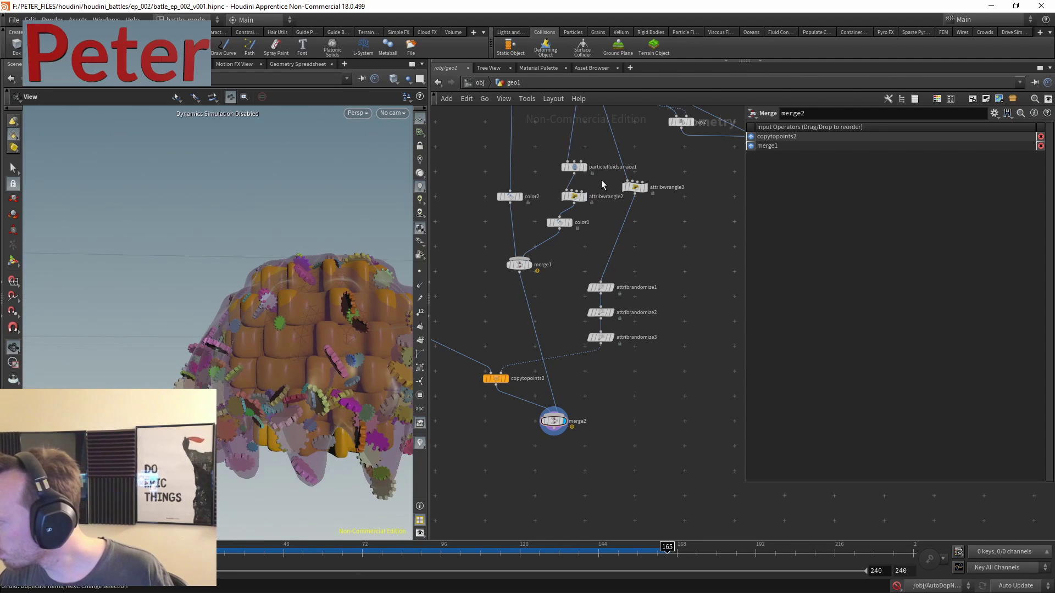
- Begin editing the alpha value in attribwrangle2's VEXpression
click(574, 196)
click(795, 211)
key(BackSpace)
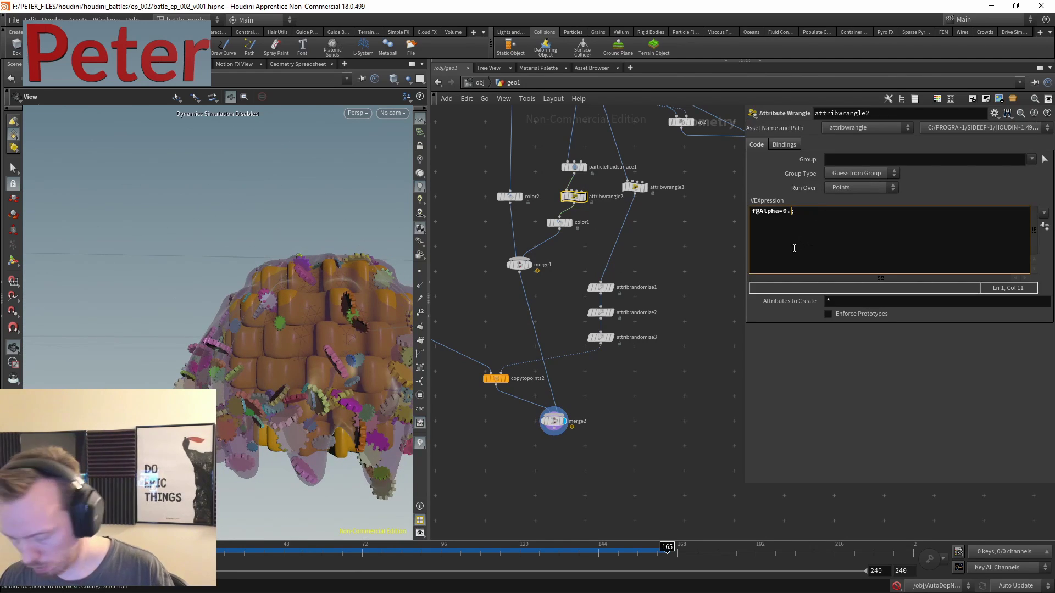
- Review the color2, attribrandomize3 and attribrandomize1 parameters against the viewport
scroll(278, 302, down, 3)
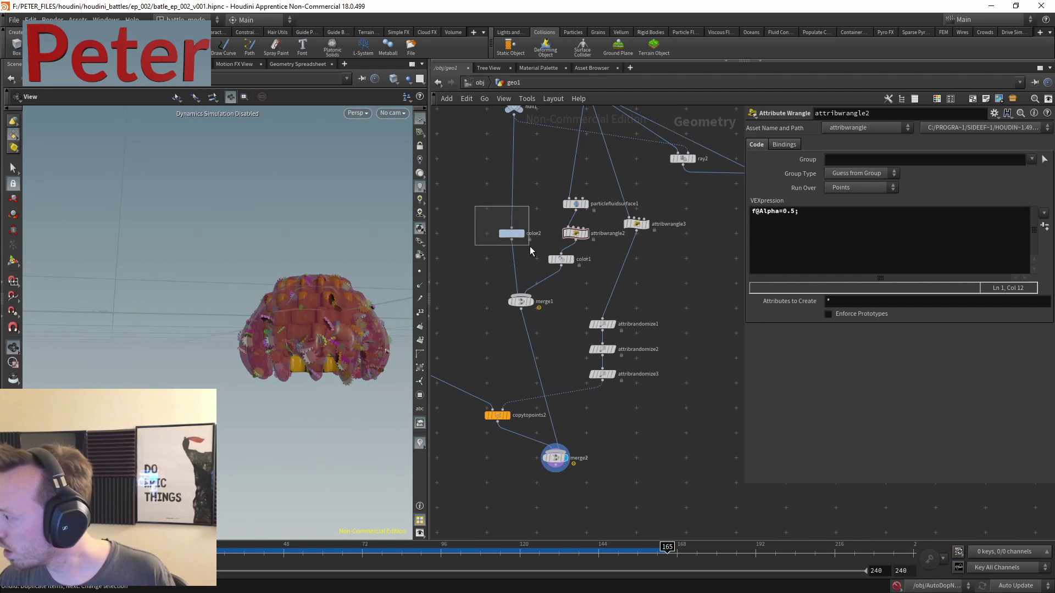
drag(530, 246, 530, 247)
drag(237, 324, 259, 323)
scroll(362, 307, up, 3)
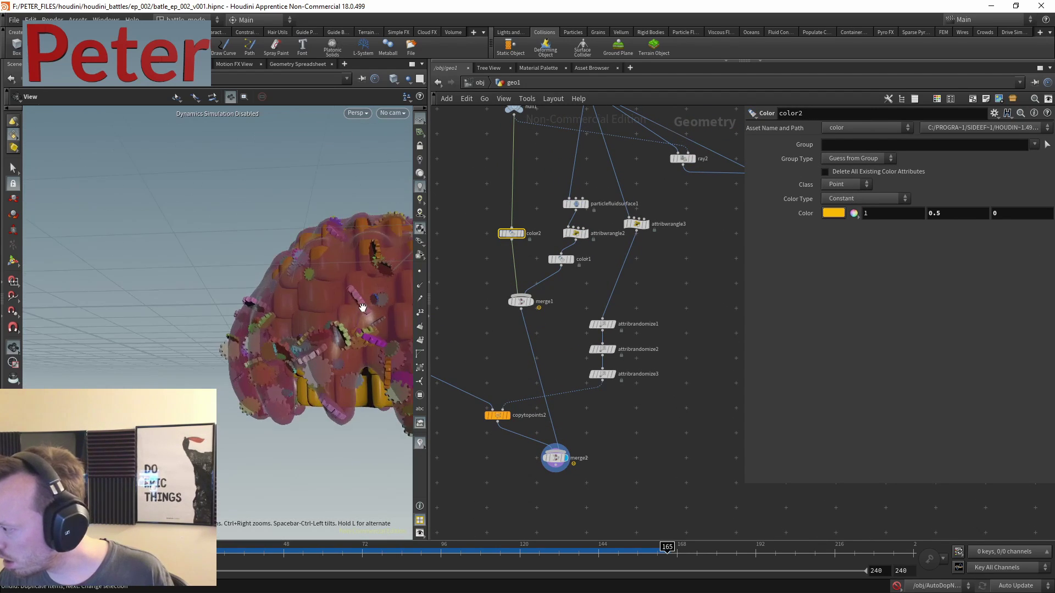
drag(362, 307, 512, 372)
scroll(647, 390, up, 4)
click(577, 342)
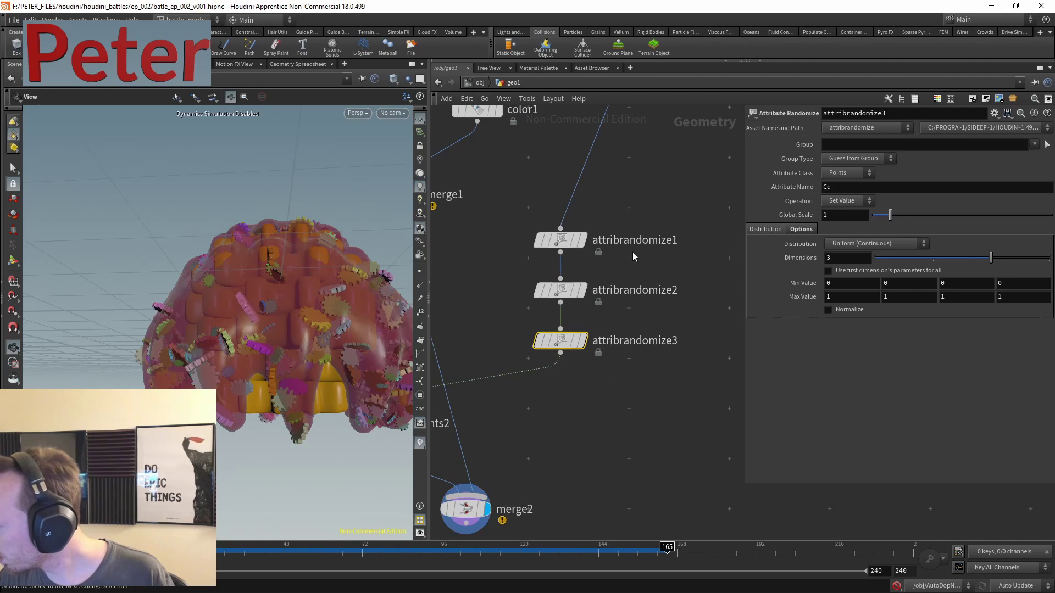
click(558, 241)
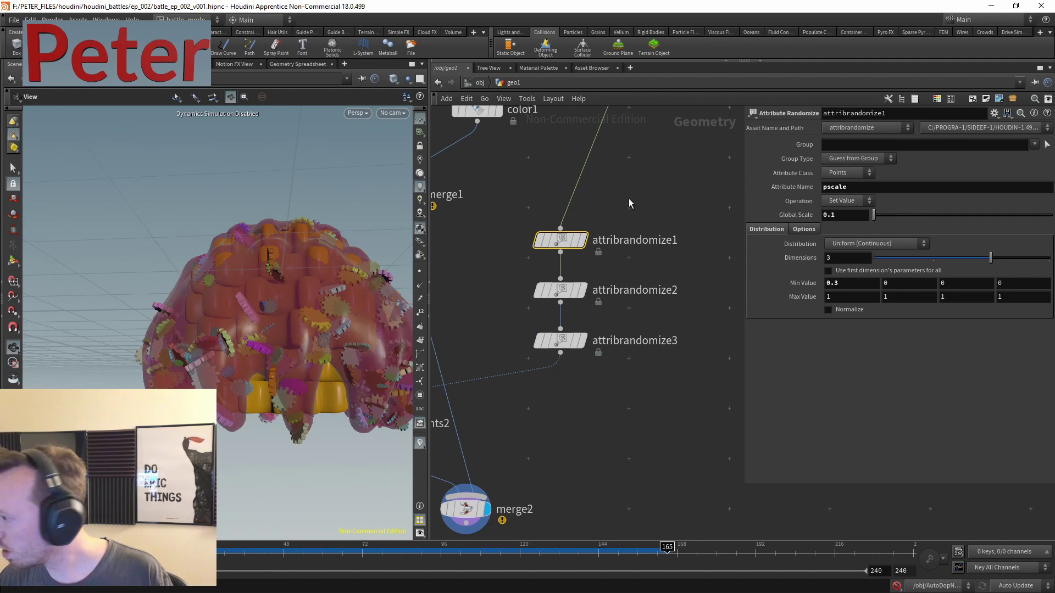
- Lower attribwrangle3's Treshold to 0.003 so more gears are scattered
drag(308, 236, 258, 278)
middle_drag(676, 116, 627, 289)
drag(657, 234, 611, 267)
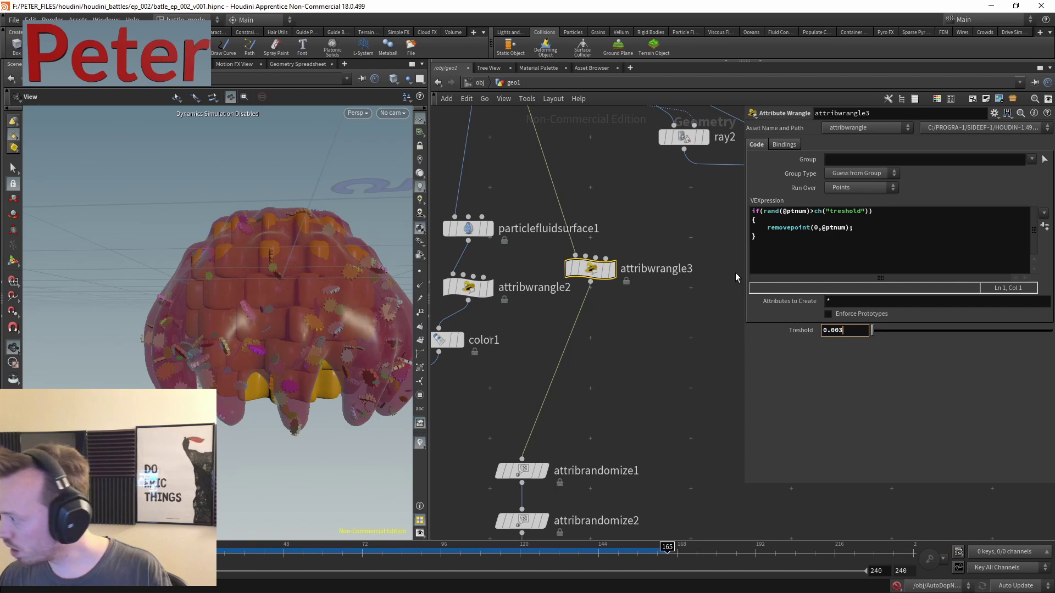
click(712, 335)
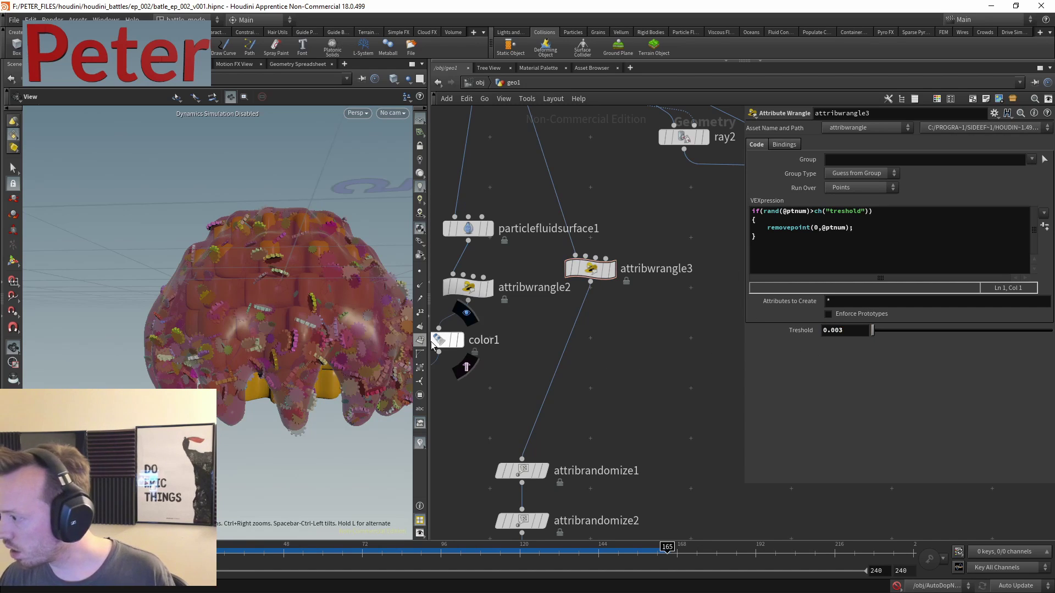
- Box-select and delete the ray2 and blendshapes1 nodes
scroll(610, 360, down, 2)
drag(235, 356, 219, 319)
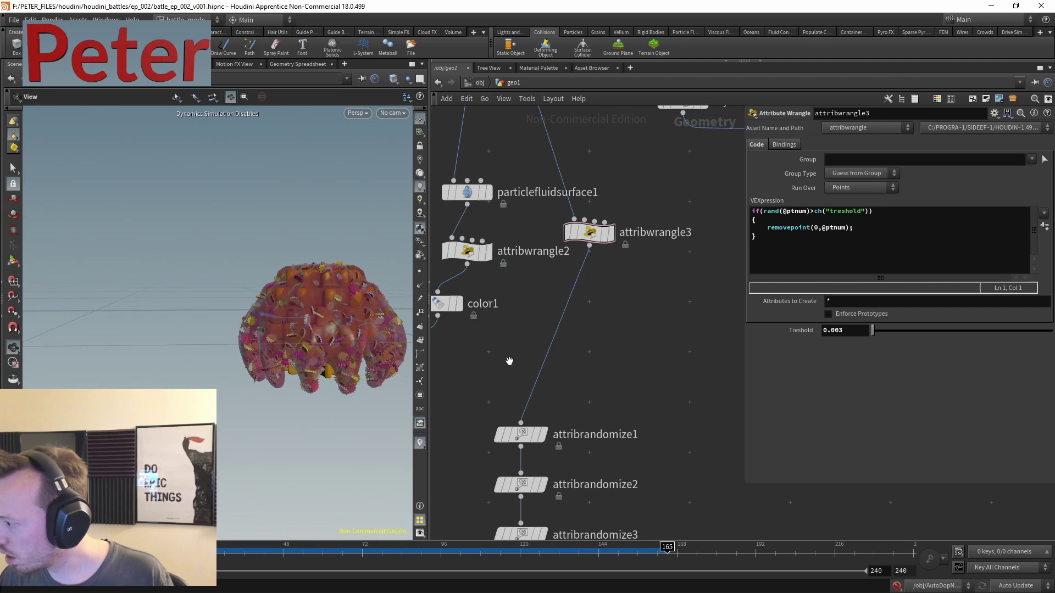
middle_drag(623, 328, 618, 306)
scroll(617, 306, down, 3)
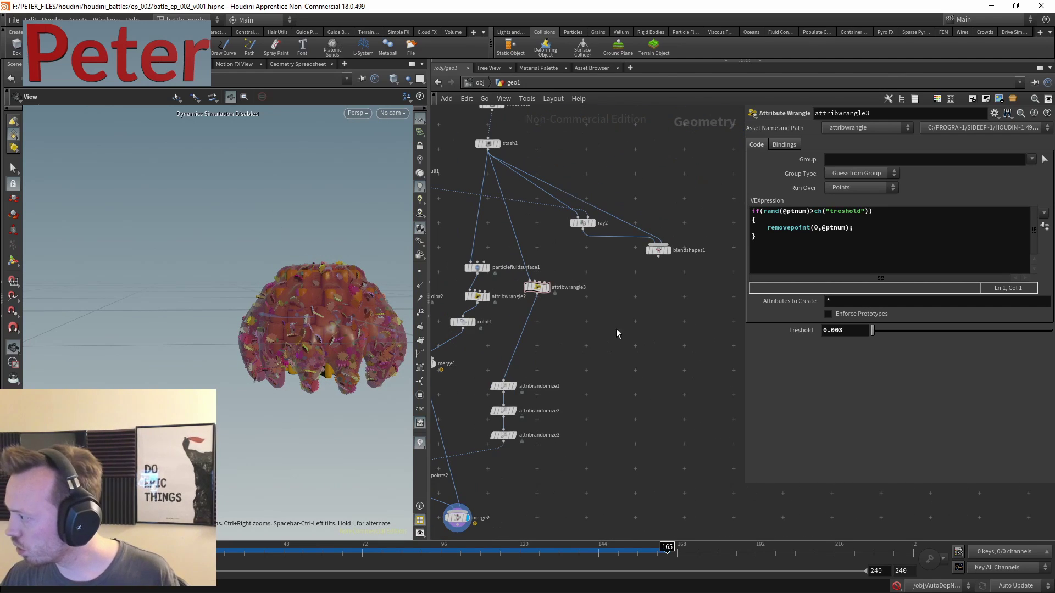
drag(691, 204, 602, 268)
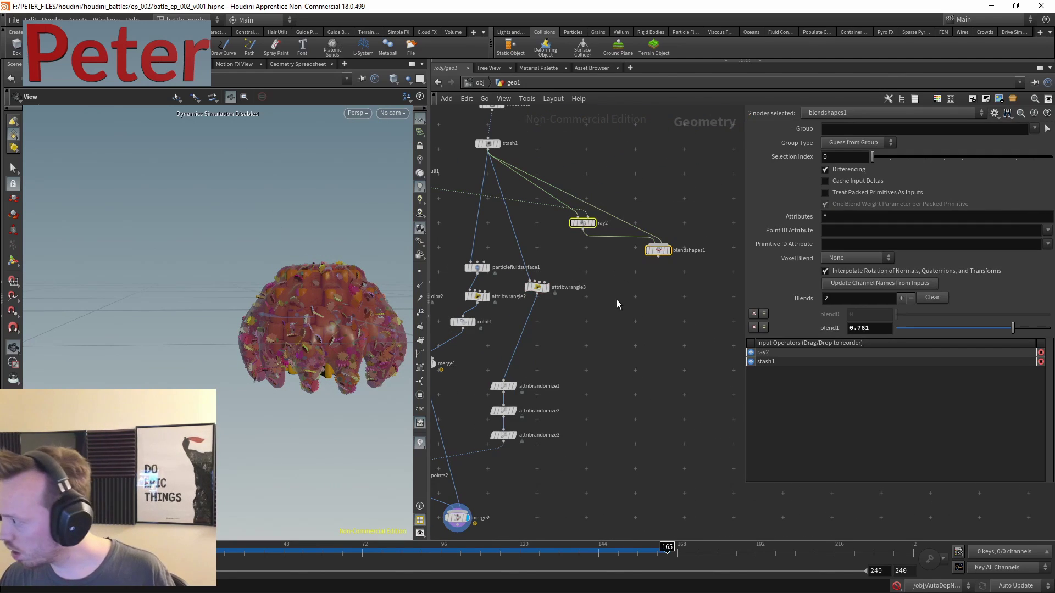
key(Delete)
- Search the node menu for the Tube node, discarding the mistyped 'tun' and 'tet' searches
key(Tab)
text(tun)
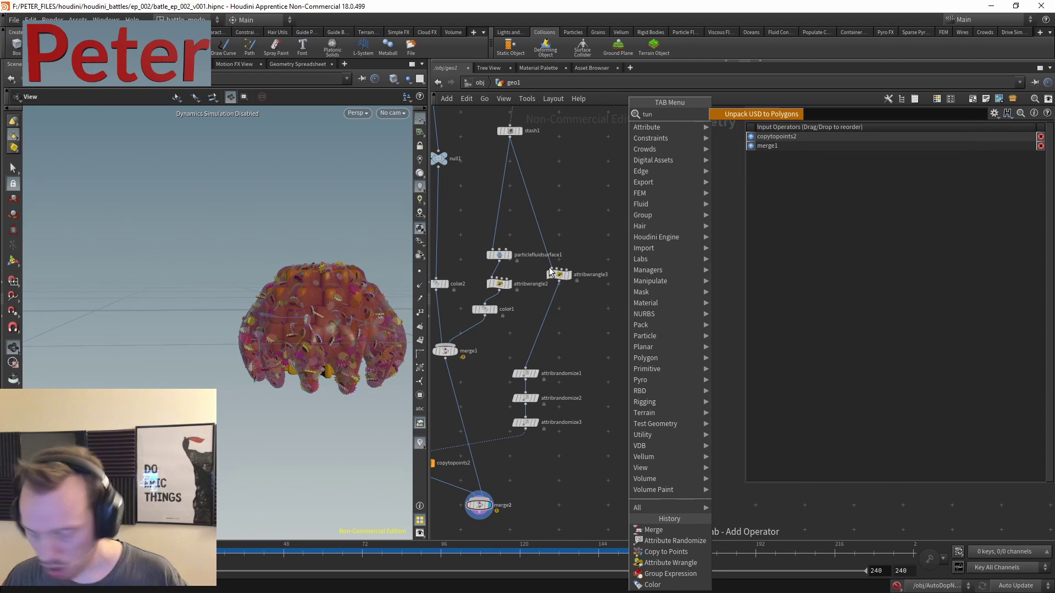
key(Escape)
key(Tab)
text(t)
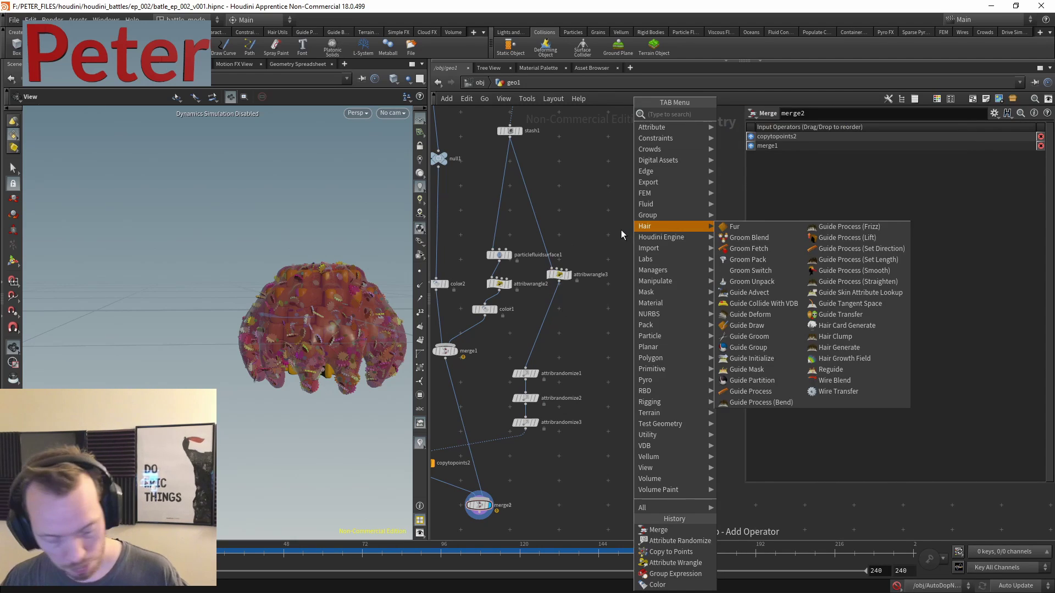
text(et)
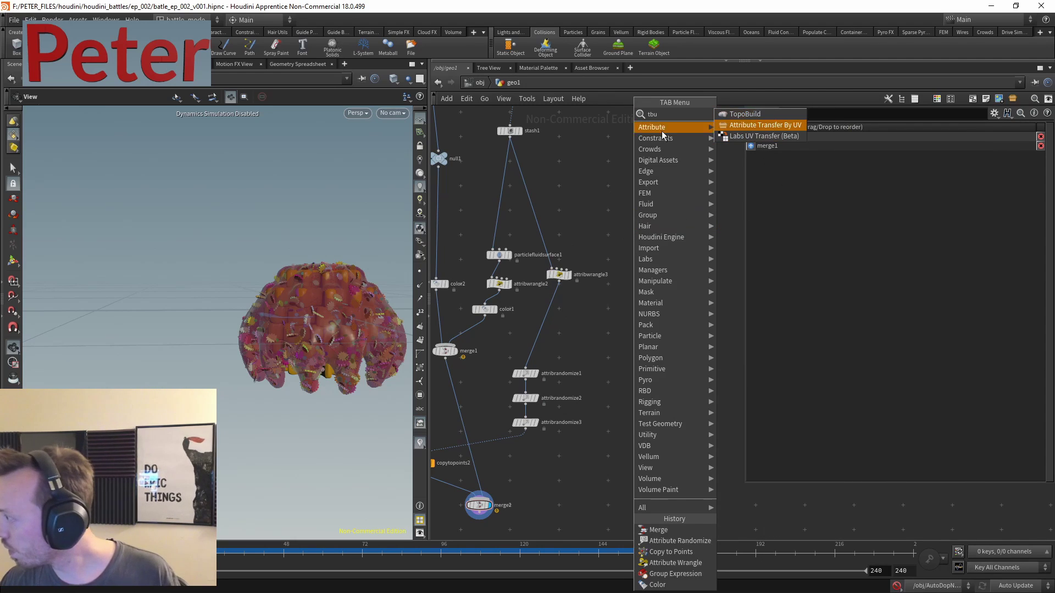
key(Escape)
key(Tab)
- Add a polygon Tube node, tube2, and display it
text(tub)
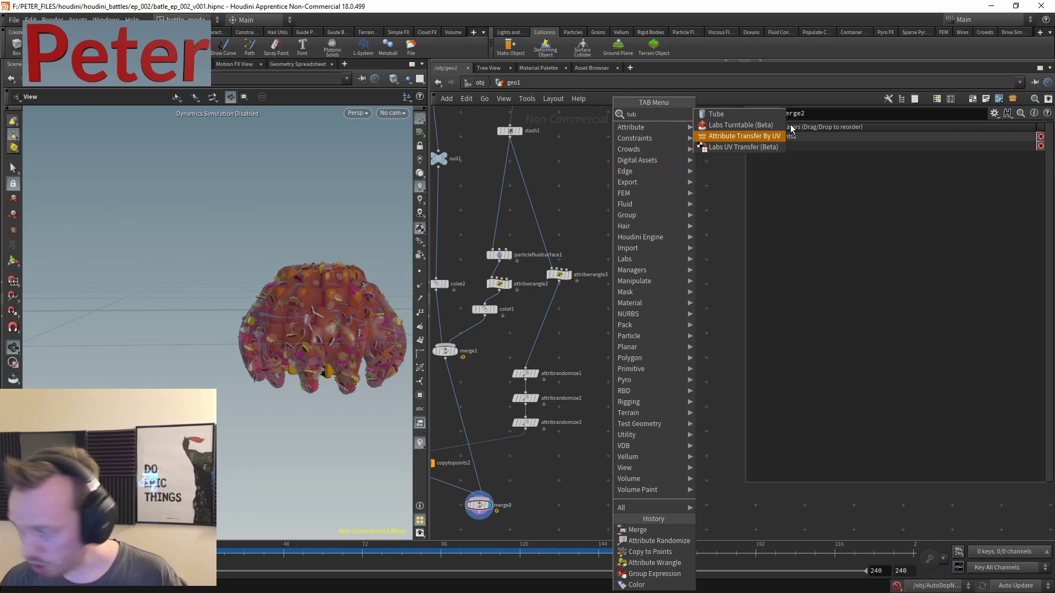
click(723, 114)
click(660, 242)
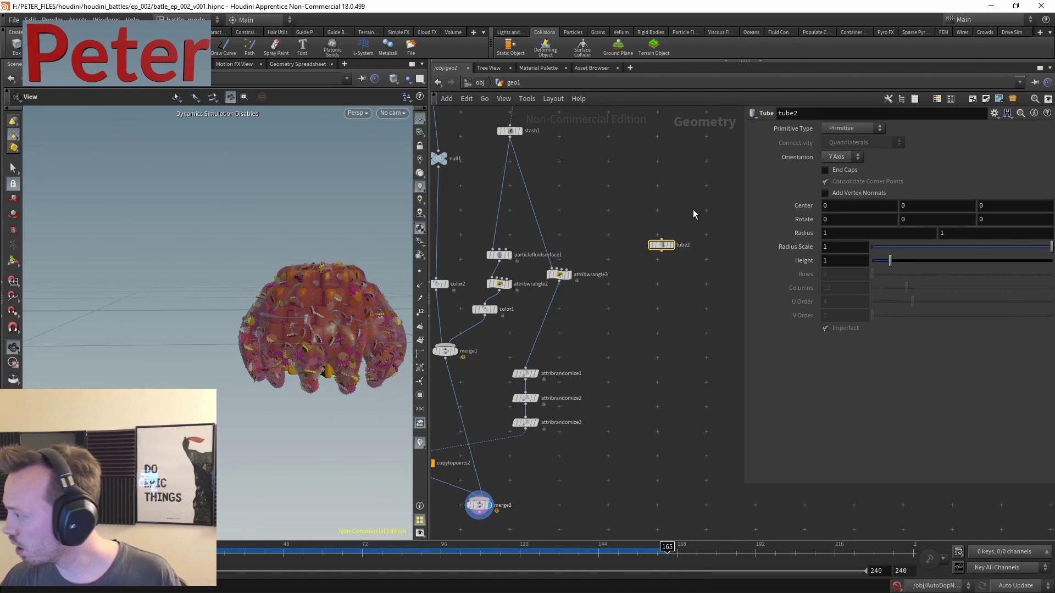
scroll(666, 211, up, 4)
drag(668, 281, 631, 313)
click(675, 282)
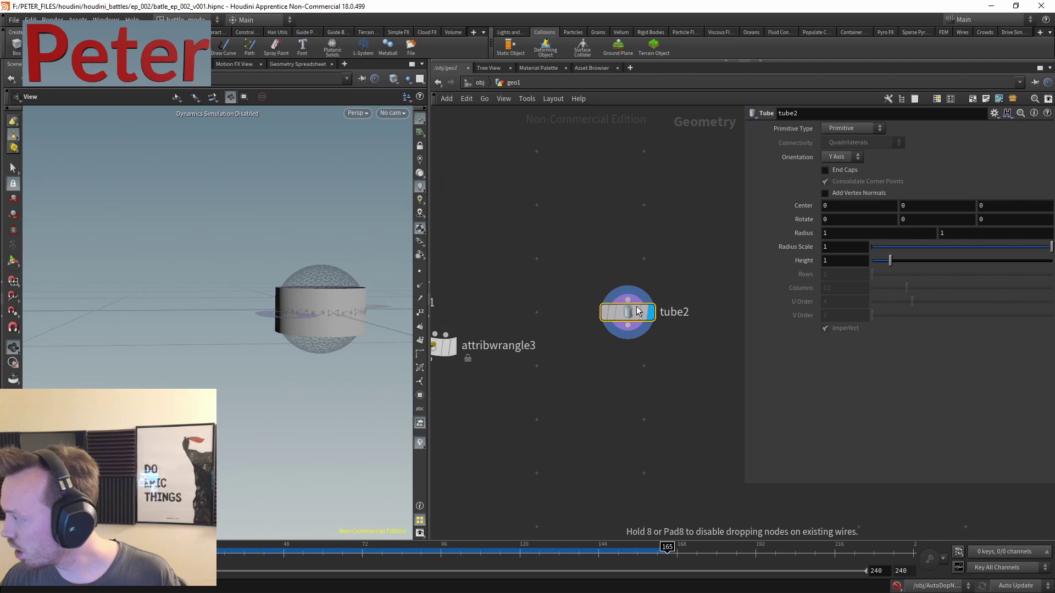
click(841, 130)
click(850, 151)
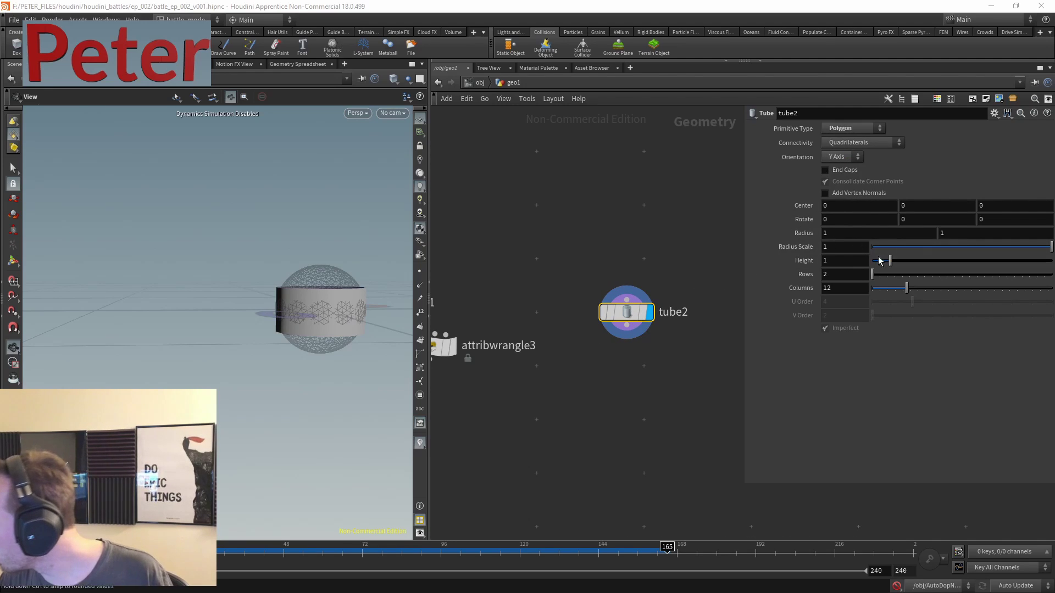
- Add transform6 below tube2 with uniform scale 0.3 and Y scale 2
key(Tab)
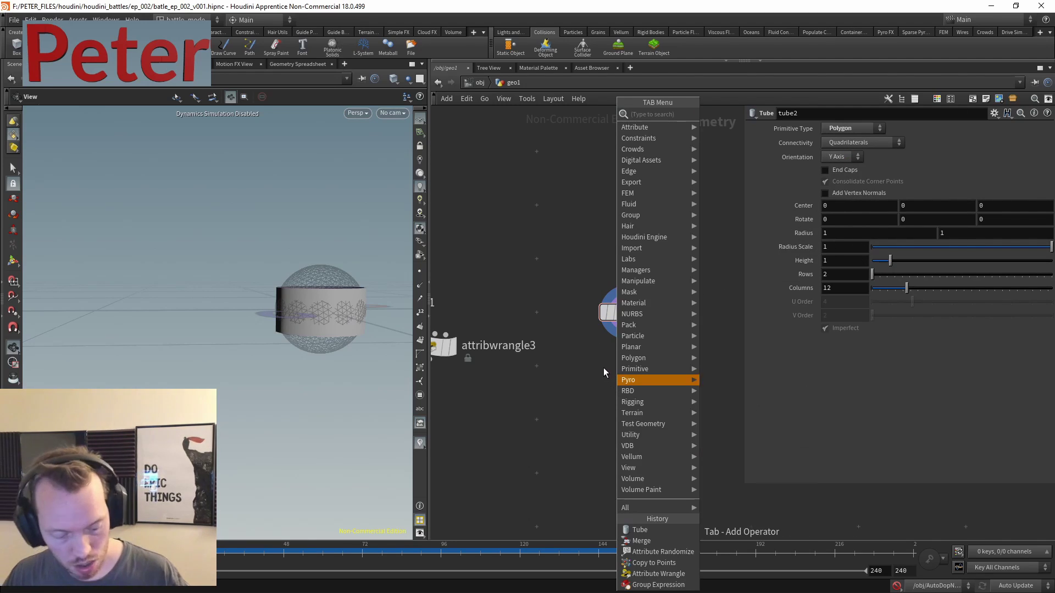
mouse_move(649, 377)
click(762, 140)
click(626, 390)
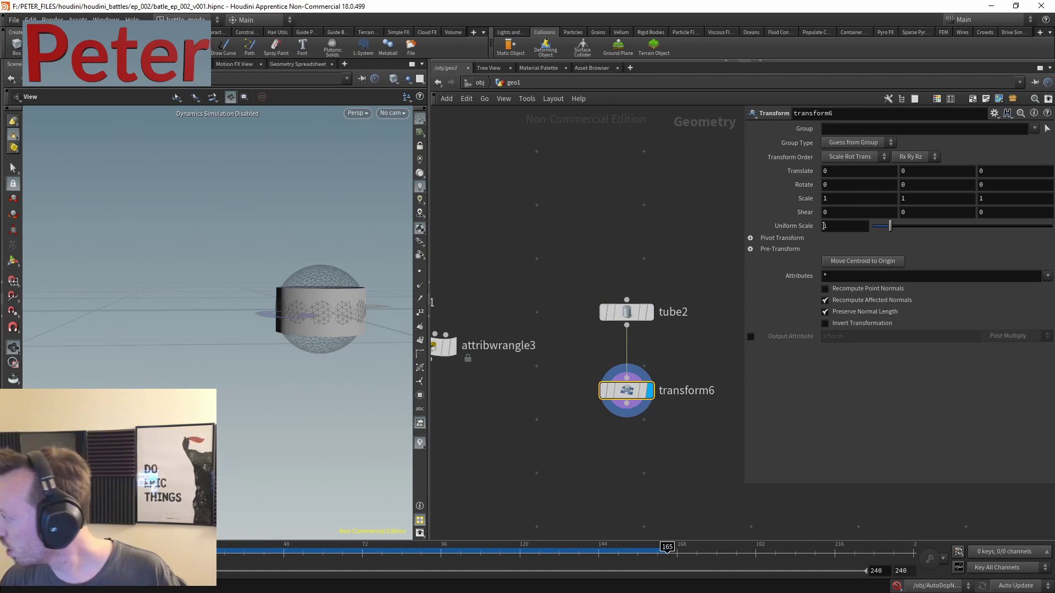
click(824, 226)
text(0.3)
key(Return)
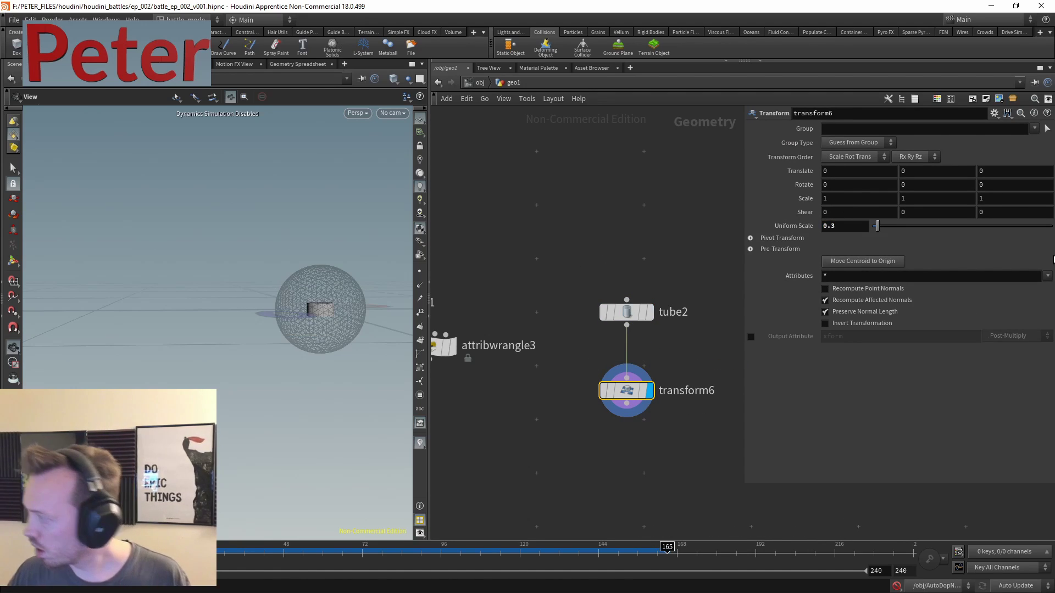
click(915, 199)
text(2)
key(Return)
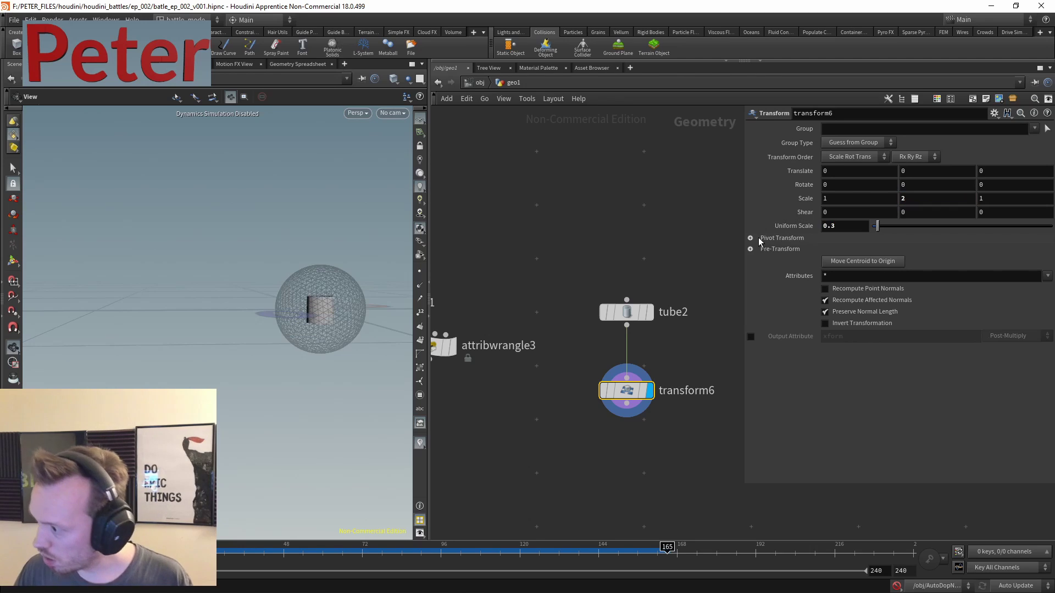
- Insert transform7 between tube2 and transform6, raising the tube 0.5 in Y
key(Tab)
text(tra)
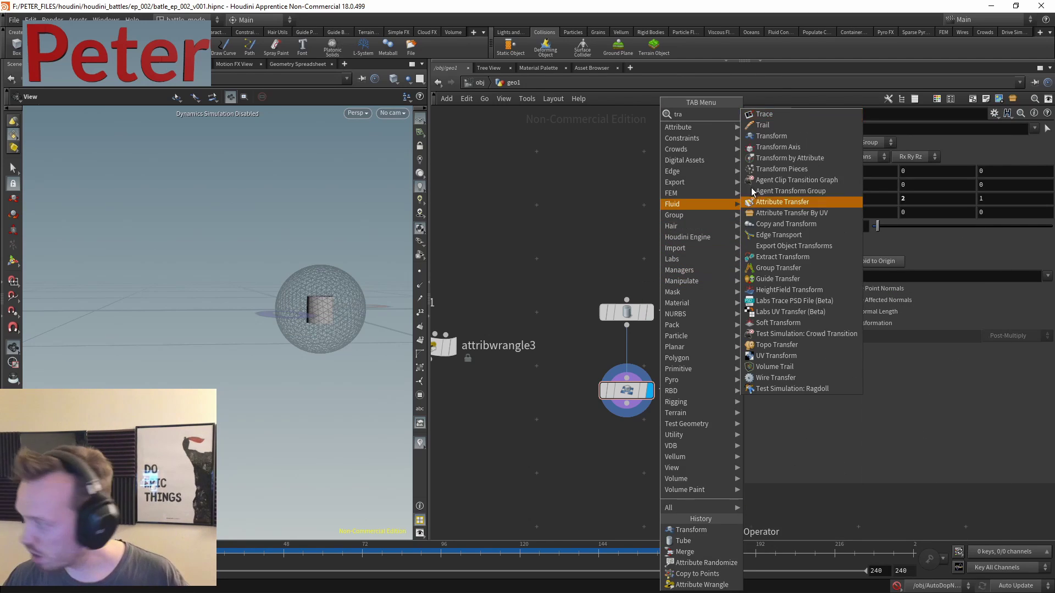
click(787, 135)
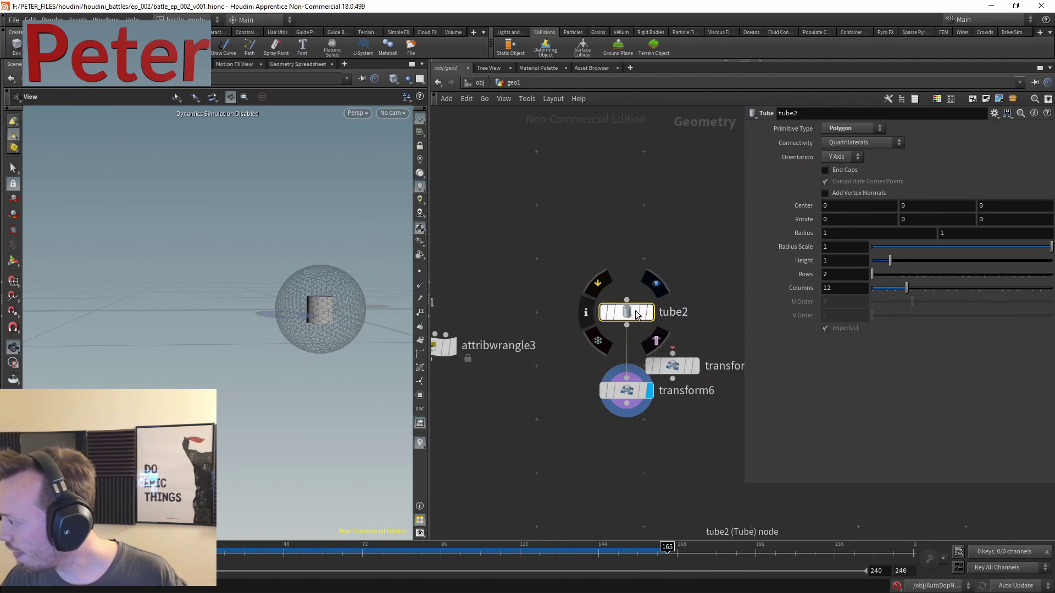
click(673, 366)
drag(673, 366, 639, 323)
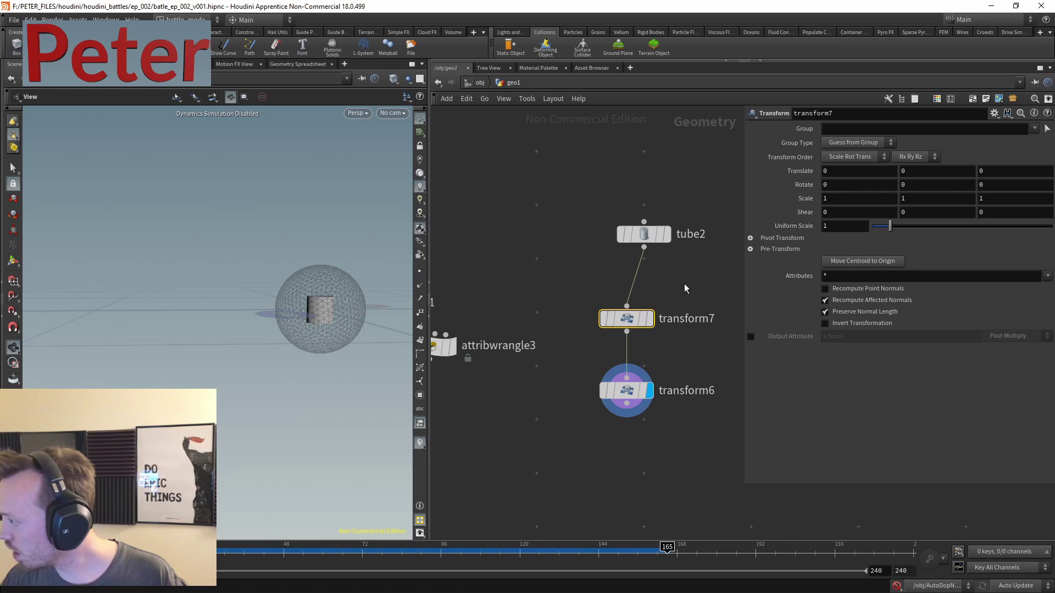
drag(643, 234, 626, 232)
click(626, 318)
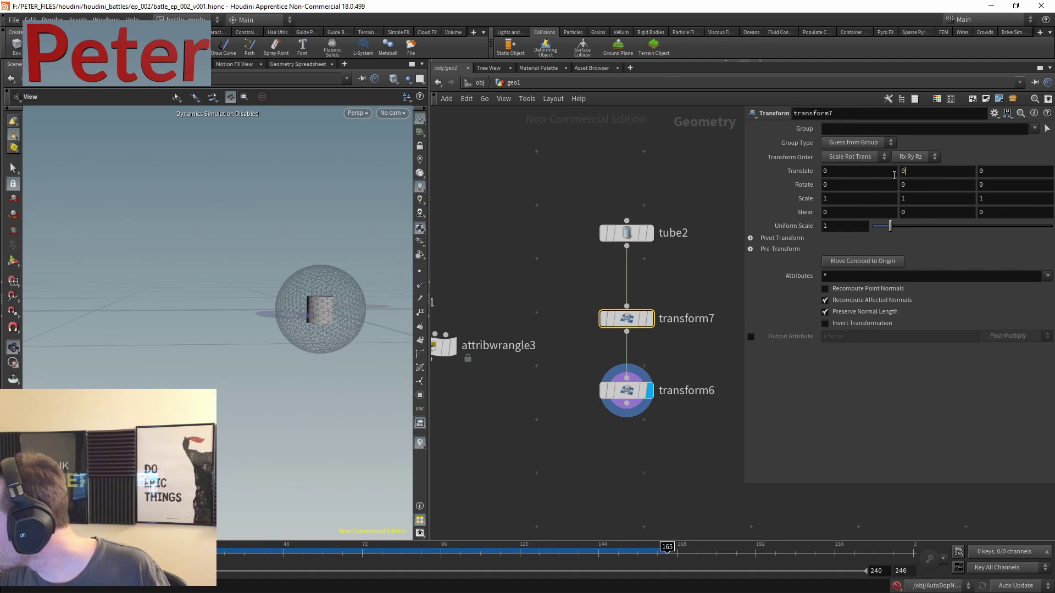
text(.5)
key(Return)
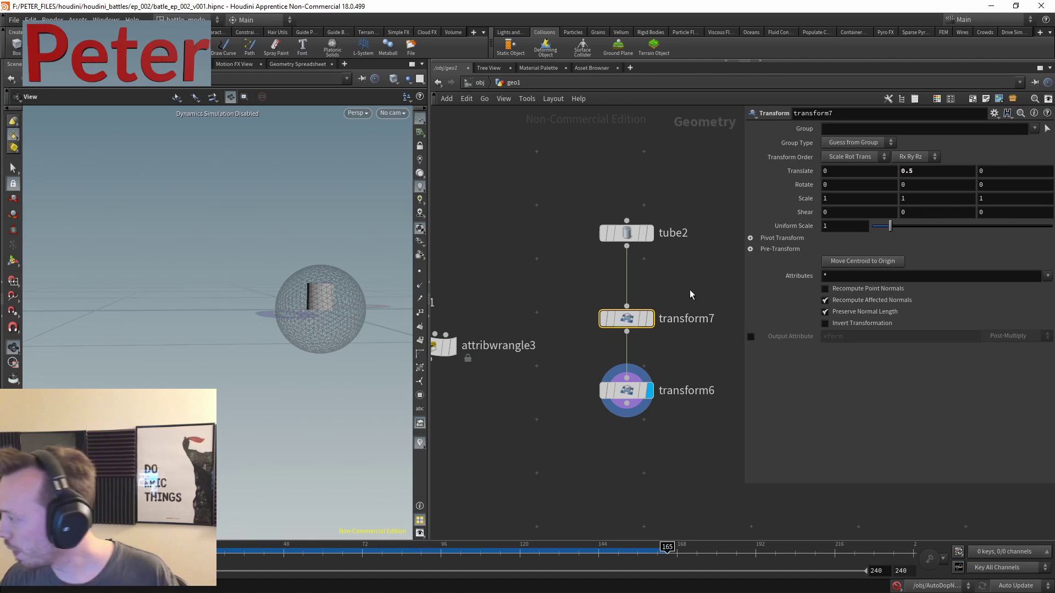
- Turn on tube2's End Caps and set 50 rows and 24 columns, viewed in wireframe
middle_drag(690, 294, 640, 254)
drag(257, 282, 311, 278)
scroll(311, 278, up, 3)
click(576, 192)
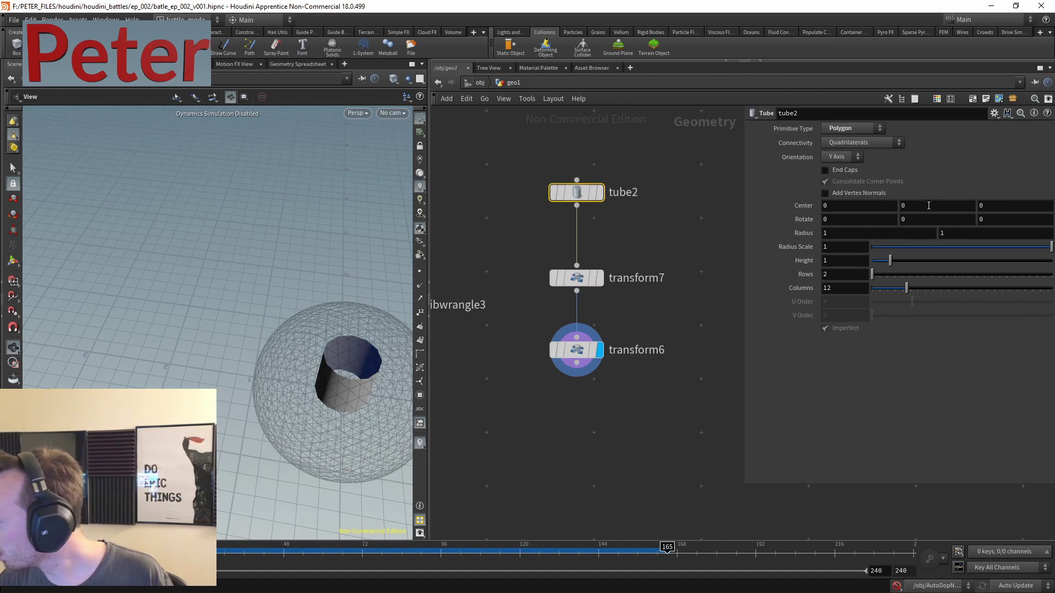
click(850, 172)
key(w)
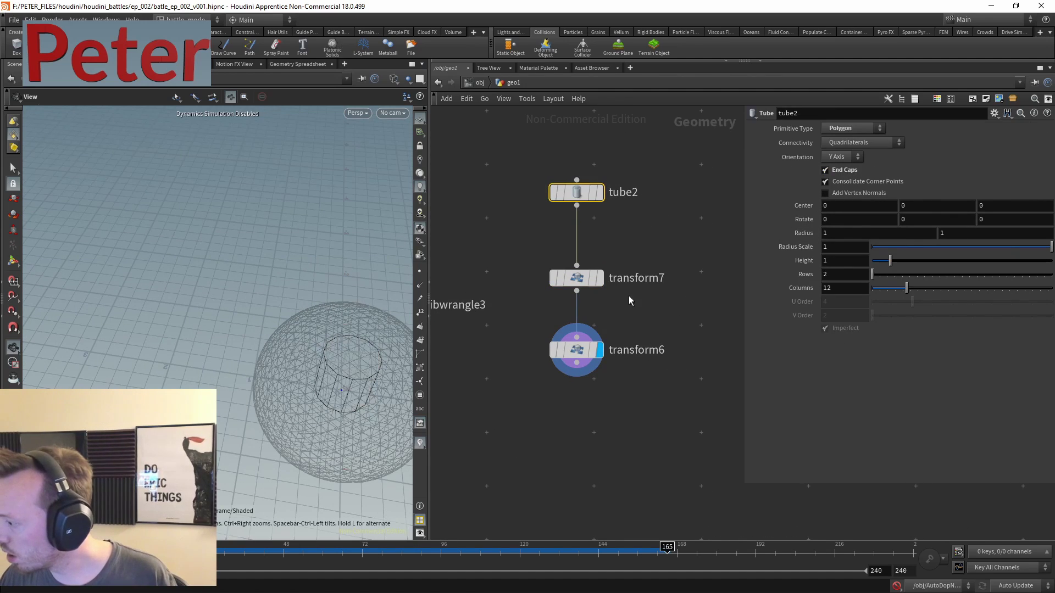
click(852, 274)
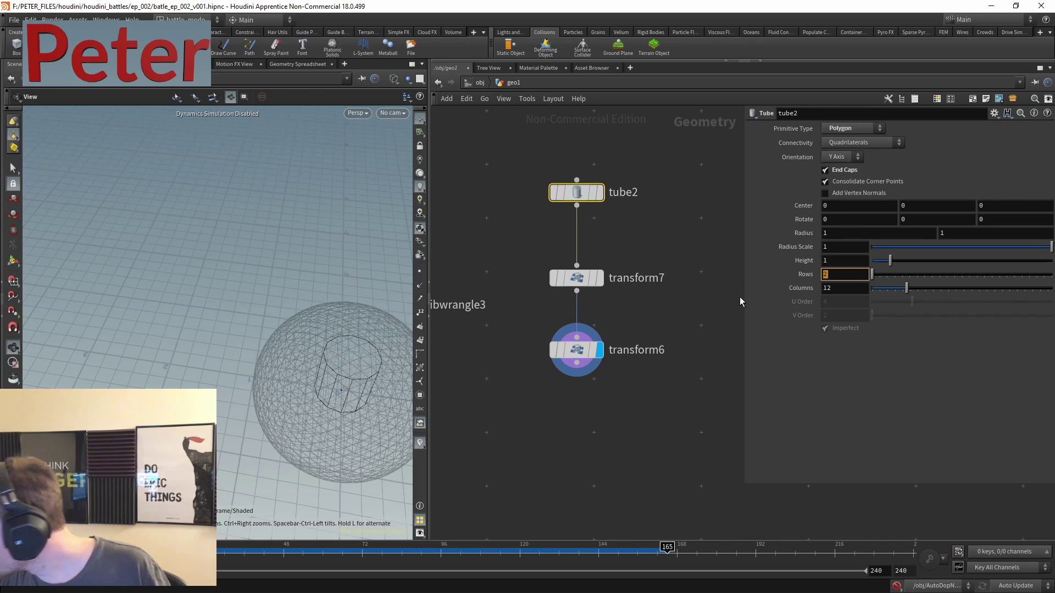
text(50)
key(Return)
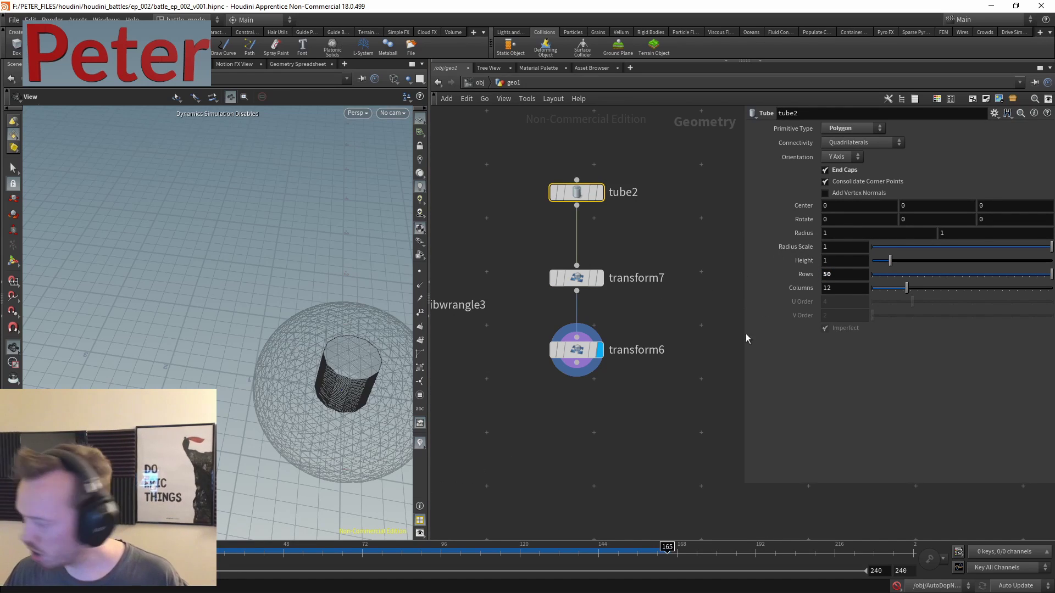
text(24)
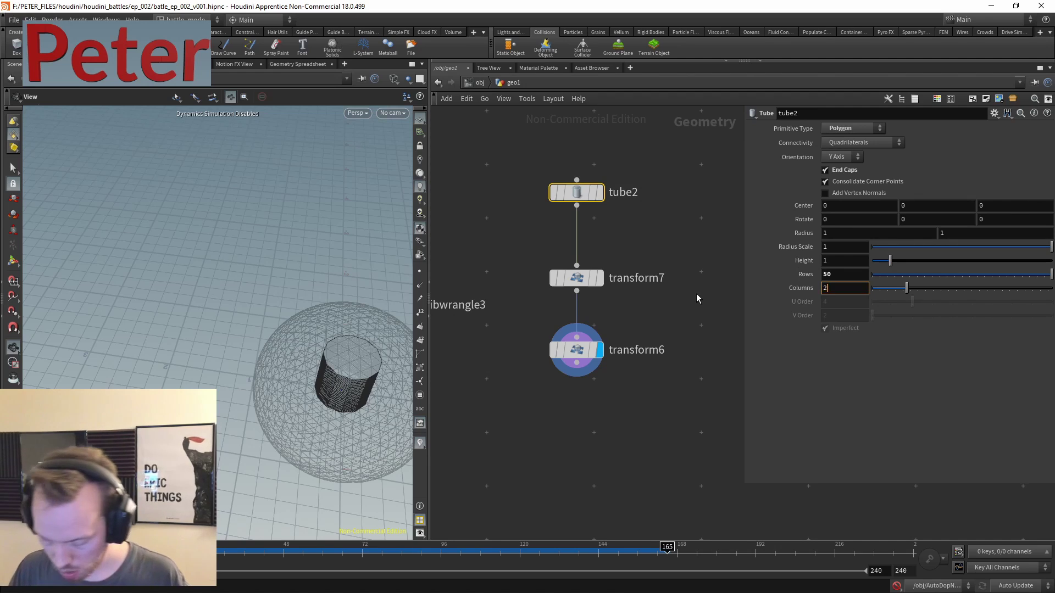
key(Return)
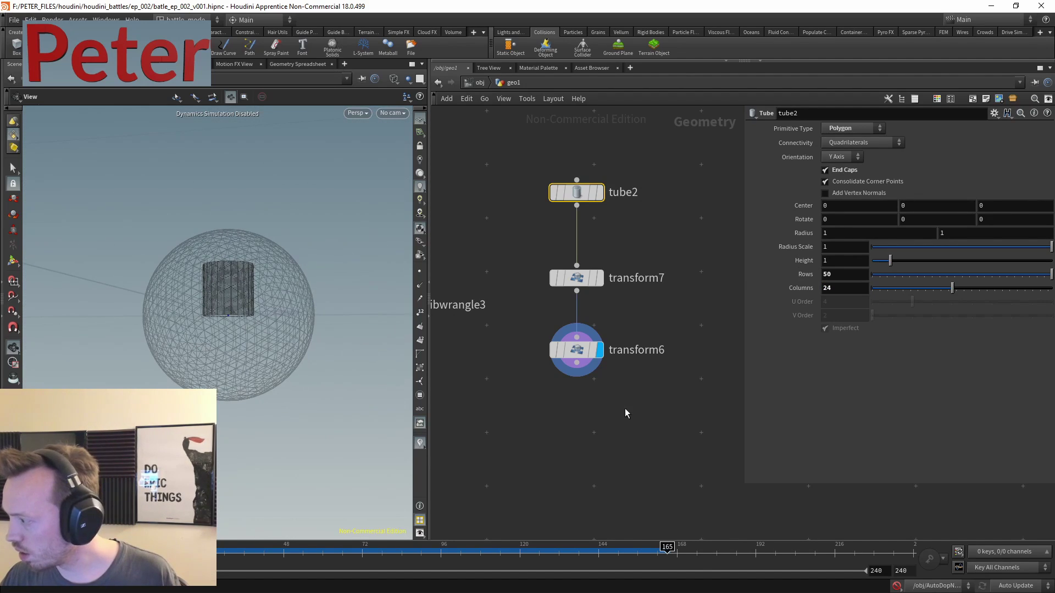
key(Tab)
- Add a Bend node below transform6, wire transform6 into it, and display it in the viewport
text(wrangle)
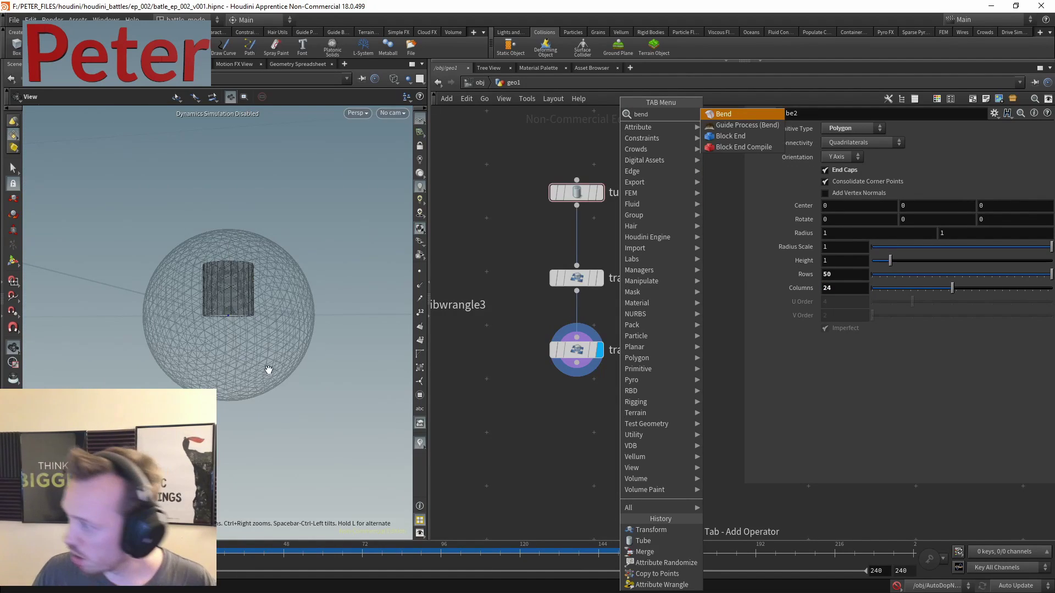
click(733, 125)
click(564, 459)
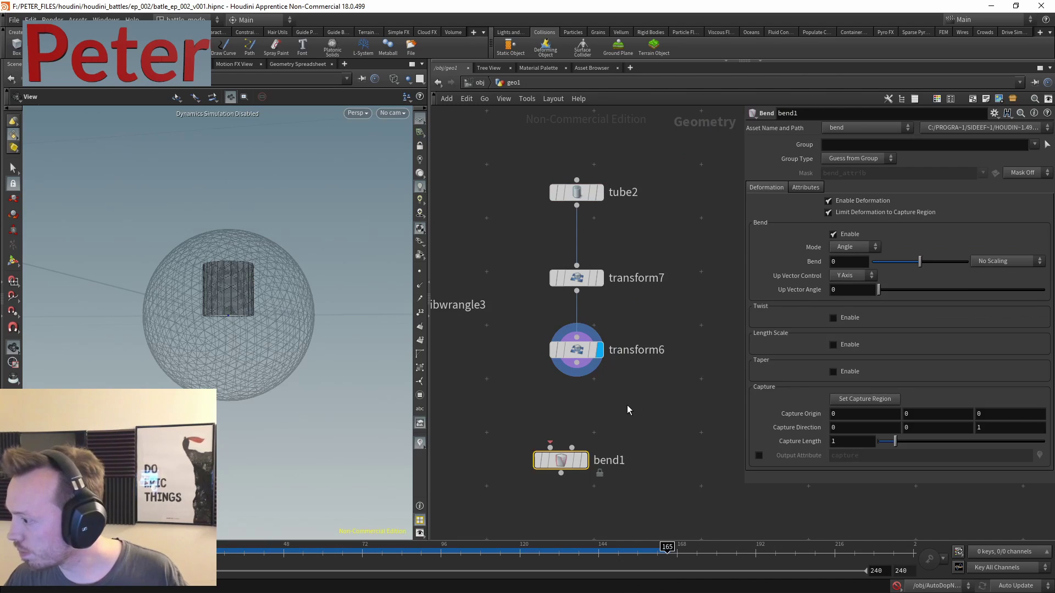
click(588, 333)
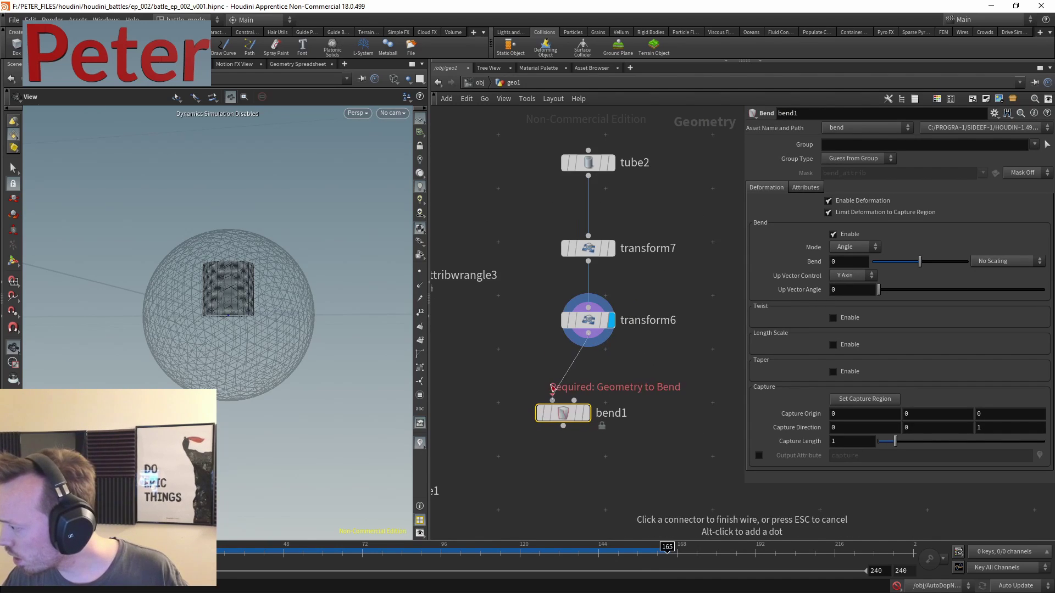
click(553, 400)
click(587, 413)
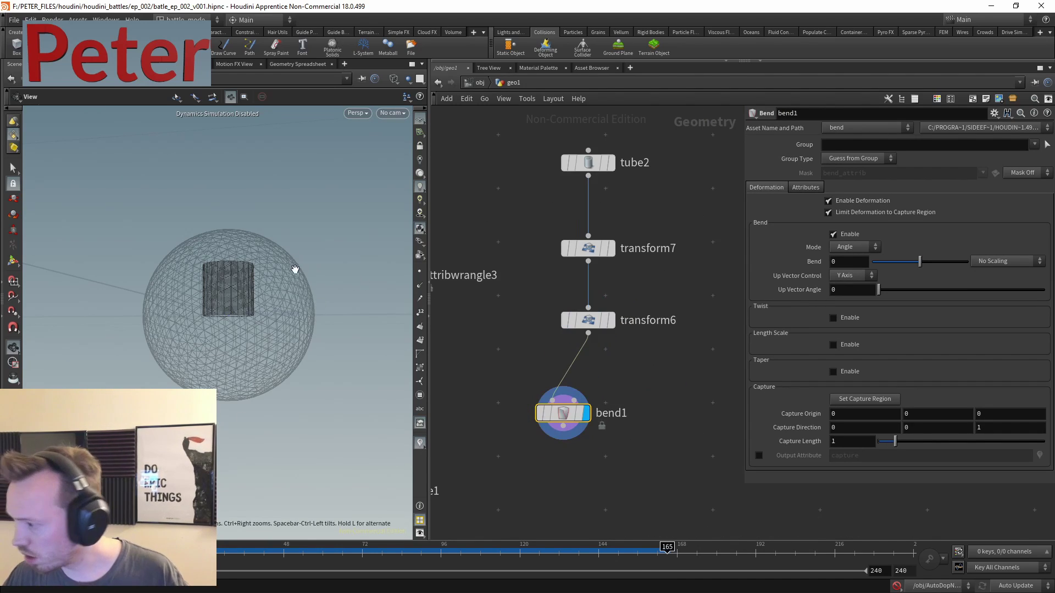
key(Return)
- Bend the tube about 80 degrees and try Z, X, then Y Axis as the up vector
alt+drag(240, 335, 213, 291)
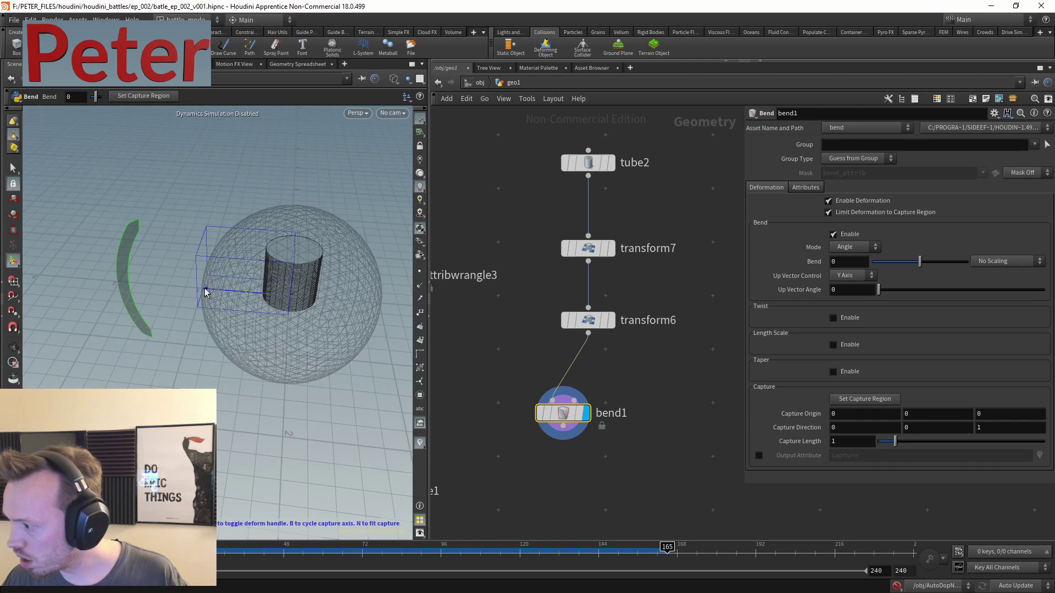
drag(123, 228, 328, 207)
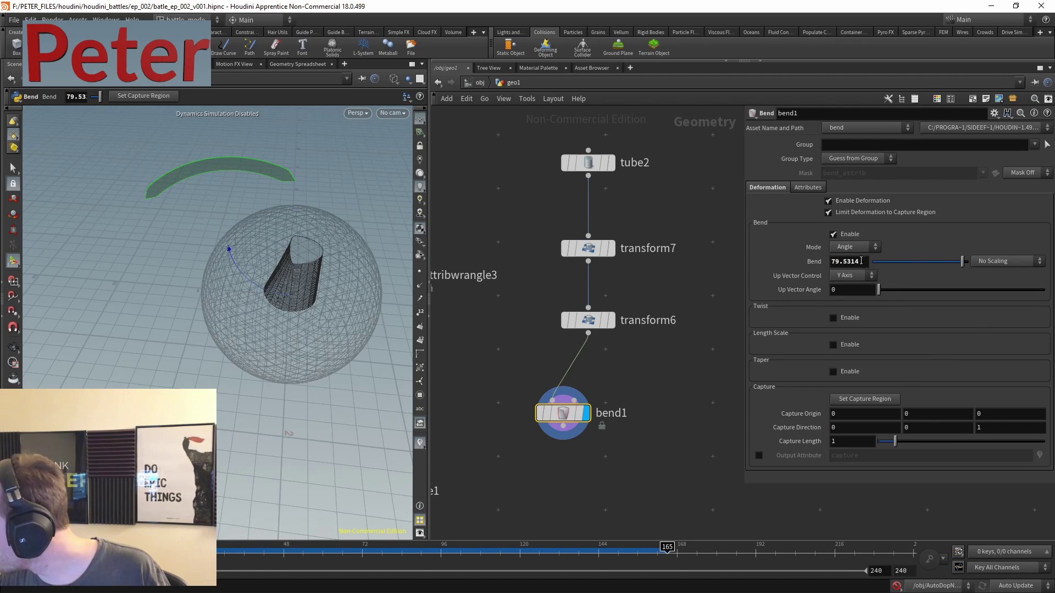
click(856, 275)
click(850, 309)
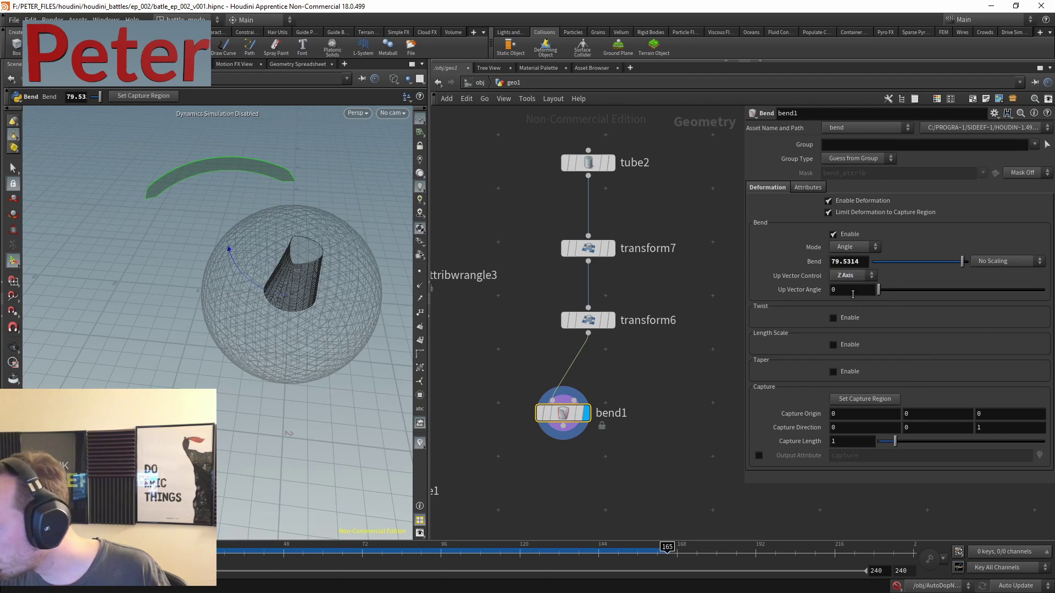
click(861, 276)
click(855, 287)
click(861, 277)
click(849, 297)
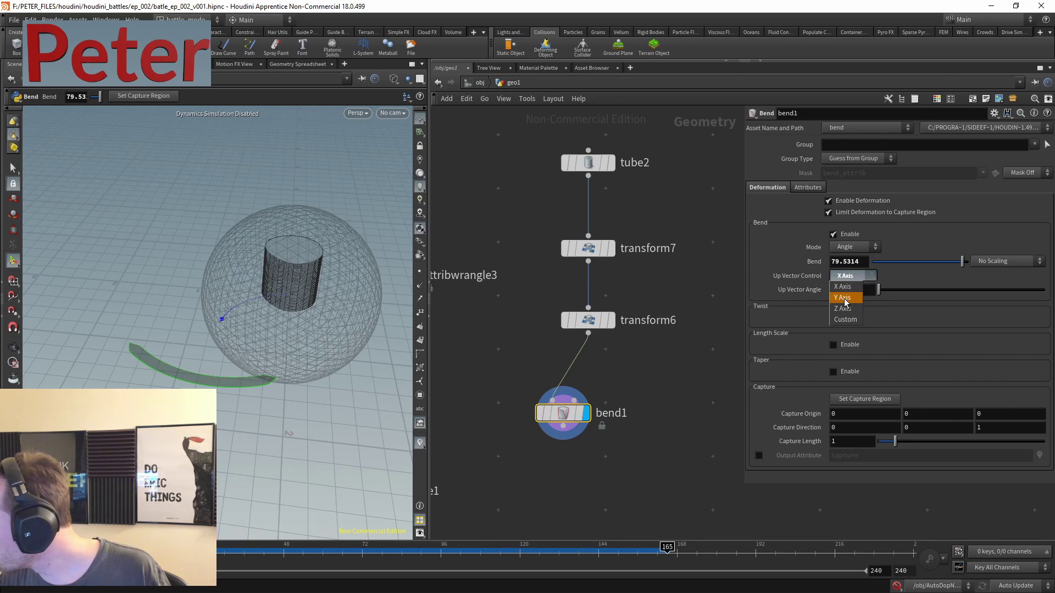
mouse_move(881, 292)
mouse_down()
mouse_move(923, 289)
mouse_move(878, 289)
mouse_up()
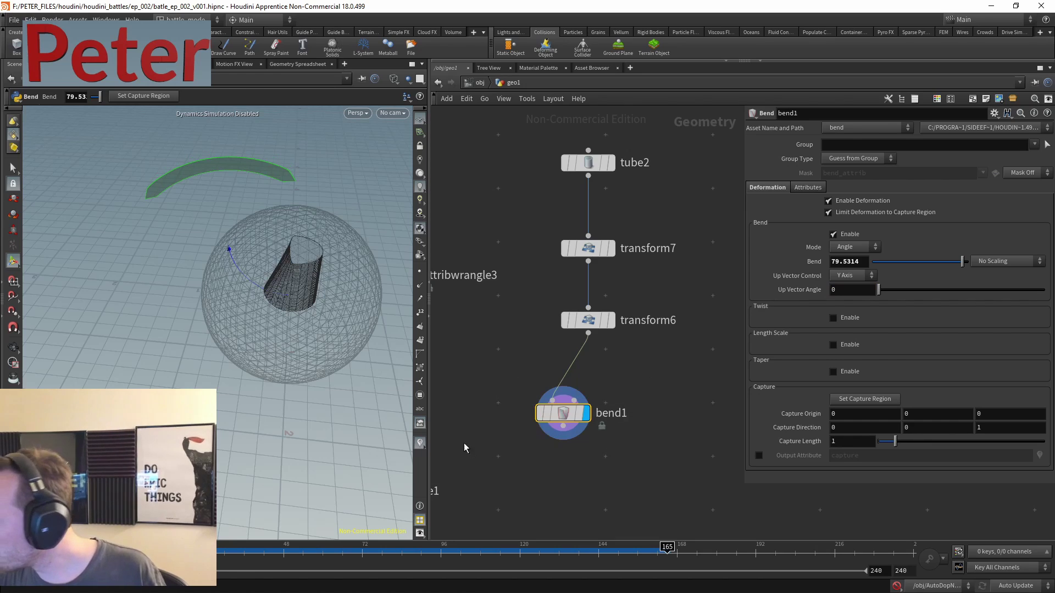
- Delete the test bend1 and create a fresh Bend node wired below transform6
alt+drag(286, 264, 311, 255)
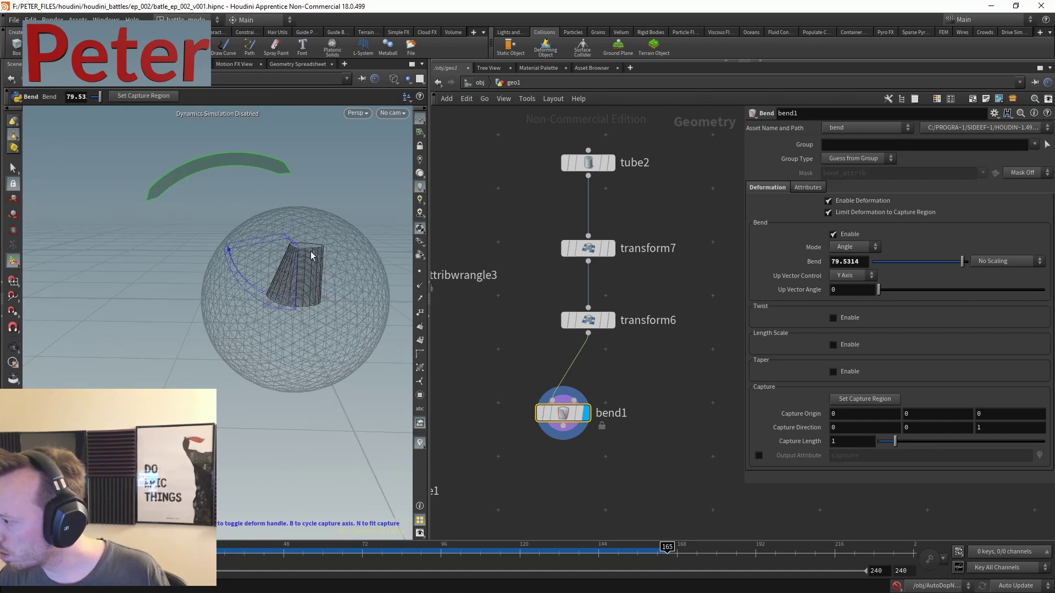
click(13, 199)
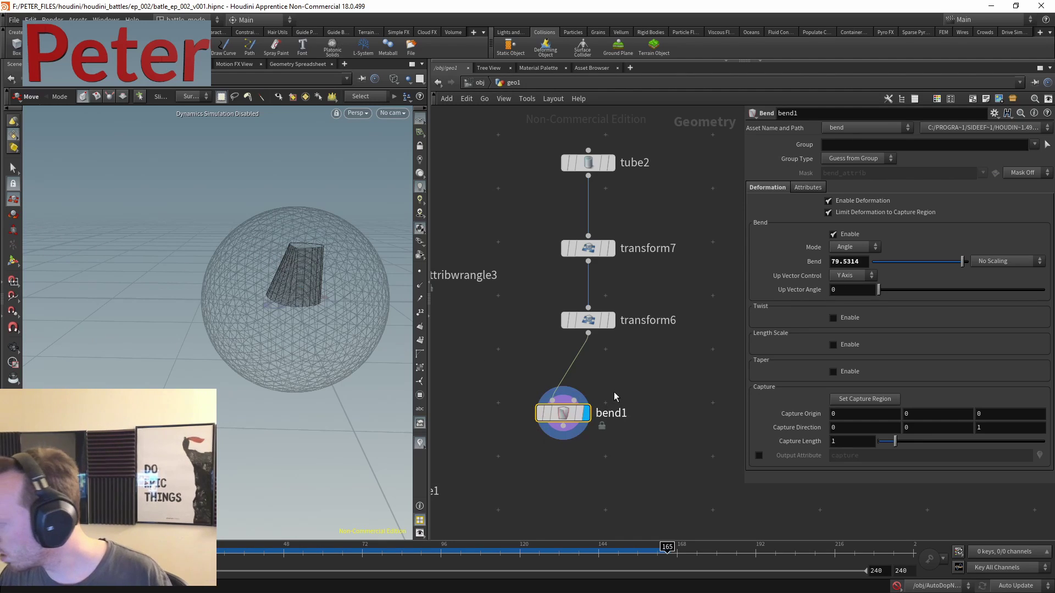
key(Delete)
key(Tab)
text(bend)
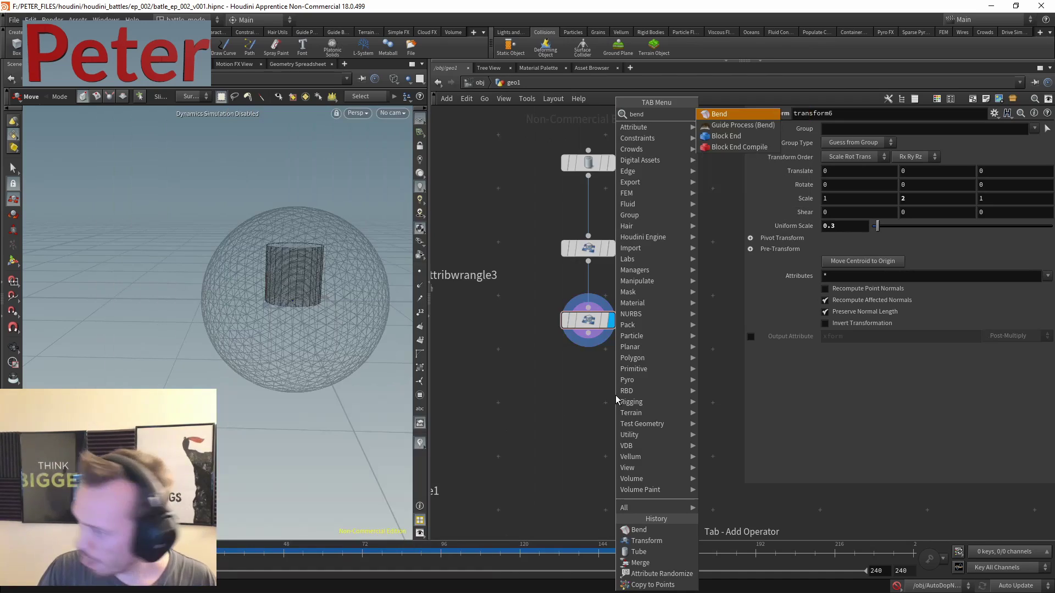
key(Return)
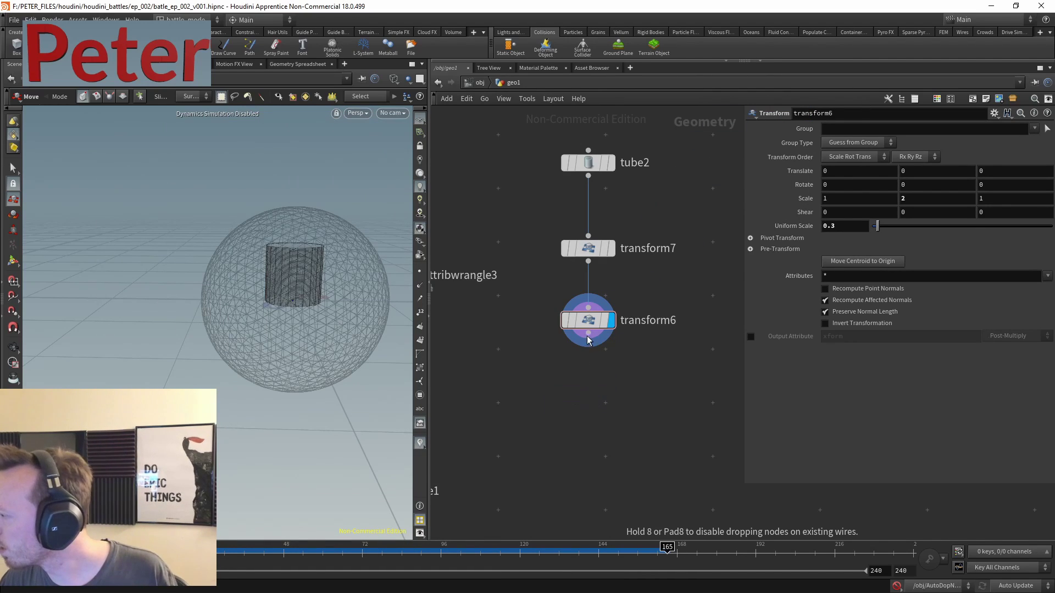
click(552, 406)
click(551, 386)
drag(571, 396, 606, 404)
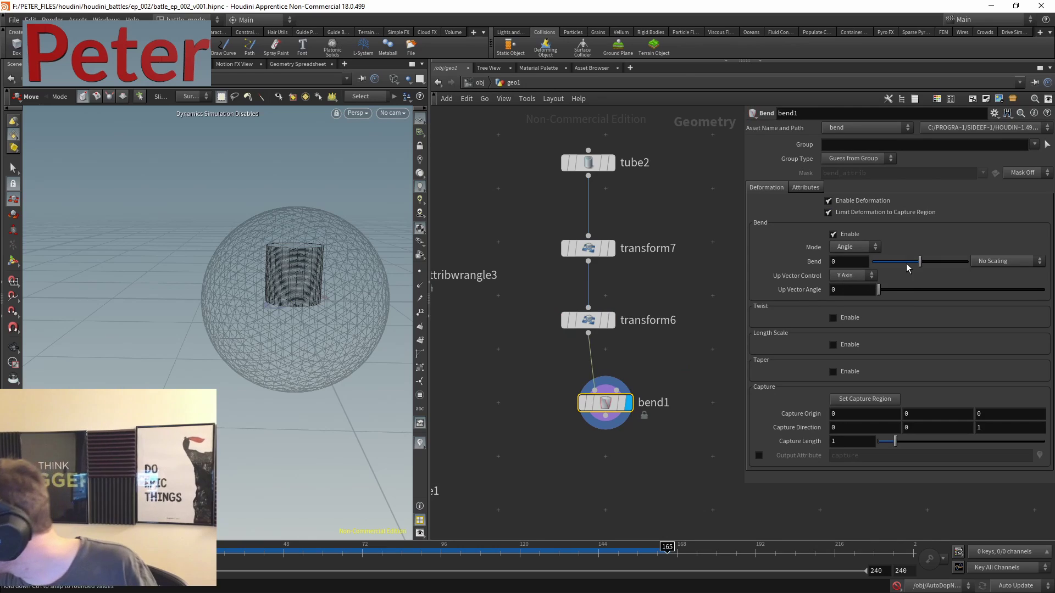
- Bend the new tube about 37 degrees or more, then set the bend Mode to Direction
drag(920, 261, 940, 268)
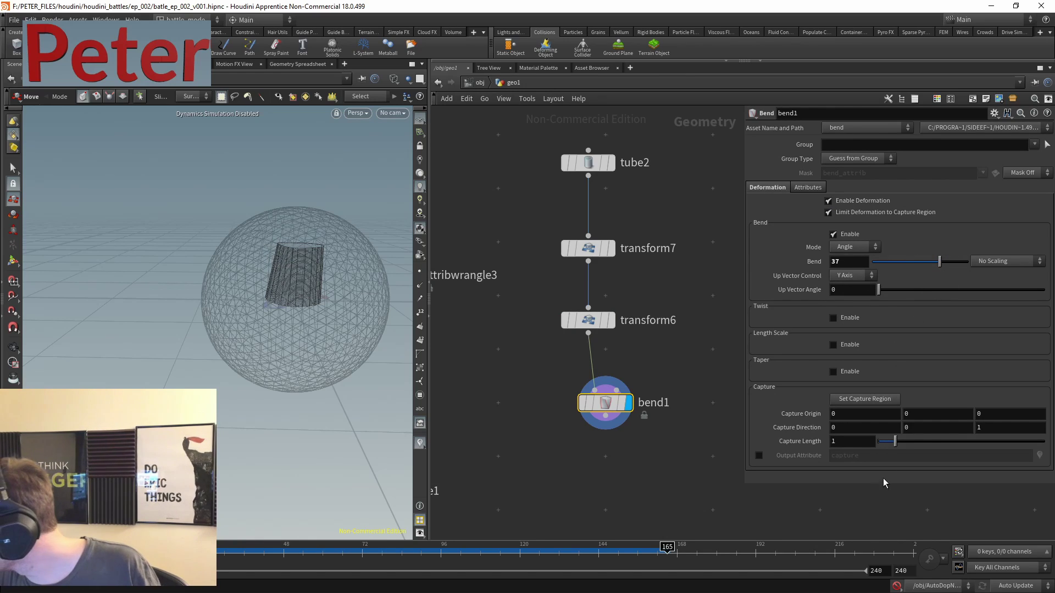
click(865, 398)
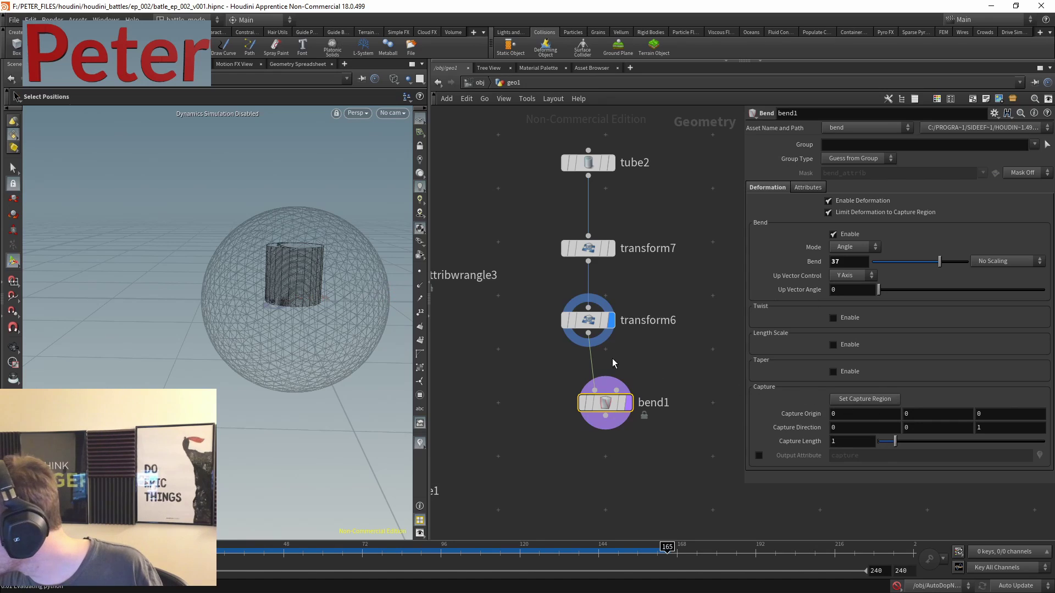
drag(654, 367, 550, 427)
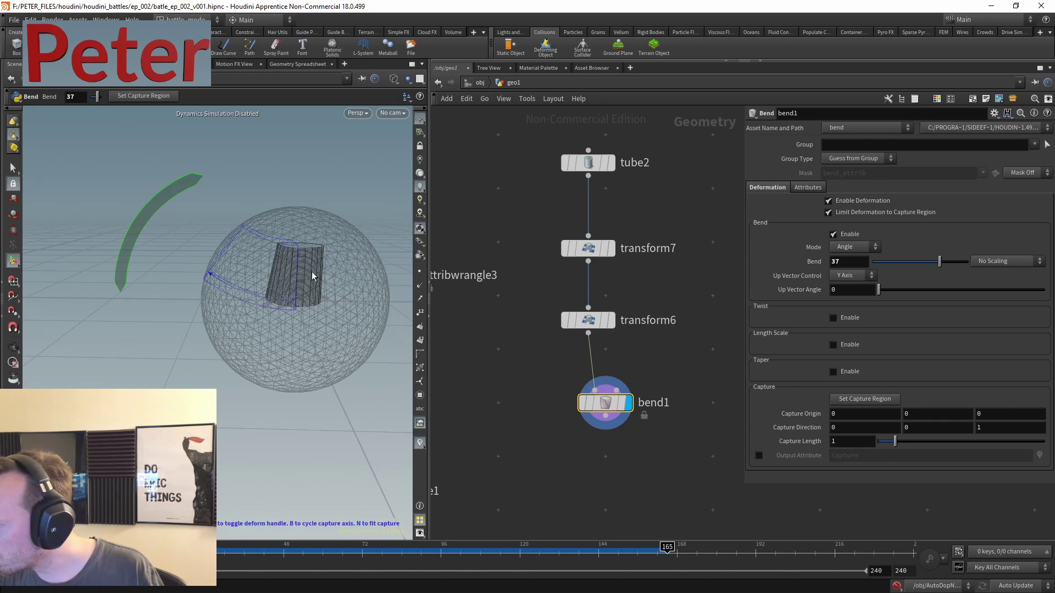
drag(936, 262, 963, 262)
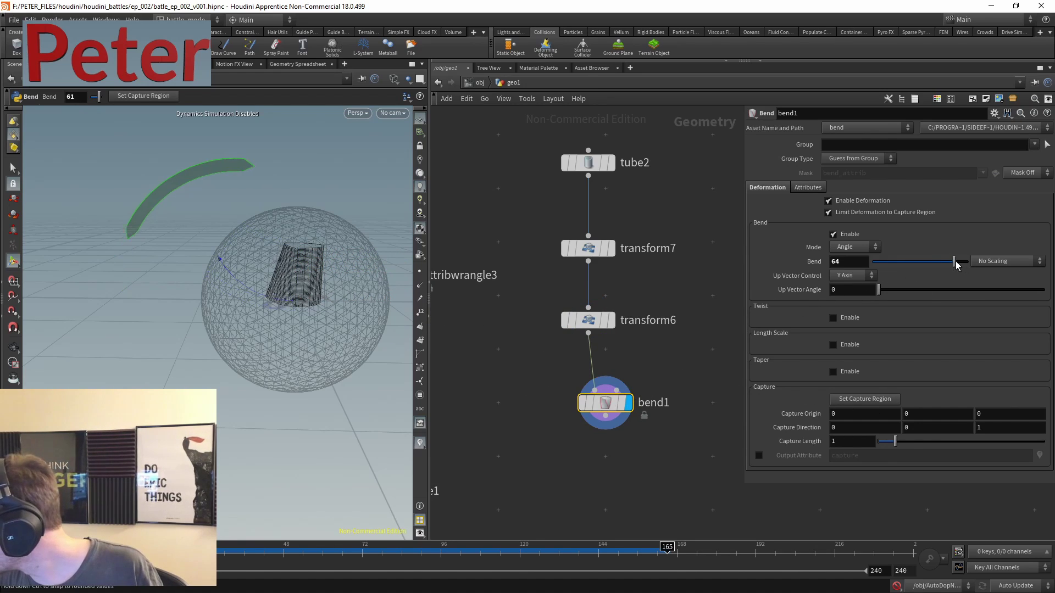
click(863, 248)
click(854, 268)
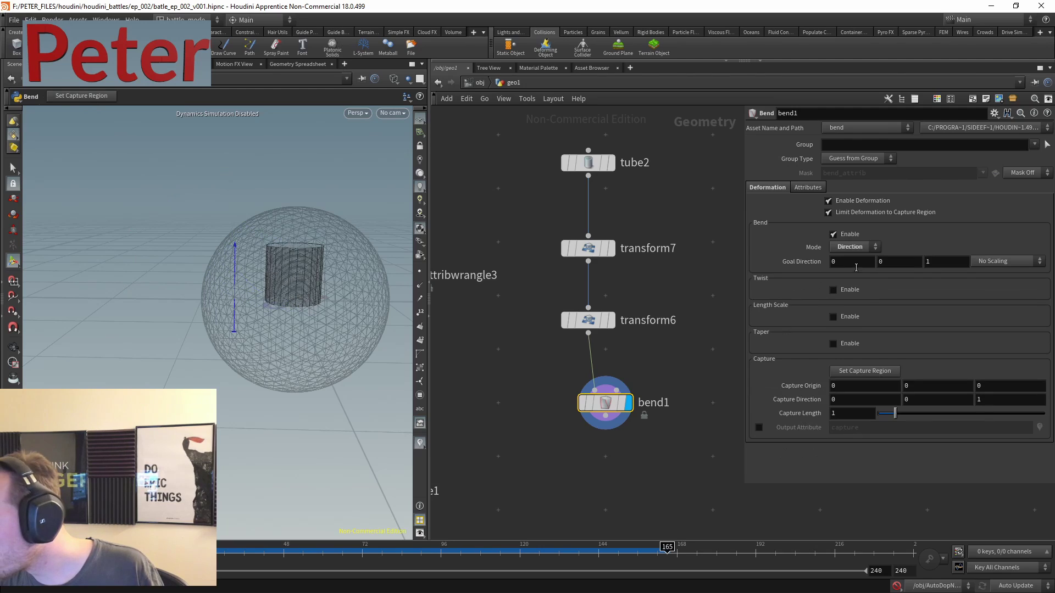
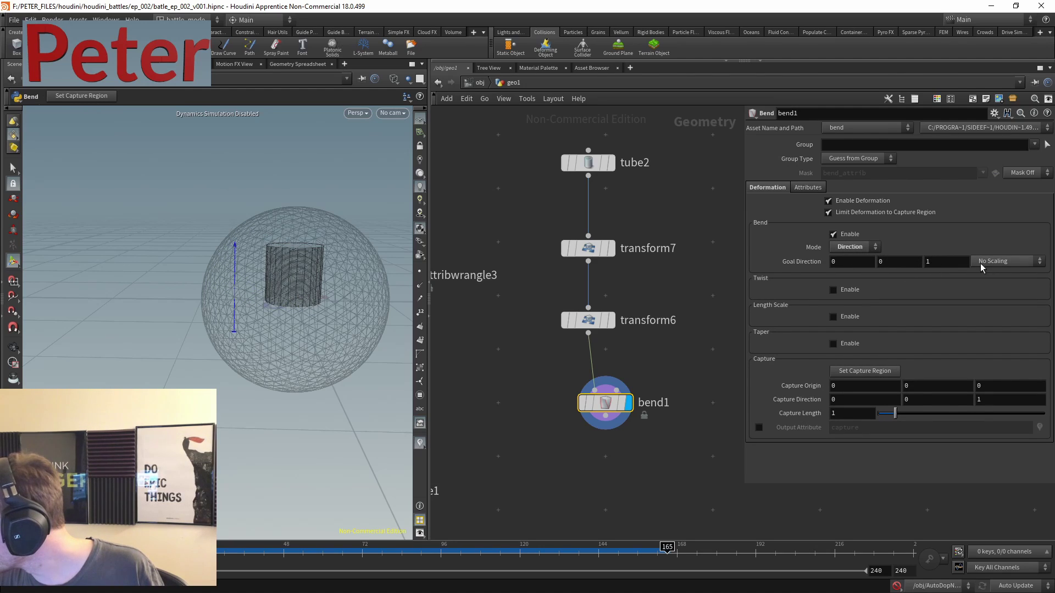
- Delete the bend1 node so the tube is no longer bent
click(875, 248)
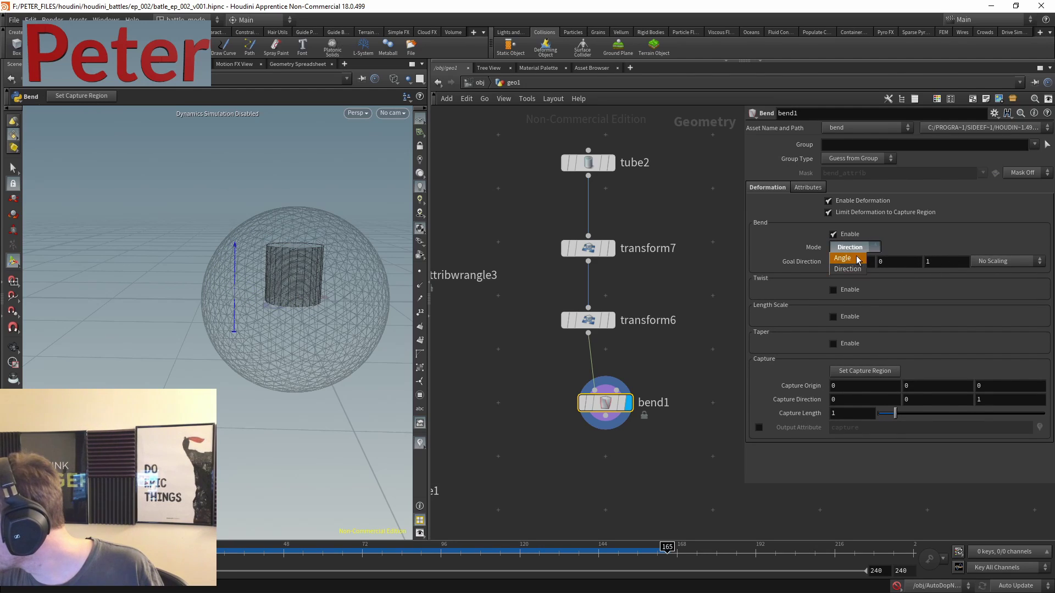
click(852, 257)
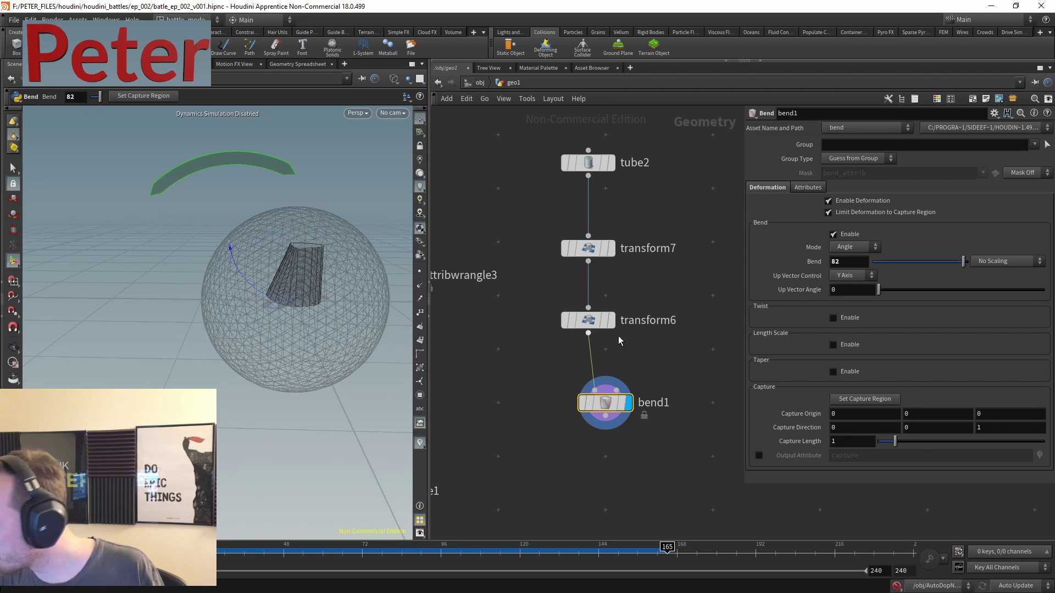
drag(700, 369, 531, 454)
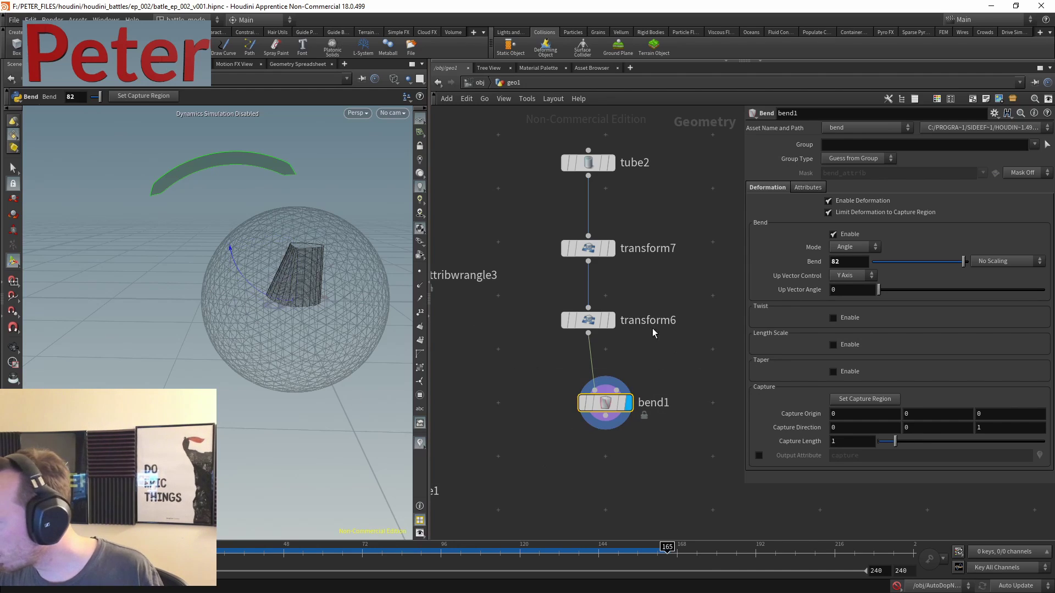
key(Delete)
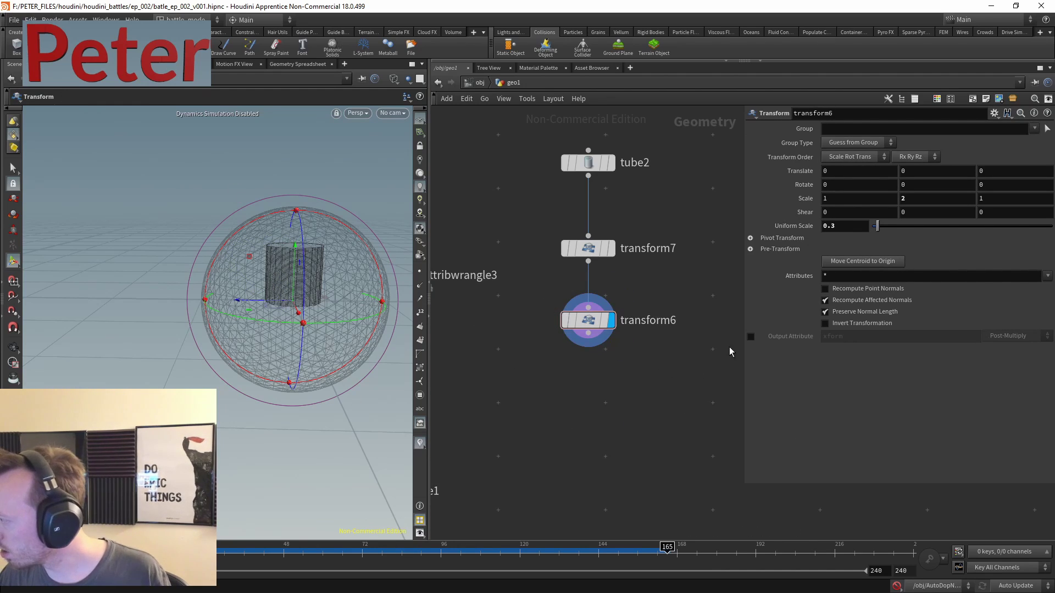
- Set transform6 Scale Y to 10 to stretch the tube into a tall column
click(930, 199)
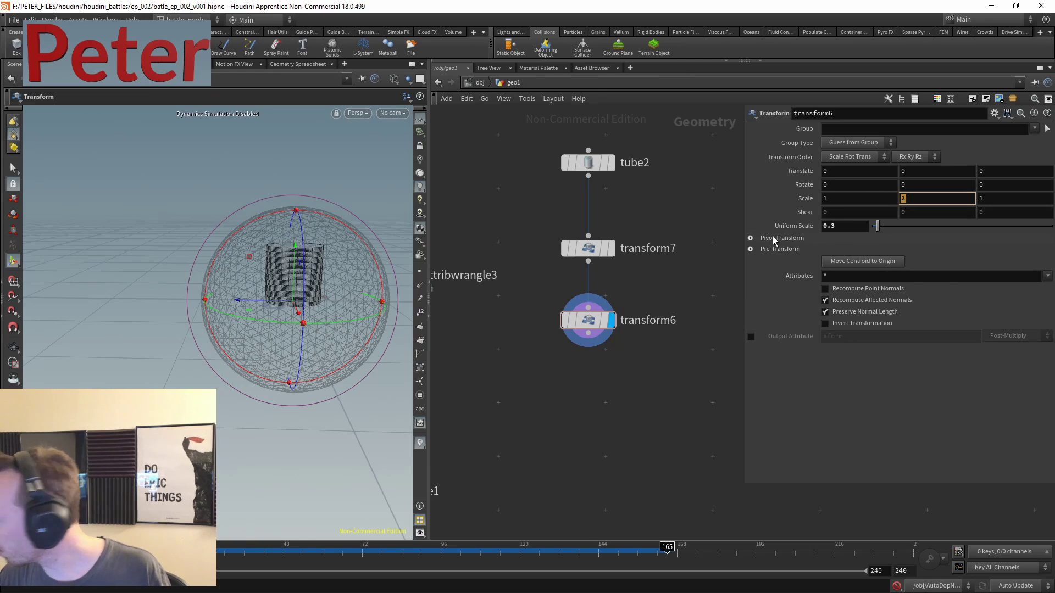
text(10)
key(Return)
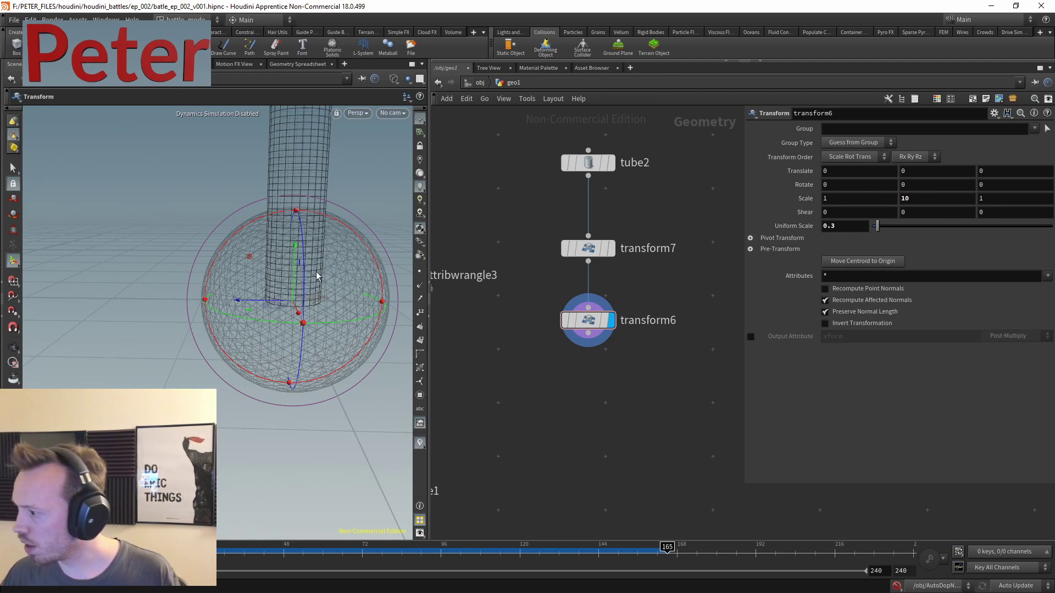
scroll(308, 274, down, 5)
key(Tab)
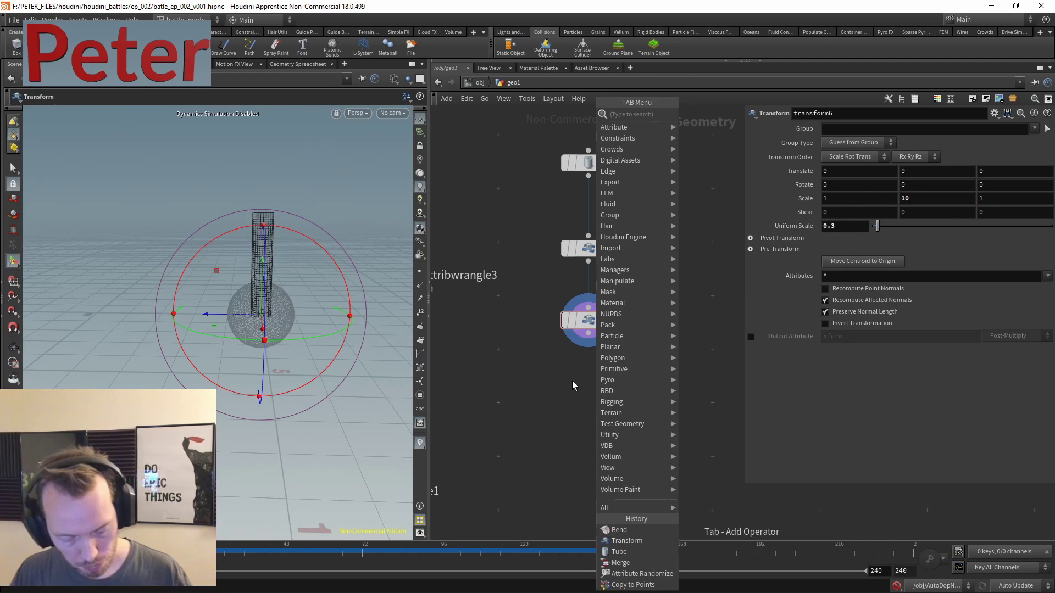
- Add a Bend node below transform6 with its Up Vector set to Z Axis
text(bend)
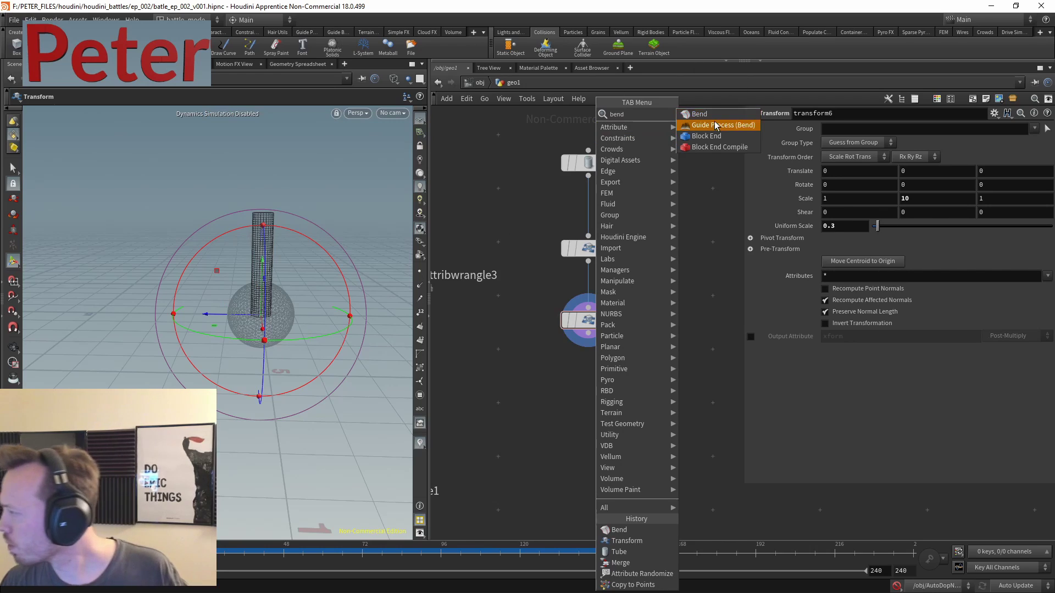
click(706, 114)
scroll(614, 349, up, 3)
click(614, 352)
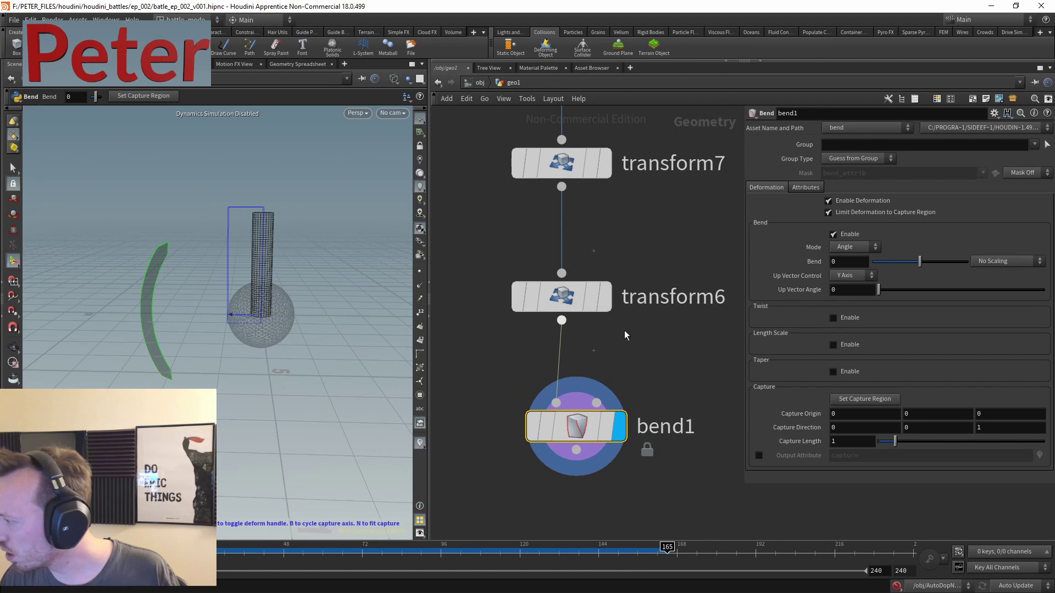
mouse_move(920, 262)
mouse_down()
mouse_move(936, 262)
mouse_move(890, 262)
mouse_move(934, 262)
mouse_up()
click(867, 275)
click(857, 286)
click(867, 275)
click(846, 309)
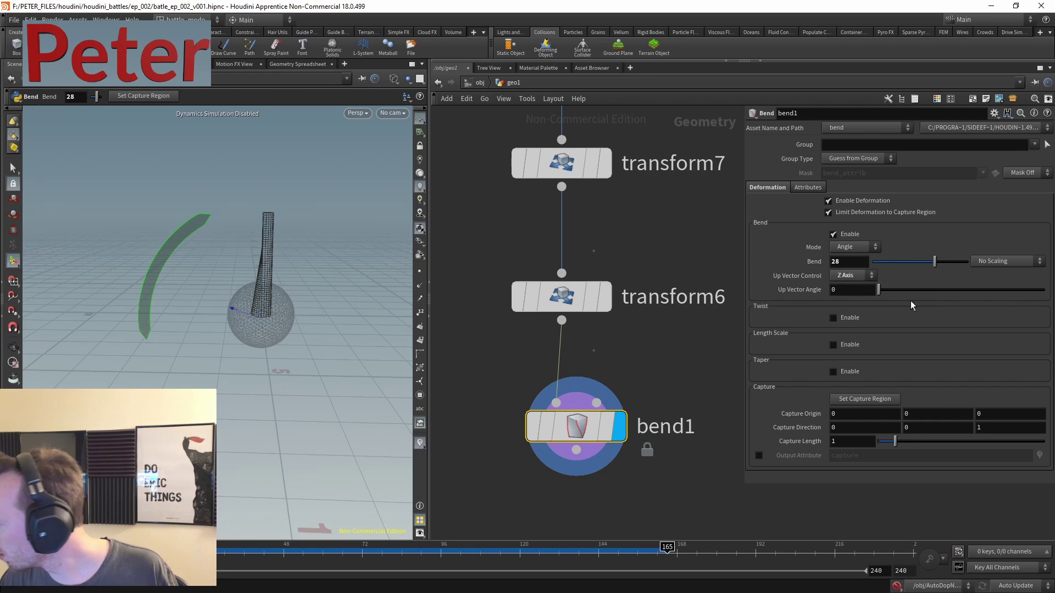
- Give bend1 capture direction 0,1,0, capture length 4.22 and 90° bend; raise transform6 Scale Y to 19
drag(897, 444, 924, 444)
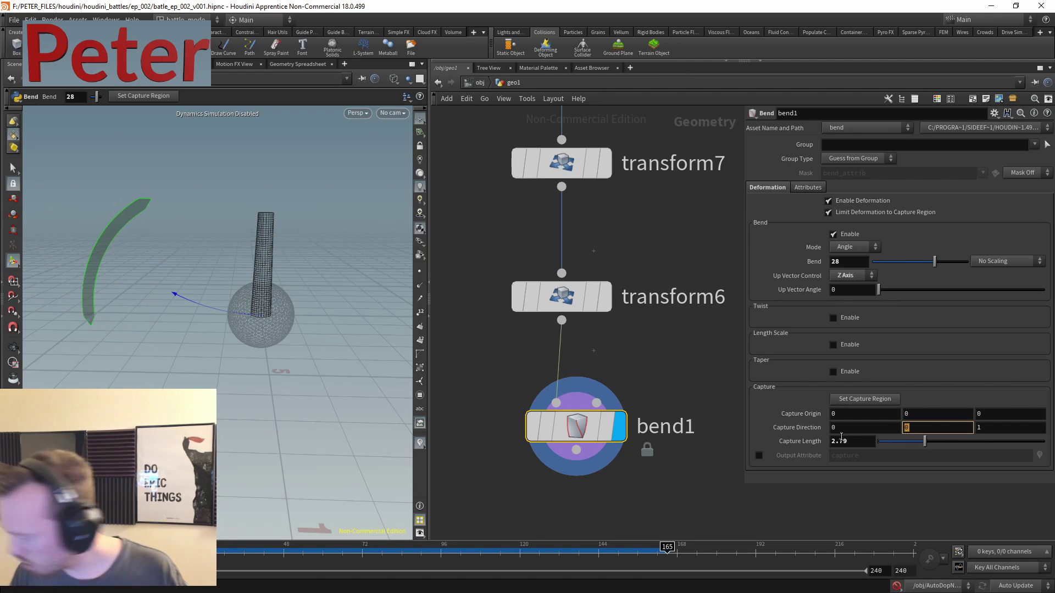
text(1)
key(Tab)
text(0)
key(Return)
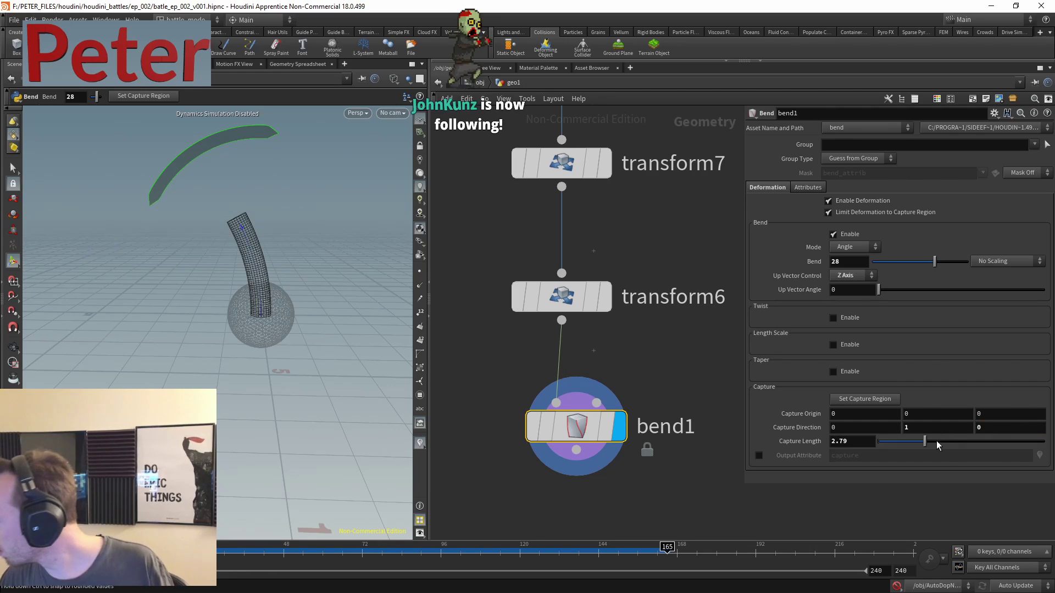
mouse_move(938, 444)
mouse_down()
mouse_move(957, 443)
mouse_move(948, 446)
mouse_up()
drag(940, 262, 968, 263)
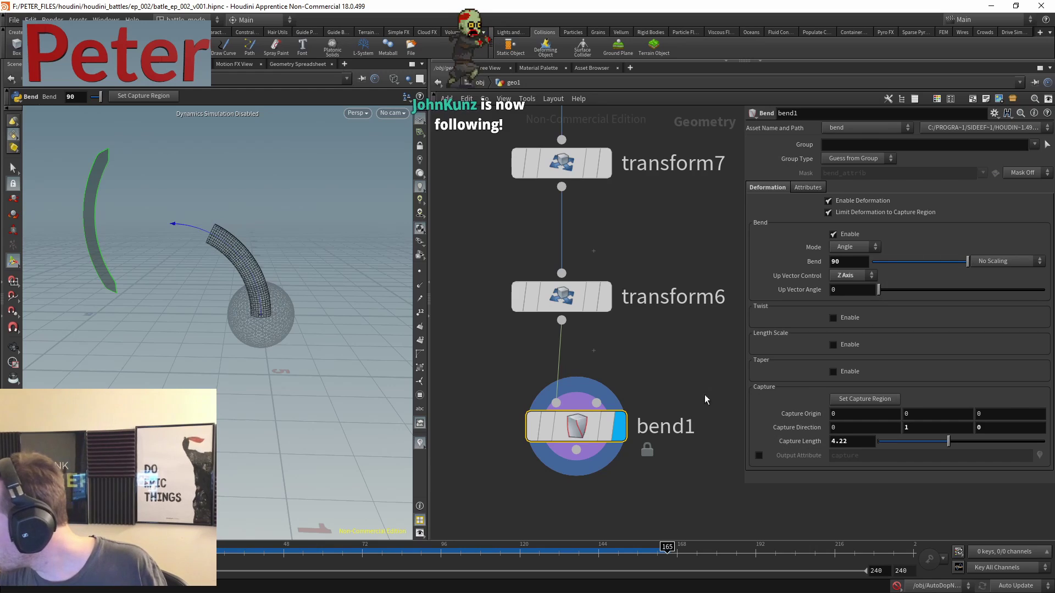
click(588, 298)
middle_drag(928, 198, 950, 198)
- Set transform6 Scale Y to 20
key(Escape)
drag(164, 252, 158, 223)
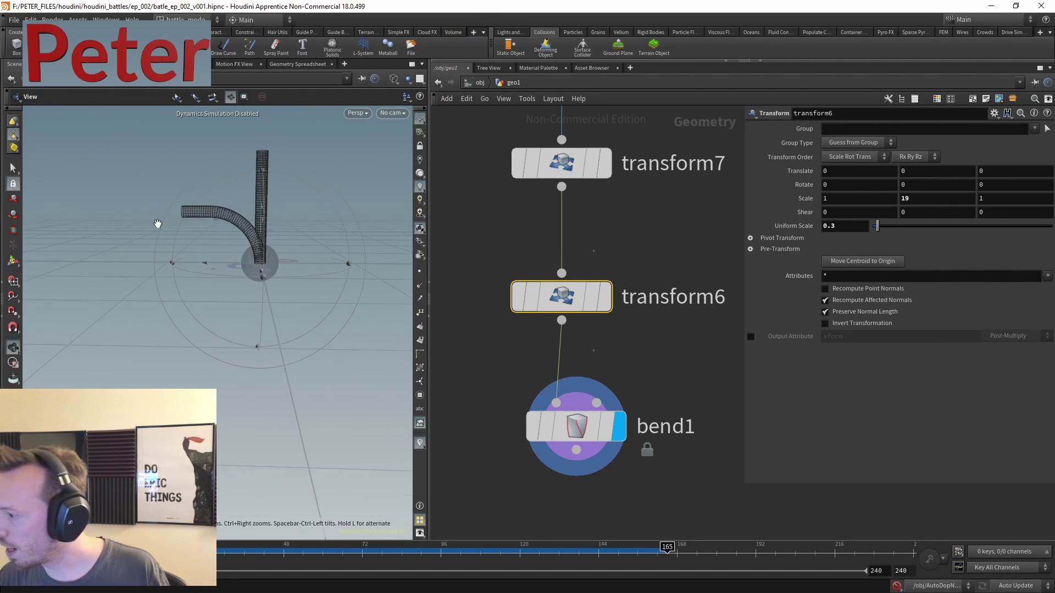
key(Return)
text(20)
key(Return)
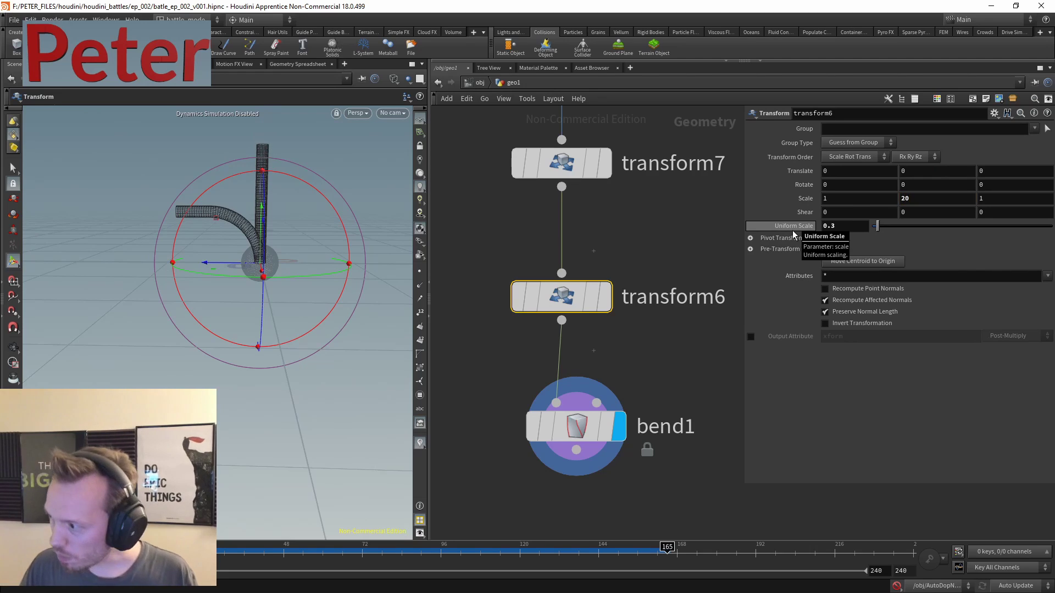
key(Escape)
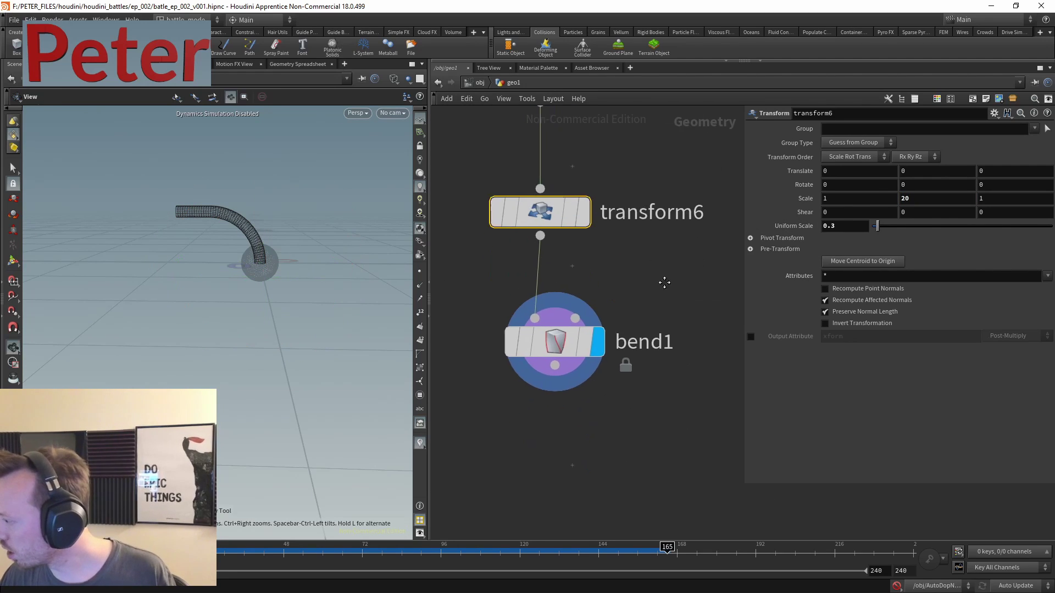
- Copy bend1 as bend2 branching off transform6, and display the straight transform6 tube
drag(523, 342, 575, 453)
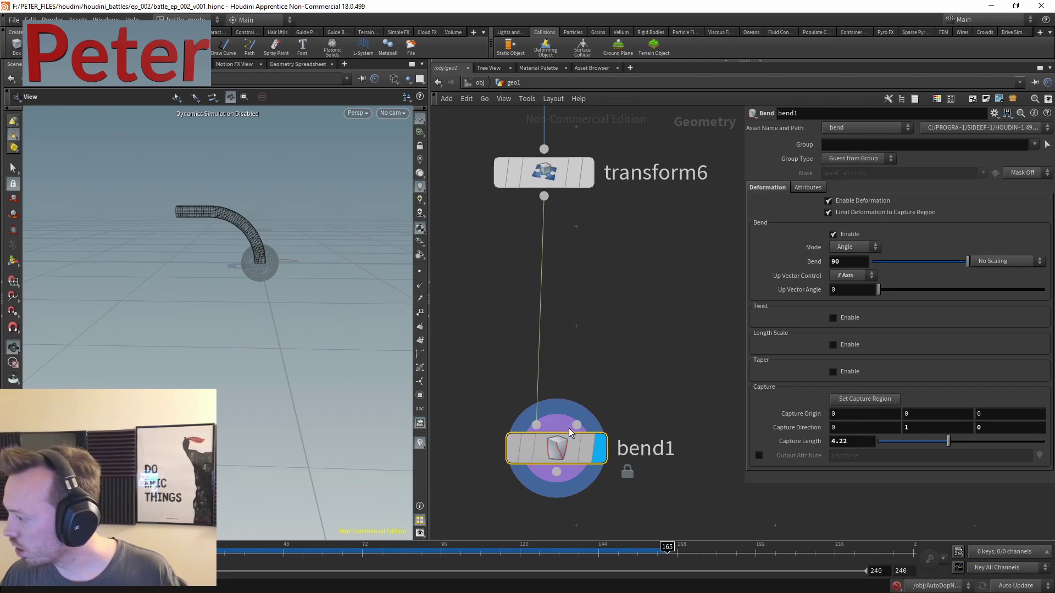
click(696, 253)
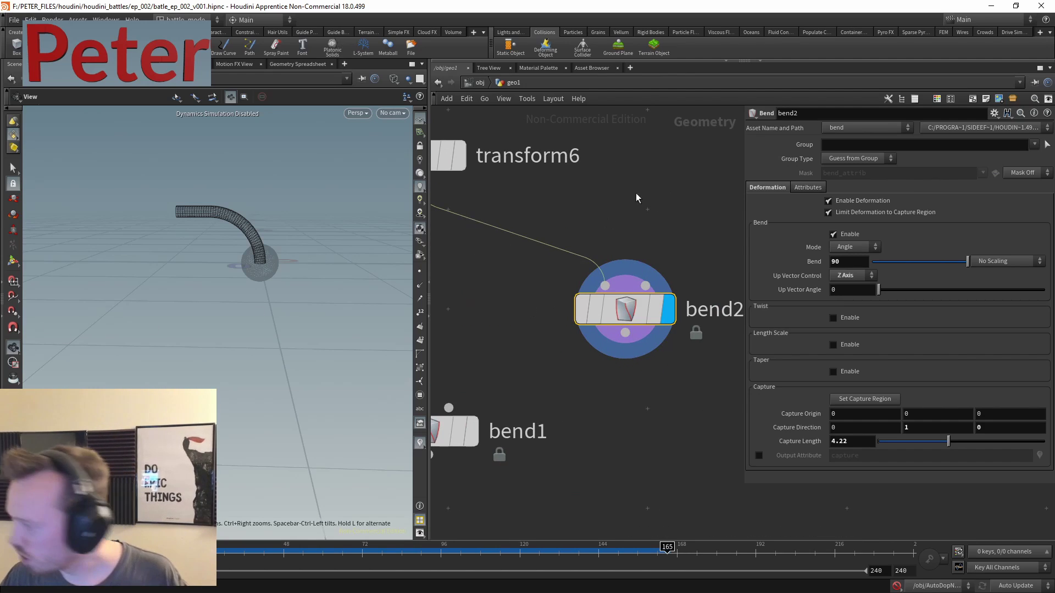
scroll(613, 203, down, 3)
drag(600, 252, 711, 249)
key(h)
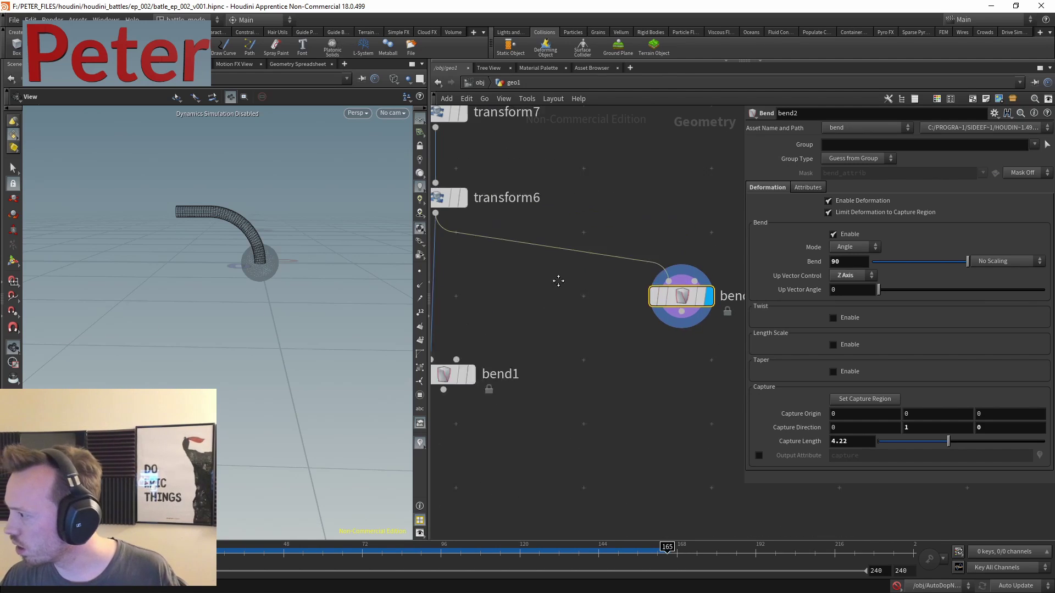
key(r)
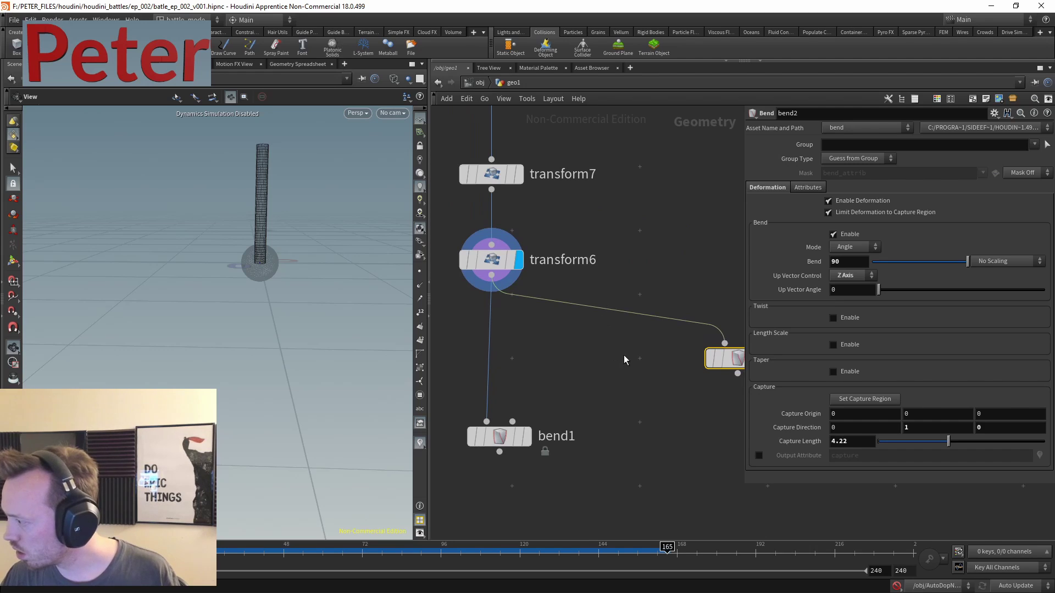
- Add a Transform node to wire from transform6
key(Tab)
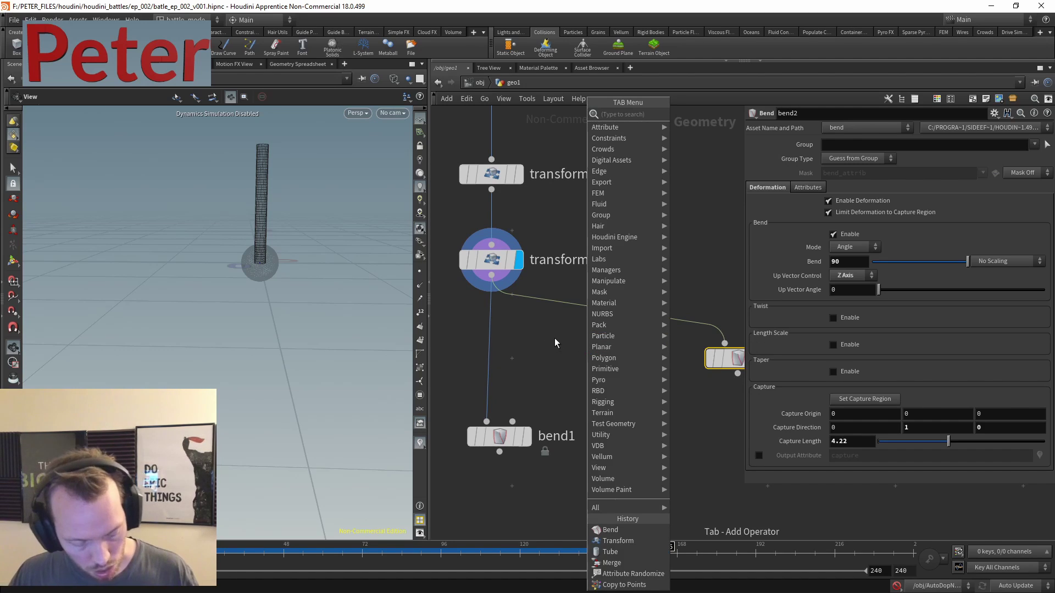
text(tra)
click(692, 138)
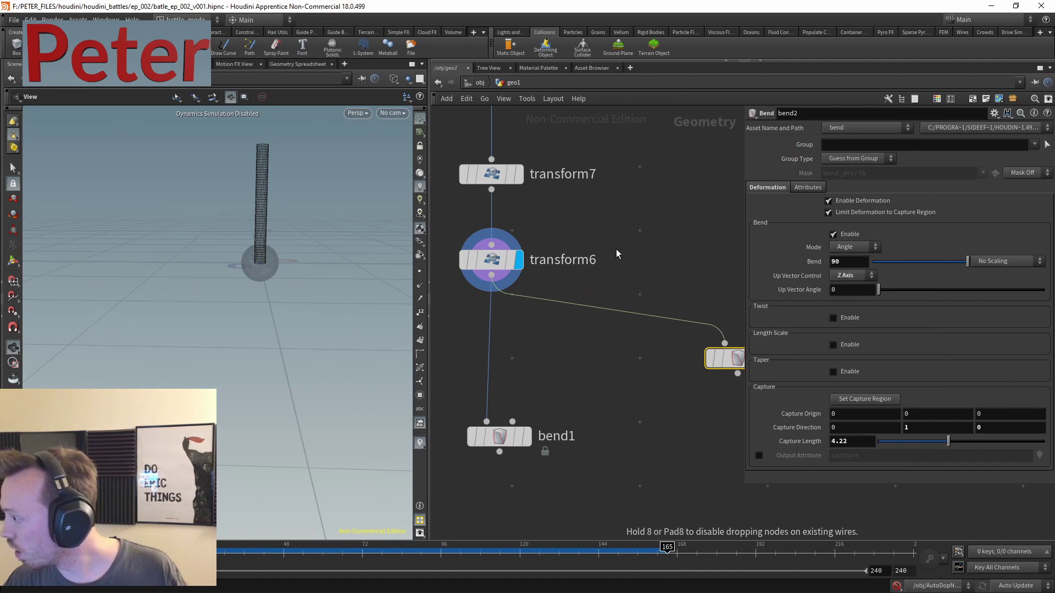
- Place transform8 after transform6 and duplicate it as transform9, offsetting them Z 0.5 and -0.5
click(653, 268)
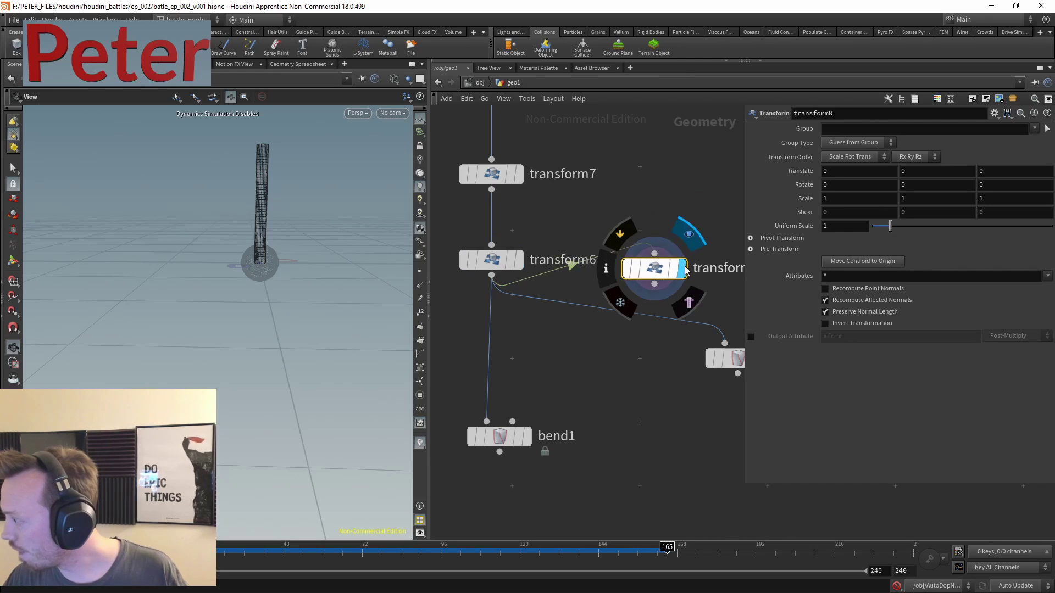
key(Return)
scroll(259, 259, up, 3)
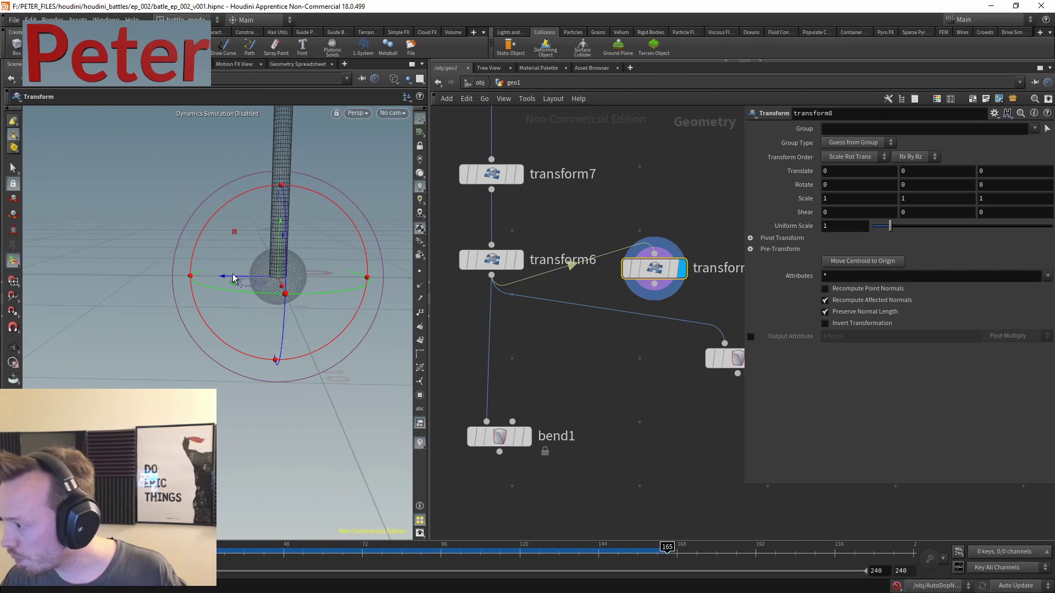
drag(236, 275, 212, 282)
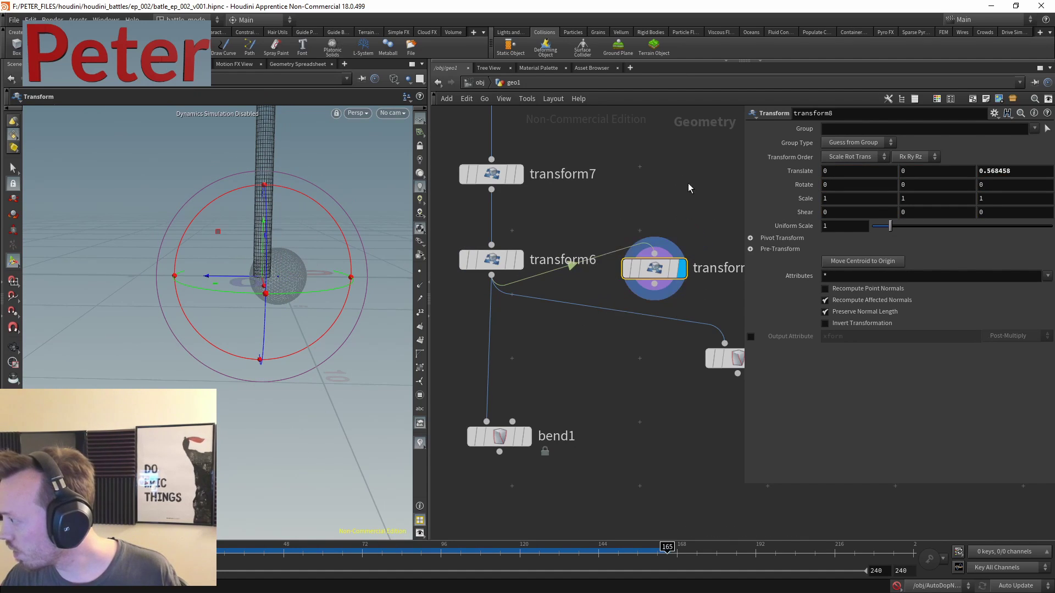
middle_drag(676, 264, 526, 228)
alt+drag(525, 228, 647, 237)
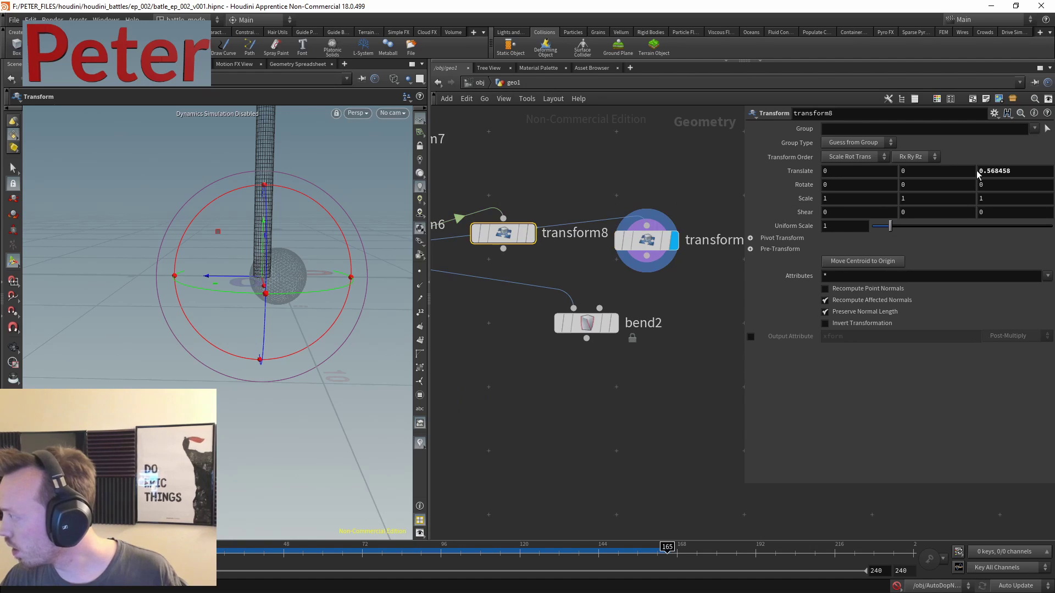
double_click(995, 171)
key(Return)
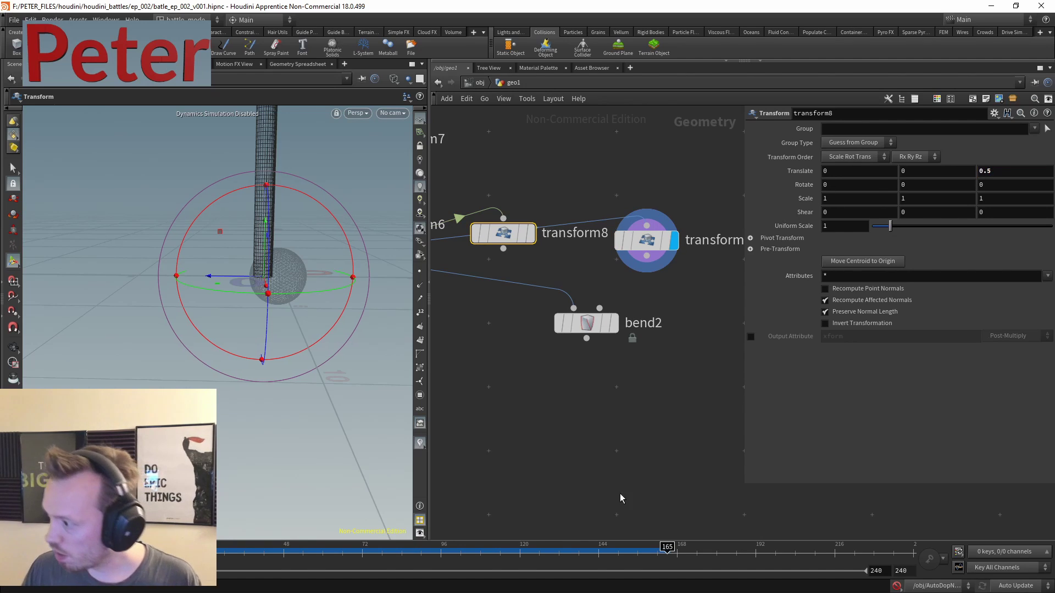
click(646, 240)
double_click(992, 170)
text(-)
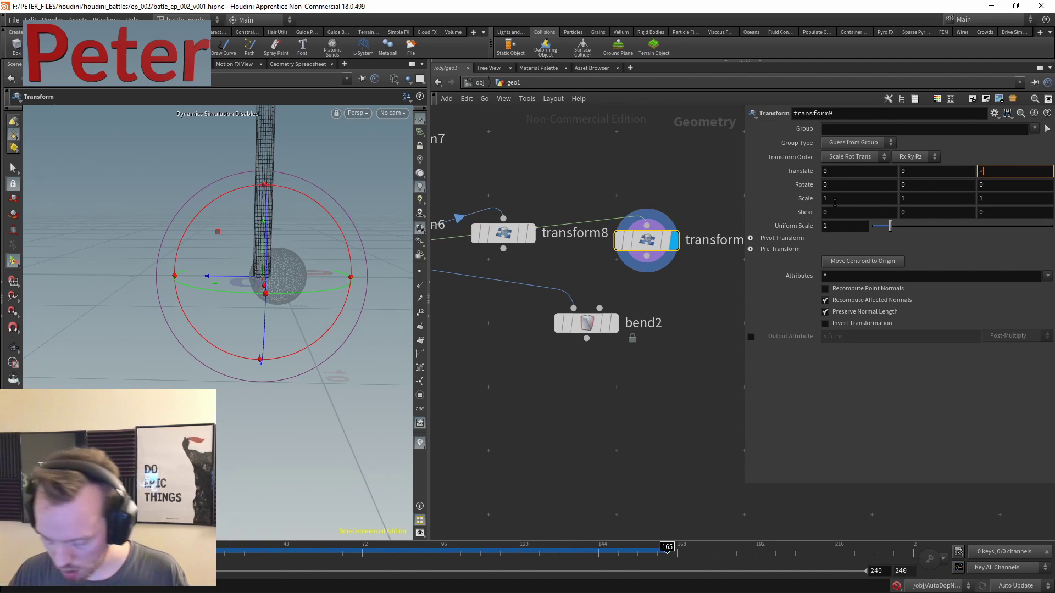
key(Return)
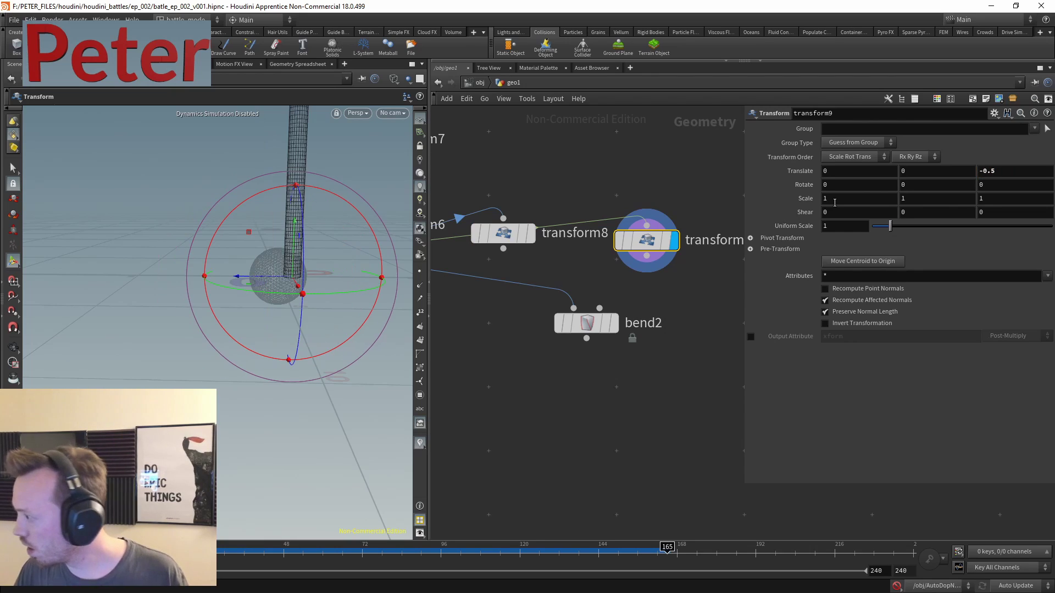
- Add merge3 combining transform8 and transform9 into two columns
drag(582, 323, 510, 472)
key(Tab)
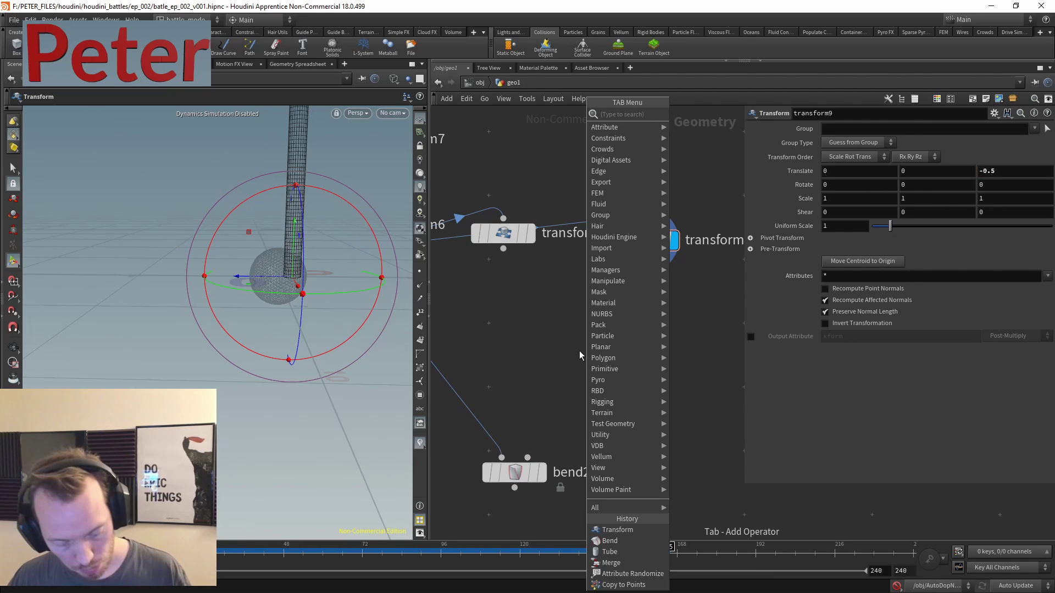
text(merg)
key(Return)
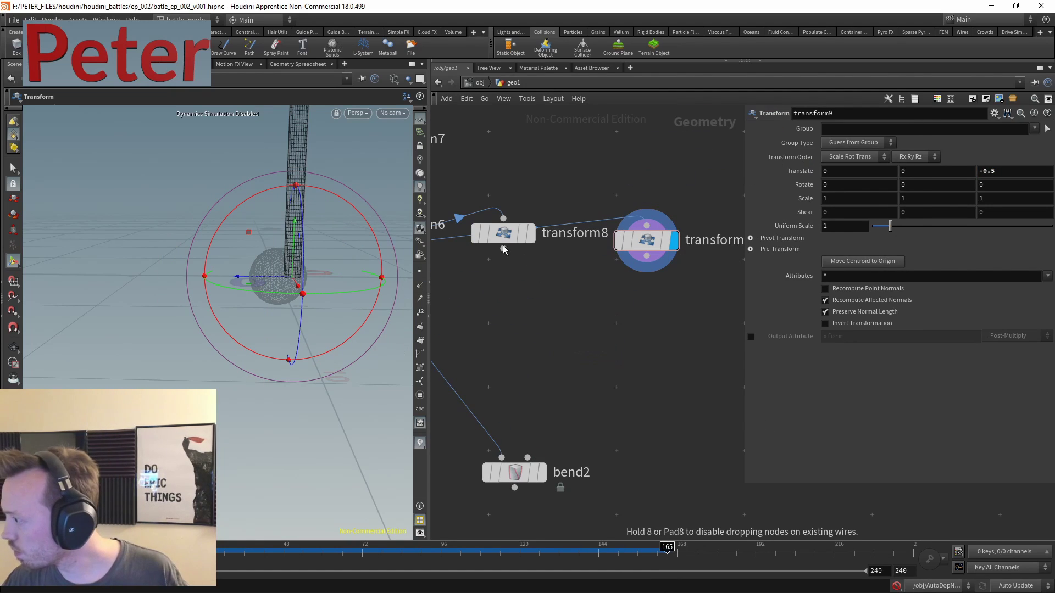
click(503, 248)
click(583, 343)
click(647, 256)
click(584, 343)
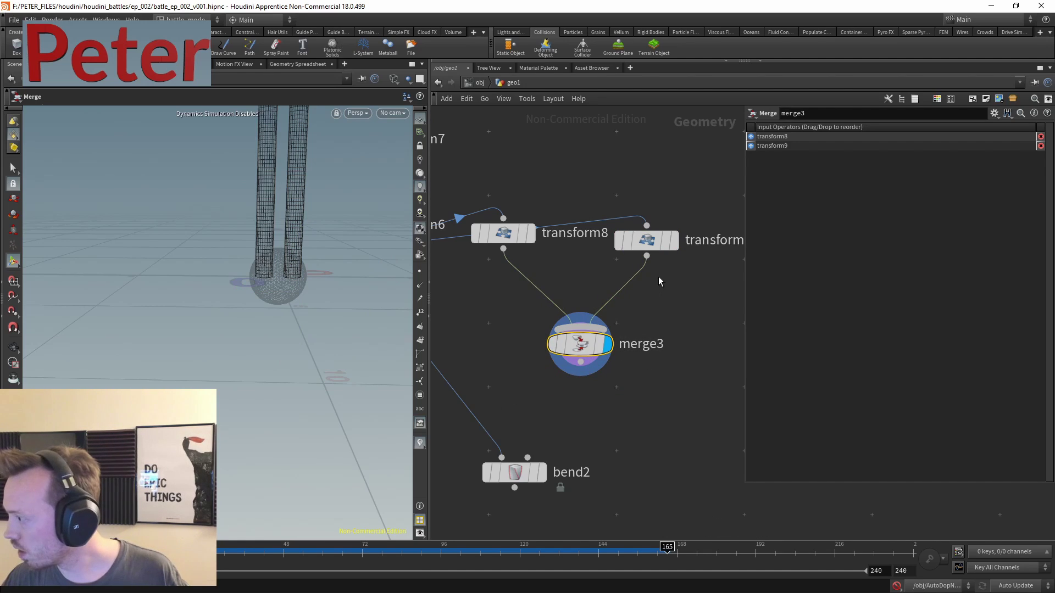
scroll(630, 362, down, 3)
- Add a Bend node (bend3) after merge3 with capture direction 0,1,0
key(Tab)
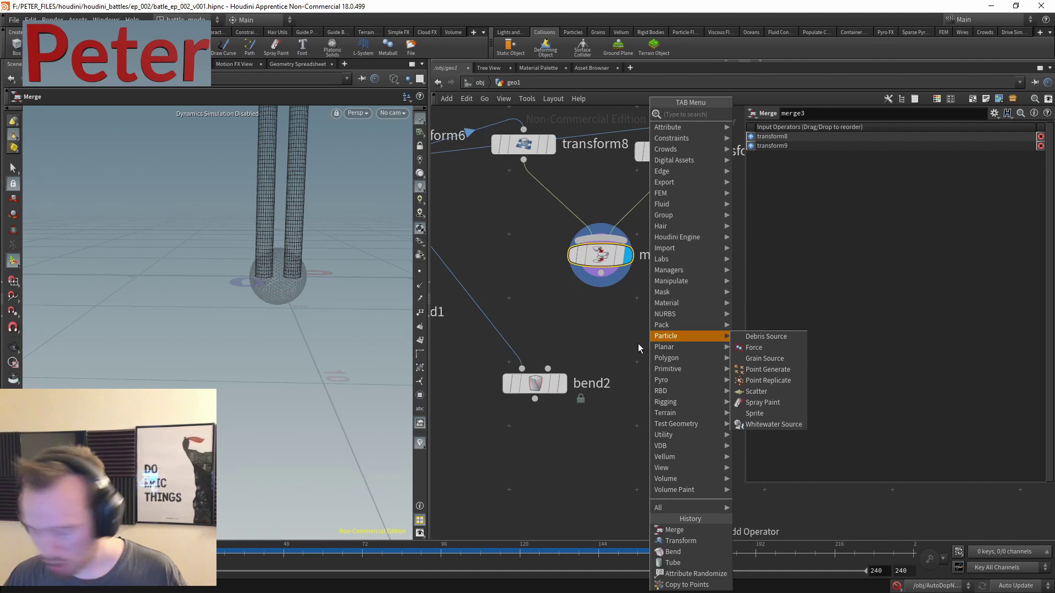
text(bend)
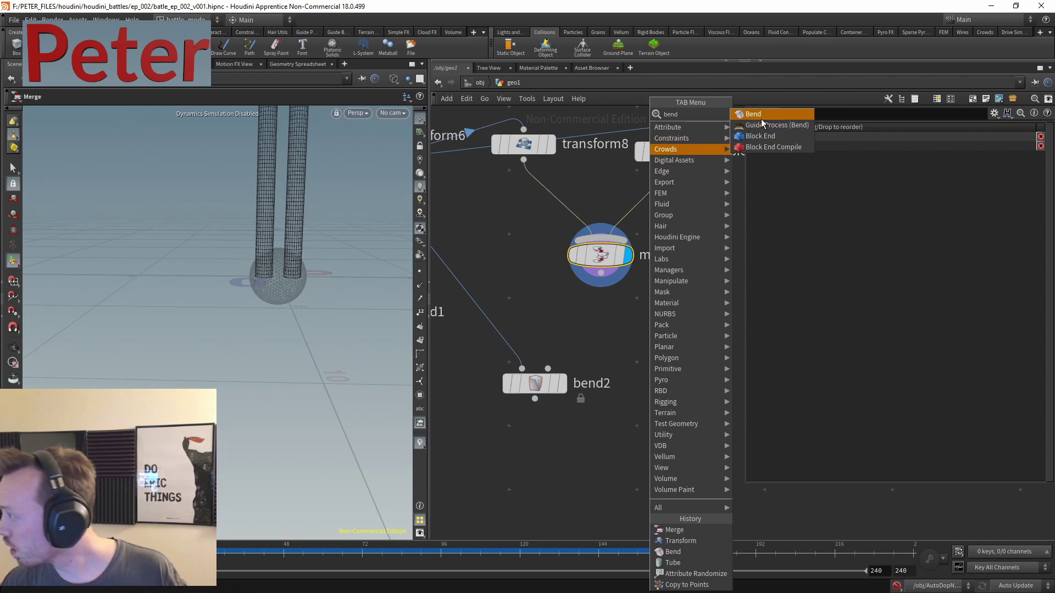
key(Return)
click(648, 328)
click(601, 273)
click(624, 311)
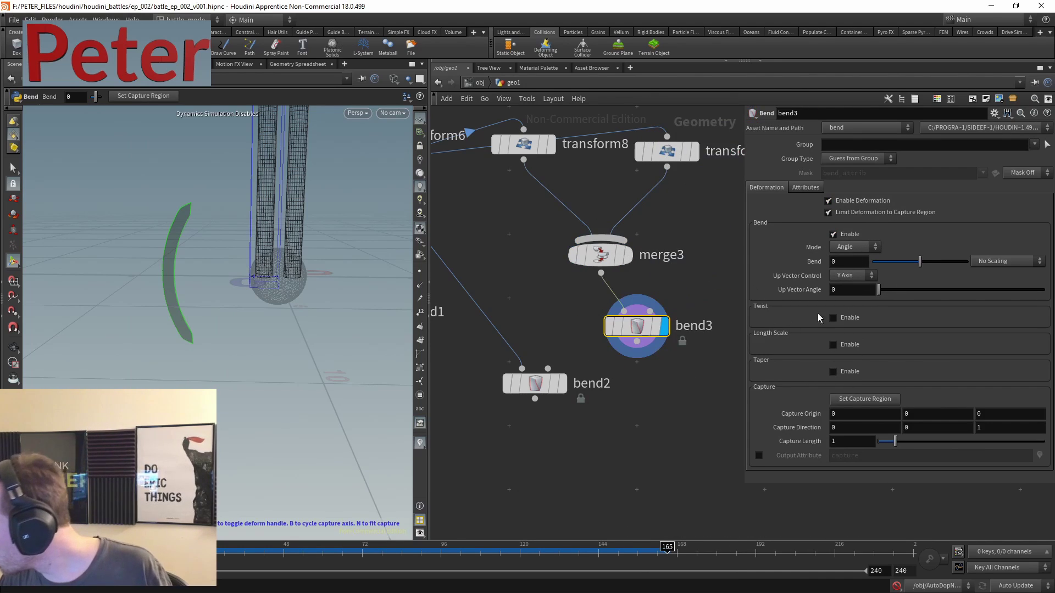
text(1)
key(Tab)
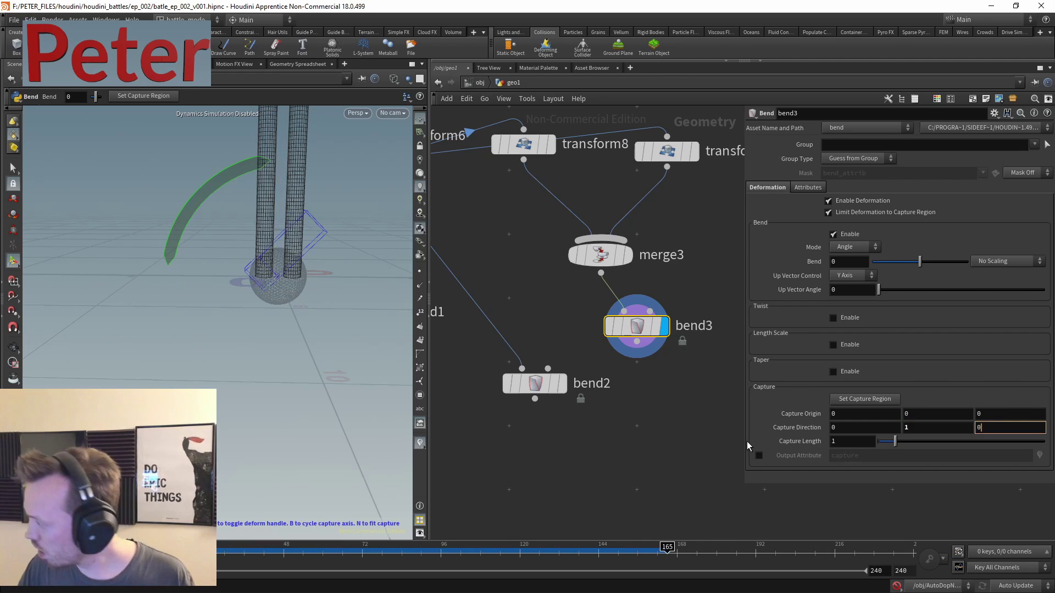
text(0)
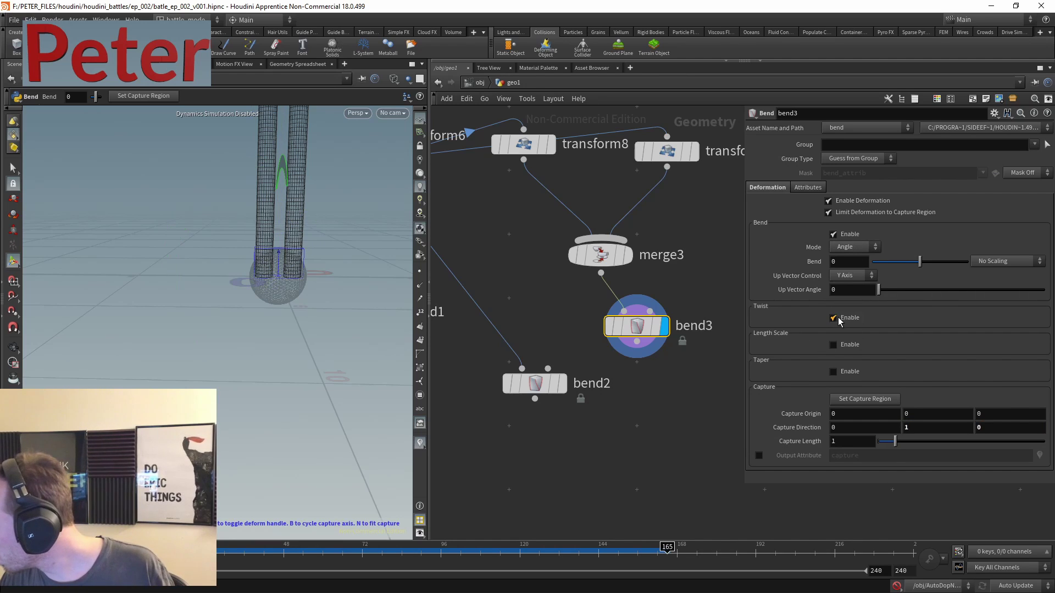
- Enable Twist on bend3 with capture length 10 and twist 360*5
click(833, 317)
drag(917, 336, 956, 333)
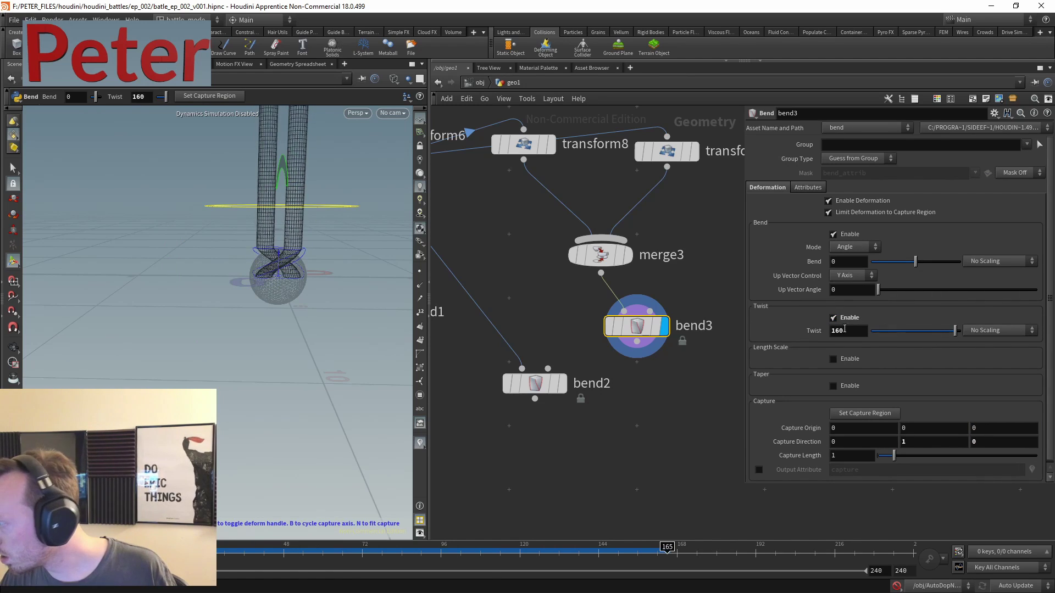
drag(894, 456, 1036, 456)
key(Escape)
drag(208, 196, 283, 276)
key(Return)
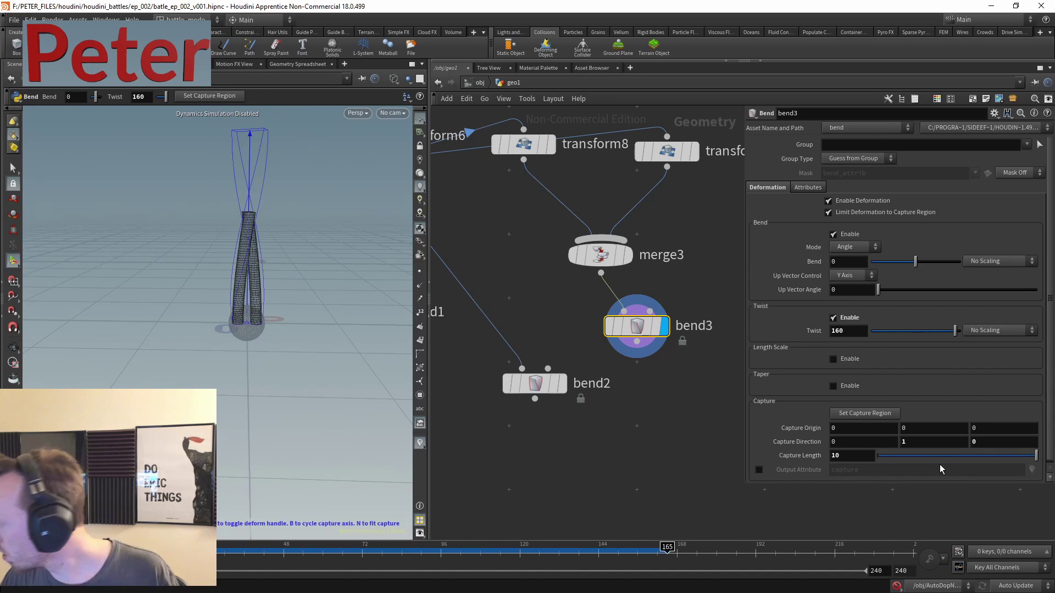
middle_drag(849, 331, 939, 317)
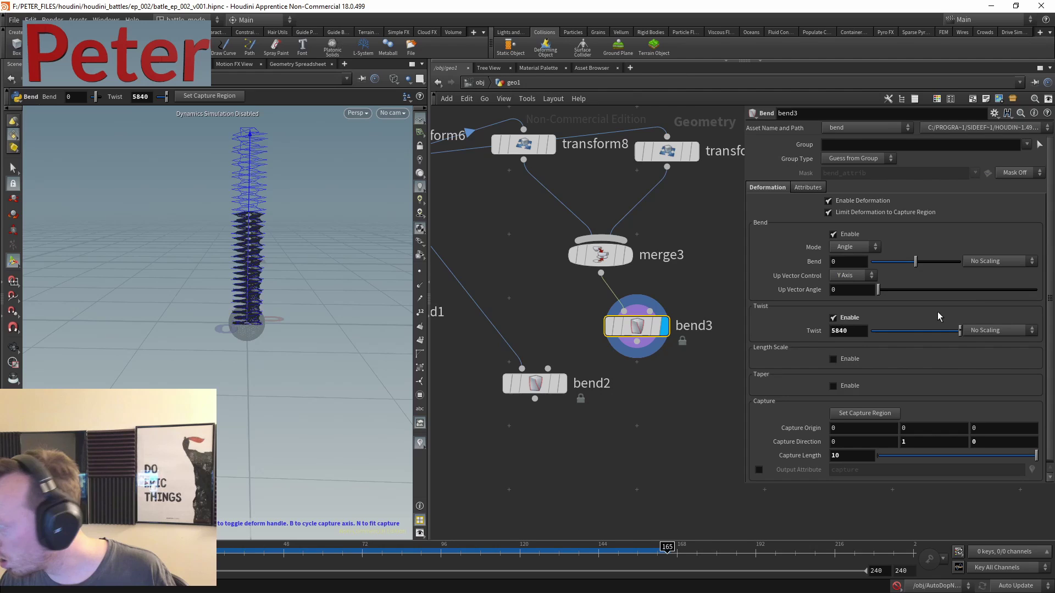
click(848, 330)
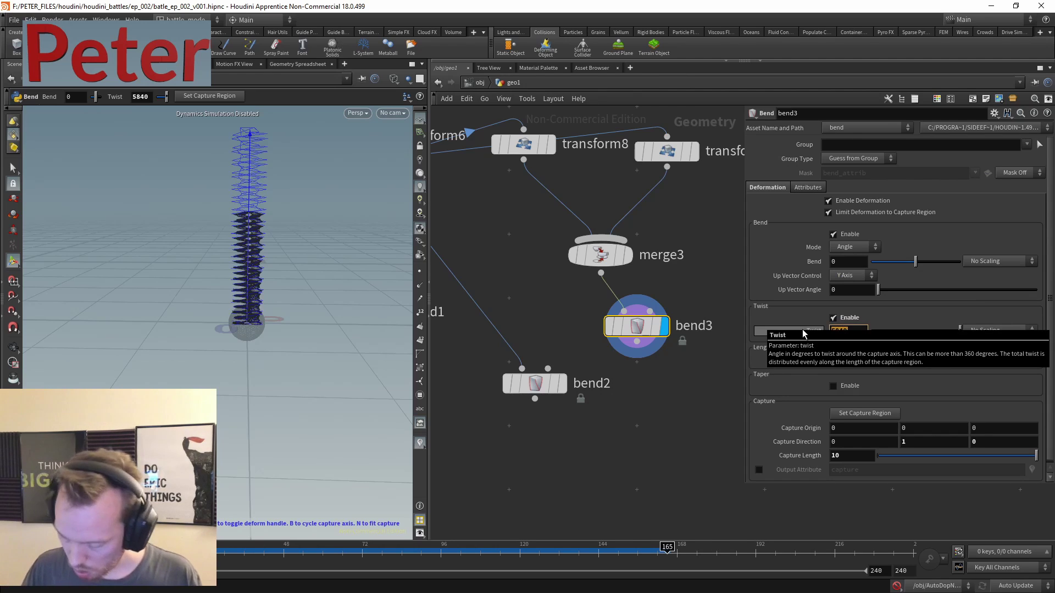
text(360*10)
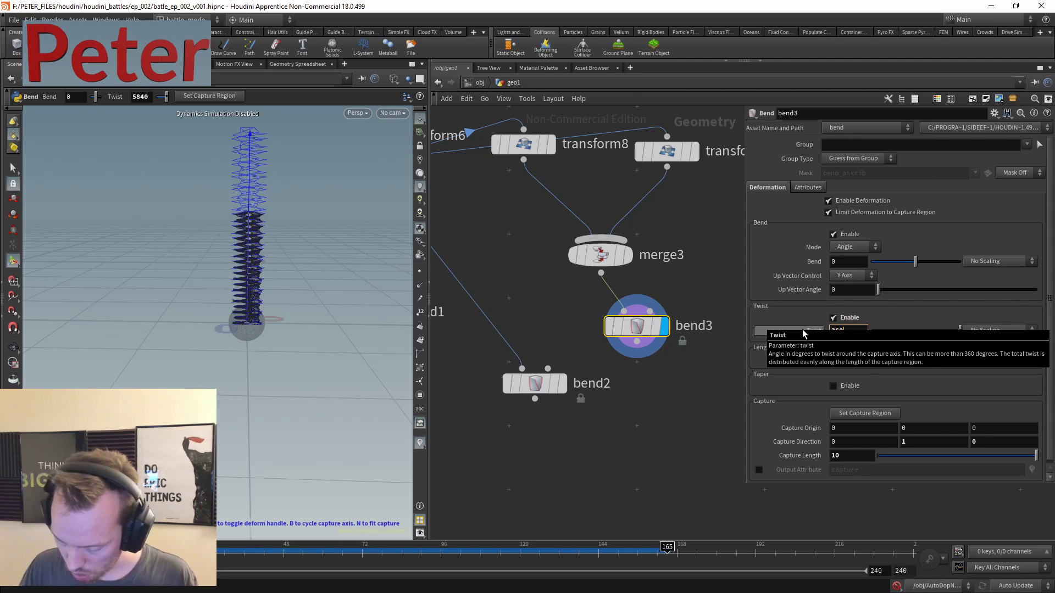
key(Return)
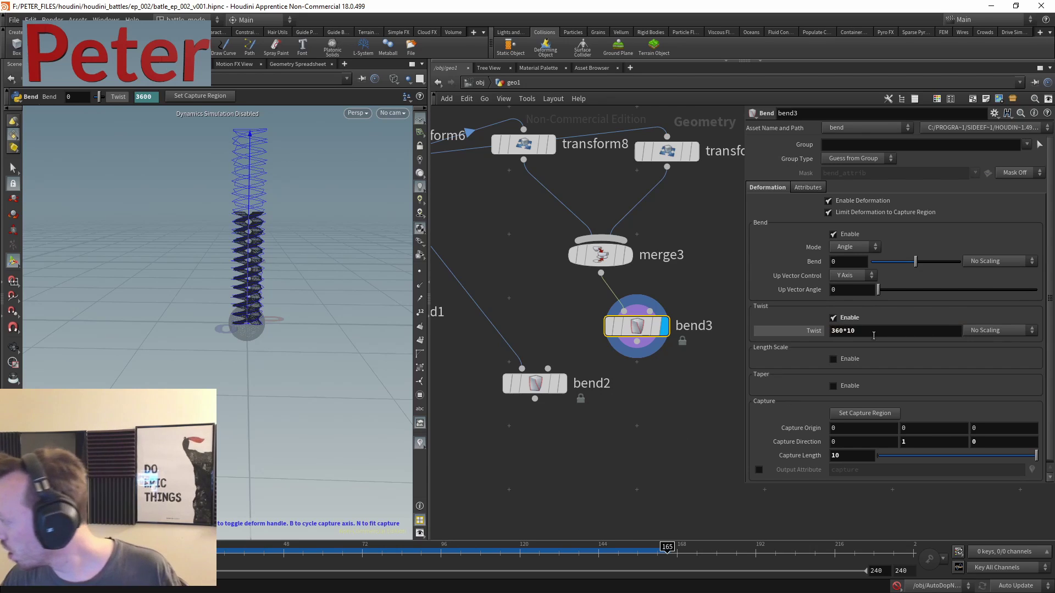
click(855, 332)
text(5)
key(Return)
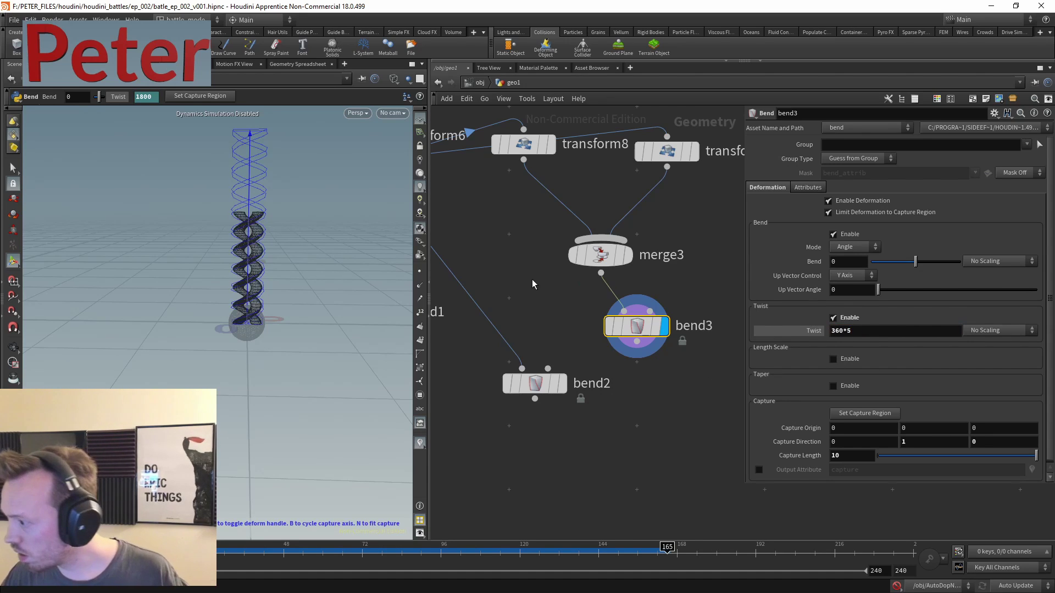
- Set tube2's Rows to 100
middle_drag(676, 204, 622, 283)
click(552, 225)
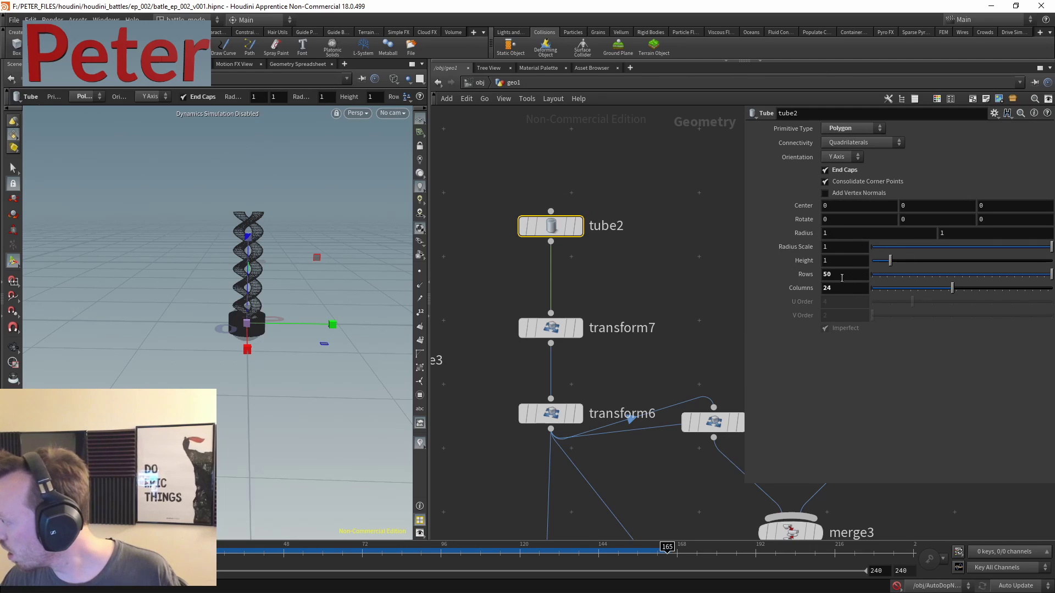
key(BackSpace)
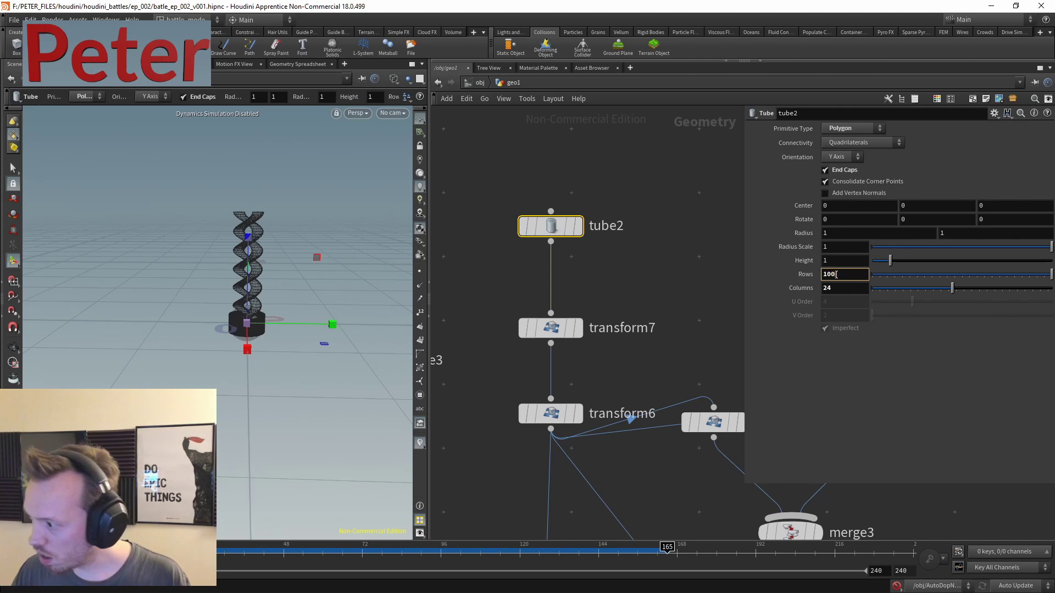
key(Return)
middle_drag(686, 285, 540, 68)
- Make transform9 Translate Z equal -ch("../transform8/tz") via a negated relative reference
click(541, 205)
right_click(1003, 174)
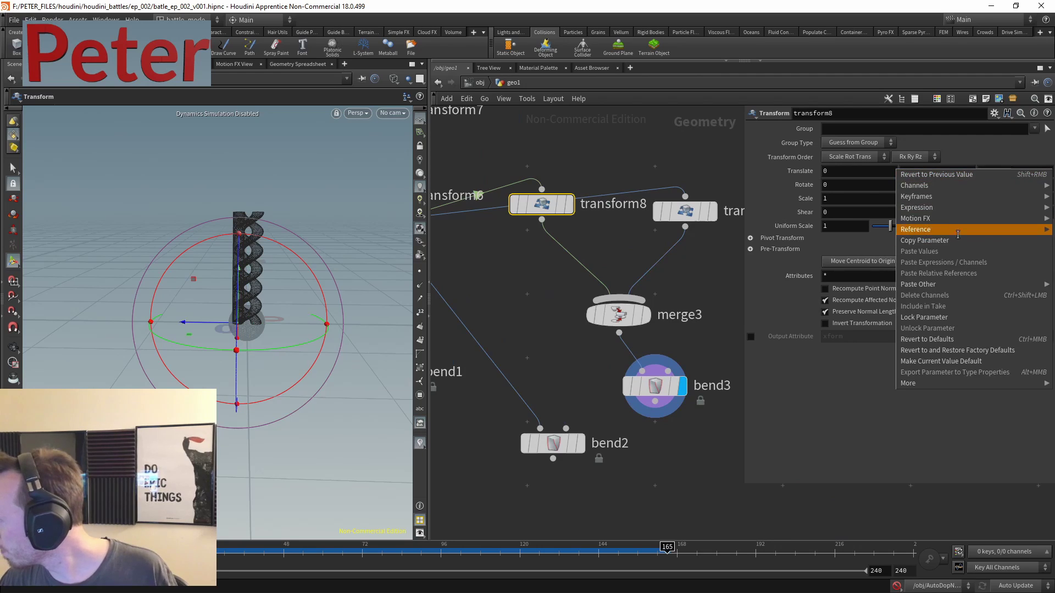
click(983, 243)
click(685, 211)
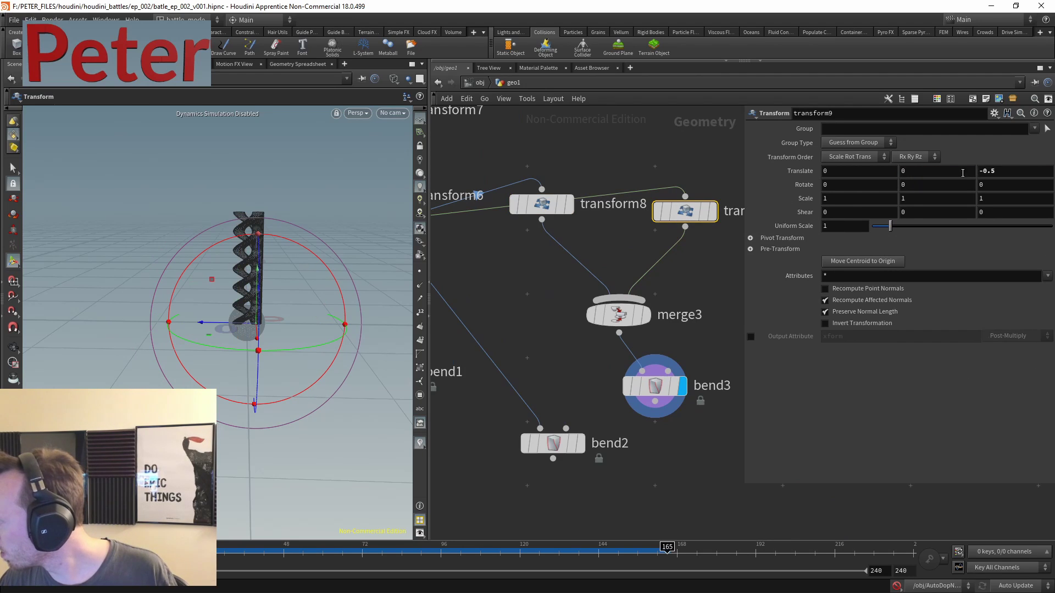
right_click(1001, 171)
click(975, 271)
click(1008, 169)
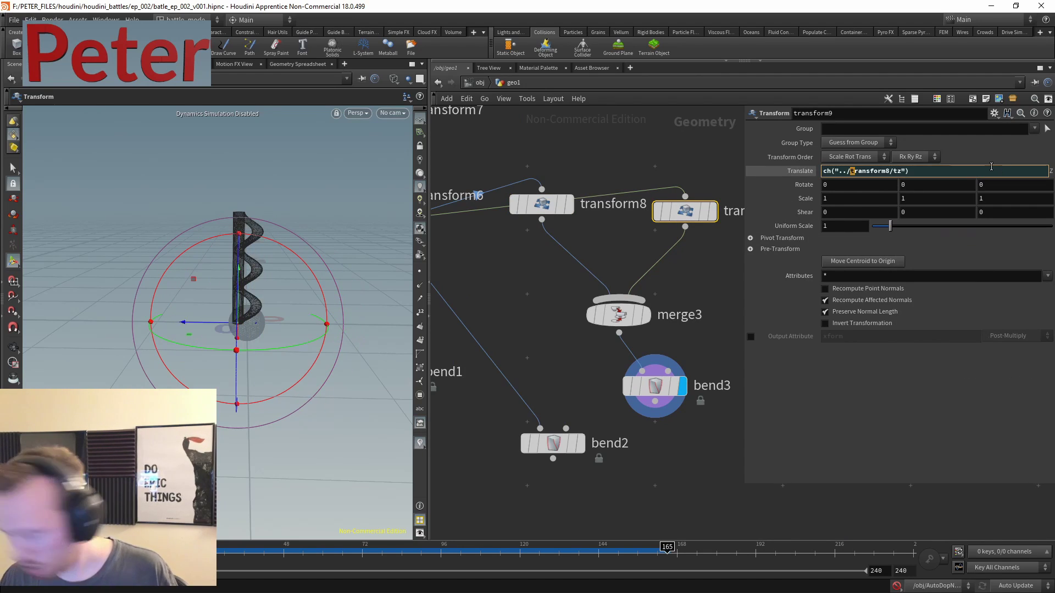
key(Home)
text(-)
key(Return)
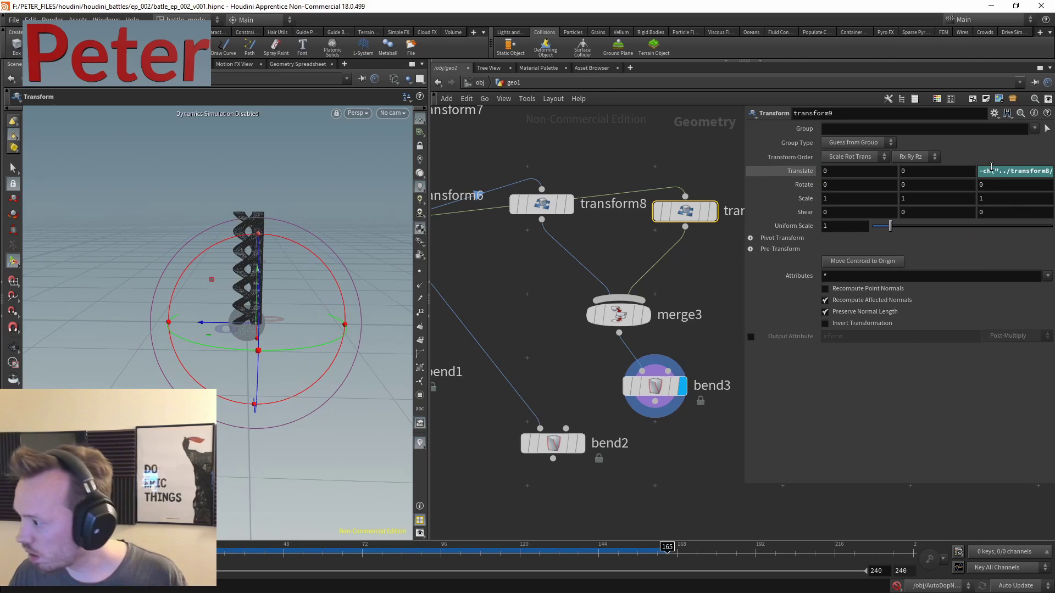
click(654, 275)
- Pull transform8's Z offset in to about 0.270155 to tighten the strands
click(541, 204)
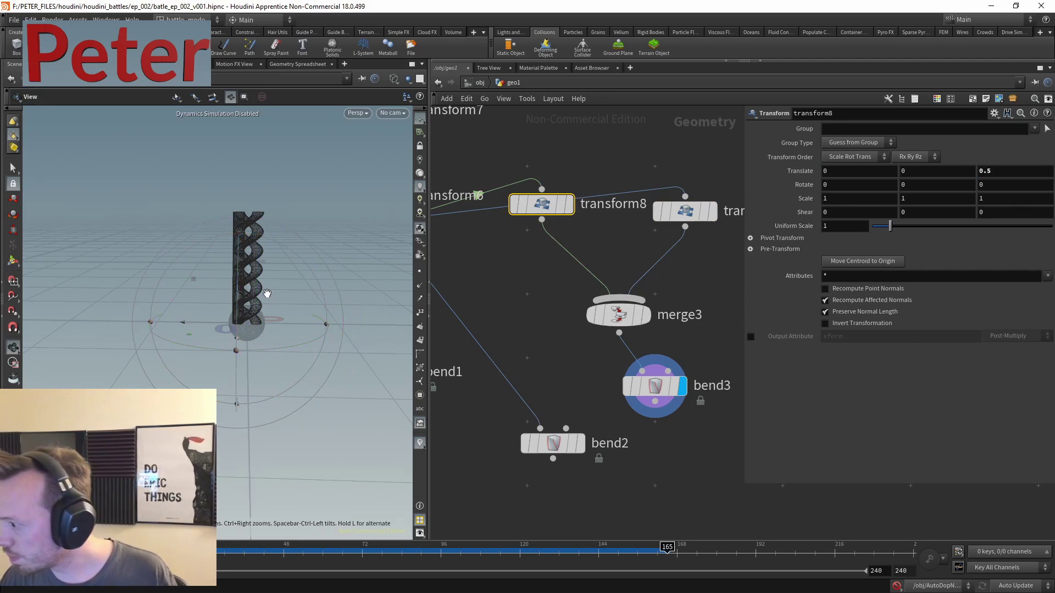
scroll(242, 347, up, 10)
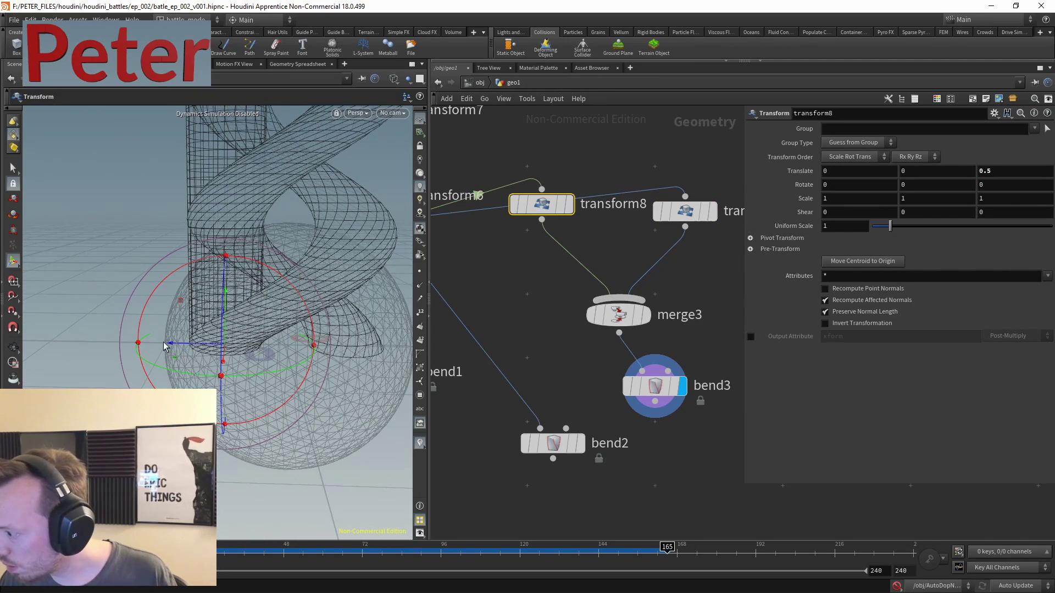
drag(171, 345, 196, 351)
scroll(569, 264, down, 2)
- Add a white Color node (color3) fed by transform8
key(Tab)
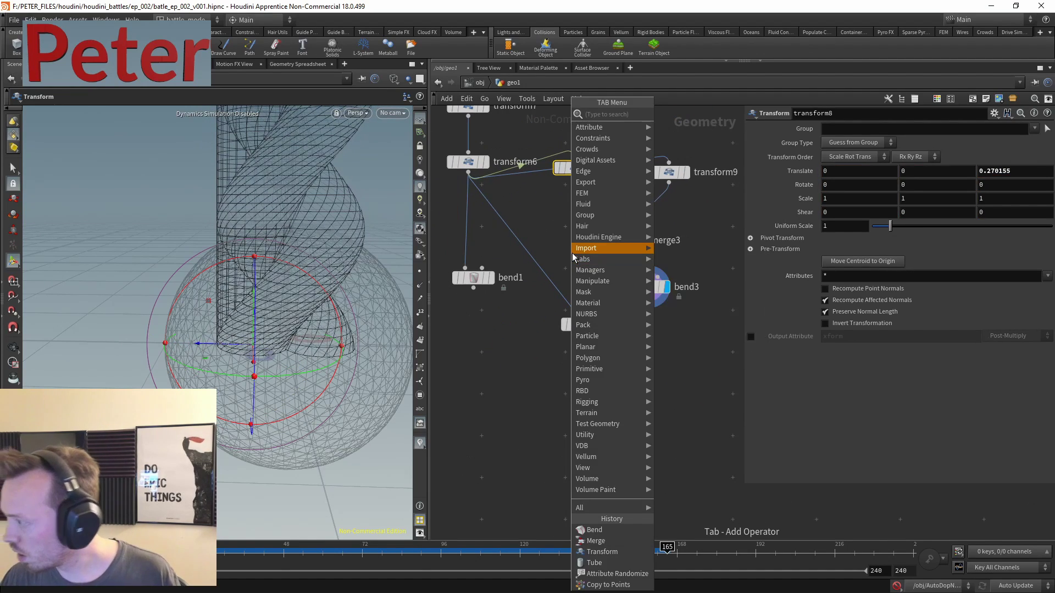
text(color)
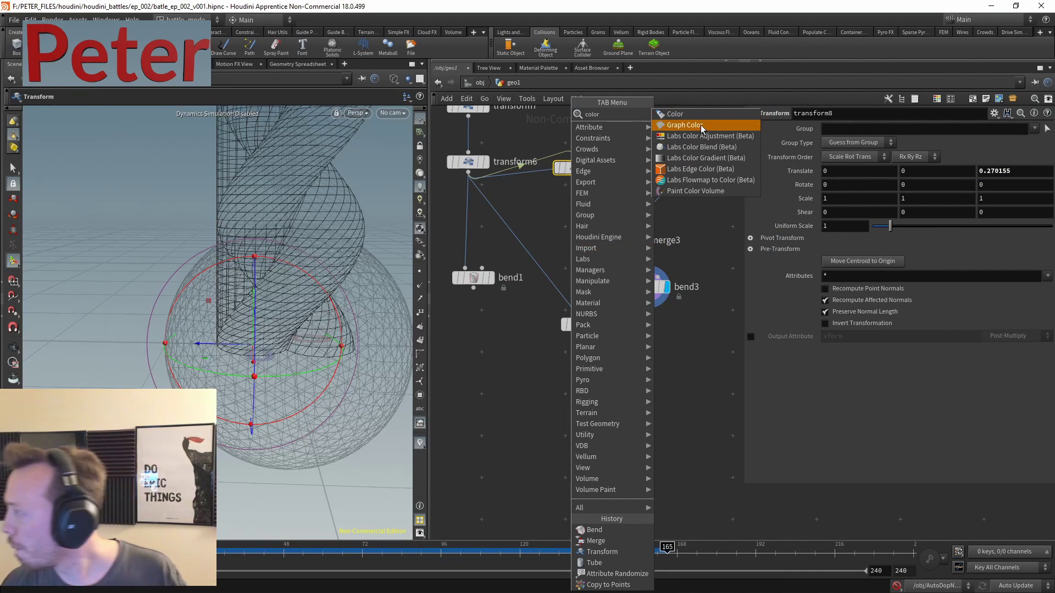
click(695, 114)
click(574, 184)
click(575, 177)
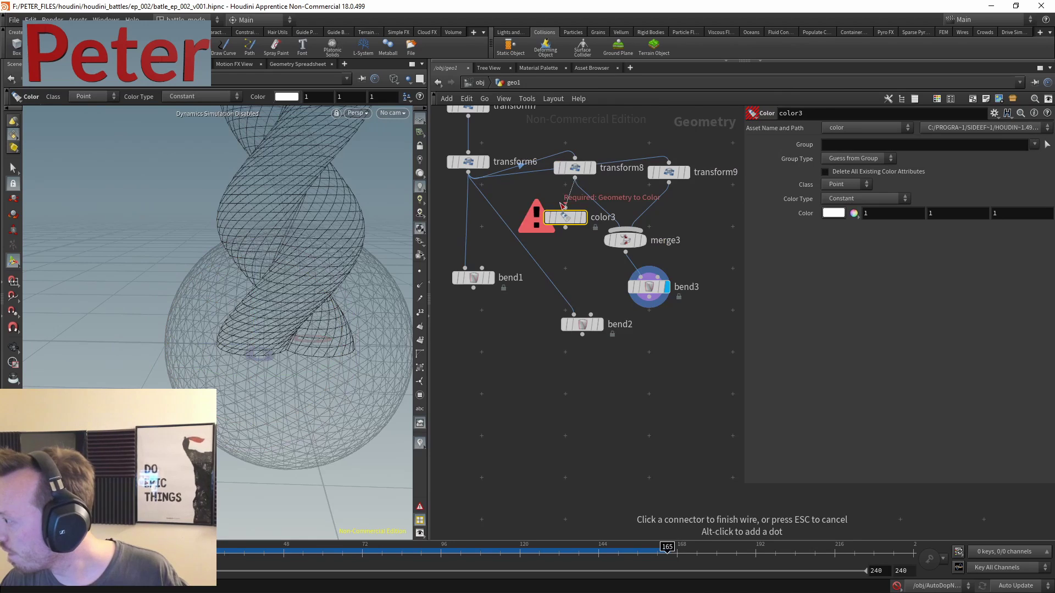
click(565, 207)
- Add a red color4 after transform9 and wire both color nodes into merge3
click(690, 229)
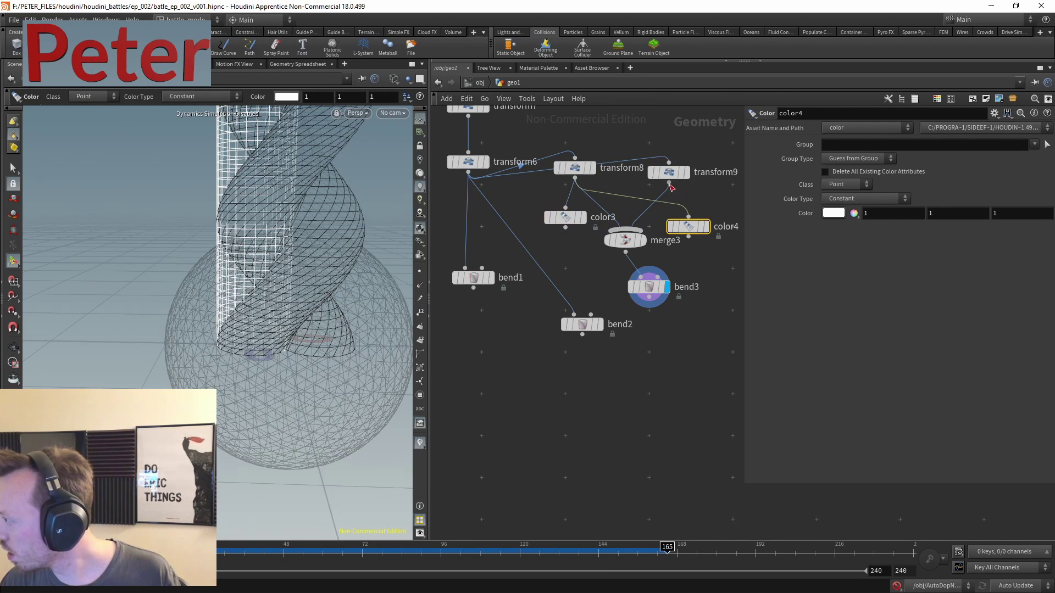
click(853, 213)
click(849, 80)
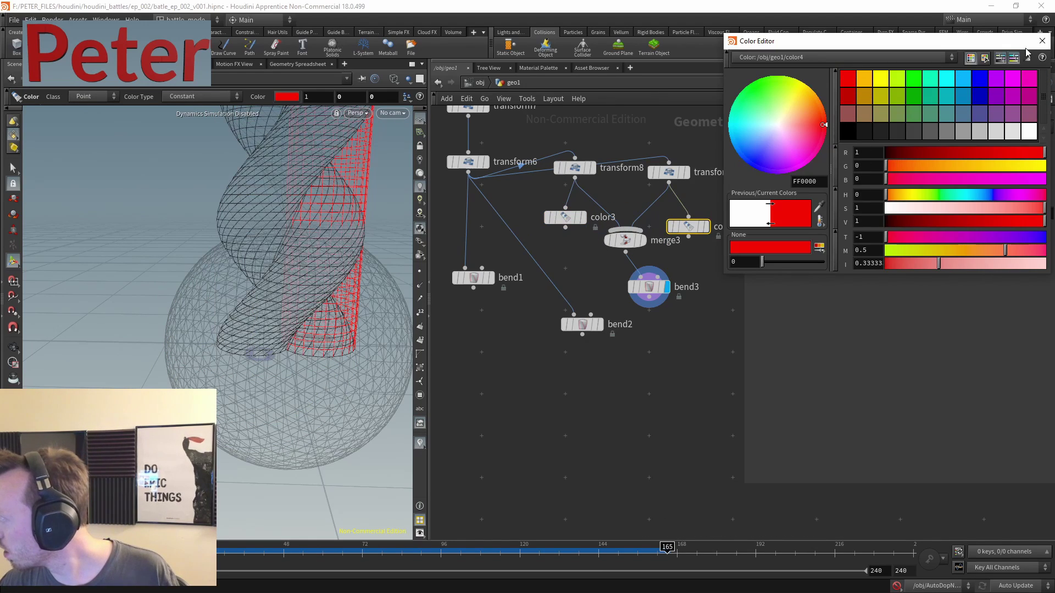
shift+drag(678, 355, 702, 279)
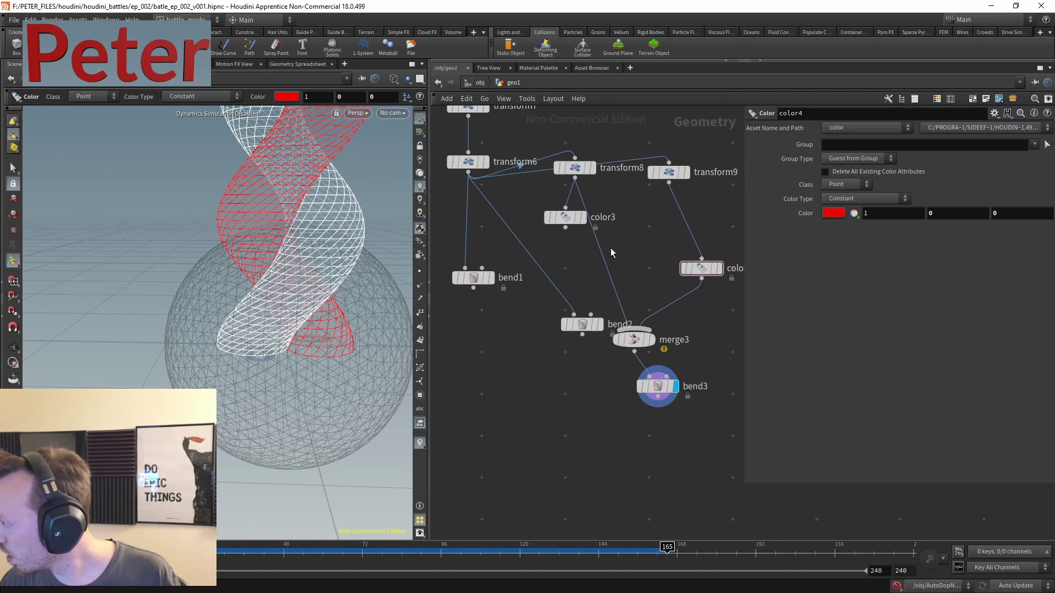
drag(571, 217, 603, 227)
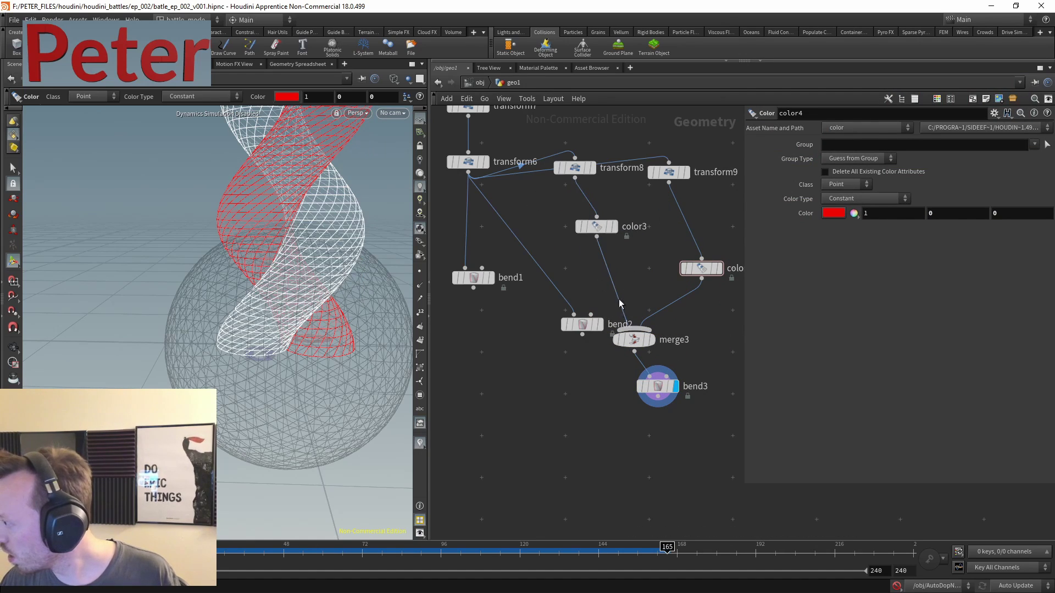
click(658, 386)
- Move bend1 below bend3 and wire bend3's output into bend1
drag(473, 278, 514, 463)
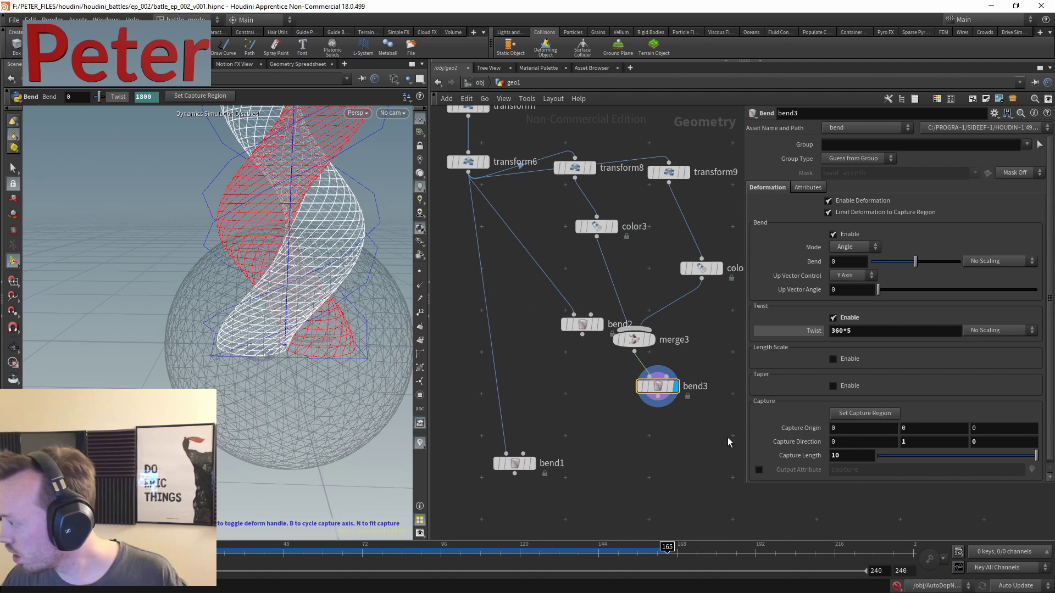
click(657, 396)
click(515, 456)
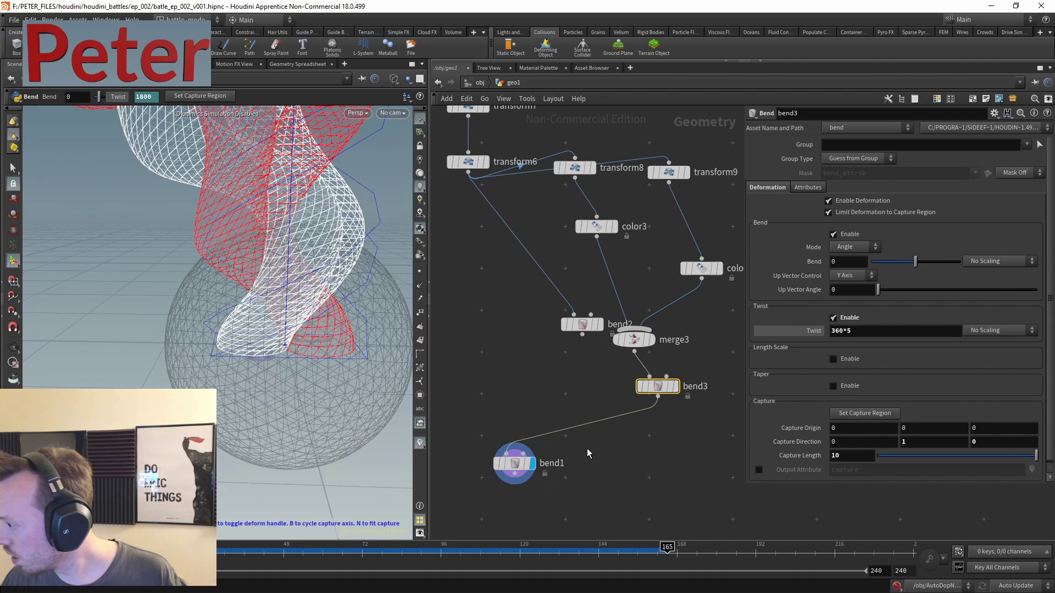
- Ease bend1's Bend angle on the helix stick down to 33
scroll(332, 175, down, 5)
key(Return)
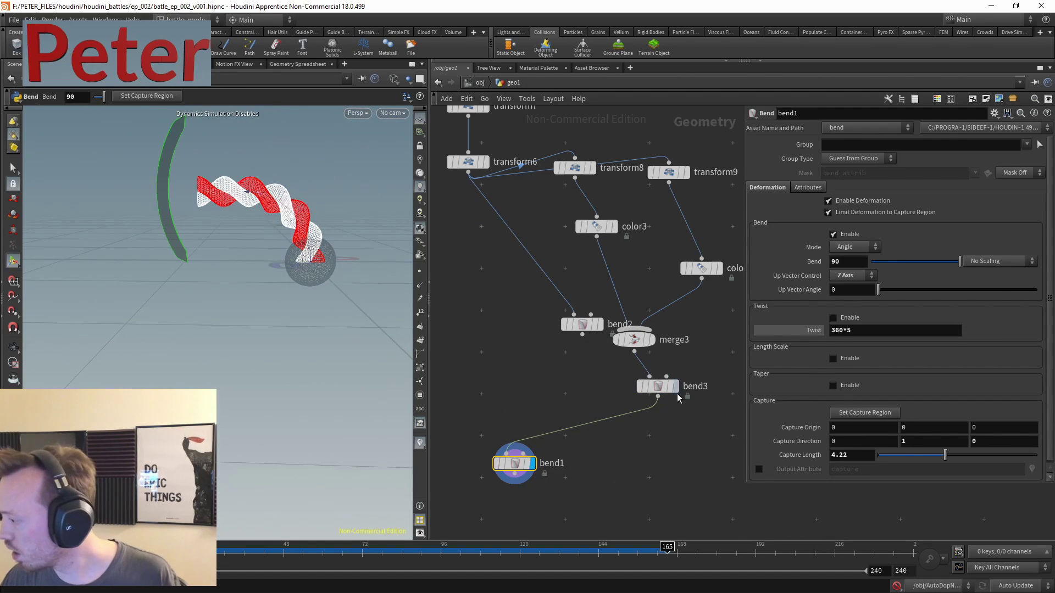
scroll(622, 452, down, 2)
scroll(622, 452, up, 1)
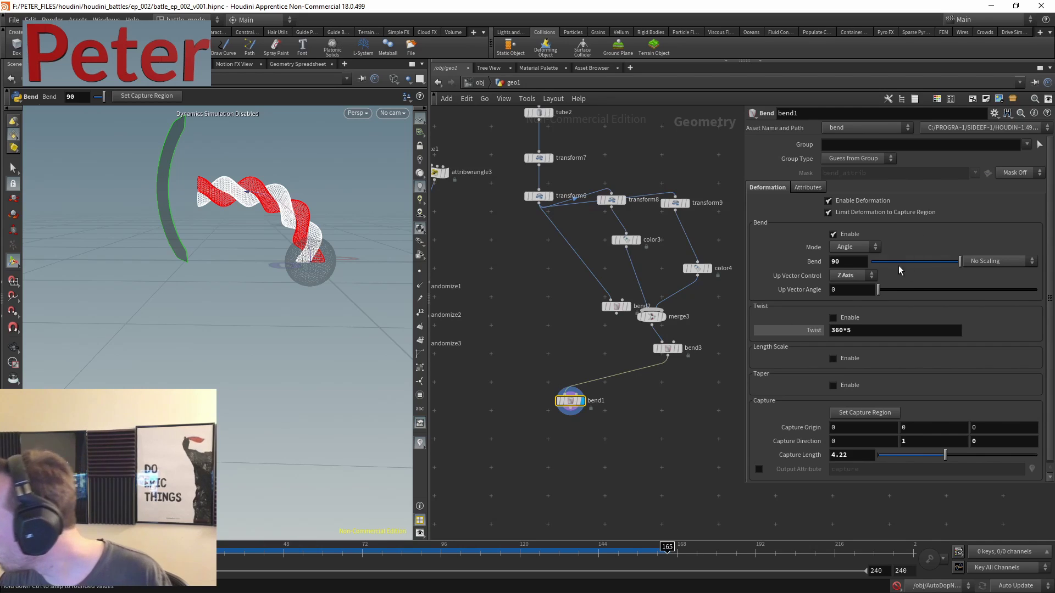
drag(962, 261, 935, 262)
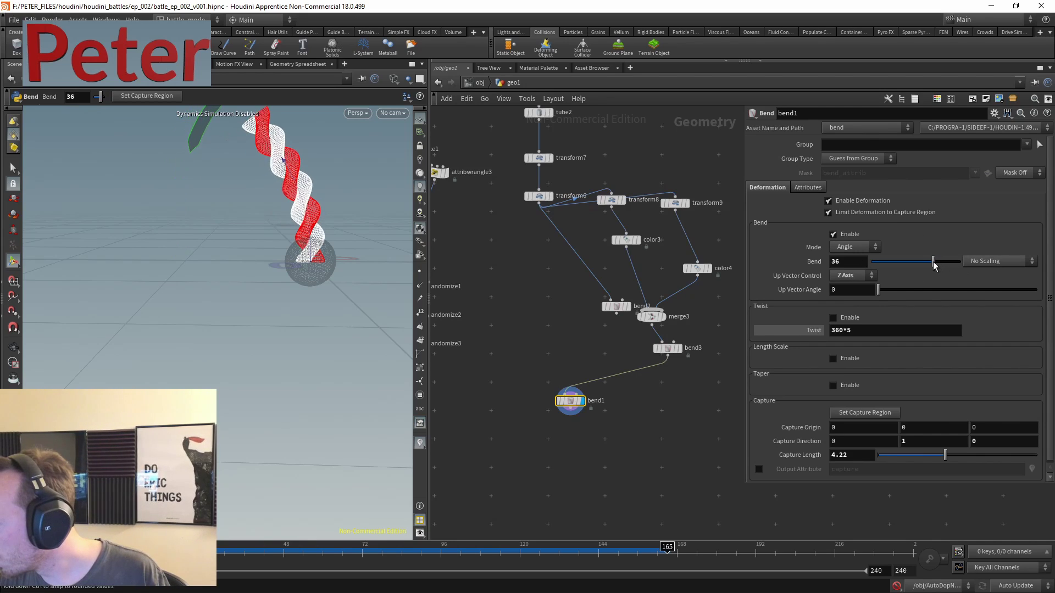
- Add merge4 below merge2, wire the helix stick into it, and display it
scroll(523, 400, down, 1)
middle_drag(523, 400, 613, 353)
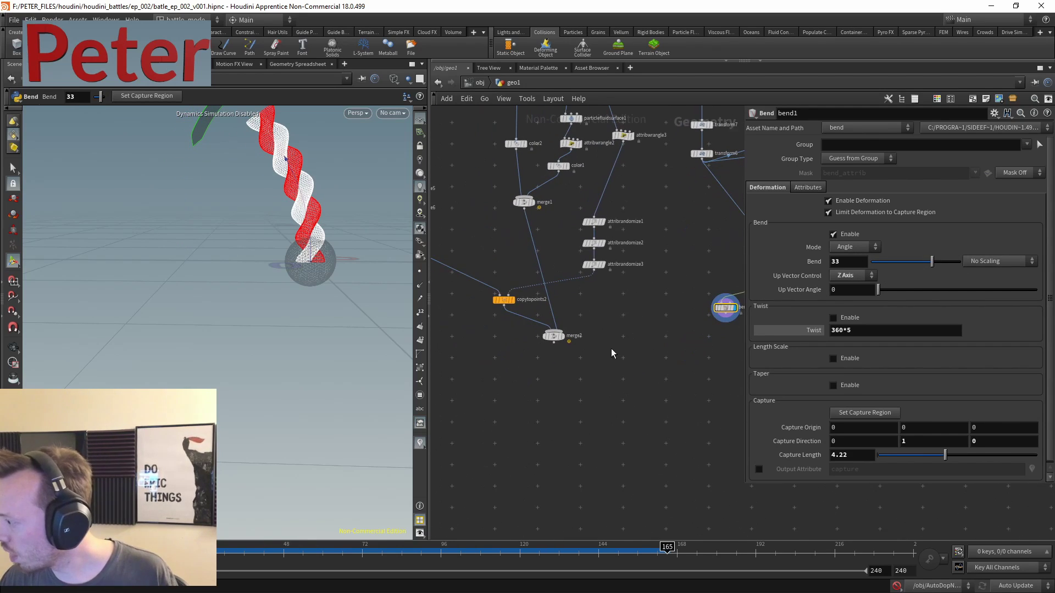
drag(566, 340, 600, 377)
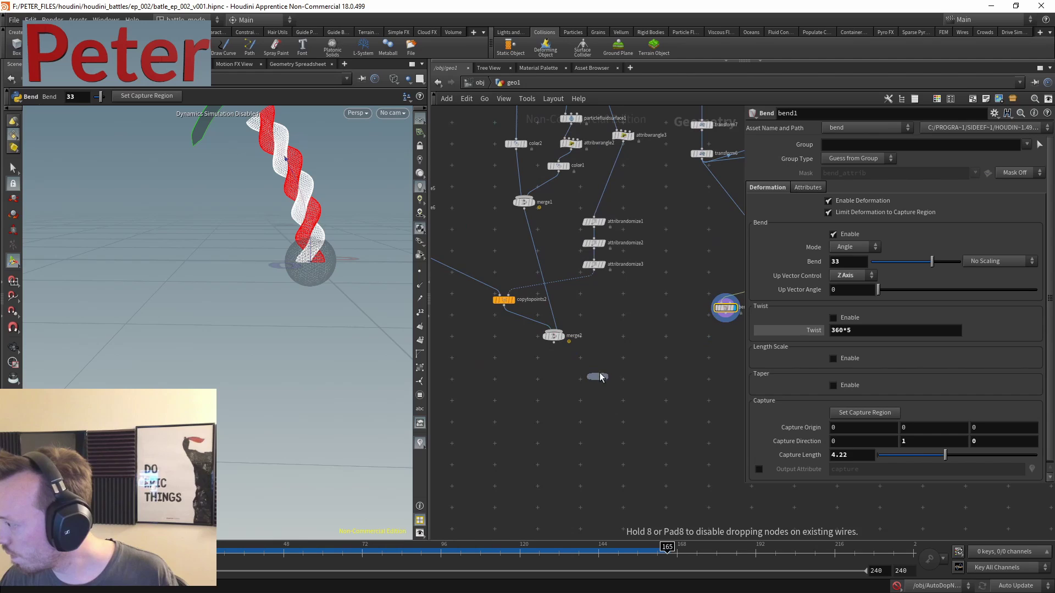
click(617, 348)
middle_drag(644, 342, 595, 350)
drag(537, 372, 666, 319)
key(Escape)
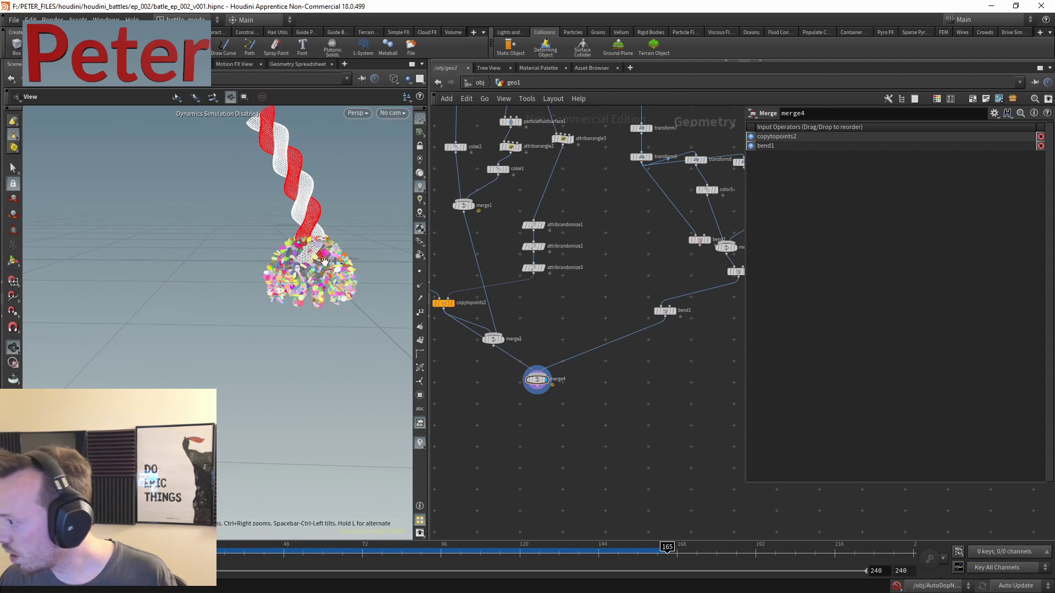
- Feed merge2 instead of copytopoints2 into merge4 alongside bend1
drag(324, 261, 247, 229)
scroll(288, 301, up, 6)
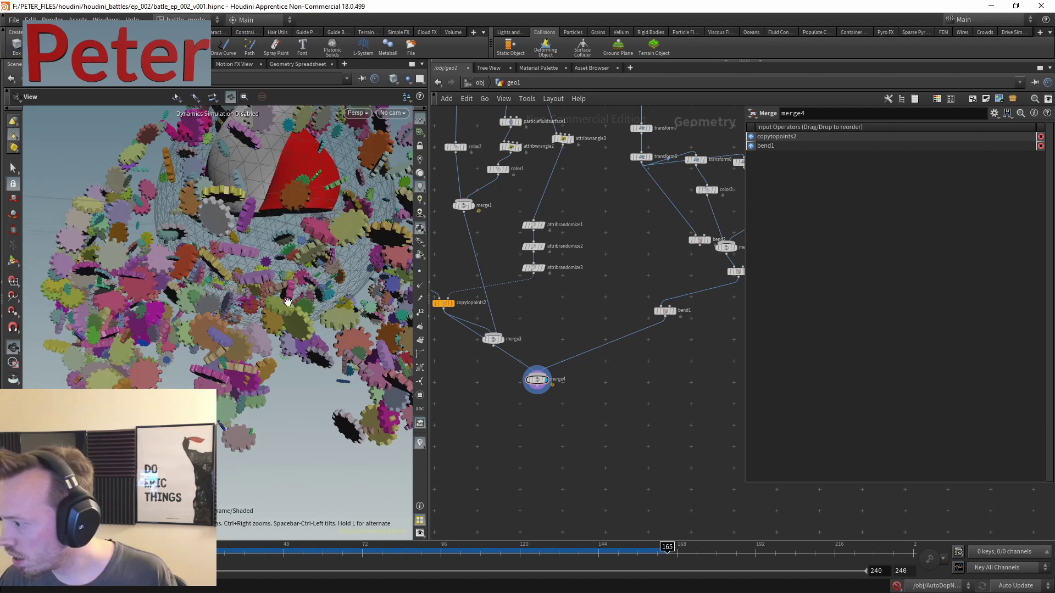
key(Return)
scroll(583, 378, up, 3)
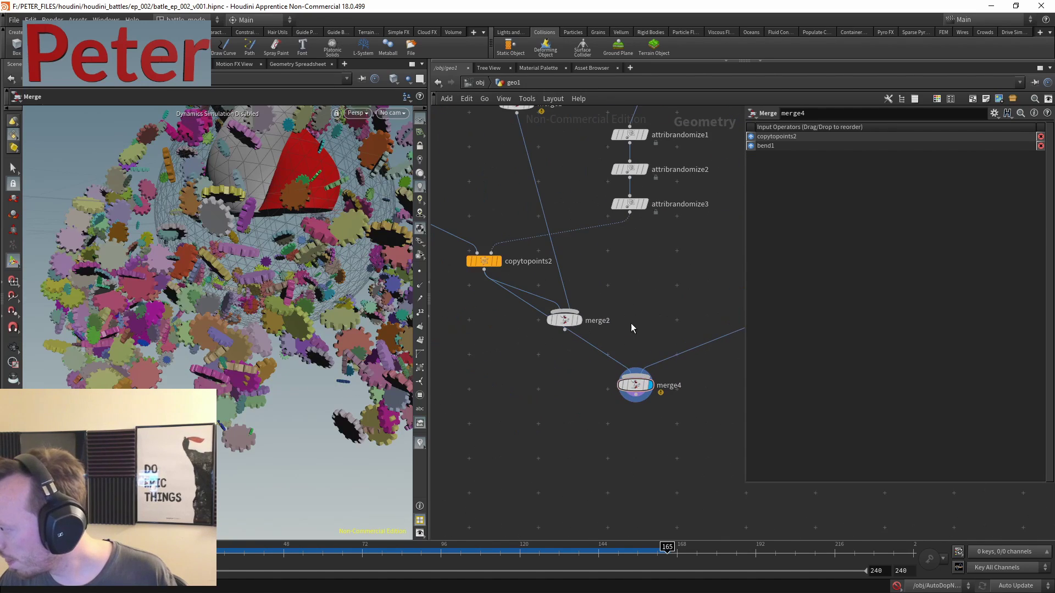
drag(564, 329, 633, 367)
- Tumble to a lower angle to check the stick standing on the candy cluster
key(Escape)
scroll(265, 283, down, 8)
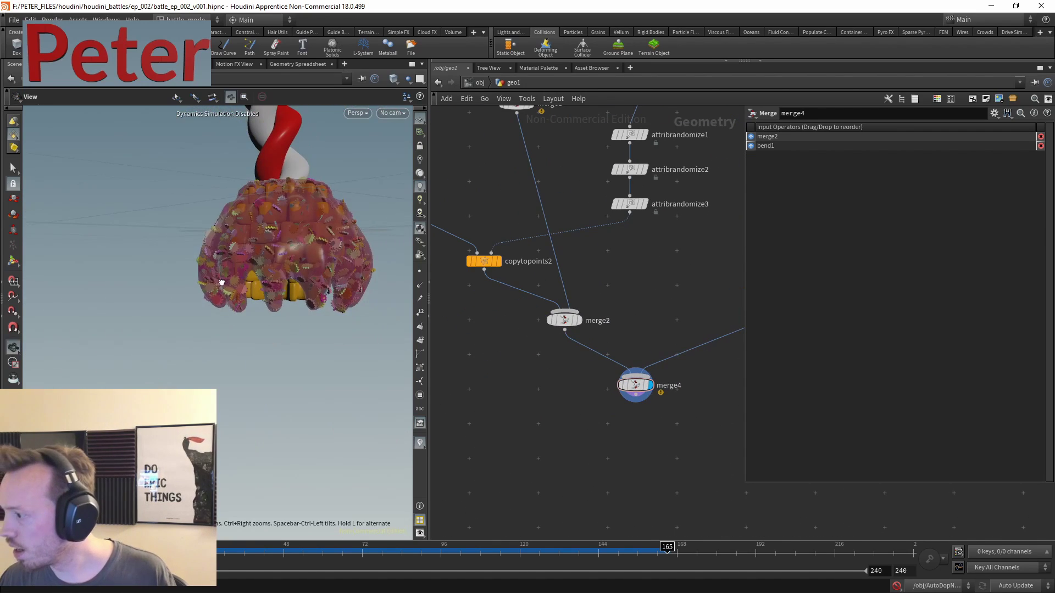
drag(215, 280, 257, 348)
key(Return)
scroll(547, 341, down, 5)
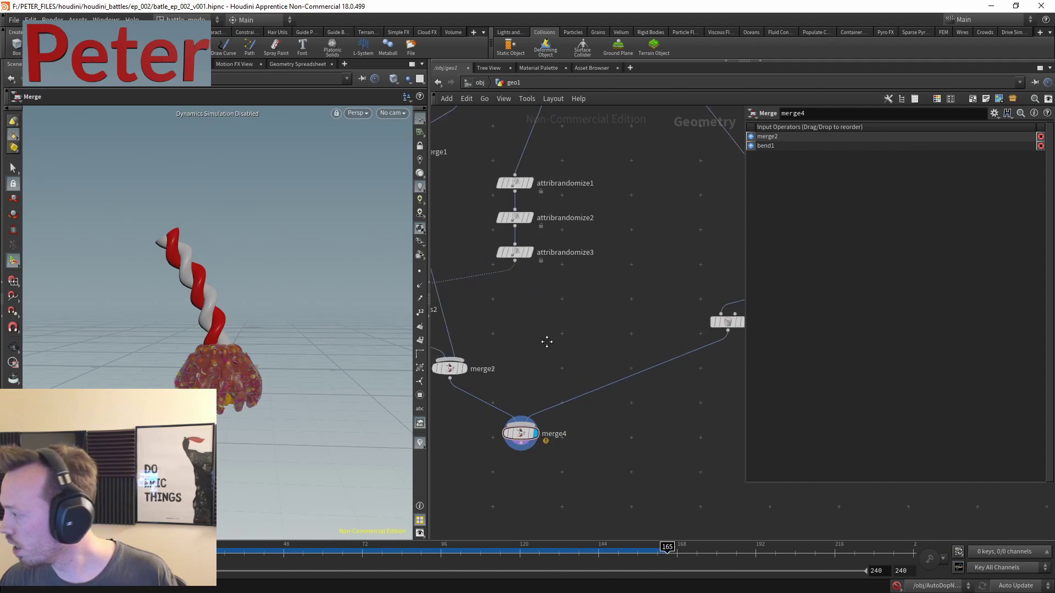
scroll(580, 187, up, 3)
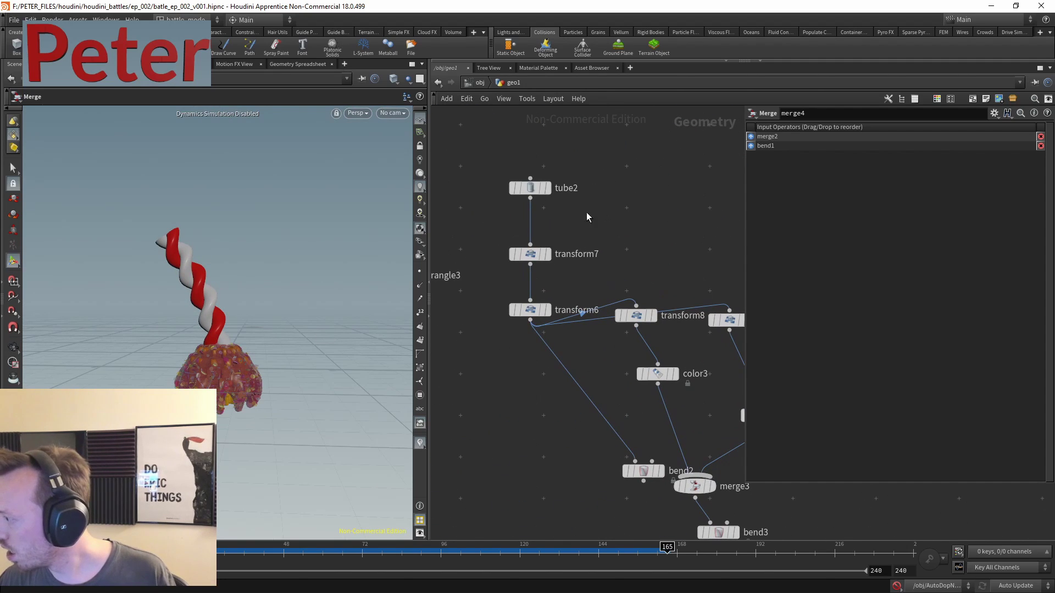
middle_drag(585, 229, 525, 134)
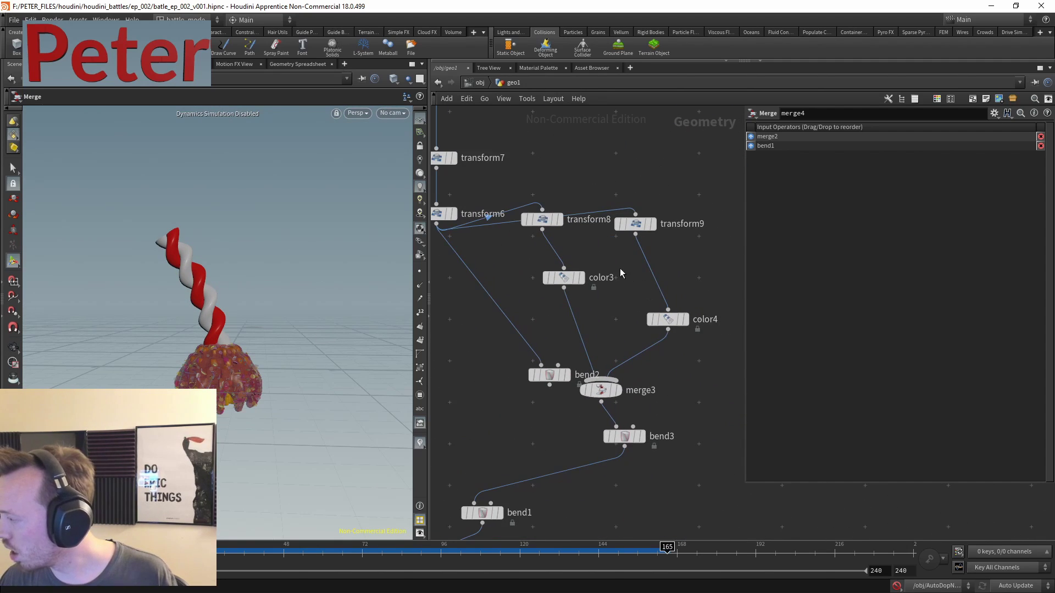
key(Tab)
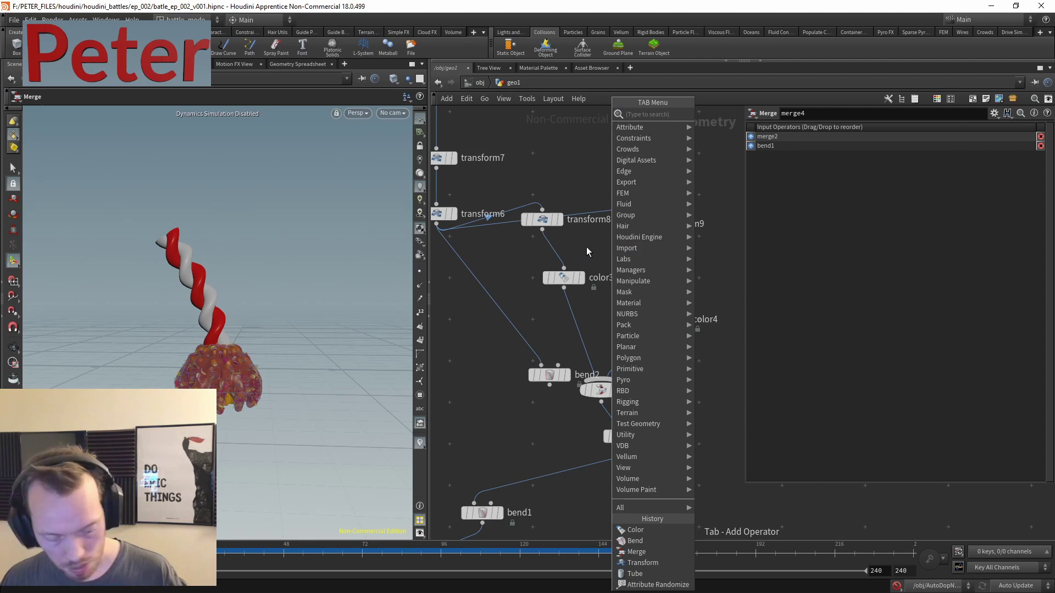
middle_drag(518, 138, 542, 171)
drag(565, 148, 525, 194)
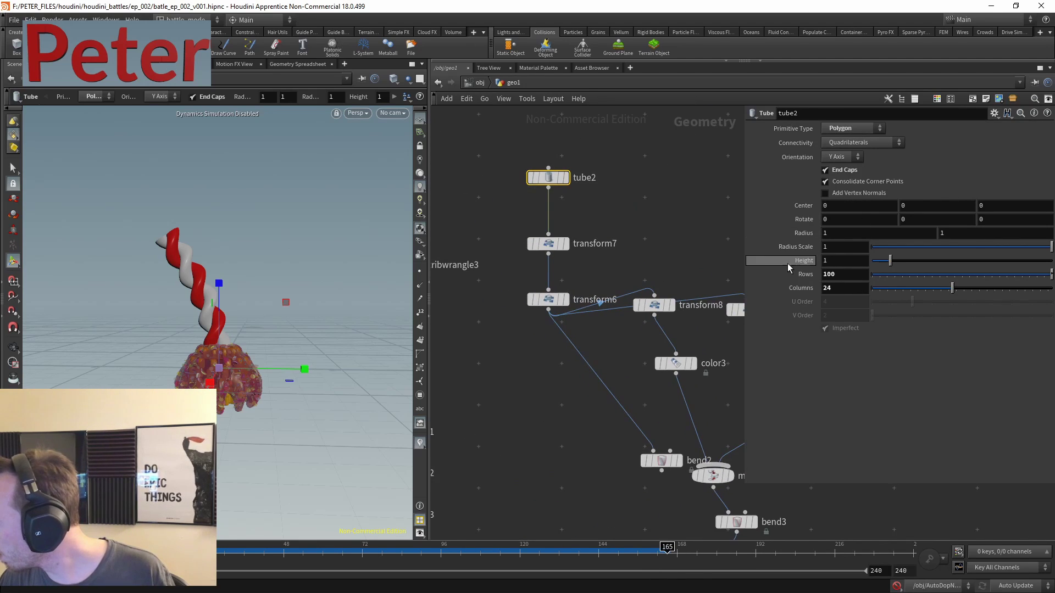
click(582, 244)
click(548, 299)
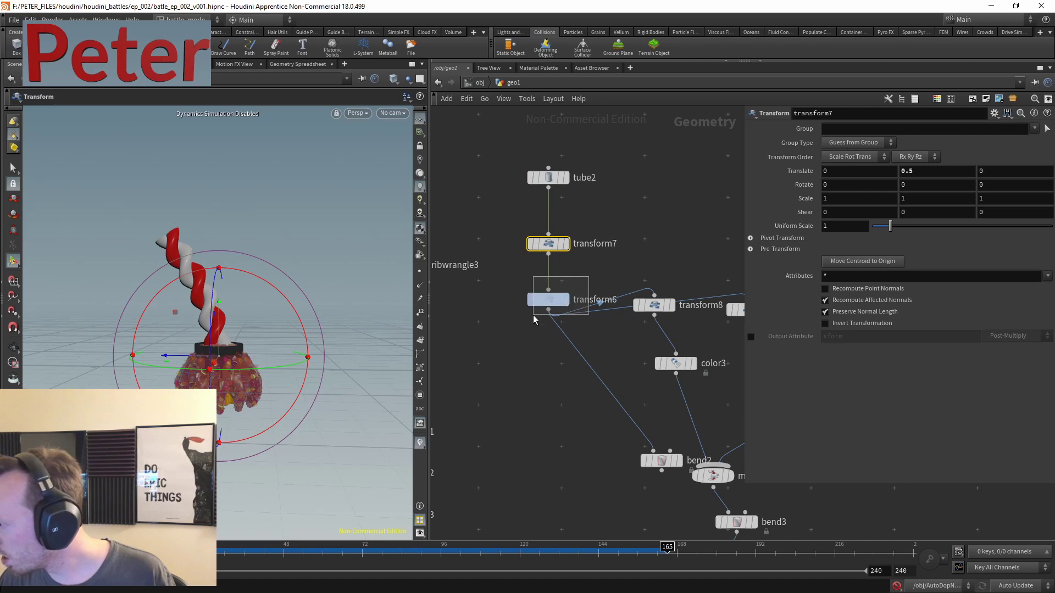
middle_drag(851, 226, 800, 234)
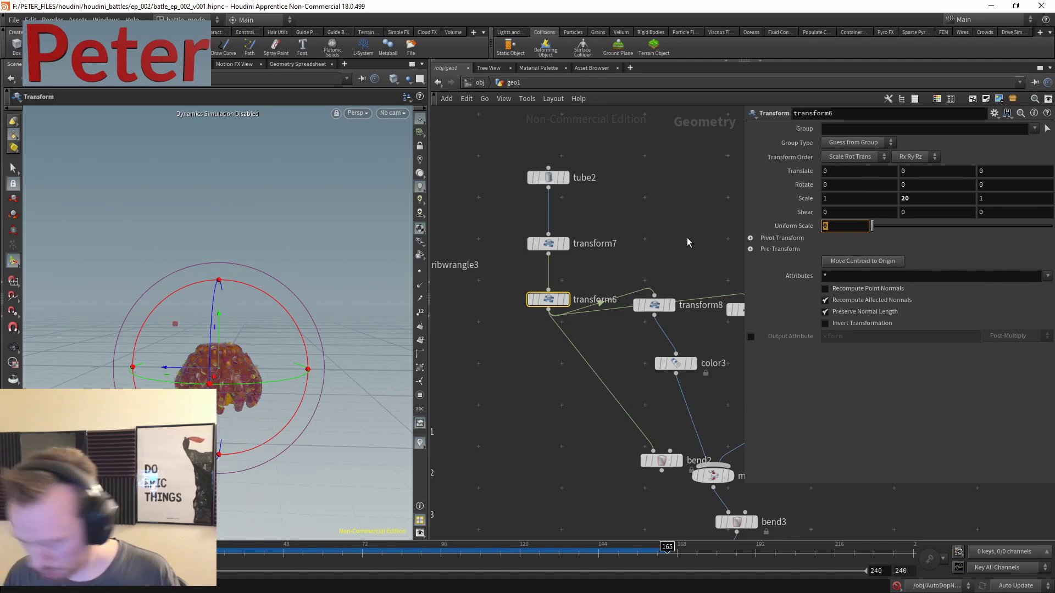
text(0.3)
key(Return)
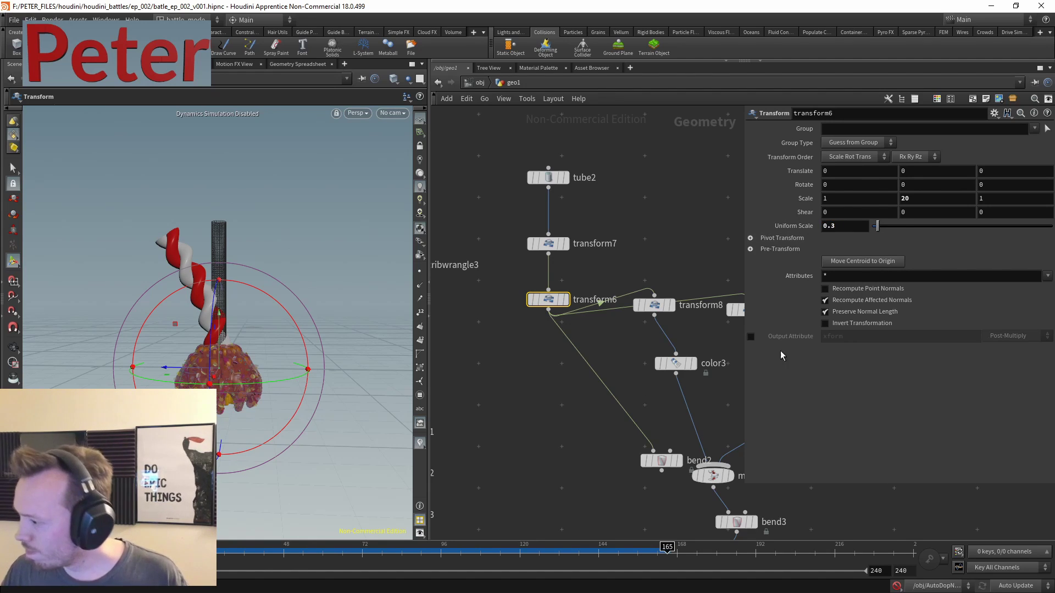
click(566, 367)
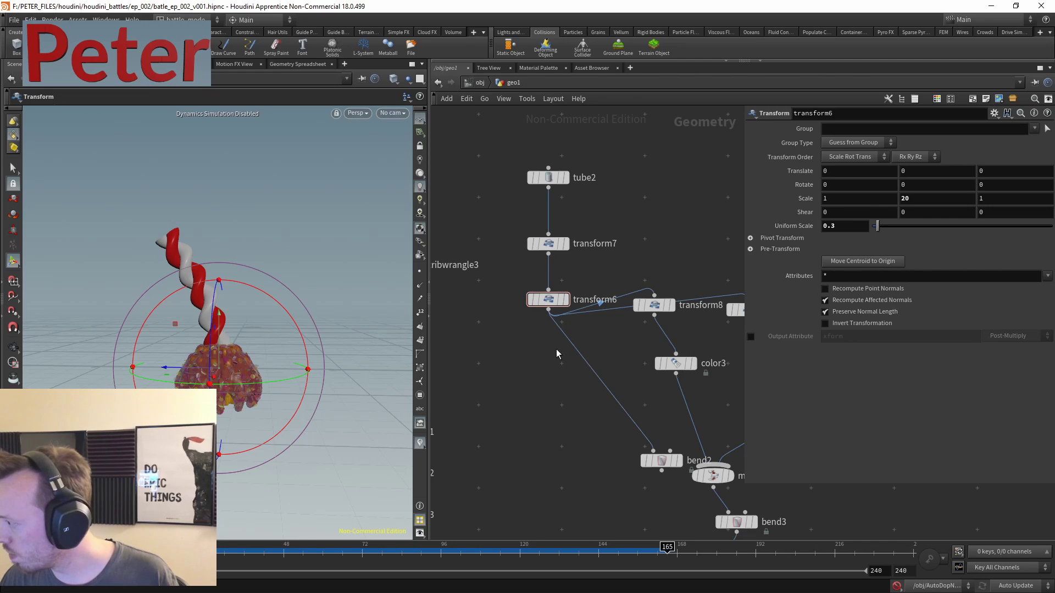
key(Tab)
key(Escape)
drag(592, 130, 549, 319)
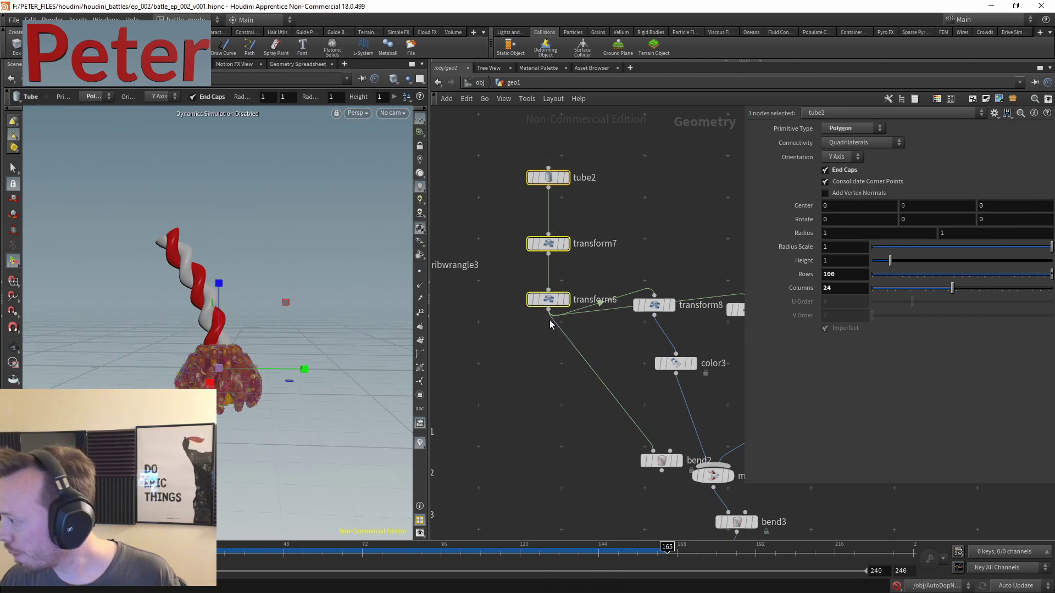
middle_drag(549, 320, 560, 265)
scroll(533, 414, down, 3)
click(529, 425)
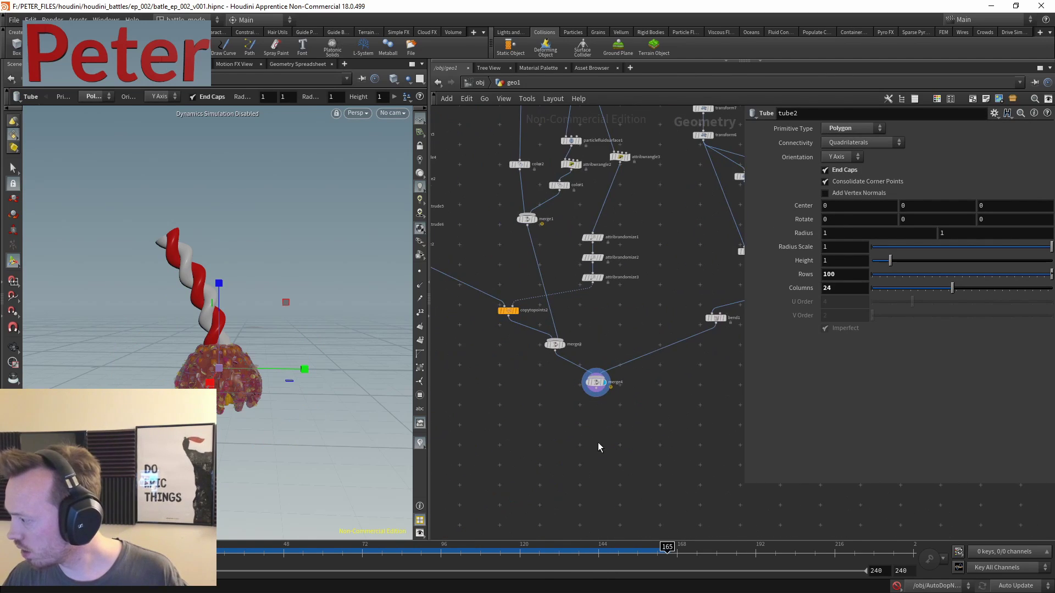
scroll(598, 447, up, 5)
drag(590, 310, 544, 336)
middle_drag(670, 223, 595, 291)
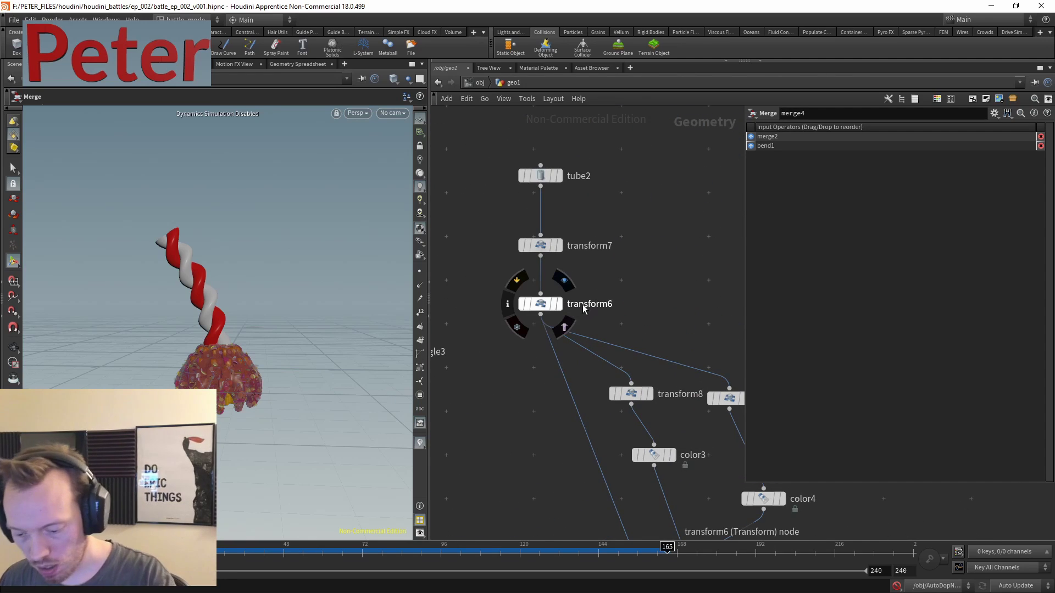
click(552, 175)
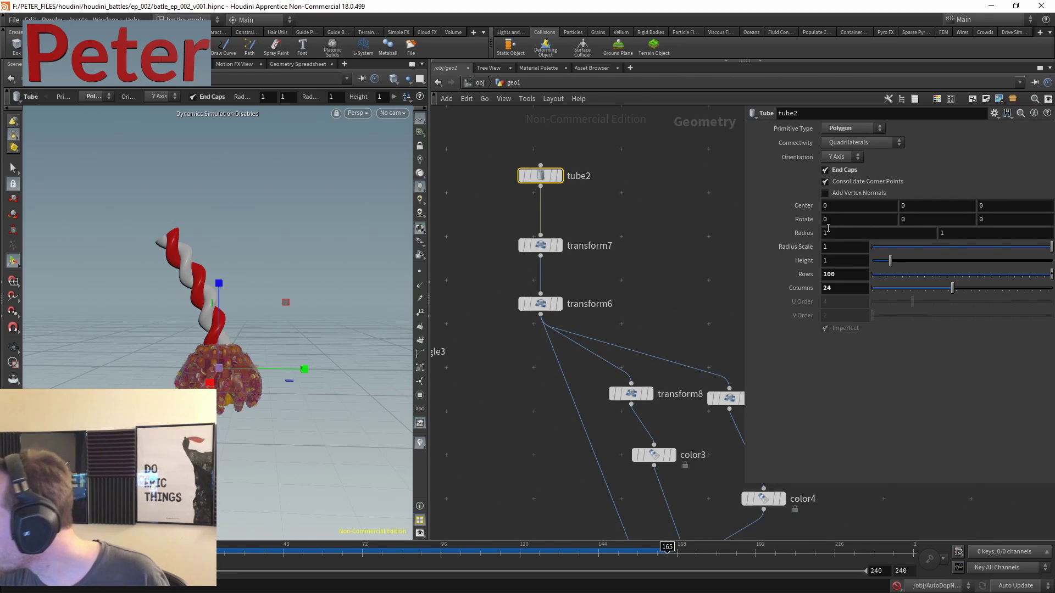
key(Down)
key(Down)
- Insert transform10 after transform6 with Scale 0.5, 1, 0.5
middle_drag(634, 254, 644, 192)
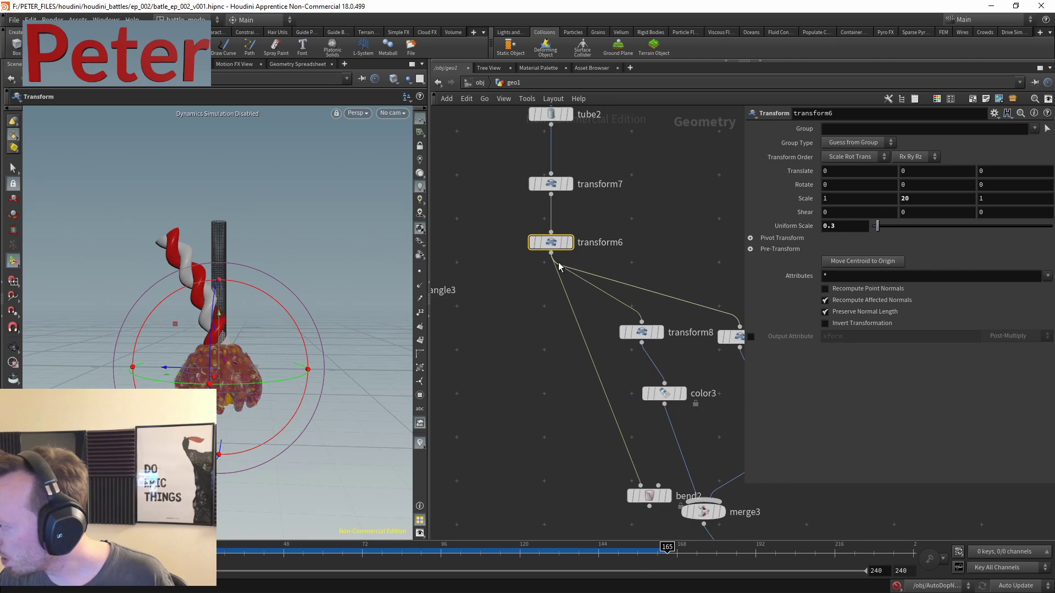
drag(551, 253, 557, 258)
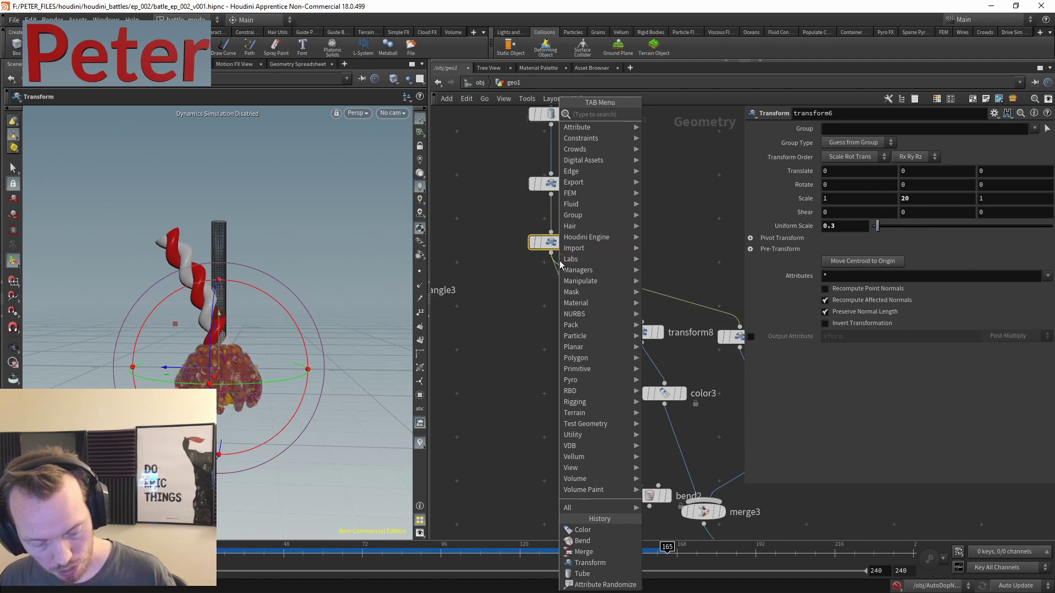
click(666, 136)
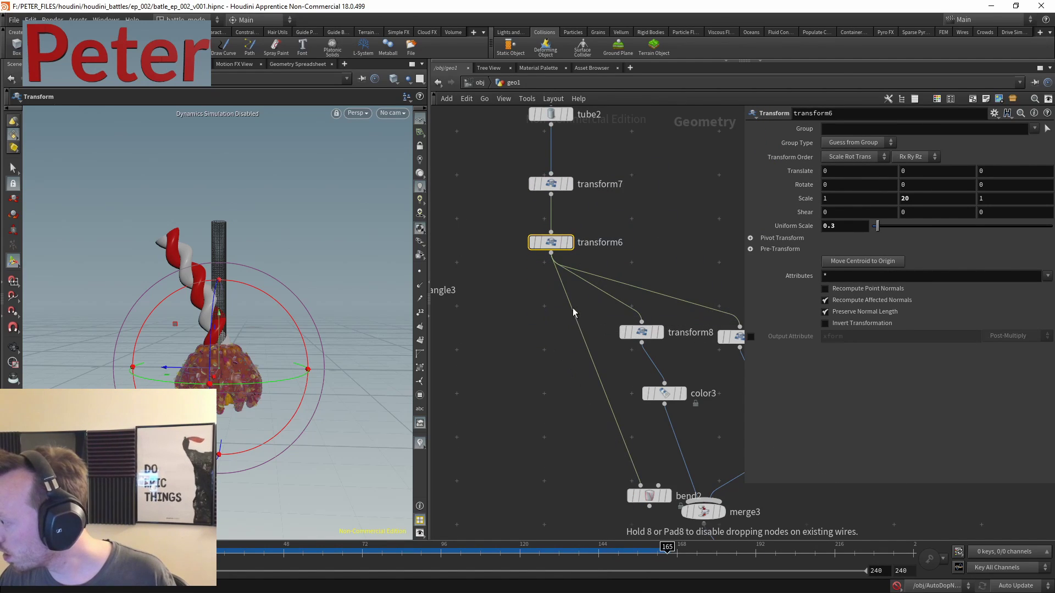
click(545, 334)
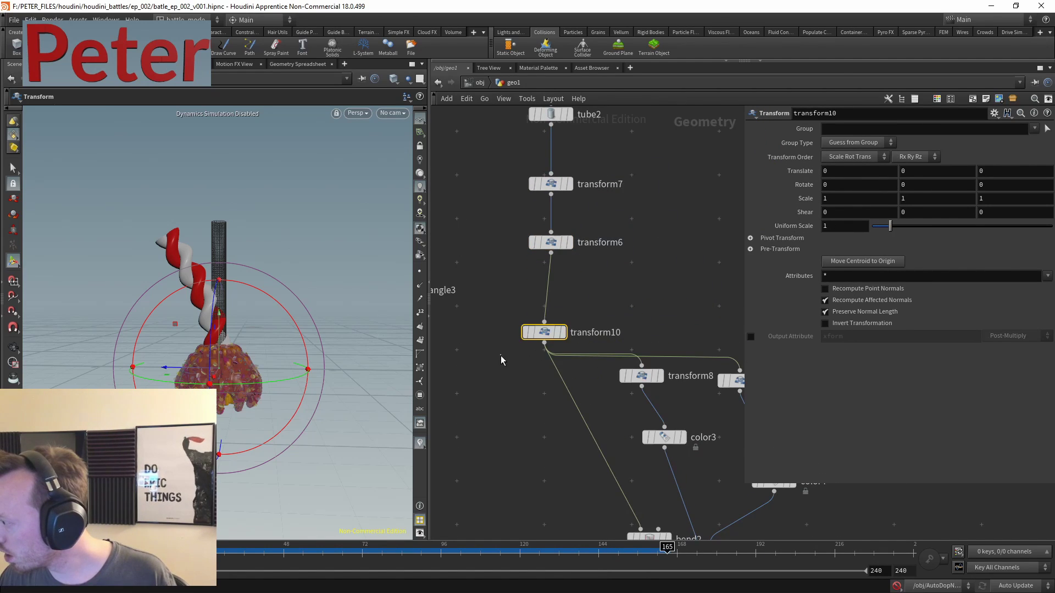
click(847, 198)
text(0.5)
key(Tab)
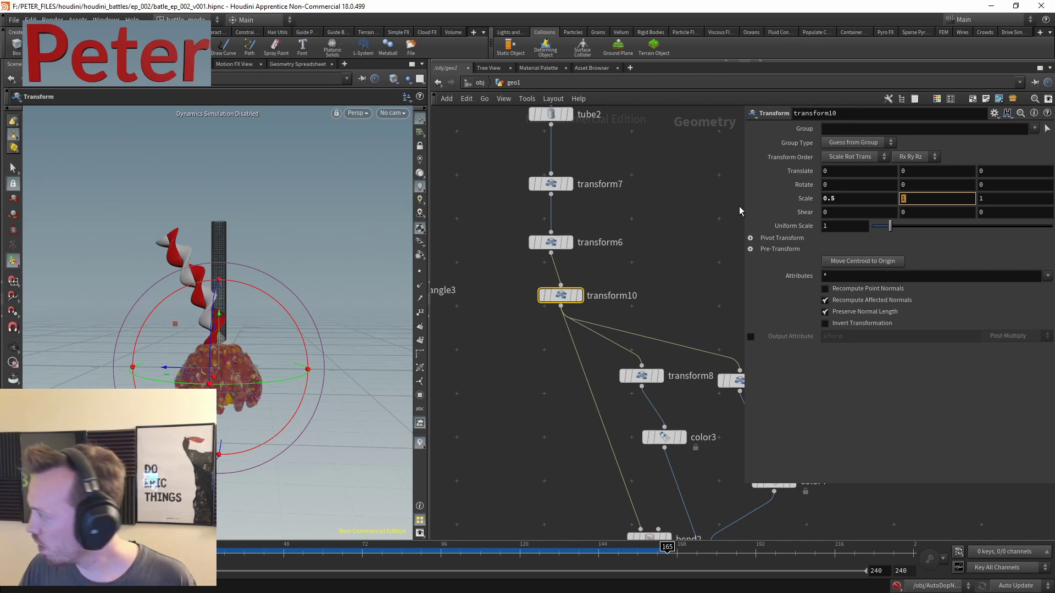
key(Tab)
text(0.5)
key(Return)
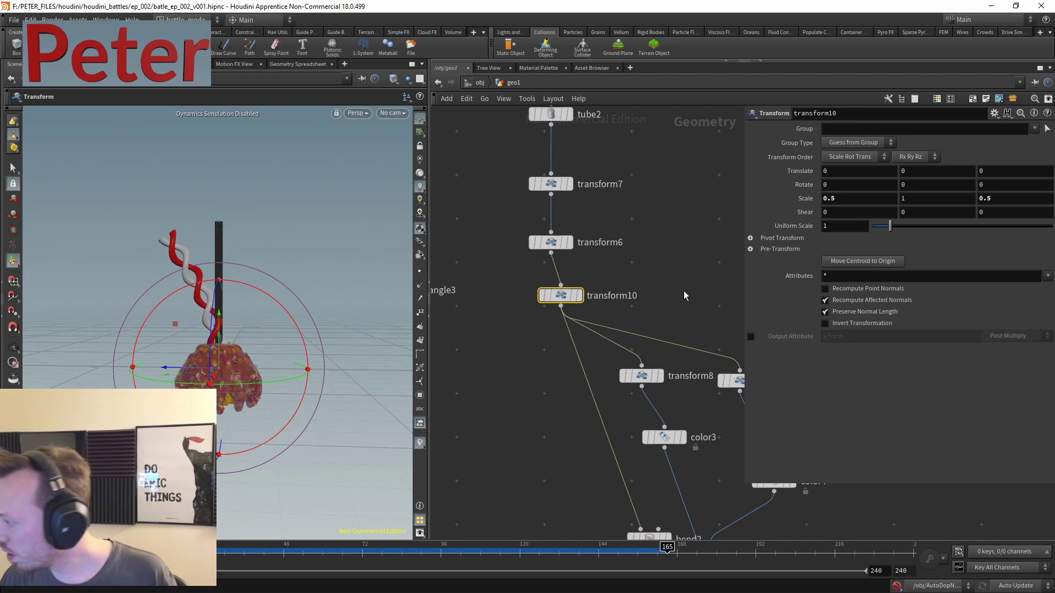
- Copy transform10's Scale parameter to reference it in transform8's Translate Z
middle_drag(685, 296, 603, 254)
click(516, 283)
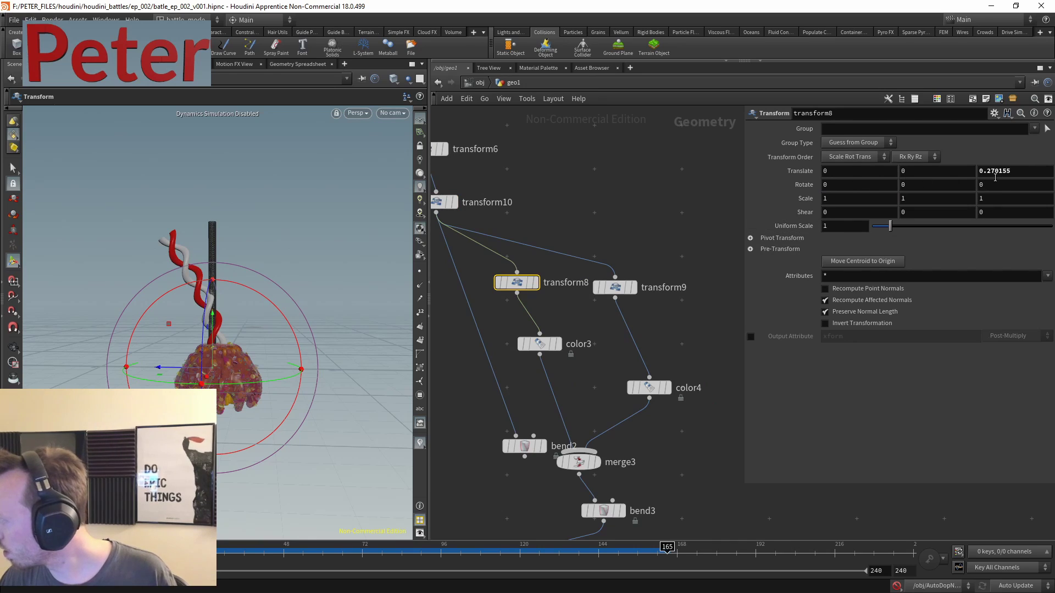
middle_drag(605, 203, 722, 238)
click(560, 237)
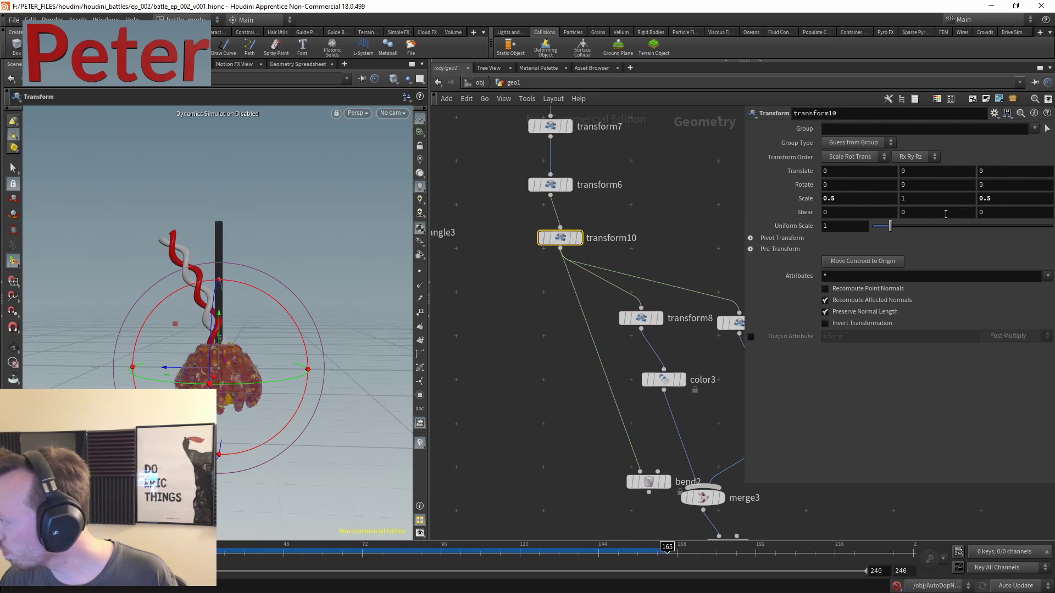
right_click(833, 199)
click(857, 266)
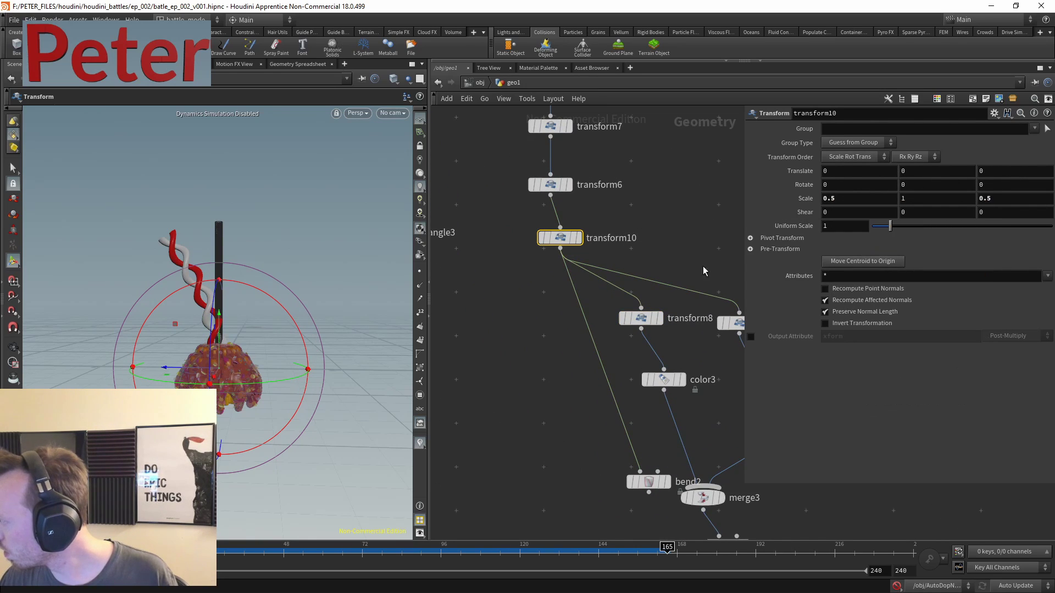
middle_drag(691, 264, 638, 220)
click(588, 274)
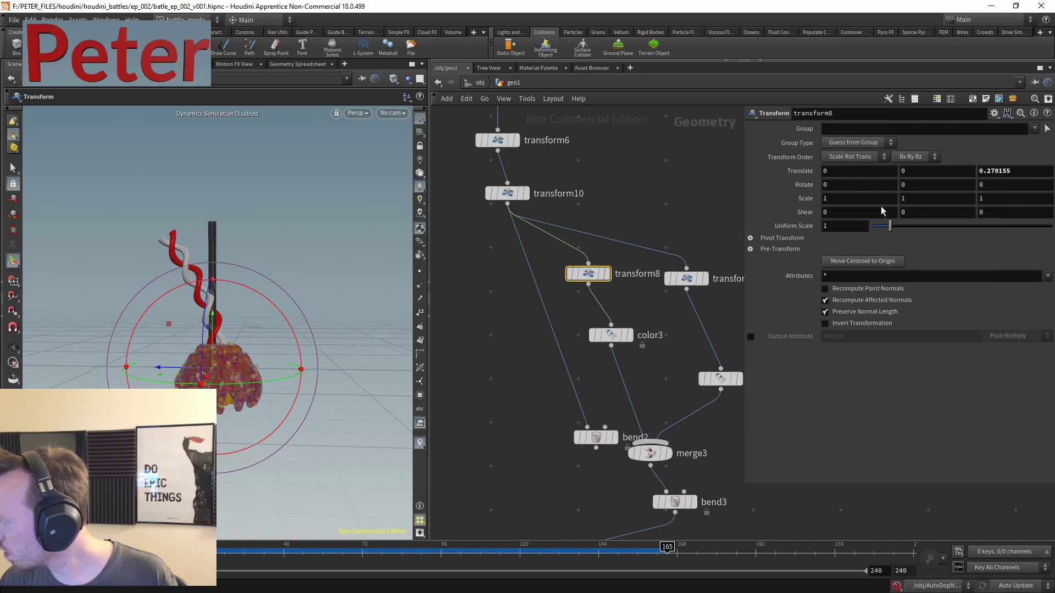
right_click(997, 171)
- Set transform8's Translate Z to ch("../transform10/sx")*0.5*0.5
click(945, 274)
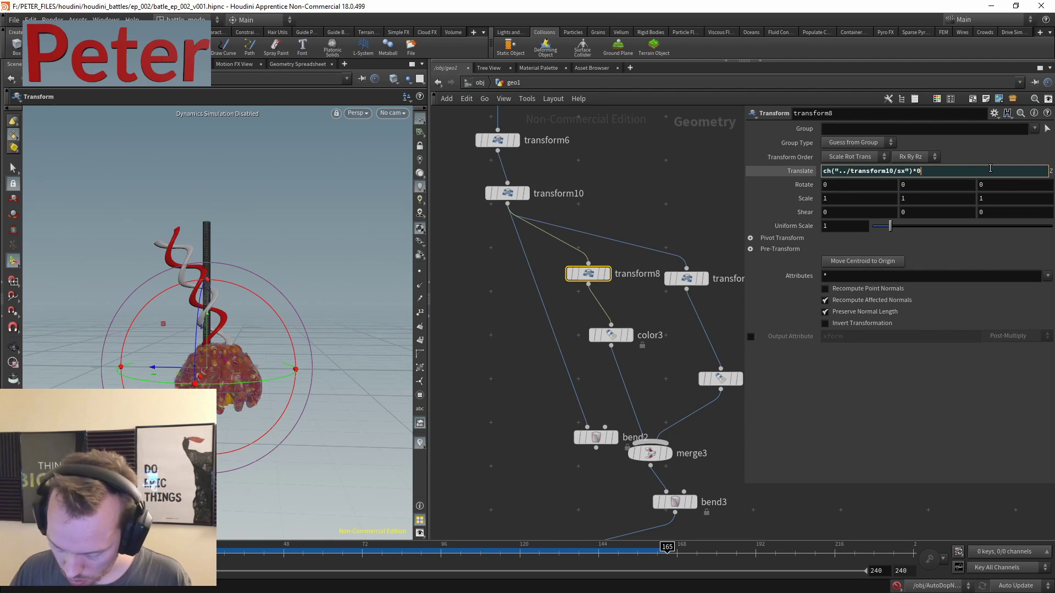
triple_click(990, 170)
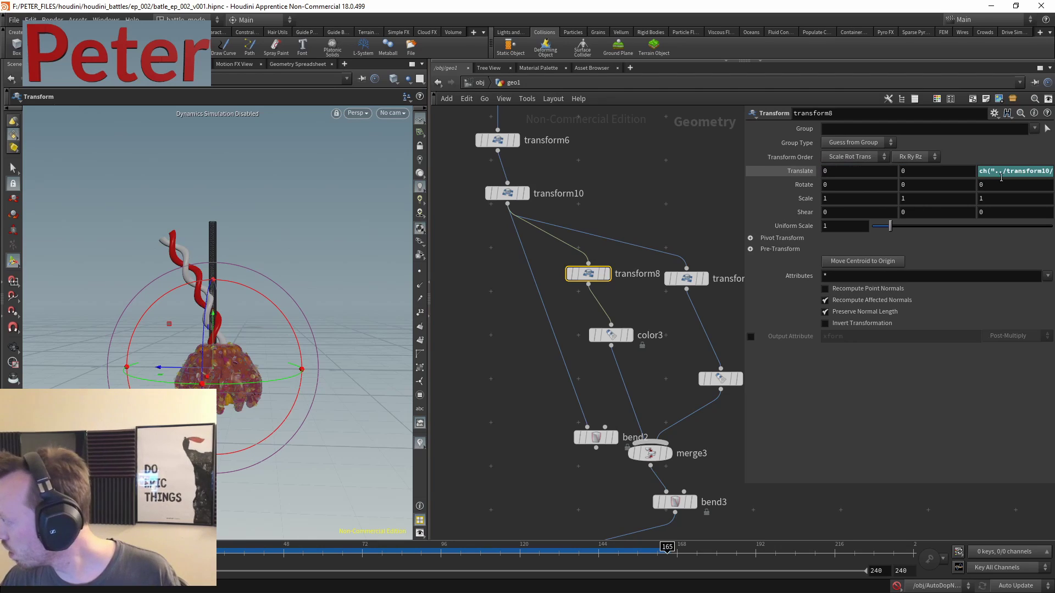
click(1001, 175)
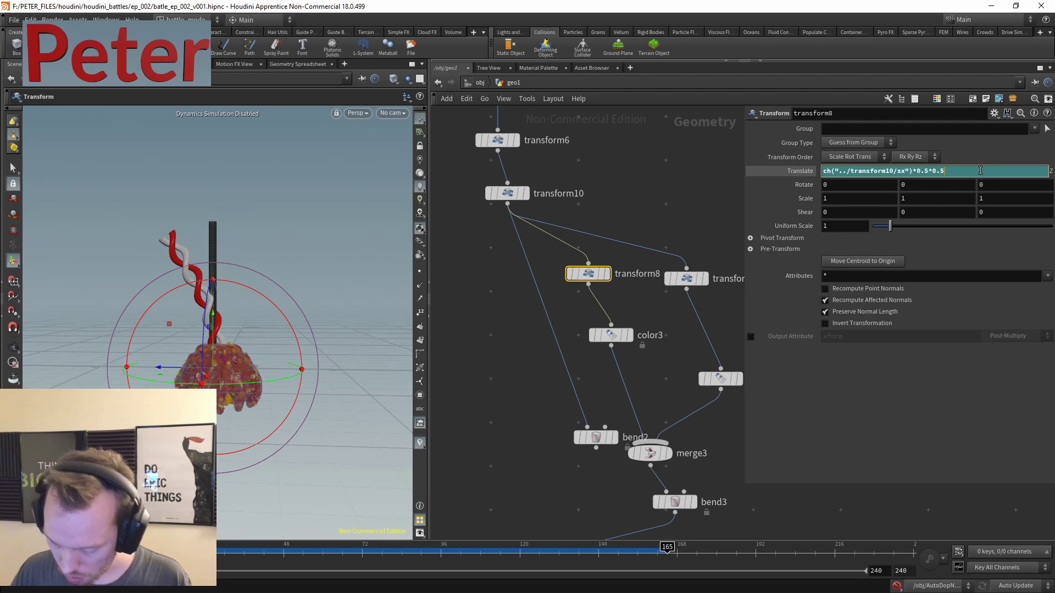
key(Return)
middle_drag(515, 401, 508, 355)
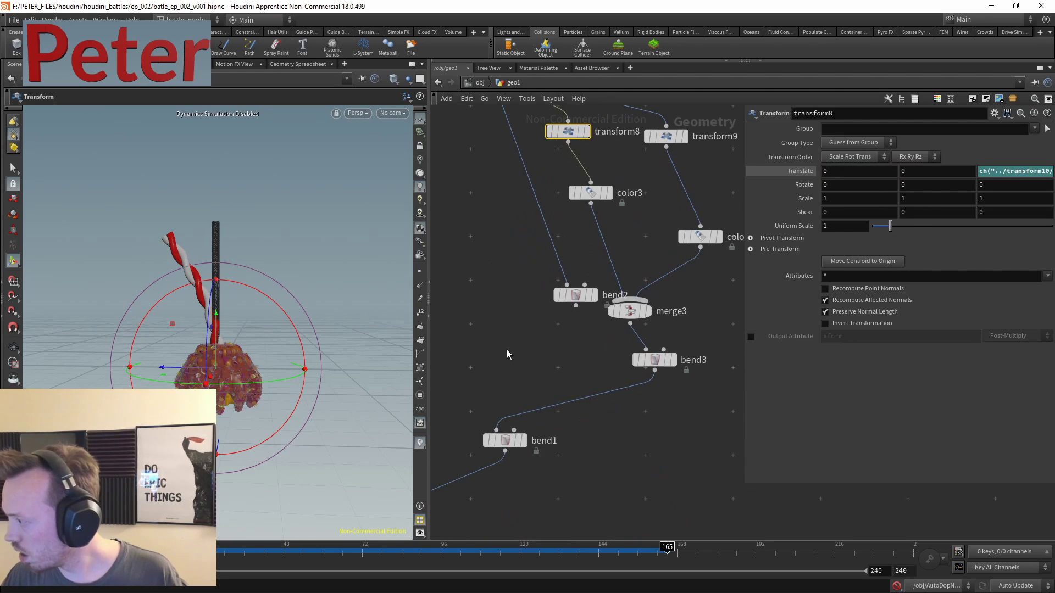
middle_drag(502, 309, 500, 300)
middle_drag(518, 483, 574, 331)
- Adjust bend1's capture origin position and push the bend angle beyond 70
click(524, 399)
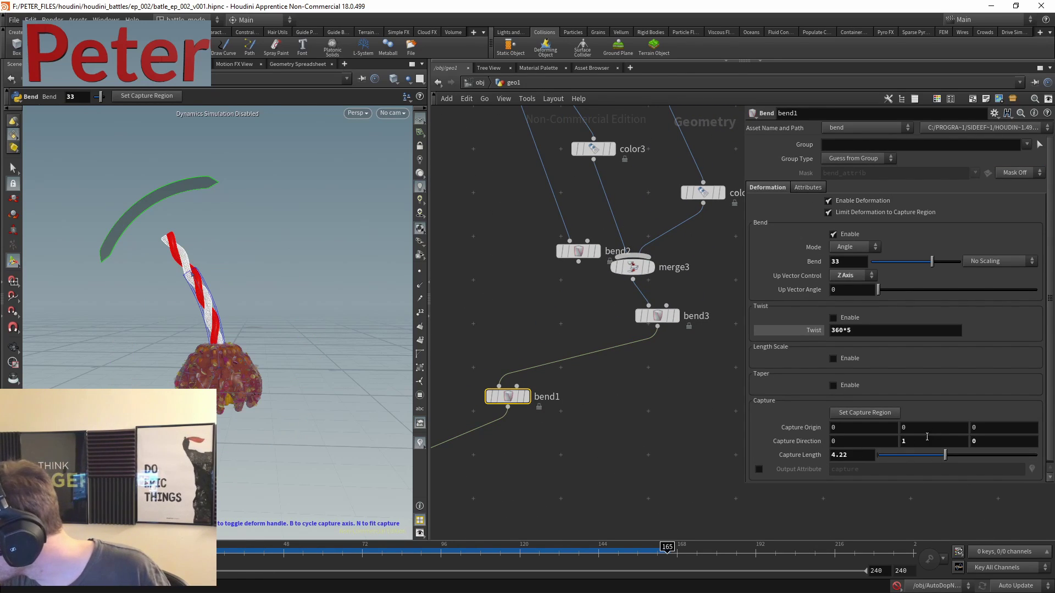
middle_drag(930, 427, 975, 419)
middle_drag(864, 427, 1041, 429)
click(834, 428)
middle_drag(1043, 429, 1038, 430)
middle_drag(843, 256, 1052, 240)
middle_drag(852, 262, 1051, 223)
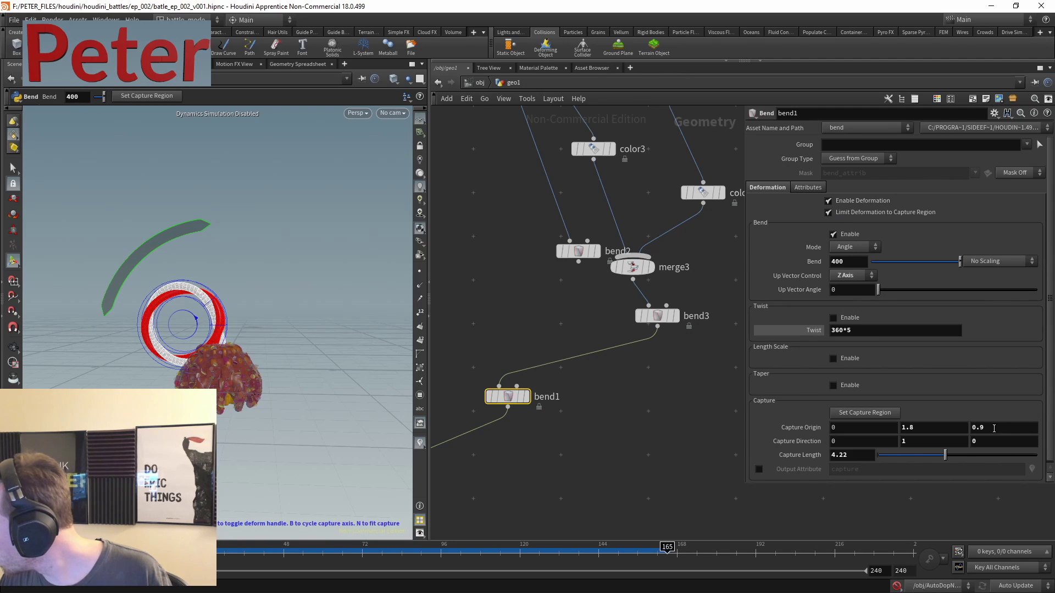
- Refine the capture origin's Z, entering 0.5 and then raising it
middle_drag(993, 428, 971, 435)
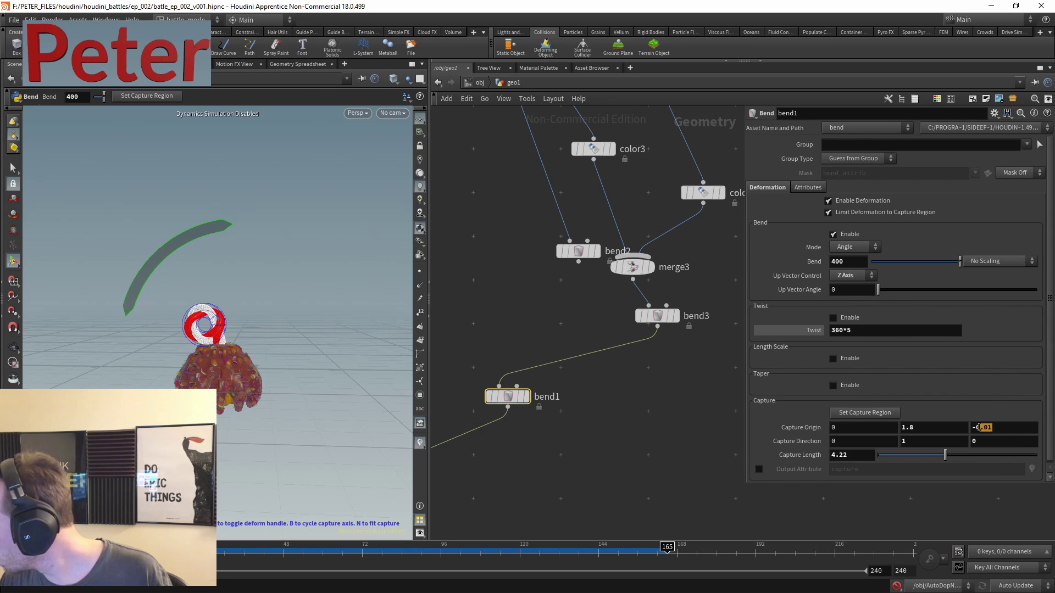
text(0.5)
key(Return)
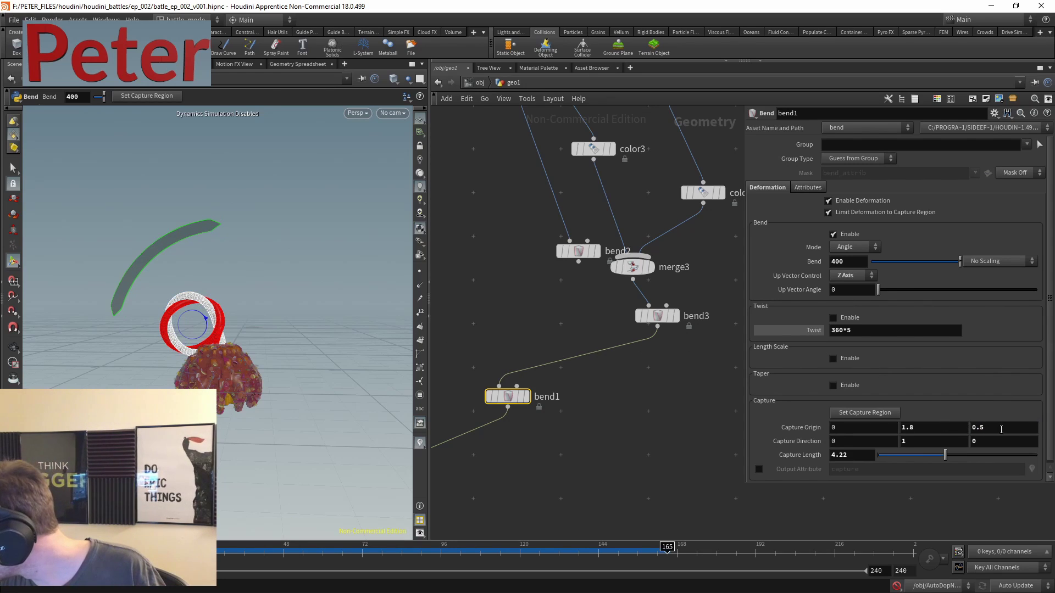
middle_drag(1001, 429, 1029, 418)
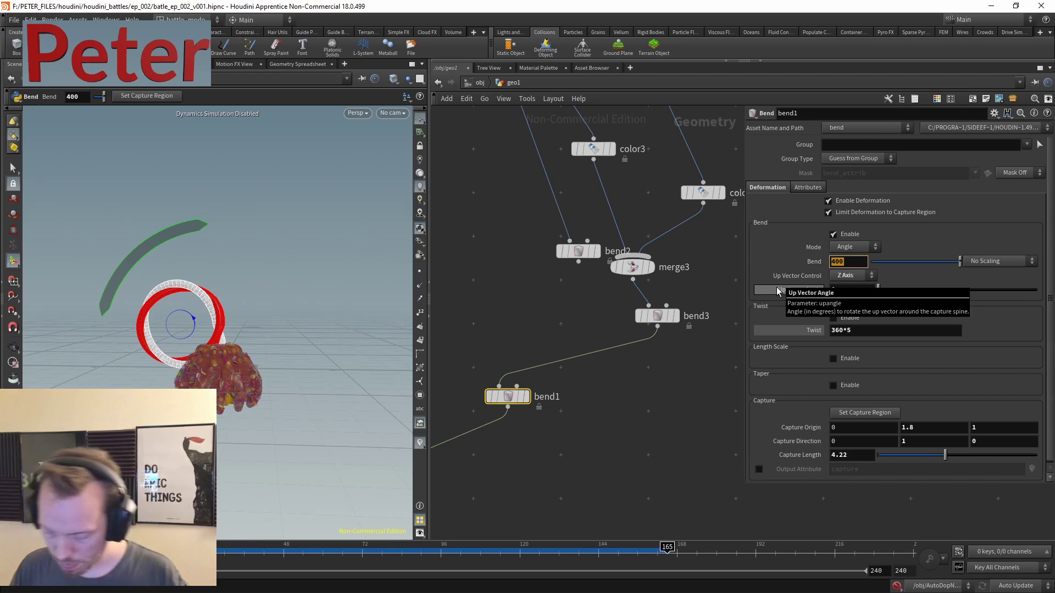
- Try 270 and 180 degree bends, settling on a 90-degree Bend
text(270)
key(Return)
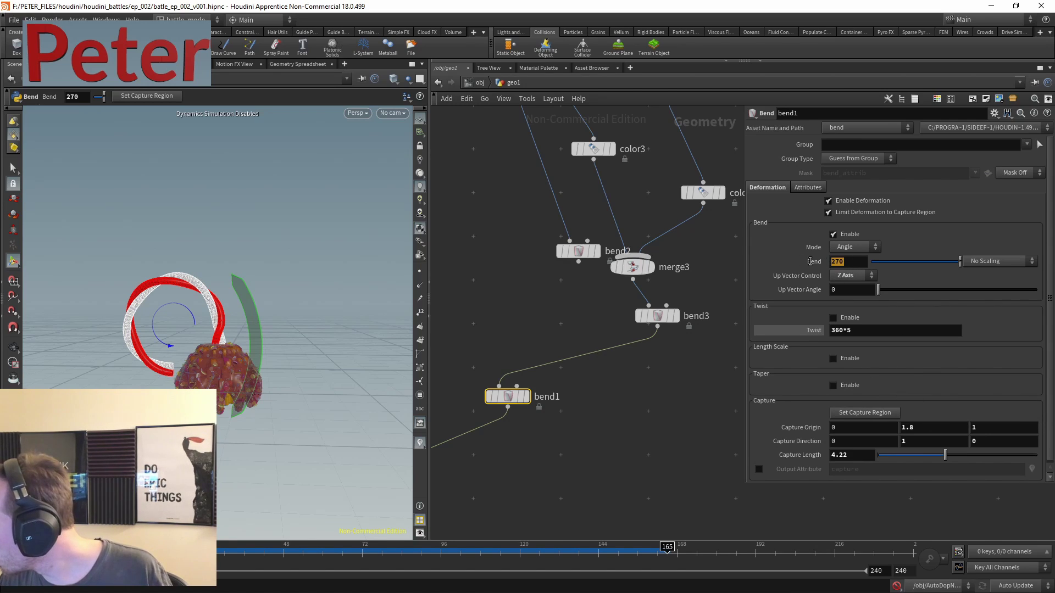
text(180)
key(Return)
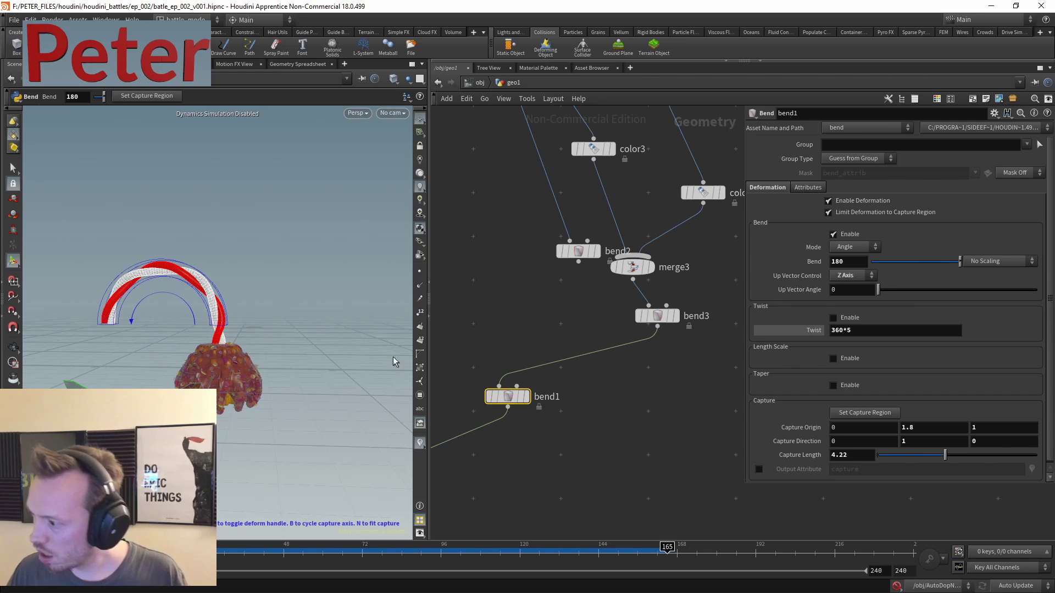
double_click(848, 262)
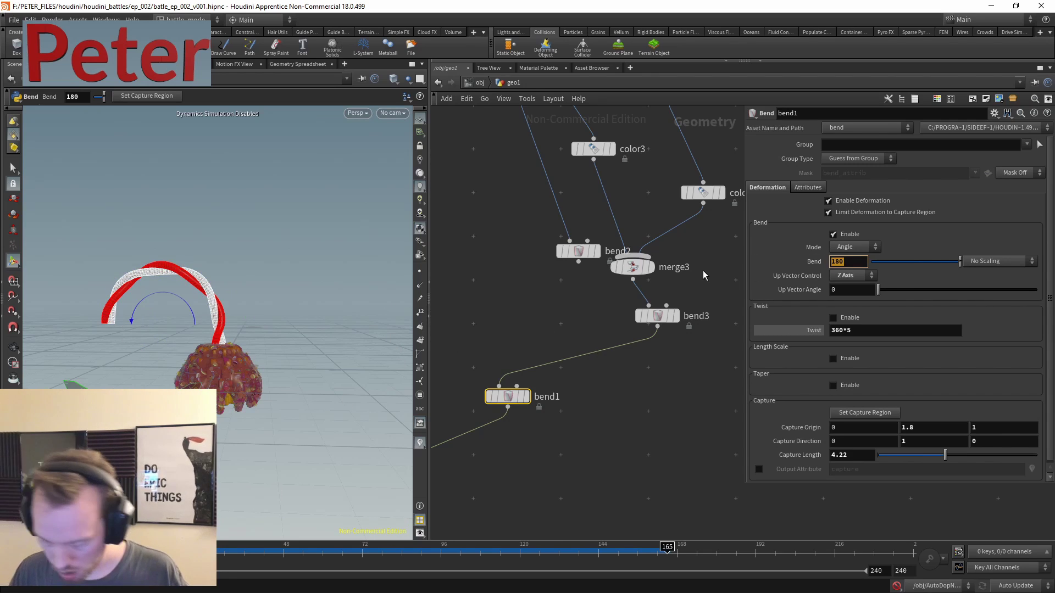
text(90)
key(Return)
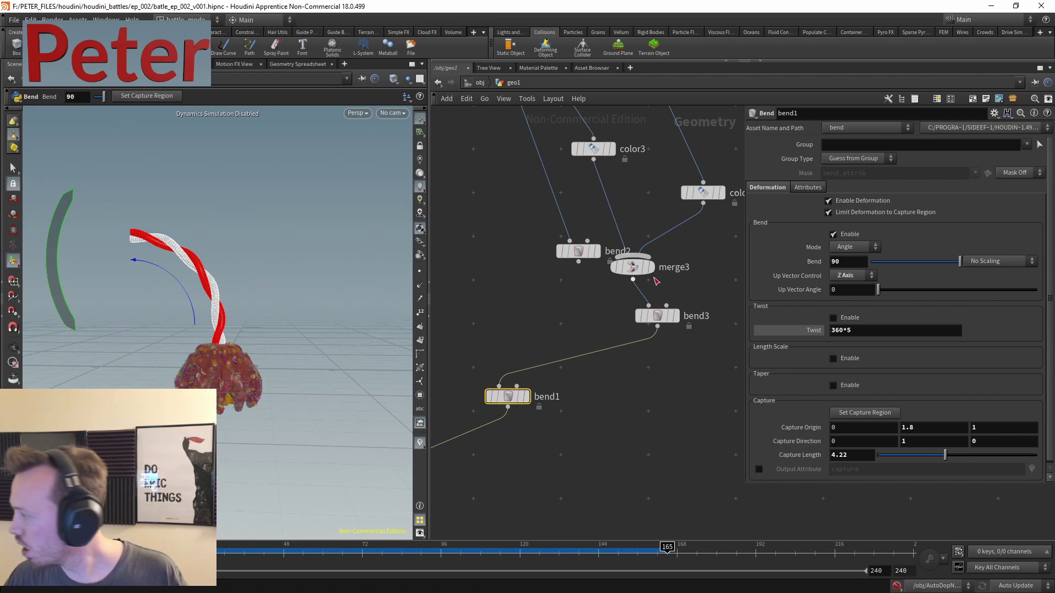
middle_drag(656, 282, 657, 222)
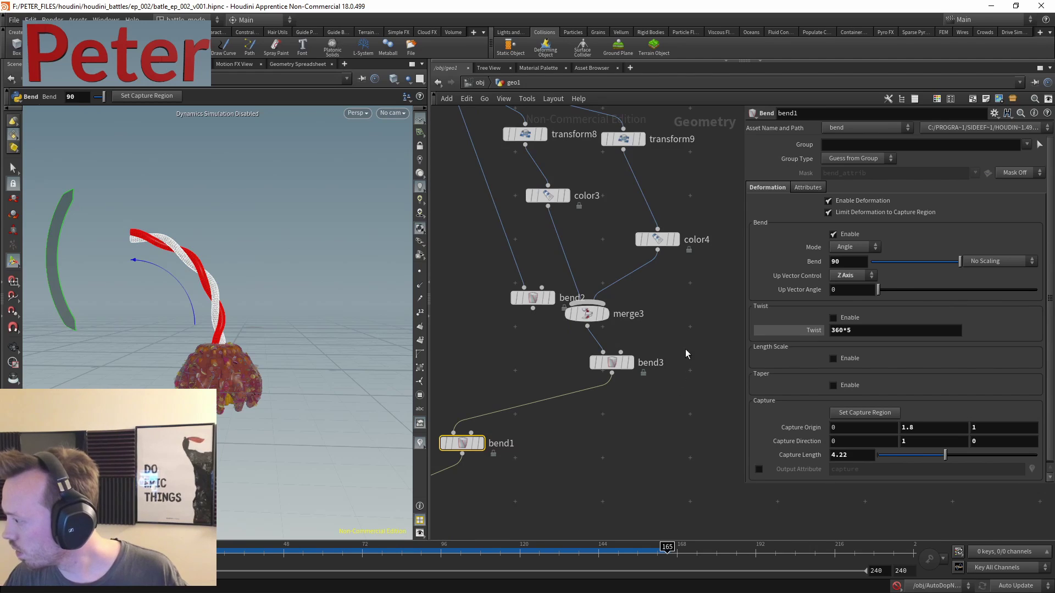
- Give bend3 a Twist of 360*6 for six full strand turns
click(611, 363)
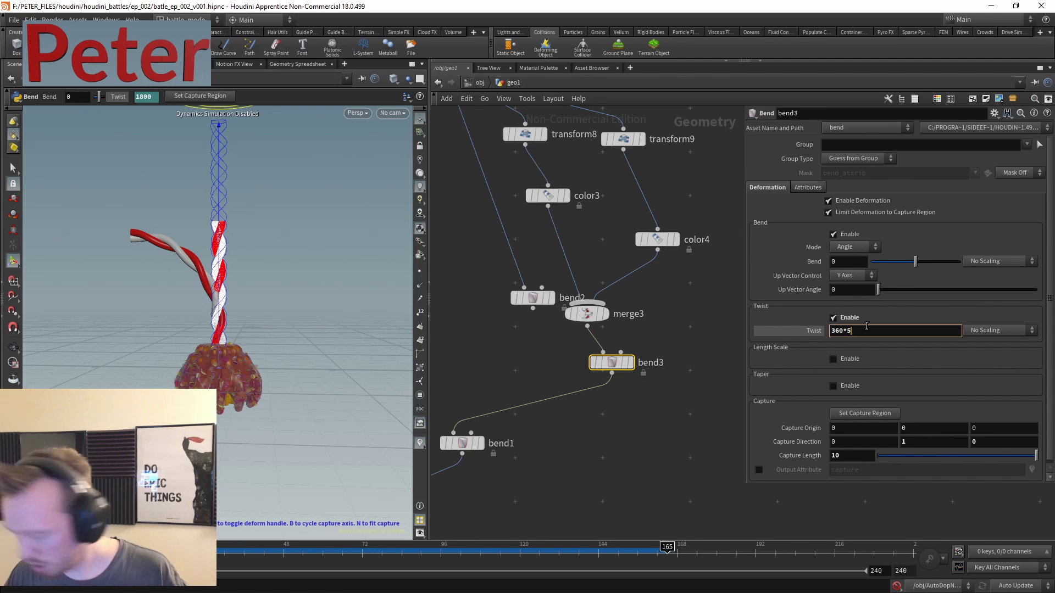
key(Return)
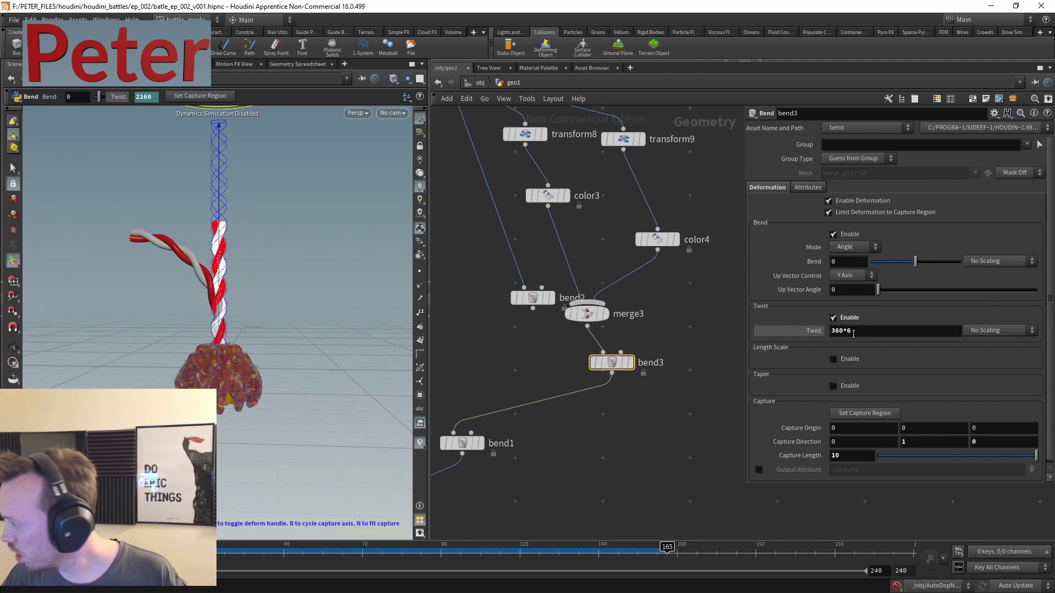
middle_drag(623, 437, 694, 309)
scroll(694, 310, down, 5)
scroll(523, 416, up, 5)
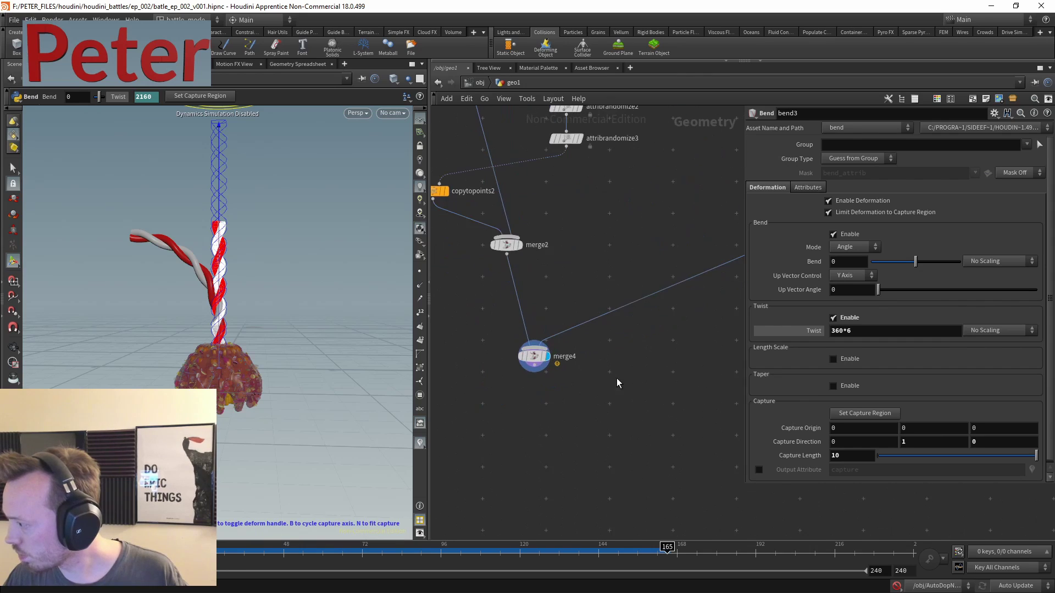
- Add null2 below merge4 and make it the displayed output
key(Tab)
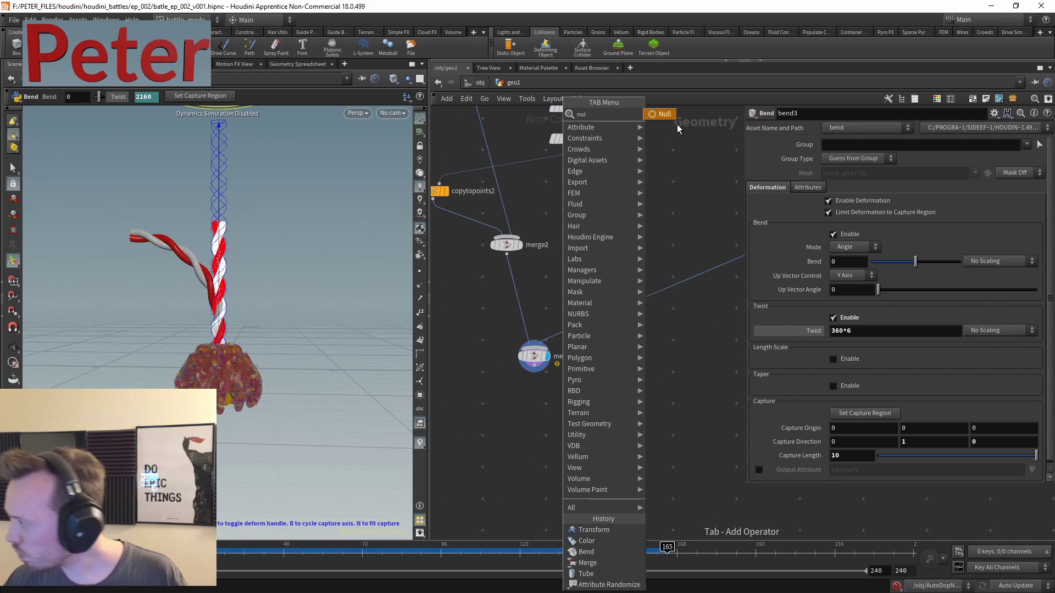
click(676, 122)
click(554, 376)
scroll(544, 374, up, 4)
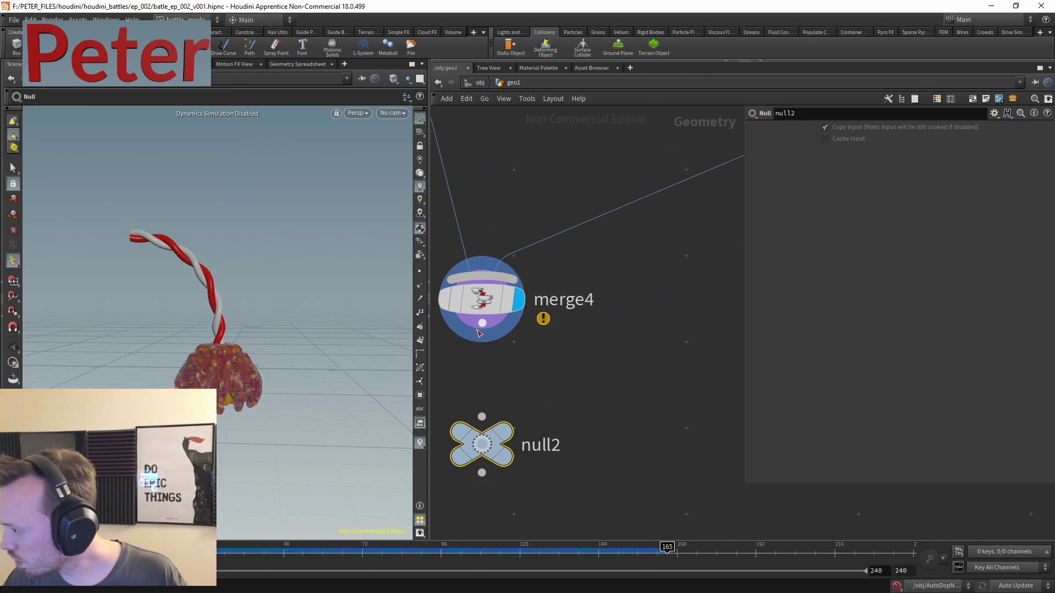
click(526, 386)
scroll(624, 393, down, 6)
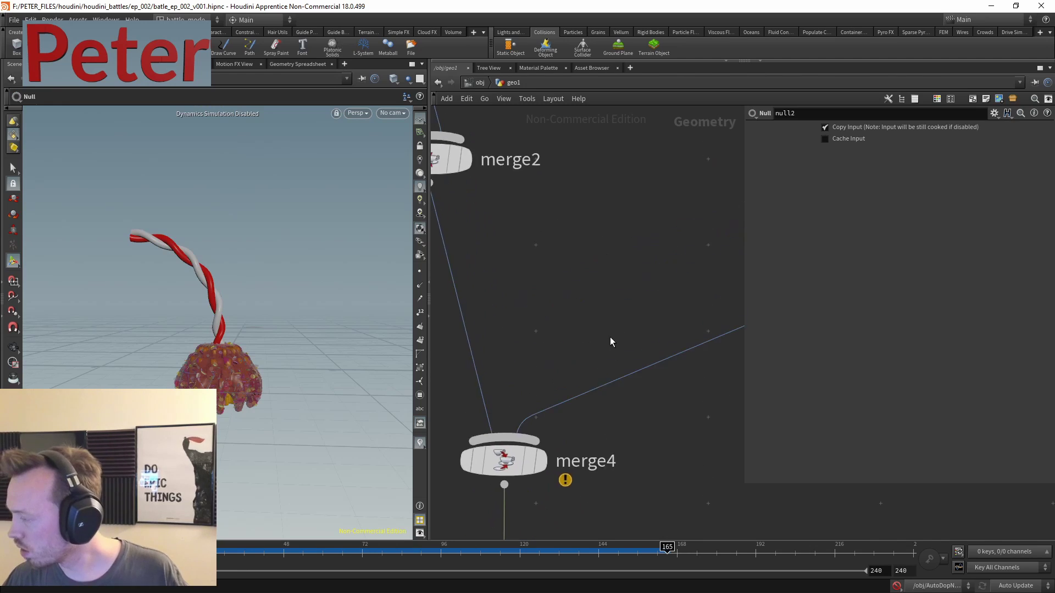
scroll(576, 346, down, 6)
scroll(487, 336, up, 5)
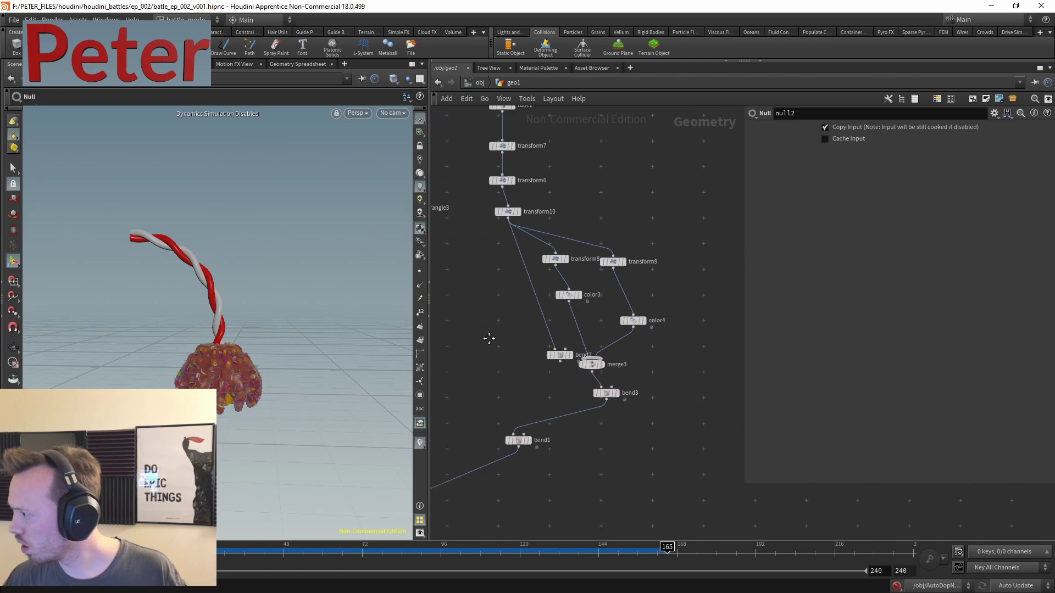
- Shorten the stick by setting transform10's Y scale to 0.7
click(502, 260)
scroll(625, 236, up, 3)
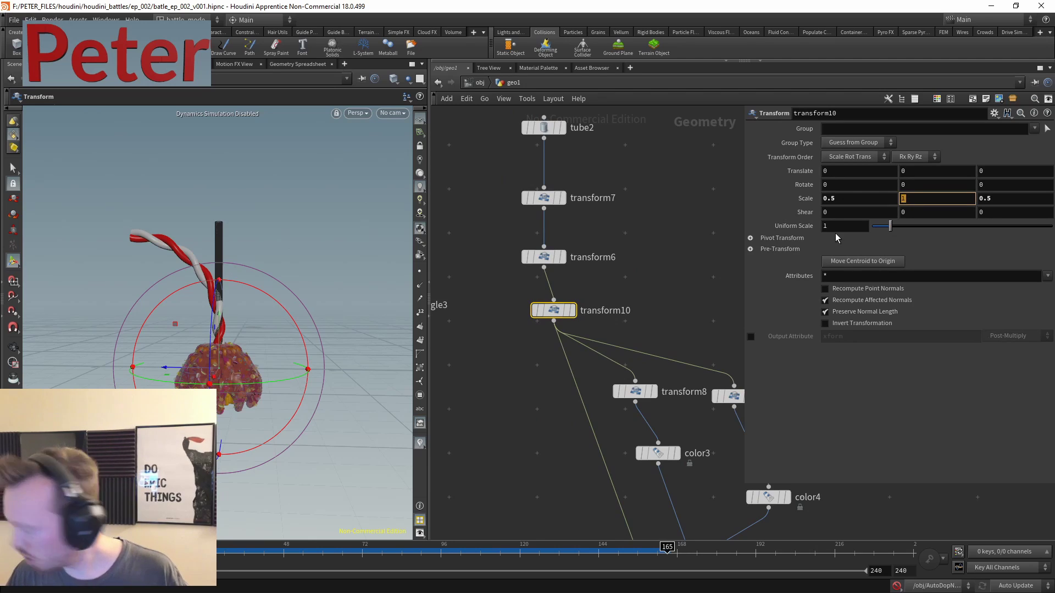
text(0.7)
key(Return)
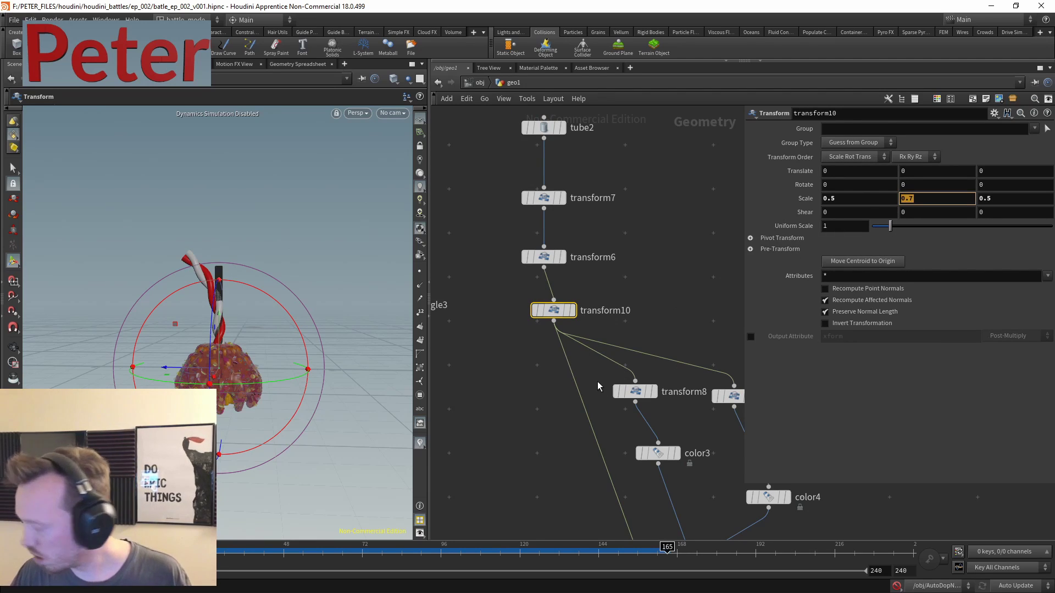
text(8)
key(Return)
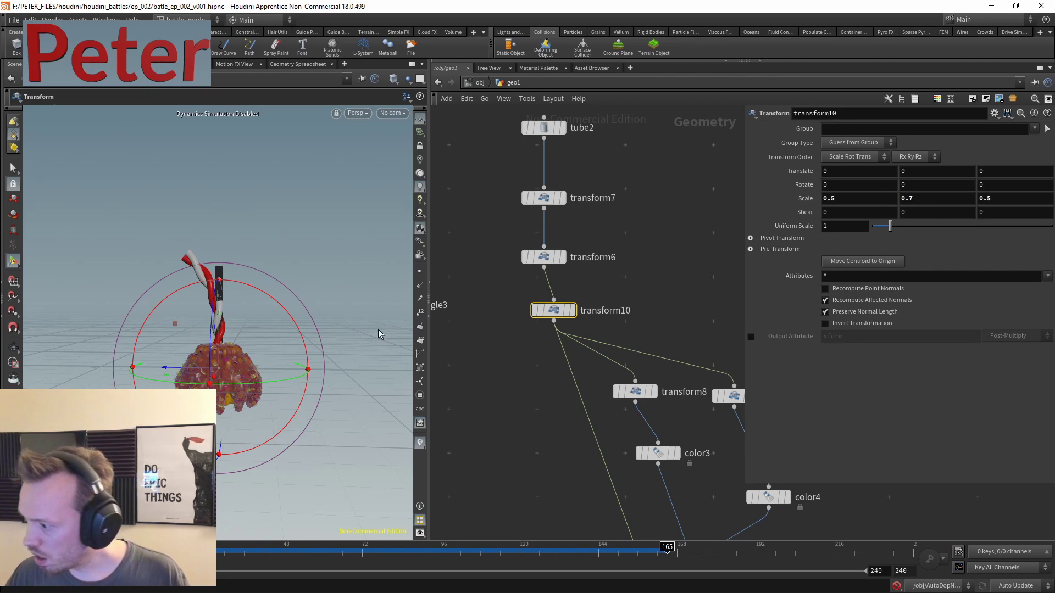
click(527, 444)
- Pan the network to the copytopoints2–null2 branch and pull back the 3D view on the blob
key(Escape)
scroll(311, 332, up, 10)
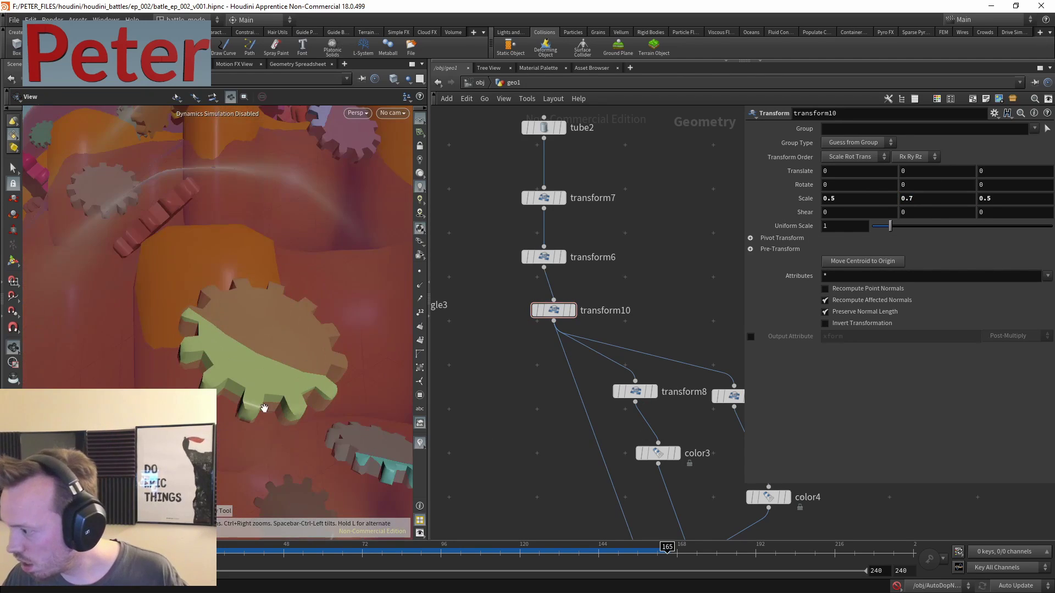
scroll(264, 408, down, 10)
middle_drag(492, 455, 529, 401)
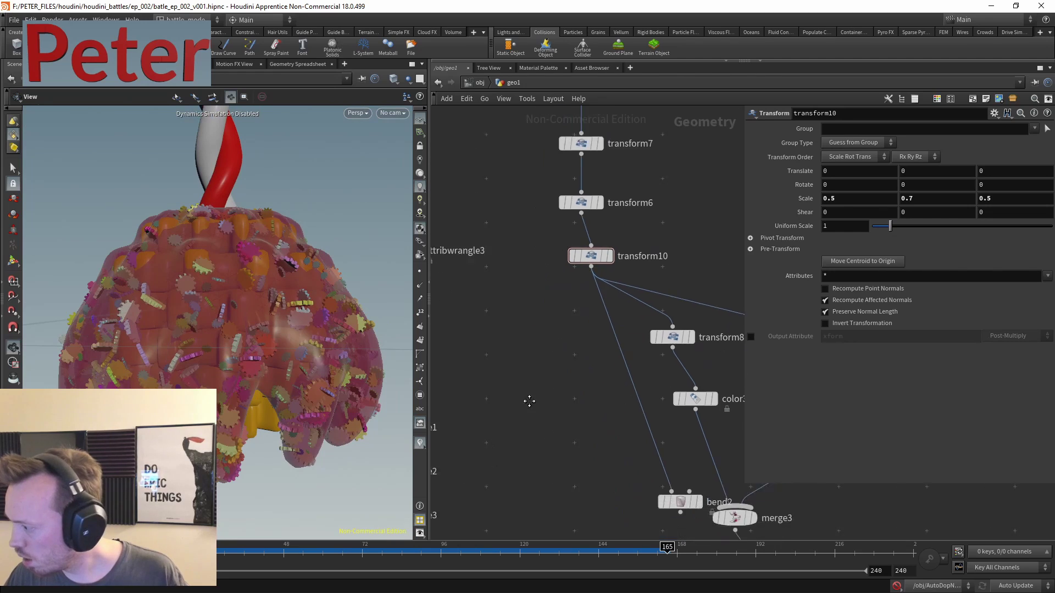
scroll(529, 401, down, 5)
middle_drag(587, 360, 631, 338)
scroll(610, 219, up, 6)
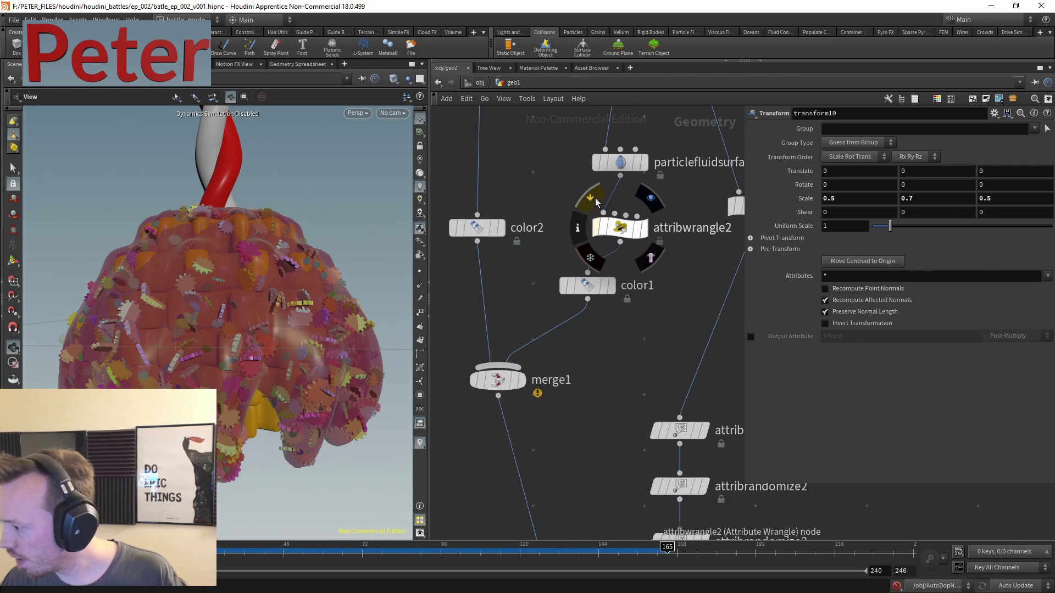
scroll(300, 286, down, 10)
drag(297, 258, 280, 324)
scroll(285, 315, up, 5)
- Compare attribwrangle2 bypassed, set its f@Alpha to 0.8, and save the scene
mouse_move(623, 228)
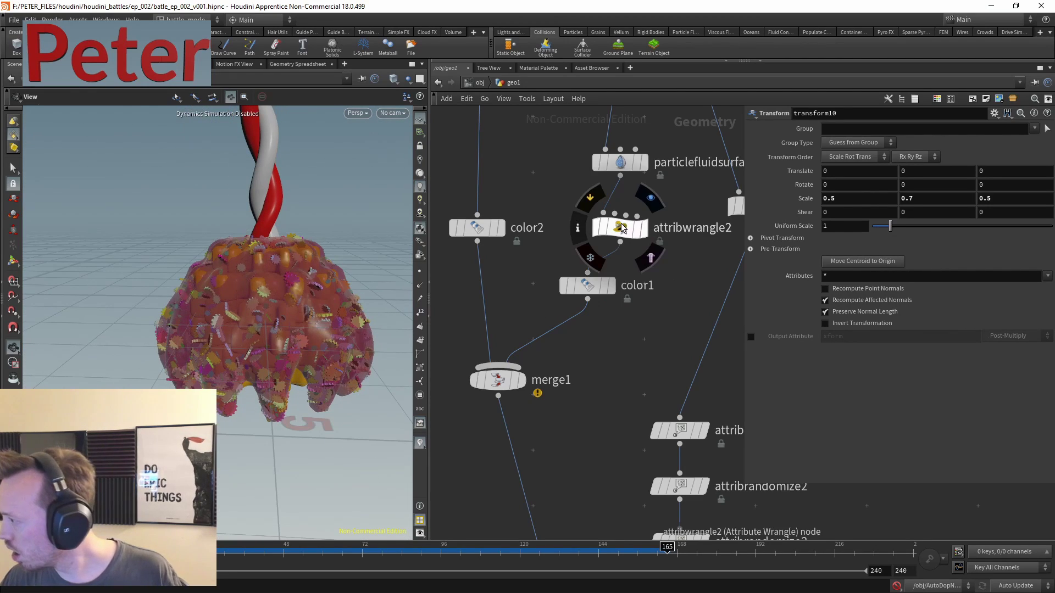
click(590, 197)
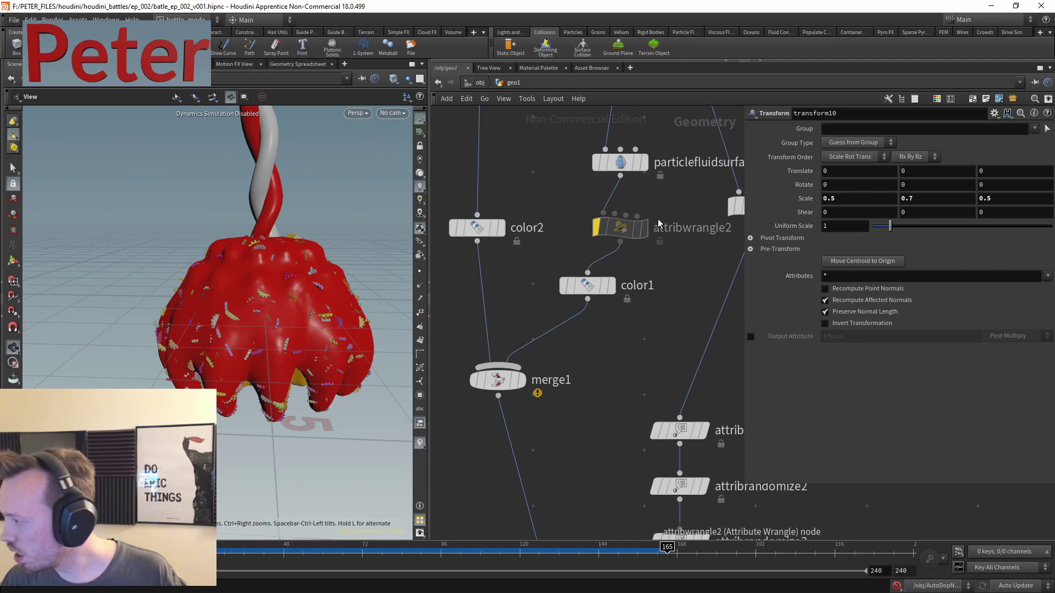
click(589, 196)
click(632, 228)
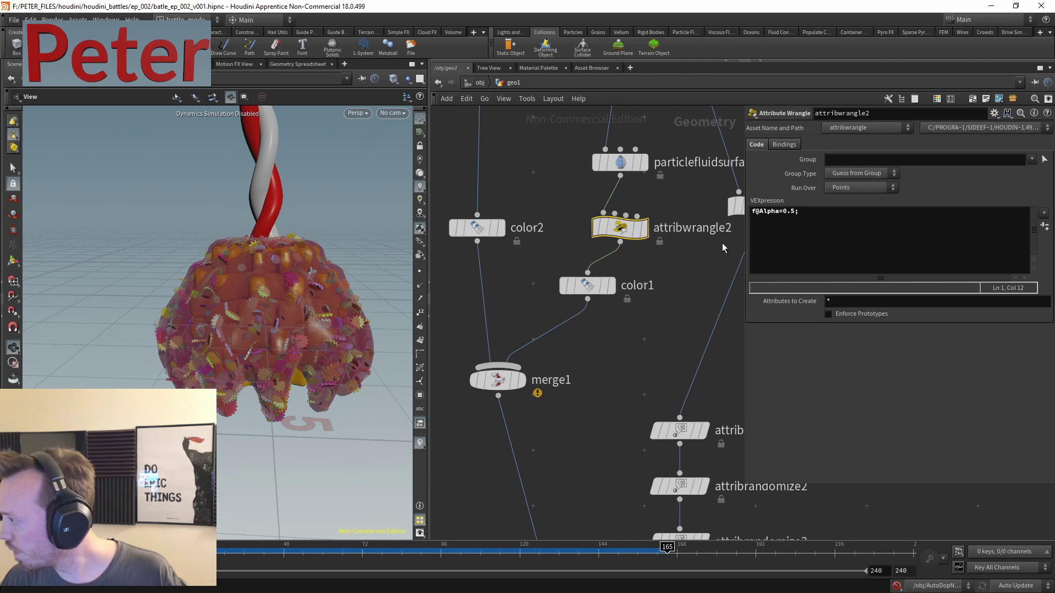
click(759, 249)
key(BackSpace)
text(8)
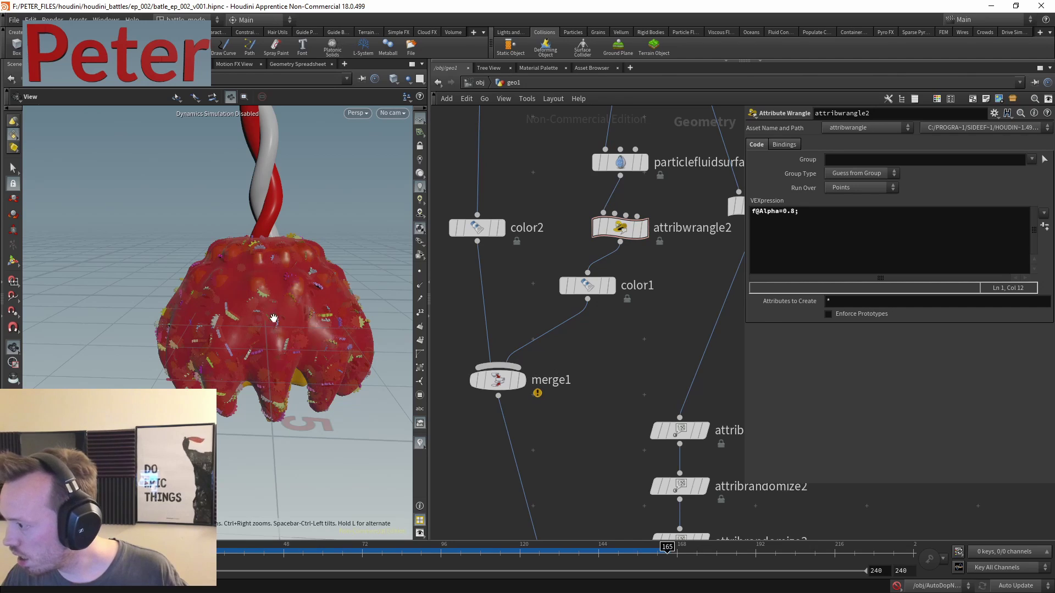
drag(258, 209, 277, 325)
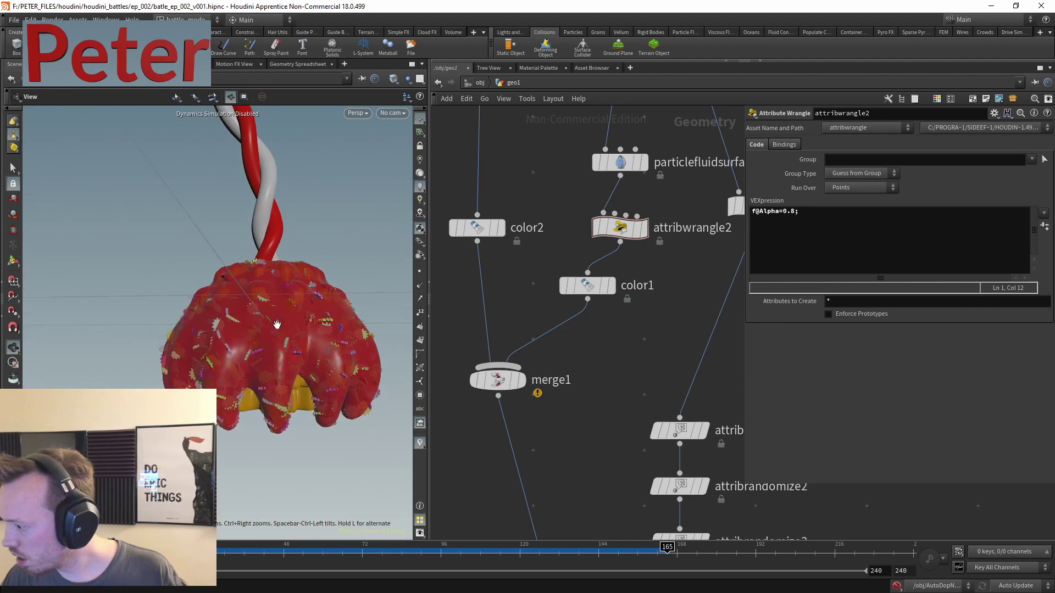
key(ctrl+s)
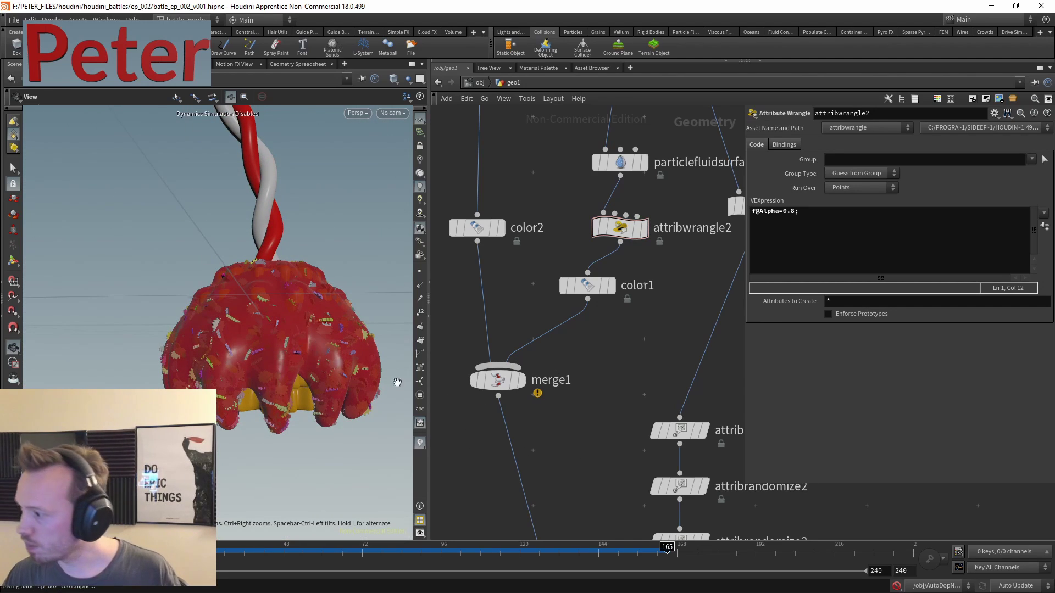
- Orbit and zoom around the semi-transparent red blob and helix stick to inspect them
drag(373, 334, 226, 361)
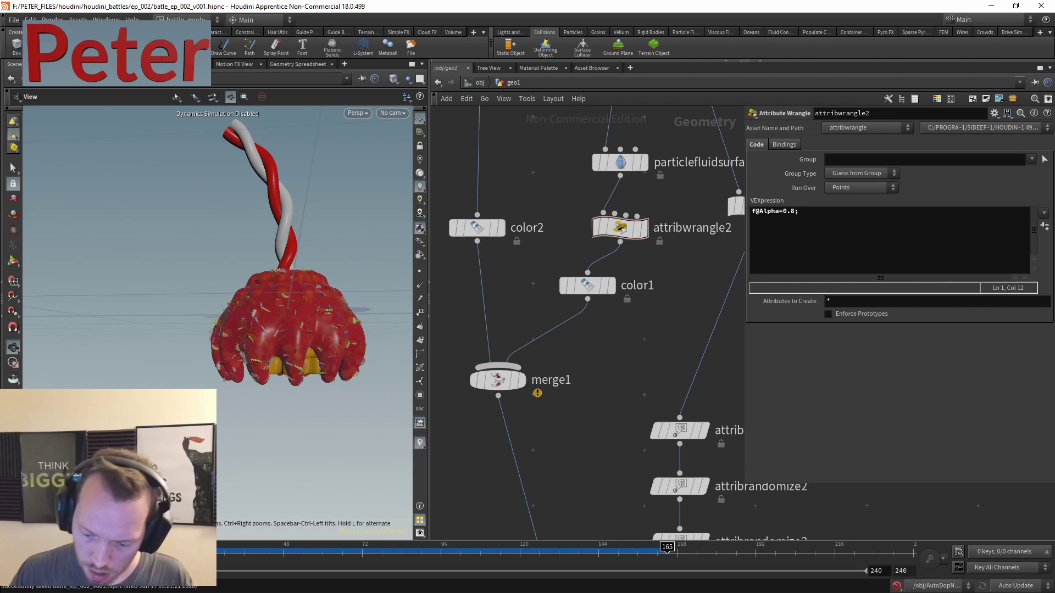
middle_drag(582, 447, 616, 339)
scroll(616, 338, down, 2)
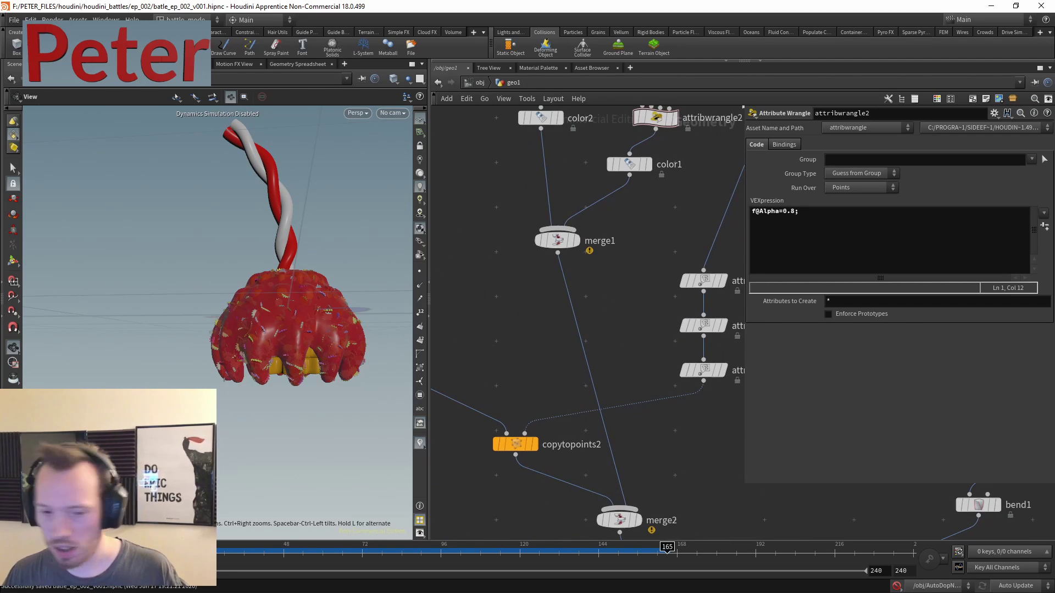
middle_drag(606, 431, 627, 333)
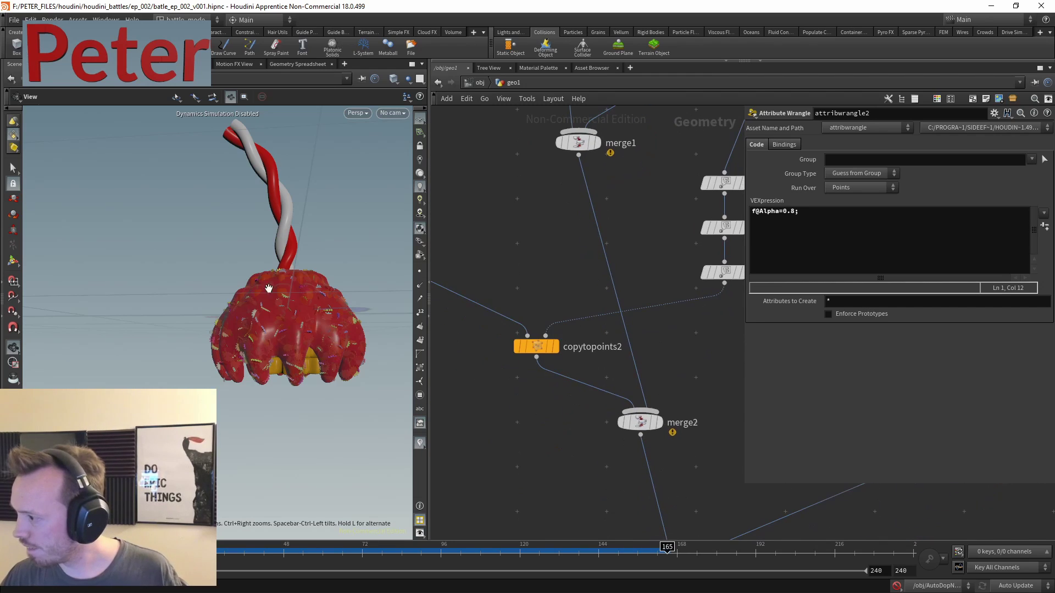
middle_drag(305, 292, 159, 325)
drag(159, 324, 209, 286)
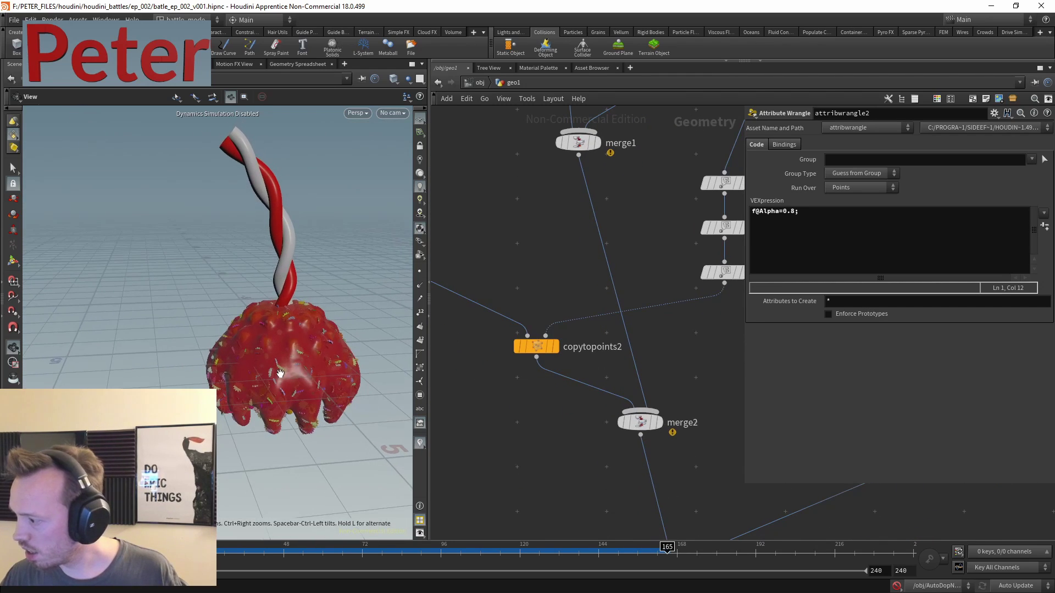
middle_drag(590, 484, 577, 302)
scroll(544, 354, down, 3)
scroll(629, 331, up, 3)
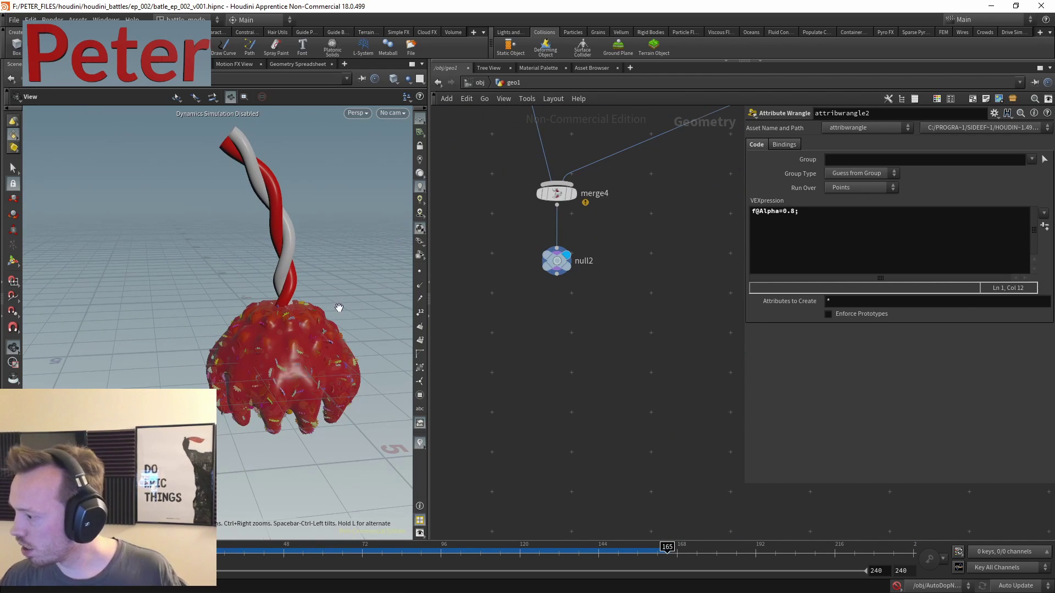
scroll(361, 301, up, 5)
scroll(345, 325, down, 5)
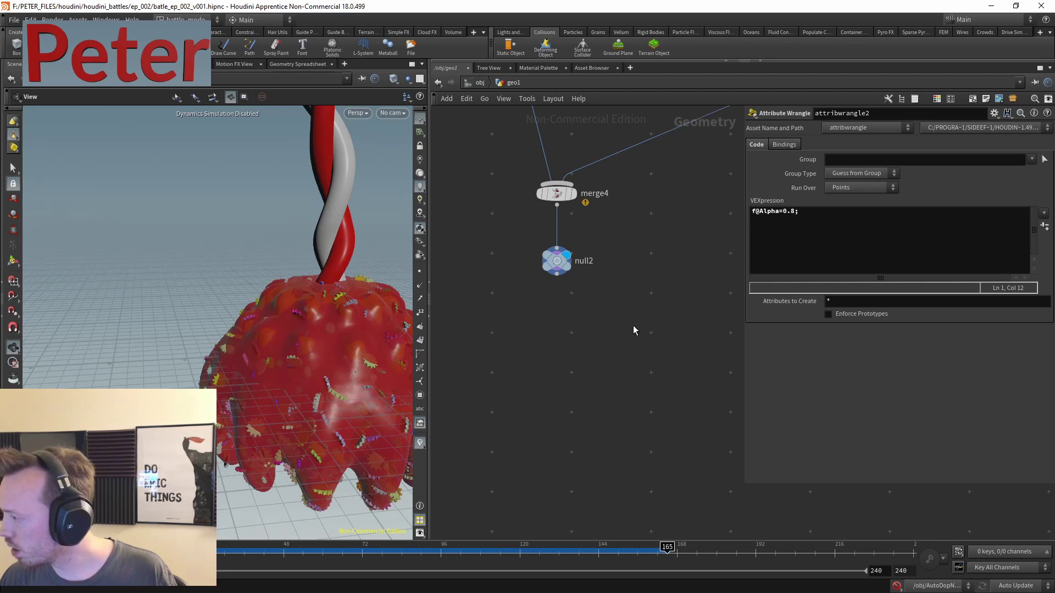
scroll(633, 330, down, 5)
scroll(583, 293, up, 2)
- Add a Group node beside the network and wire merge1 into it
key(Tab)
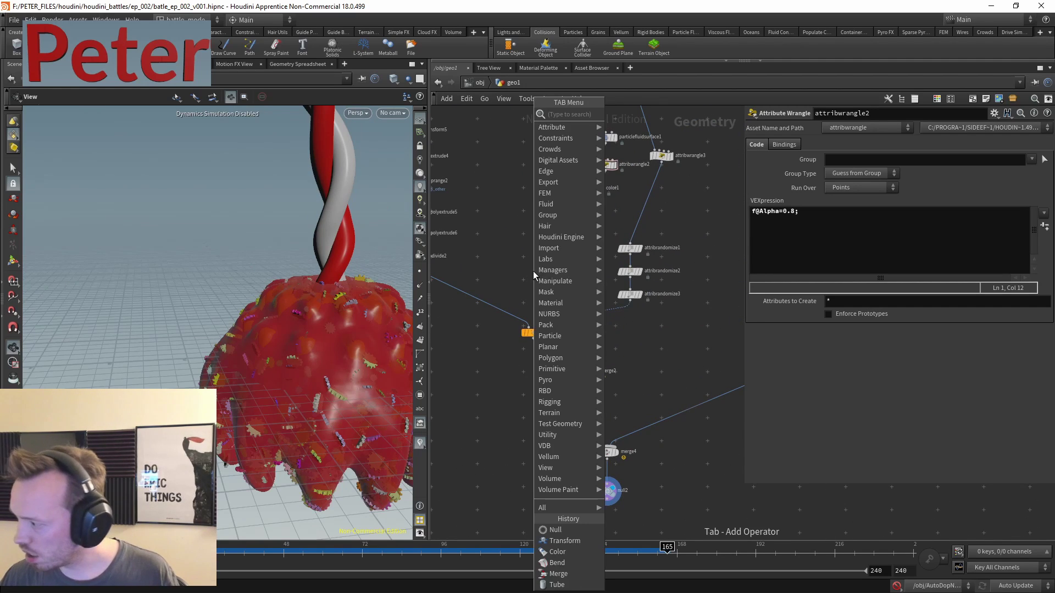
text(grid)
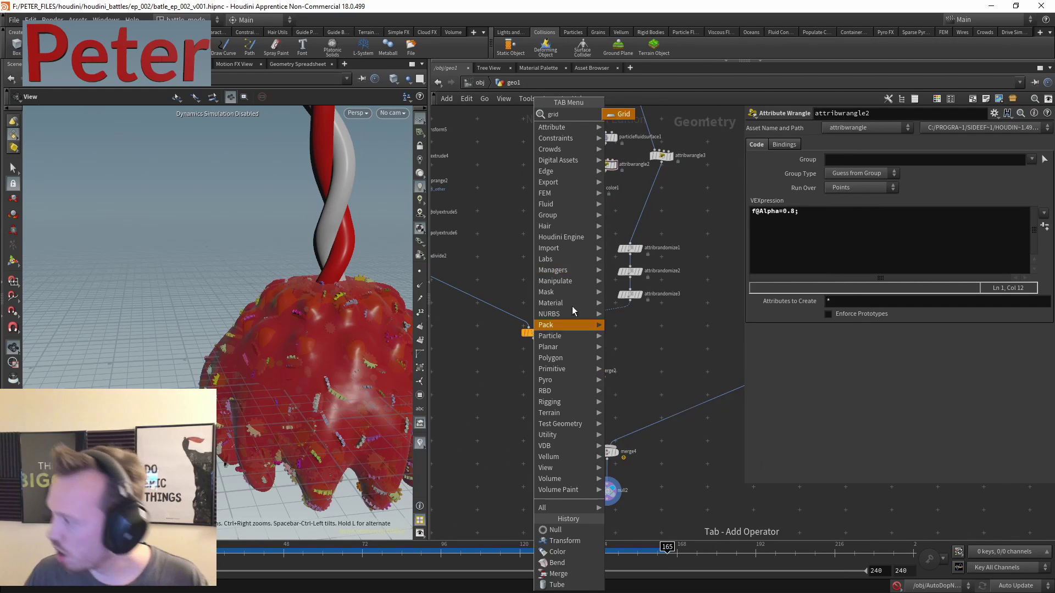
key(Escape)
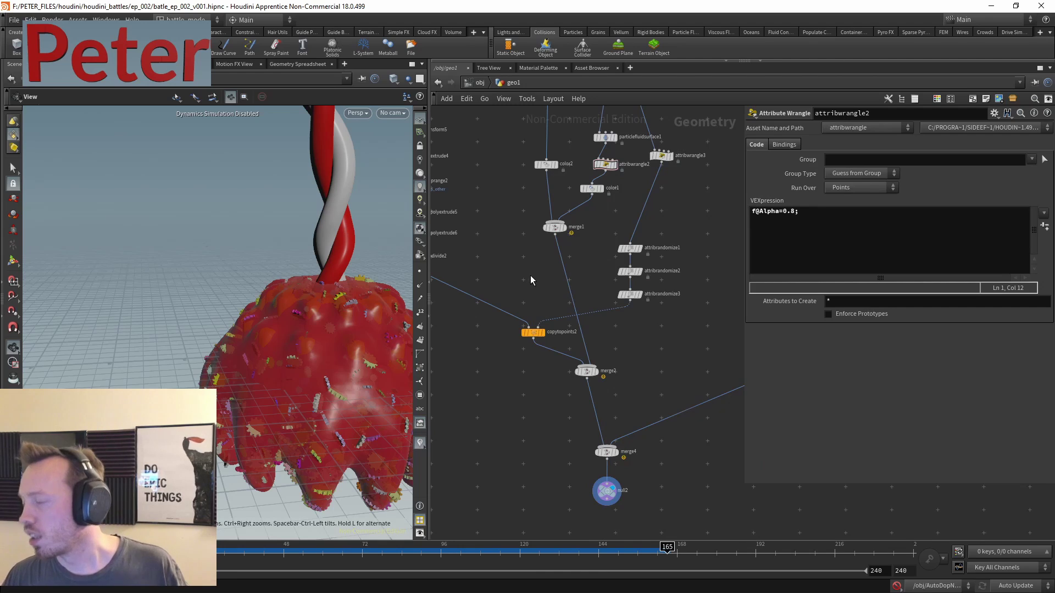
key(Tab)
text(group)
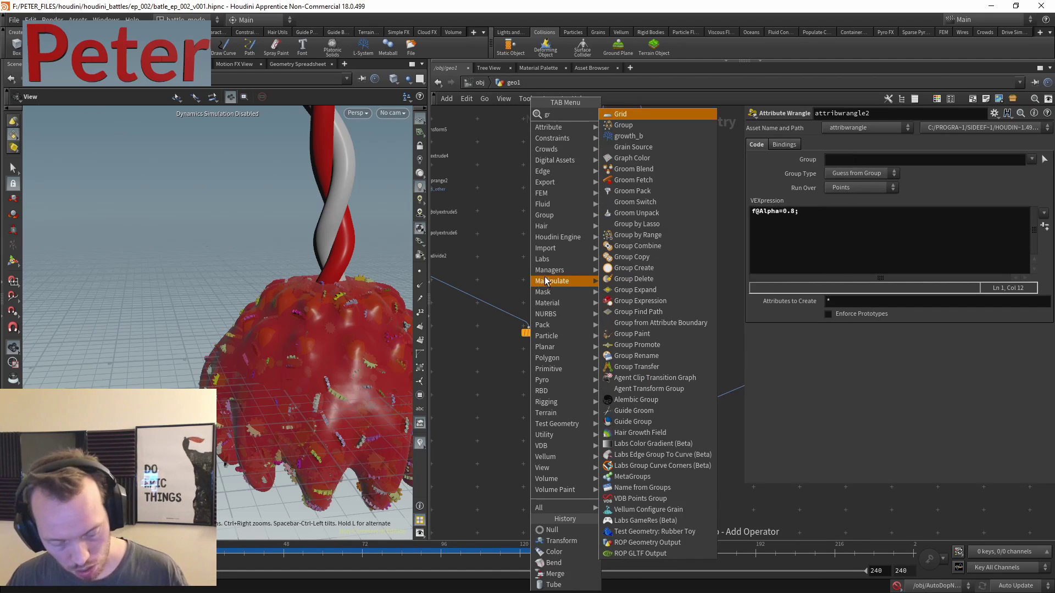
click(632, 114)
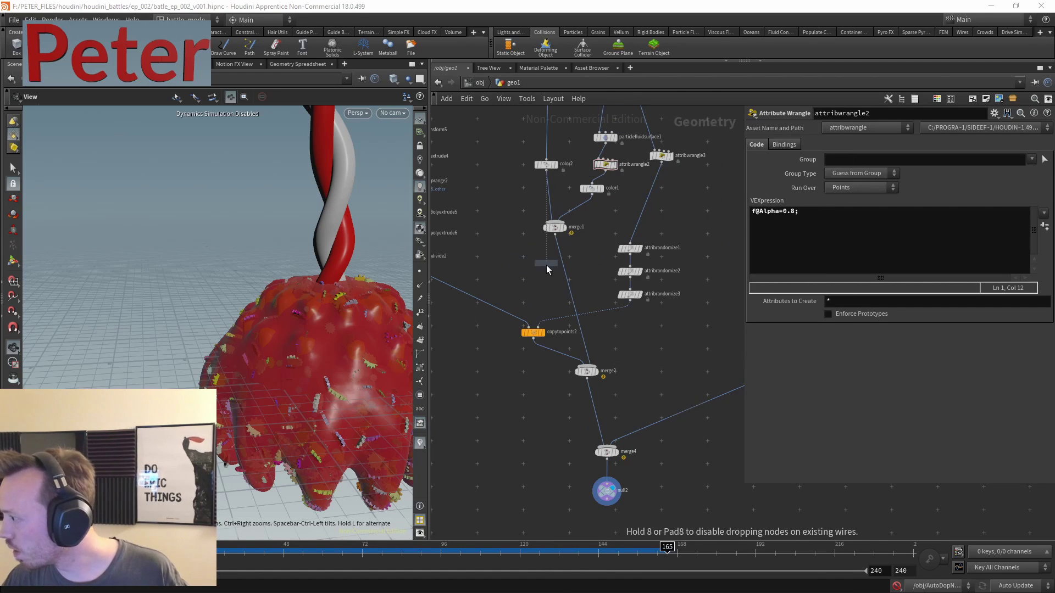
click(546, 265)
scroll(566, 236, up, 5)
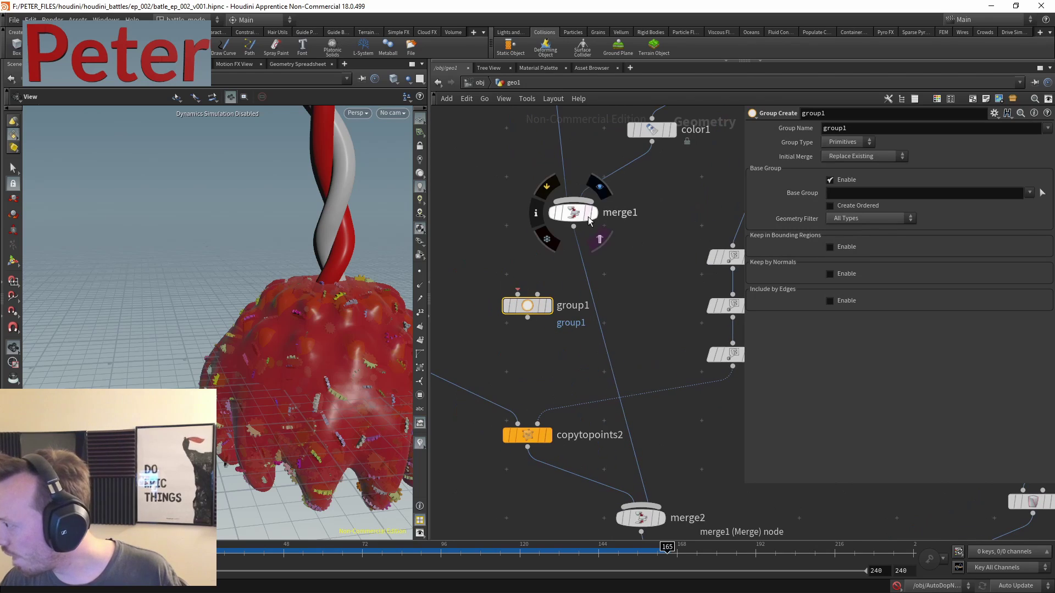
click(576, 225)
click(573, 227)
click(517, 294)
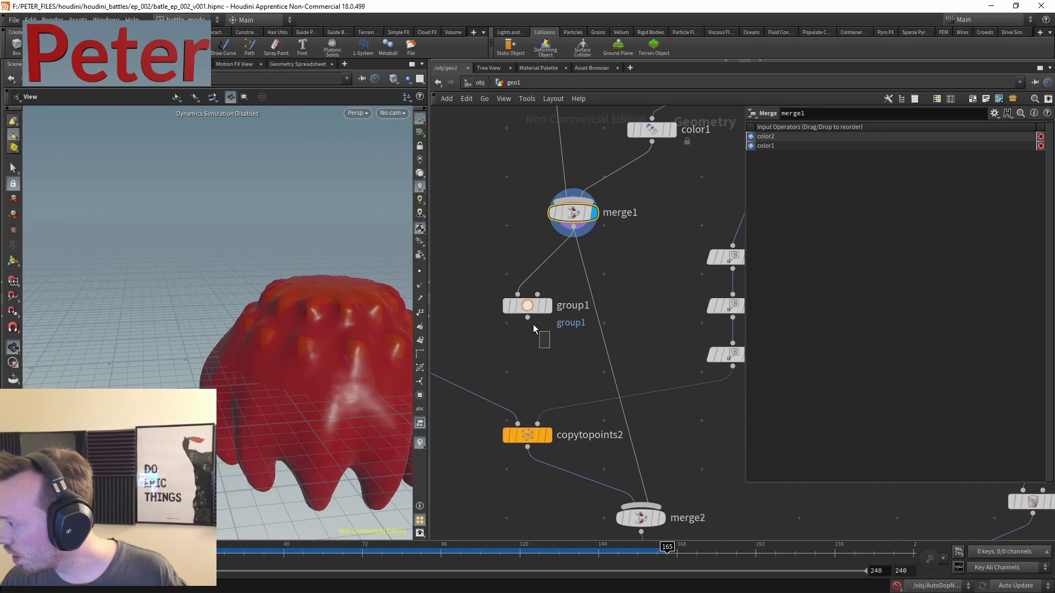
- Set group1 to primitives with Base Group off, Keep by Normals direction 0 1 0, spread 61.9
click(527, 306)
click(842, 180)
click(847, 142)
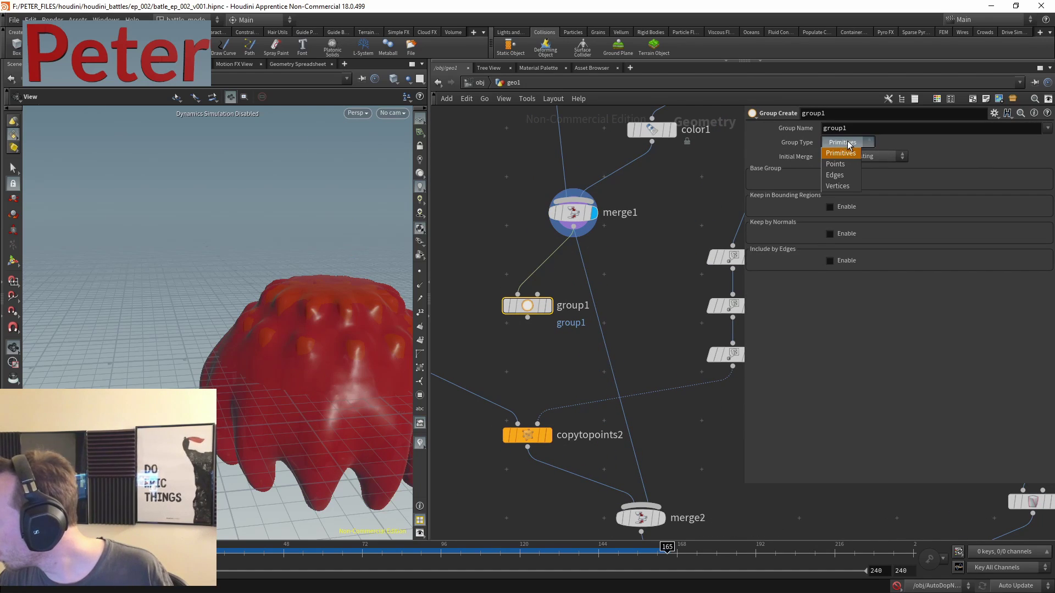
click(939, 140)
click(846, 234)
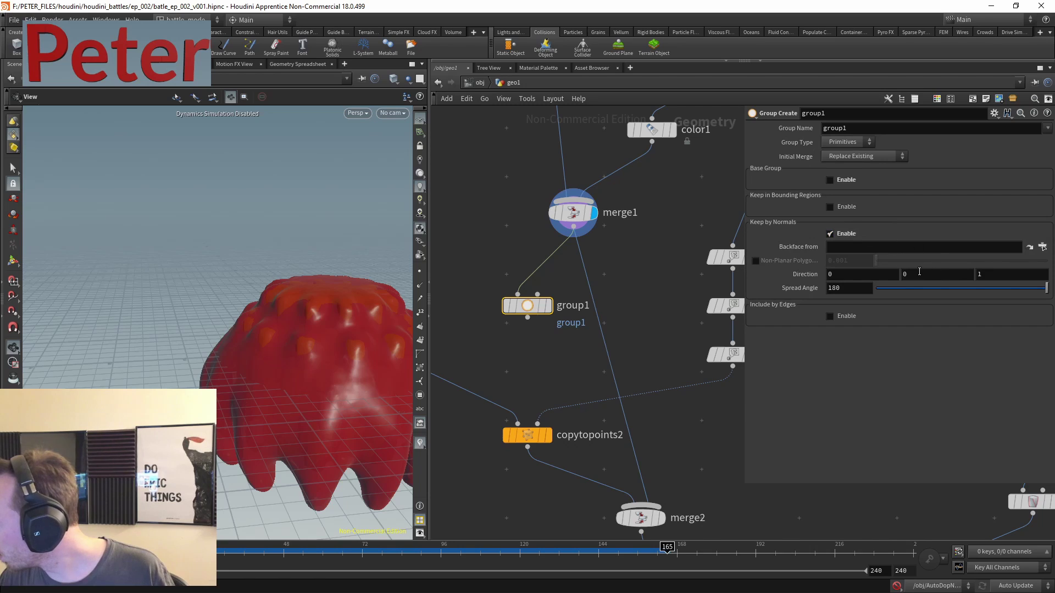
text(0)
key(Return)
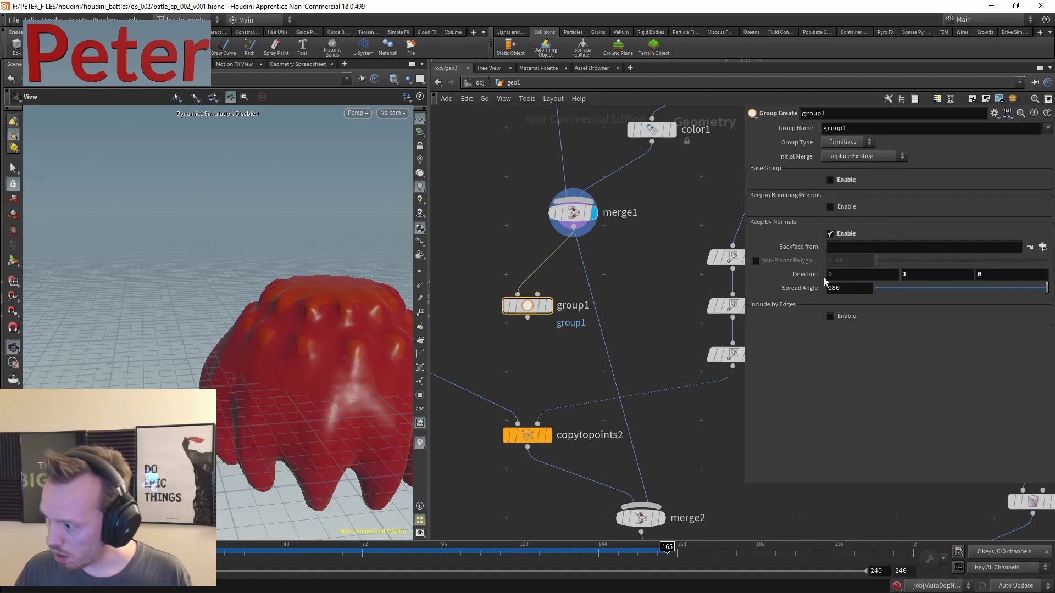
scroll(547, 277, up, 4)
click(552, 263)
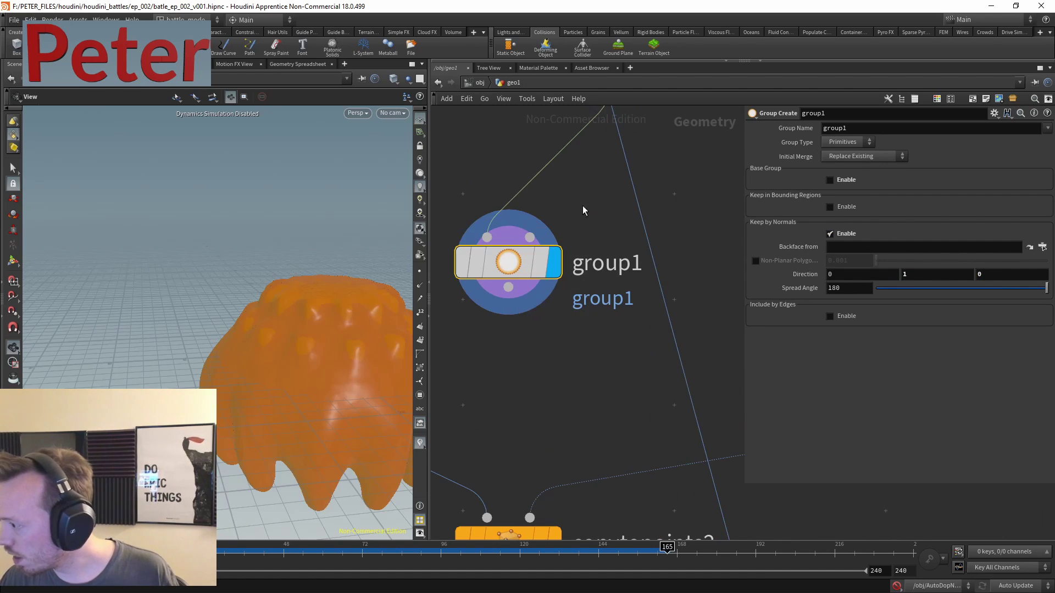
drag(941, 294, 912, 289)
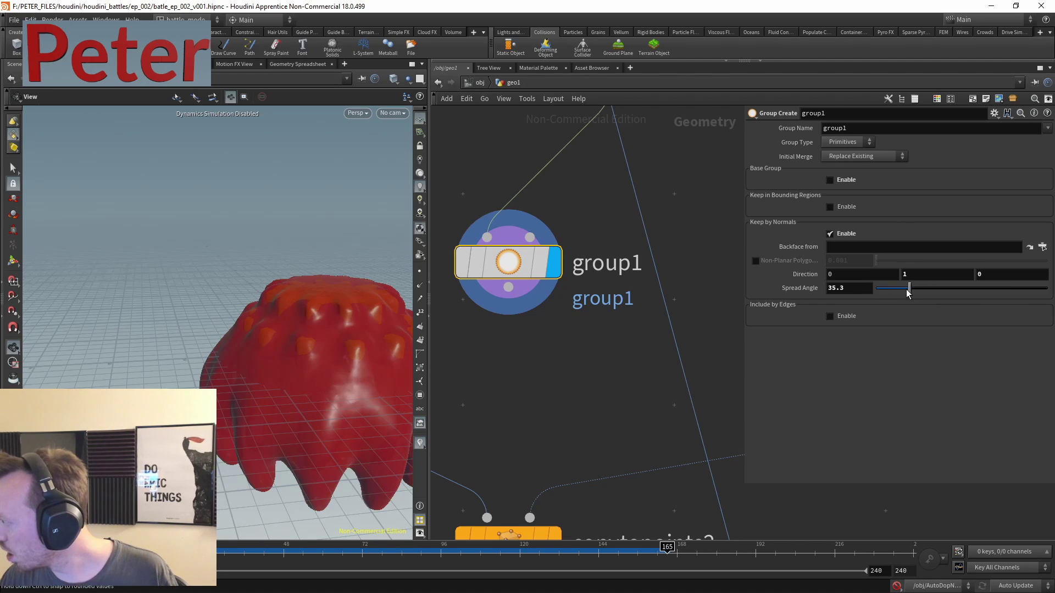
- Compare merge1 with group1's selection and move group1 beside copytopoints2
middle_drag(555, 220, 546, 319)
click(642, 161)
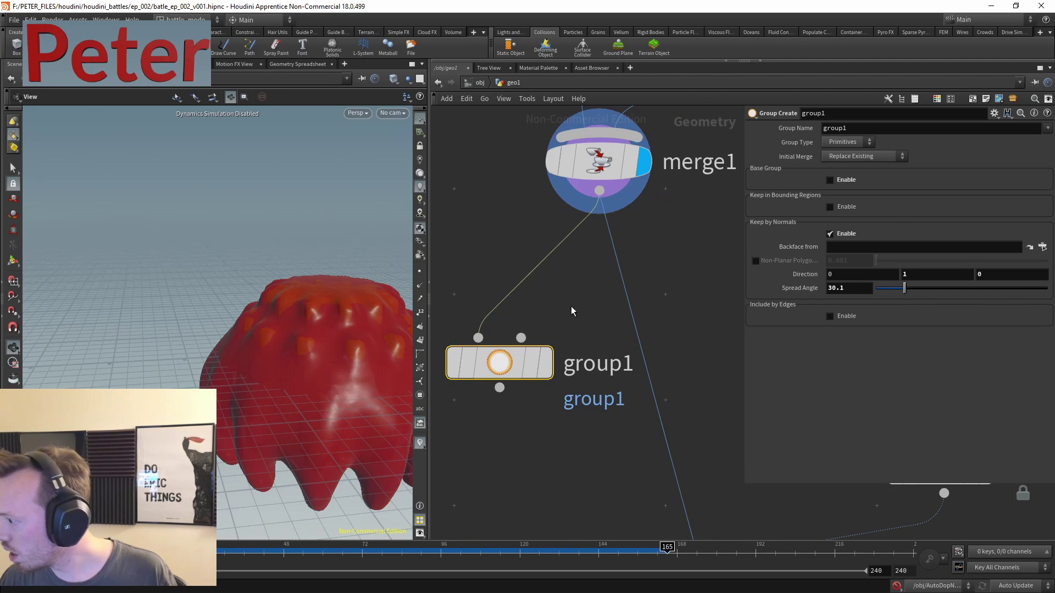
click(541, 366)
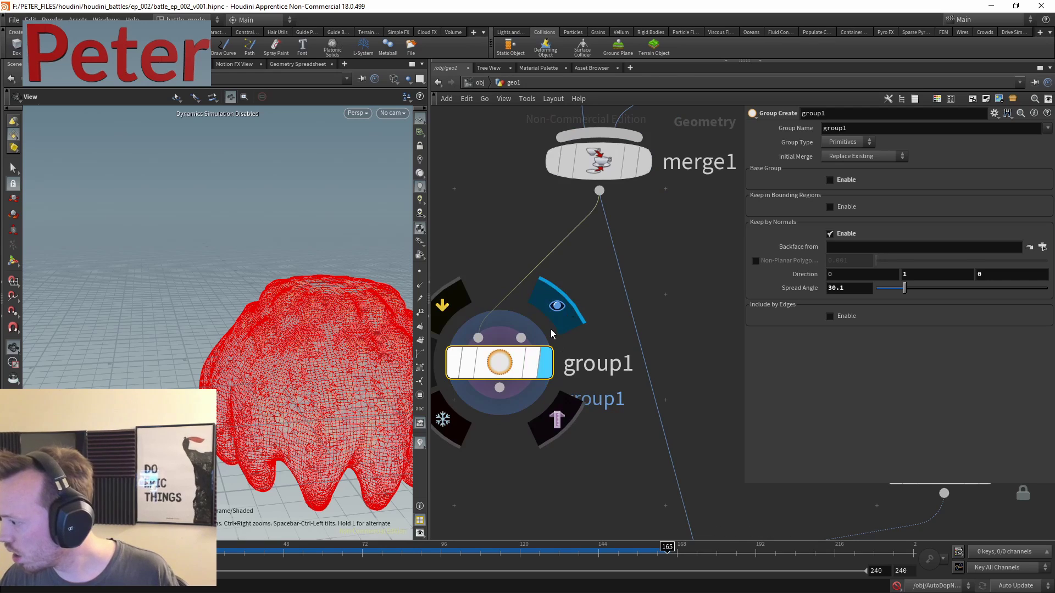
middle_drag(540, 353, 537, 256)
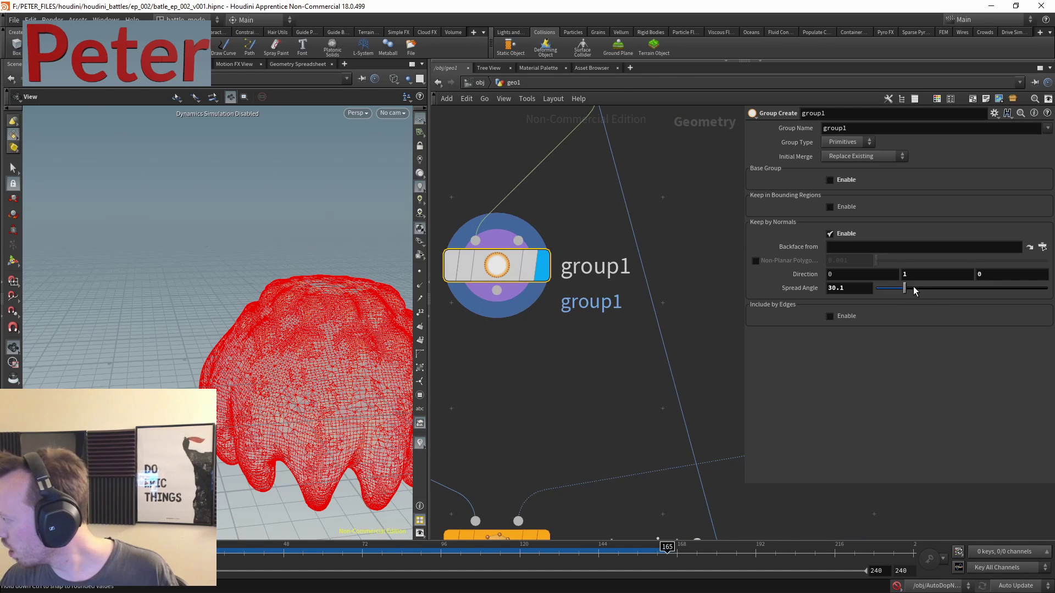
middle_drag(693, 345, 635, 221)
middle_drag(642, 182, 690, 238)
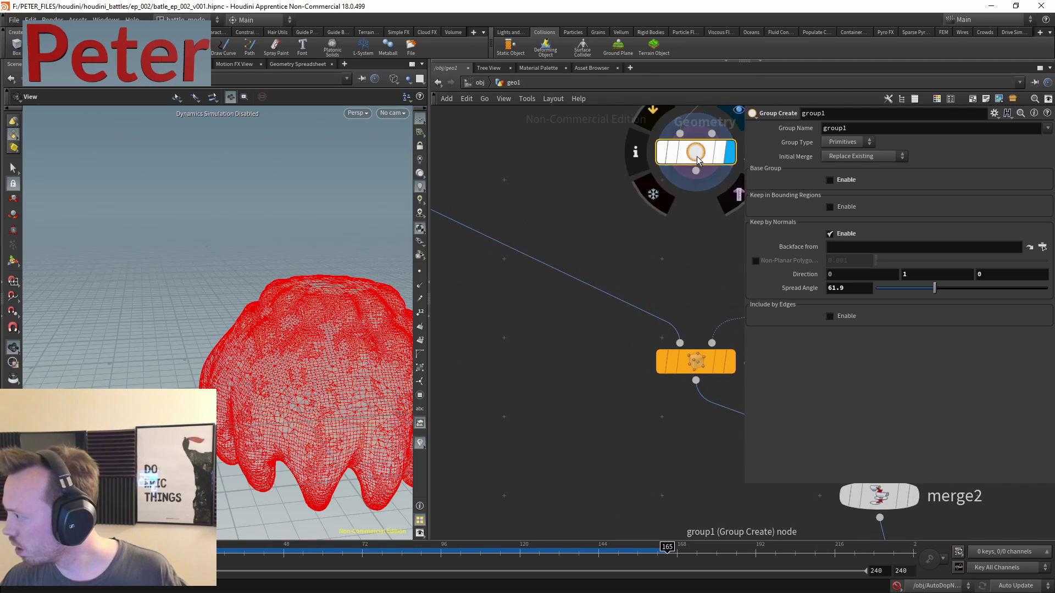
drag(687, 165, 561, 429)
- Rename group1 to group_top
double_click(881, 128)
text(group_top)
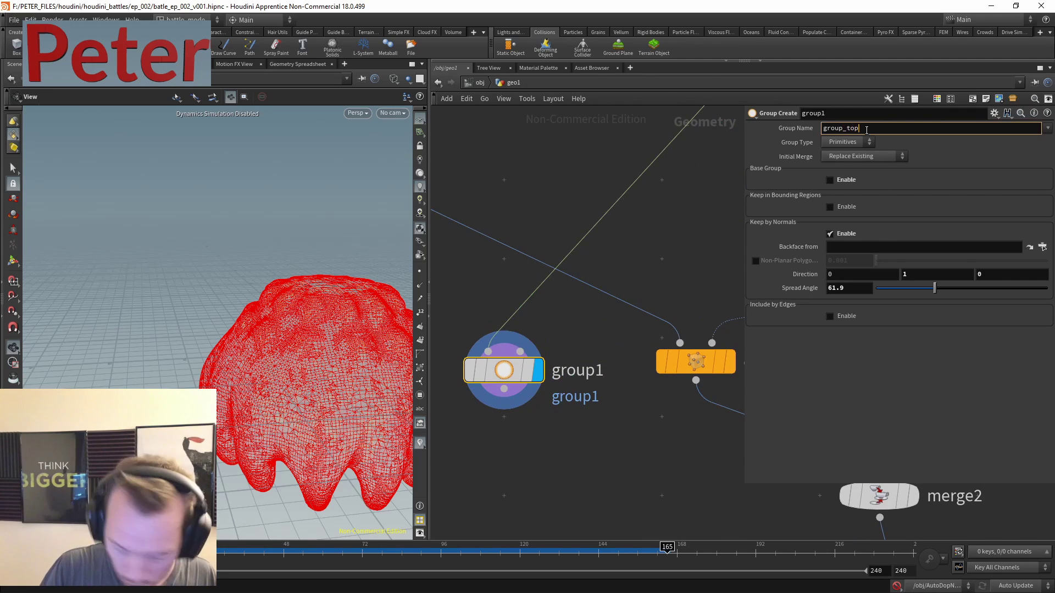
key(Return)
middle_drag(540, 349, 571, 231)
key(Tab)
- Add blast1 under group1 that keeps only the group_top primitives
mouse_move(571, 348)
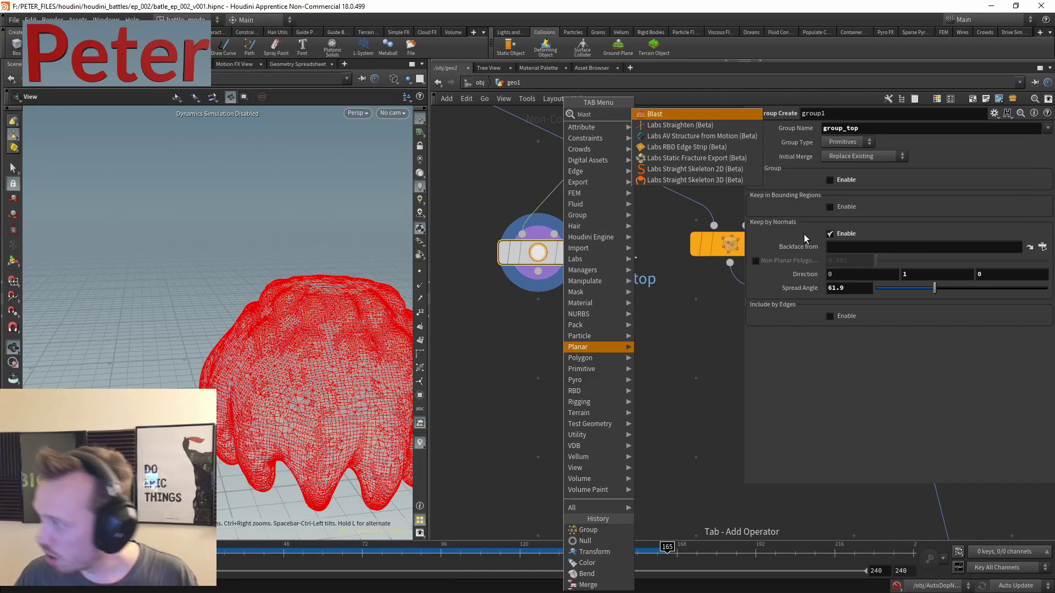
click(670, 113)
click(571, 352)
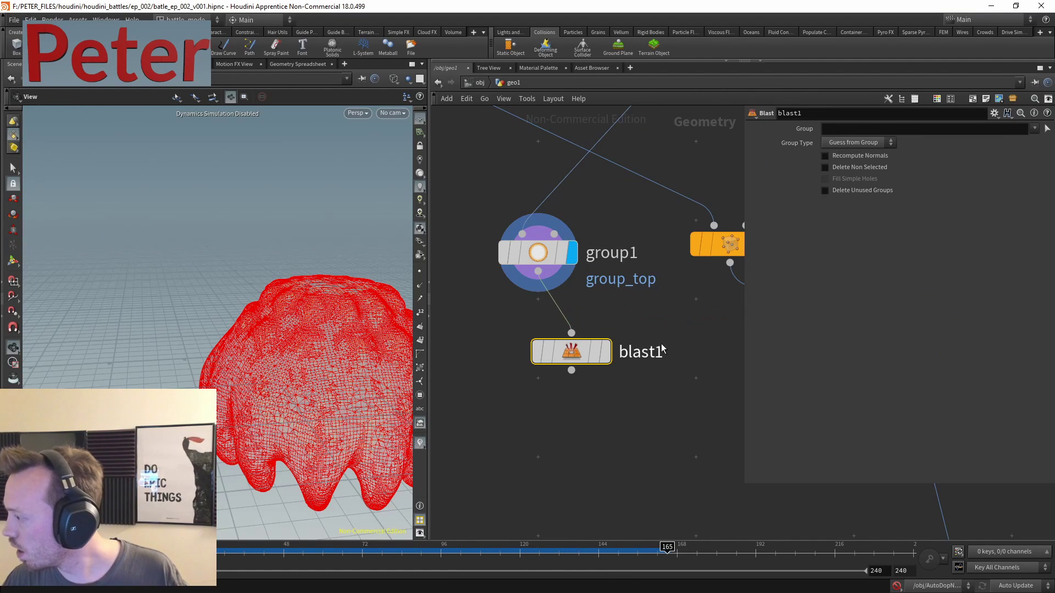
click(1035, 128)
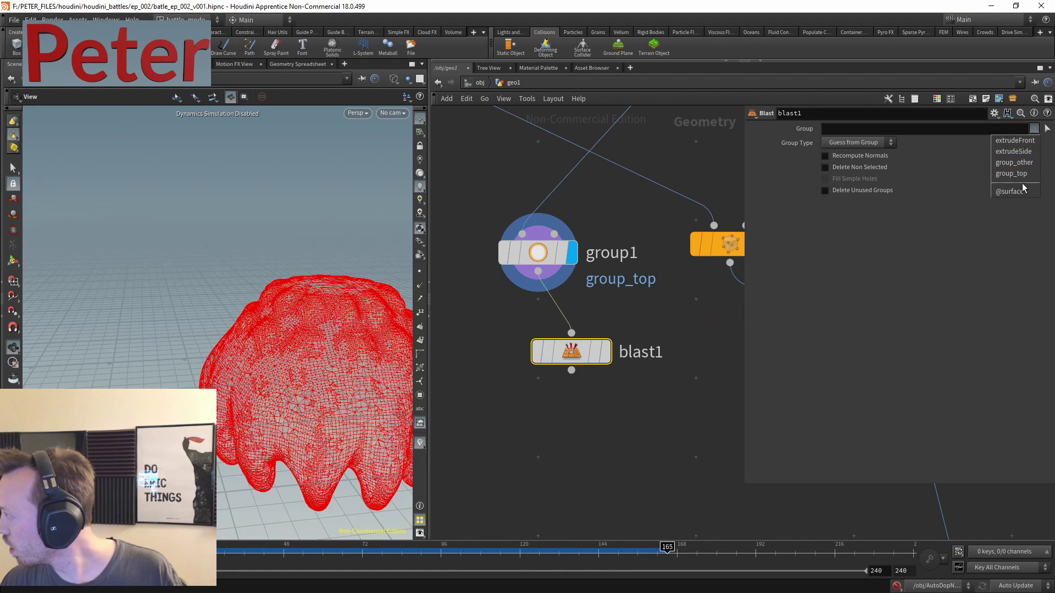
click(1015, 174)
click(607, 358)
drag(602, 354, 568, 352)
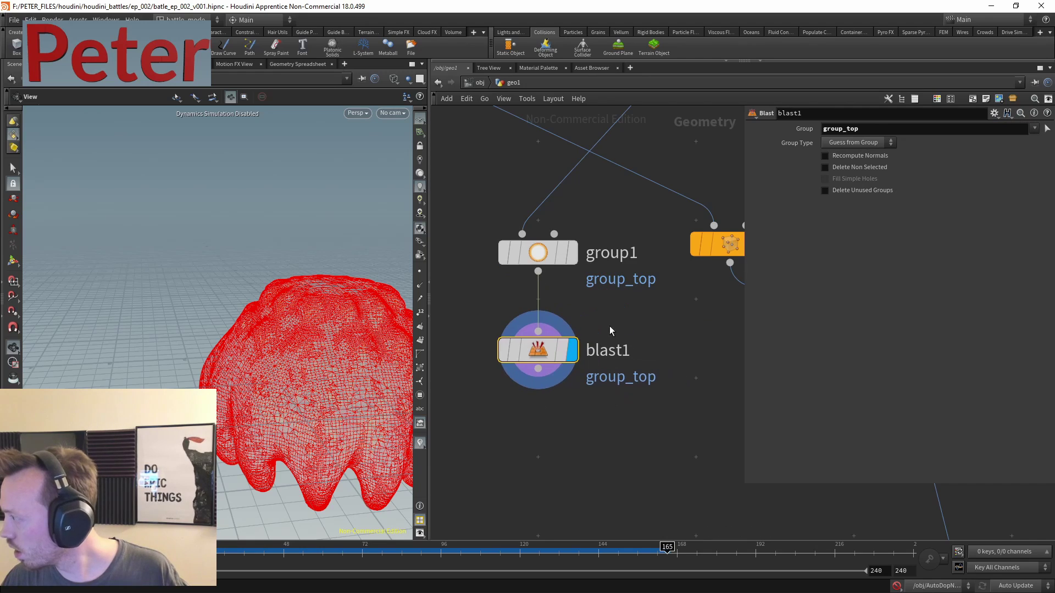
click(848, 168)
click(857, 142)
key(Escape)
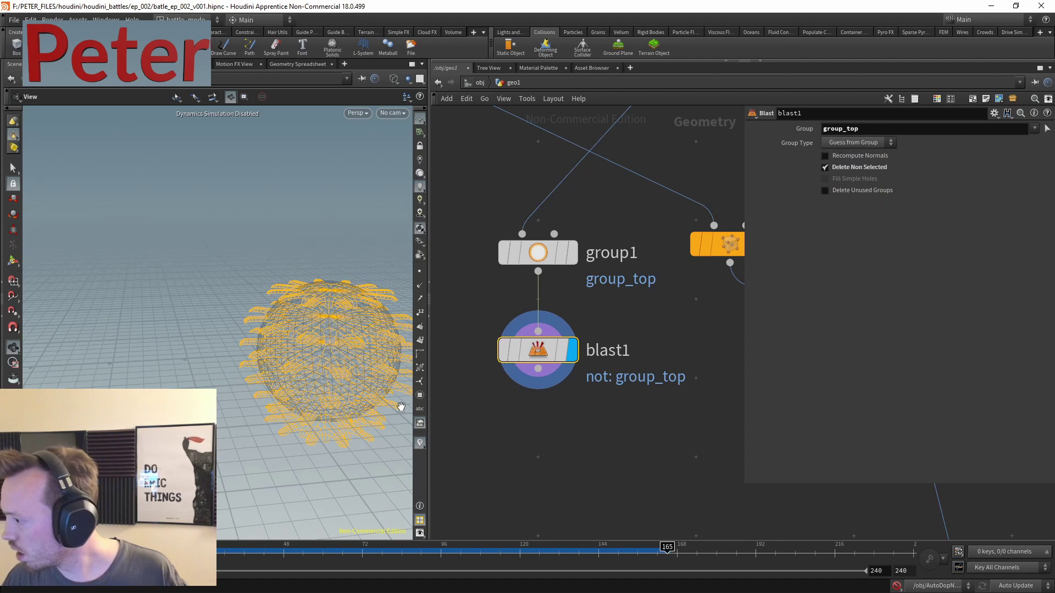
- Inspect the fluid surface mesh, color1 and blast1 results in the network
scroll(290, 293, down, 2)
middle_drag(605, 99, 485, 269)
scroll(486, 270, down, 4)
scroll(640, 280, up, 4)
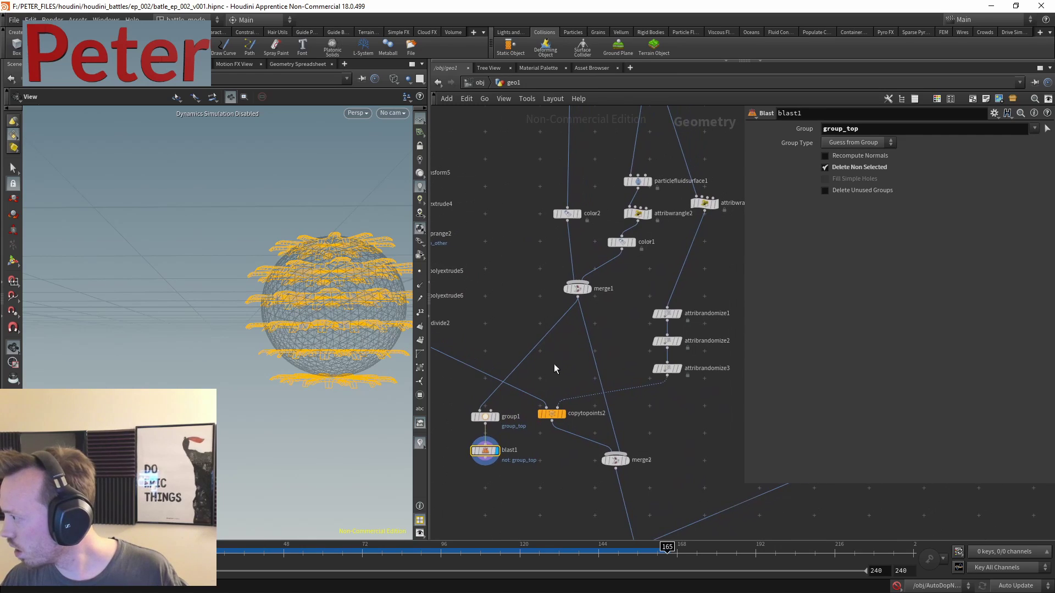
click(665, 115)
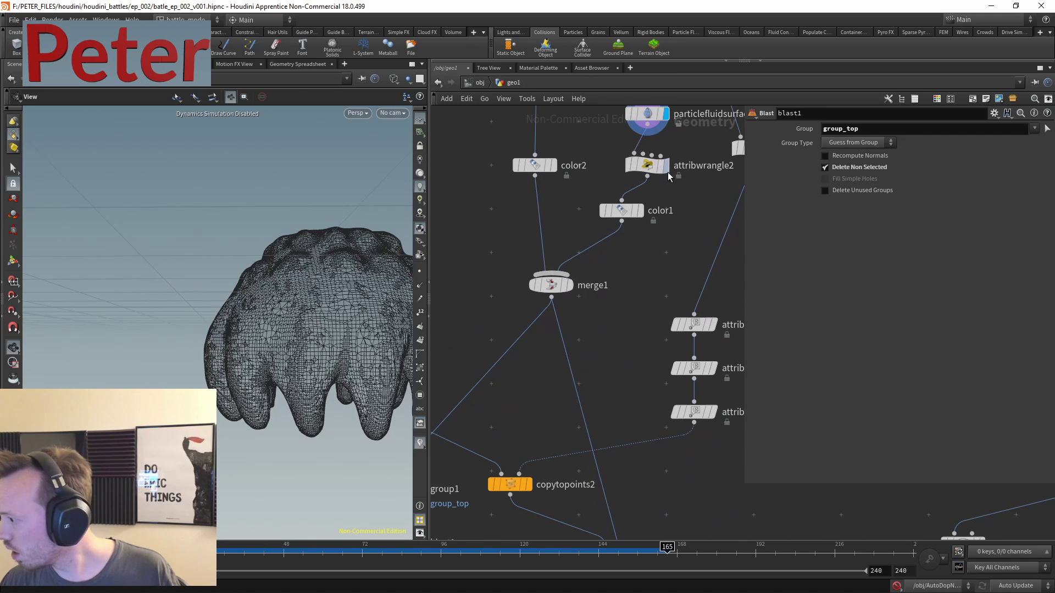
mouse_move(628, 219)
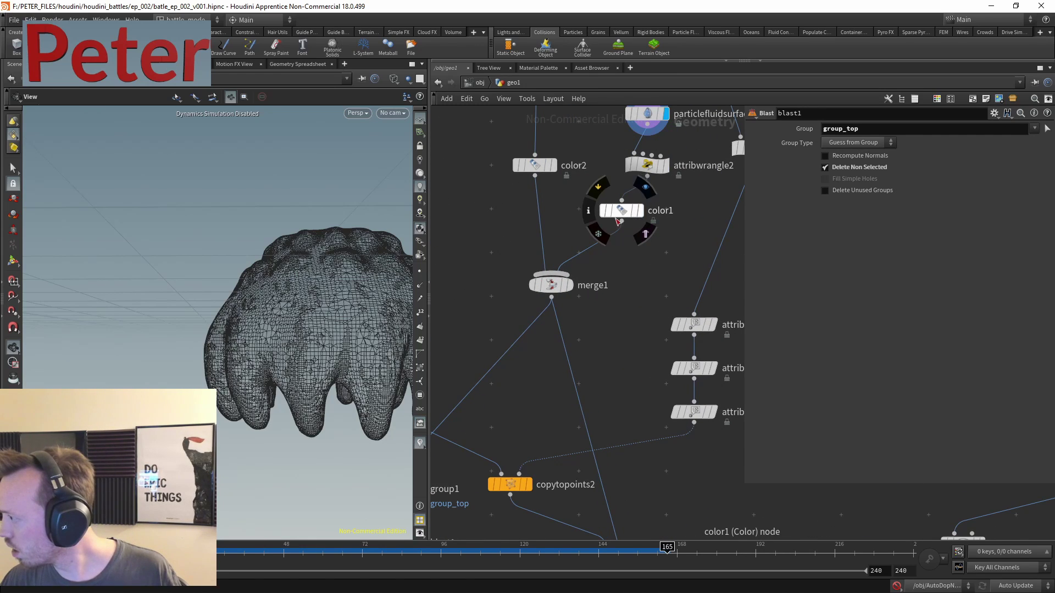
click(617, 222)
key(Escape)
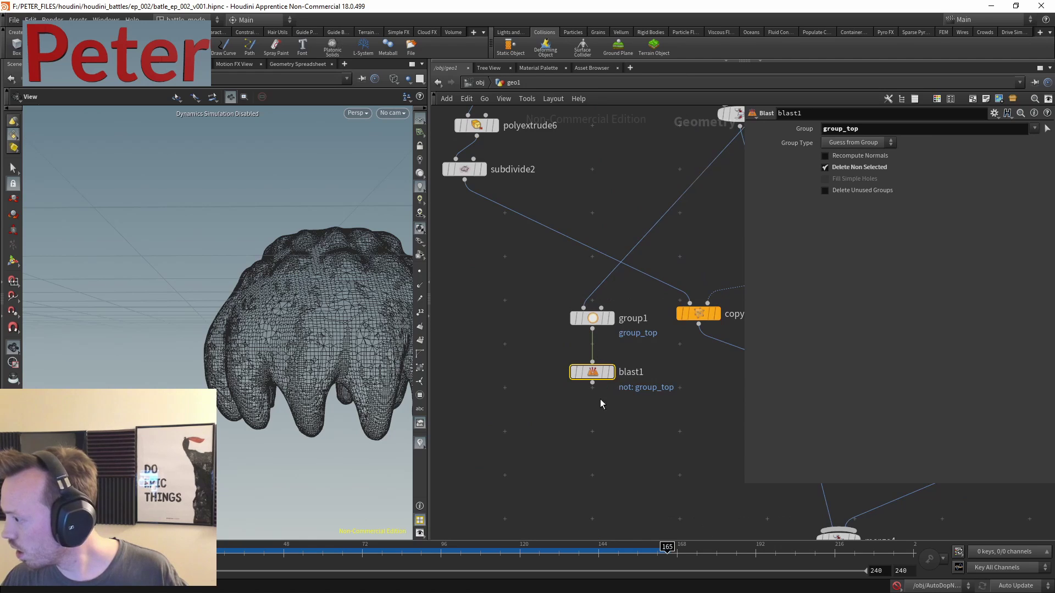
click(611, 373)
middle_drag(679, 225, 518, 438)
middle_click(649, 252)
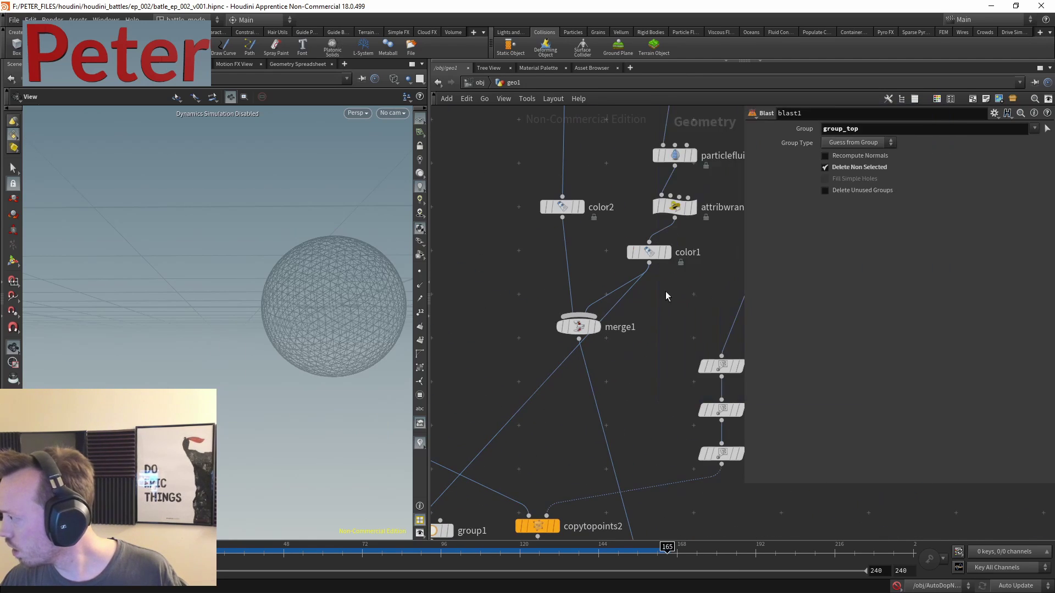
- Insert a Convert node between merge1 and group1, aligning group1 and blast1 beneath it
key(Tab)
text(con)
text(n)
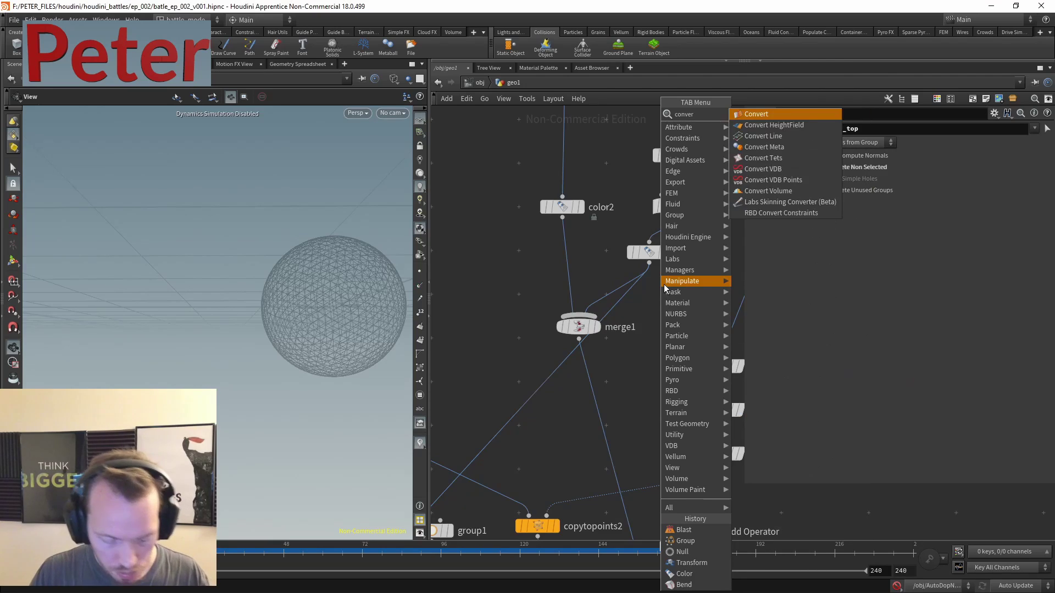
key(Escape)
middle_drag(630, 361, 594, 327)
key(Tab)
text(convert)
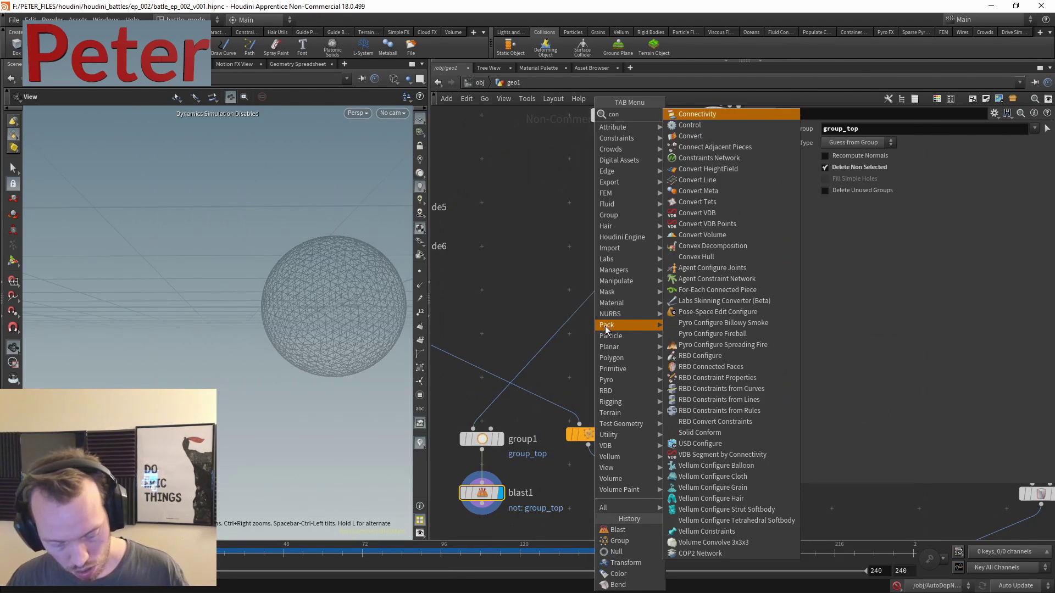
click(713, 113)
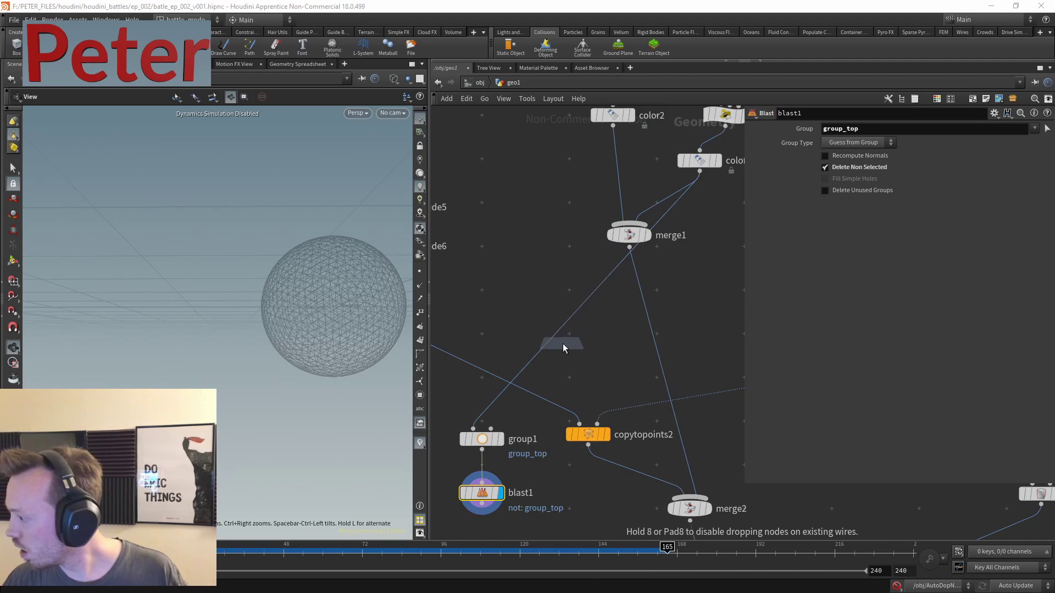
click(549, 336)
middle_drag(553, 355, 617, 288)
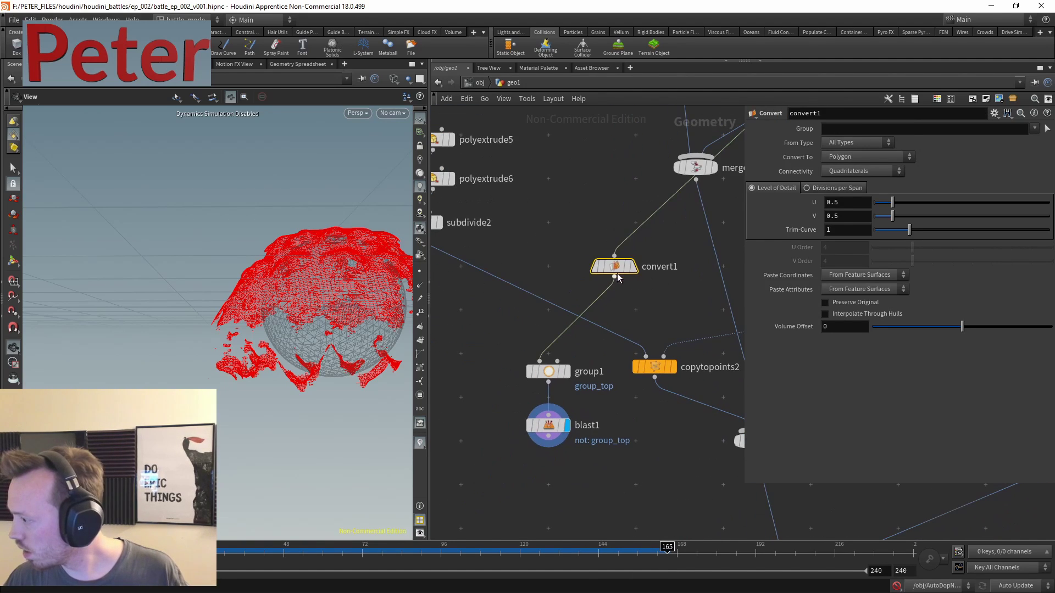
drag(611, 273, 502, 340)
middle_drag(477, 451, 499, 404)
drag(489, 424, 589, 318)
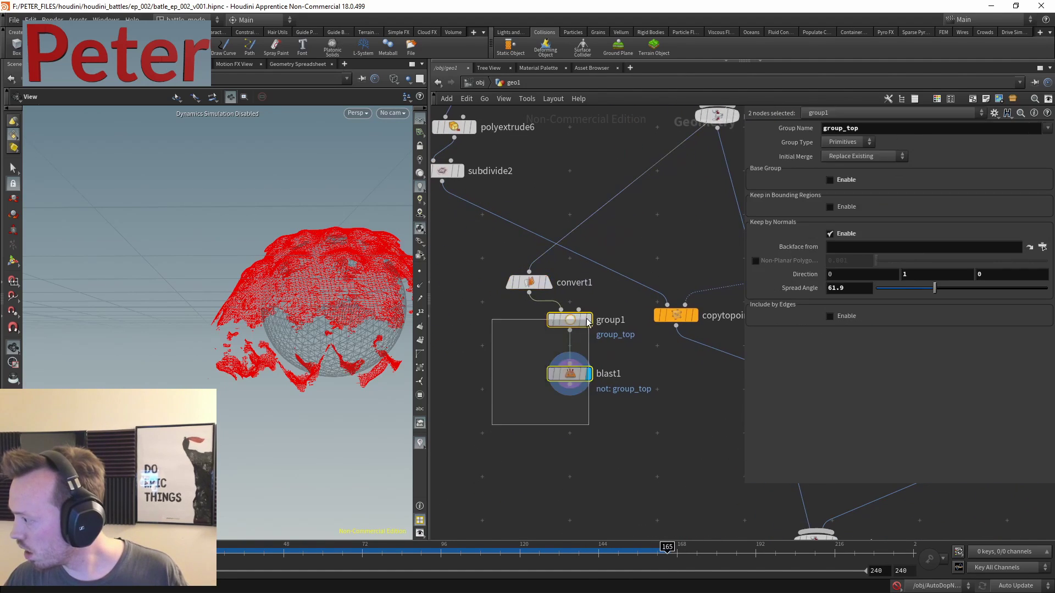
key(l)
key(Tab)
- Add scatter1 fed by blast1 with Relax Iterations set to 1
text(scatter)
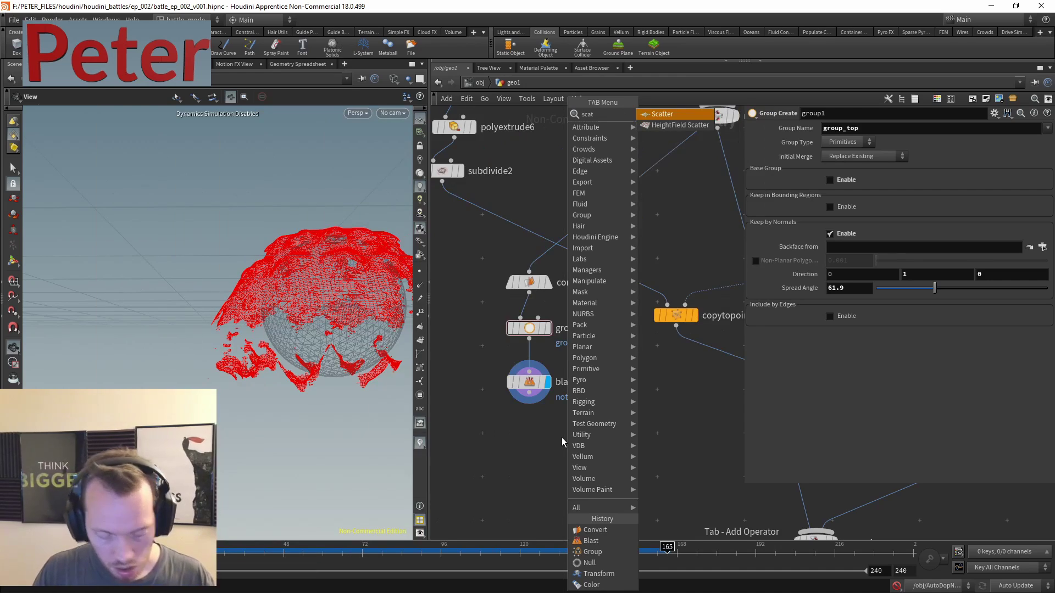
click(505, 465)
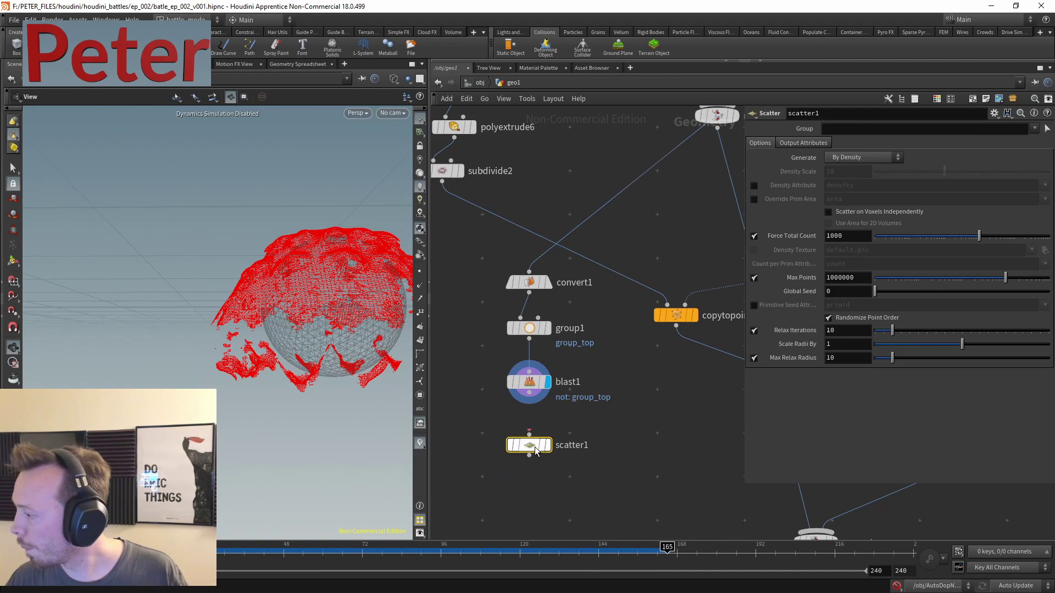
scroll(511, 440, up, 3)
click(528, 392)
click(584, 382)
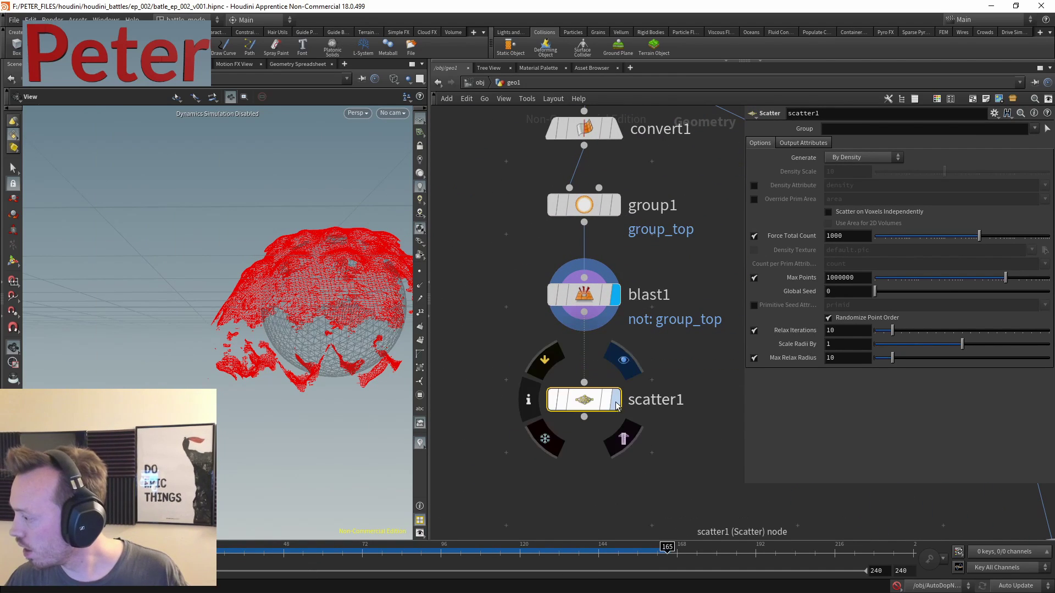
click(615, 399)
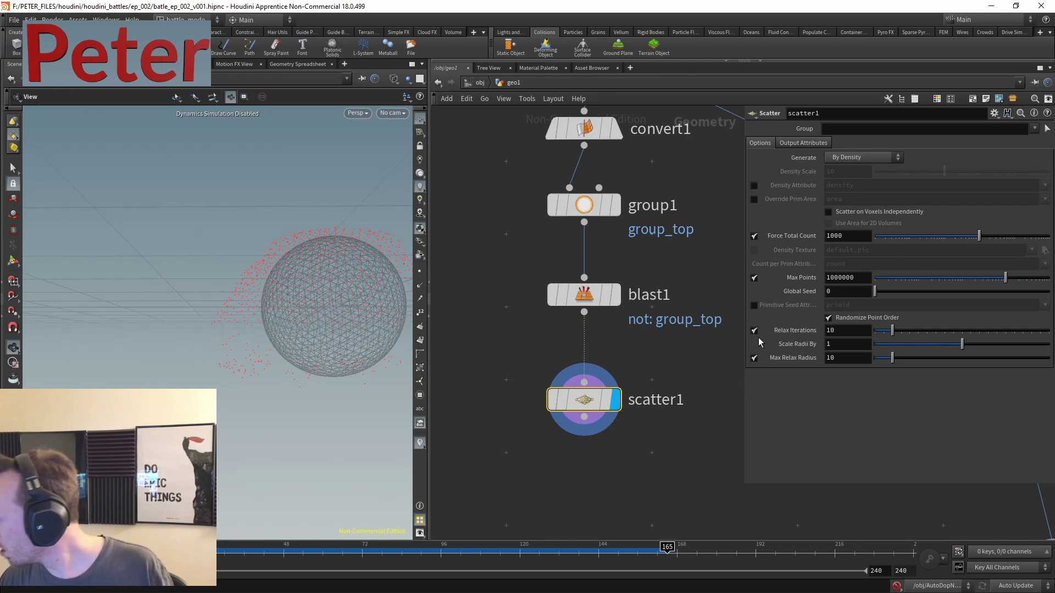
text(1)
key(Return)
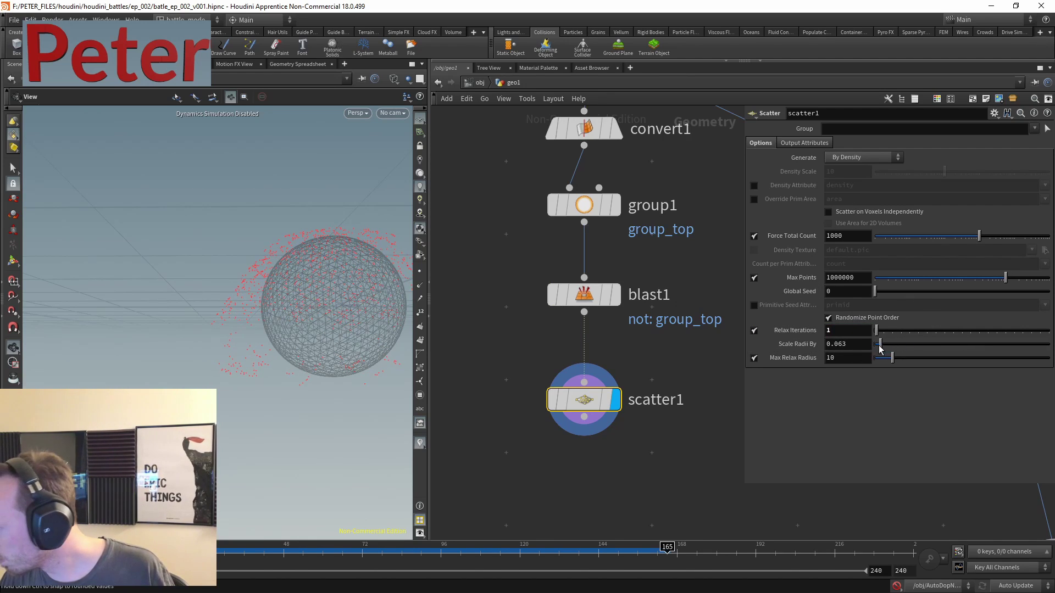
scroll(591, 379, down, 10)
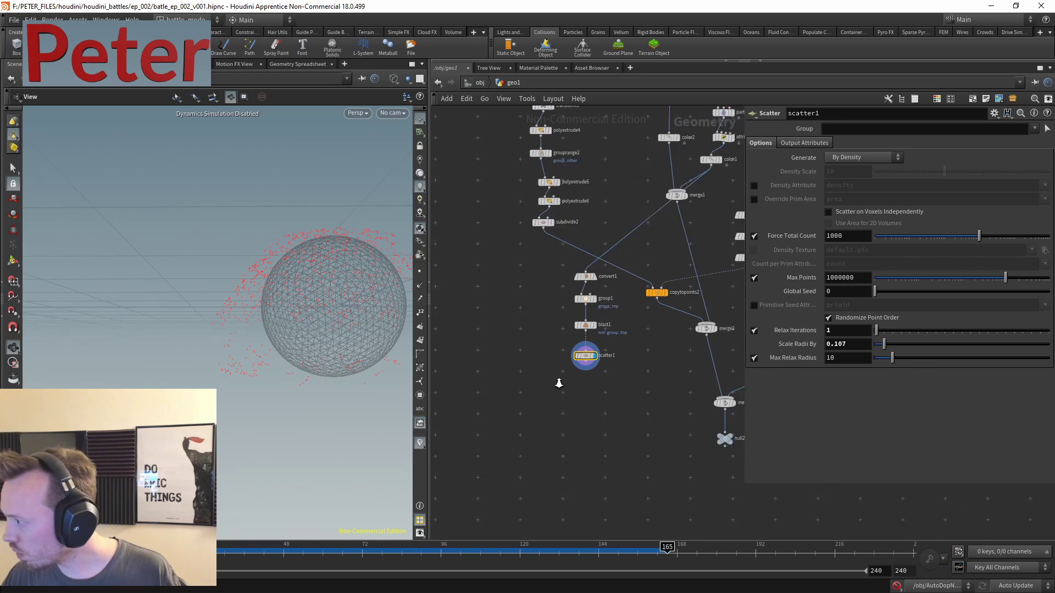
- Duplicate the three attribrandomize nodes and copytopoints2, wiring scatter1 into attribrandomize4
drag(629, 203, 566, 269)
middle_drag(500, 293, 624, 266)
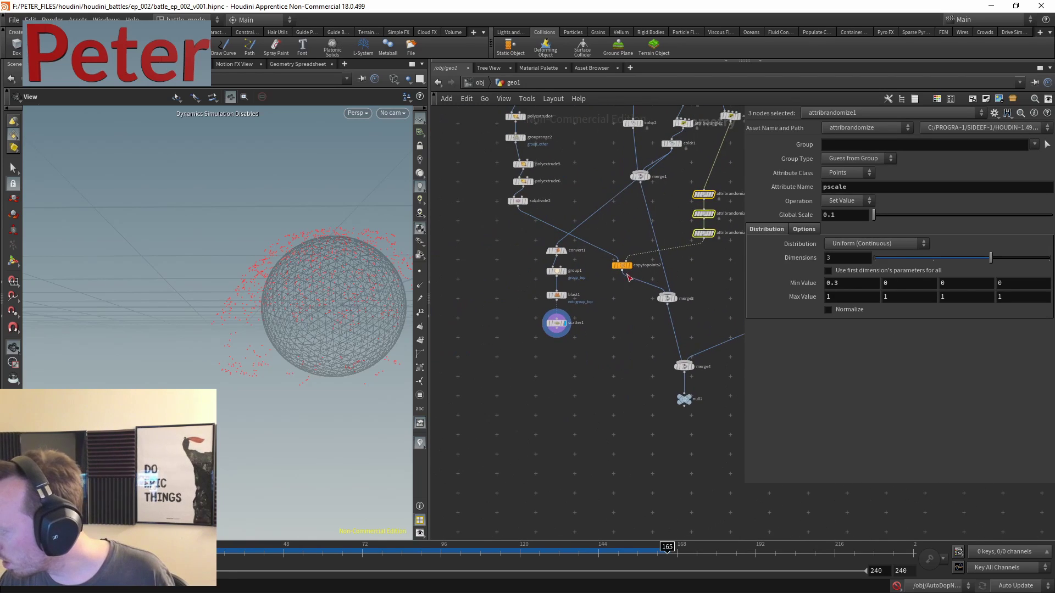
shift+click(624, 266)
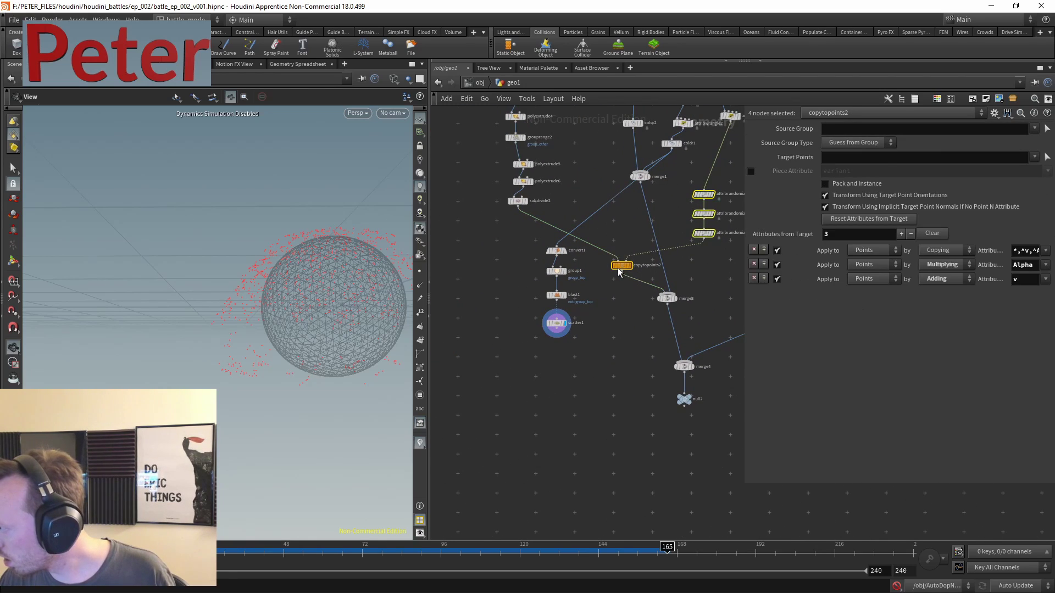
drag(624, 265, 518, 405)
click(607, 385)
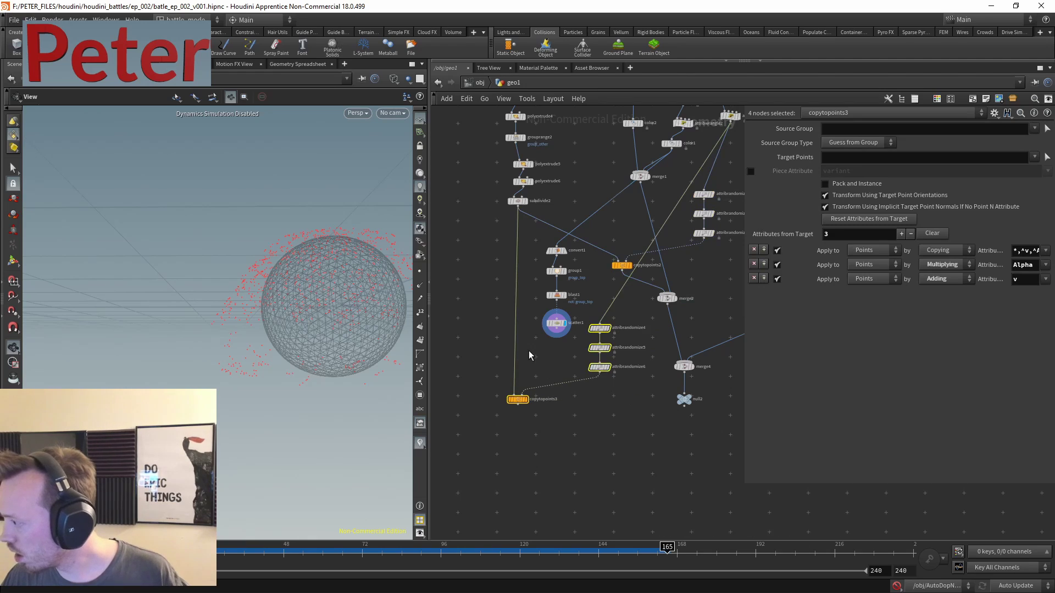
scroll(543, 351, up, 3)
drag(693, 300, 576, 416)
click(573, 324)
click(567, 349)
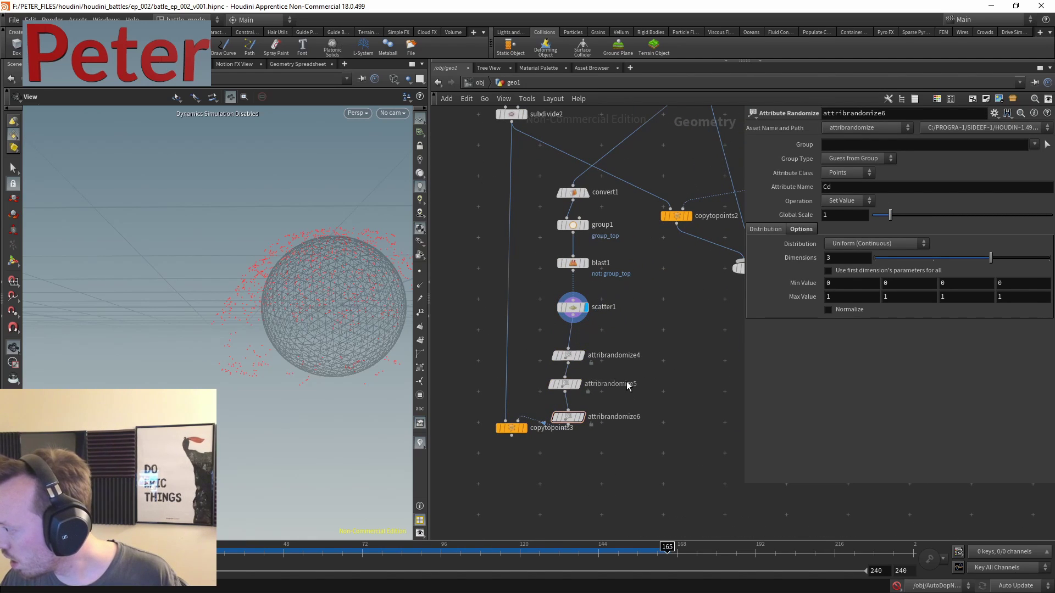
- Set attribrandomize4's Global Scale to 0.1*0.3
scroll(626, 381, up, 3)
click(596, 329)
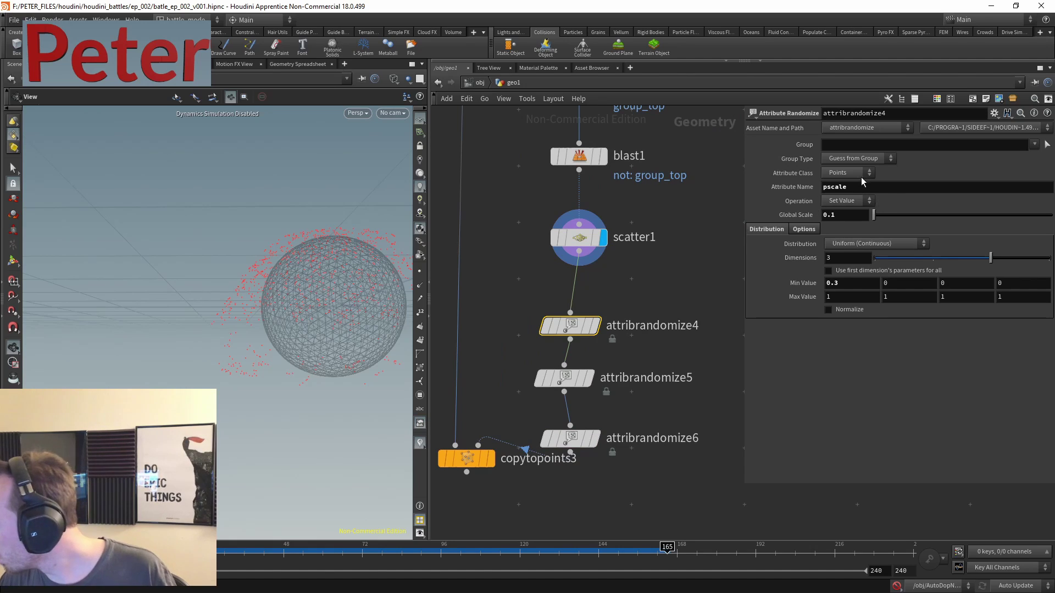
text(*0.3)
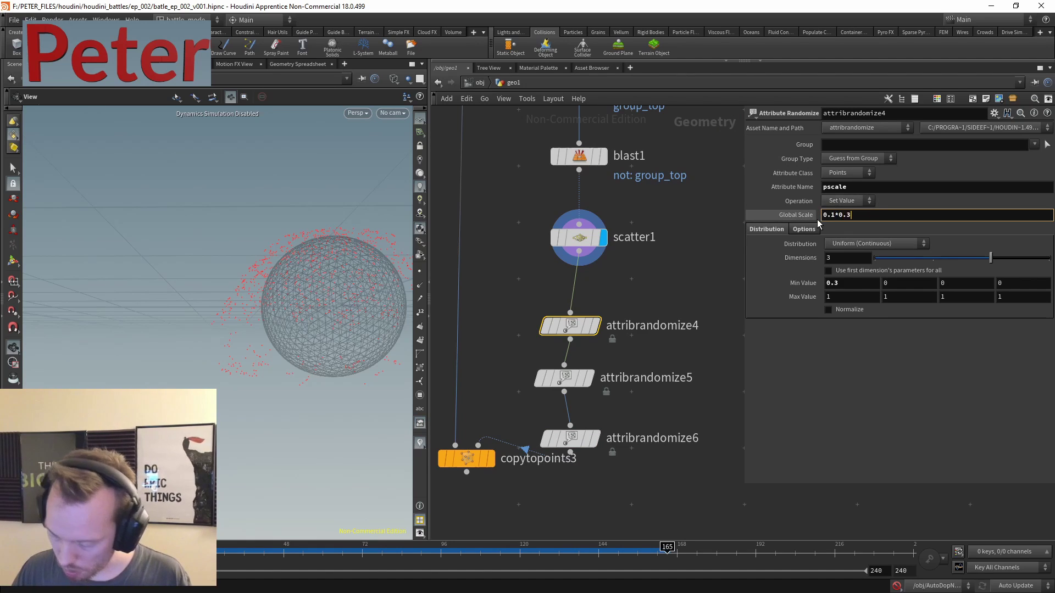
key(Return)
middle_drag(604, 492, 626, 436)
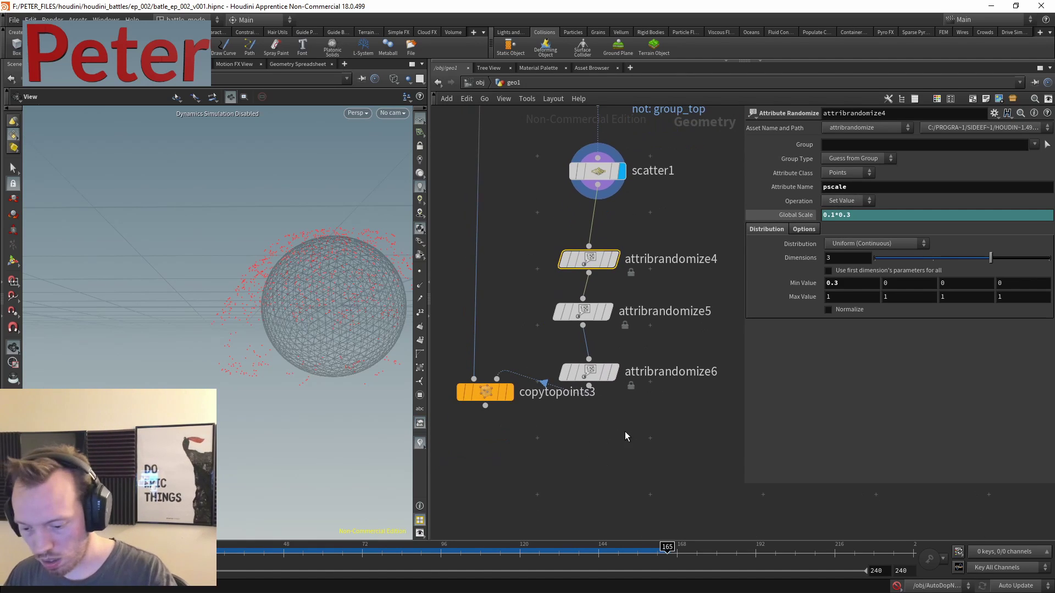
scroll(611, 435, down, 5)
middle_drag(618, 367, 570, 310)
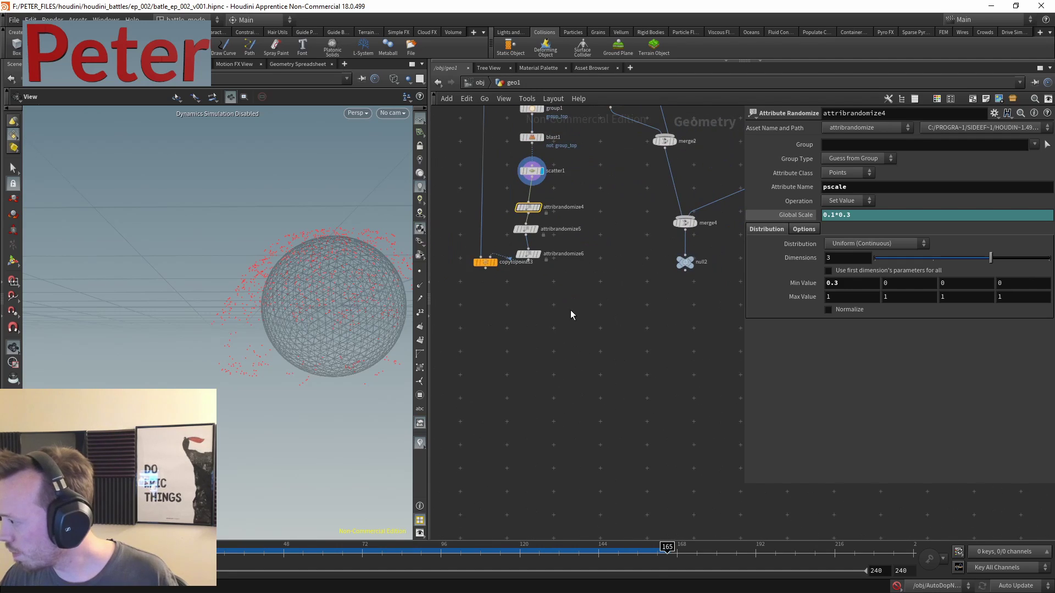
key(Tab)
- Add merge5 combining copytopoints3 and merge4
text(merg)
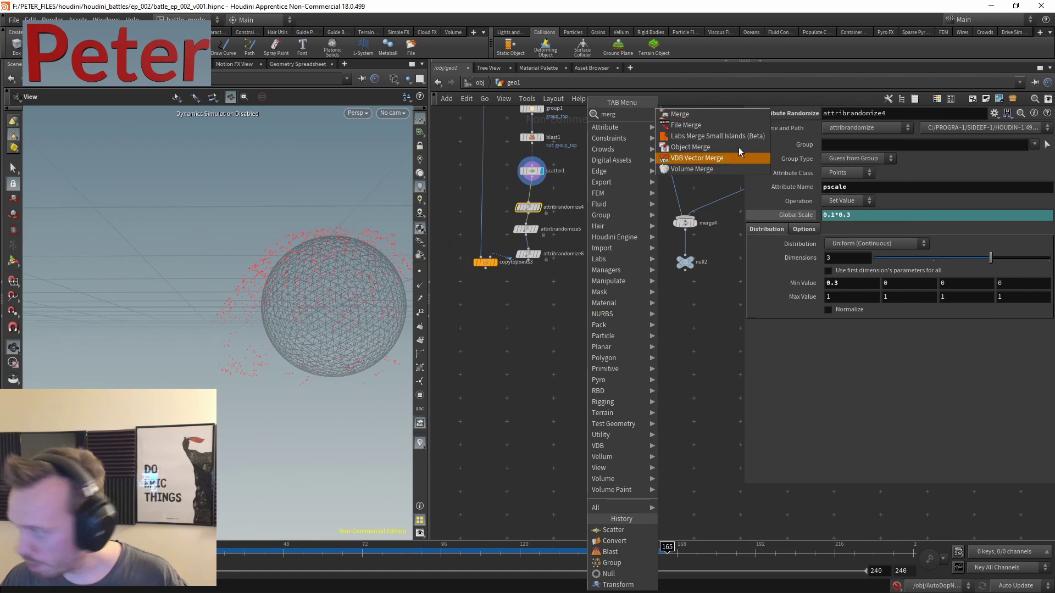
click(687, 114)
click(552, 288)
scroll(552, 288, up, 3)
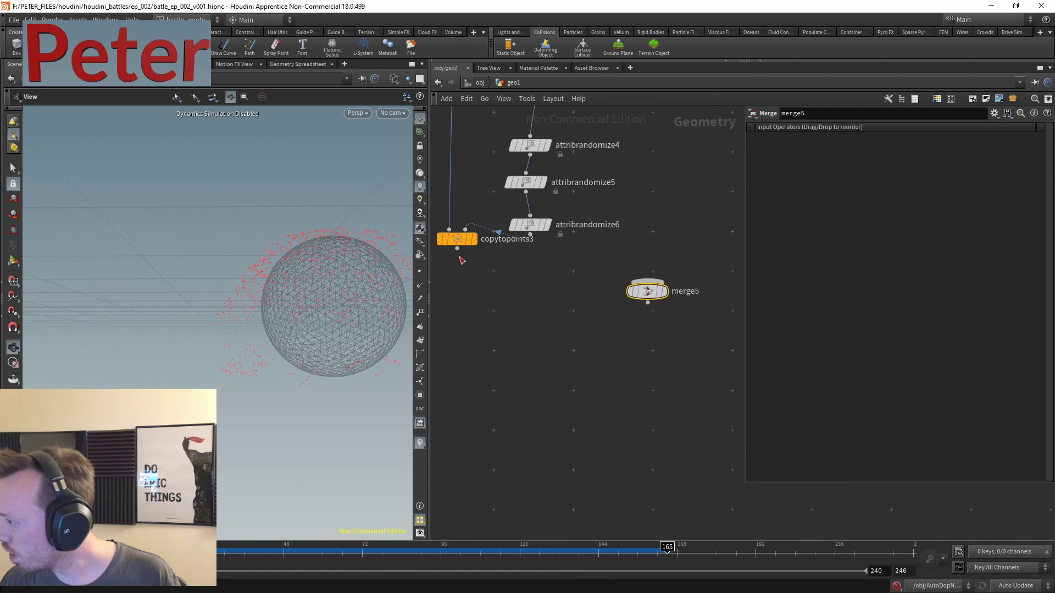
click(485, 267)
click(598, 286)
scroll(545, 308, down, 3)
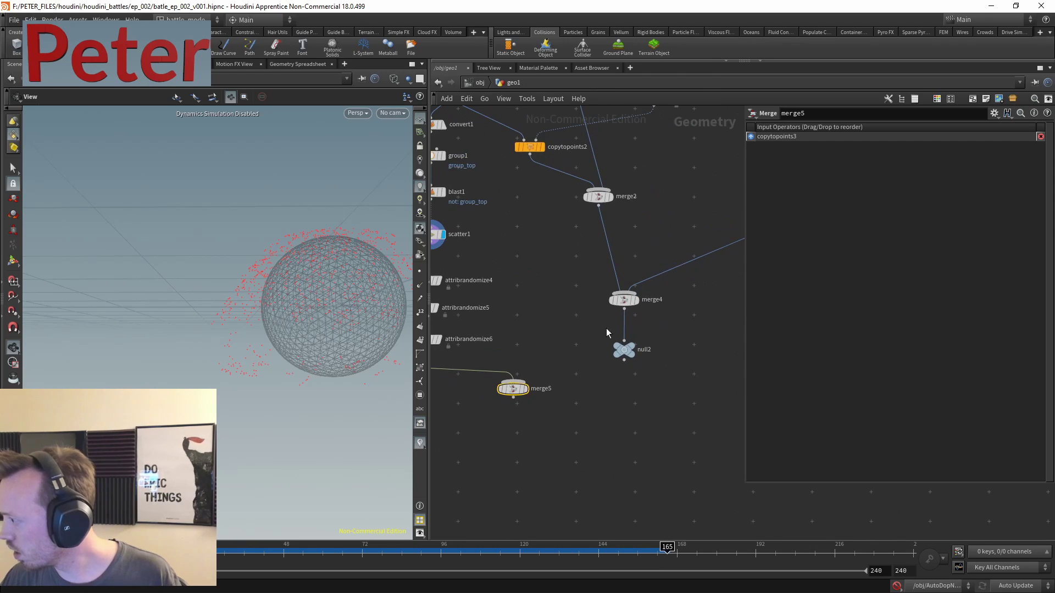
drag(624, 314, 530, 375)
scroll(528, 356, up, 4)
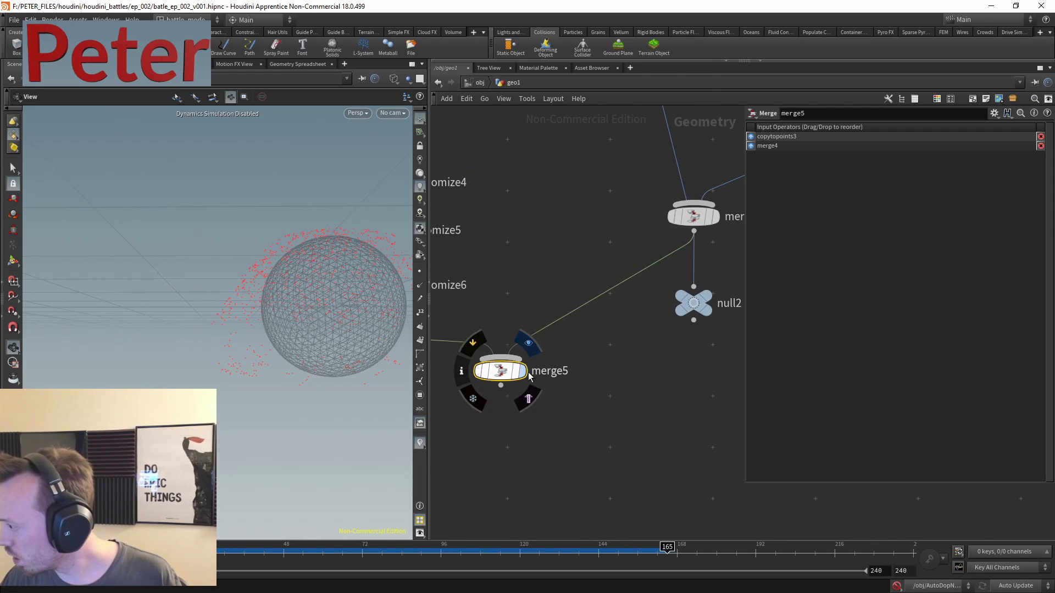
click(531, 375)
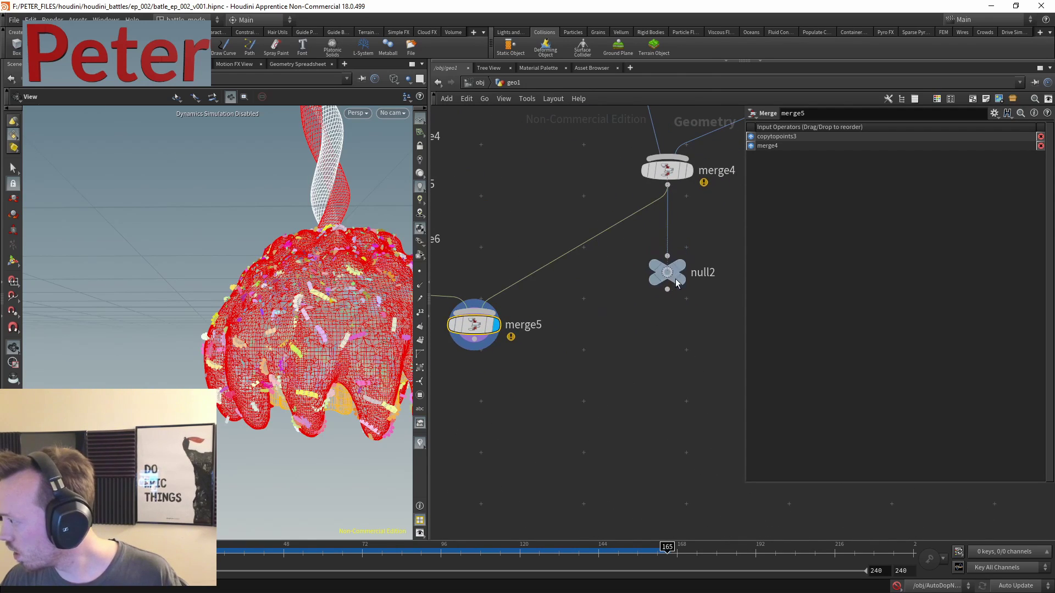
- Move null2 lower and wire merge5 into it
drag(667, 257, 643, 421)
click(473, 350)
click(643, 405)
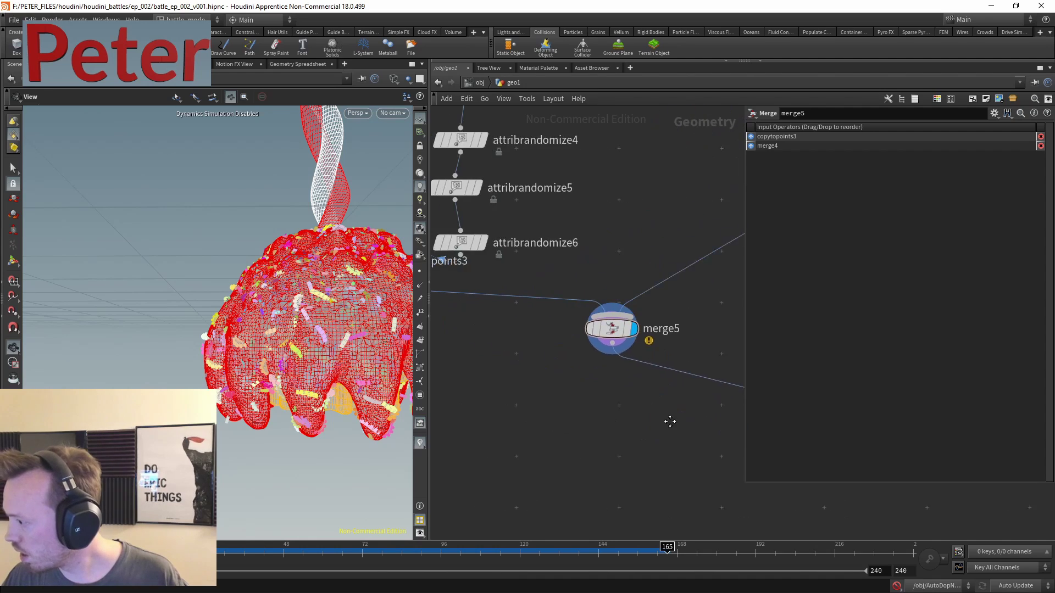
middle_drag(532, 409, 669, 419)
scroll(596, 407, down, 3)
- Insert a color5 node after copytopoints3 with a red colour
key(Tab)
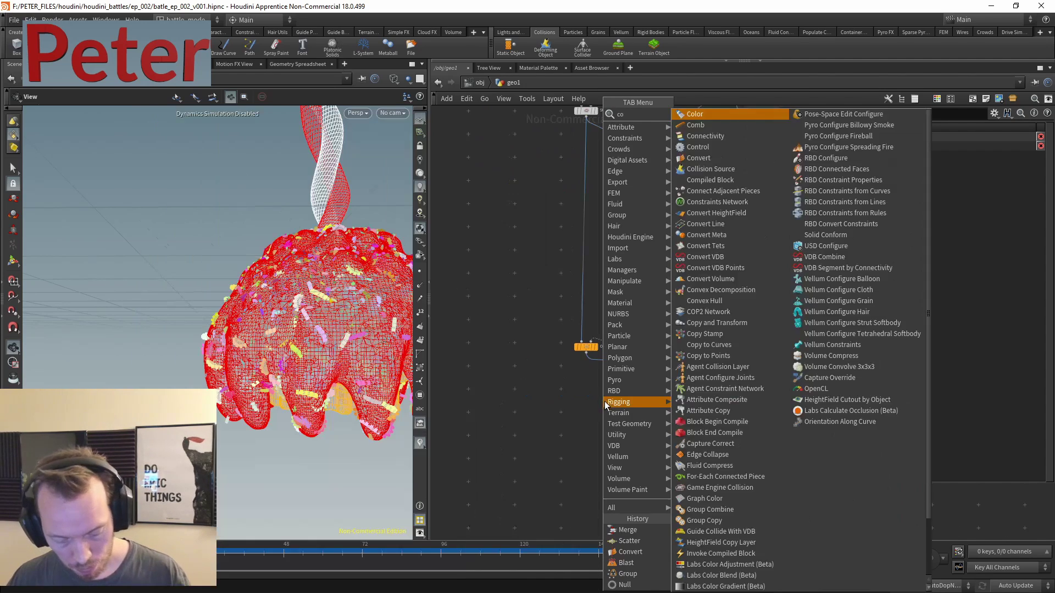
text(colo)
click(710, 115)
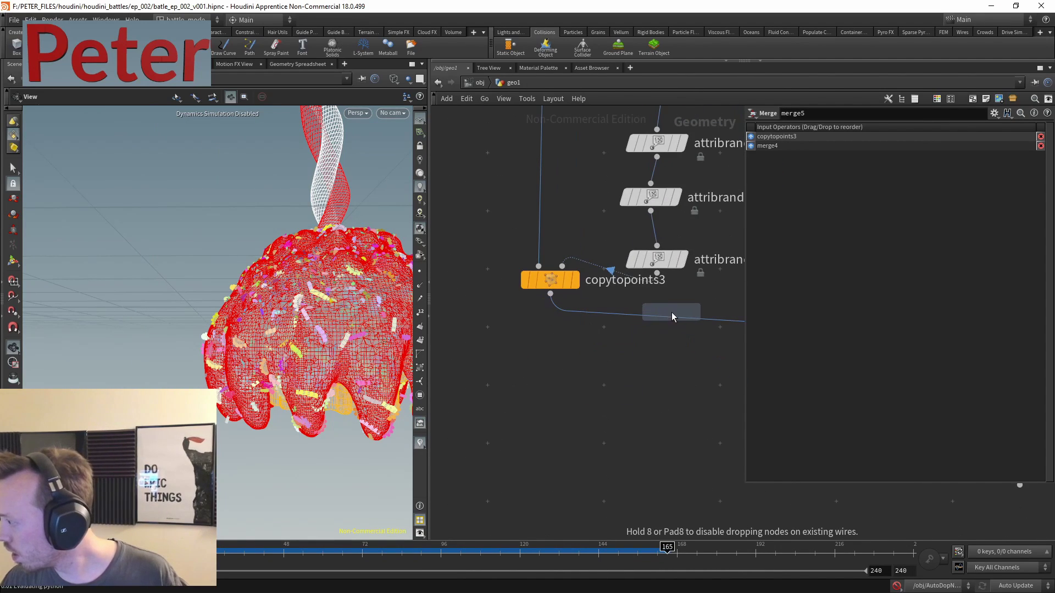
click(684, 320)
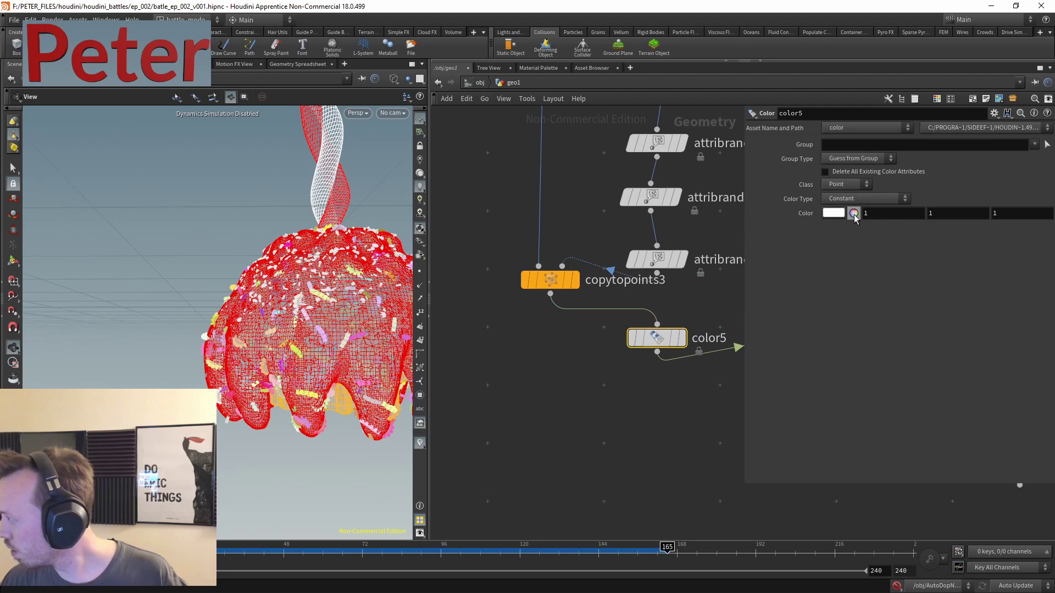
text(0.)
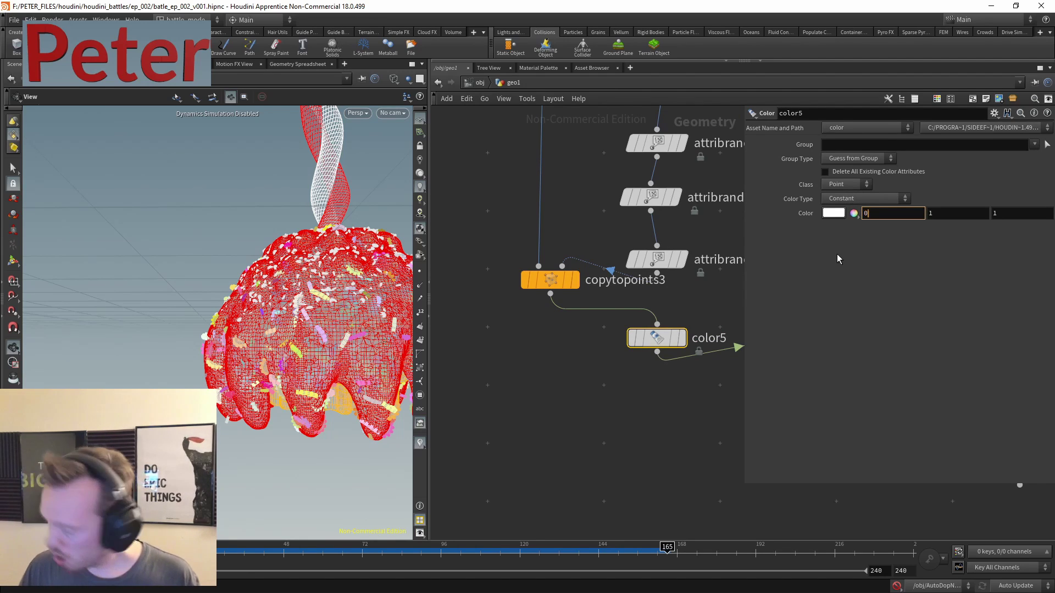
click(835, 214)
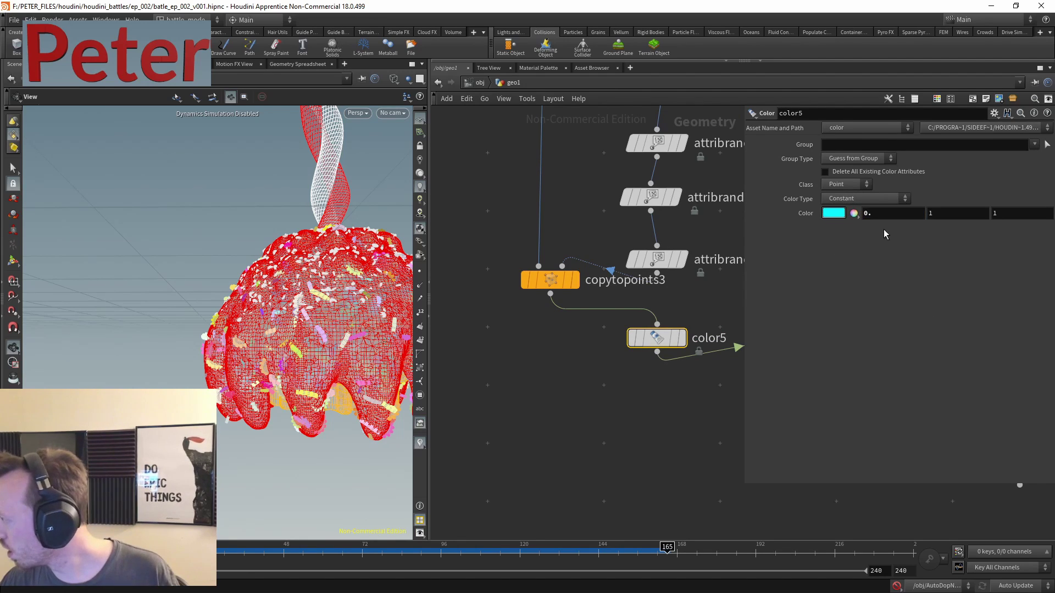
click(863, 61)
click(846, 61)
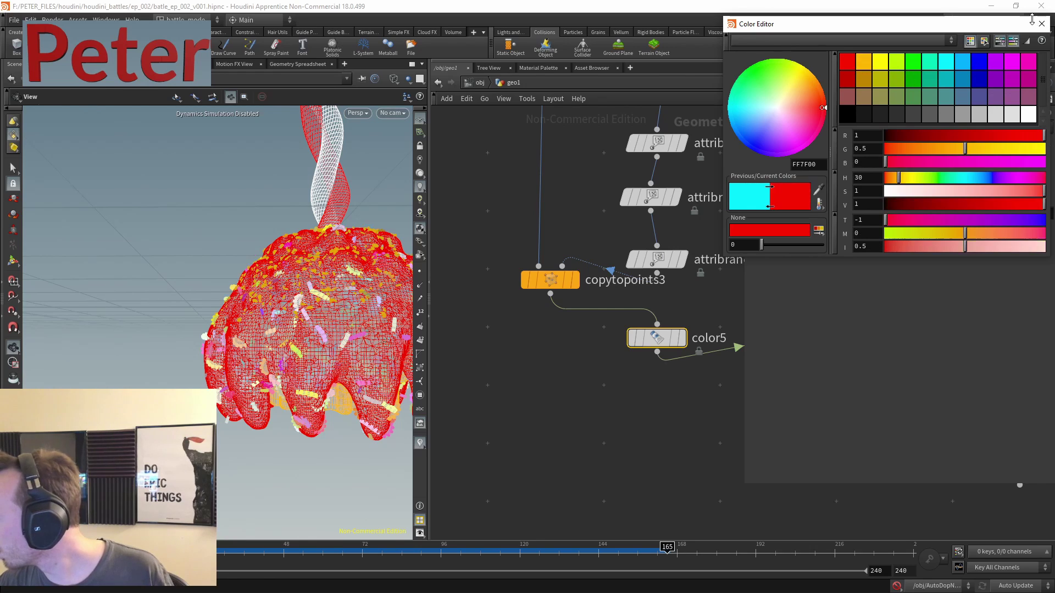
click(1041, 24)
- Change color5 to orange (FF7F00) for the sprinkles
scroll(595, 412, down, 3)
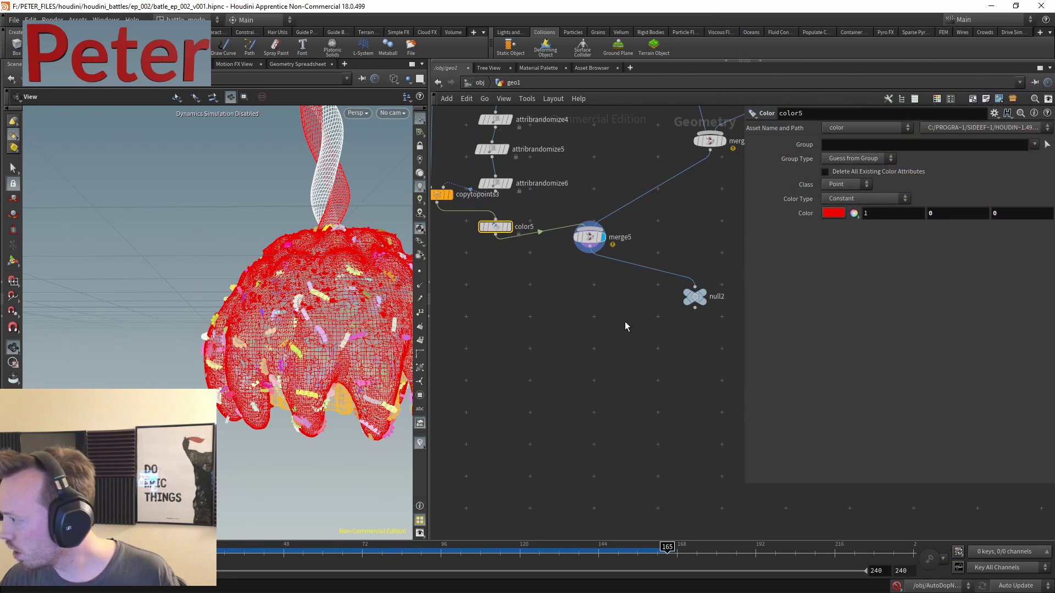
drag(599, 242, 596, 272)
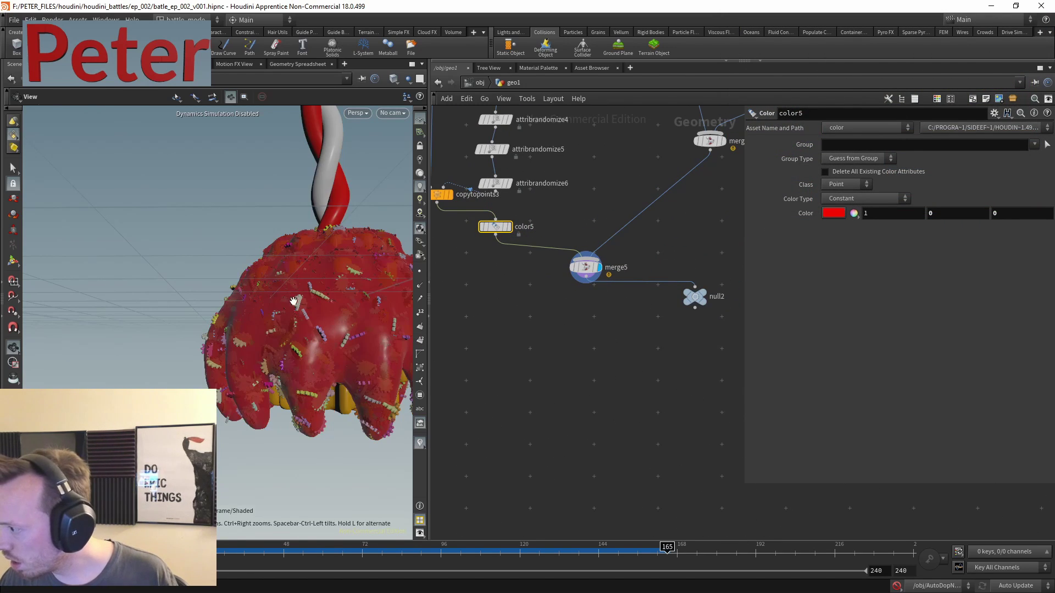
drag(293, 300, 270, 326)
scroll(306, 235, up, 5)
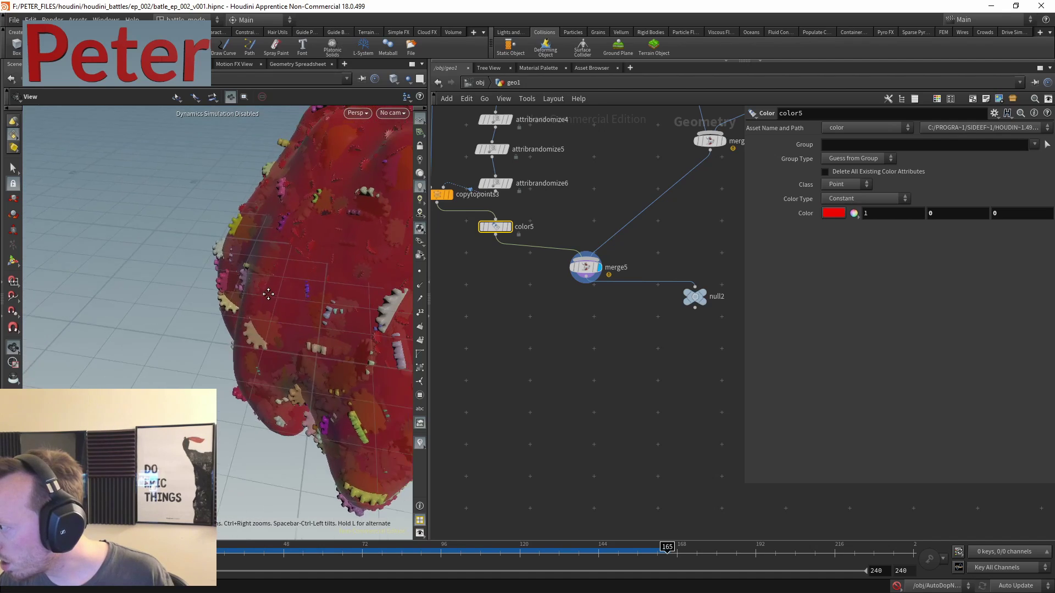
click(834, 215)
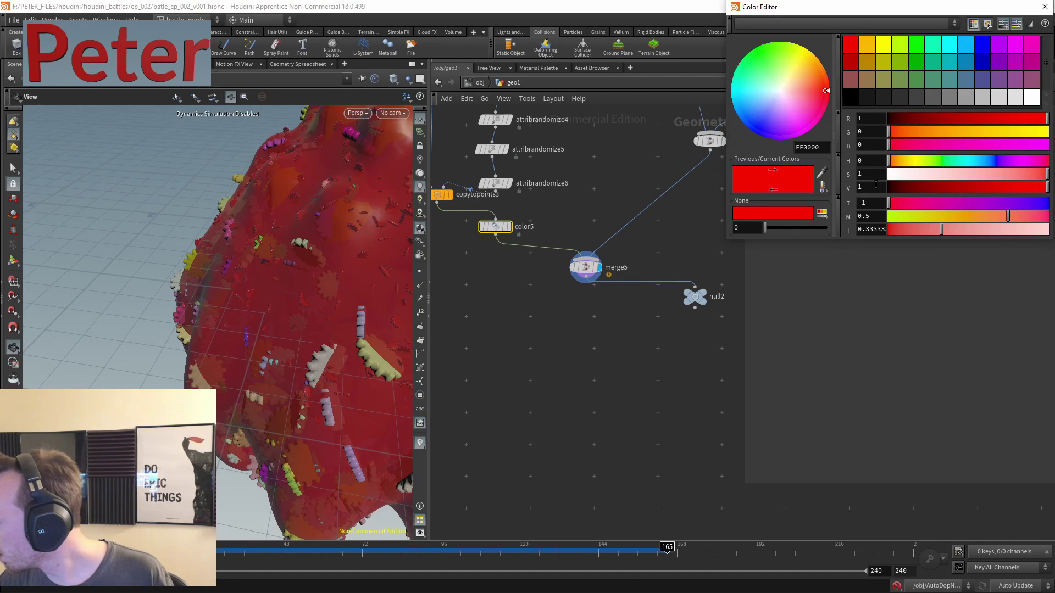
click(868, 49)
click(1044, 8)
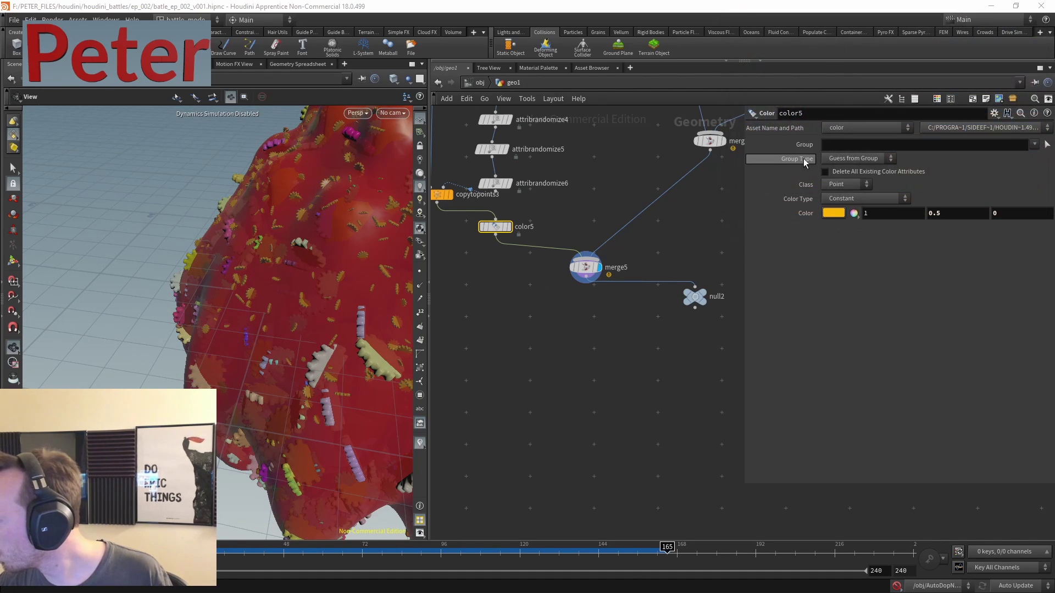
drag(700, 293, 608, 314)
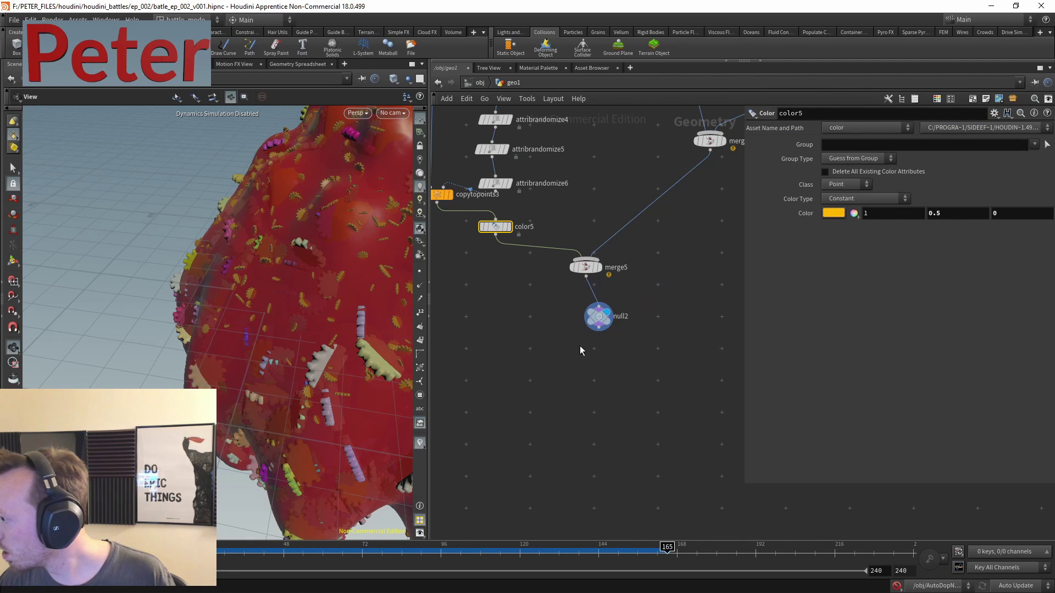
- Zoom and orbit the viewport to see the candy blob from another angle
scroll(251, 231, down, 5)
scroll(229, 278, up, 10)
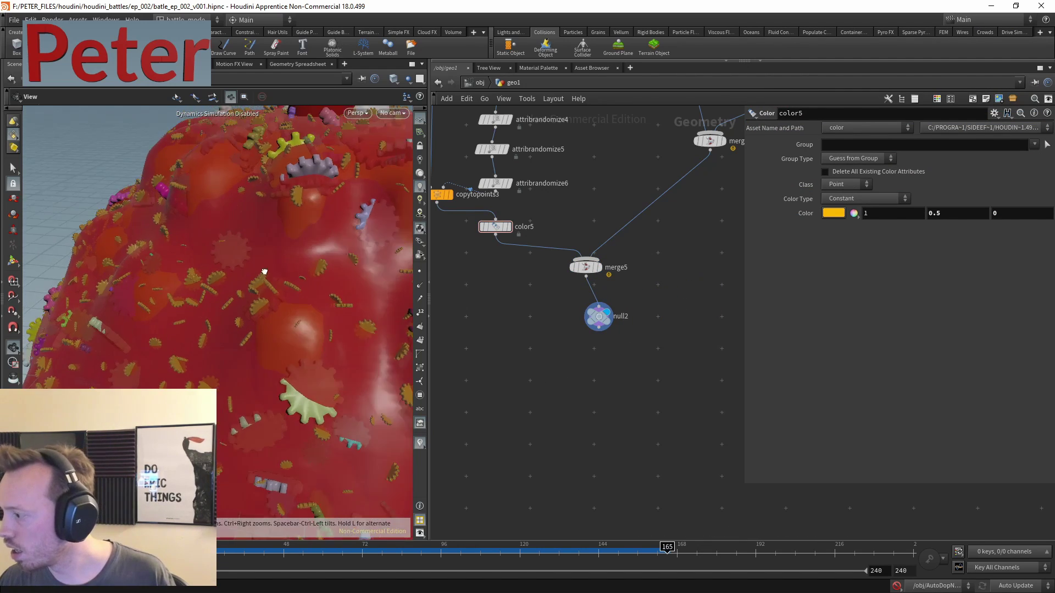
scroll(276, 235, up, 1)
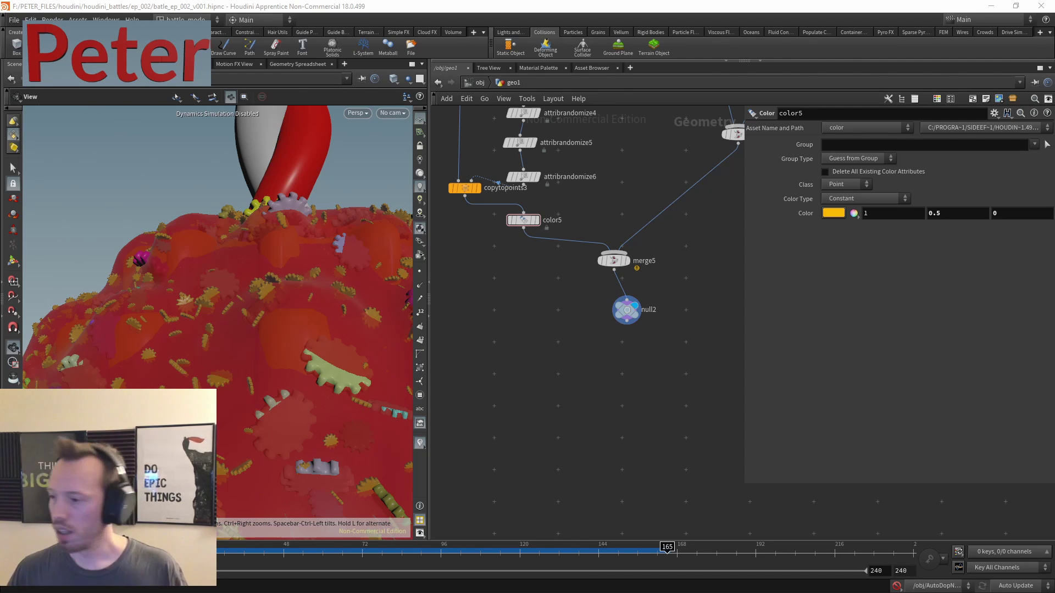
scroll(242, 302, down, 6)
drag(243, 302, 360, 349)
middle_drag(535, 162, 548, 297)
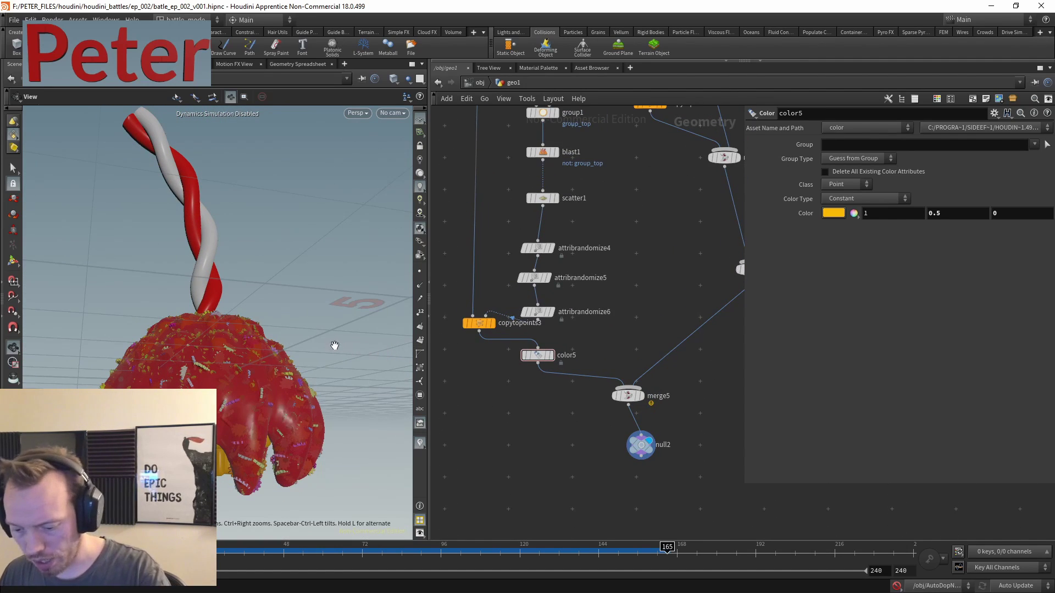
- Move merge5 and null2 down together and shift color5 down and to the right
middle_drag(631, 240, 624, 322)
drag(220, 362, 369, 329)
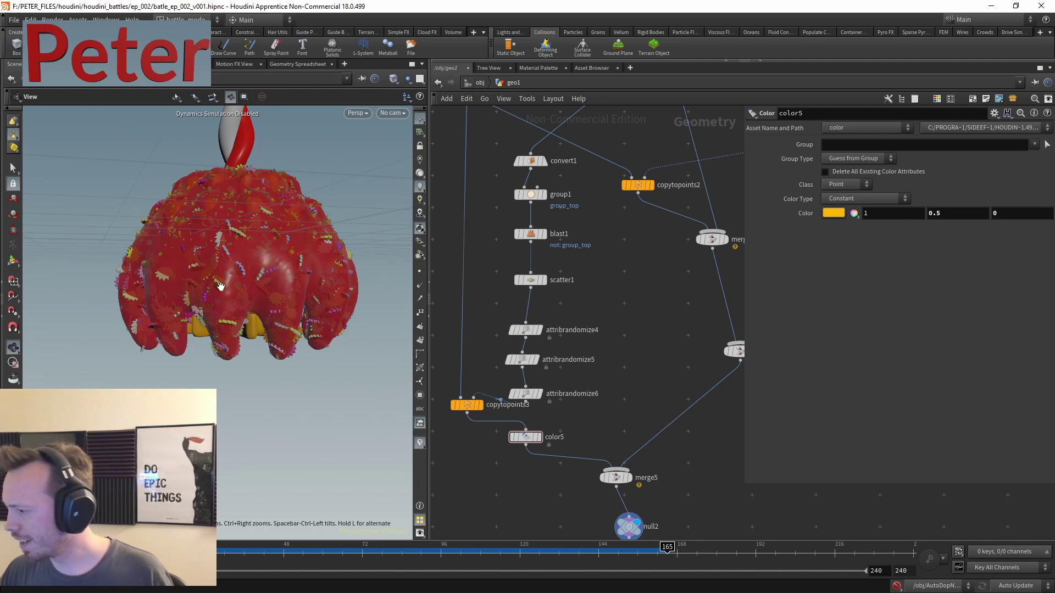
middle_drag(264, 370, 239, 401)
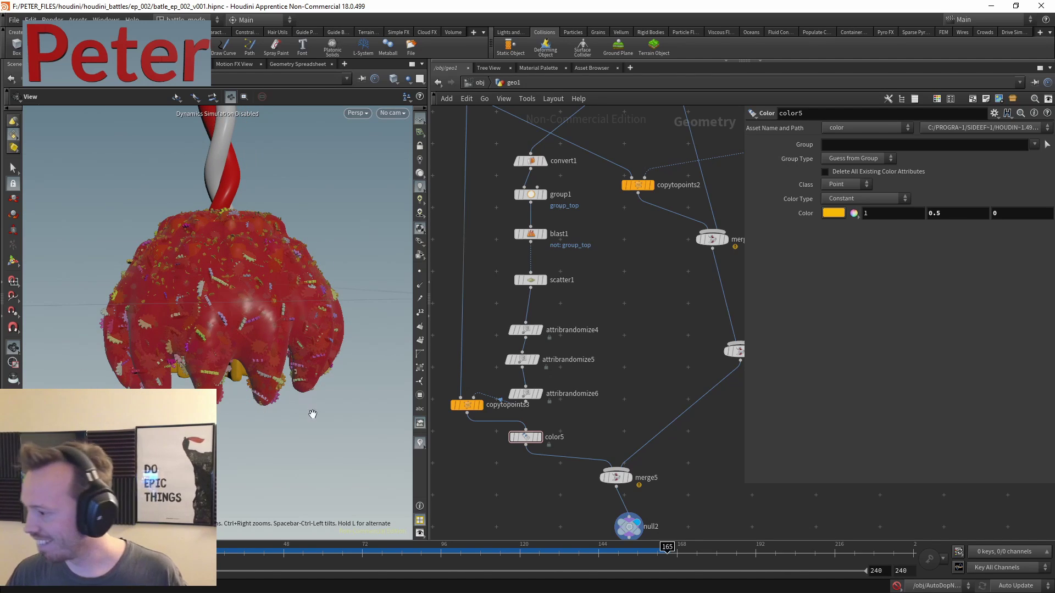
middle_drag(579, 470, 610, 376)
drag(678, 483, 640, 418)
click(558, 343)
drag(557, 343, 570, 383)
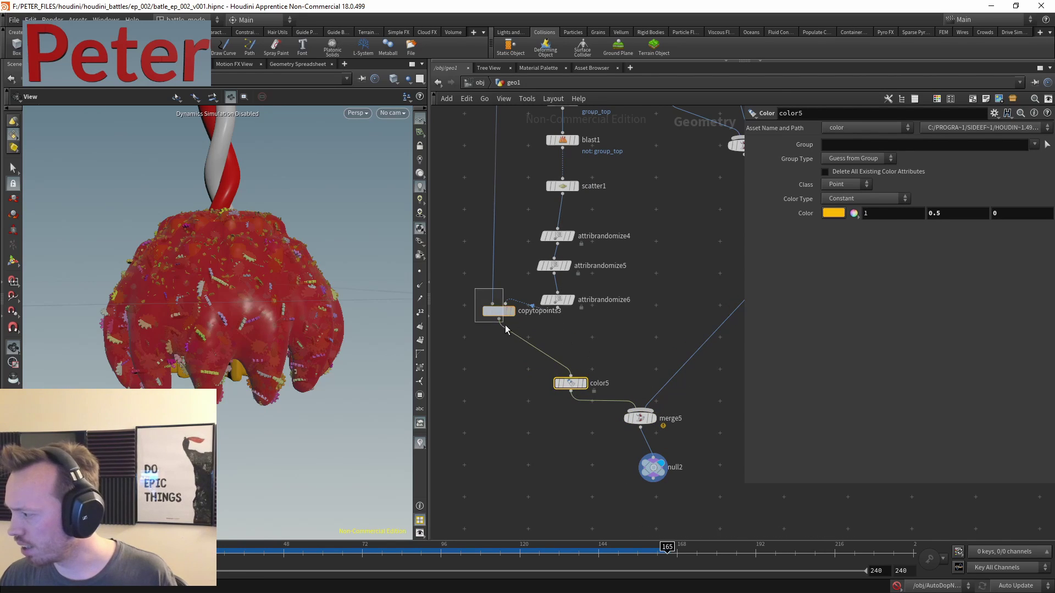
drag(505, 329, 507, 329)
middle_drag(703, 444, 655, 379)
scroll(631, 406, up, 3)
drag(602, 400, 602, 438)
drag(587, 335, 609, 375)
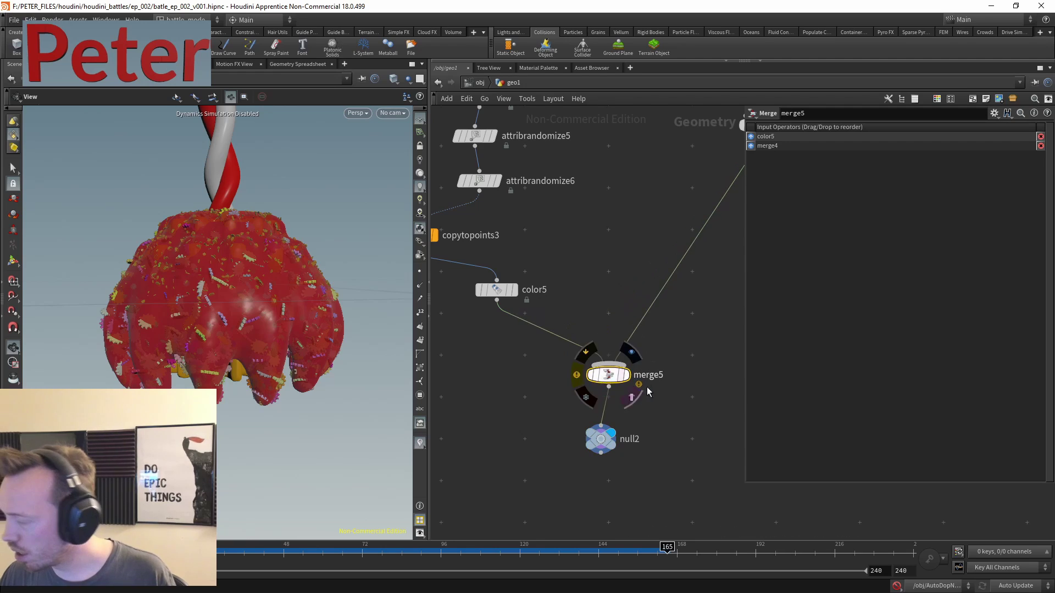
click(586, 301)
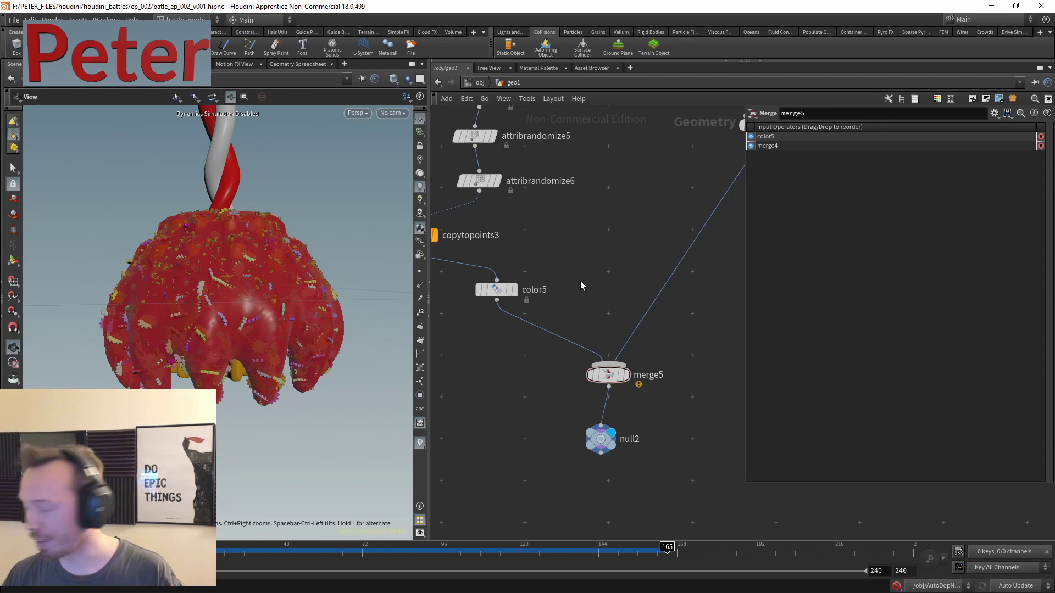
key(h)
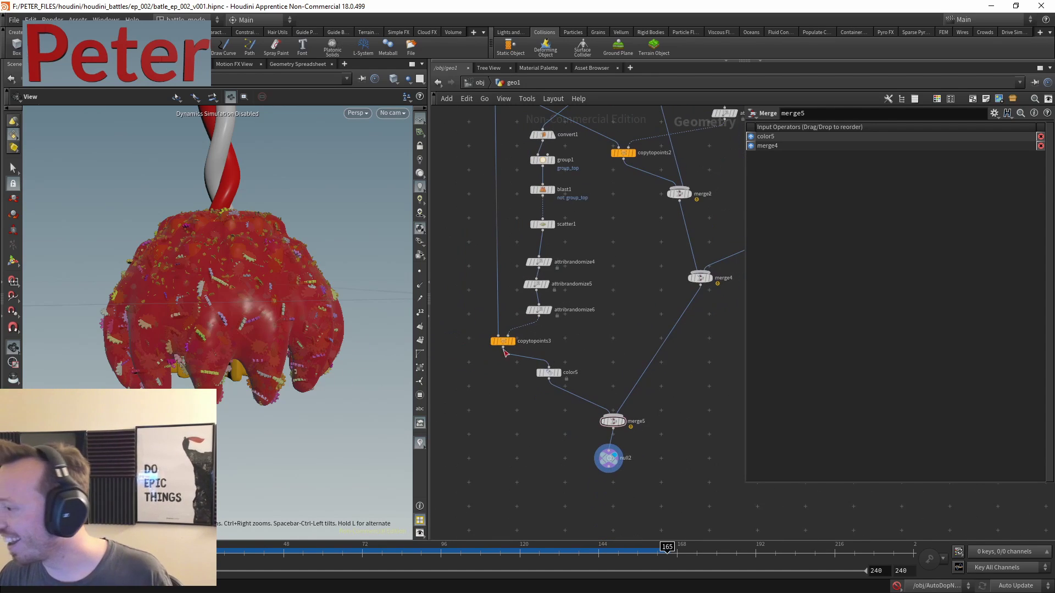
scroll(263, 242, up, 5)
scroll(263, 243, down, 5)
scroll(235, 259, up, 3)
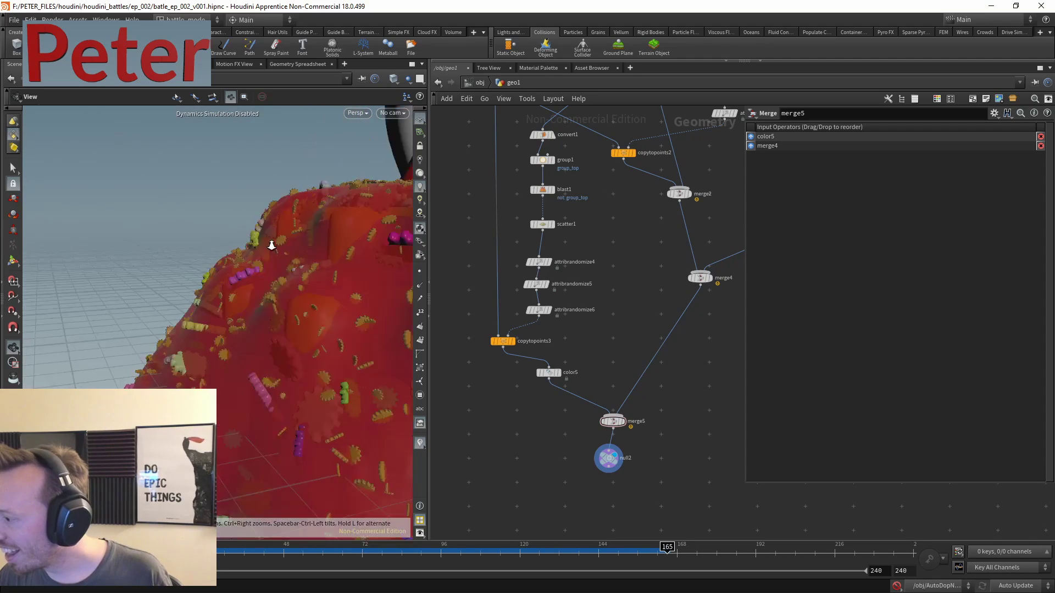
scroll(582, 347, up, 2)
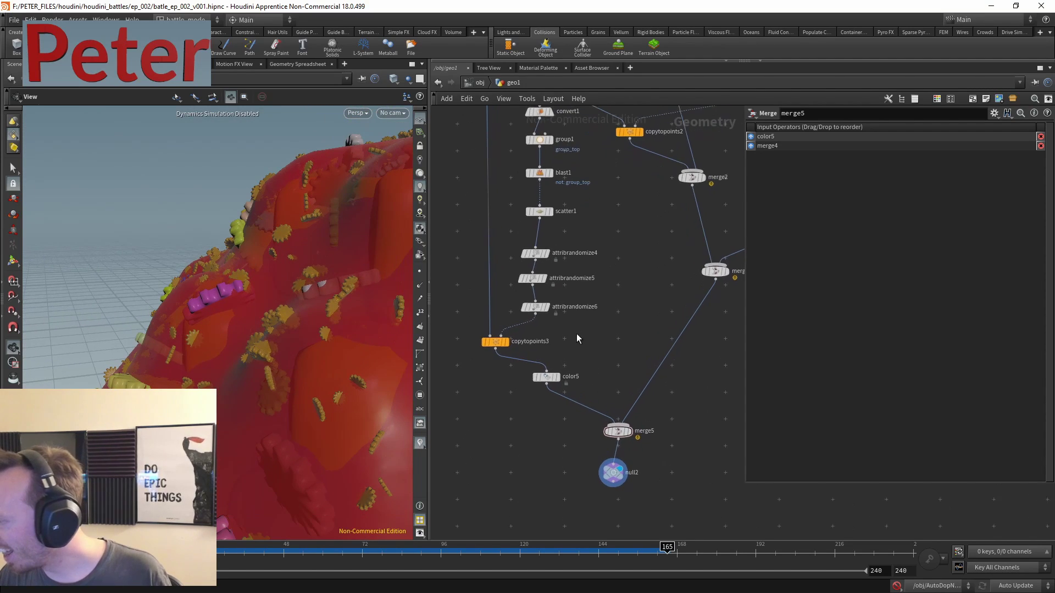
click(541, 379)
- Make color5's sprinkles pink (FF7F94, blue 0.581) and select scatter1 to show its settings
click(829, 213)
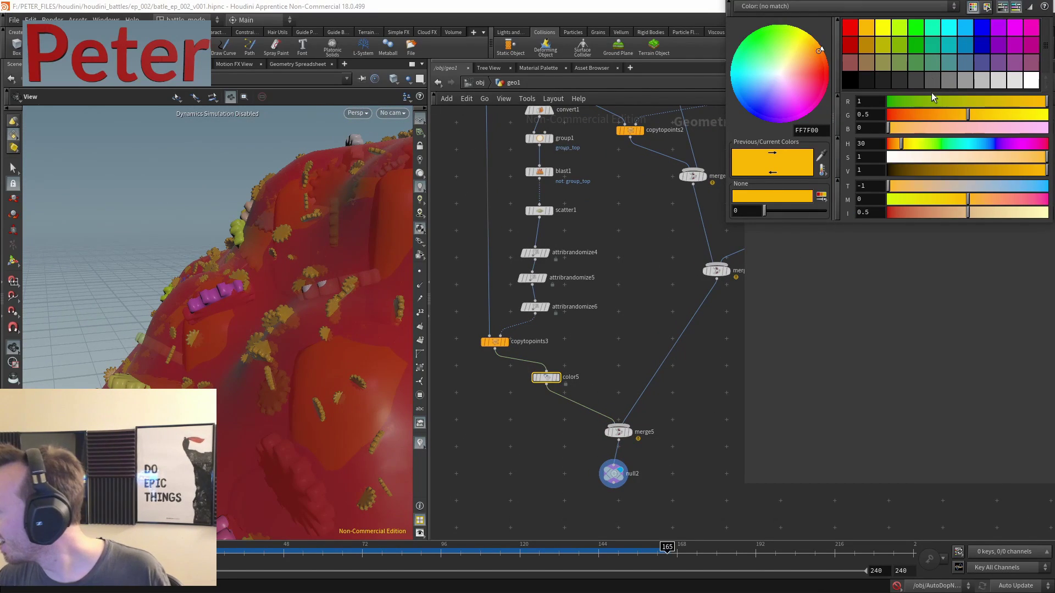
click(977, 128)
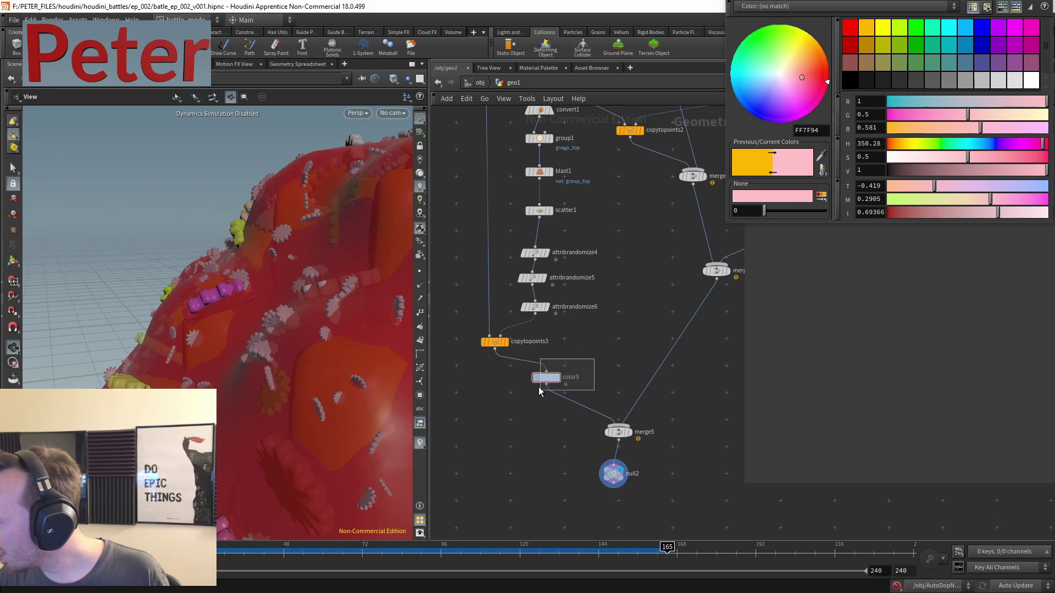
middle_drag(589, 225, 599, 410)
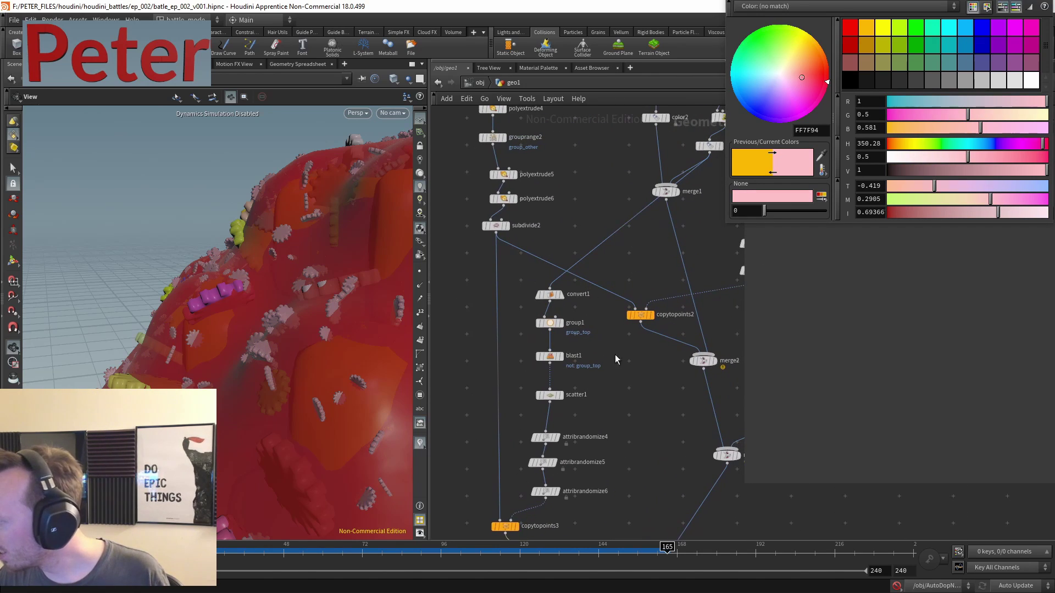
click(550, 395)
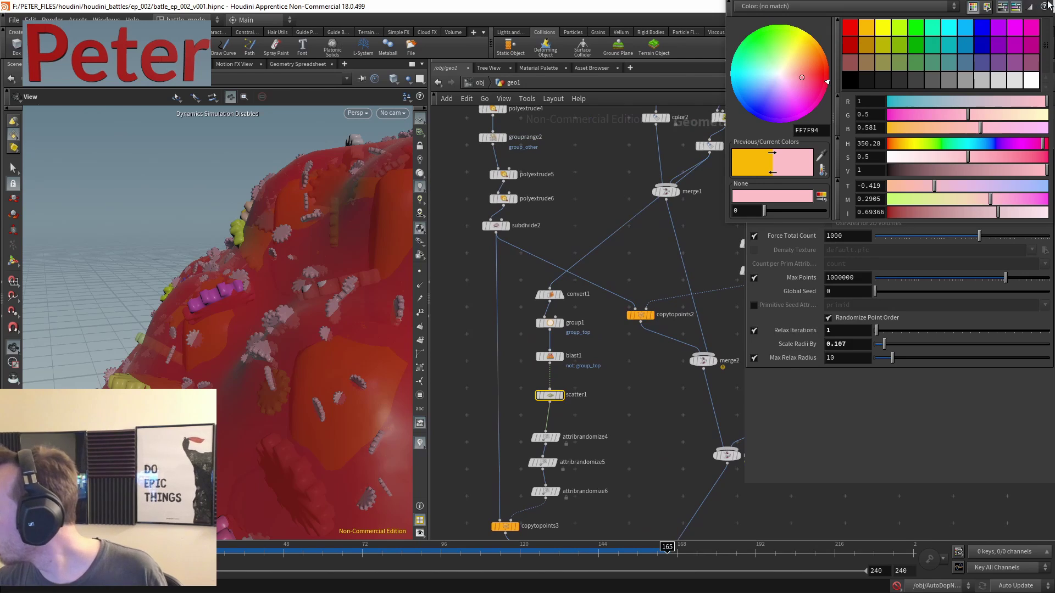
middle_drag(609, 481, 599, 392)
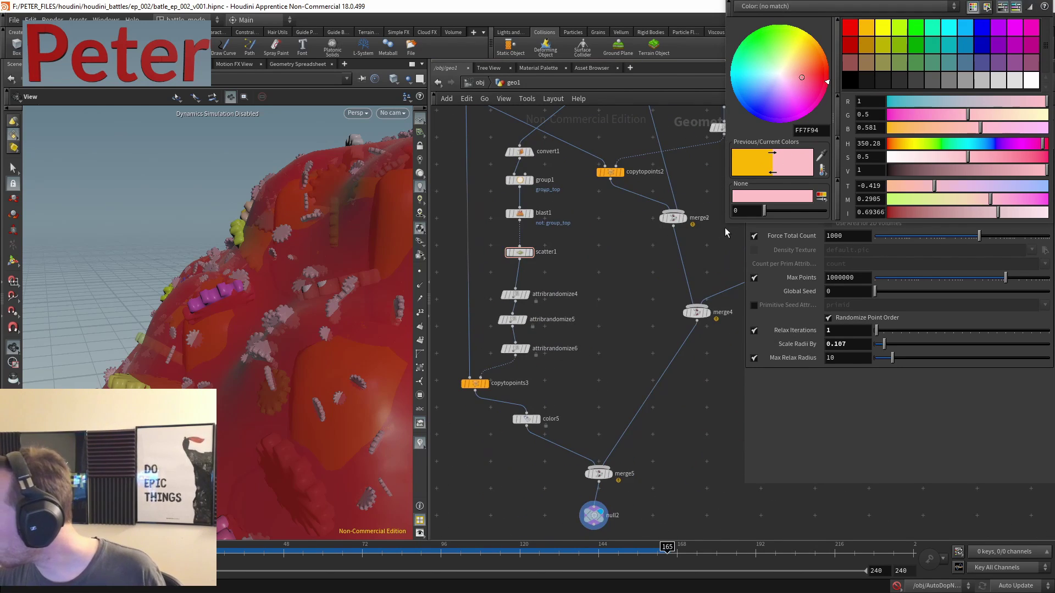
- Close the Color Editor and raise scatter1's Force Total Count to 10000
click(1043, 7)
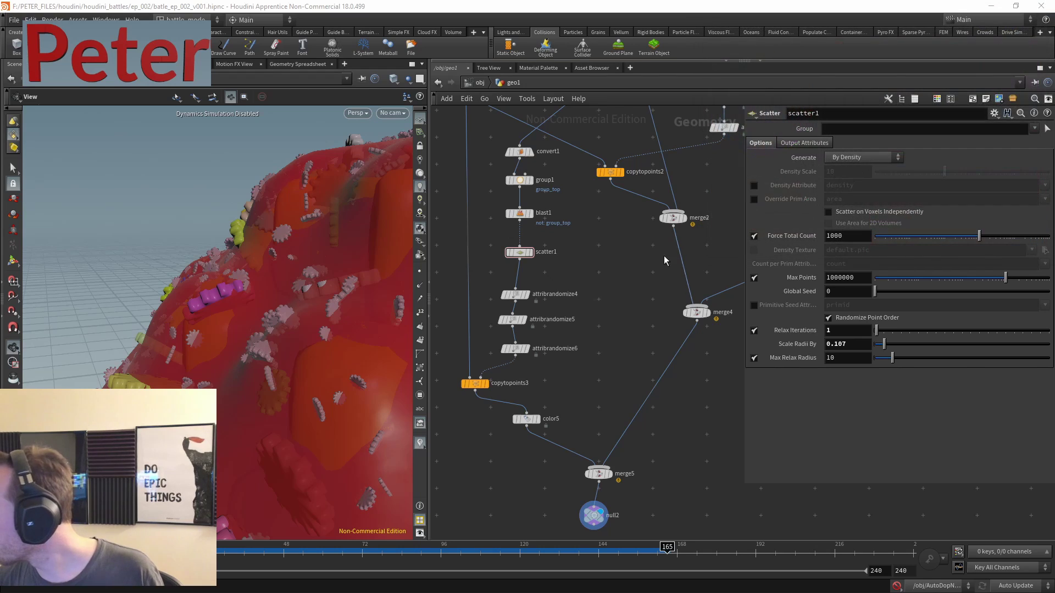
scroll(633, 347, up, 2)
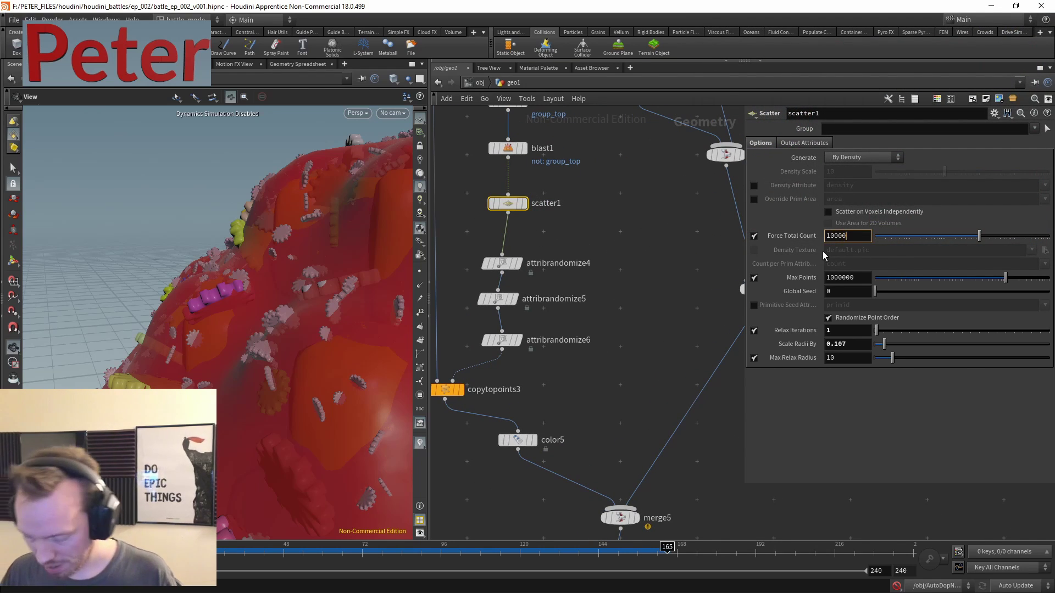
text(0)
key(Return)
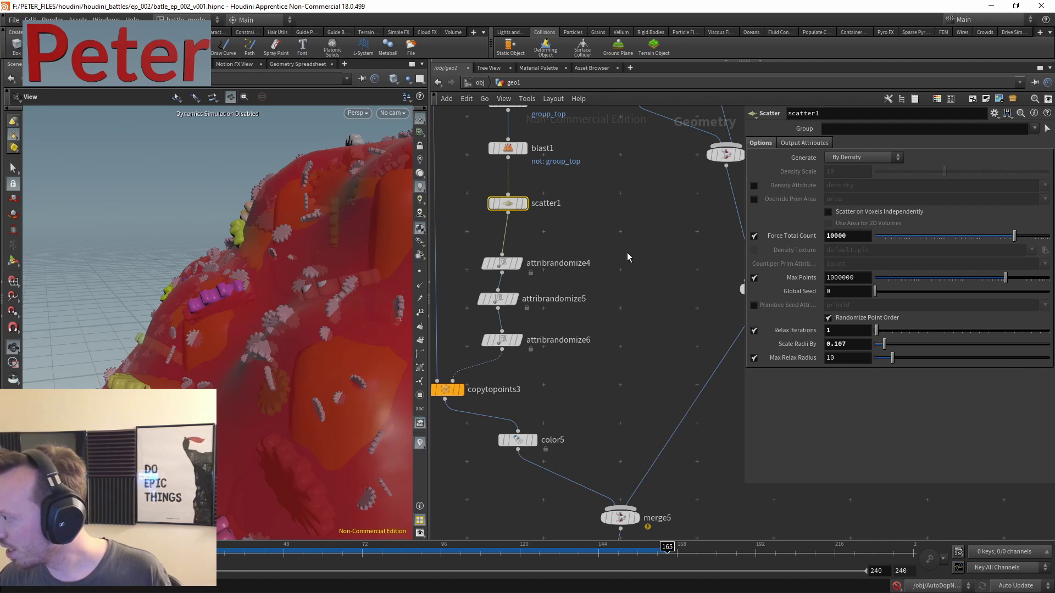
- Keep scatter1 at 1000 points and save the scene as battle_ep_002_v001.hipnc
middle_drag(605, 217, 643, 311)
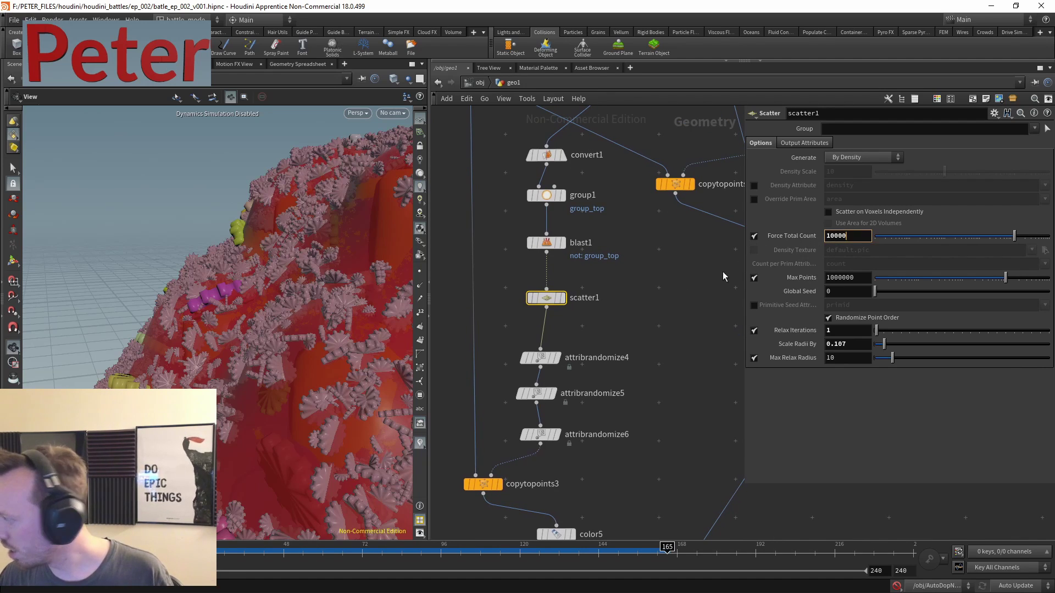
double_click(599, 298)
key(Return)
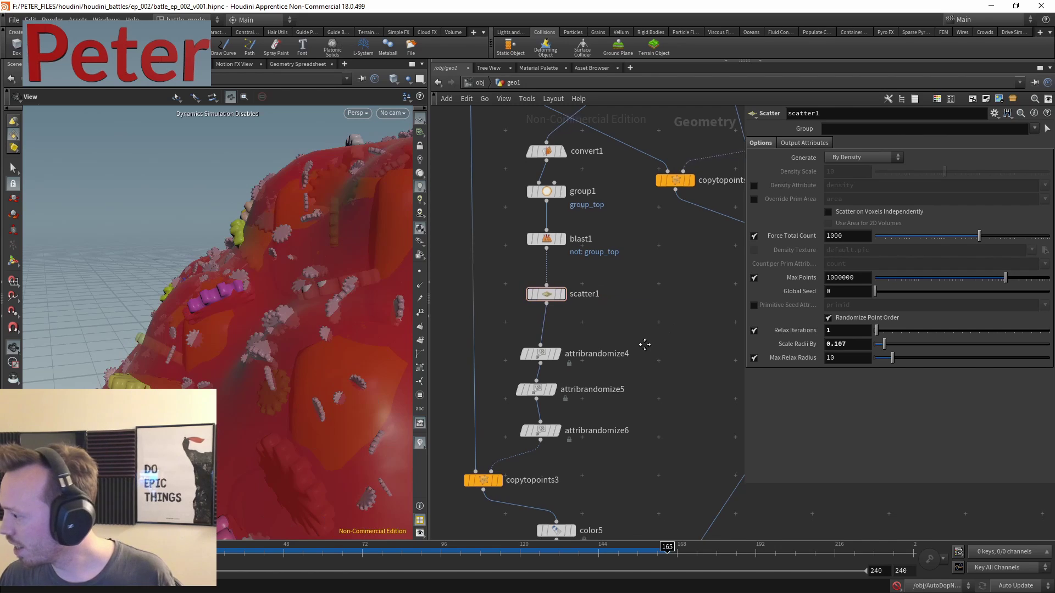
middle_drag(642, 352, 651, 302)
key(ctrl+s)
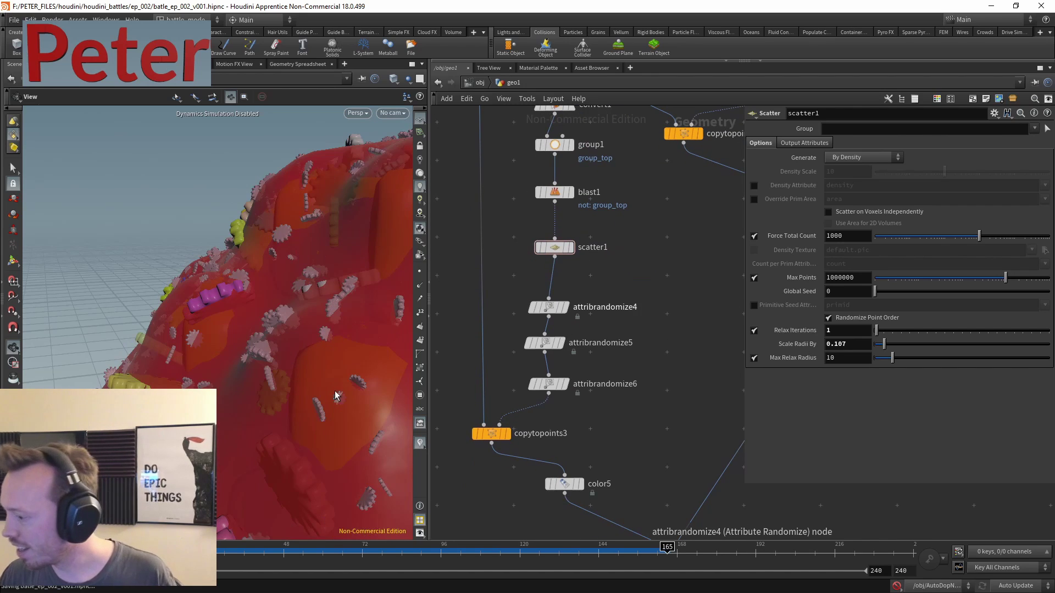
key(h)
drag(181, 278, 220, 285)
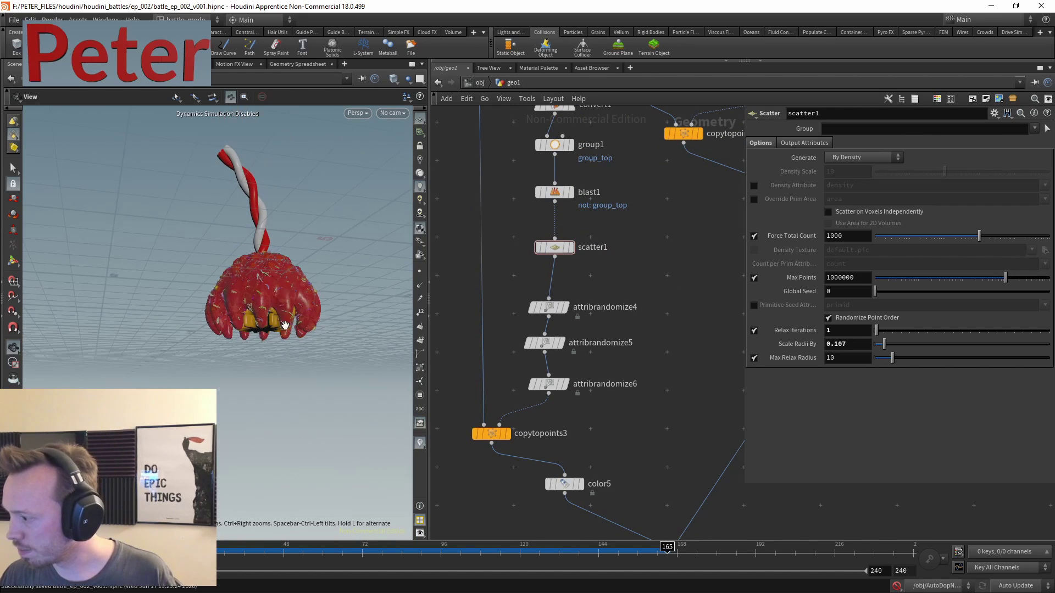
middle_drag(635, 390, 635, 326)
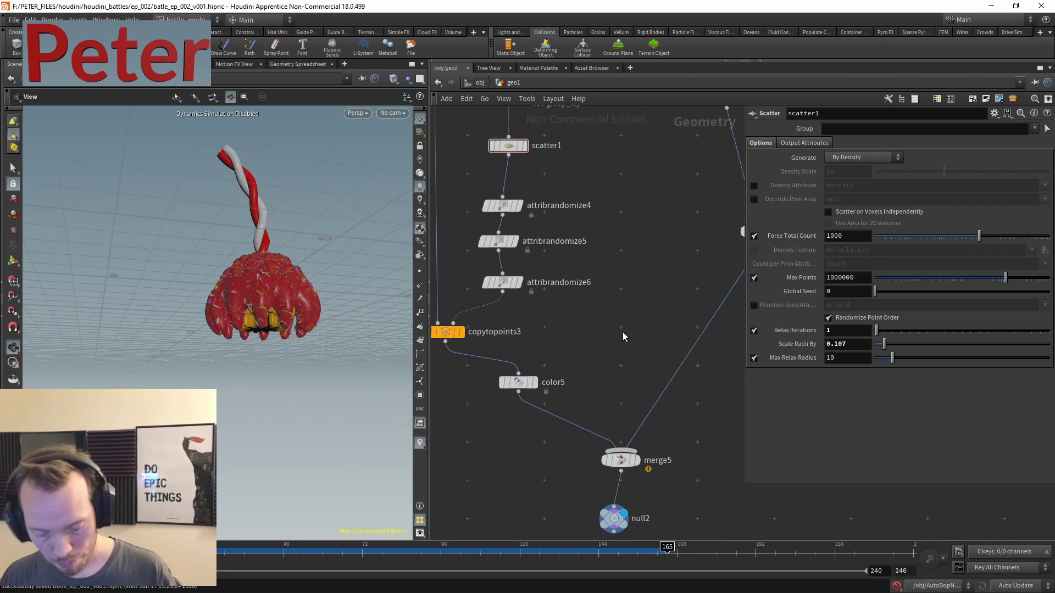
- Add a Transform node, transform11, below merge5
key(p)
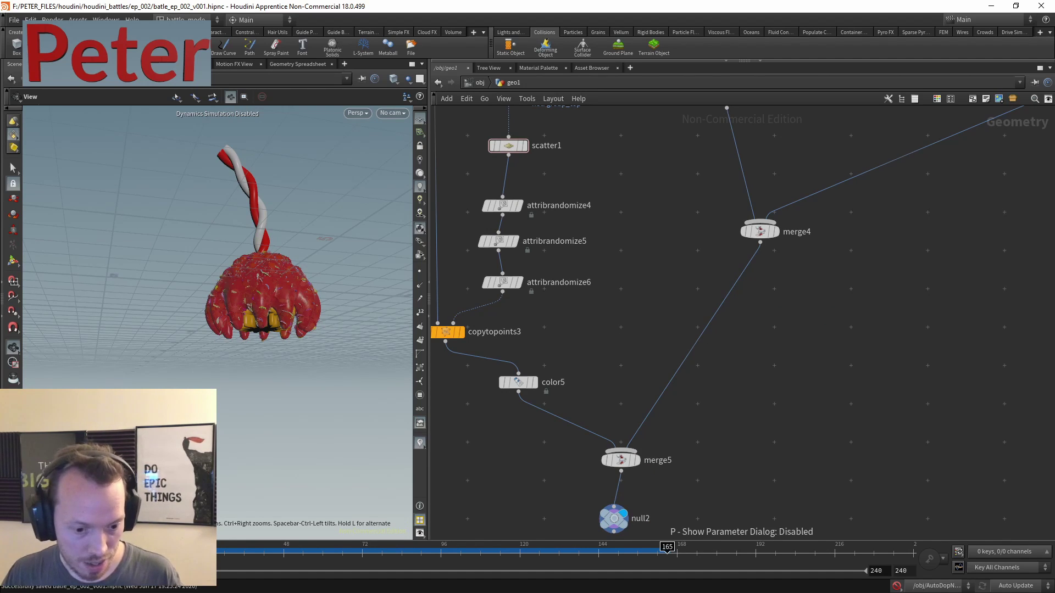
middle_drag(584, 437, 580, 271)
key(Tab)
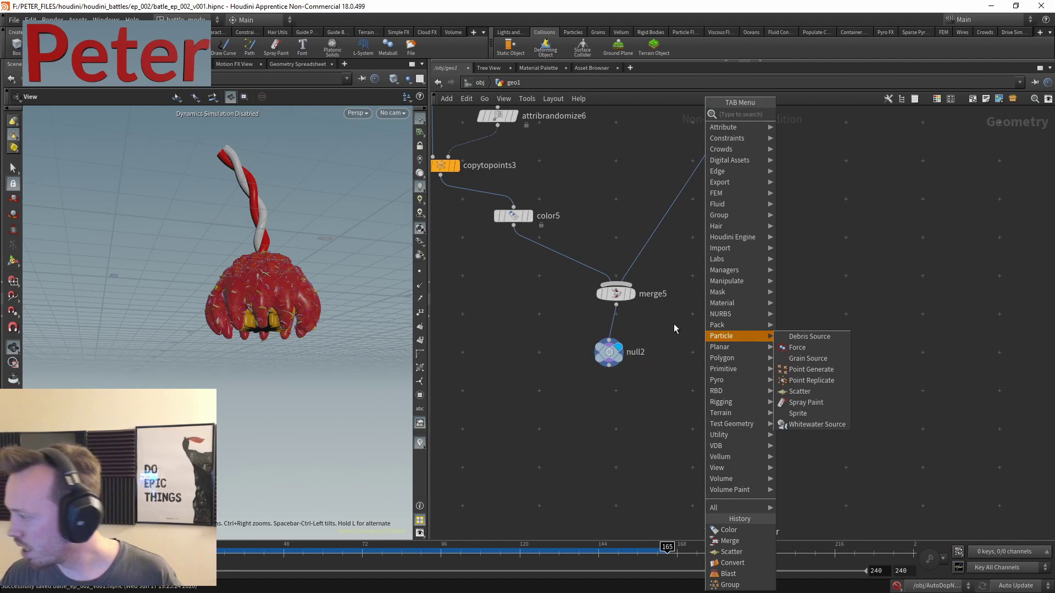
mouse_move(736, 303)
click(832, 136)
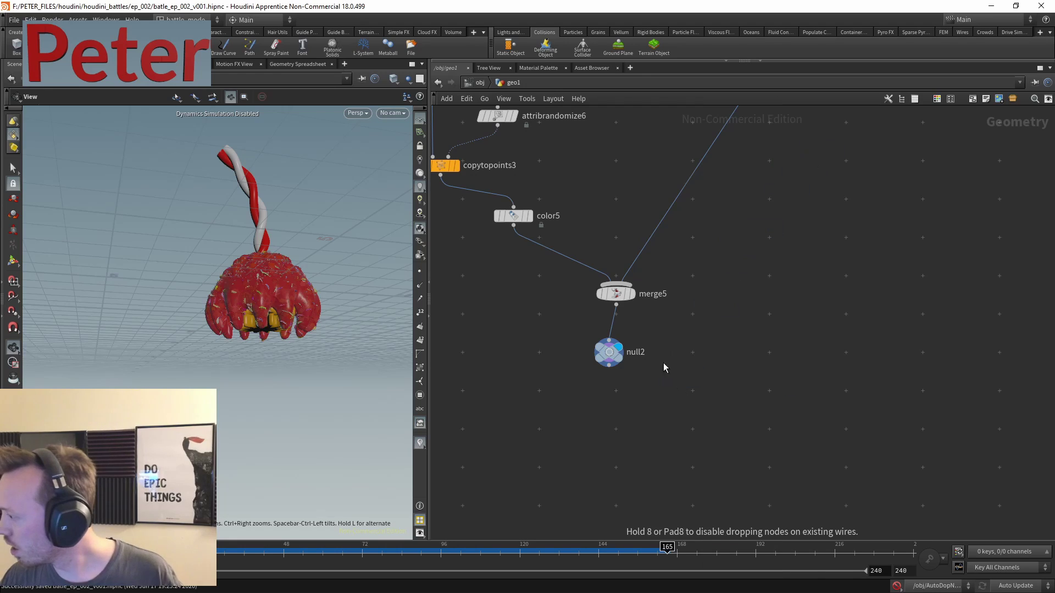
click(679, 379)
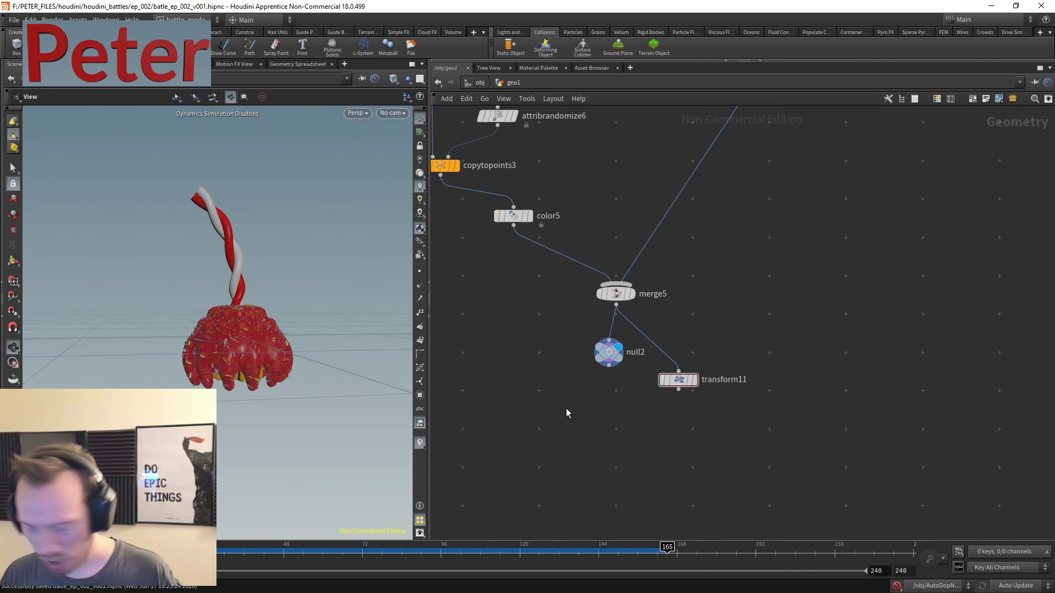
- Add a Turntable node below null2, wire null2 into it, and display its result
key(Tab)
text(t)
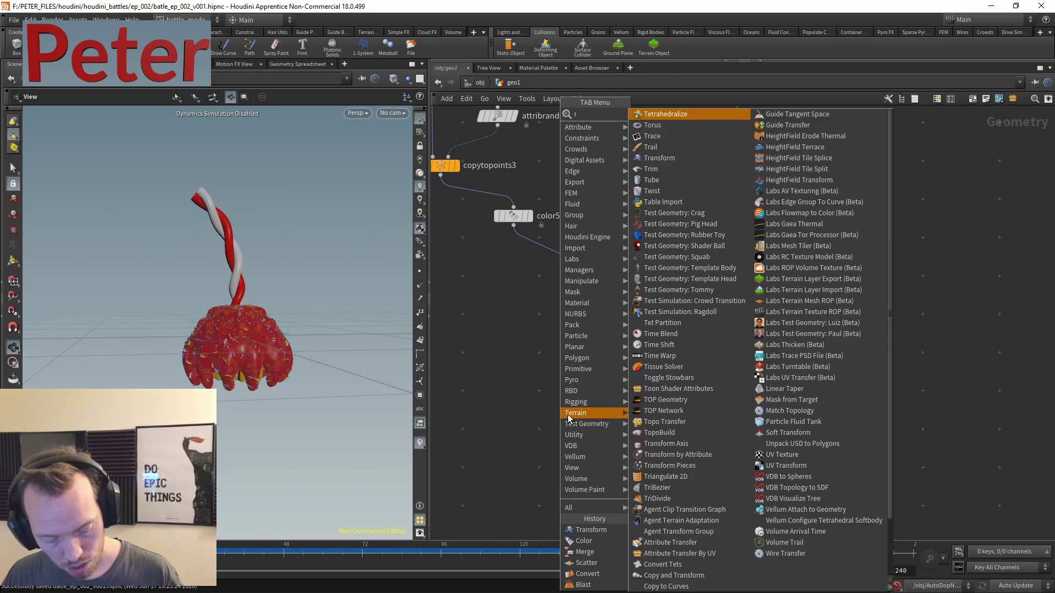
text(ur)
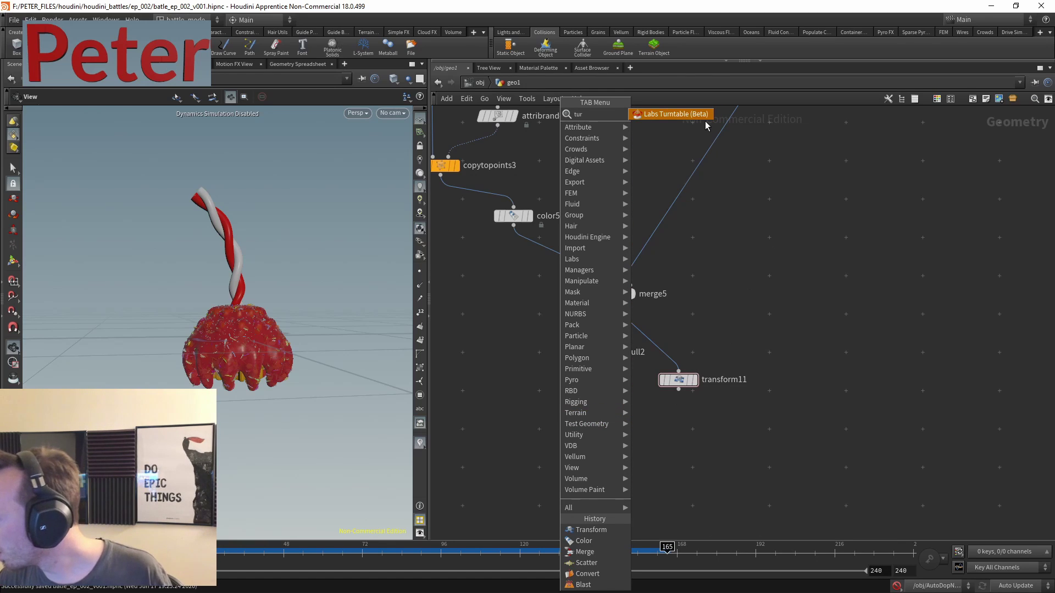
key(Return)
click(585, 402)
scroll(651, 446, up, 3)
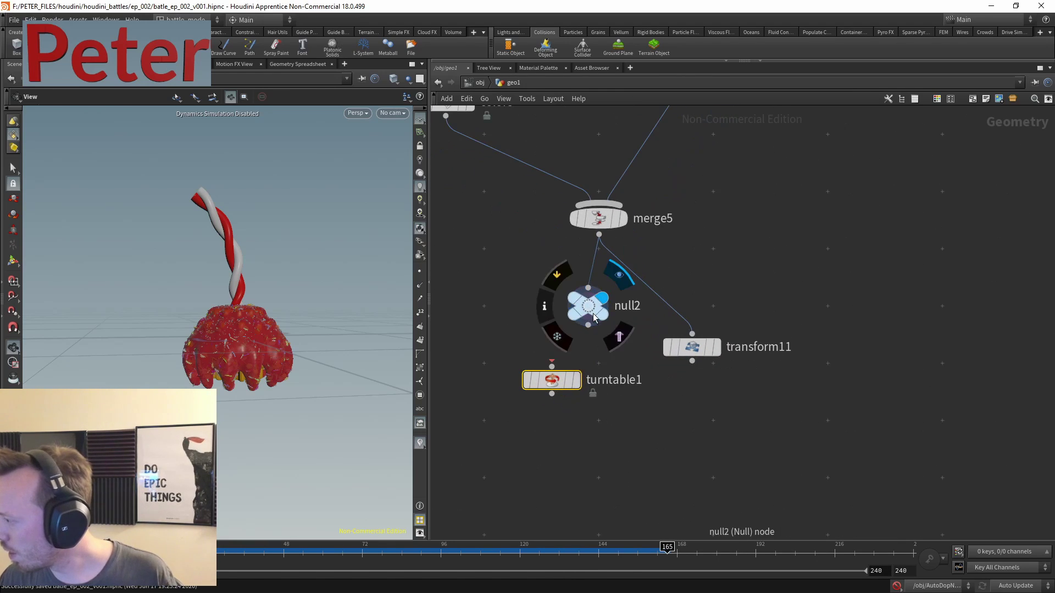
click(587, 325)
click(575, 381)
click(576, 381)
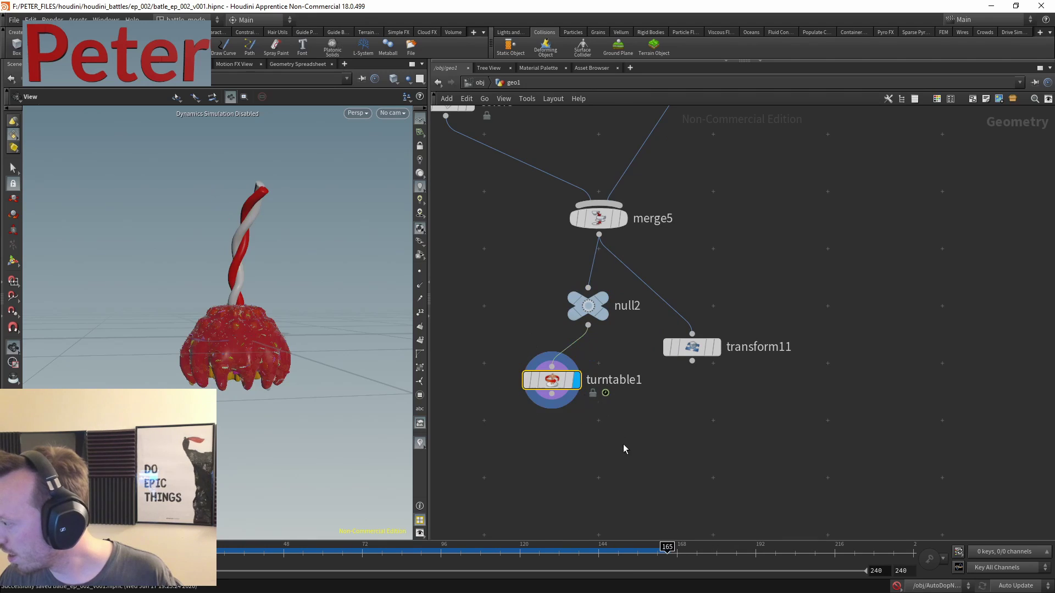
drag(622, 444, 497, 358)
click(378, 550)
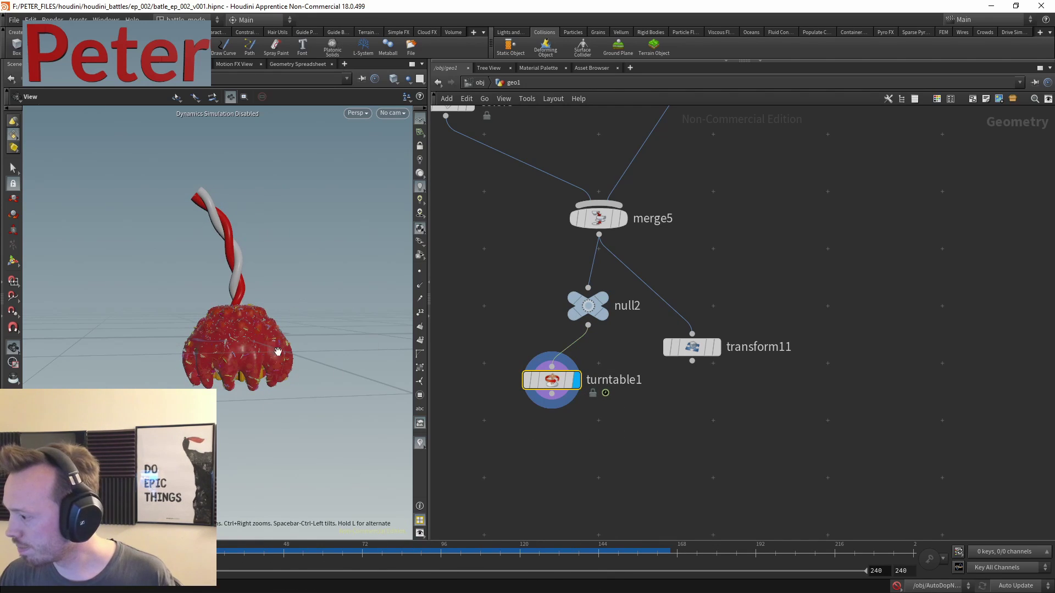
- Rewire the chain so null2 feeds transform11, which feeds turntable1
click(588, 325)
click(691, 333)
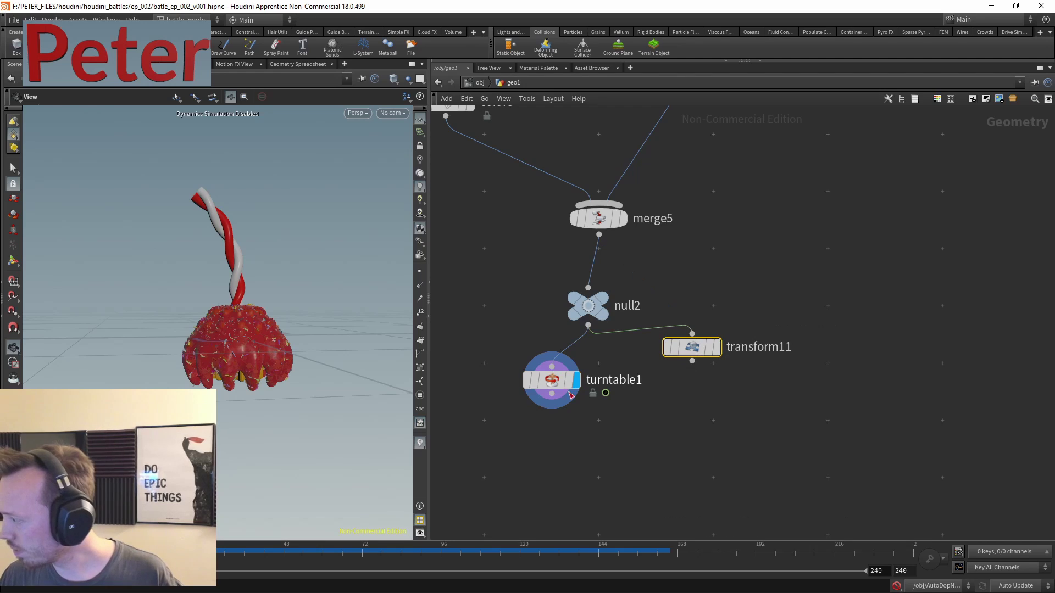
key(Return)
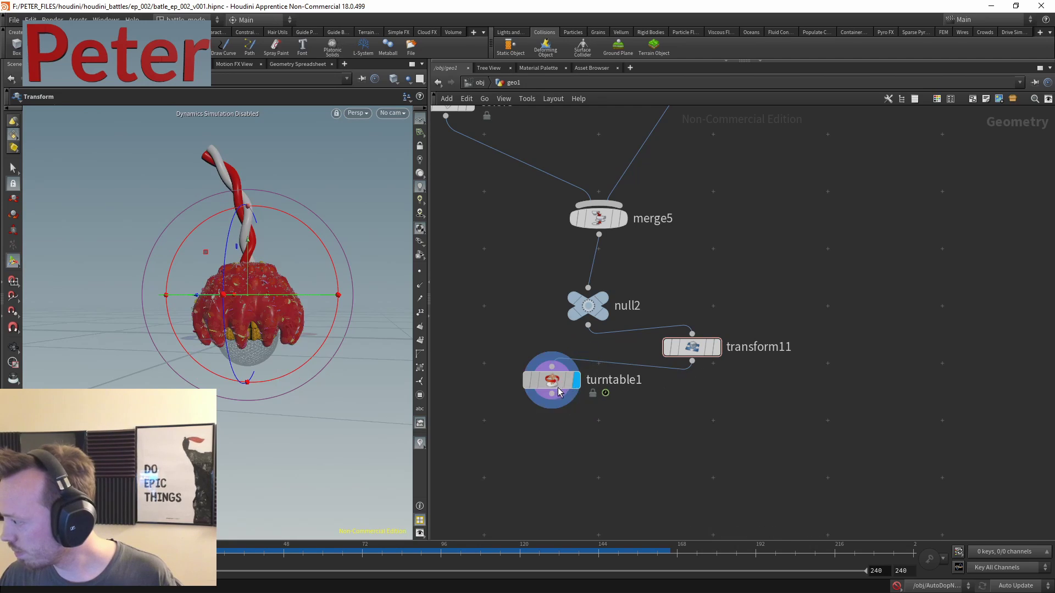
drag(558, 387, 611, 427)
drag(693, 347, 582, 363)
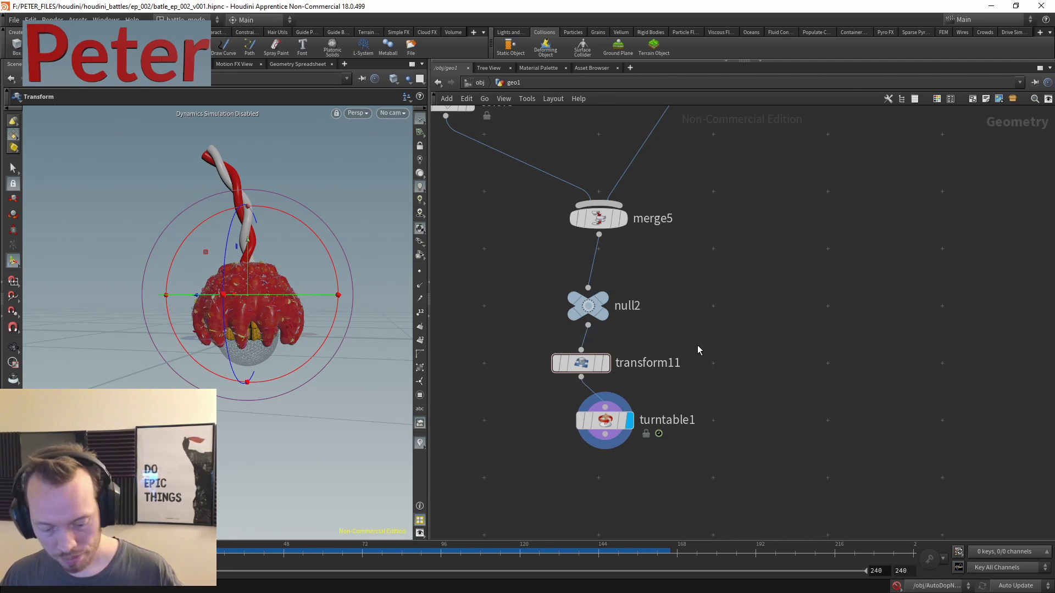
- Go up to the object level and orbit to view the candy front-on
key(u)
drag(222, 246, 241, 299)
middle_drag(242, 298, 303, 339)
drag(287, 301, 329, 305)
- Create spotlight1 from the Lights and Cameras shelf and show its parameters
click(510, 32)
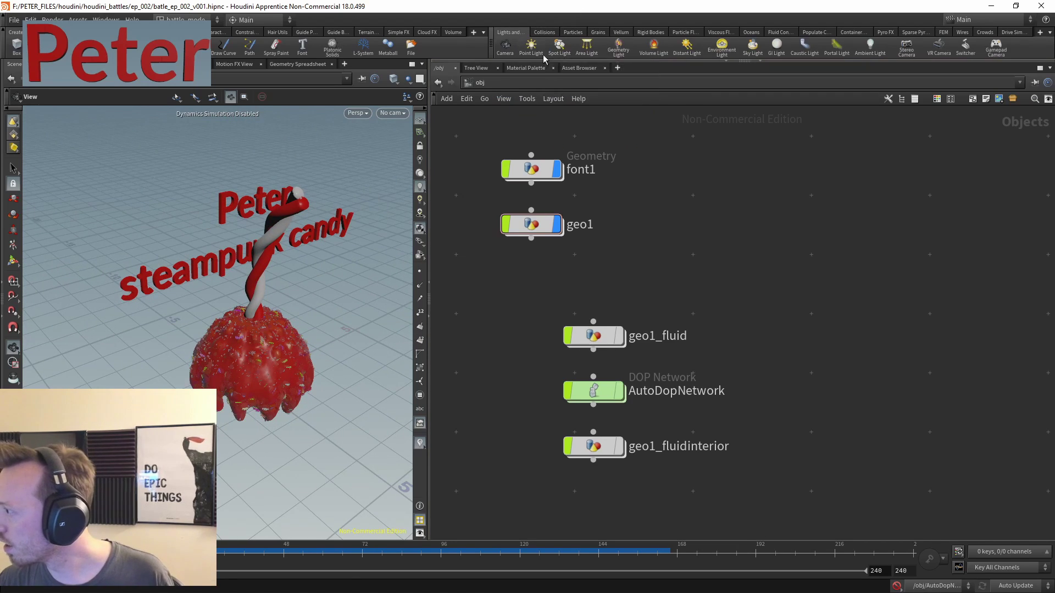
click(353, 259)
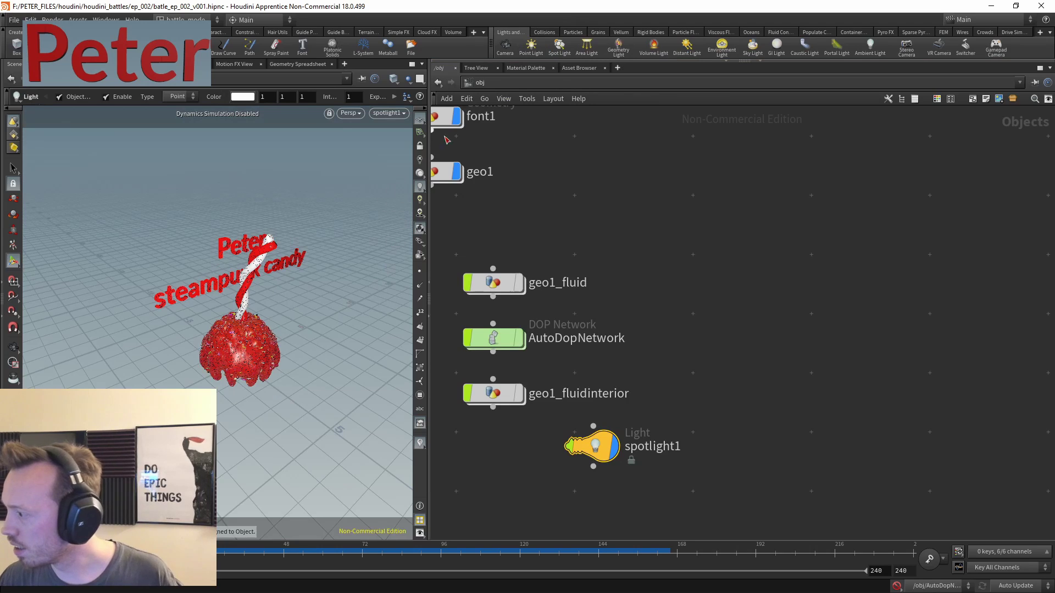
middle_drag(645, 419, 687, 335)
drag(676, 313, 619, 354)
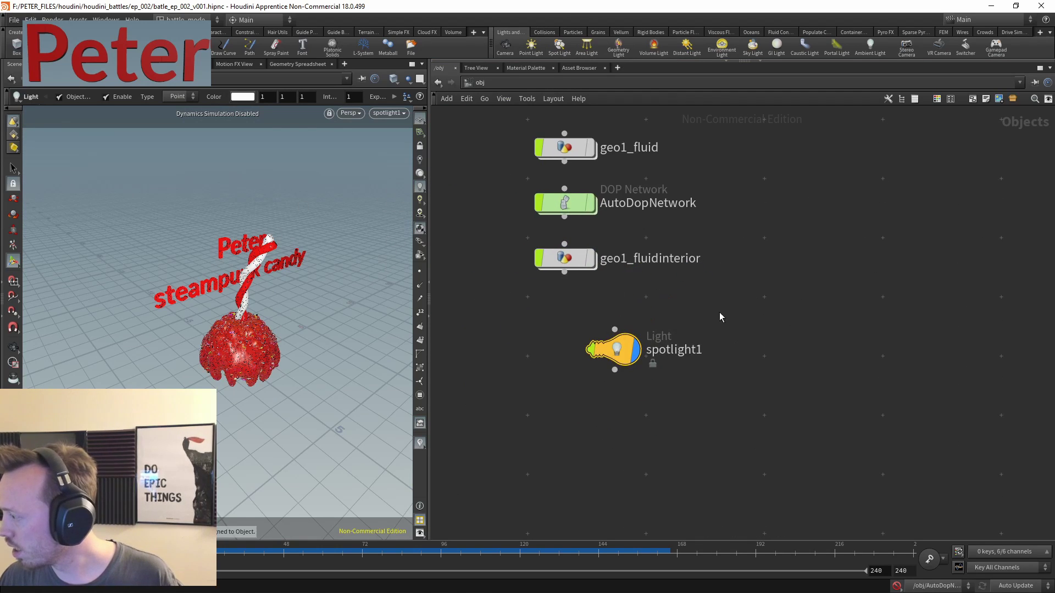
key(p)
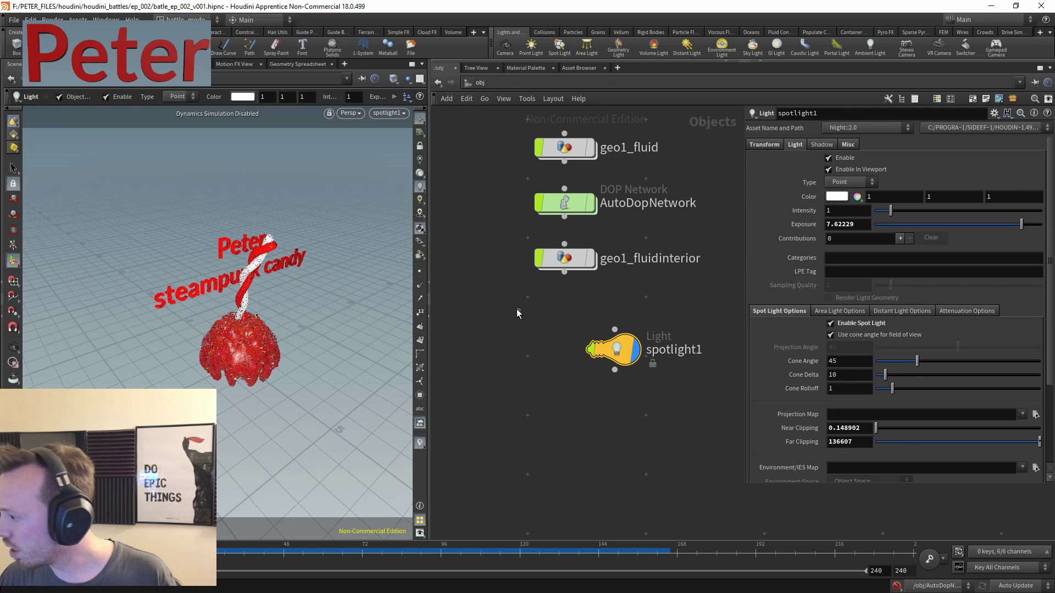
- Add a second spot light, spotlight2
key(Escape)
scroll(295, 276, up, 5)
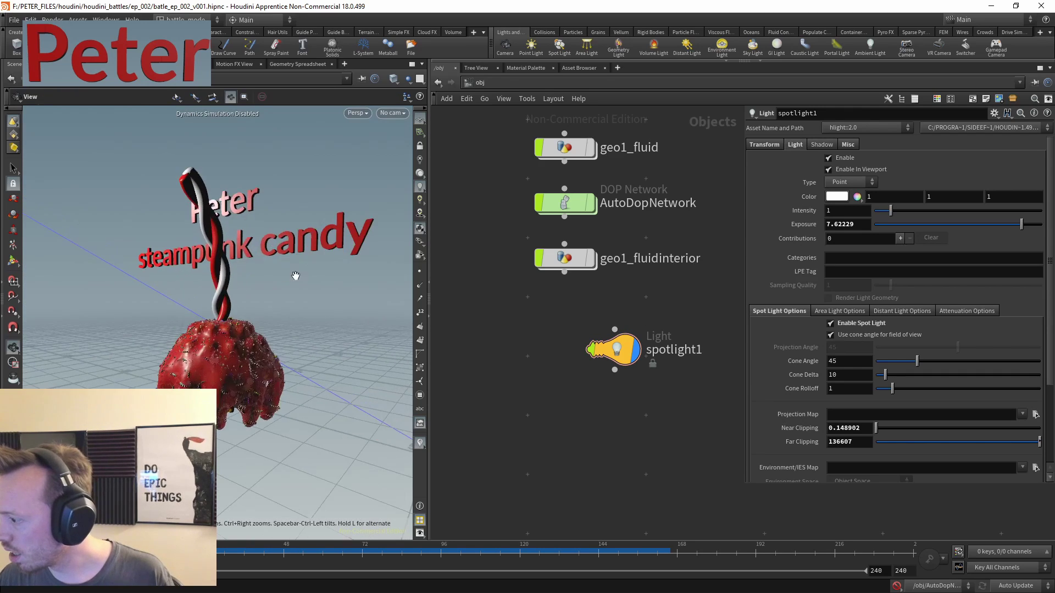
scroll(295, 276, down, 5)
key(Return)
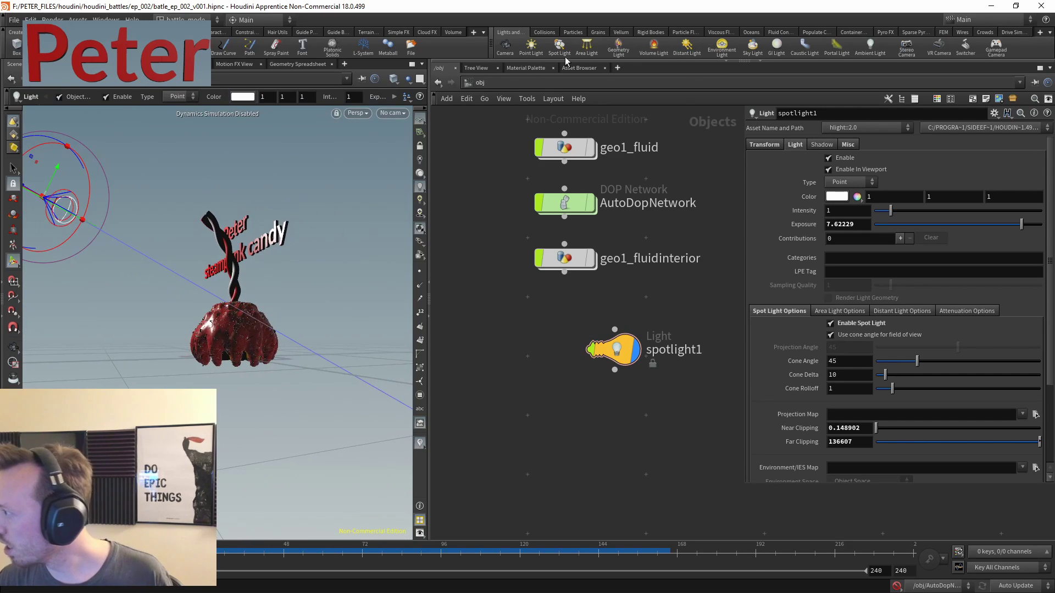
ctrl+click(559, 45)
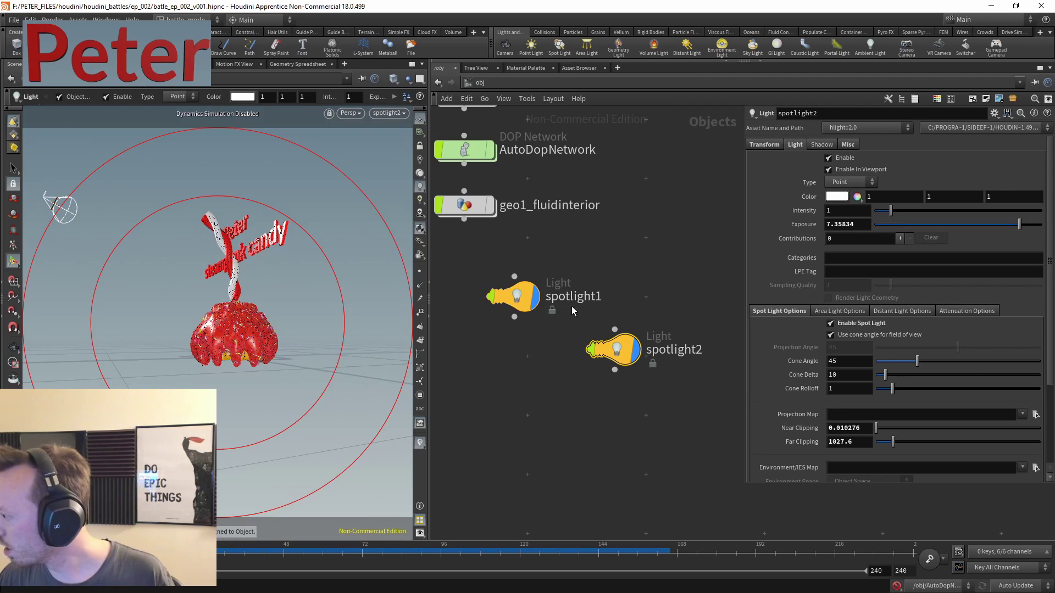
- Set spotlight2 to a light blue colour with intensity 0.3
click(831, 200)
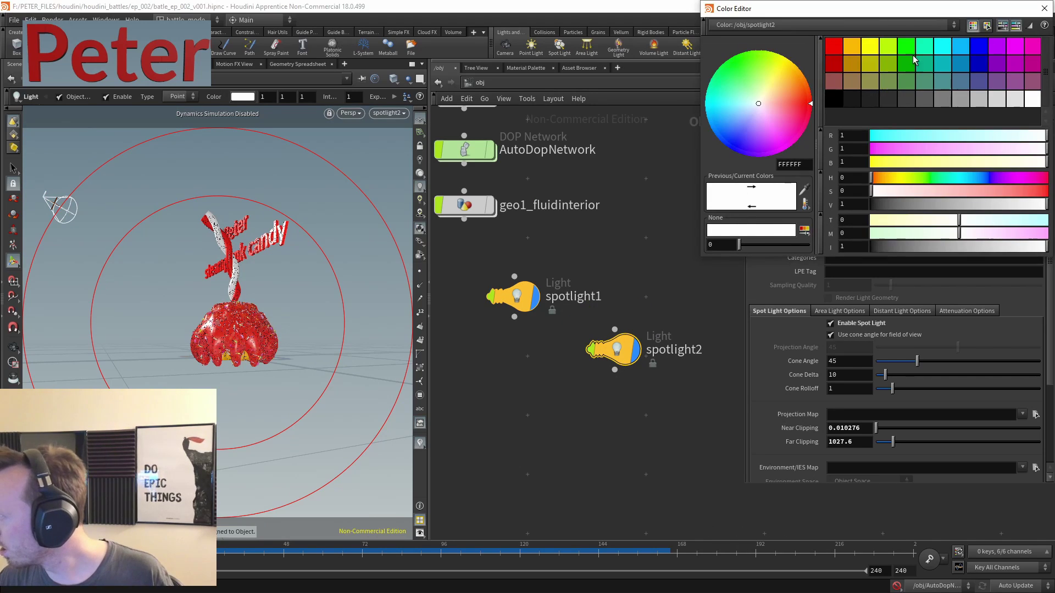
click(960, 46)
key(ctrl+z)
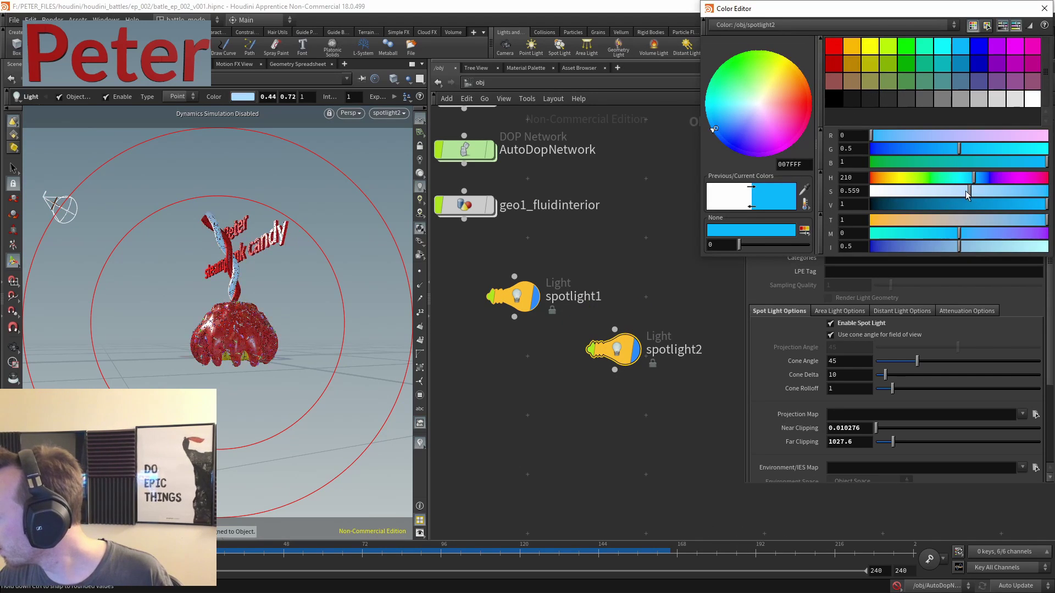
click(572, 301)
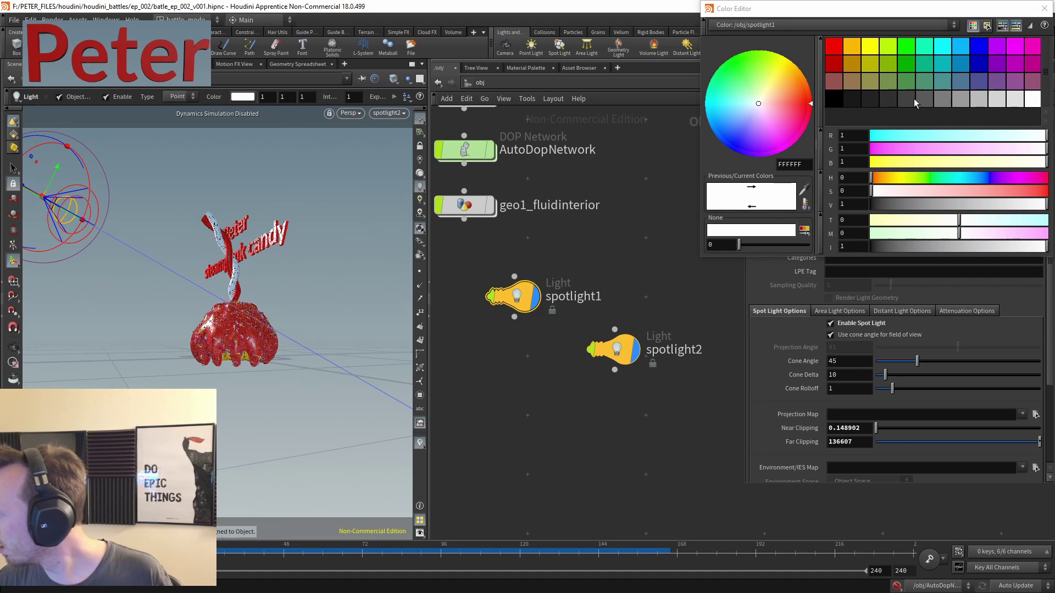
click(1043, 8)
key(ctrl+z)
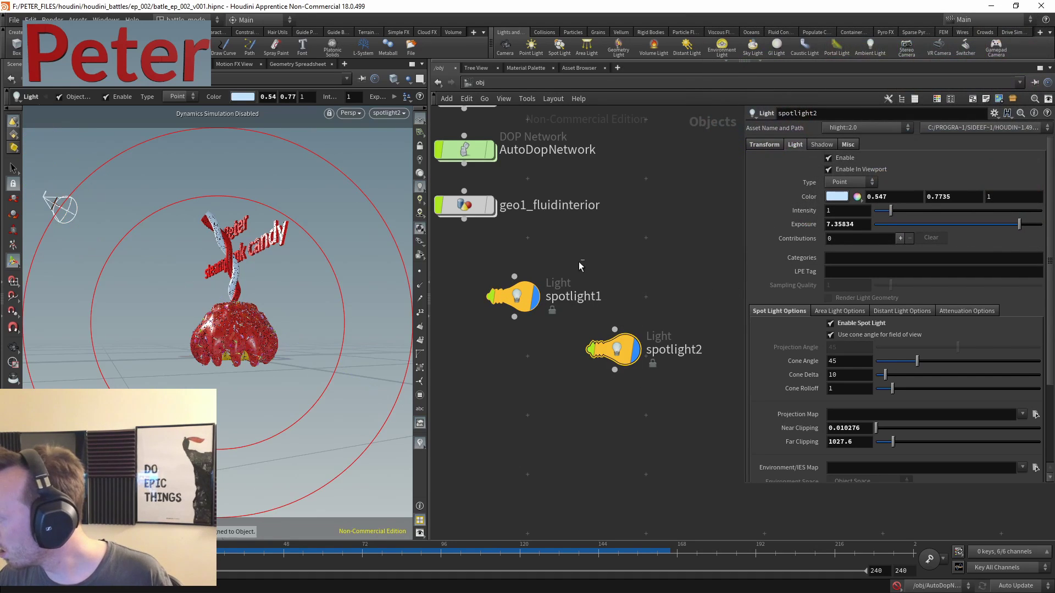
key(ctrl+shift+z)
key(ctrl+z)
key(ctrl+z)
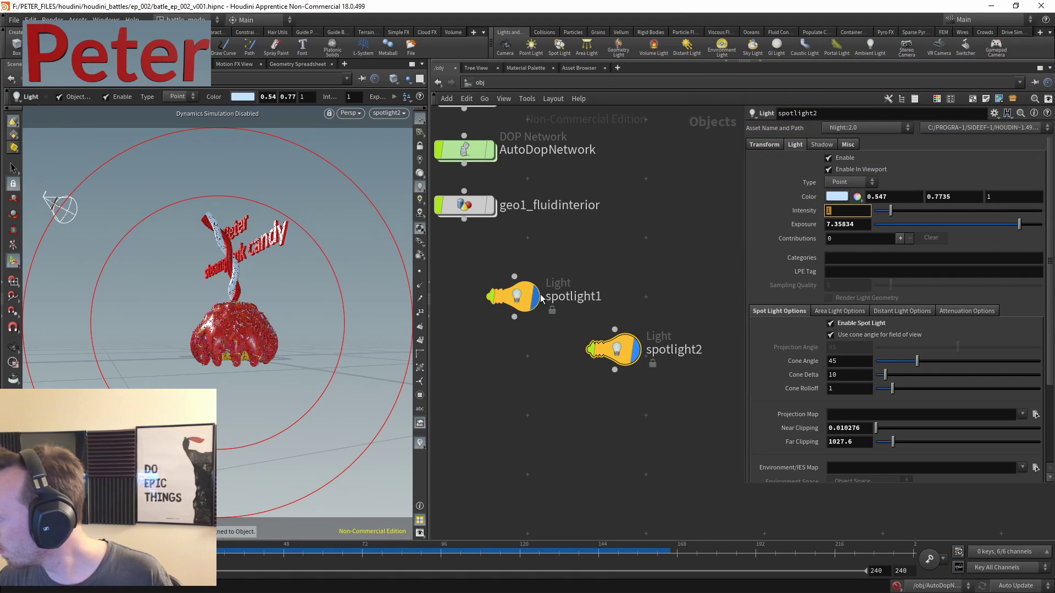
- Tint spotlight1 a warm light orange in the Color Editor
mouse_move(541, 298)
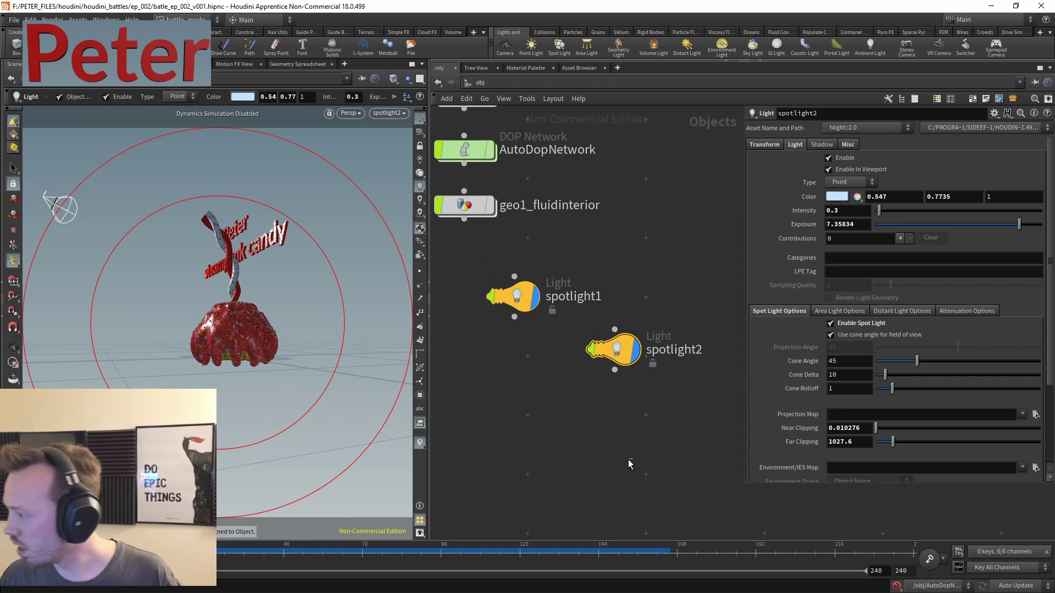
click(504, 312)
click(836, 196)
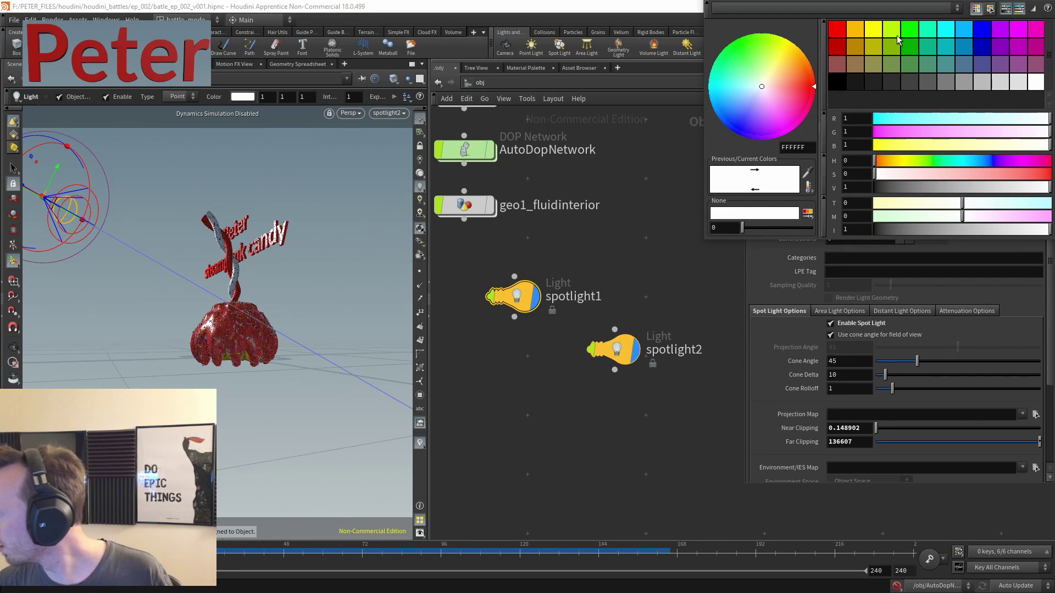
click(874, 35)
drag(886, 145, 987, 131)
mouse_move(954, 175)
mouse_down()
mouse_move(981, 176)
mouse_move(956, 175)
mouse_up()
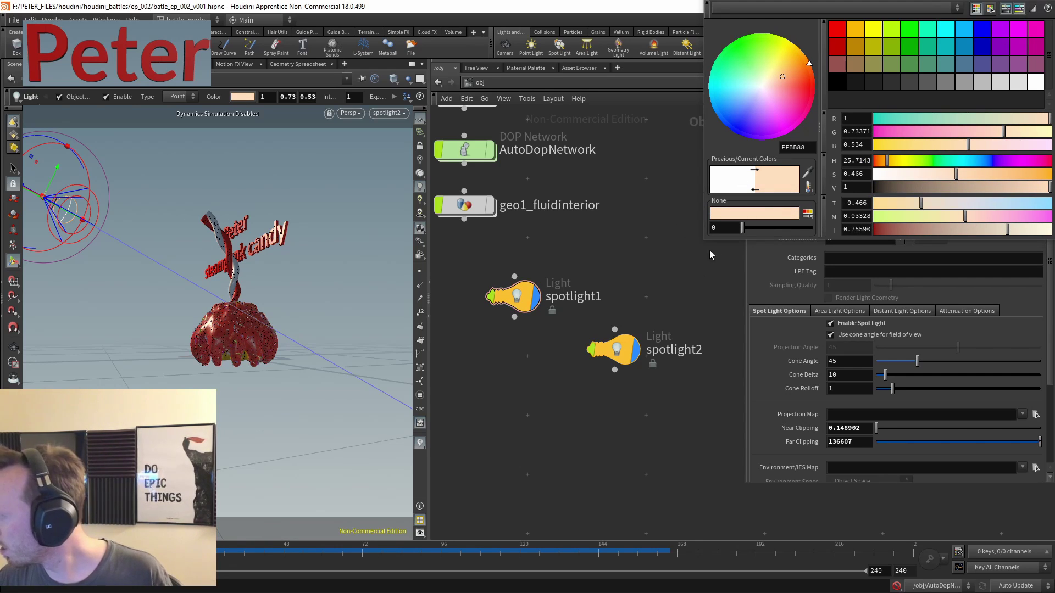
click(1041, 6)
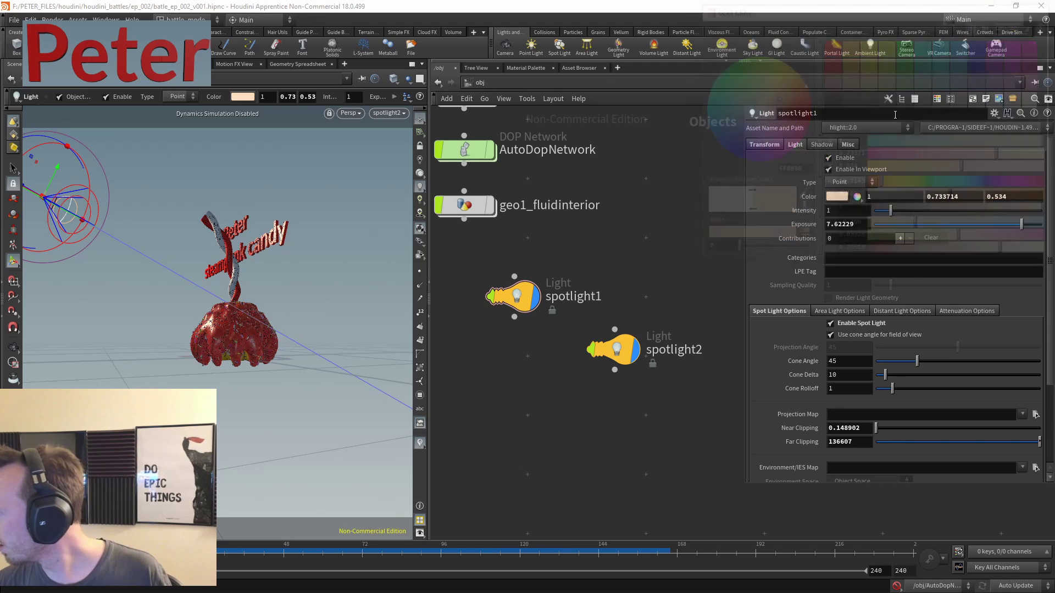
- Add camera cam1 at 0.672898, 2.92265, 9.63063, framing the candy and title
key(Escape)
drag(326, 281, 239, 332)
scroll(301, 344, up, 3)
key(Return)
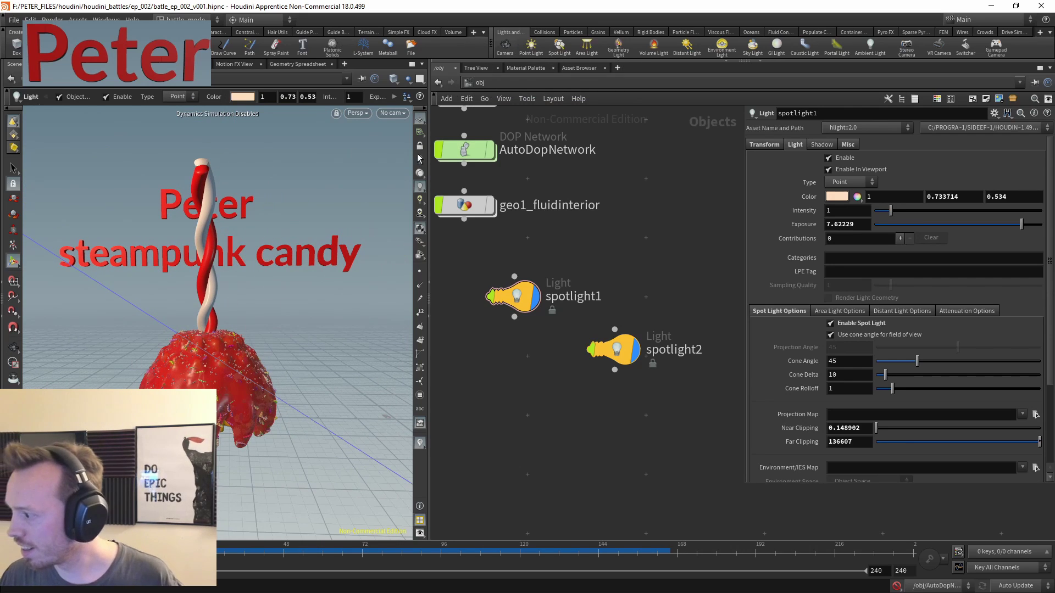
click(418, 159)
drag(236, 323, 278, 335)
key(Escape)
middle_drag(494, 182, 625, 272)
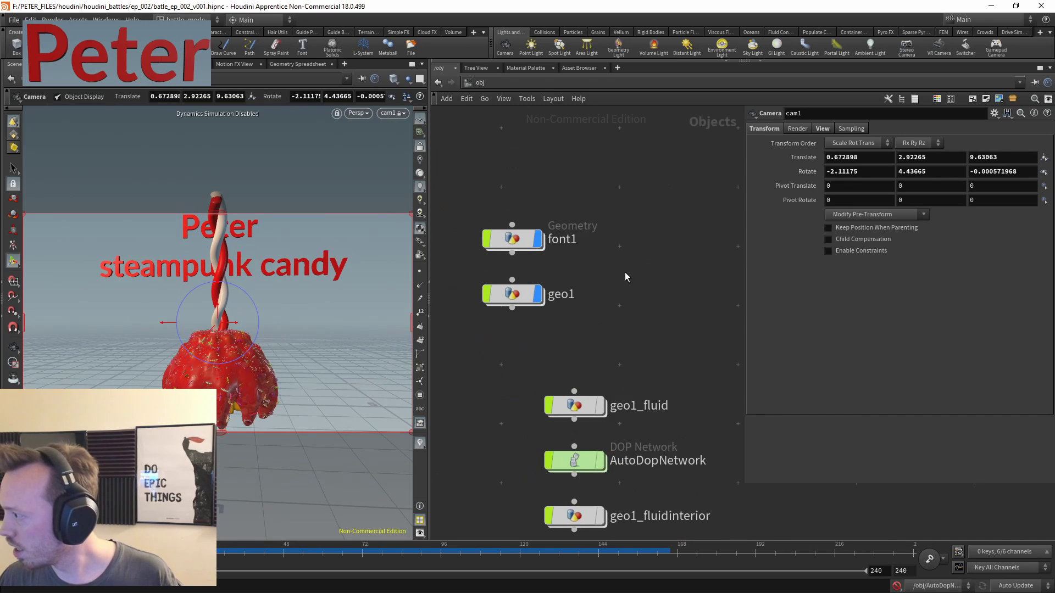
- Inside font1, break the text so 'candy' sits on its own third line
click(511, 239)
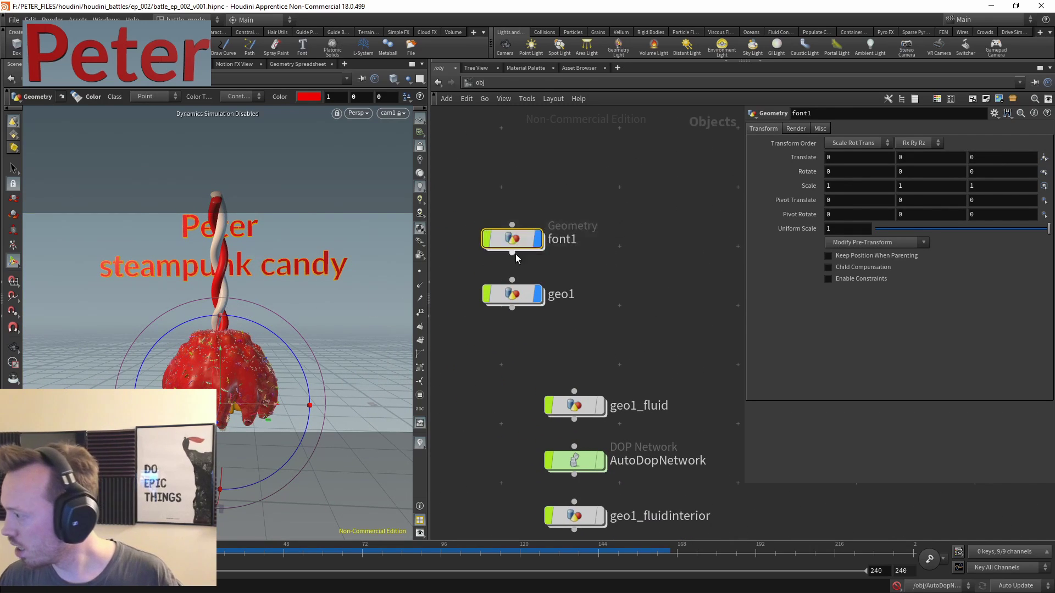
double_click(513, 245)
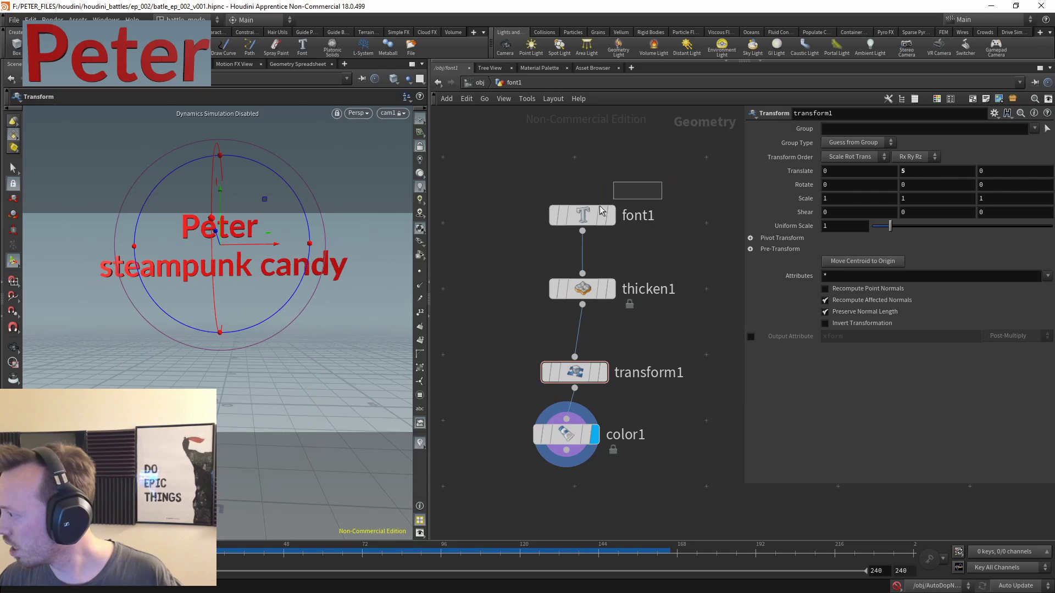
click(583, 215)
click(820, 218)
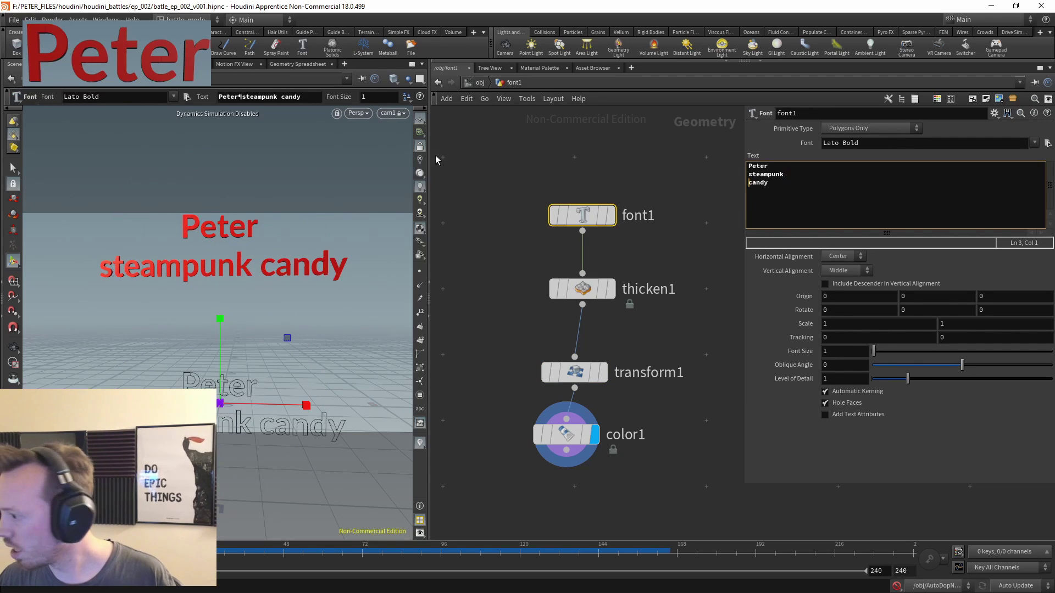
click(536, 335)
- Move the text left and up with transform1 to -3.50184, 4.39457
click(598, 372)
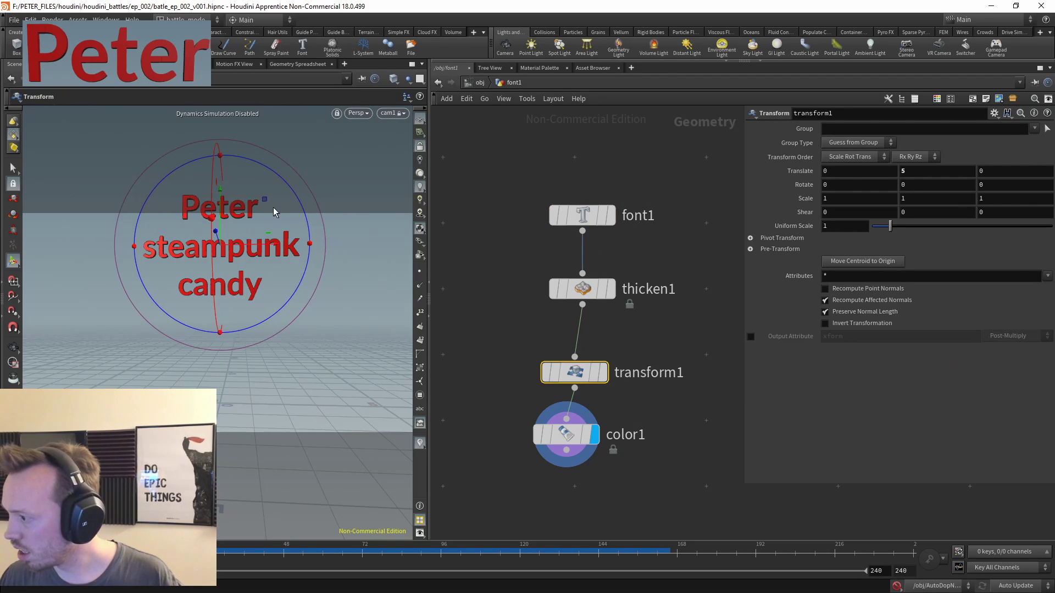
drag(265, 199, 156, 223)
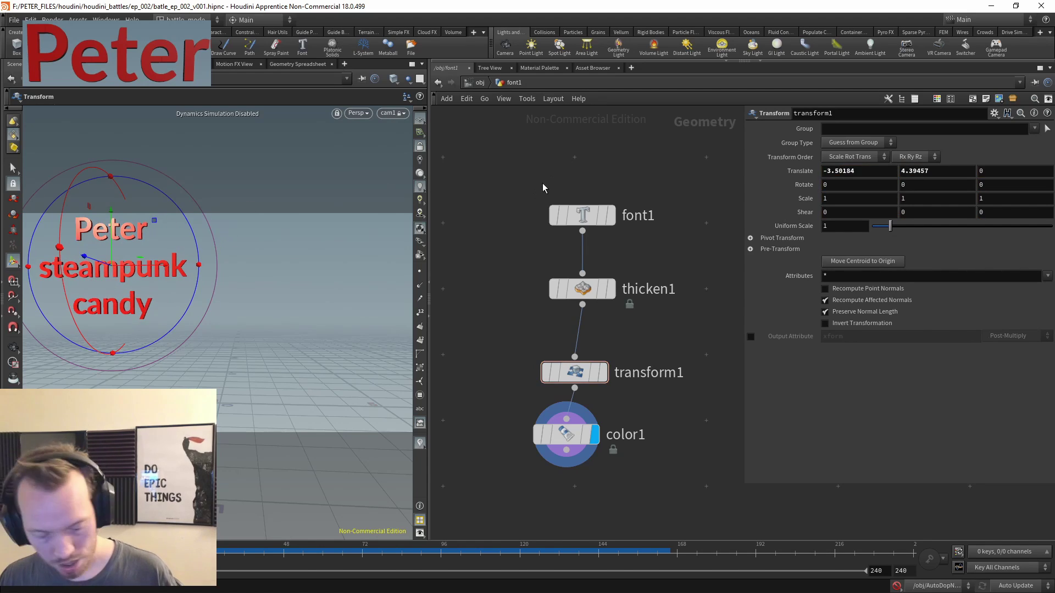
key(u)
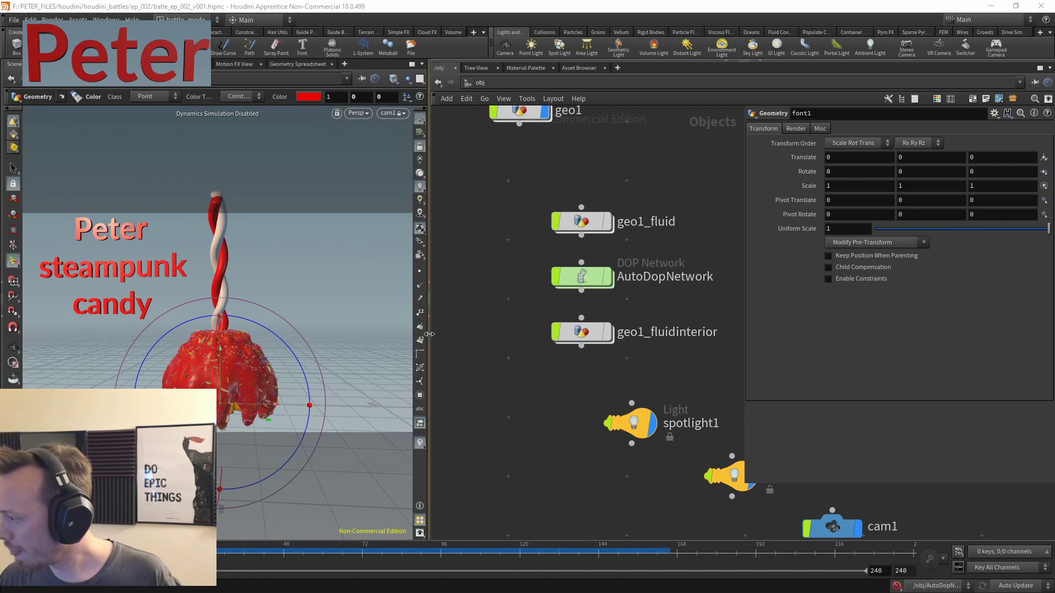
- Widen the viewport, hide parameters, and play the simulation, scrubbing back to frame 50
drag(429, 302, 518, 302)
key(p)
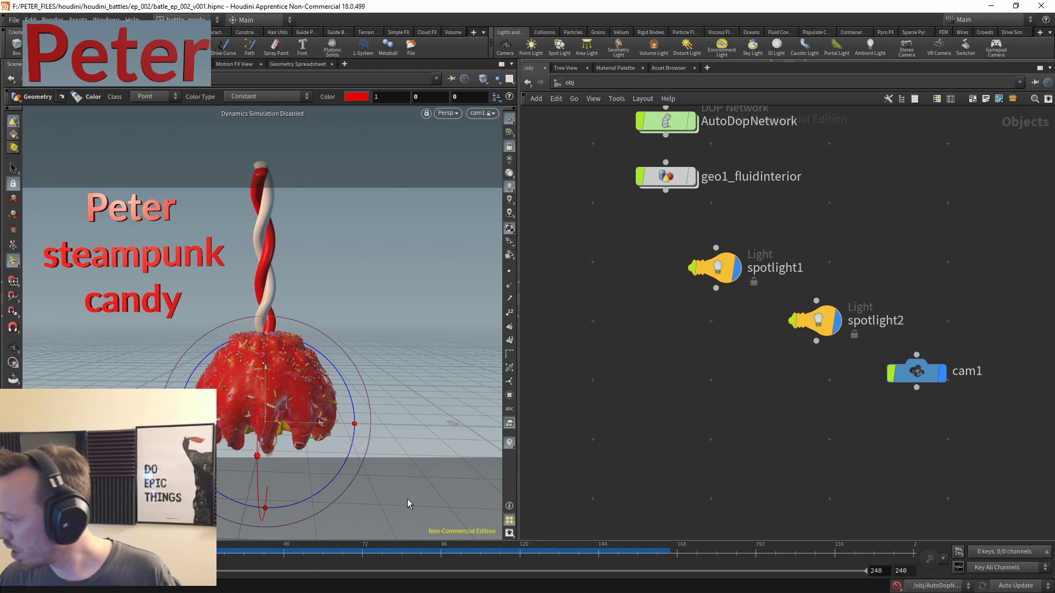
key(Up)
key(Escape)
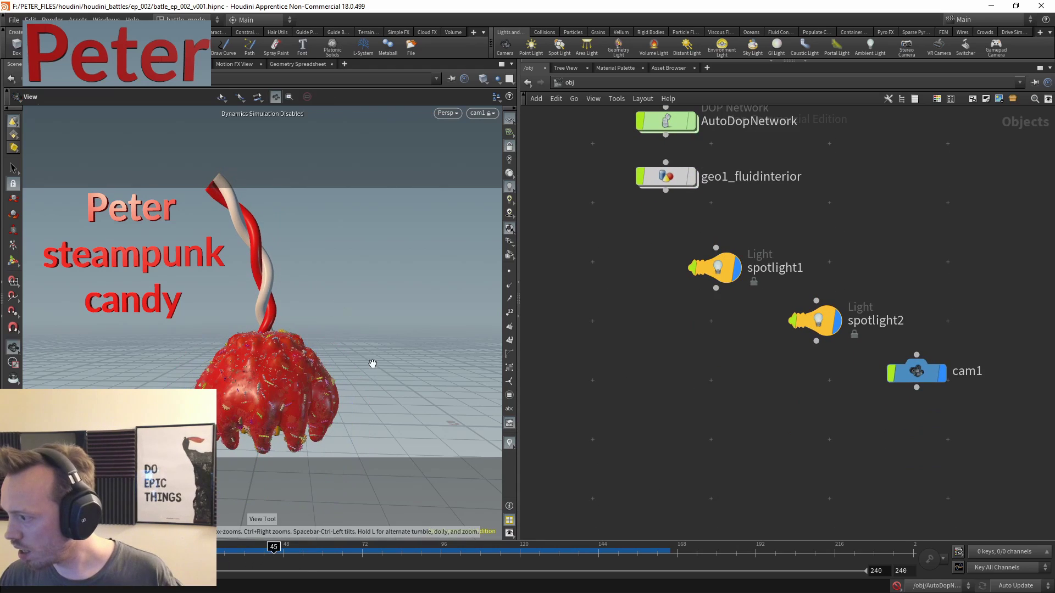
key(ctrl+Left)
key(Up)
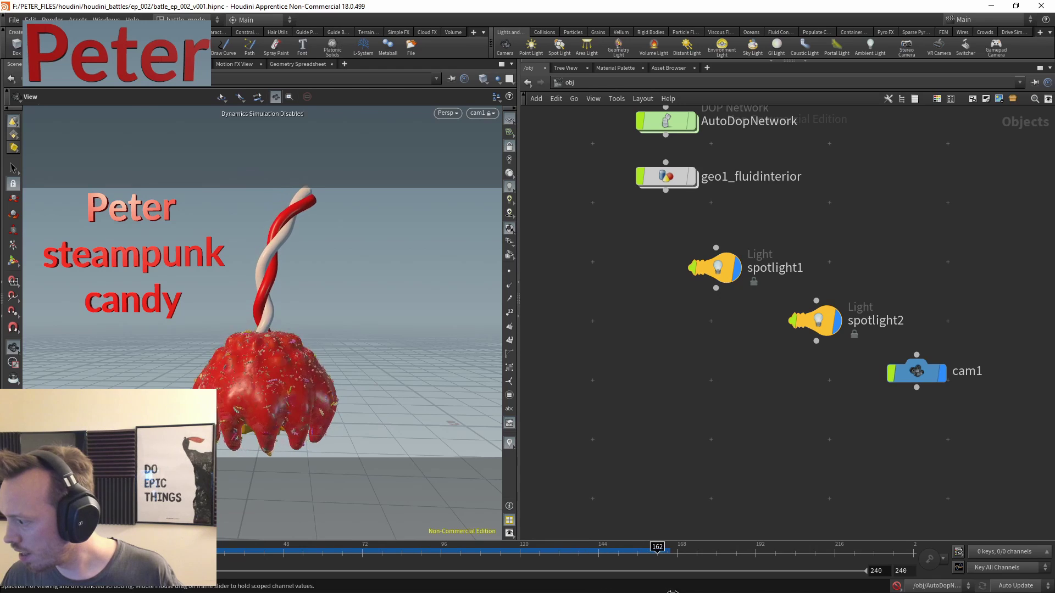
click(337, 552)
drag(337, 554, 290, 552)
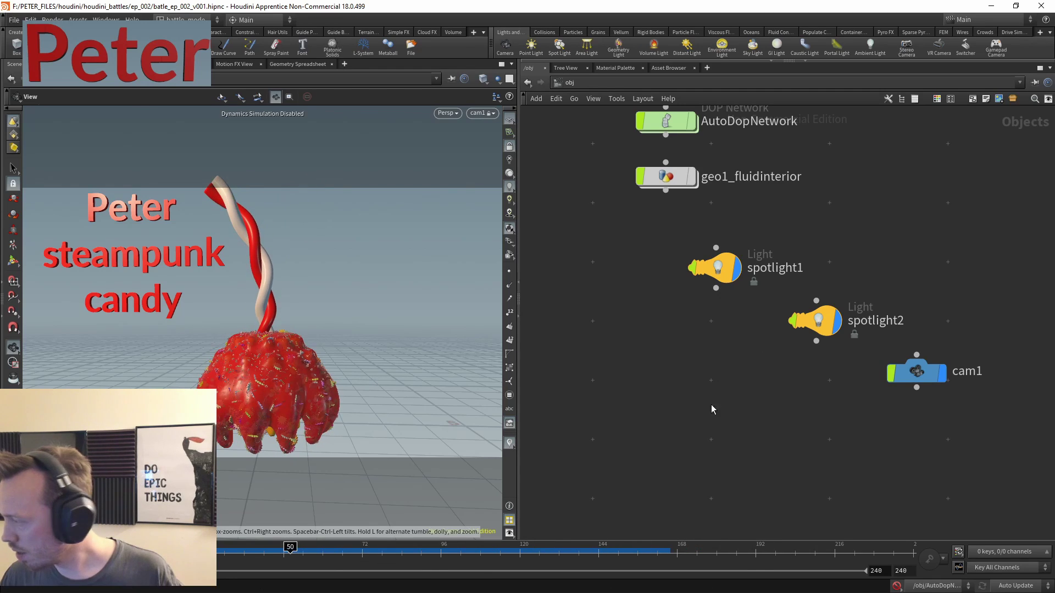
scroll(783, 302, up, 5)
scroll(740, 218, down, 3)
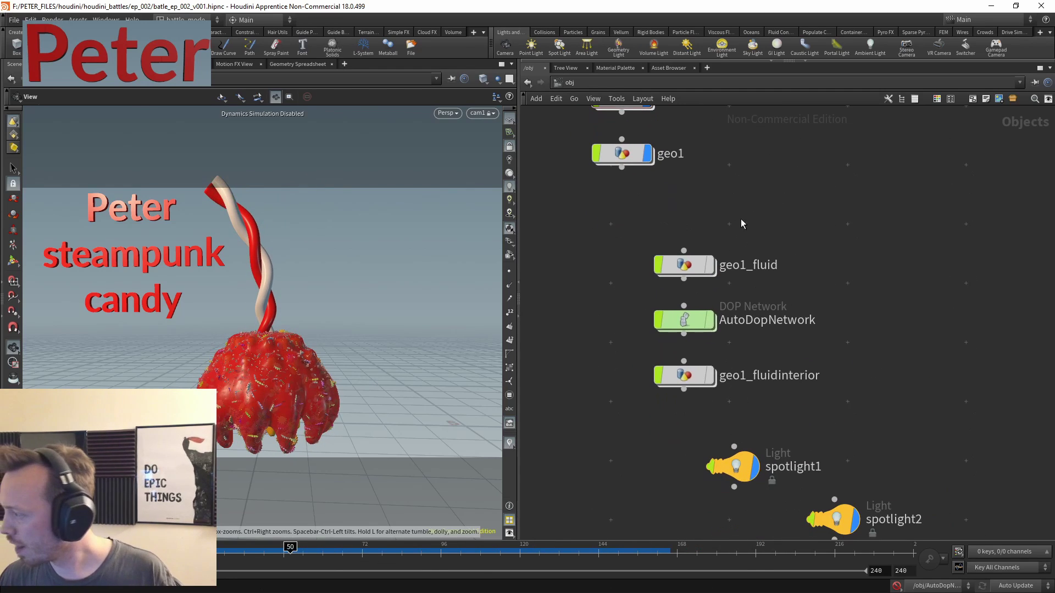
scroll(754, 202, down, 2)
- Select geo1 and step inside its network
click(716, 200)
scroll(796, 278, up, 4)
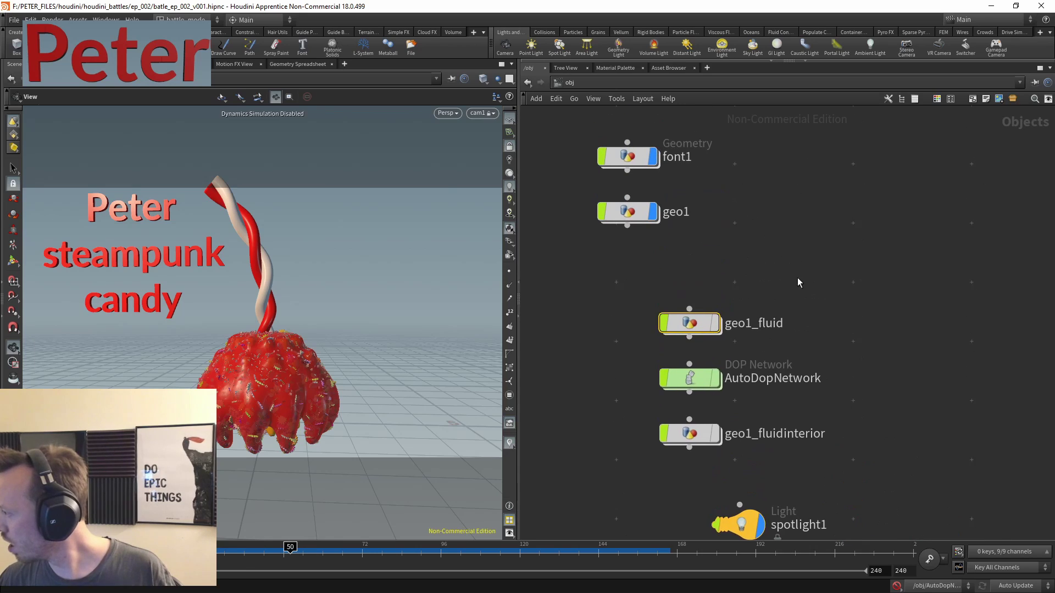
key(Return)
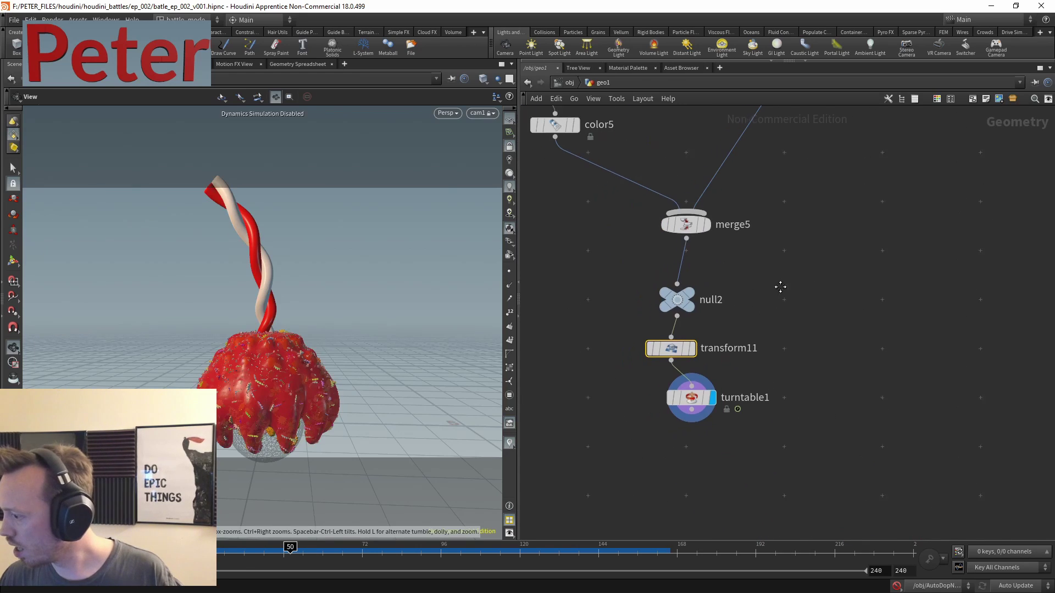
- Change attribwrangle2's VEXpression from f@Alpha=0.5 to f@Alpha=0.7
middle_drag(737, 315, 883, 353)
scroll(763, 384, down, 5)
scroll(854, 390, up, 3)
middle_drag(855, 389, 749, 479)
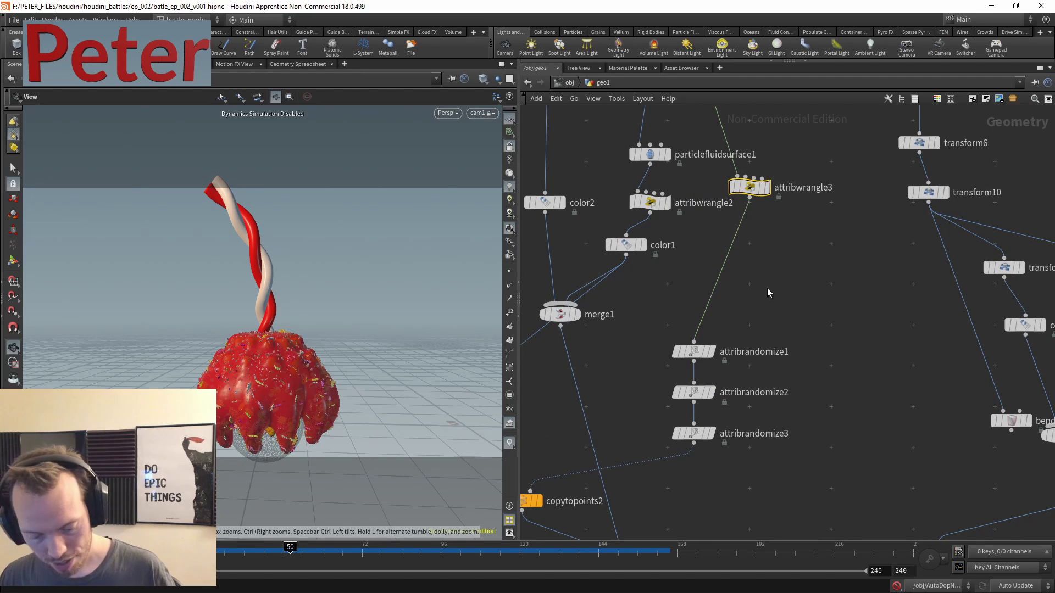
key(p)
key(p)
click(650, 202)
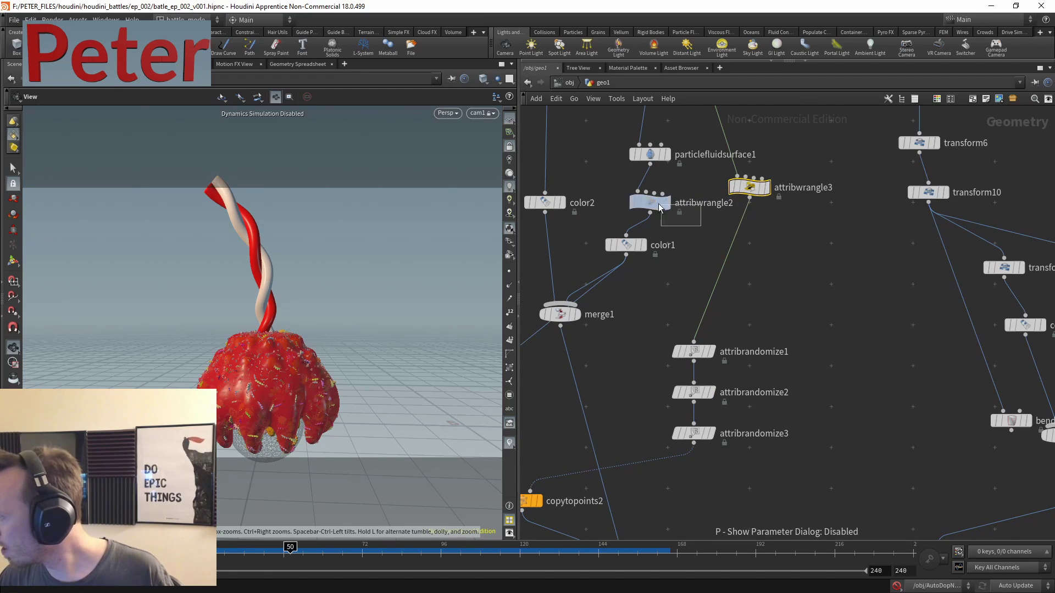
key(p)
click(791, 212)
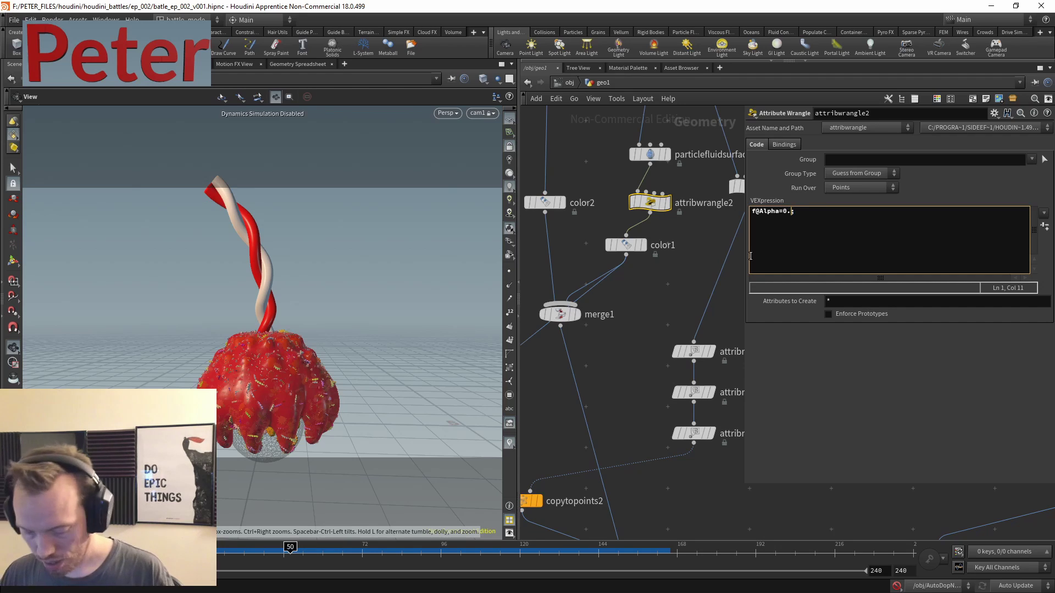
click(666, 316)
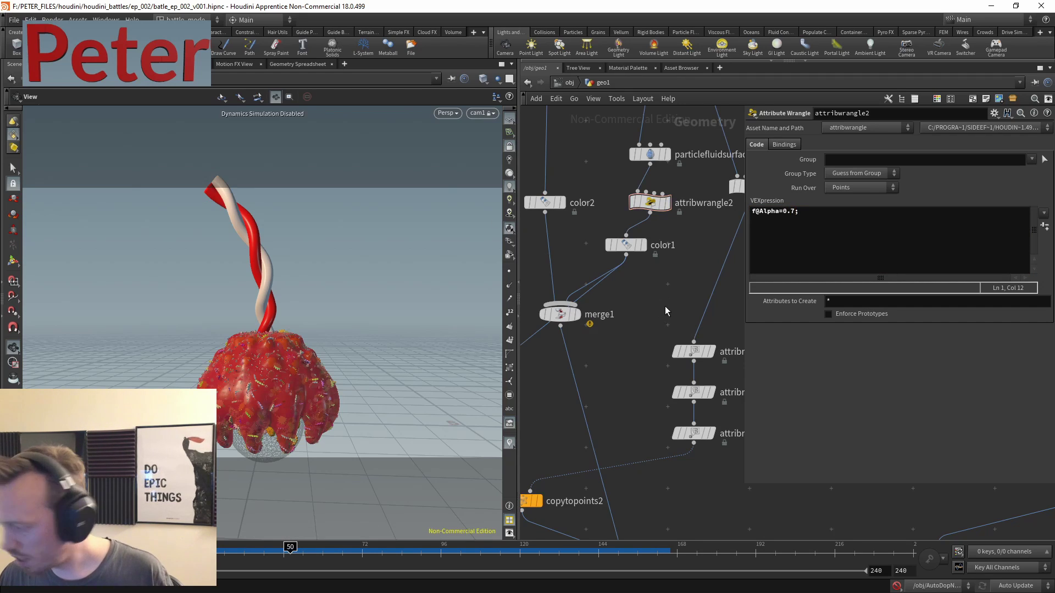
key(p)
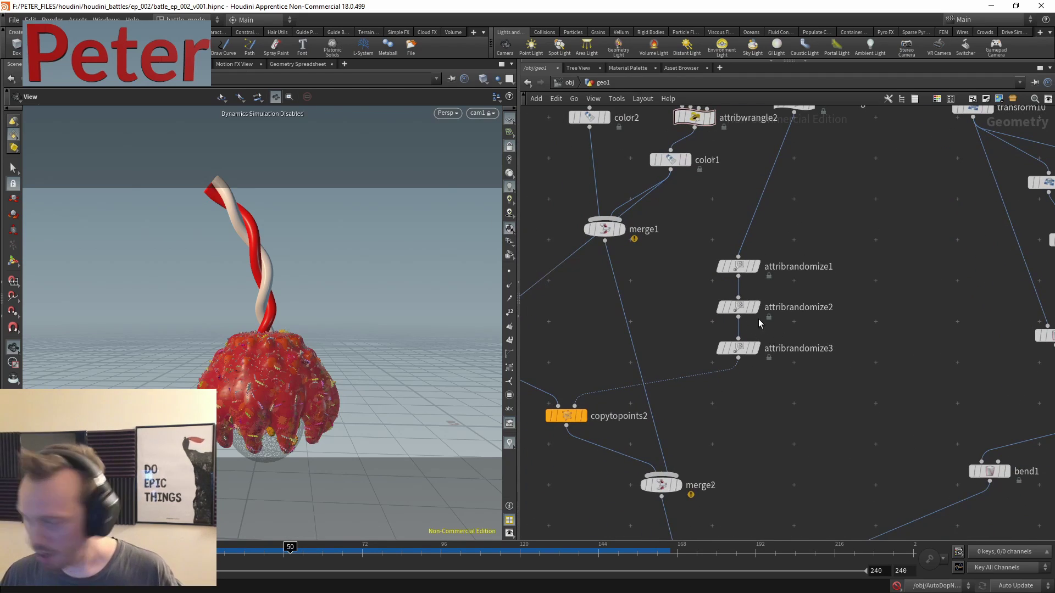
- At object level, scrub to frame 152 and lay out the spotlights and camera neatly
key(u)
middle_drag(604, 442, 606, 278)
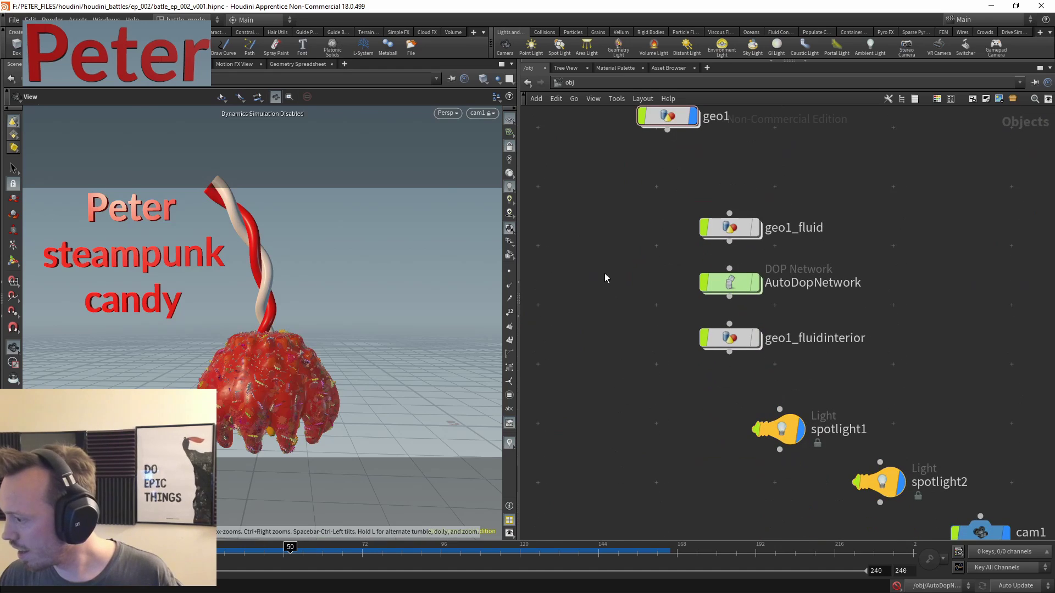
middle_drag(740, 499, 695, 392)
drag(252, 549, 625, 568)
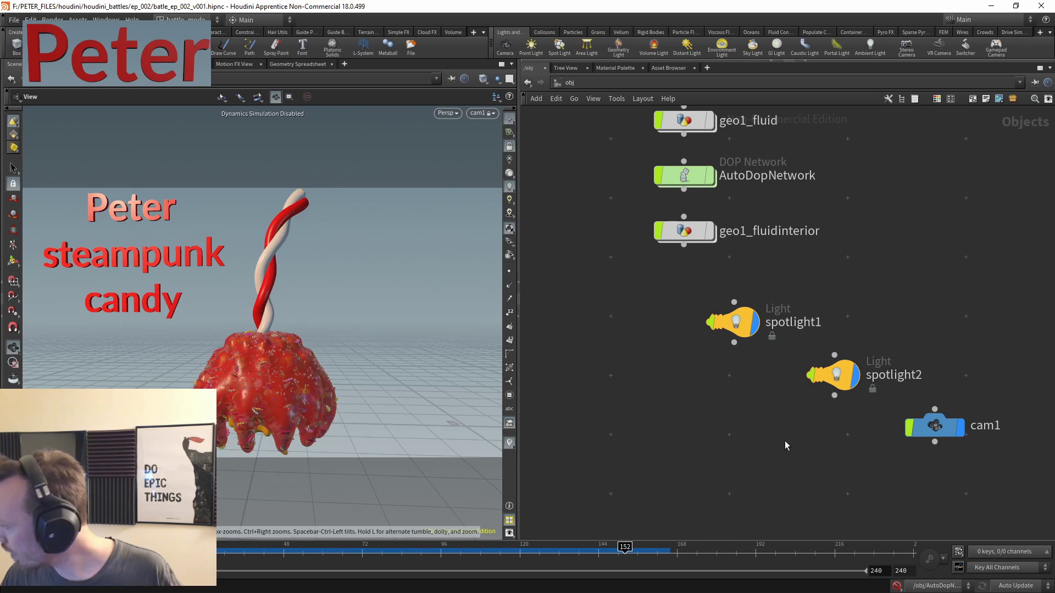
middle_drag(886, 354, 766, 301)
key(l)
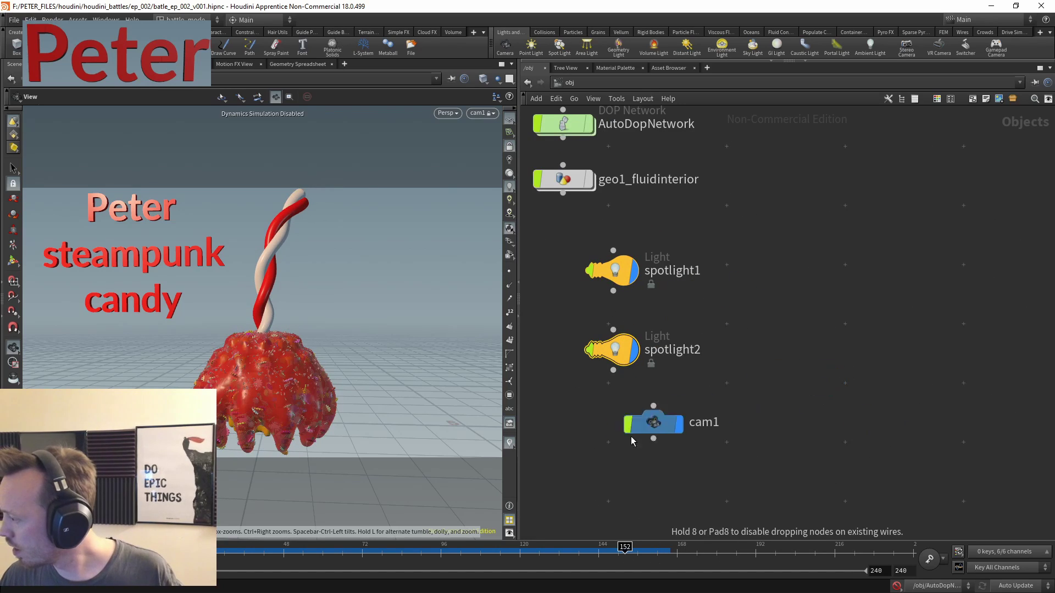
click(760, 393)
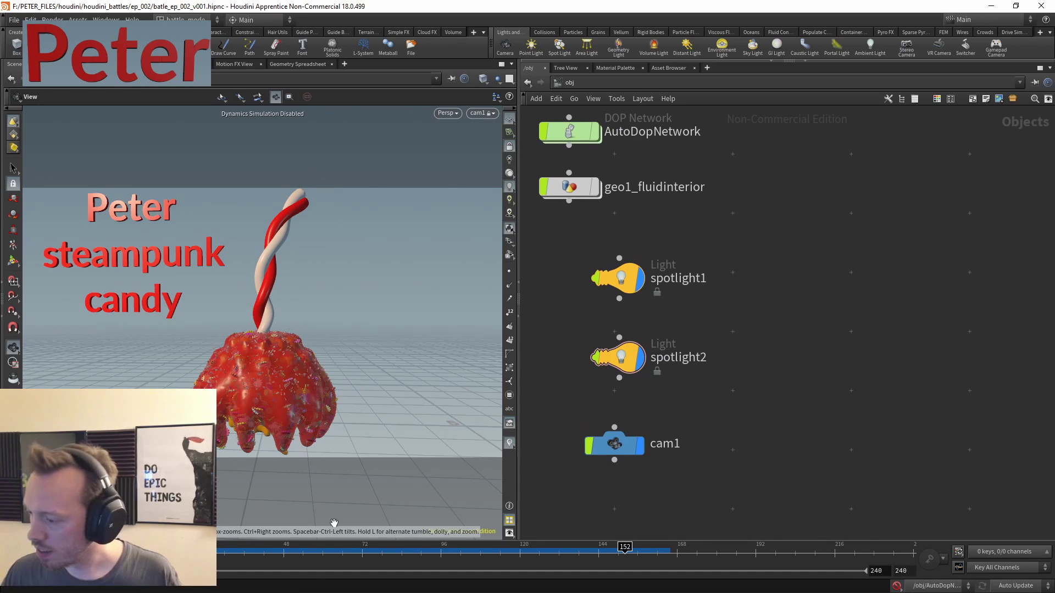
- Start a flipbook render of the candy scene from the Flipbook dialog
click(13, 378)
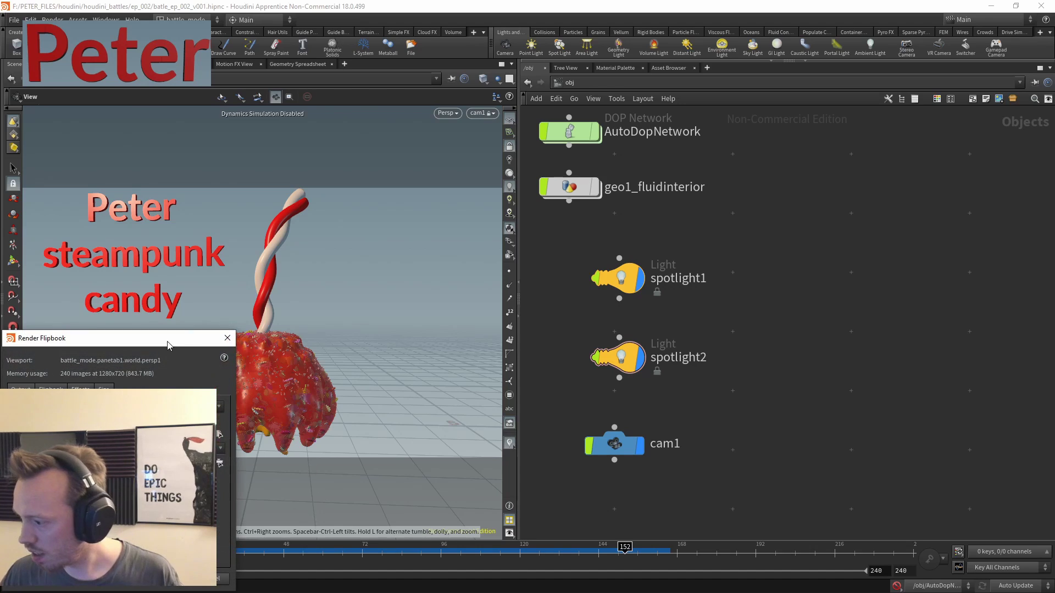
drag(173, 344, 548, 185)
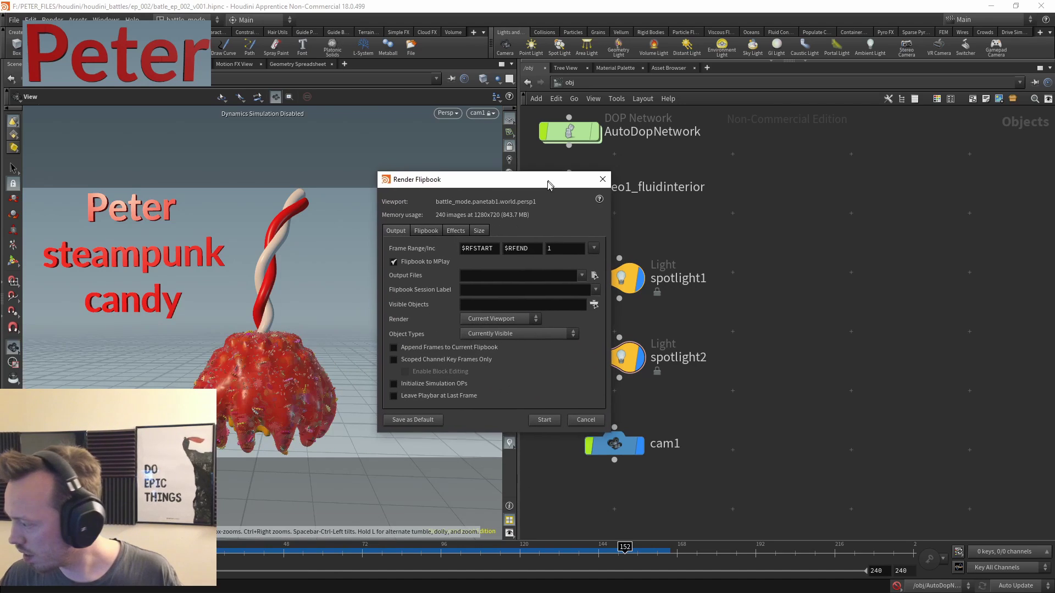
click(544, 421)
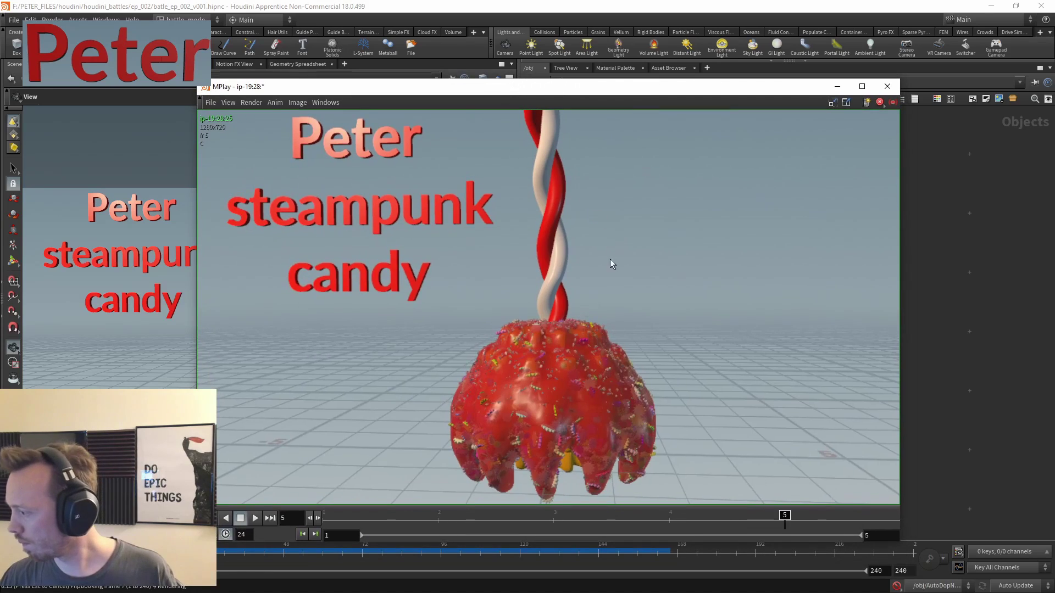
- Reposition the MPlay flipbook window while the candy frames render
drag(681, 86, 673, 64)
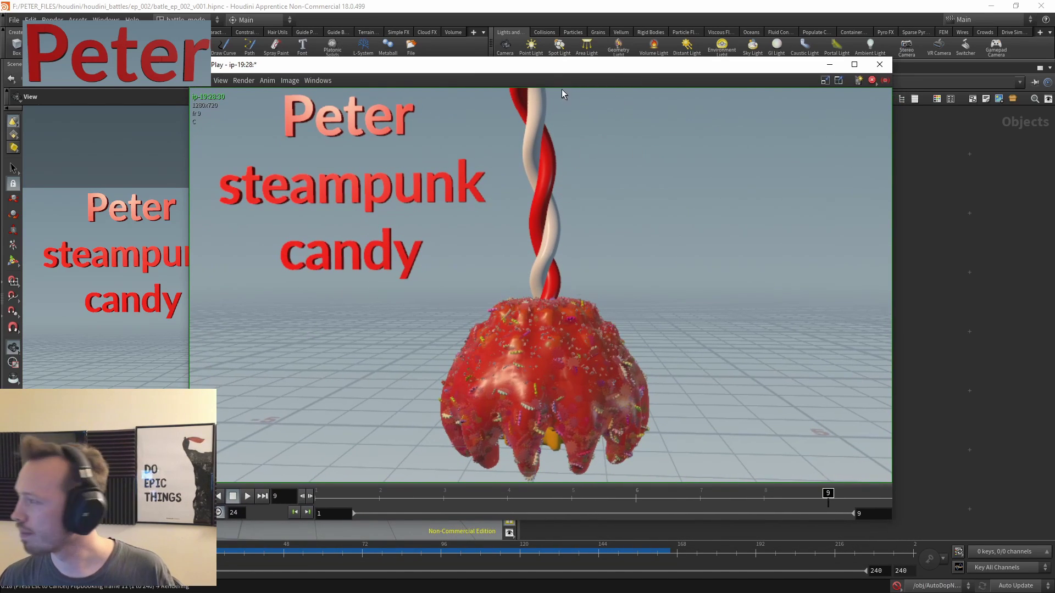
drag(561, 65, 614, 70)
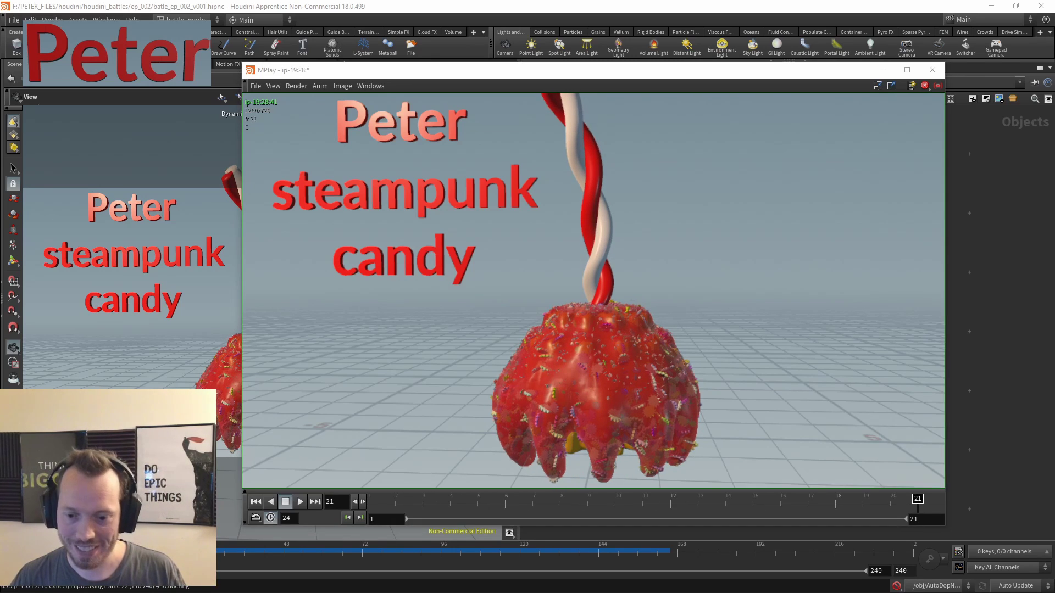
- Glance at the steampunk clock reference, then play back the 240-frame candy flipbook in MPlay
key(alt+Tab)
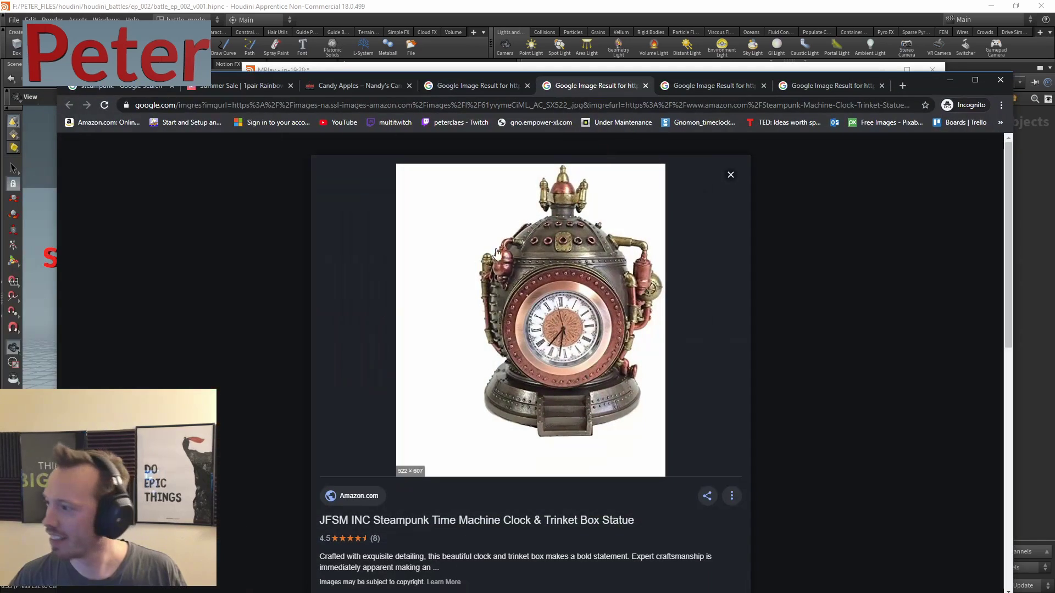
key(alt+Tab)
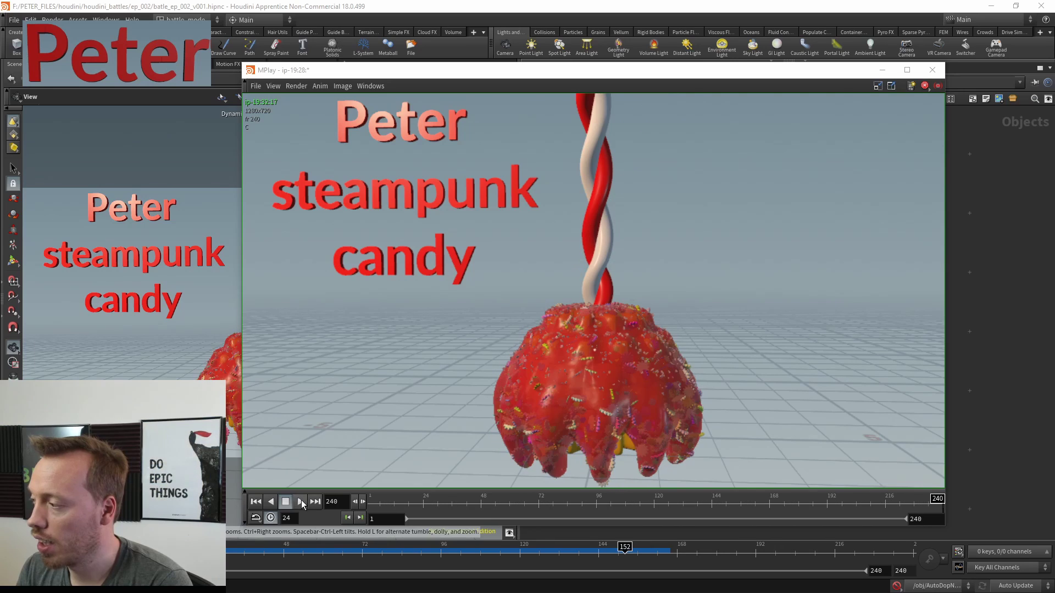
click(301, 501)
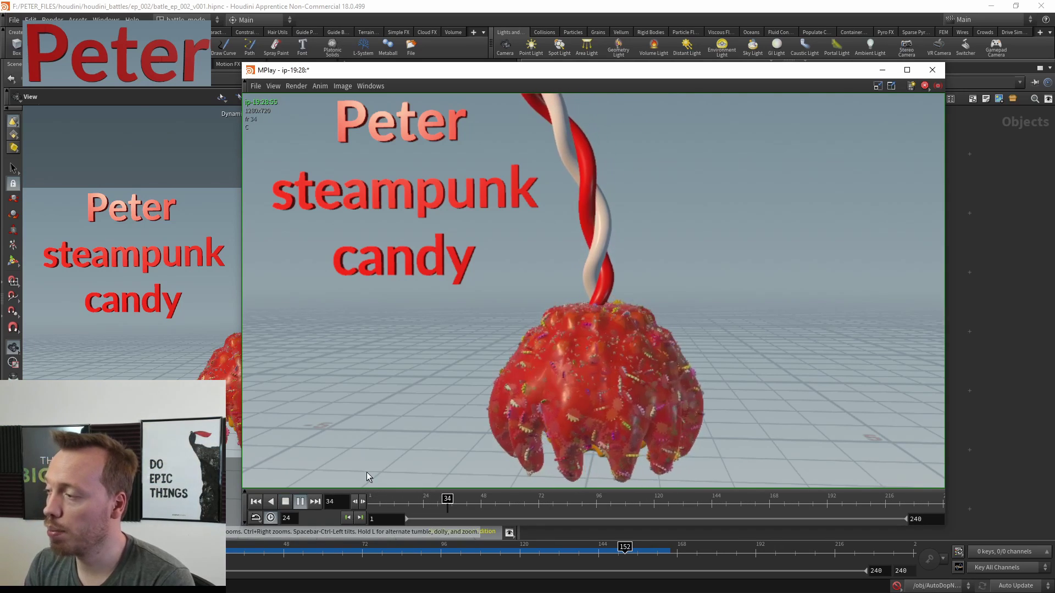